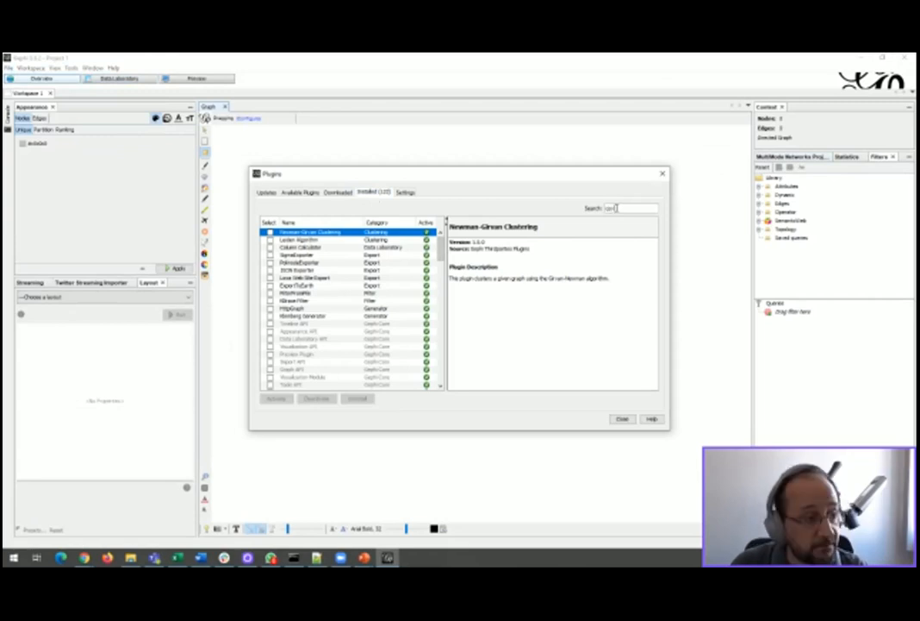
- Search the installed plugins for "import" and read the description of Convert Excel and csv files to networks
{"action": "type", "text": "imp"}
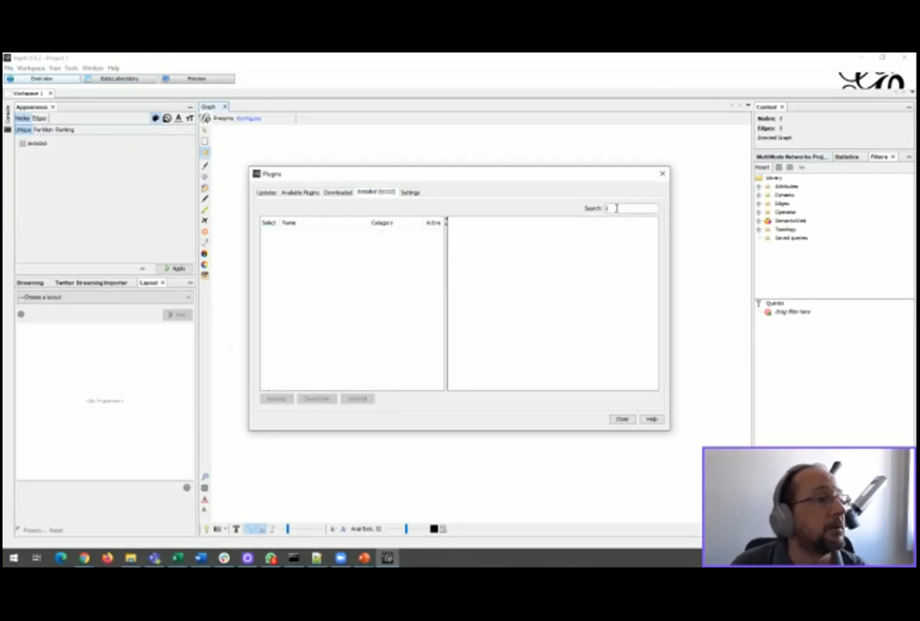
{"action": "key", "text": "BackSpace"}
{"action": "key", "text": "BackSpace"}
{"action": "key", "text": "BackSpace"}
{"action": "type", "text": "import"}
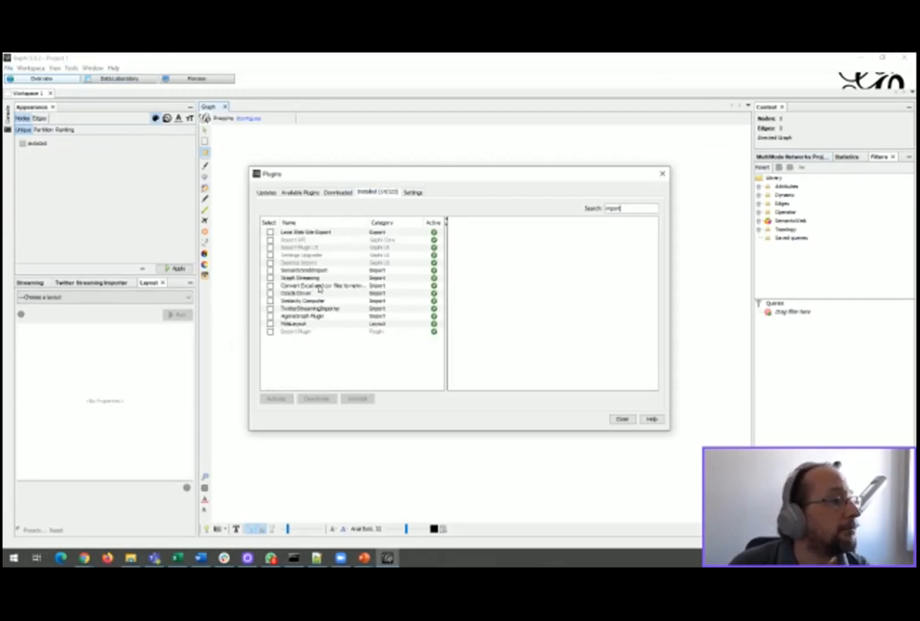
{"action": "left_click", "coordinate": [315, 285]}
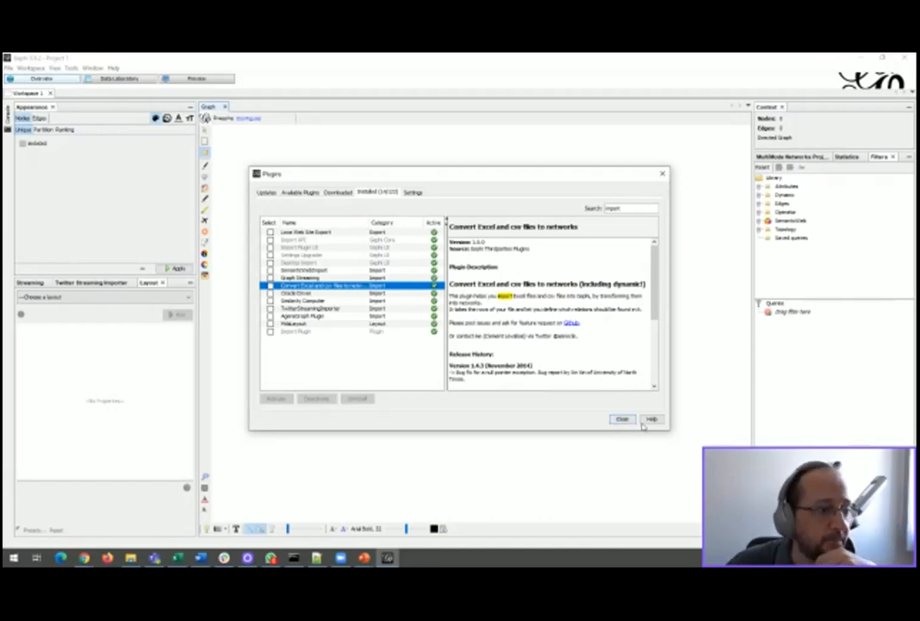
{"action": "left_click", "coordinate": [621, 420]}
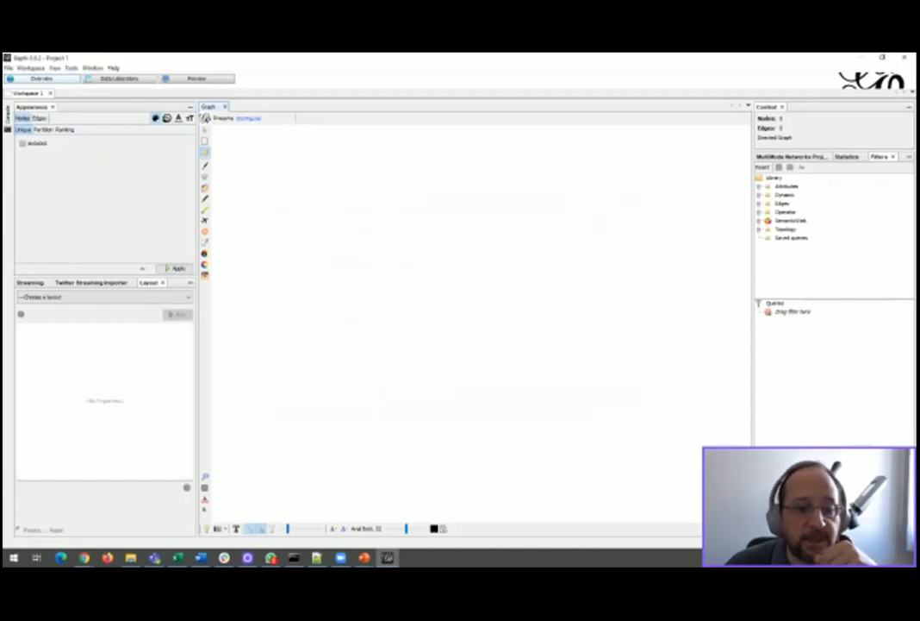
- Switch to the open Excel workbook and add a new worksheet named example
{"action": "key", "text": "alt+Tab"}
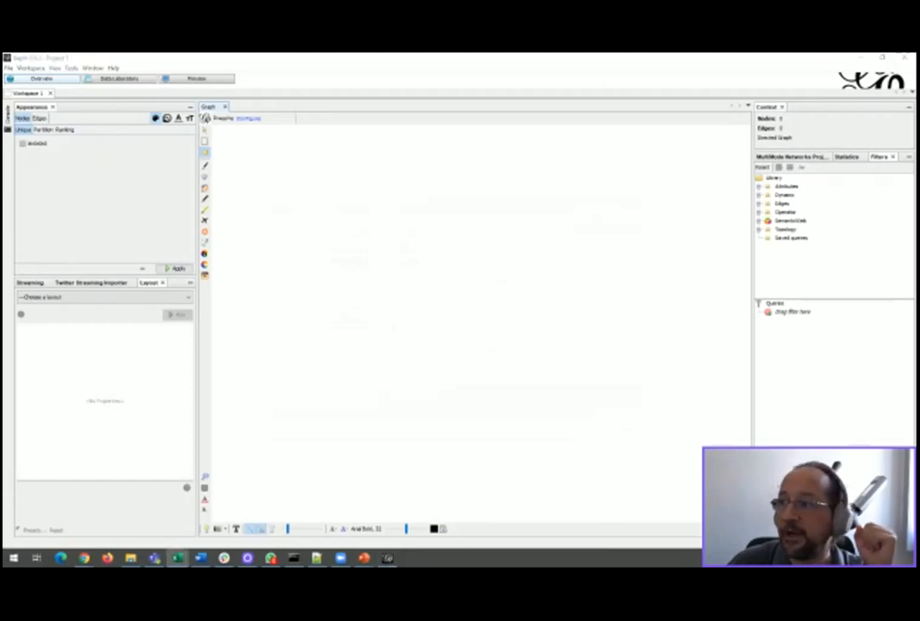
{"action": "left_click_drag", "start_coordinate": [915, 62], "coordinate": [513, 91]}
{"action": "left_click", "coordinate": [722, 88]}
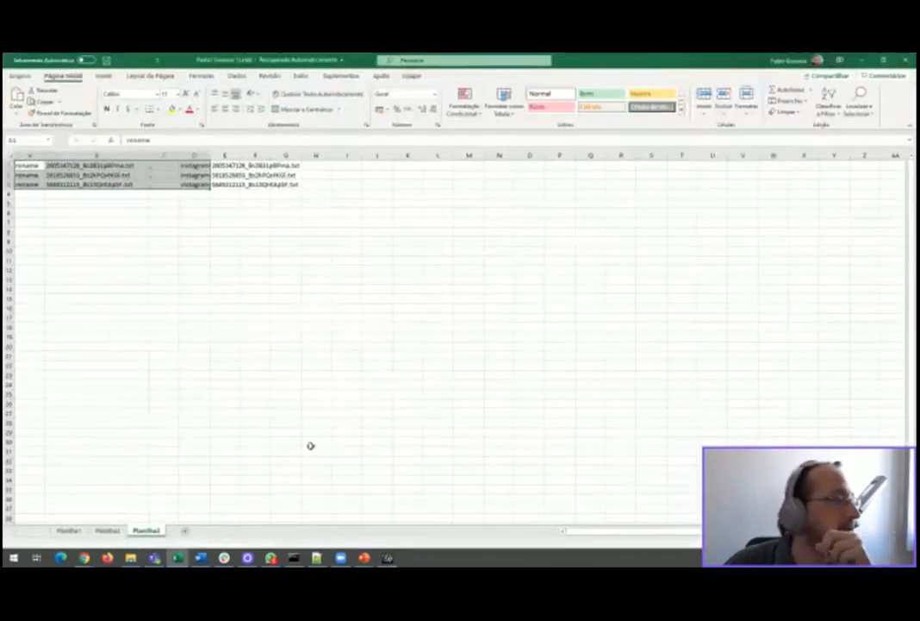
{"action": "left_click", "coordinate": [184, 530]}
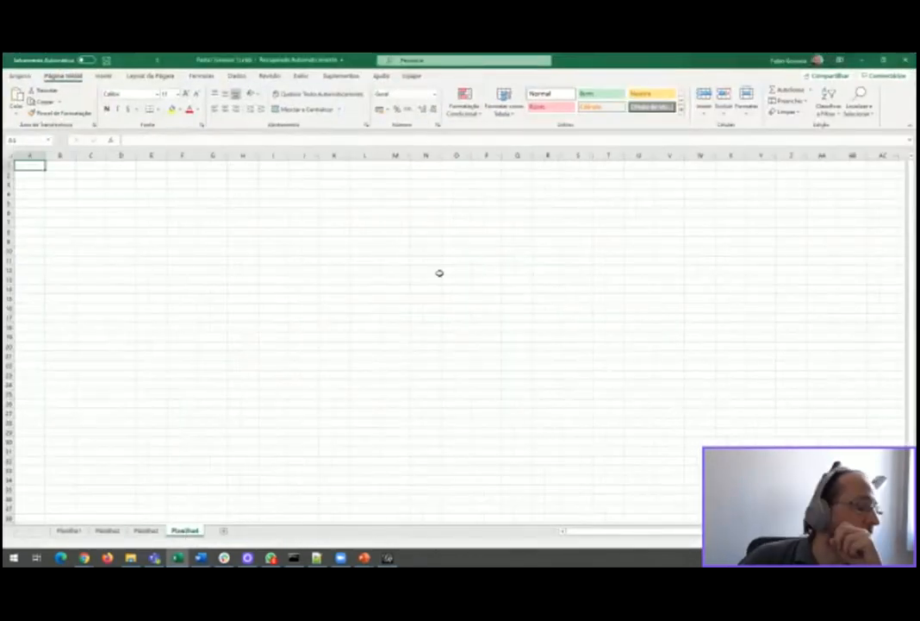
{"action": "right_click", "coordinate": [185, 530]}
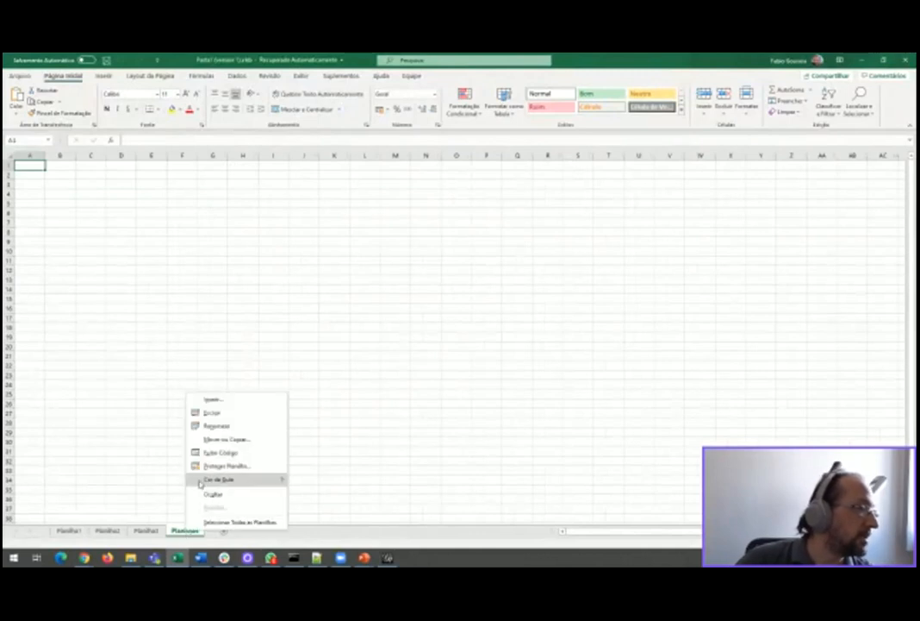
{"action": "left_click", "coordinate": [219, 427]}
{"action": "type", "text": "dad"}
{"action": "key", "text": "BackSpace"}
{"action": "key", "text": "BackSpace"}
{"action": "key", "text": "BackSpace"}
{"action": "type", "text": "dwemplo"}
{"action": "key", "text": "Return"}
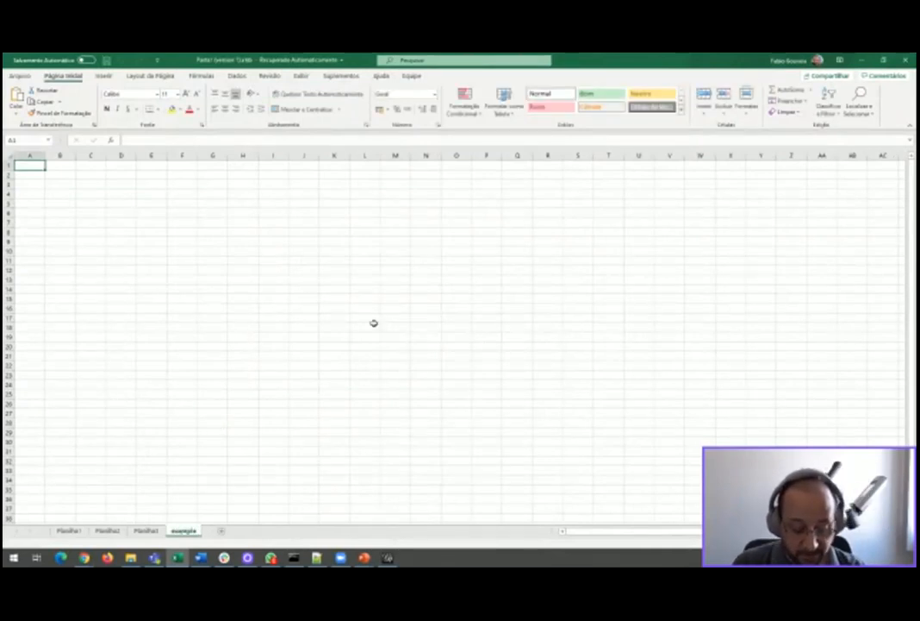
- Enter the headers "Names" in A1 and "keywords" in B1, and widen columns A and B
{"action": "type", "text": "="}
{"action": "key", "text": "BackSpace"}
{"action": "type", "text": "Nomes"}
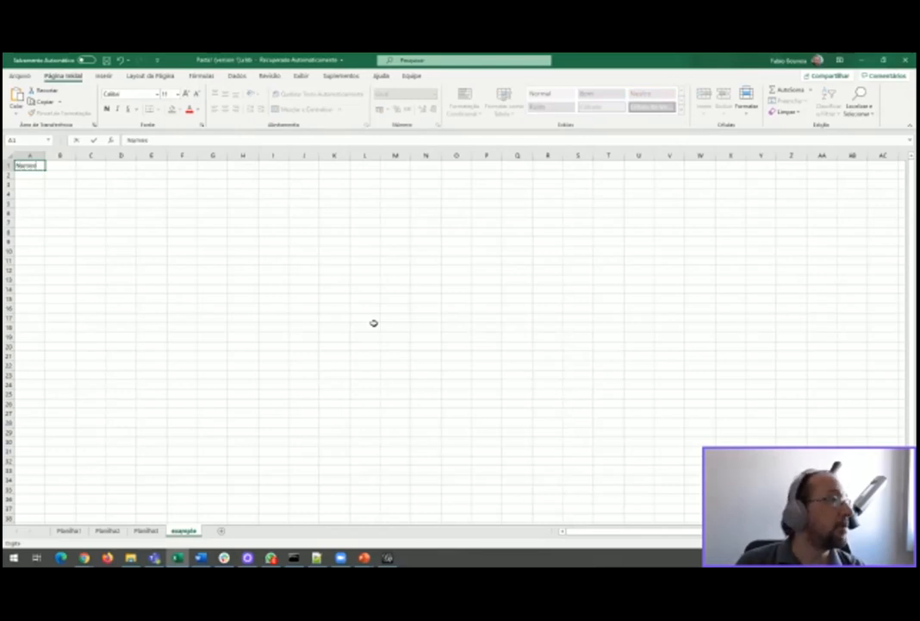
{"action": "key", "text": "Tab"}
{"action": "type", "text": "Sobrenome"}
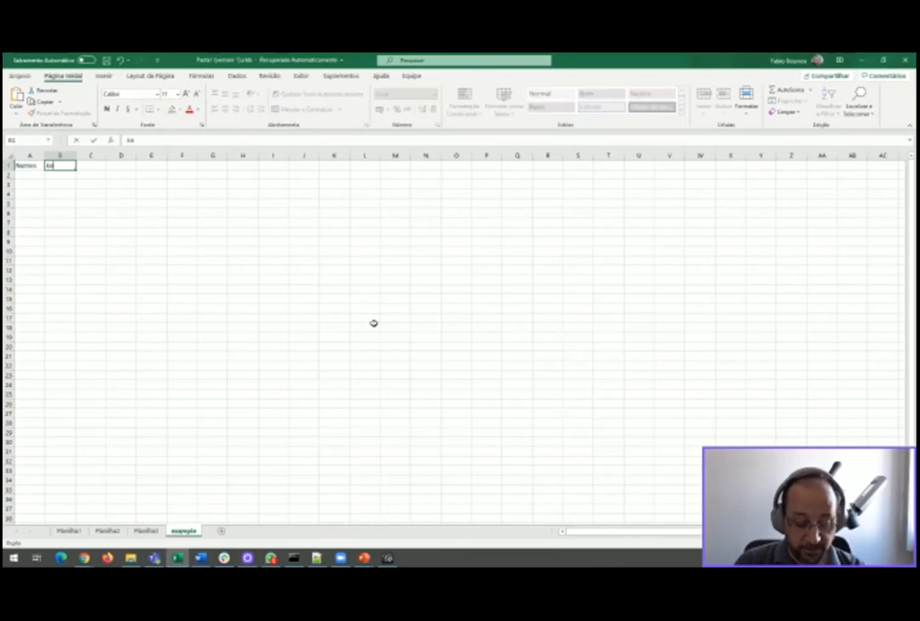
{"action": "key", "text": "Return"}
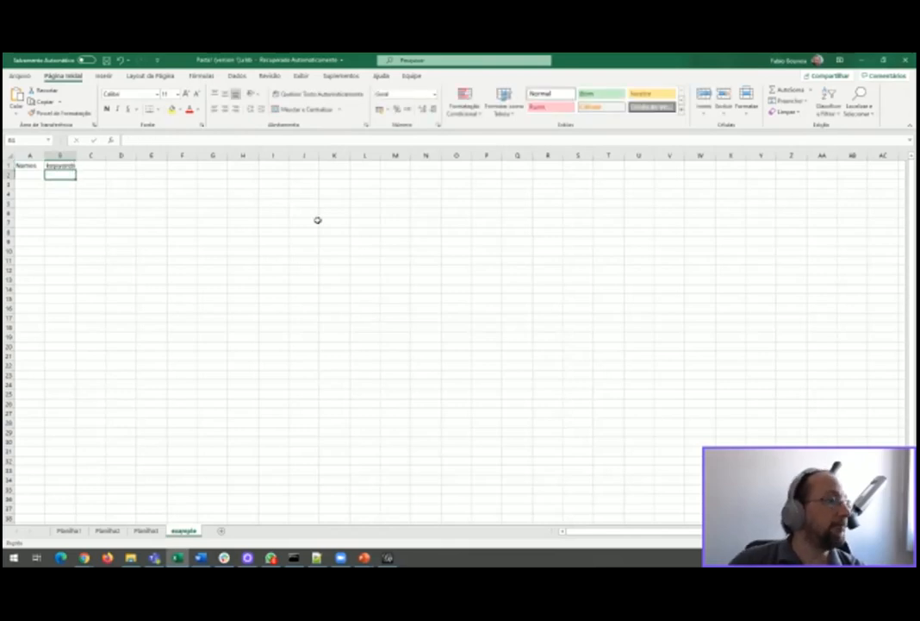
{"action": "left_click", "coordinate": [30, 155]}
{"action": "mouse_move", "coordinate": [59, 155]}
{"action": "left_mouse_down"}
{"action": "mouse_move", "coordinate": [36, 155]}
{"action": "mouse_move", "coordinate": [62, 155]}
{"action": "left_mouse_up"}
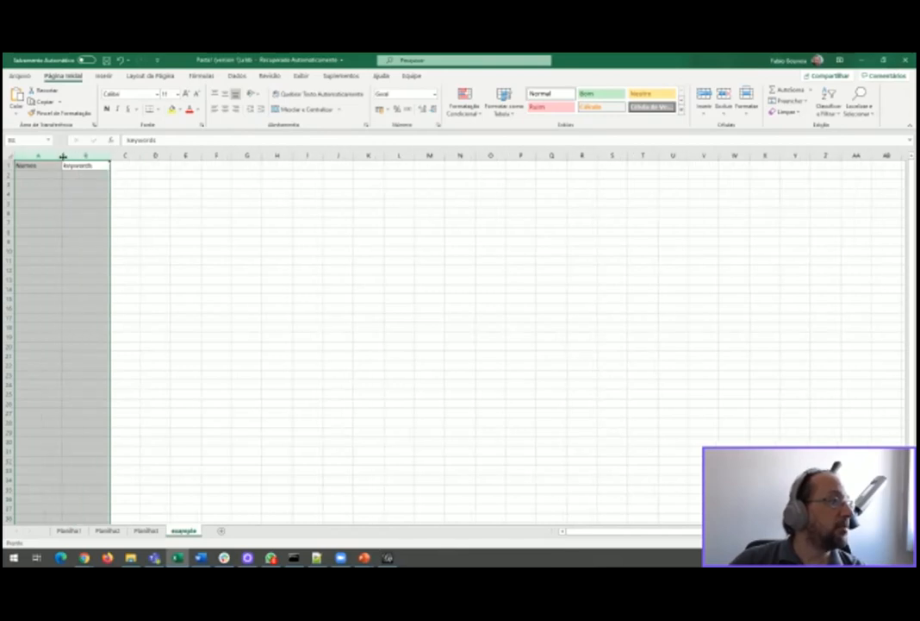
- Fill cells A2 to A5 under the Names header with four different first names
{"action": "left_click", "coordinate": [48, 179]}
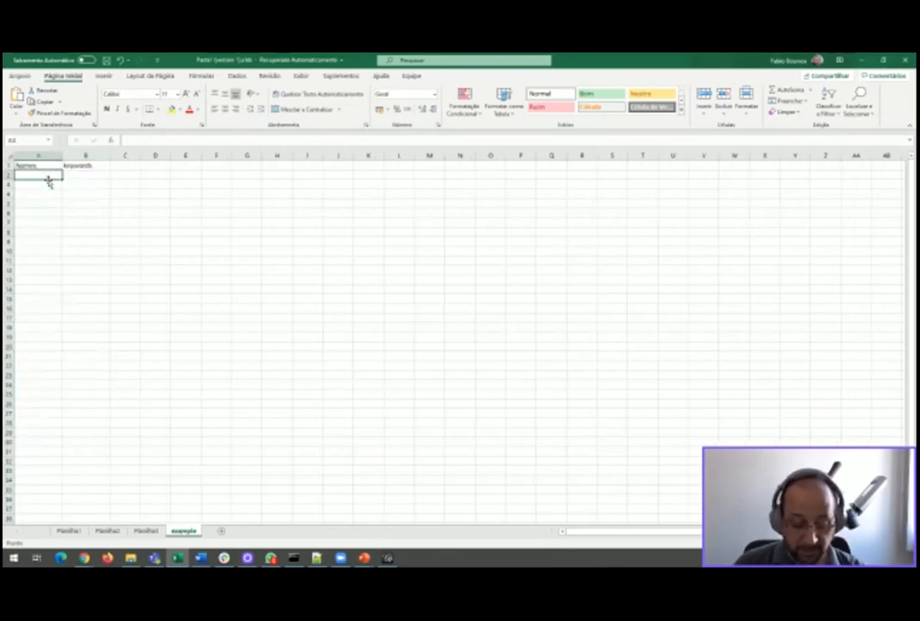
{"action": "type", "text": "fabio"}
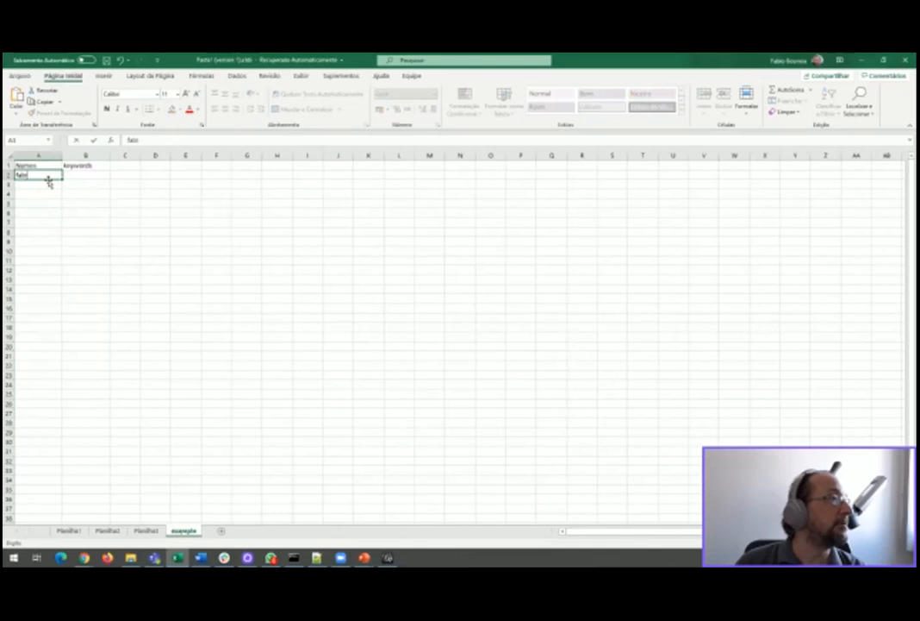
{"action": "key", "text": "BackSpace"}
{"action": "key", "text": "BackSpace"}
{"action": "key", "text": "BackSpace"}
{"action": "key", "text": "BackSpace"}
{"action": "key", "text": "BackSpace"}
{"action": "type", "text": "Fabio"}
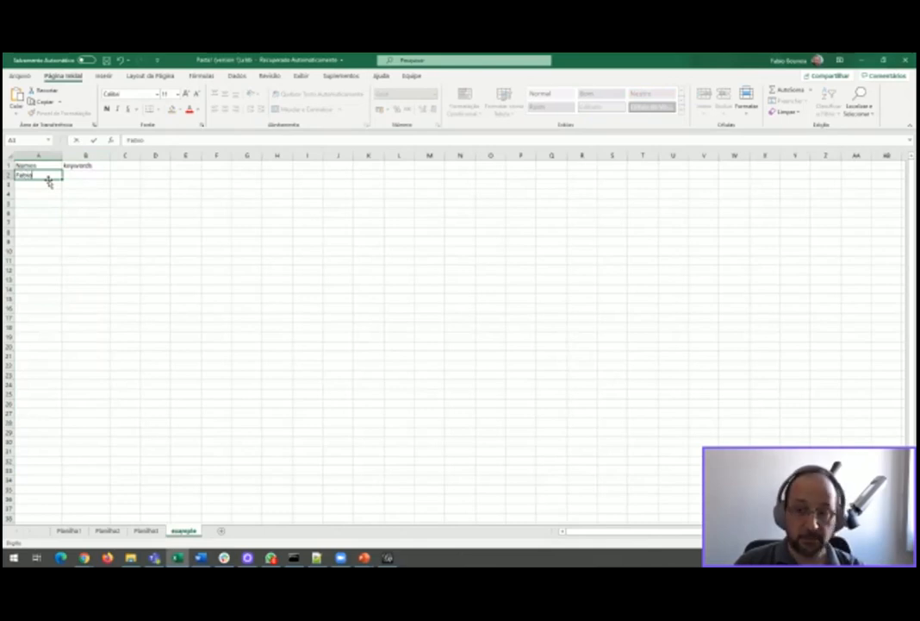
{"action": "key", "text": "Return"}
{"action": "type", "text": "Janna"}
{"action": "key", "text": "Return"}
{"action": "type", "text": "Carlos"}
{"action": "key", "text": "Return"}
{"action": "type", "text": "Jose"}
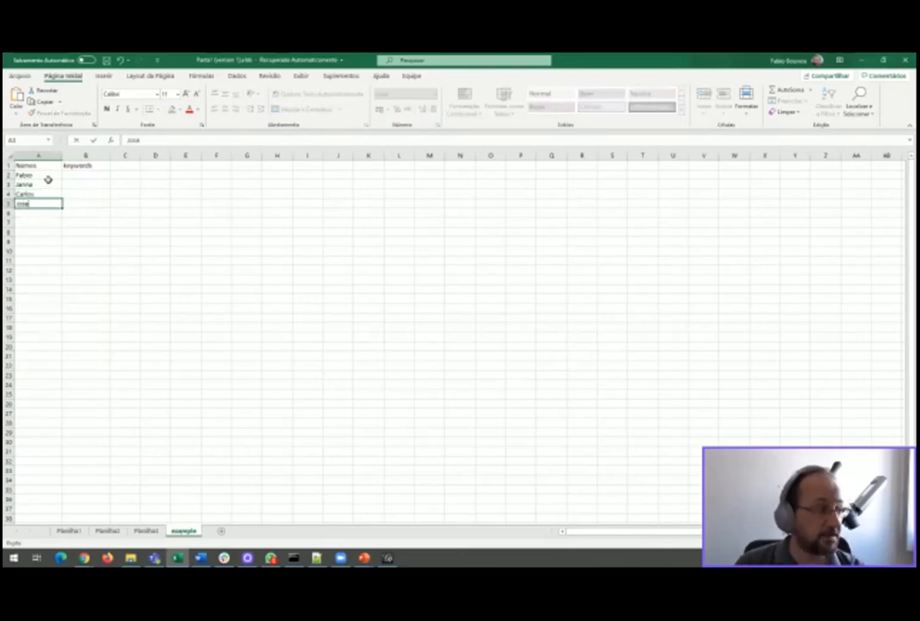
{"action": "key", "text": "Return"}
- Enter the keywords brazil, portugal, spain and mexico in cells B2 to B5, one per row
{"action": "key", "text": "Up"}
{"action": "key", "text": "Right"}
{"action": "key", "text": "Up"}
{"action": "key", "text": "Up"}
{"action": "key", "text": "Up"}
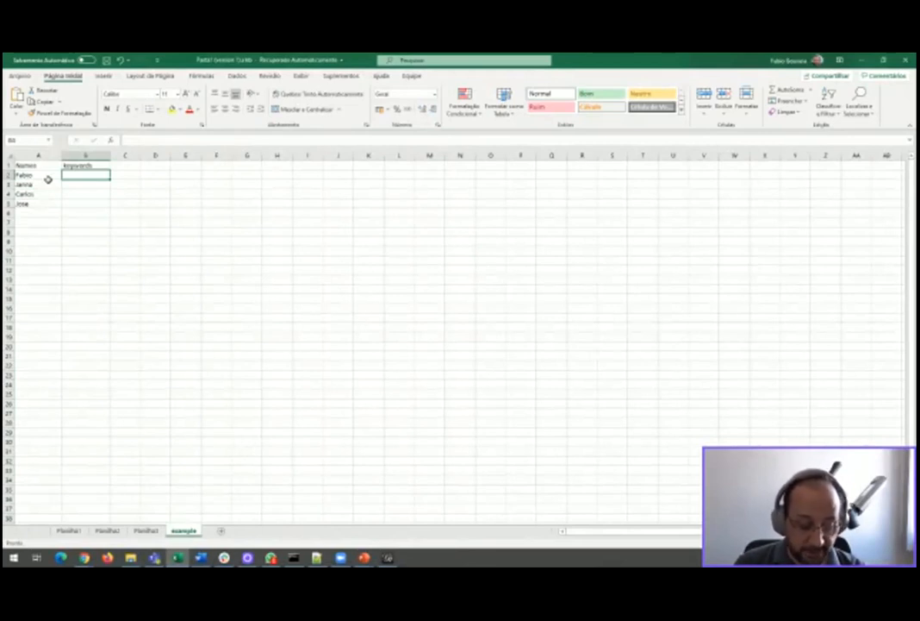
{"action": "type", "text": "brasil"}
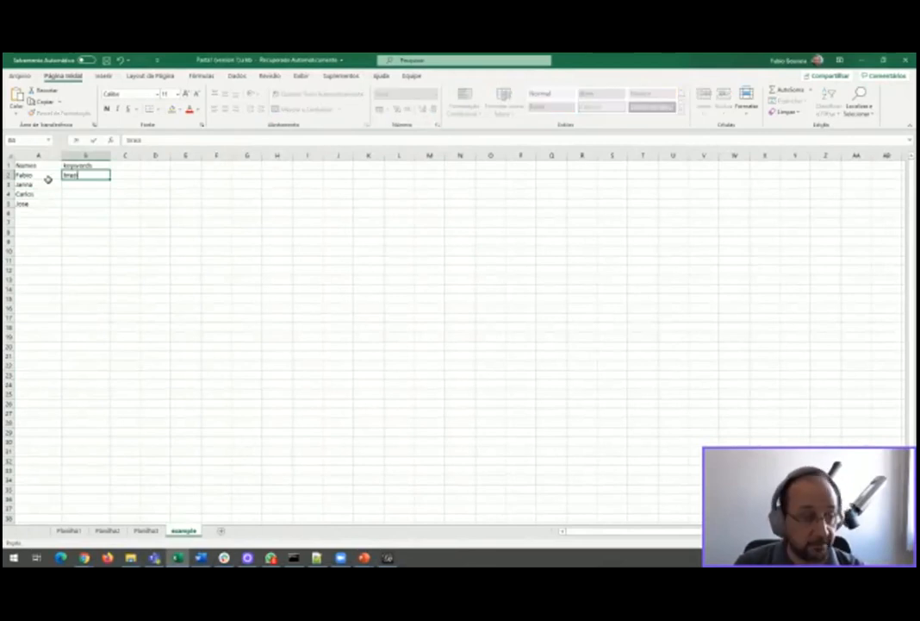
{"action": "key", "text": "Return"}
{"action": "type", "text": "portugla"}
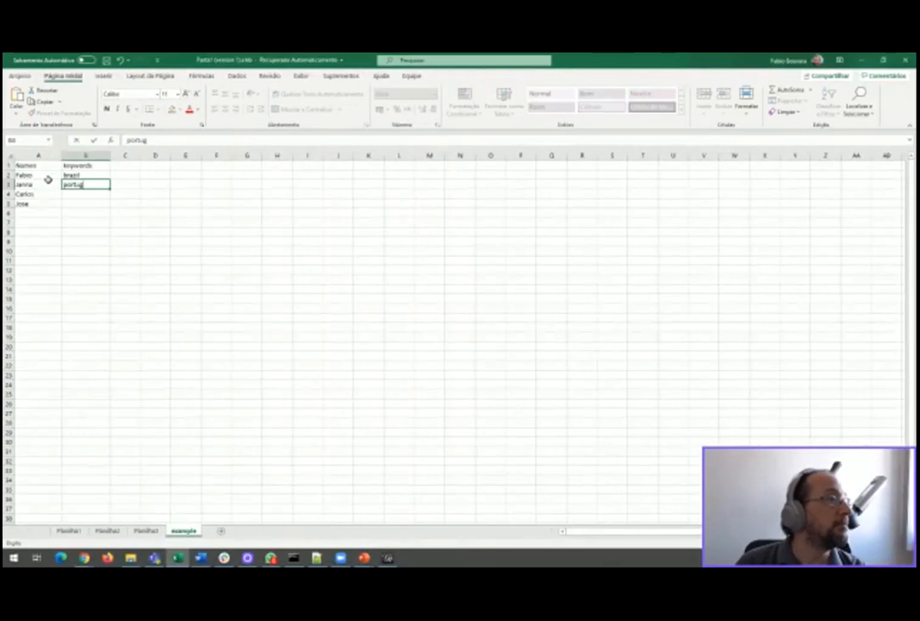
{"action": "key", "text": "BackSpace"}
{"action": "type", "text": "a"}
{"action": "key", "text": "BackSpace"}
{"action": "type", "text": "al"}
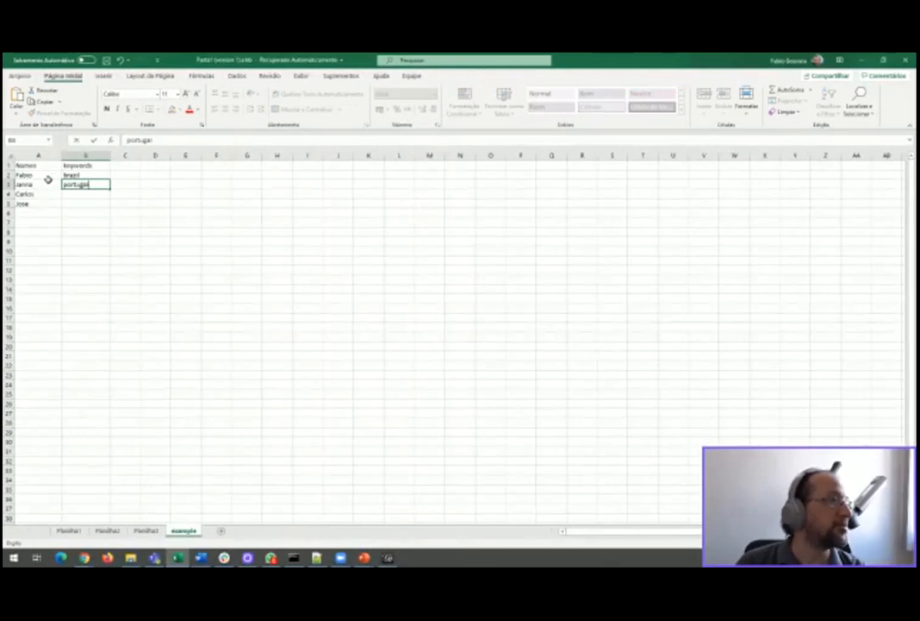
{"action": "key", "text": "Return"}
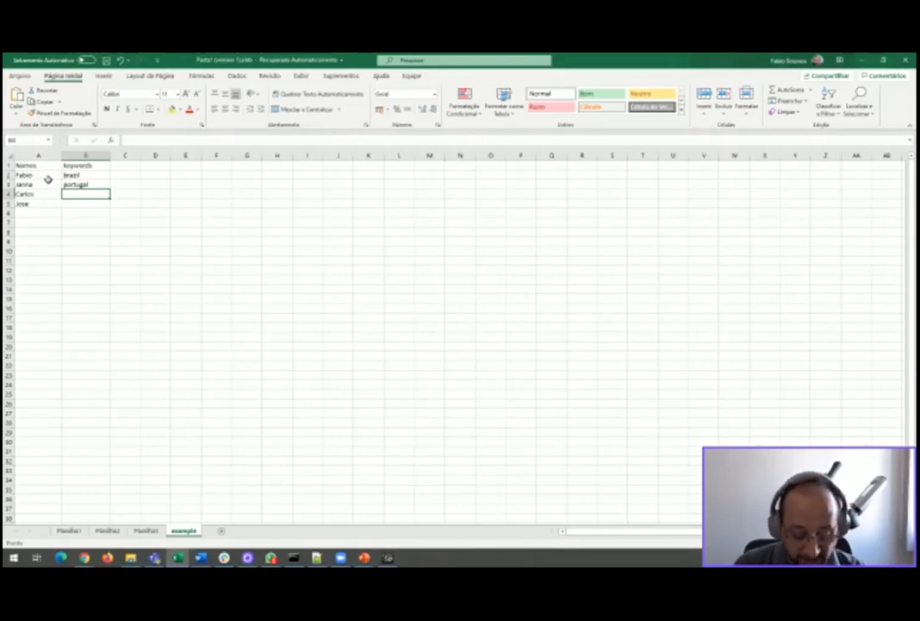
{"action": "type", "text": "spain"}
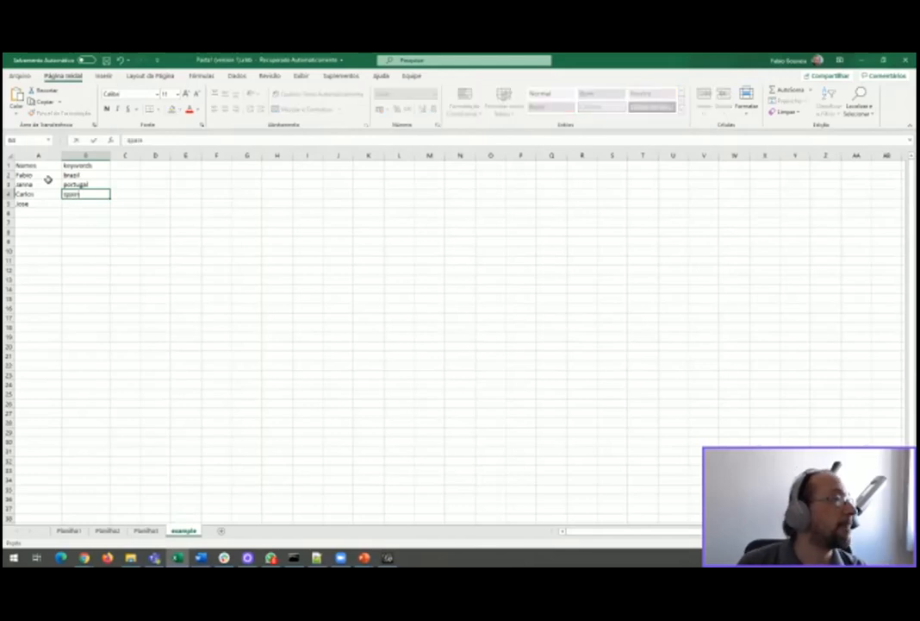
{"action": "key", "text": "Return"}
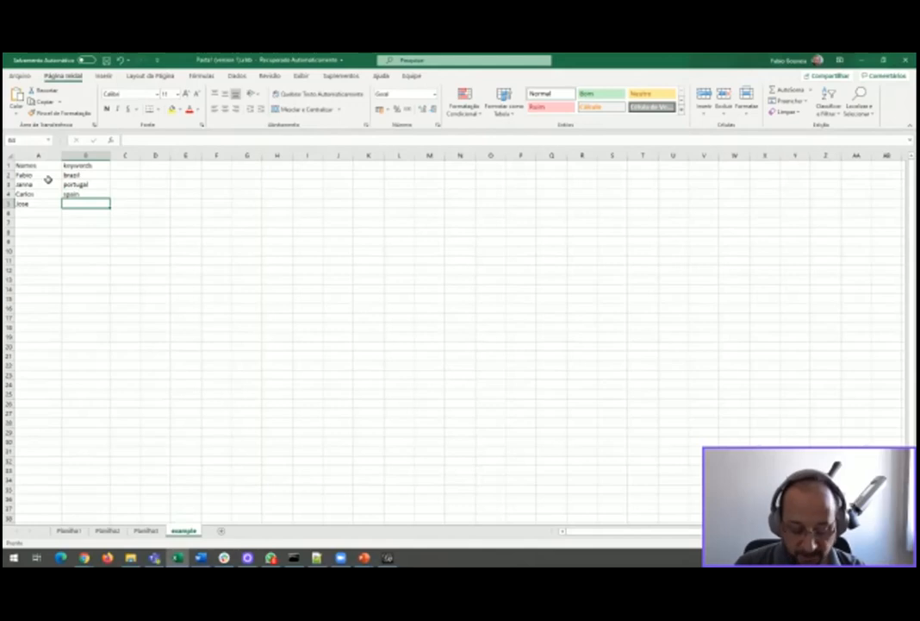
{"action": "type", "text": "mexico"}
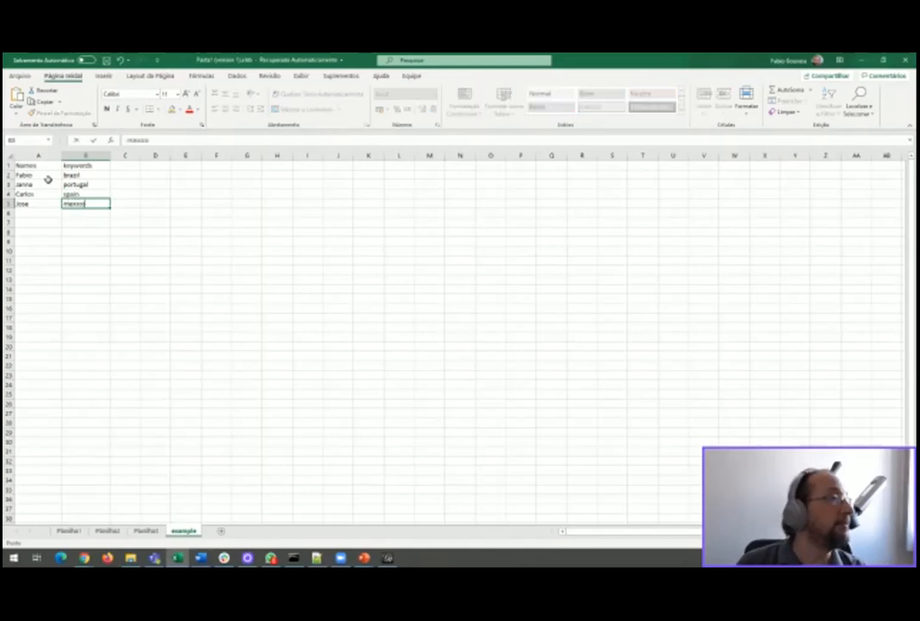
{"action": "key", "text": "Return"}
{"action": "key", "text": "Up"}
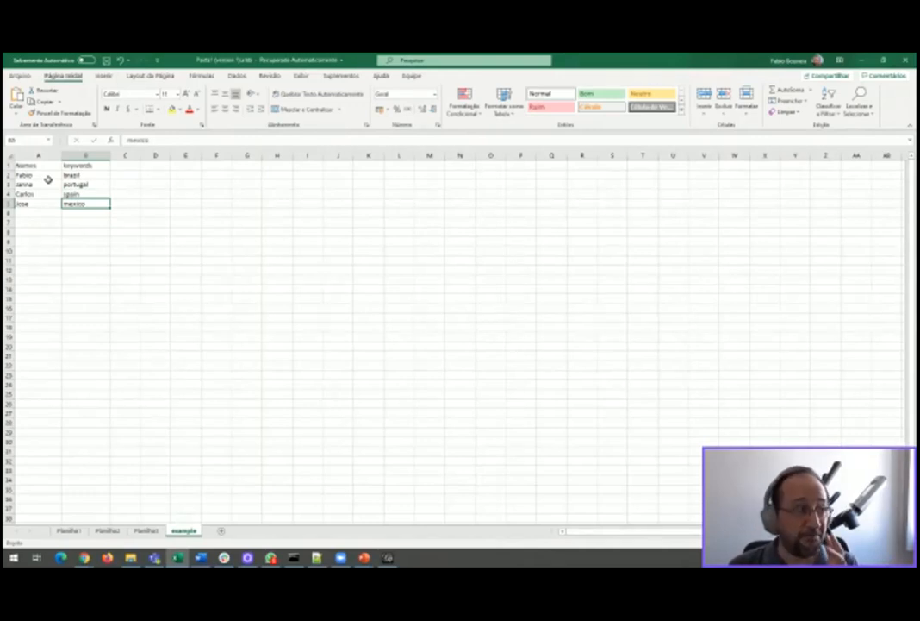
- Extend the keyword list in B2 to "brazil, portugal, mexico, spain, germany"
{"action": "left_click", "coordinate": [85, 175]}
{"action": "left_click", "coordinate": [175, 140]}
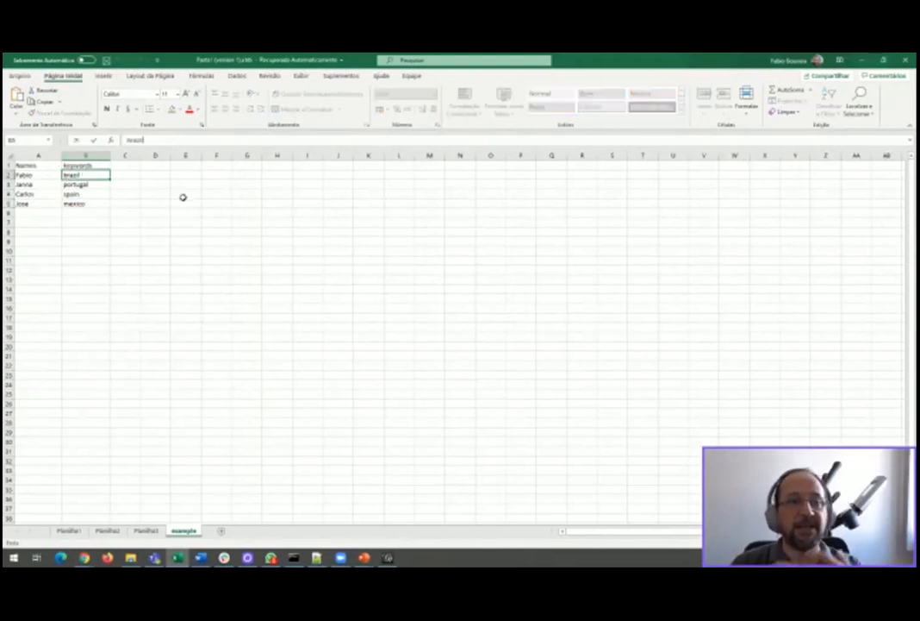
{"action": "type", "text": ","}
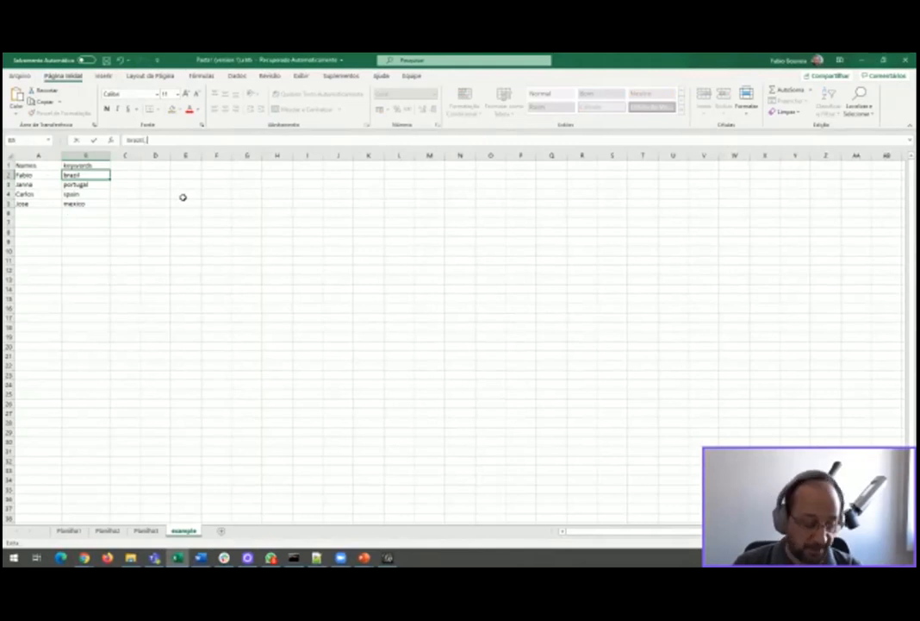
{"action": "type", "text": " portu"}
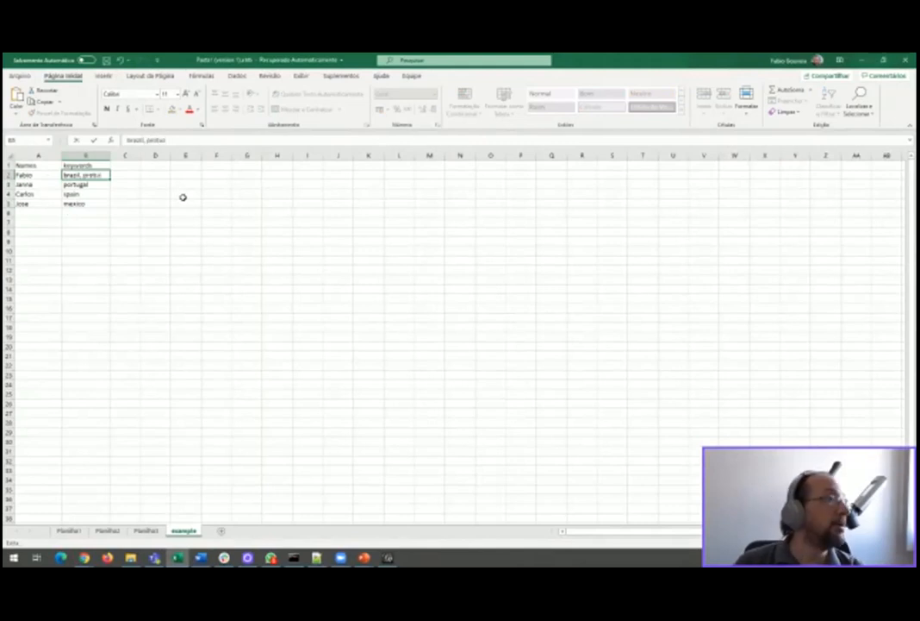
{"action": "type", "text": "g"}
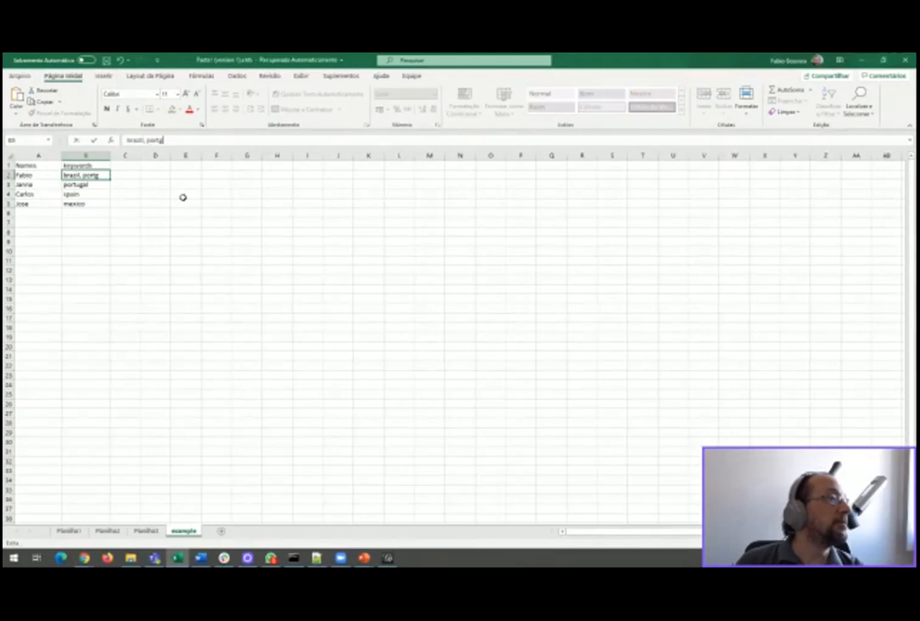
{"action": "type", "text": "al,"}
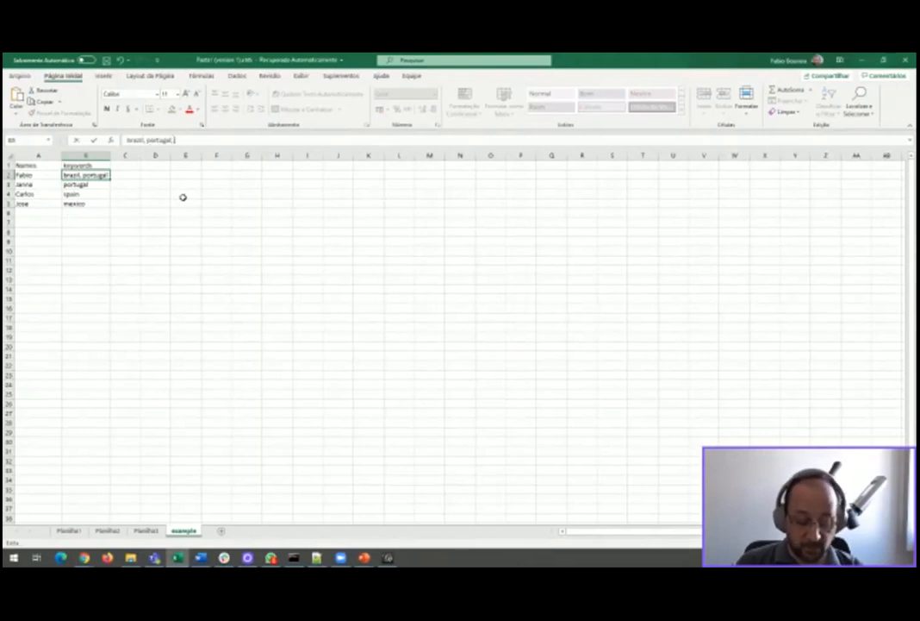
{"action": "type", "text": " mexico, spain, germany"}
{"action": "key", "text": "Return"}
- Replace the keyword in B3 with "brazil, portugal"
{"action": "key", "text": "BackSpace"}
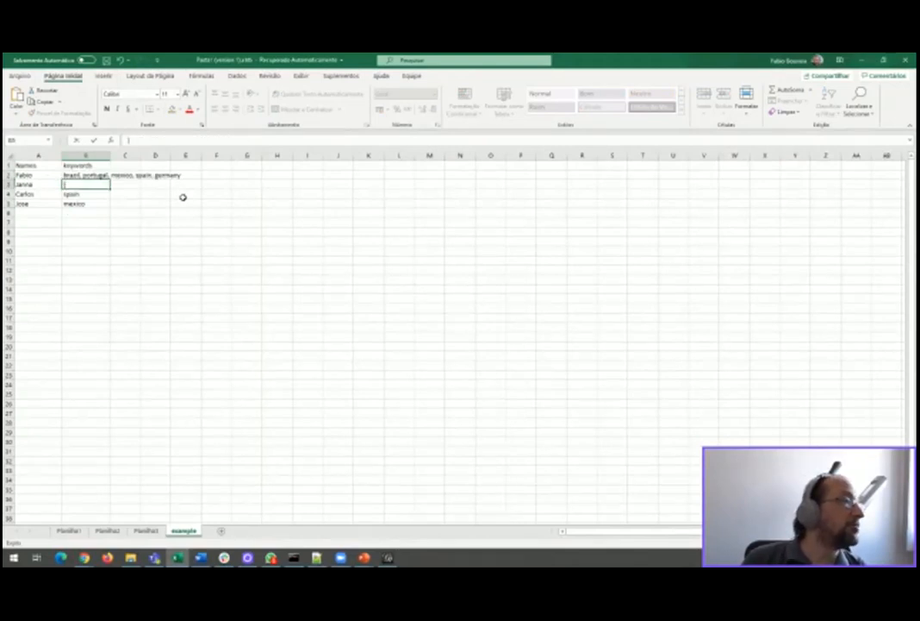
{"action": "type", "text": "brazil,"}
{"action": "key", "text": "BackSpace"}
{"action": "key", "text": "BackSpace"}
{"action": "key", "text": "BackSpace"}
{"action": "key", "text": "BackSpace"}
{"action": "key", "text": "BackSpace"}
{"action": "key", "text": "BackSpace"}
{"action": "key", "text": "BackSpace"}
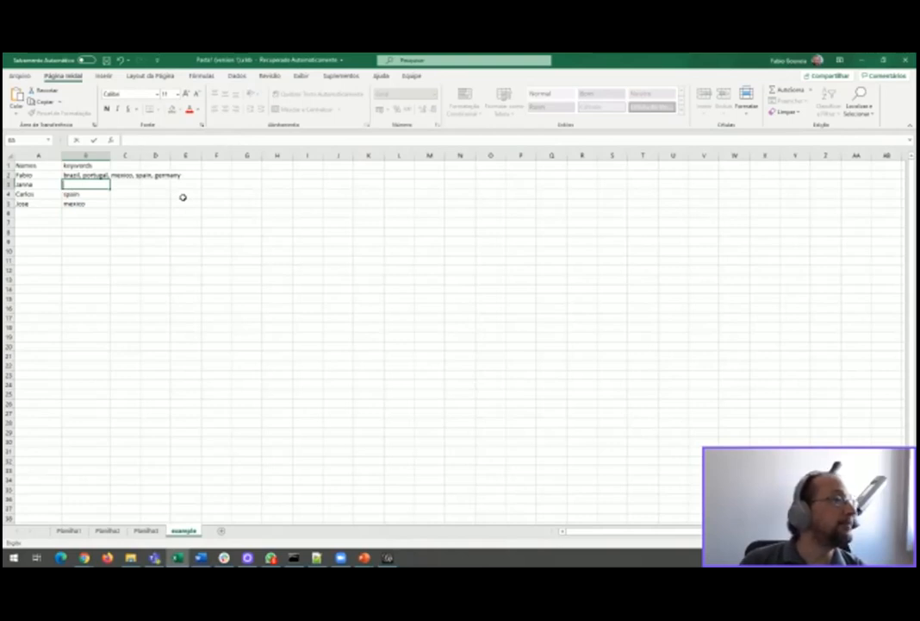
{"action": "type", "text": "brazil, portugal"}
{"action": "key", "text": "Delete"}
{"action": "key", "text": "Return"}
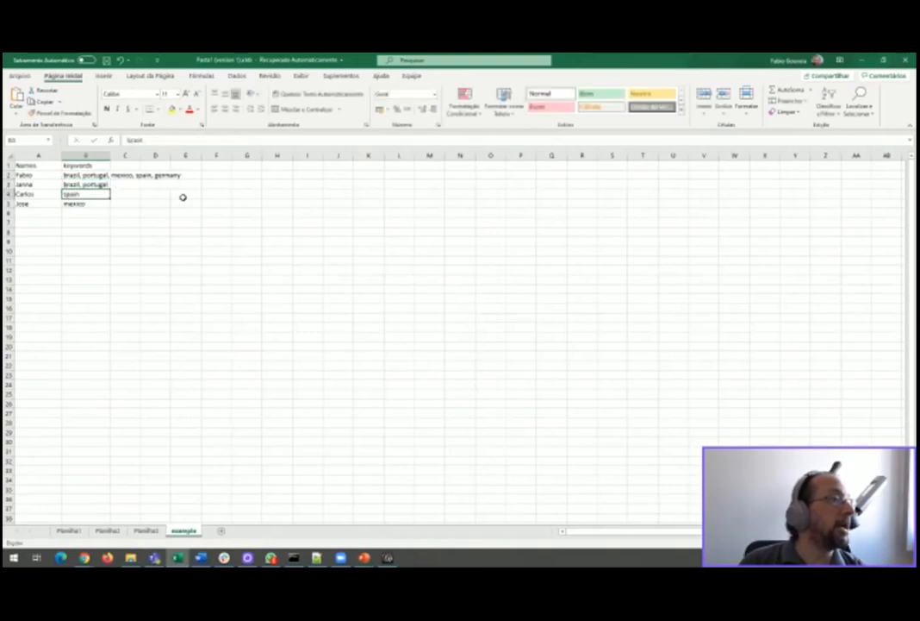
- Replace the keywords in B4 with "spain, portugal" and those in B5 with "mexico, brazil"
{"action": "type", "text": "spain, portugal"}
{"action": "key", "text": "Return"}
{"action": "type", "text": "m"}
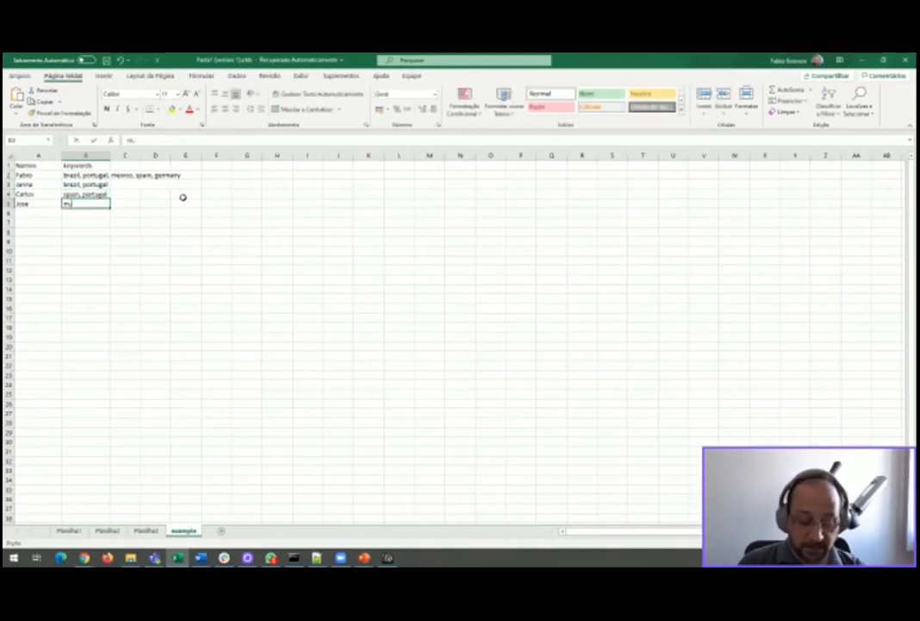
{"action": "key", "text": "BackSpace"}
{"action": "type", "text": "mexico, brazil"}
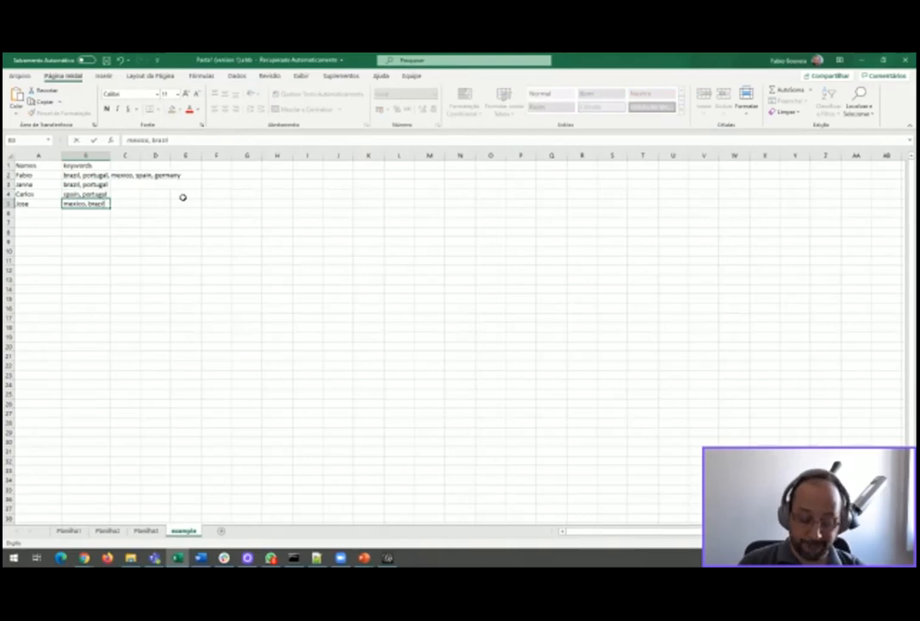
{"action": "key", "text": "Return"}
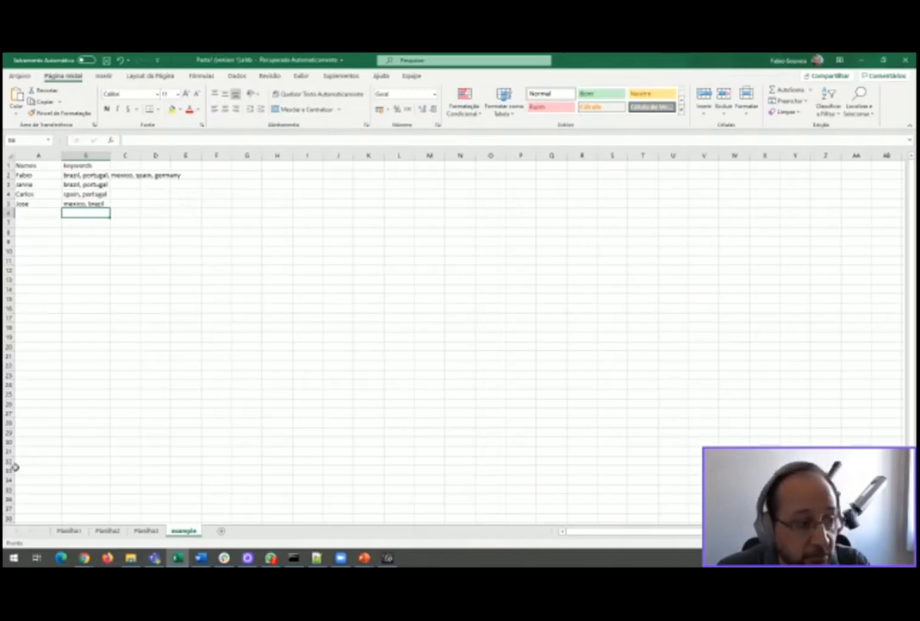
- Switch to Gephi and review the installed plugin for converting Excel and csv files to networks
{"action": "left_click", "coordinate": [388, 557]}
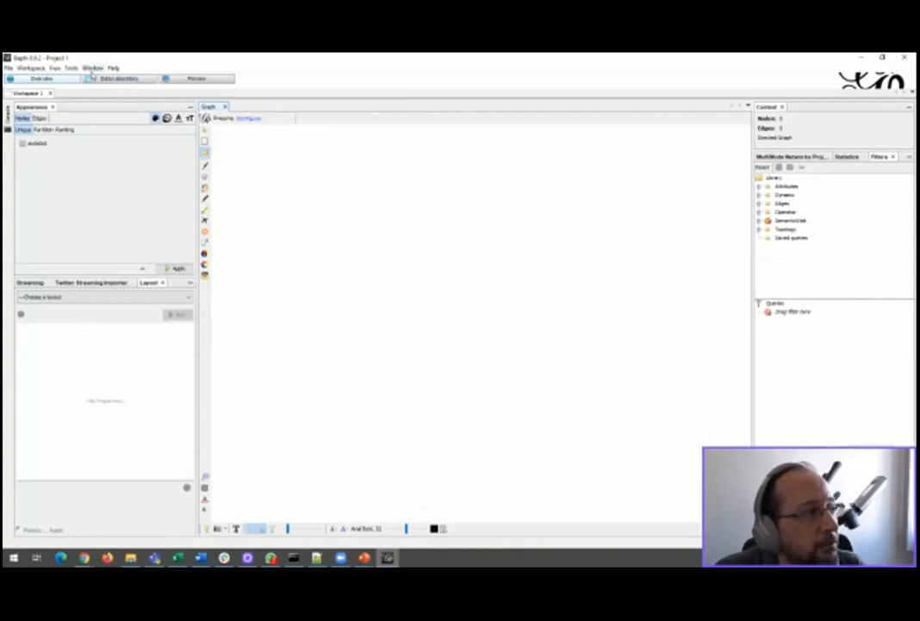
{"action": "left_click", "coordinate": [70, 67]}
{"action": "left_click", "coordinate": [91, 79]}
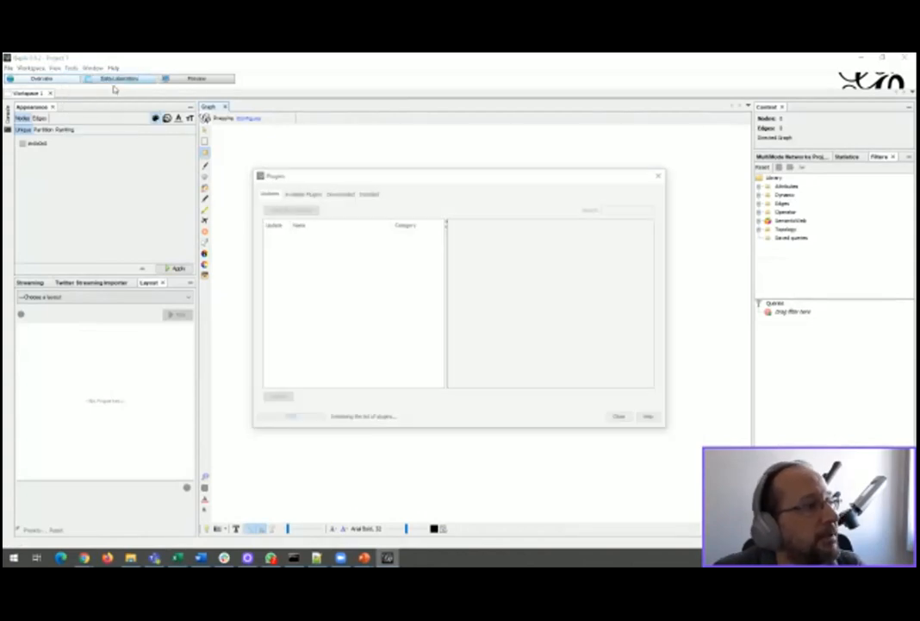
{"action": "left_click", "coordinate": [373, 192]}
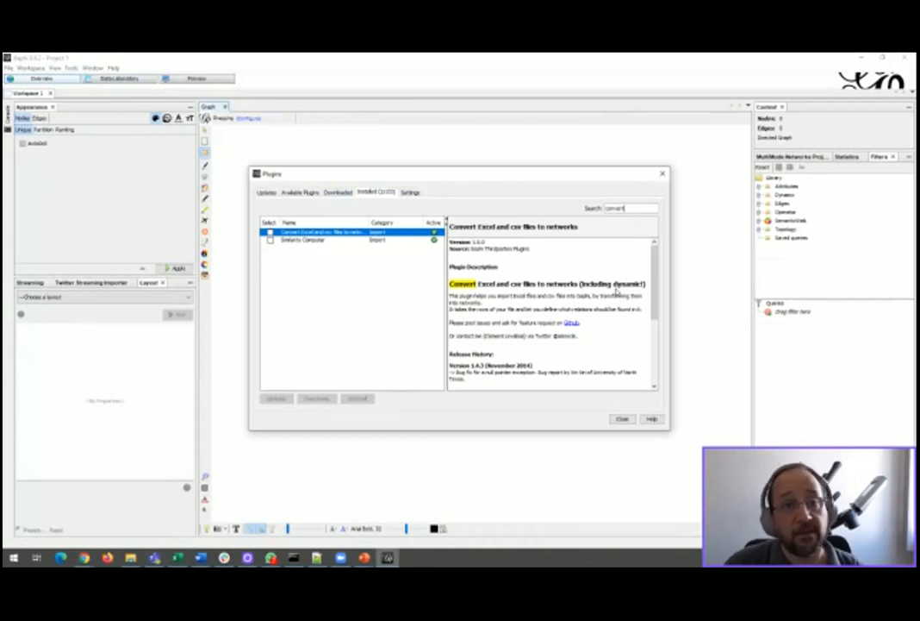
{"action": "left_click", "coordinate": [623, 419]}
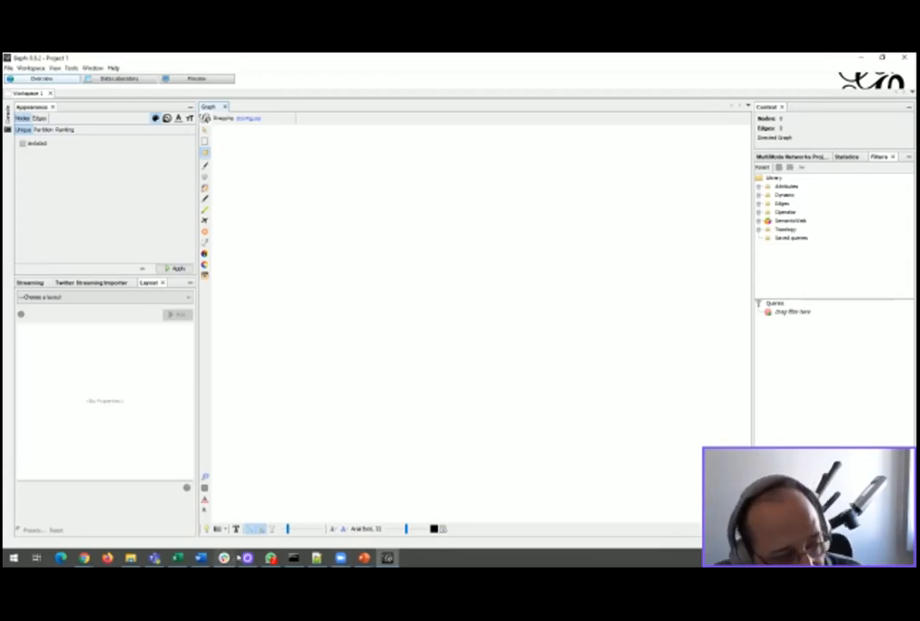
- Return to Excel and add a new worksheet named "tweets"
{"action": "key", "text": "alt+Tab"}
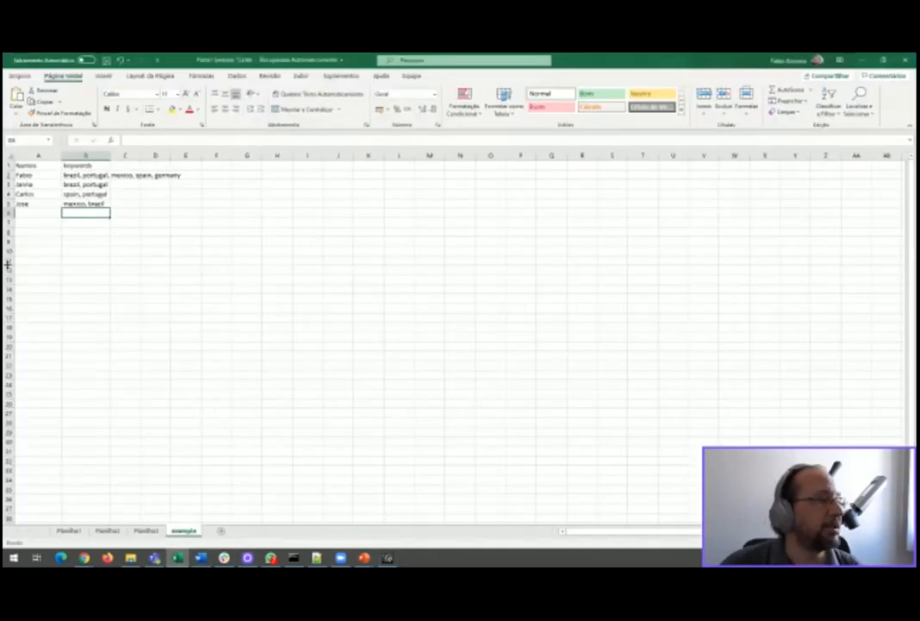
{"action": "left_click", "coordinate": [222, 531]}
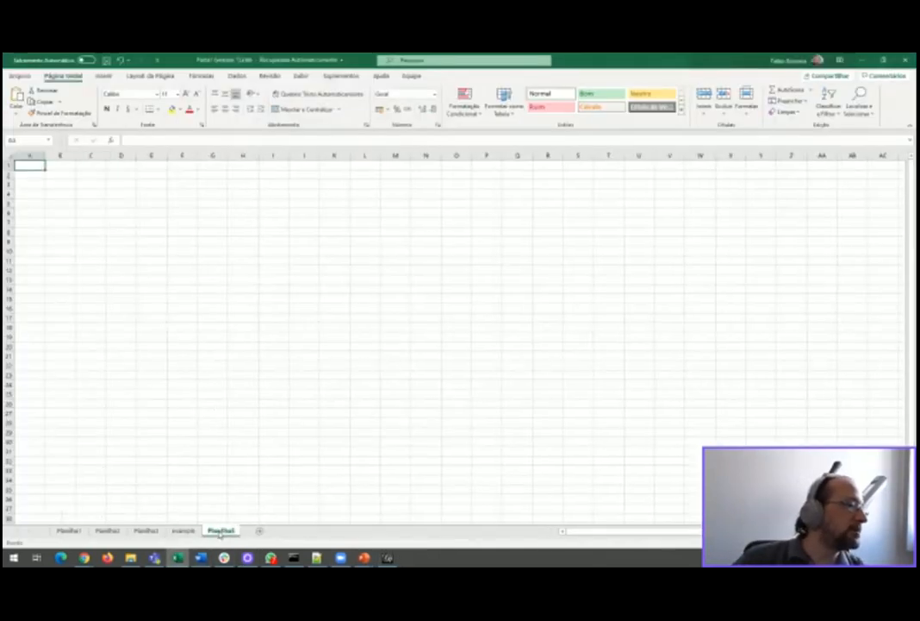
{"action": "right_click", "coordinate": [222, 531]}
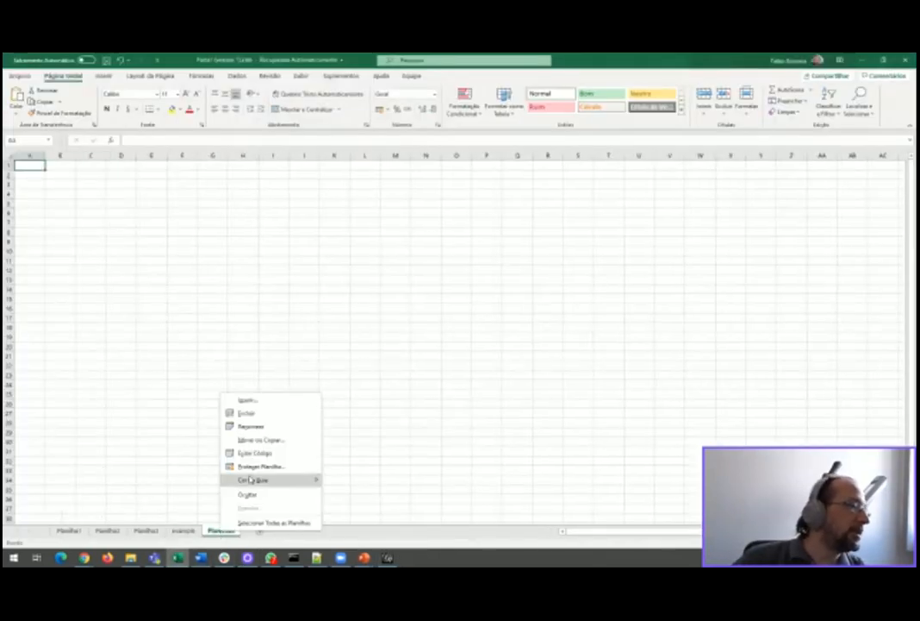
{"action": "left_click", "coordinate": [260, 429]}
{"action": "type", "text": "ewee"}
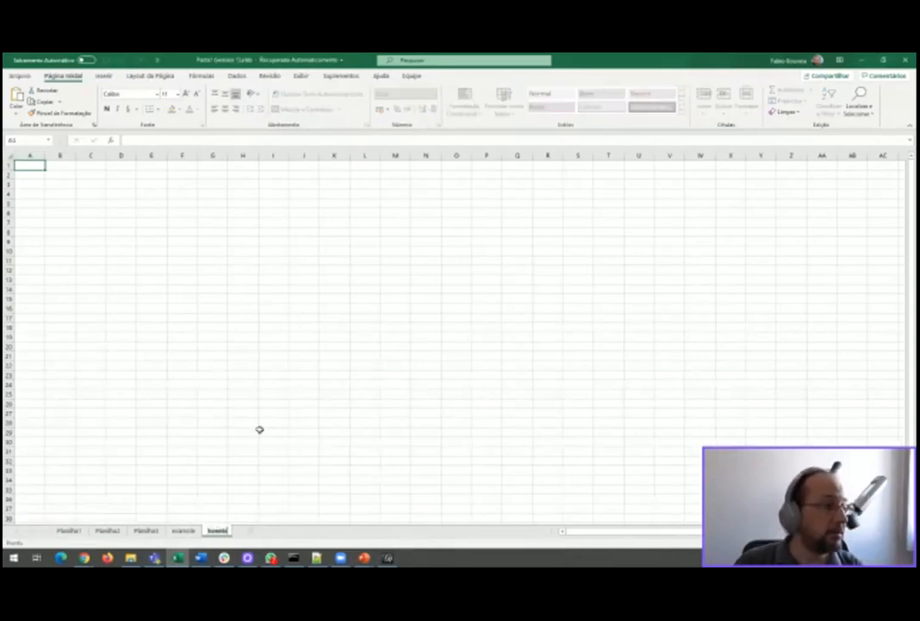
{"action": "key", "text": "Return"}
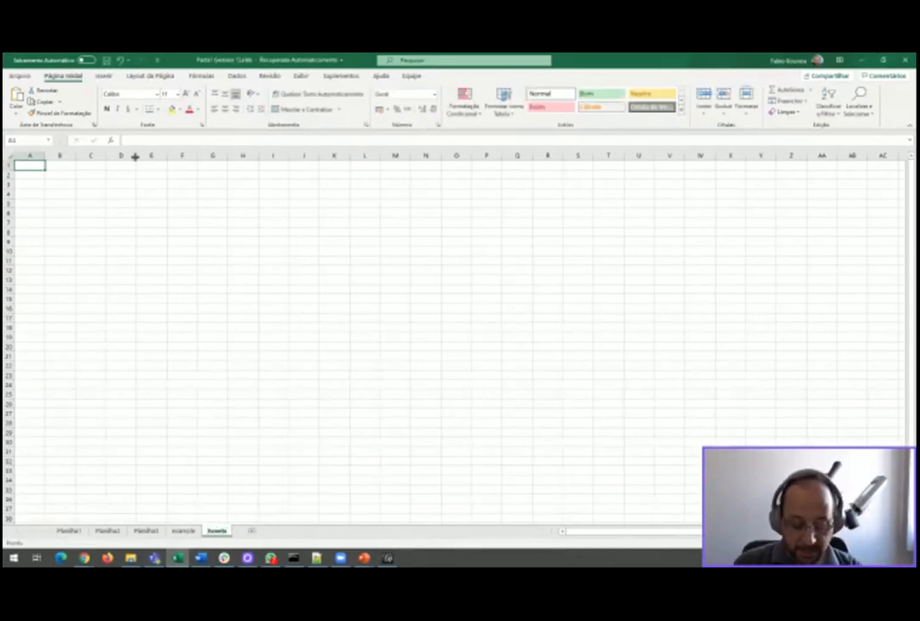
- Enter the column headers account, hashtags and date in cells A1 to C1 of the tweets sheet
{"action": "type", "text": "account"}
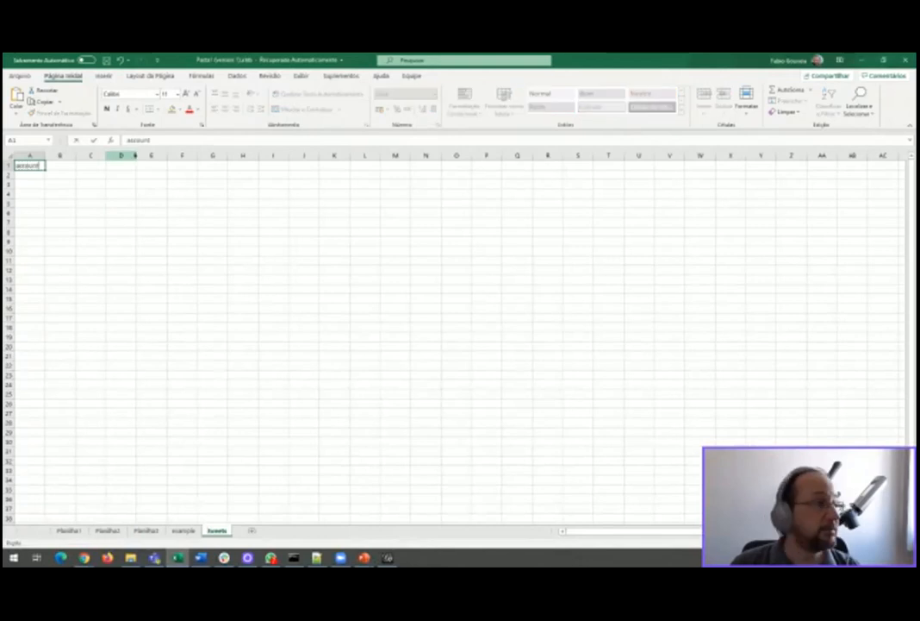
{"action": "key", "text": "Return"}
{"action": "key", "text": "Up"}
{"action": "key", "text": "Right"}
{"action": "type", "text": "has"}
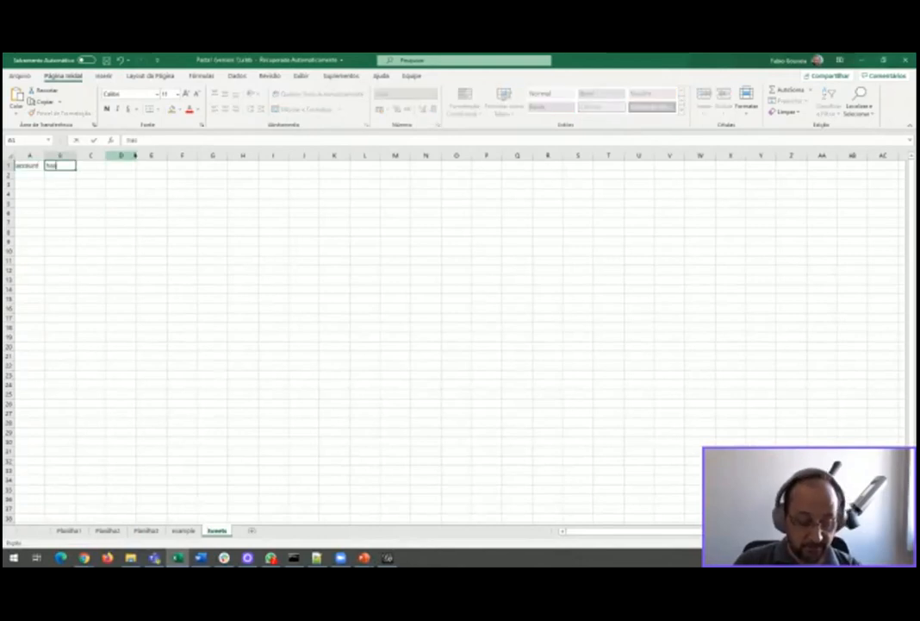
{"action": "type", "text": "htags"}
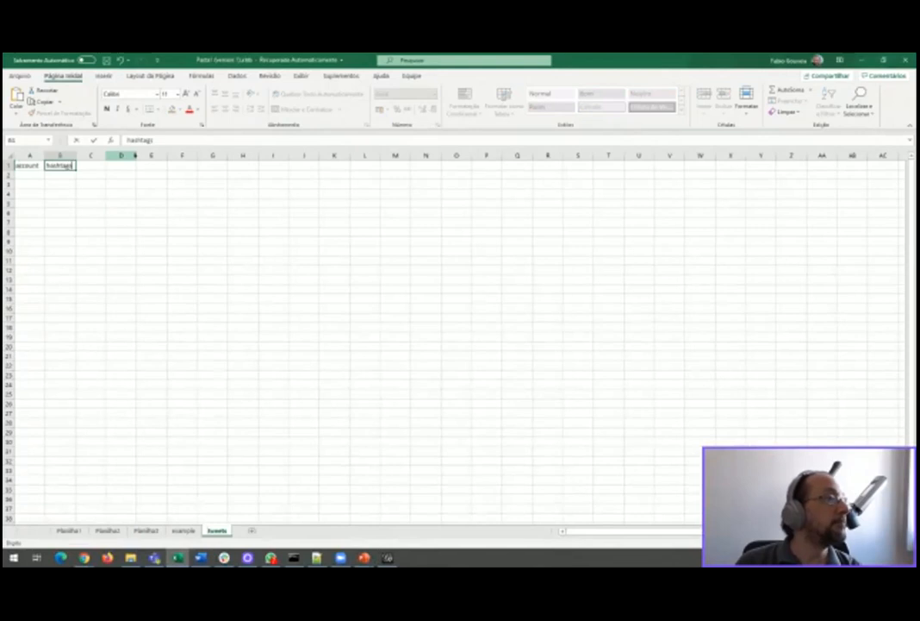
{"action": "key", "text": "Tab"}
{"action": "type", "text": "time"}
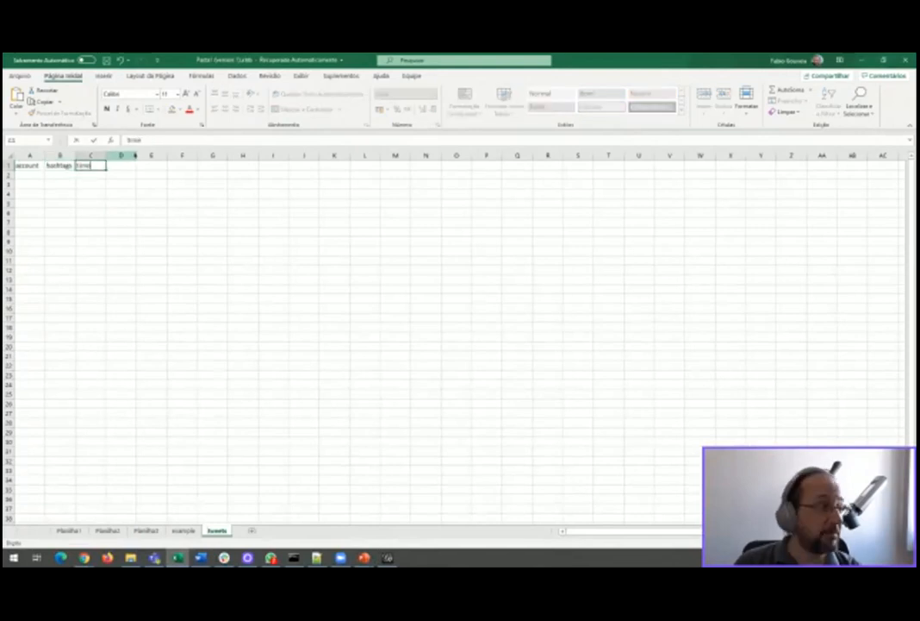
{"action": "key", "text": "Escape"}
{"action": "type", "text": "dat"}
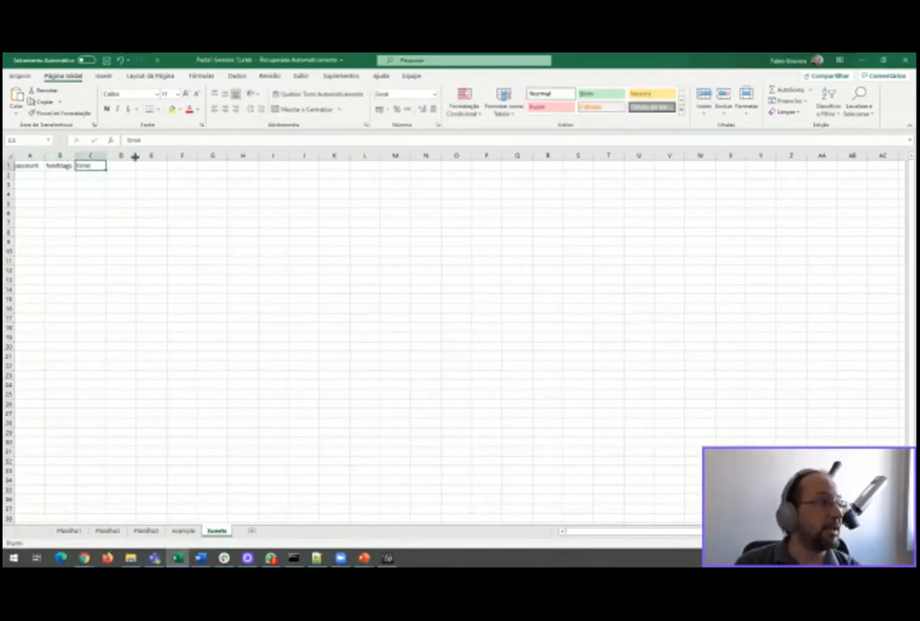
{"action": "type", "text": "e"}
{"action": "key", "text": "Return"}
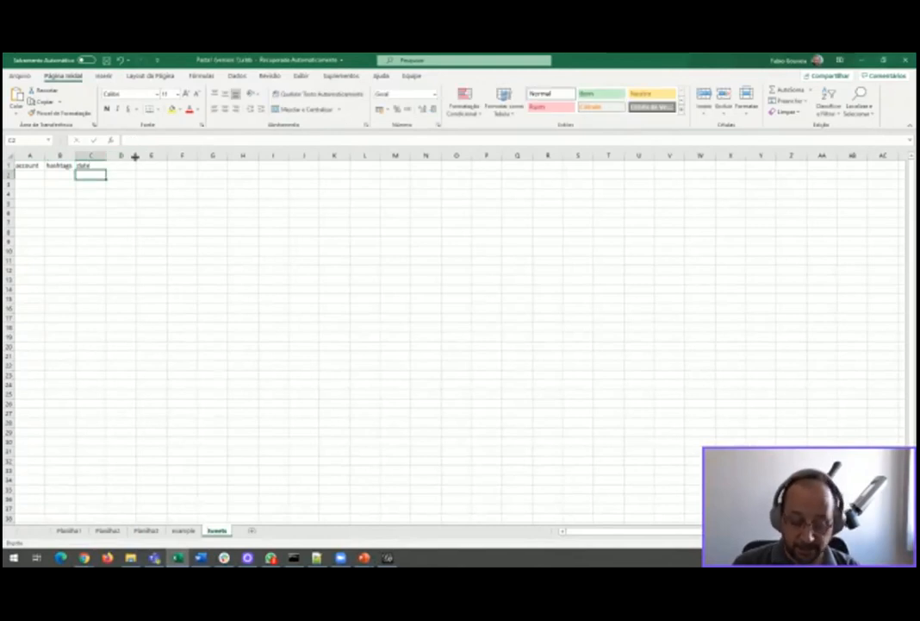
- Enter the date 01/01/2001 in C2 and the formula =C2+1 in C3
{"action": "type", "text": "=1/02/"}
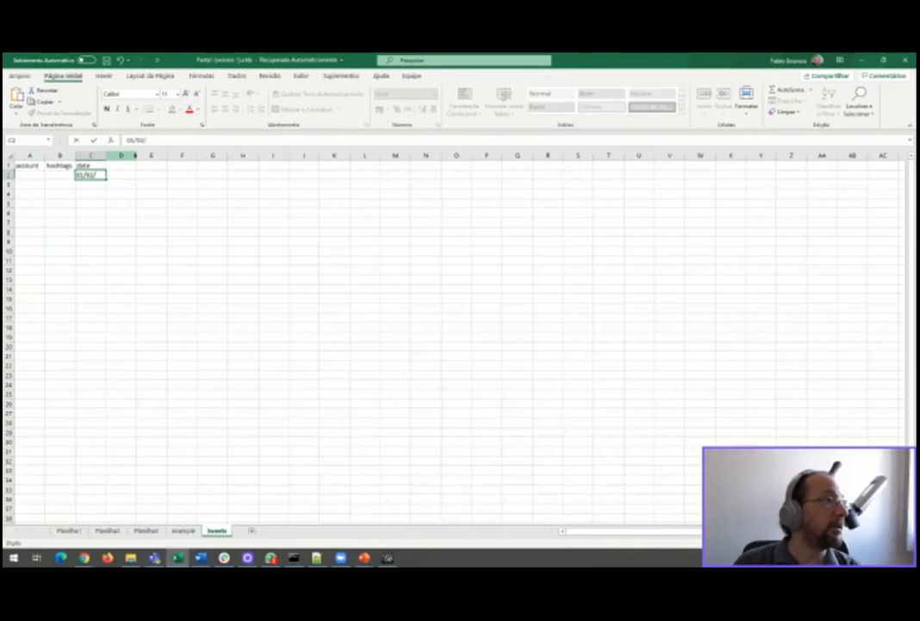
{"action": "type", "text": "200"}
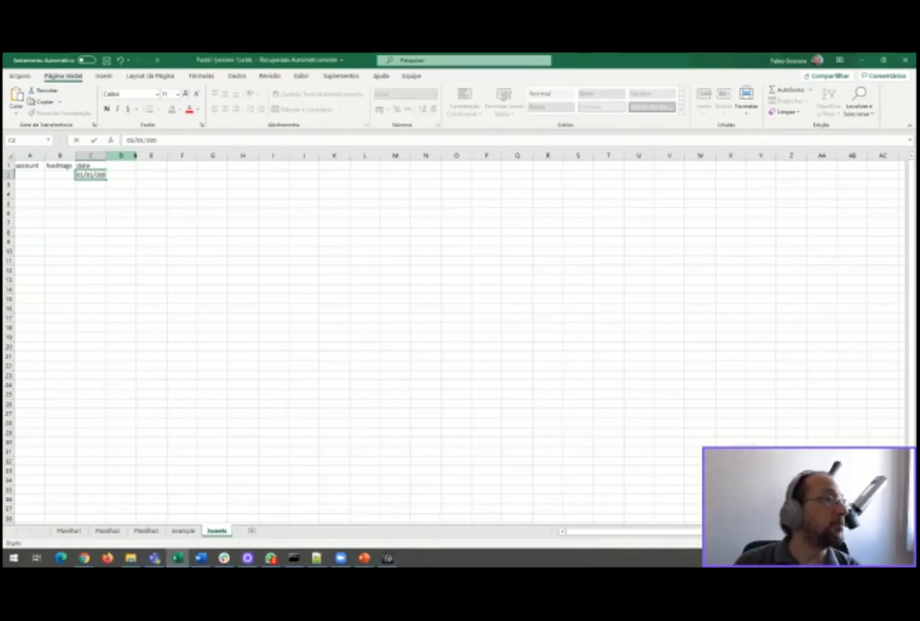
{"action": "type", "text": "1"}
{"action": "key", "text": "Return"}
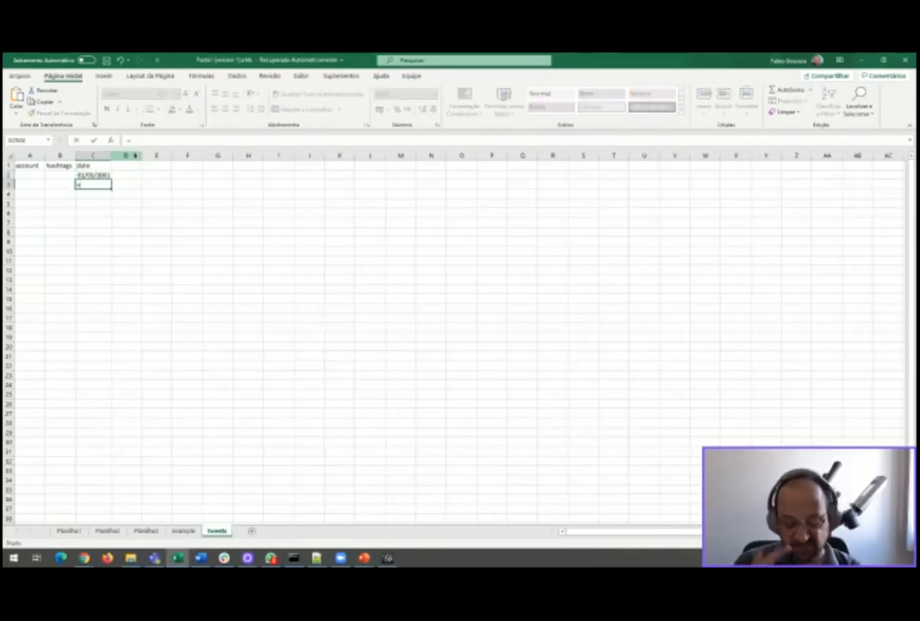
{"action": "key", "text": "Up"}
{"action": "type", "text": "+1"}
{"action": "key", "text": "Return"}
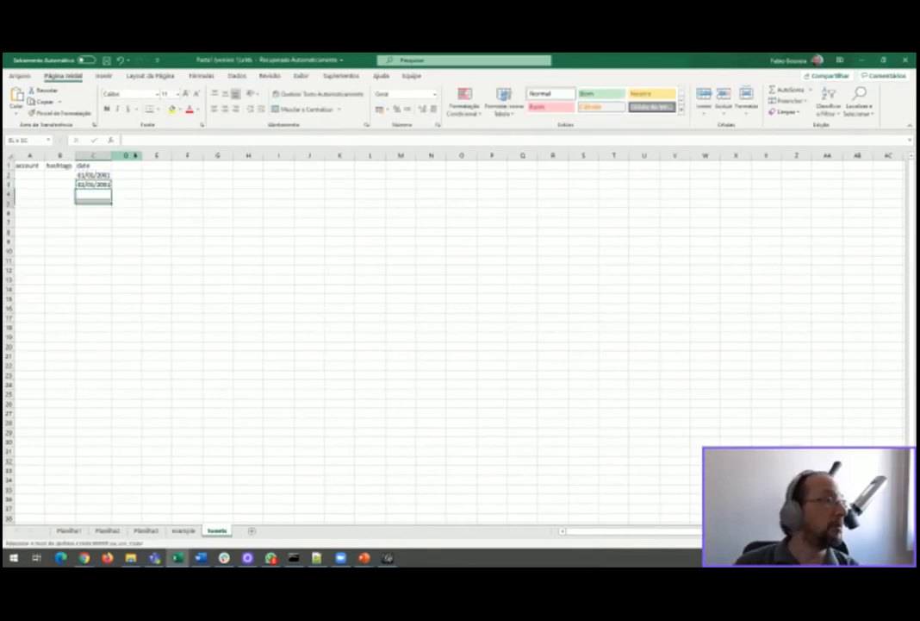
- Copy the next-day formula from C3 down through cells C4 to C30
{"action": "key", "text": "shift+Down"}
{"action": "key", "text": "shift+Down"}
{"action": "key", "text": "shift+Down"}
{"action": "key", "text": "shift+Down"}
{"action": "key", "text": "shift+Down"}
{"action": "key", "text": "shift+Down"}
{"action": "key", "text": "shift+Down"}
{"action": "key", "text": "shift+Down"}
{"action": "key", "text": "shift+Down"}
{"action": "key", "text": "shift+Down"}
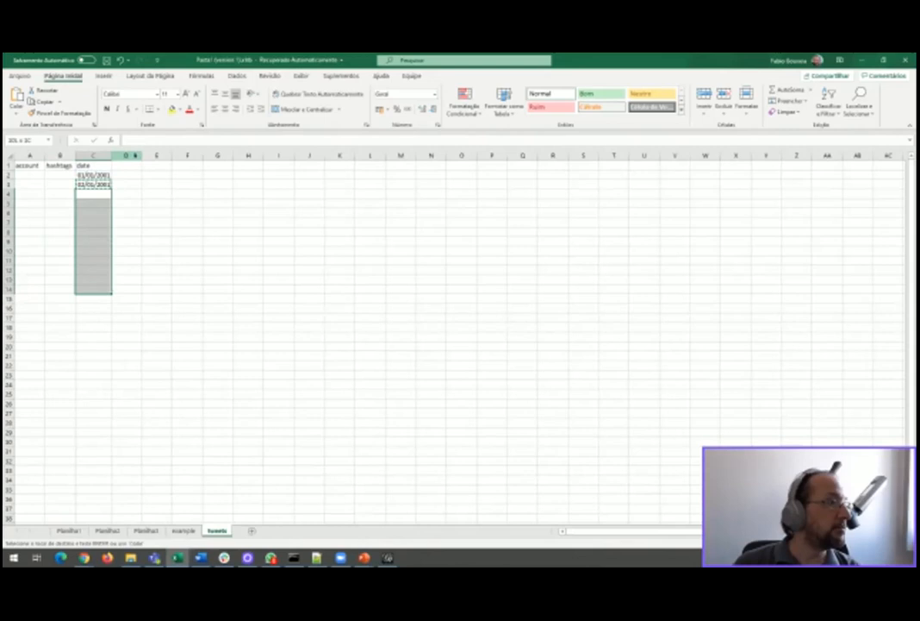
{"action": "key", "text": "shift+Down"}
{"action": "key", "text": "shift+Down"}
{"action": "key", "text": "shift+Down"}
{"action": "key", "text": "shift+Down"}
{"action": "key", "text": "shift+Down"}
{"action": "key", "text": "shift+Down"}
{"action": "key", "text": "shift+Down"}
{"action": "key", "text": "shift+Down"}
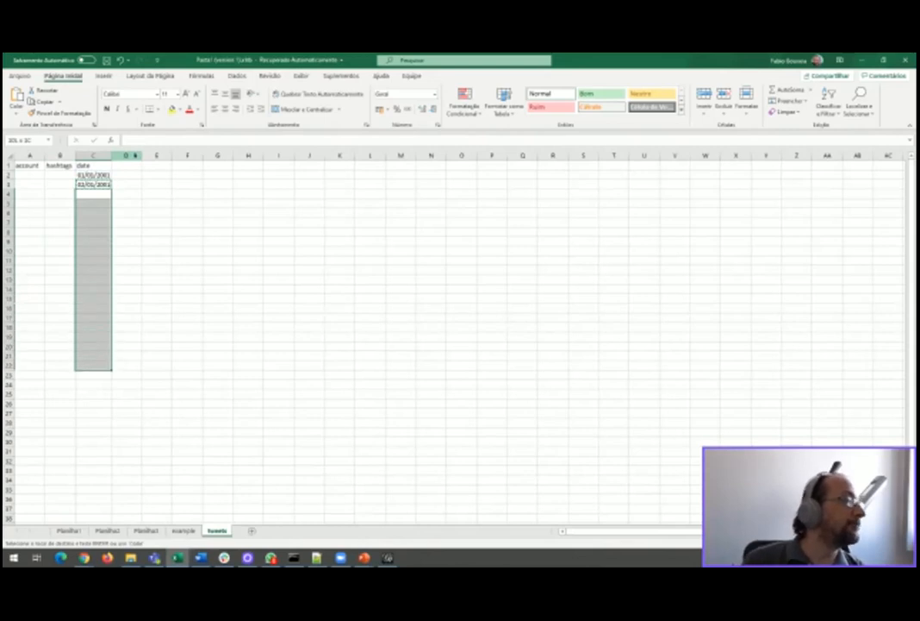
{"action": "key", "text": "shift+Down"}
{"action": "key", "text": "shift+Down"}
{"action": "key", "text": "shift+Down"}
{"action": "key", "text": "shift+Down"}
{"action": "key", "text": "shift+Down"}
{"action": "key", "text": "shift+Down"}
{"action": "key", "text": "shift+Down"}
{"action": "key", "text": "shift+Down"}
{"action": "key", "text": "ctrl+v"}
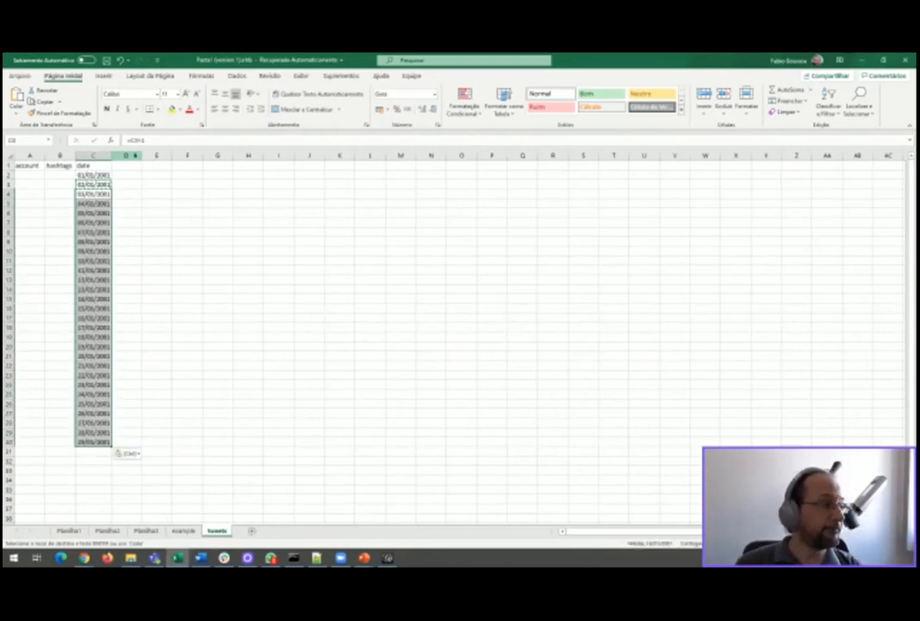
- Enter the hashtag list "#fff, #aaa, #bbb" in cell B2
{"action": "key", "text": "Left"}
{"action": "key", "text": "Up"}
{"action": "key", "text": "Up"}
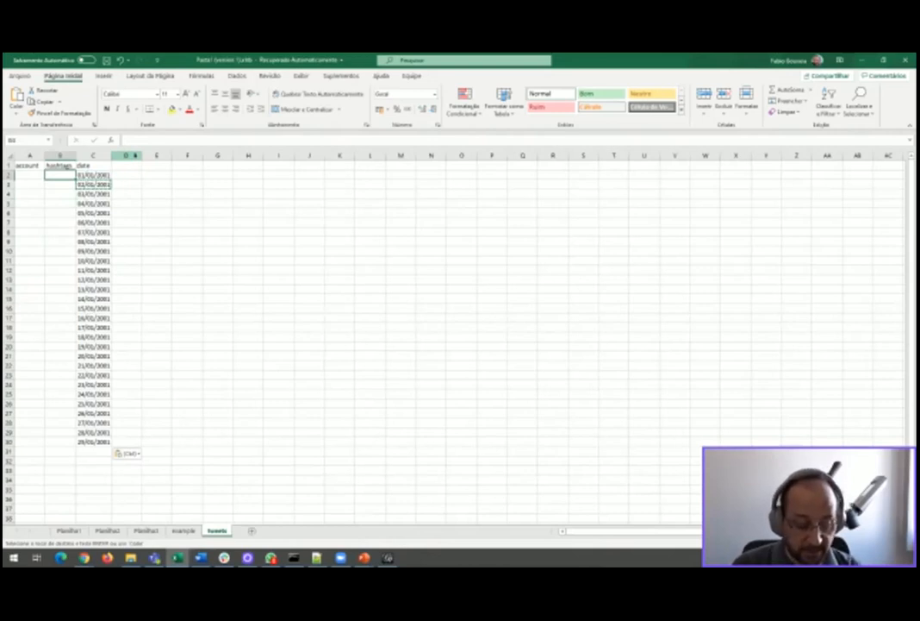
{"action": "type", "text": "#ff, #a"}
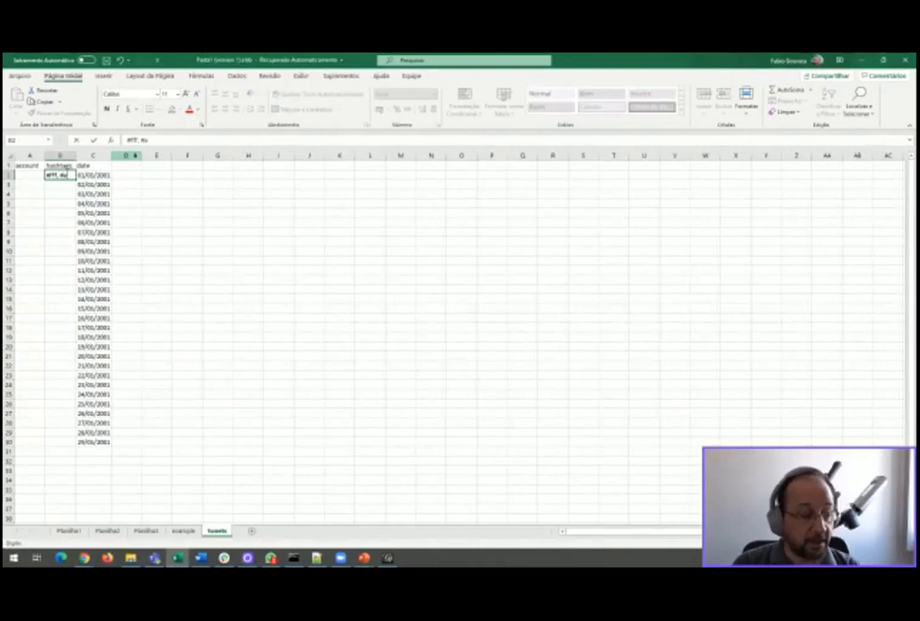
{"action": "type", "text": ","}
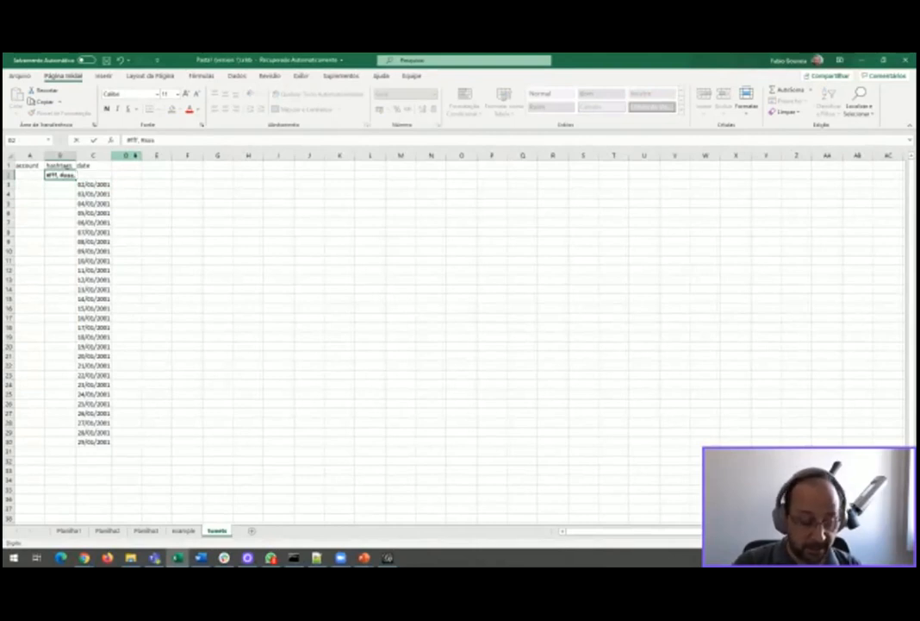
{"action": "type", "text": " #bbb"}
{"action": "key", "text": "Return"}
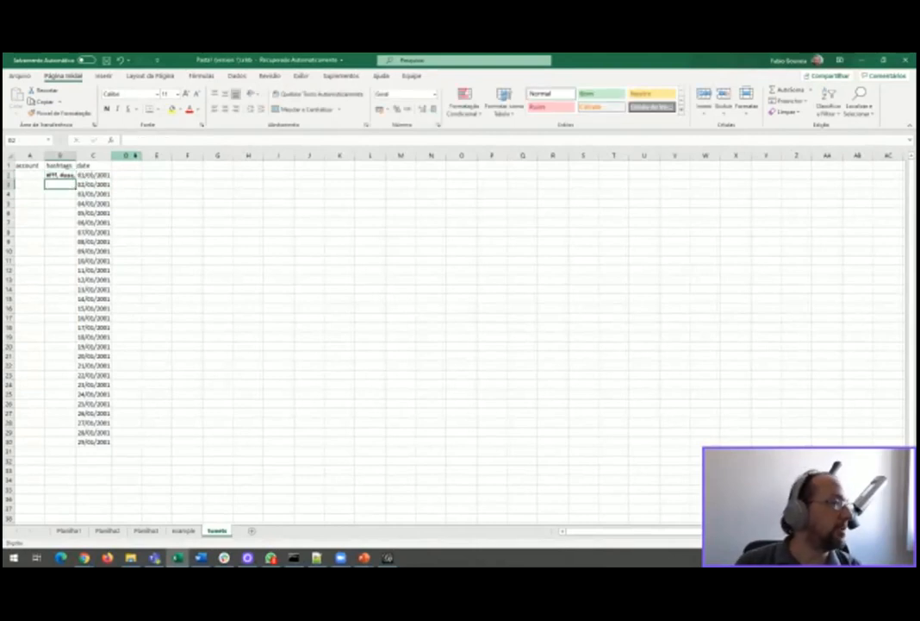
- Copy the hashtag list from B2 into cells B7, B17, B21, B25 and B28
{"action": "key", "text": "Up"}
{"action": "key", "text": "ctrl+c"}
{"action": "key", "text": "Down"}
{"action": "key", "text": "Down"}
{"action": "key", "text": "Down"}
{"action": "key", "text": "Down"}
{"action": "key", "text": "Down"}
{"action": "key", "text": "ctrl+v"}
{"action": "key", "text": "Down"}
{"action": "key", "text": "Down"}
{"action": "key", "text": "Down"}
{"action": "key", "text": "Down"}
{"action": "key", "text": "Down"}
{"action": "key", "text": "Down"}
{"action": "key", "text": "Down"}
{"action": "key", "text": "Down"}
{"action": "key", "text": "Down"}
{"action": "key", "text": "Down"}
{"action": "key", "text": "Down"}
{"action": "key", "text": "ctrl+v"}
{"action": "key", "text": "Down"}
{"action": "key", "text": "Down"}
{"action": "key", "text": "Down"}
{"action": "key", "text": "Down"}
{"action": "key", "text": "ctrl+v"}
{"action": "key", "text": "Down"}
{"action": "key", "text": "Down"}
{"action": "key", "text": "Down"}
{"action": "key", "text": "Down"}
{"action": "key", "text": "ctrl+v"}
{"action": "key", "text": "Down"}
{"action": "key", "text": "Down"}
{"action": "key", "text": "Down"}
{"action": "key", "text": "ctrl+v"}
- Enter the hashtag list "#aaa,#ccc, #ddd" in cell B30
{"action": "key", "text": "Down"}
{"action": "key", "text": "Down"}
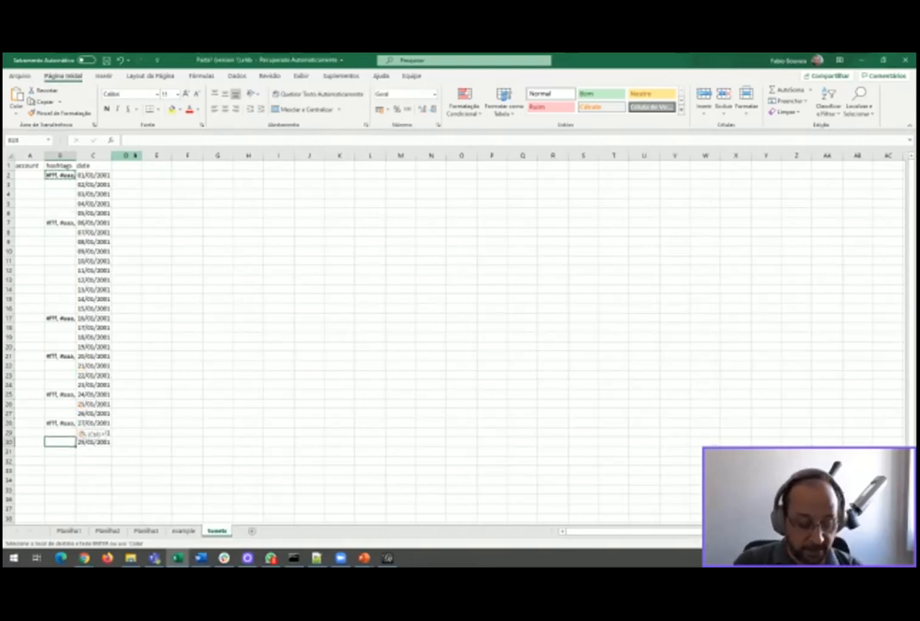
{"action": "type", "text": "#aaa,"}
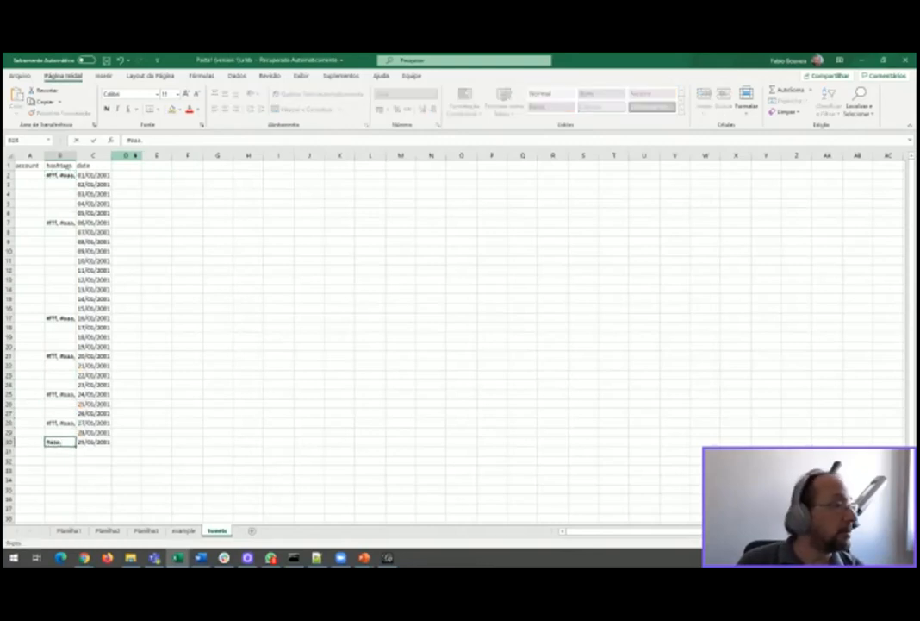
{"action": "type", "text": "#ccc,"}
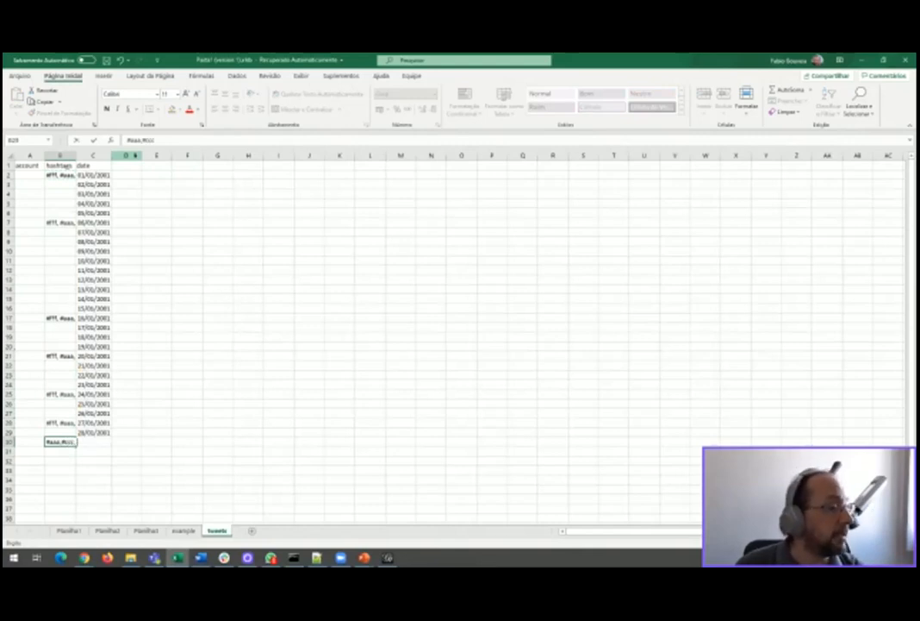
{"action": "type", "text": " #ddd"}
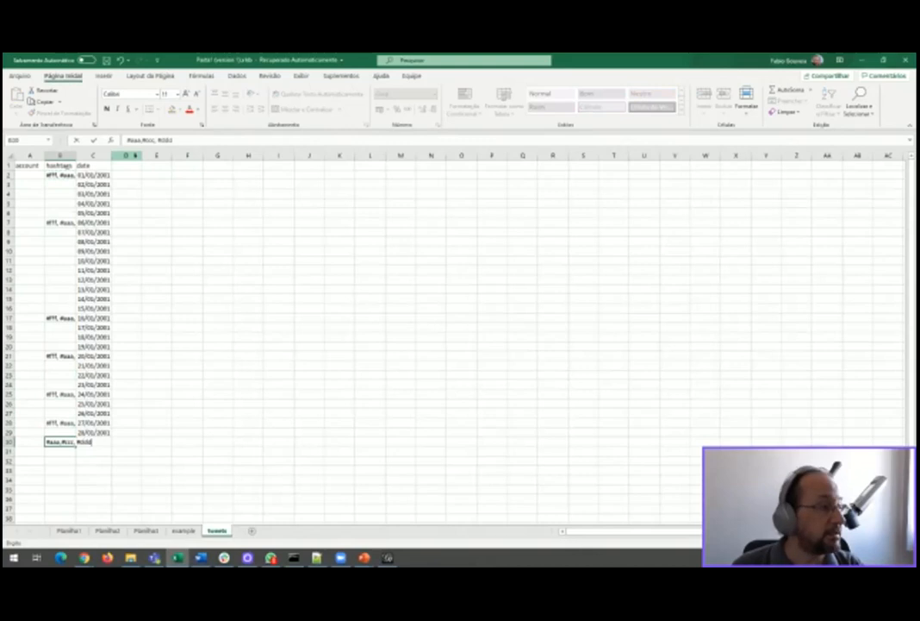
{"action": "key", "text": "Return"}
- Copy the hashtag list from B30 into cells B29, B27, B26, B24 and B23
{"action": "key", "text": "Up"}
{"action": "key", "text": "ctrl+c"}
{"action": "key", "text": "Up"}
{"action": "key", "text": "ctrl+v"}
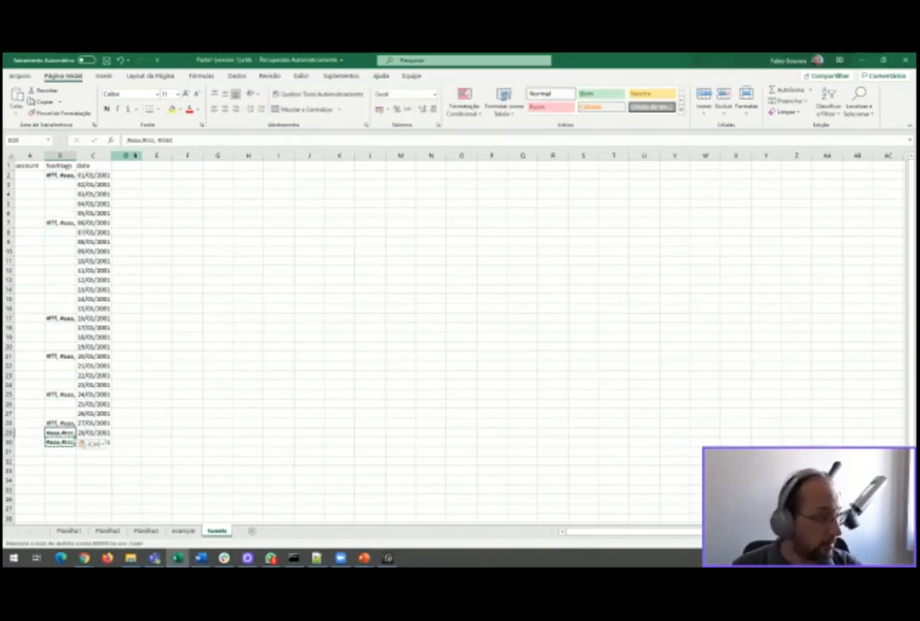
{"action": "key", "text": "Up"}
{"action": "key", "text": "Up"}
{"action": "key", "text": "ctrl+v"}
{"action": "key", "text": "Up"}
{"action": "key", "text": "ctrl+v"}
{"action": "key", "text": "Up"}
{"action": "key", "text": "Up"}
{"action": "key", "text": "ctrl+v"}
{"action": "key", "text": "Up"}
{"action": "key", "text": "ctrl+v"}
- Enter the hashtag list "#fff, #ggg, #ccc" in cell B22
{"action": "key", "text": "Up"}
{"action": "type", "text": "#"}
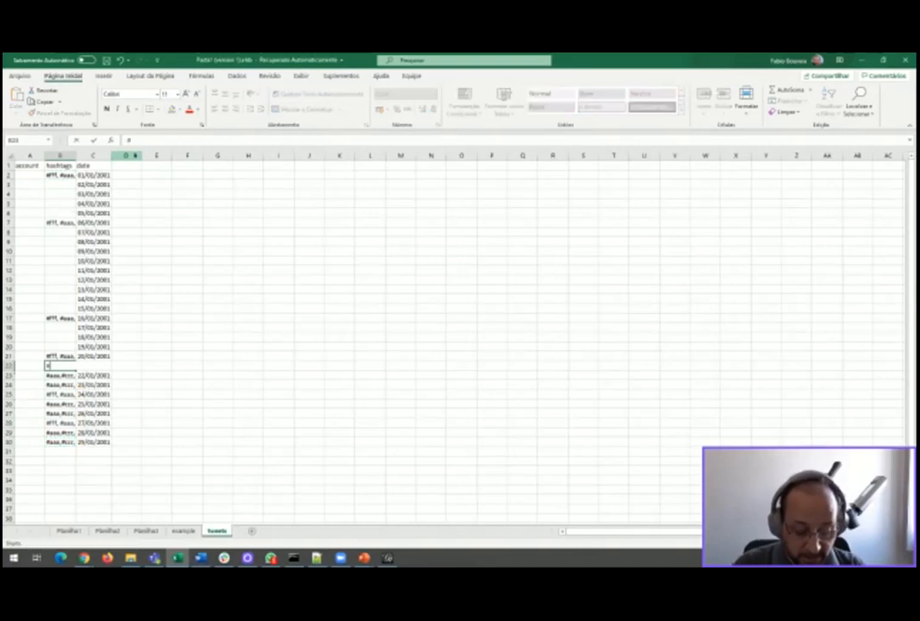
{"action": "type", "text": "fff,#"}
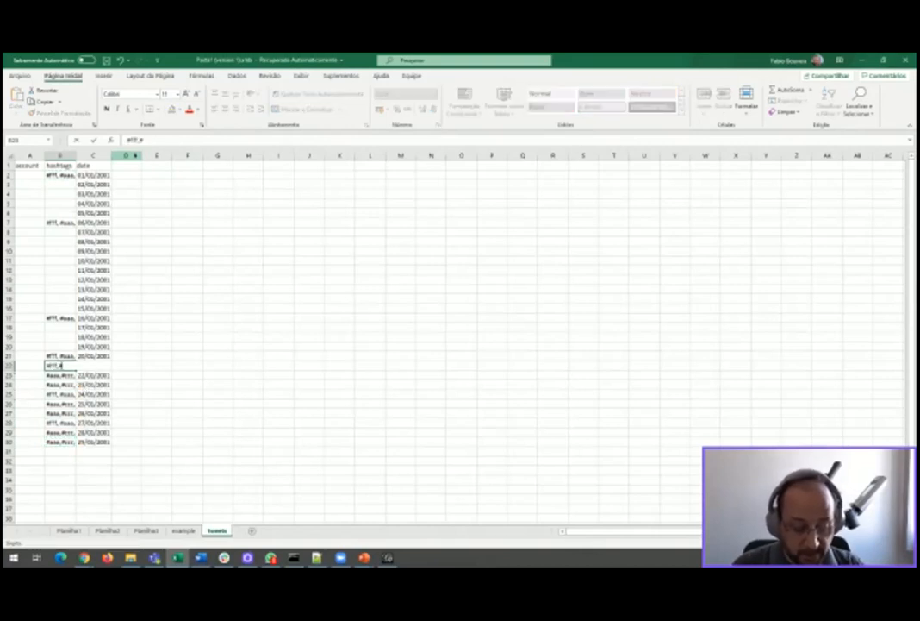
{"action": "key", "text": "BackSpace"}
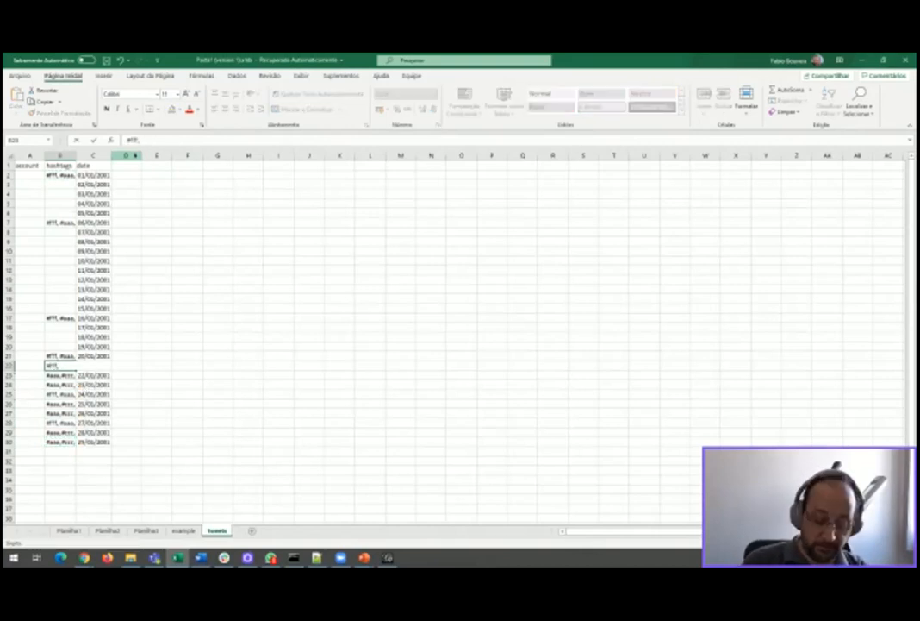
{"action": "type", "text": "#ggg, #"}
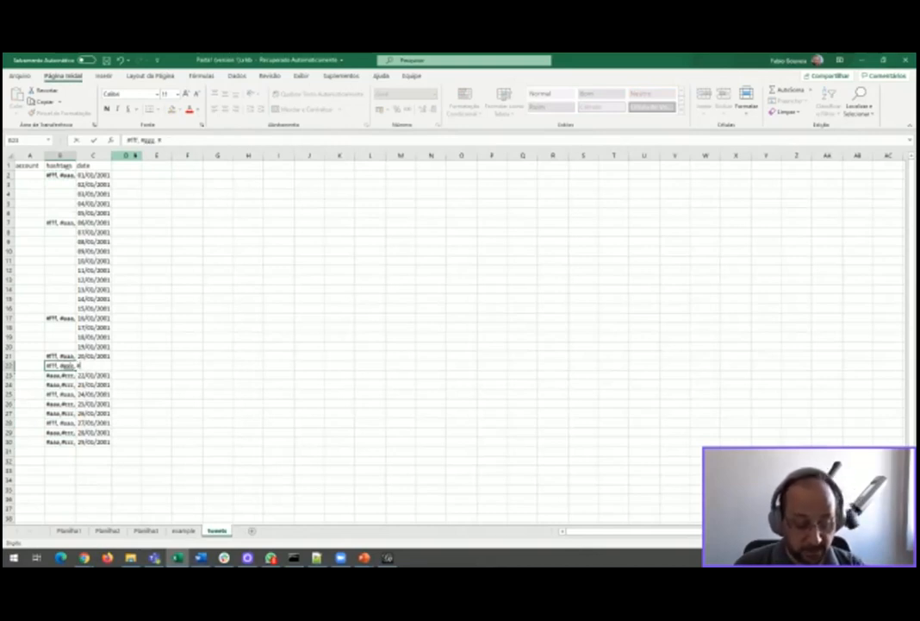
{"action": "type", "text": "ccc"}
{"action": "key", "text": "Return"}
- Copy the hashtag list from B22 into cells B18 to B20
{"action": "key", "text": "Up"}
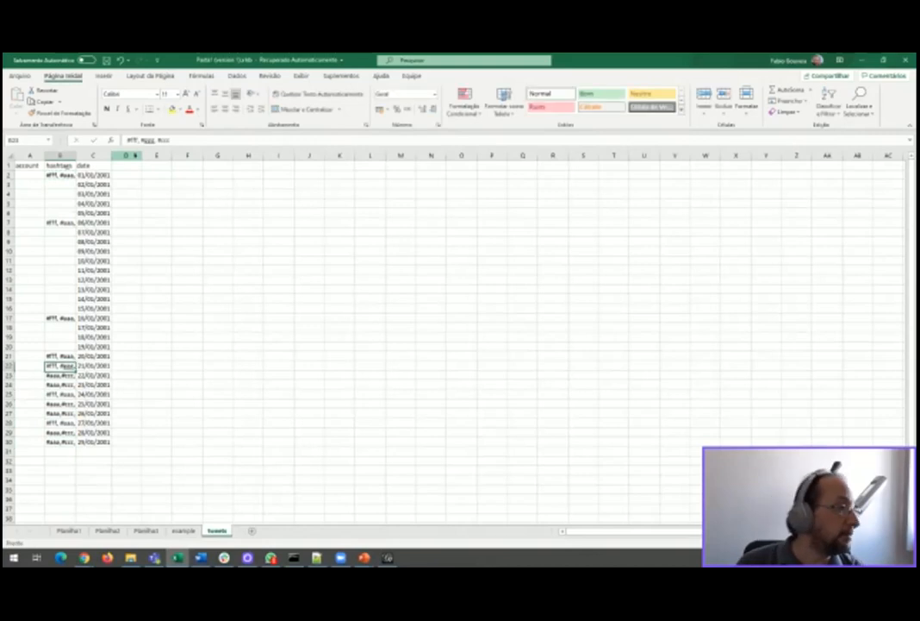
{"action": "key", "text": "ctrl+c"}
{"action": "key", "text": "Up"}
{"action": "key", "text": "Up"}
{"action": "key", "text": "Up"}
{"action": "key", "text": "Up"}
{"action": "key", "text": "shift+Down"}
{"action": "key", "text": "shift+Down"}
{"action": "key", "text": "ctrl+v"}
- Paste the copied B22 hashtag list into the empty cells B12 to B16
{"action": "key", "text": "Up"}
{"action": "key", "text": "Up"}
{"action": "key", "text": "Up"}
{"action": "key", "text": "Up"}
{"action": "key", "text": "Down"}
{"action": "key", "text": "Down"}
{"action": "key", "text": "shift+Up"}
{"action": "key", "text": "shift+Up"}
{"action": "key", "text": "shift+Up"}
{"action": "key", "text": "shift+Up"}
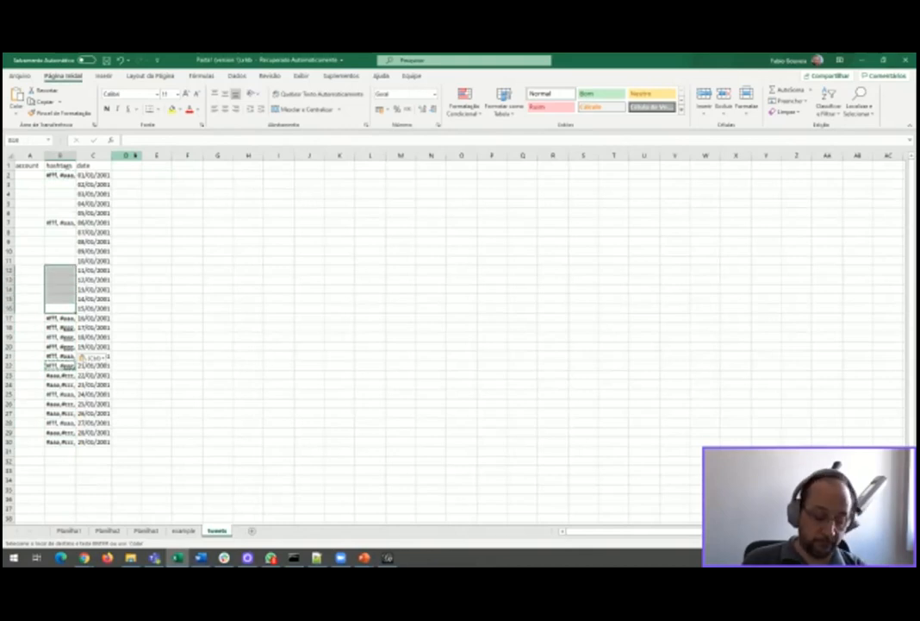
{"action": "key", "text": "ctrl+v"}
- Enter the hashtag list "#bbb, #fff, #ccc" in cell B11
{"action": "key", "text": "Up"}
{"action": "key", "text": "Up"}
{"action": "key", "text": "Up"}
{"action": "key", "text": "Up"}
{"action": "key", "text": "Up"}
{"action": "key", "text": "Up"}
{"action": "key", "text": "Down"}
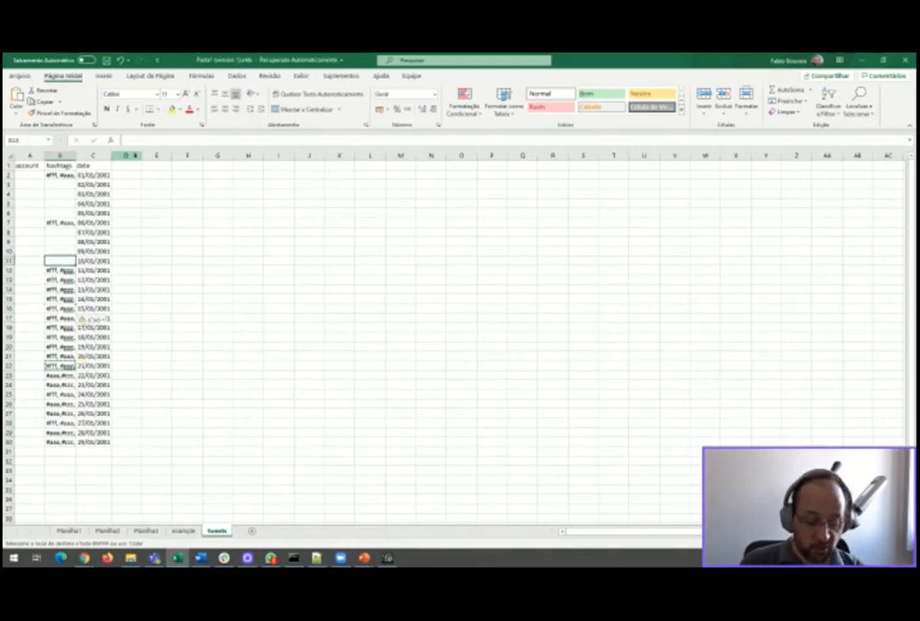
{"action": "type", "text": "#t"}
{"action": "type", "text": "bbb"}
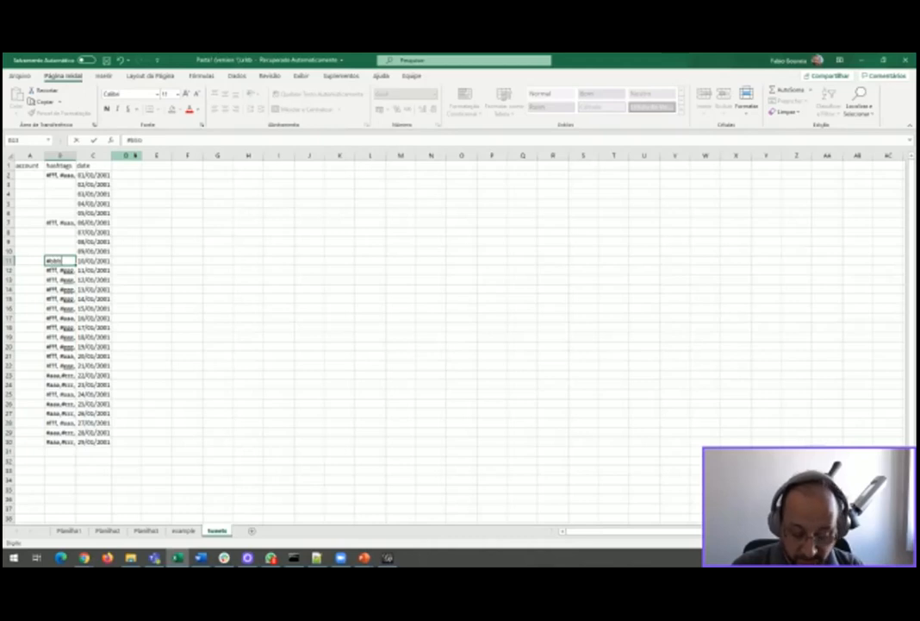
{"action": "type", "text": ", #fff, #ccc"}
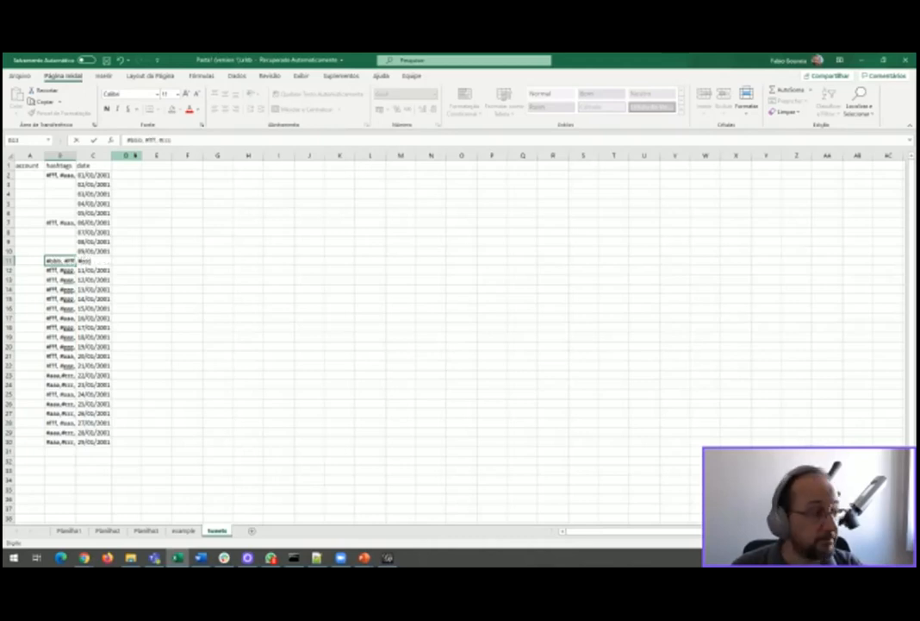
{"action": "key", "text": "ctrl+Return"}
- Copy the hashtag list from B11 into cells B8 to B10
{"action": "key", "text": "ctrl+c"}
{"action": "key", "text": "Up"}
{"action": "key", "text": "shift+Up"}
{"action": "key", "text": "shift+Up"}
{"action": "key", "text": "shift+Up"}
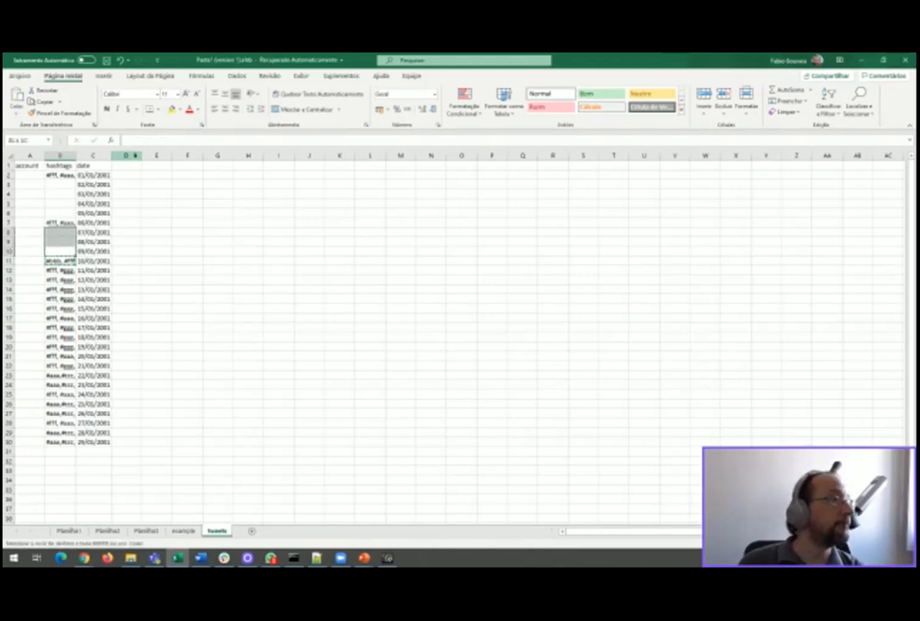
{"action": "key", "text": "shift+Down"}
{"action": "key", "text": "ctrl+v"}
- Paste the copied B11 hashtag list into the remaining empty cells B3 to B6
{"action": "key", "text": "Up"}
{"action": "key", "text": "Up"}
{"action": "key", "text": "Up"}
{"action": "key", "text": "Up"}
{"action": "key", "text": "shift+Up"}
{"action": "key", "text": "shift+Up"}
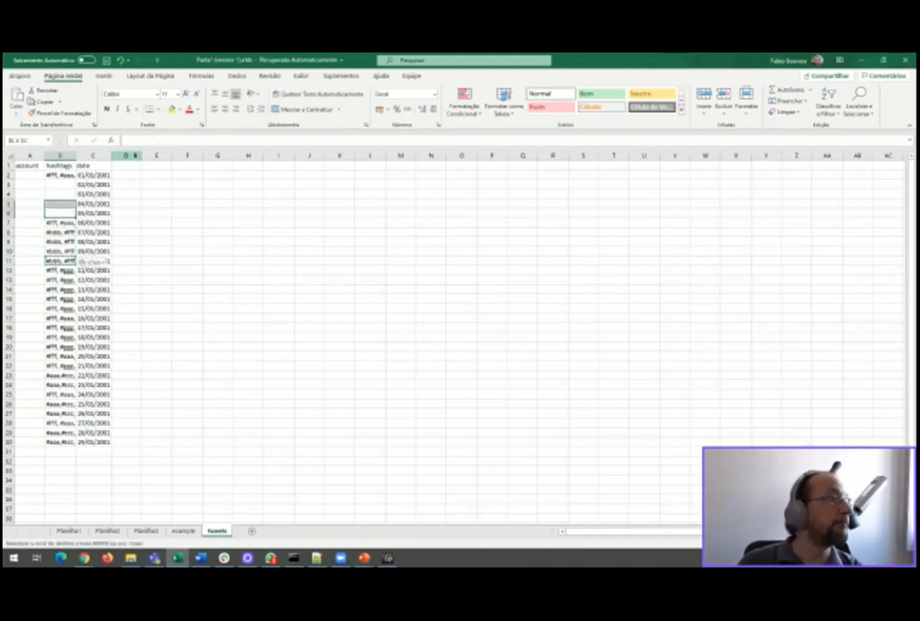
{"action": "key", "text": "ctrl+v"}
{"action": "key", "text": "Up"}
{"action": "key", "text": "ctrl+v"}
{"action": "key", "text": "Escape"}
- Enter three different first names as accounts in cells A2 to A4
{"action": "key", "text": "Down"}
{"action": "key", "text": "Up"}
{"action": "key", "text": "Up"}
{"action": "key", "text": "Left"}
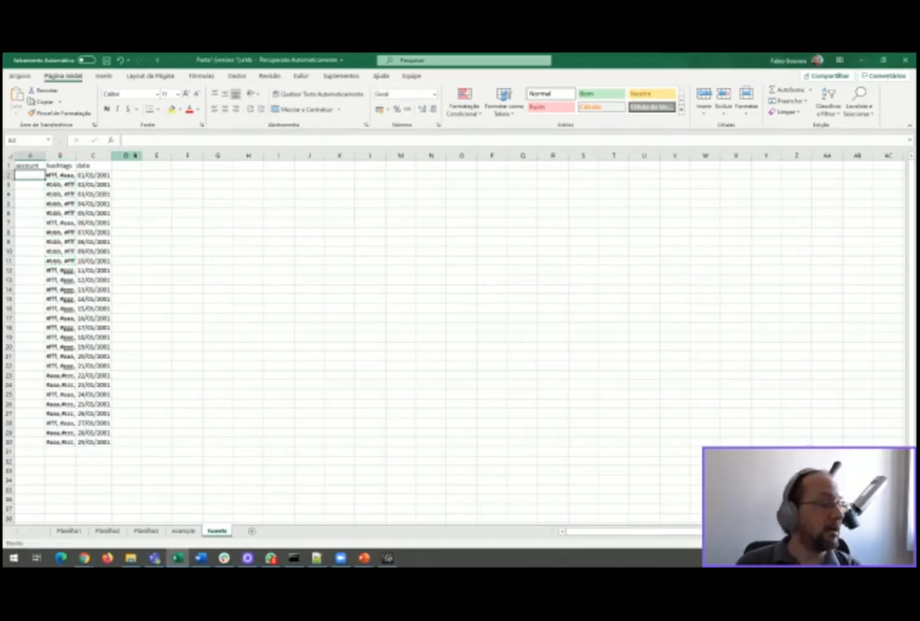
{"action": "type", "text": "Fabio"}
{"action": "key", "text": "Return"}
{"action": "type", "text": "Janna"}
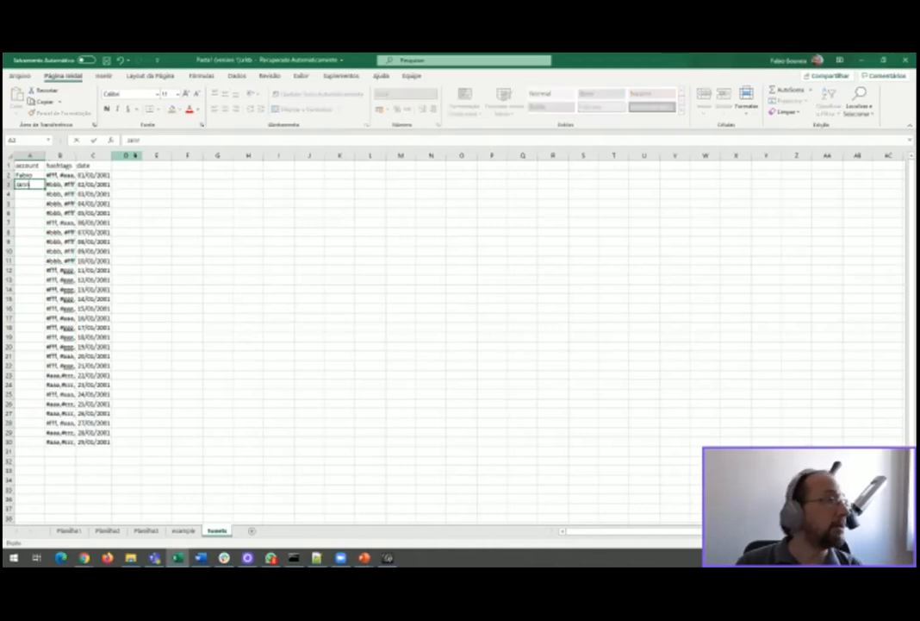
{"action": "key", "text": "Return"}
{"action": "type", "text": "Carlos"}
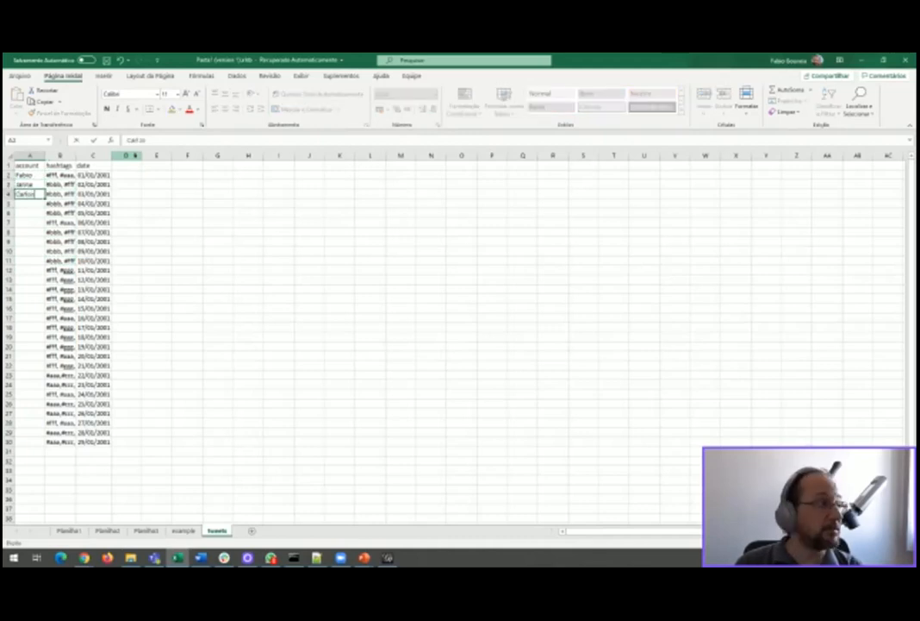
{"action": "key", "text": "Return"}
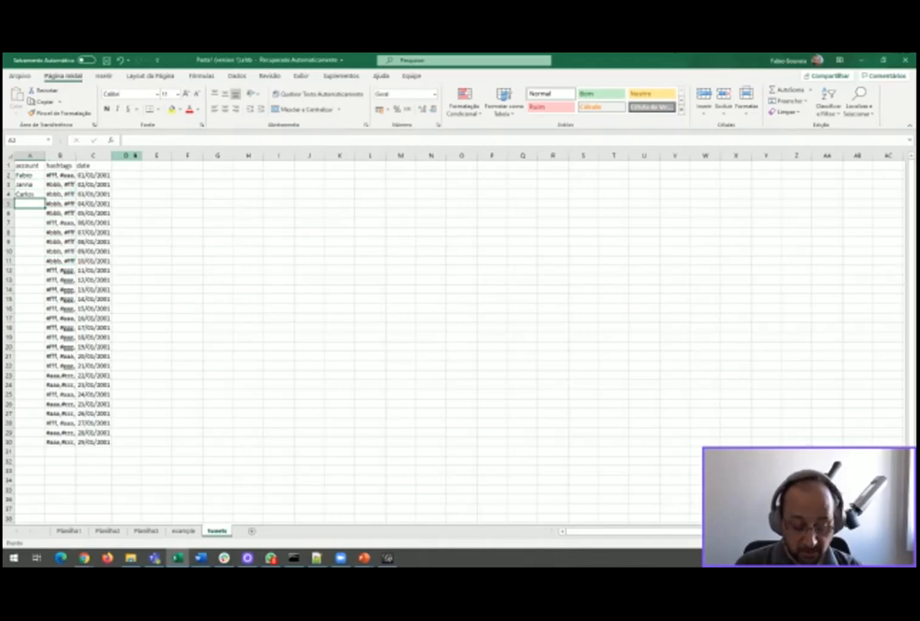
- Repeat the first name from A2 in cell A5 and enter another first name in A6
{"action": "type", "text": "Fabiano"}
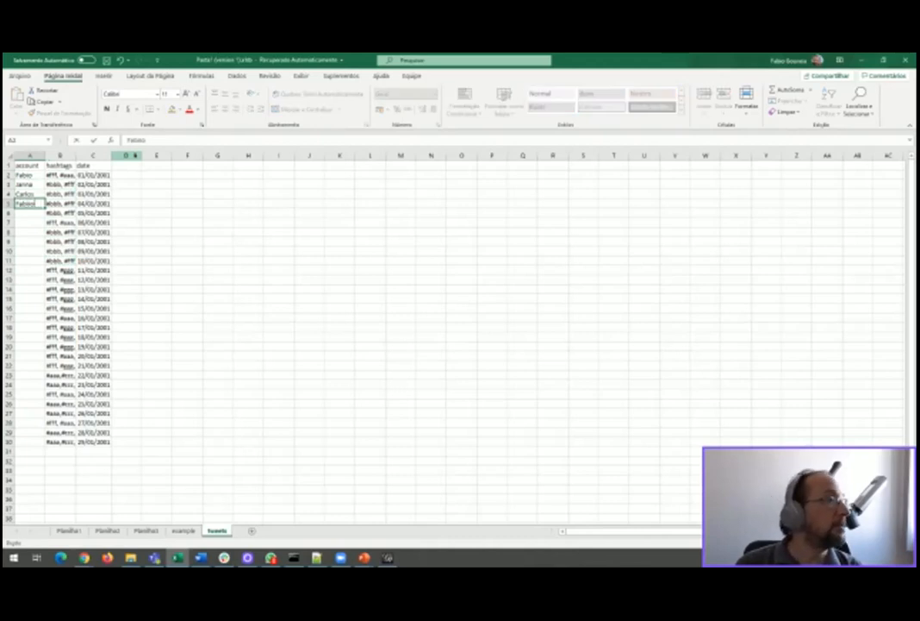
{"action": "key", "text": "Return"}
{"action": "key", "text": "Up"}
{"action": "key", "text": "Up"}
{"action": "key", "text": "Up"}
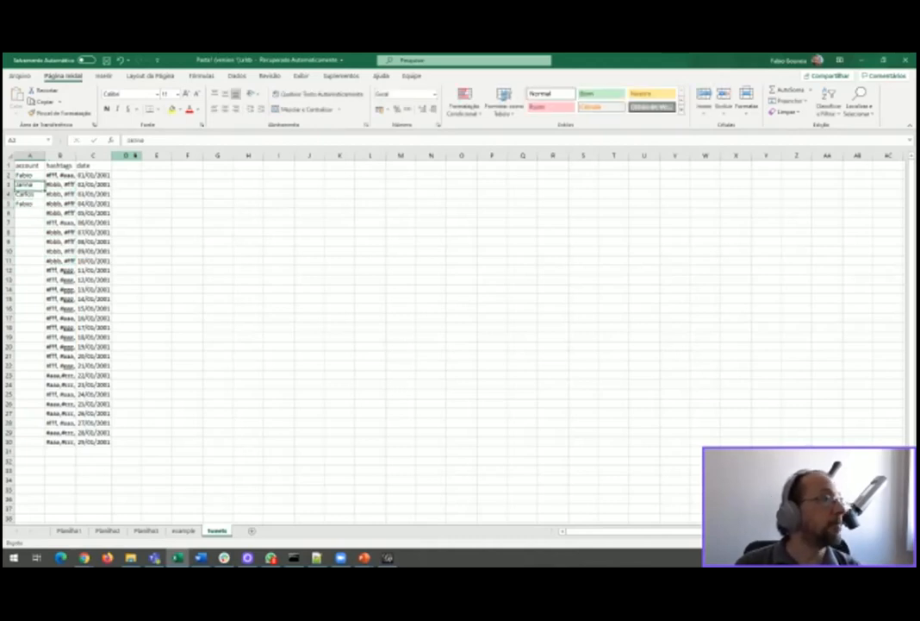
{"action": "key", "text": "Down"}
{"action": "key", "text": "Down"}
{"action": "key", "text": "Down"}
{"action": "type", "text": "Joao"}
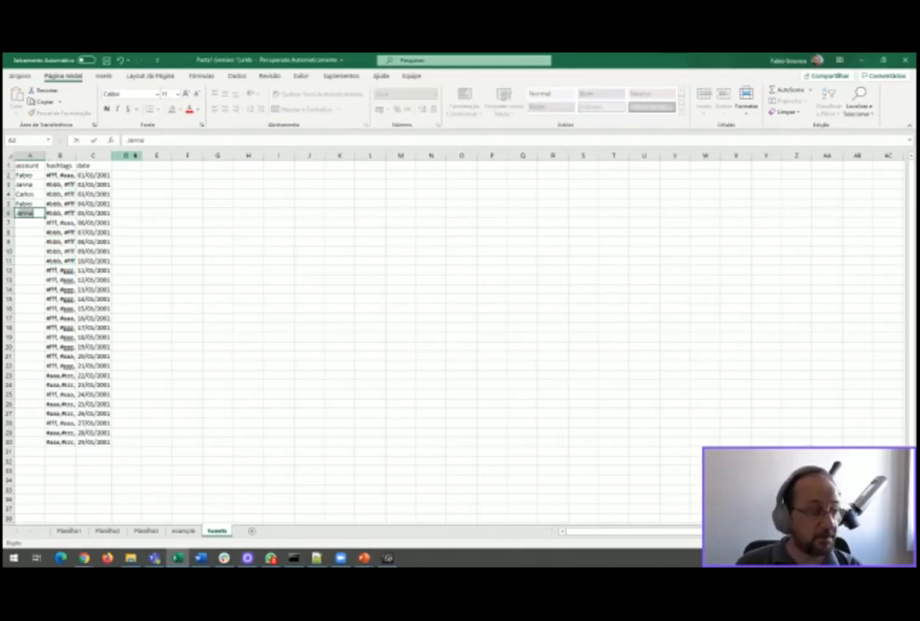
{"action": "key", "text": "Up"}
- Copy the five account names in A2:A6 into cells A7 to A11
{"action": "key", "text": "Up"}
{"action": "key", "text": "Up"}
{"action": "key", "text": "Up"}
{"action": "key", "text": "Down"}
{"action": "key", "text": "Up"}
{"action": "key", "text": "shift+Down"}
{"action": "key", "text": "shift+Down"}
{"action": "key", "text": "shift+Down"}
{"action": "key", "text": "shift+Down"}
{"action": "key", "text": "ctrl+c"}
{"action": "key", "text": "Down"}
{"action": "key", "text": "Down"}
{"action": "key", "text": "Down"}
{"action": "key", "text": "Down"}
{"action": "key", "text": "Down"}
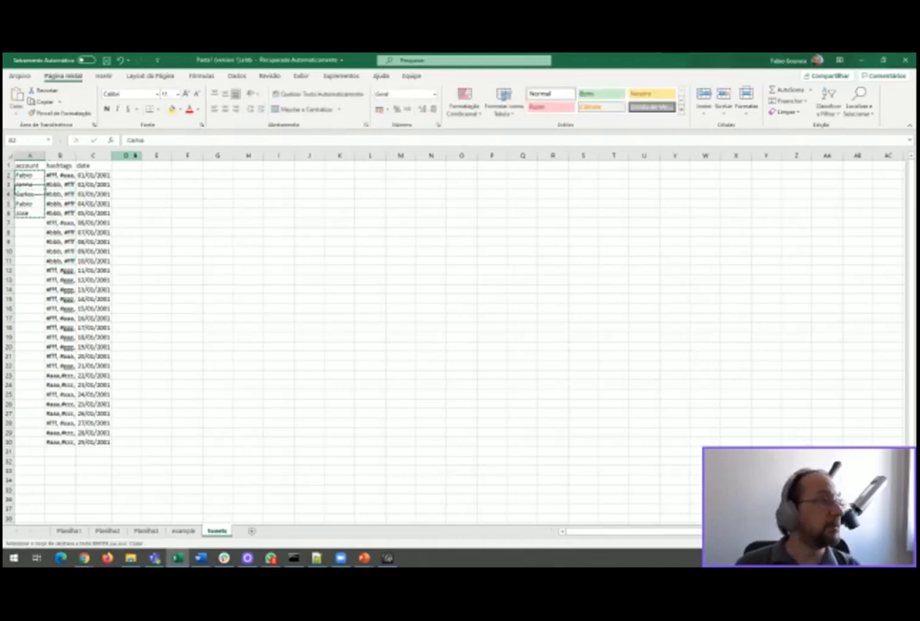
{"action": "key", "text": "shift+Down"}
{"action": "key", "text": "shift+Down"}
{"action": "key", "text": "shift+Down"}
{"action": "key", "text": "shift+Down"}
{"action": "key", "text": "shift+Down"}
{"action": "key", "text": "shift+Down"}
{"action": "key", "text": "shift+Down"}
{"action": "key", "text": "shift+Down"}
{"action": "key", "text": "shift+Down"}
{"action": "key", "text": "shift+Down"}
{"action": "key", "text": "shift+Down"}
{"action": "key", "text": "shift+Down"}
{"action": "key", "text": "shift+Down"}
{"action": "key", "text": "shift+Down"}
{"action": "key", "text": "shift+Down"}
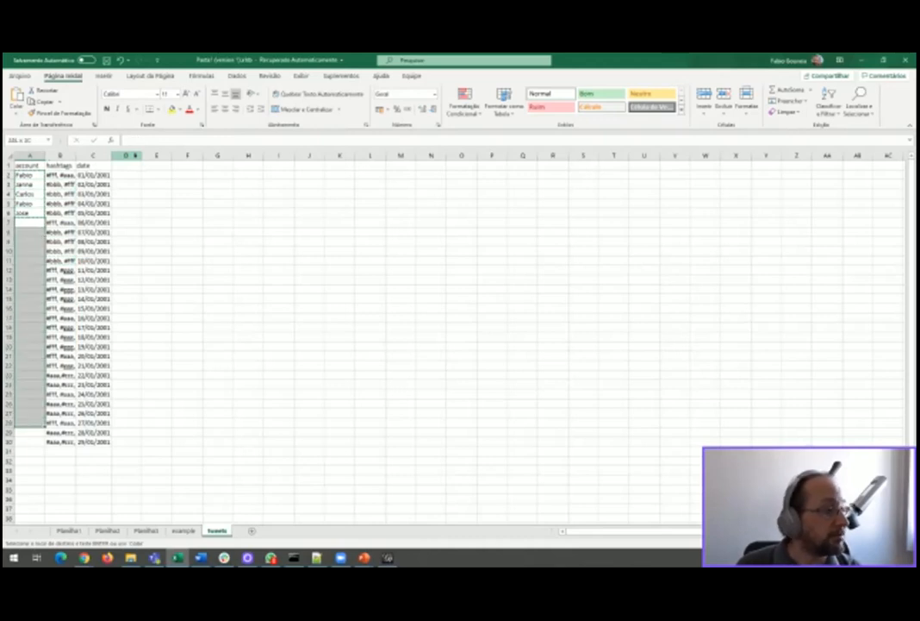
{"action": "key", "text": "ctrl+v"}
- Copy the four account names in A8:A11 into cells A12 to A15
{"action": "key", "text": "Up"}
{"action": "key", "text": "Down"}
{"action": "key", "text": "Down"}
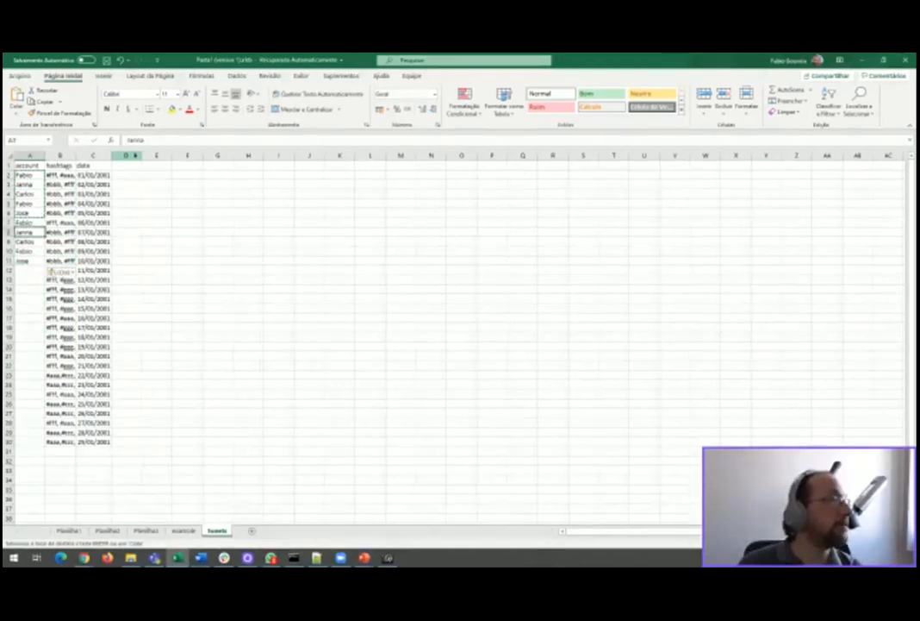
{"action": "key", "text": "shift+Down"}
{"action": "key", "text": "shift+Down"}
{"action": "key", "text": "shift+Down"}
{"action": "key", "text": "Down"}
{"action": "key", "text": "Down"}
{"action": "key", "text": "Down"}
{"action": "key", "text": "Down"}
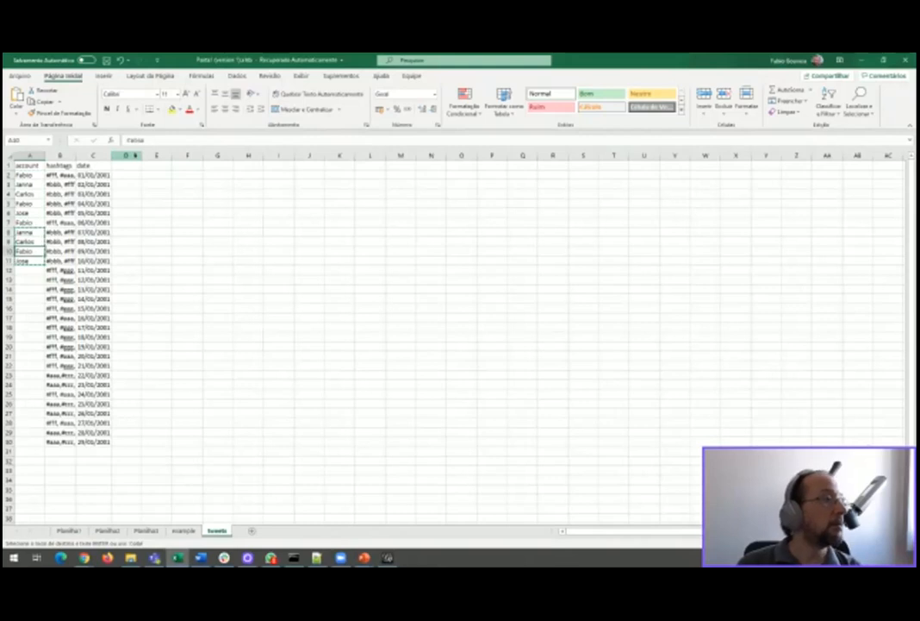
{"action": "key", "text": "ctrl+v"}
- Paste the copied block of four account names repeatedly down column A from A16 through A31
{"action": "key", "text": "Down"}
{"action": "key", "text": "Down"}
{"action": "key", "text": "Down"}
{"action": "key", "text": "Down"}
{"action": "key", "text": "ctrl+v"}
{"action": "key", "text": "Down"}
{"action": "key", "text": "Down"}
{"action": "key", "text": "Down"}
{"action": "key", "text": "Down"}
{"action": "key", "text": "ctrl+v"}
{"action": "key", "text": "Down"}
{"action": "key", "text": "Down"}
{"action": "key", "text": "Down"}
{"action": "key", "text": "Down"}
{"action": "key", "text": "ctrl+v"}
{"action": "key", "text": "Down"}
{"action": "key", "text": "Down"}
{"action": "key", "text": "Down"}
{"action": "key", "text": "Down"}
{"action": "key", "text": "ctrl+v"}
- Delete the surplus account name in cell A31, below the last dated row
{"action": "key", "text": "Up"}
{"action": "key", "text": "Down"}
{"action": "key", "text": "Down"}
{"action": "key", "text": "Down"}
{"action": "key", "text": "Down"}
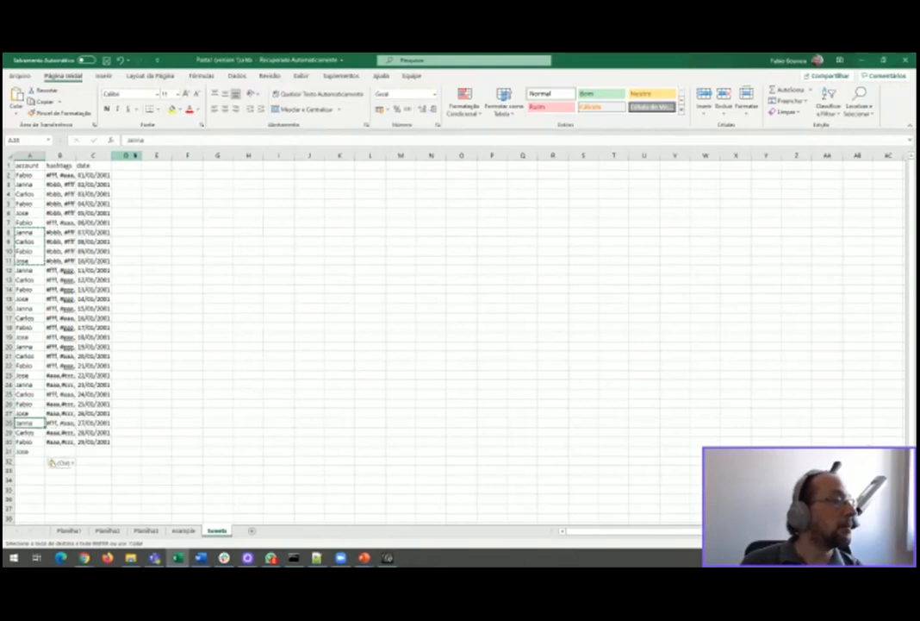
{"action": "key", "text": "Delete"}
{"action": "key", "text": "Up"}
{"action": "key", "text": "Up"}
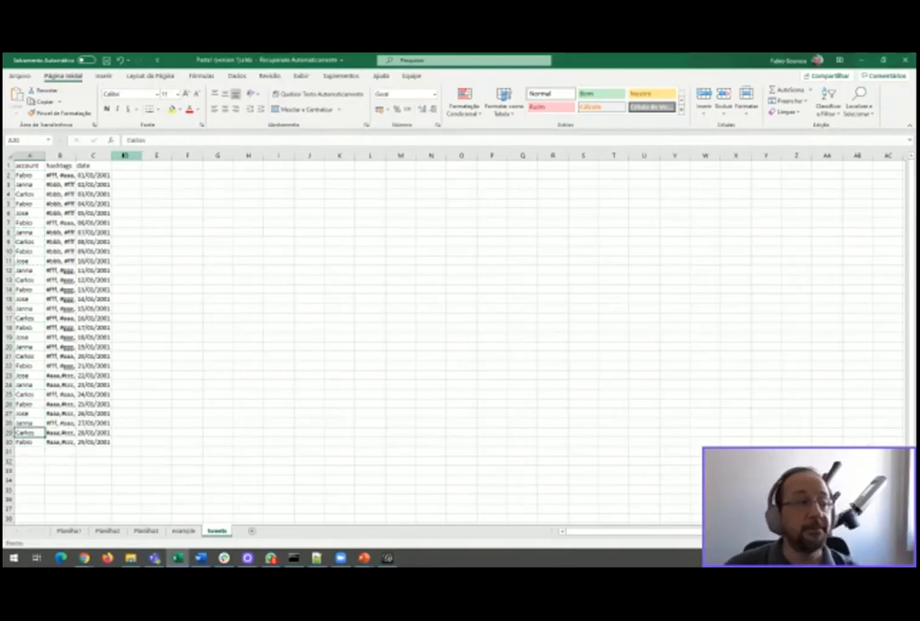
- Save the workbook in the Downloads folder under the file name example
{"action": "left_click", "coordinate": [17, 75]}
{"action": "left_click", "coordinate": [38, 204]}
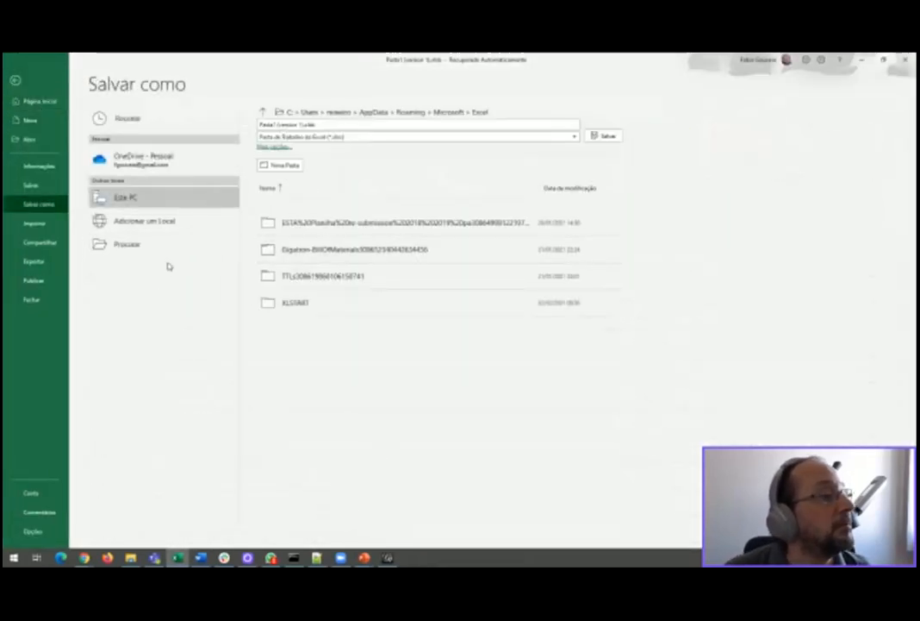
{"action": "left_click", "coordinate": [131, 250]}
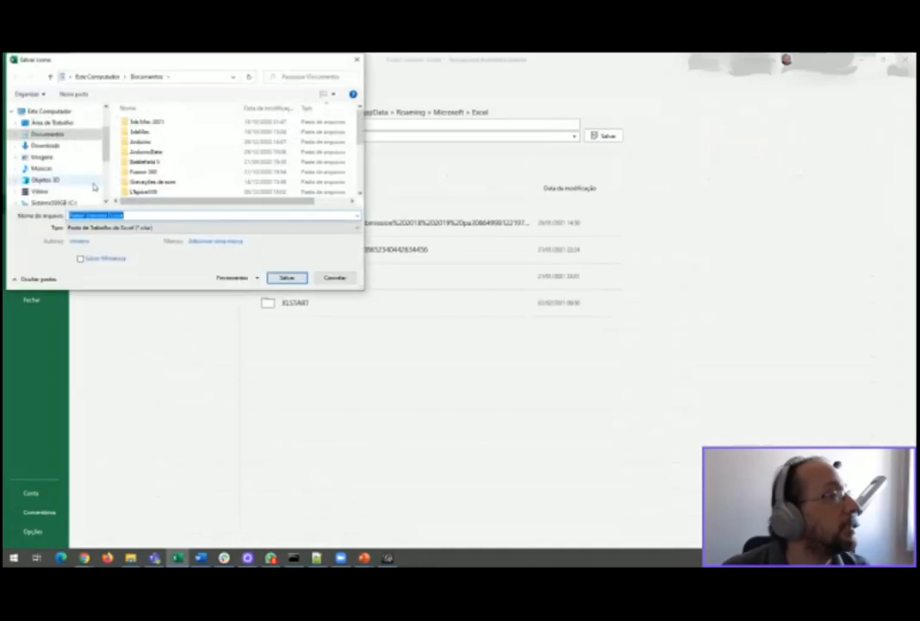
{"action": "left_click", "coordinate": [43, 146]}
{"action": "left_click", "coordinate": [114, 216]}
{"action": "left_click", "coordinate": [113, 216]}
{"action": "left_click", "coordinate": [110, 217]}
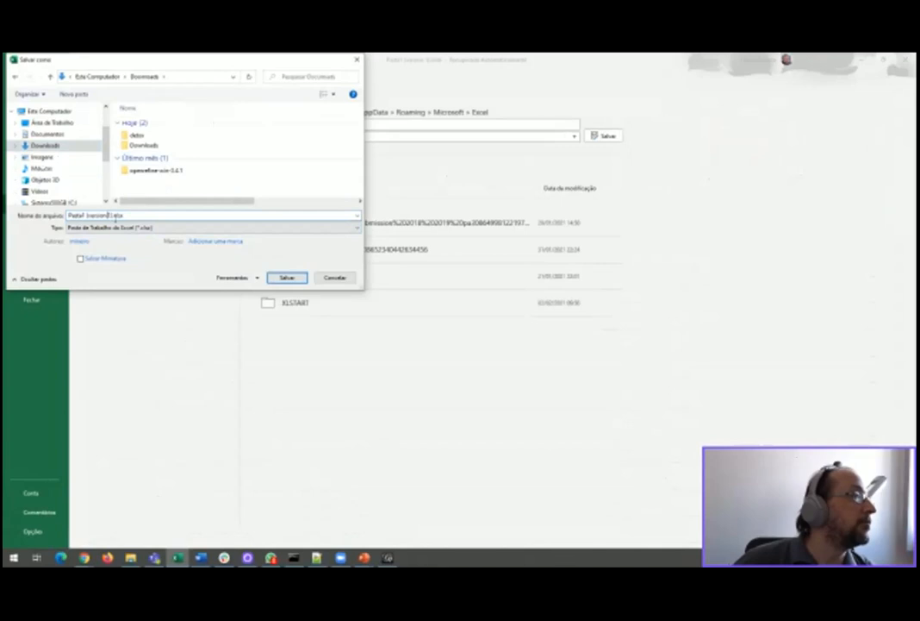
{"action": "left_click_drag", "start_coordinate": [113, 215], "coordinate": [8, 217]}
{"action": "type", "text": "exemp"}
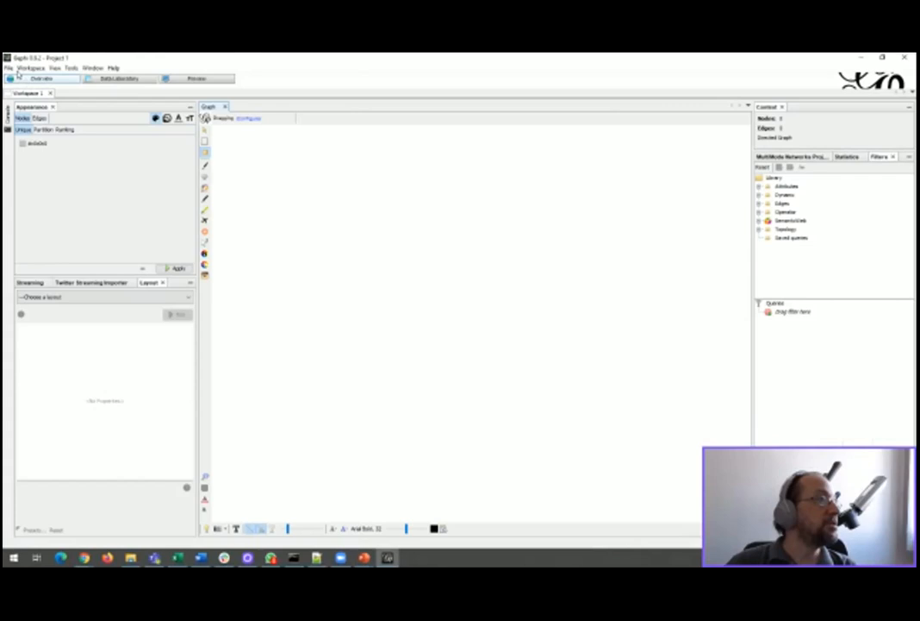
- Switch to Gephi and start an import with the co-occurrences data importer that converts Excel and csv files to networks
{"action": "left_click", "coordinate": [9, 67]}
{"action": "left_click", "coordinate": [52, 156]}
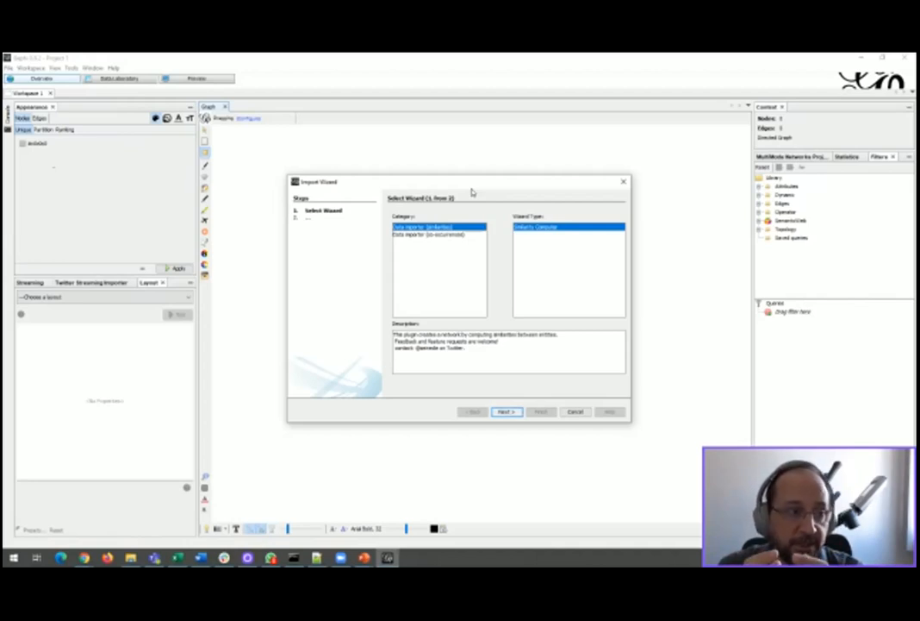
{"action": "left_click", "coordinate": [431, 235]}
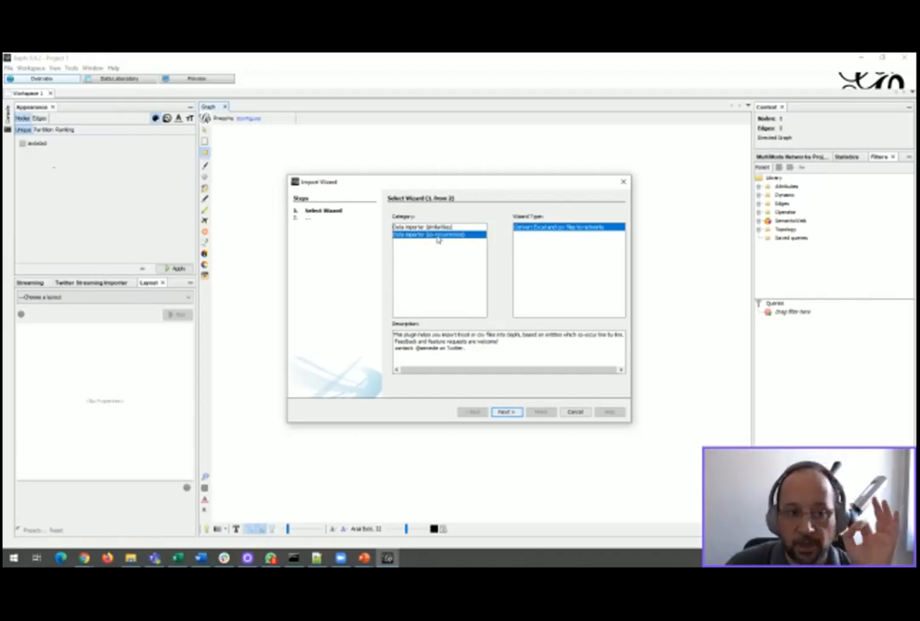
{"action": "left_click", "coordinate": [429, 226]}
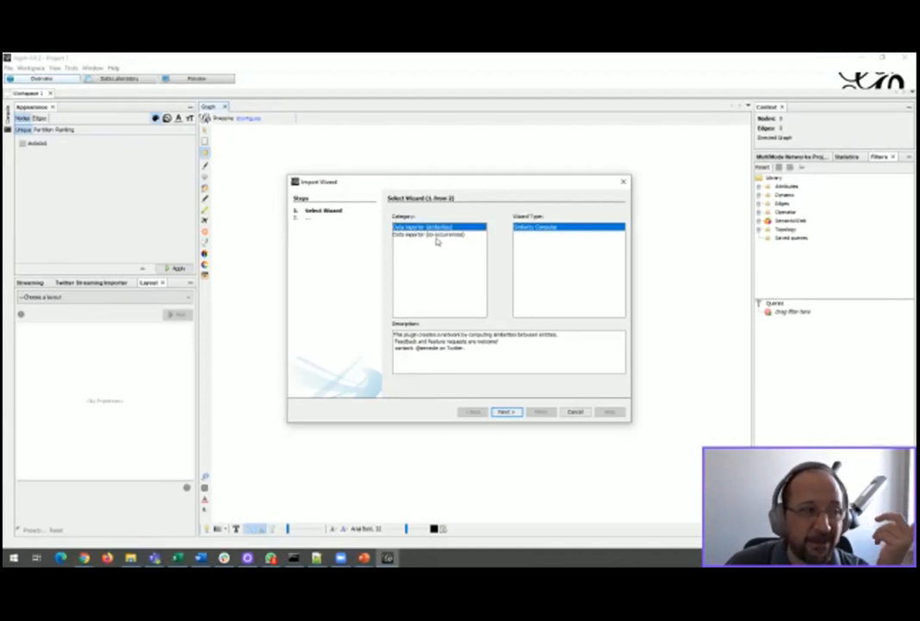
{"action": "left_click", "coordinate": [436, 235]}
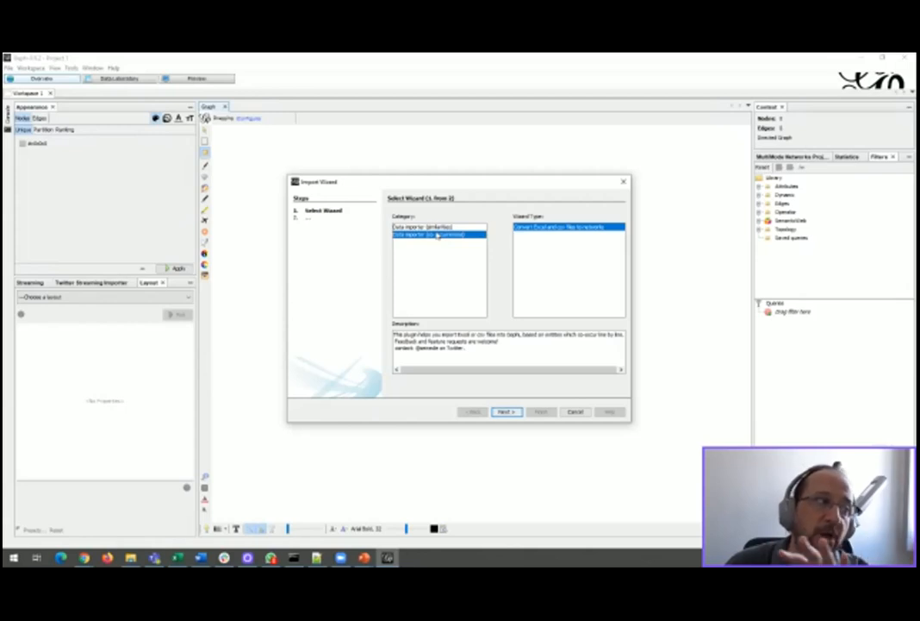
{"action": "left_click", "coordinate": [506, 412]}
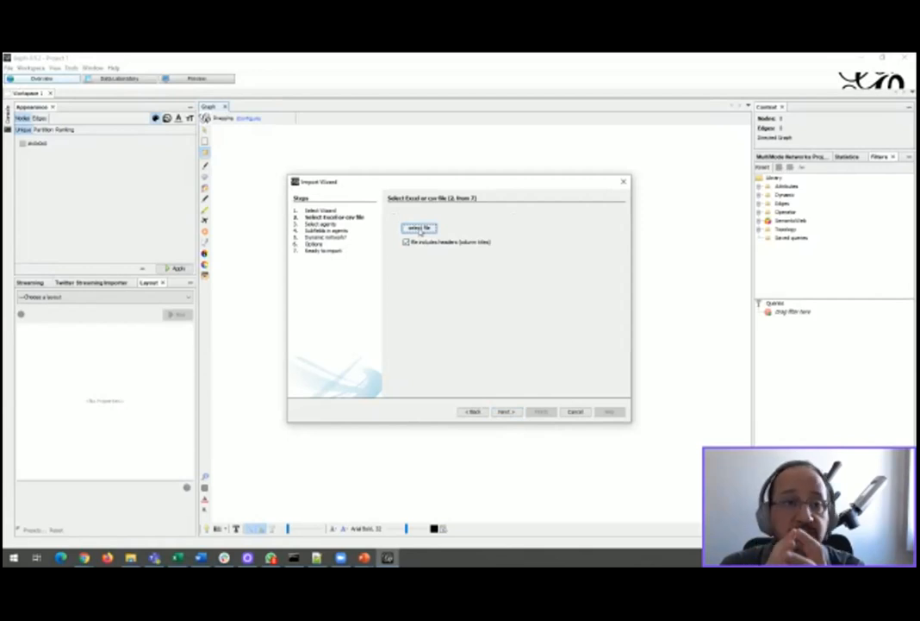
- Try to load example.xlsx from Downloads as the import's source file
{"action": "left_click", "coordinate": [417, 228]}
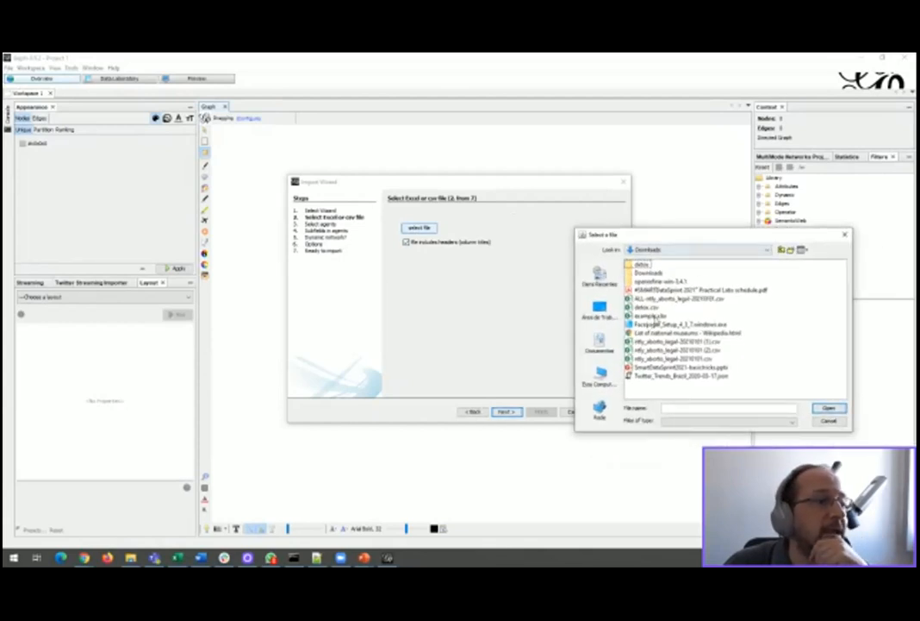
{"action": "left_click", "coordinate": [649, 317]}
{"action": "left_click", "coordinate": [828, 408]}
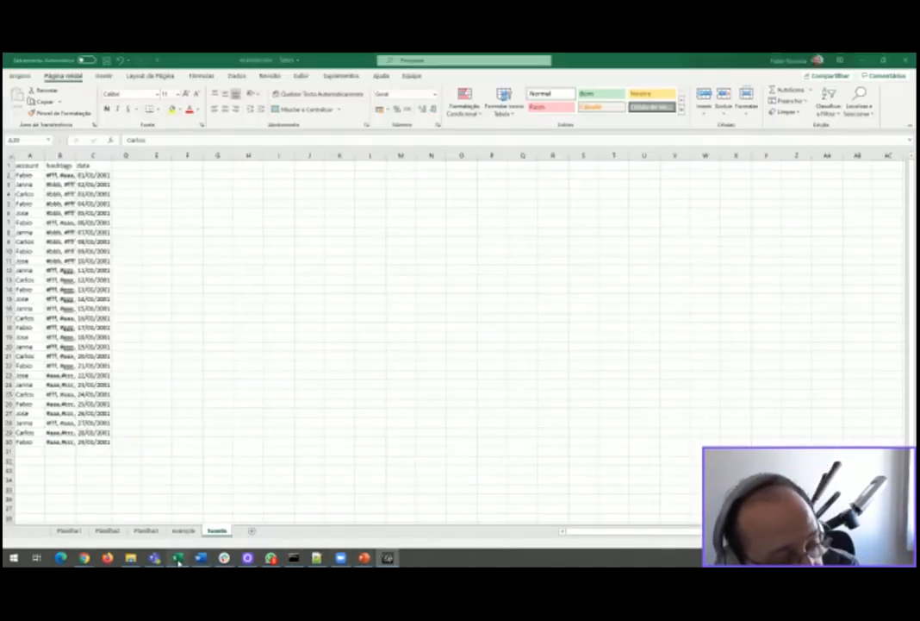
- Close the example workbook in Excel and reselect example.xlsx as the source file in Gephi's import wizard
{"action": "left_click", "coordinate": [178, 558]}
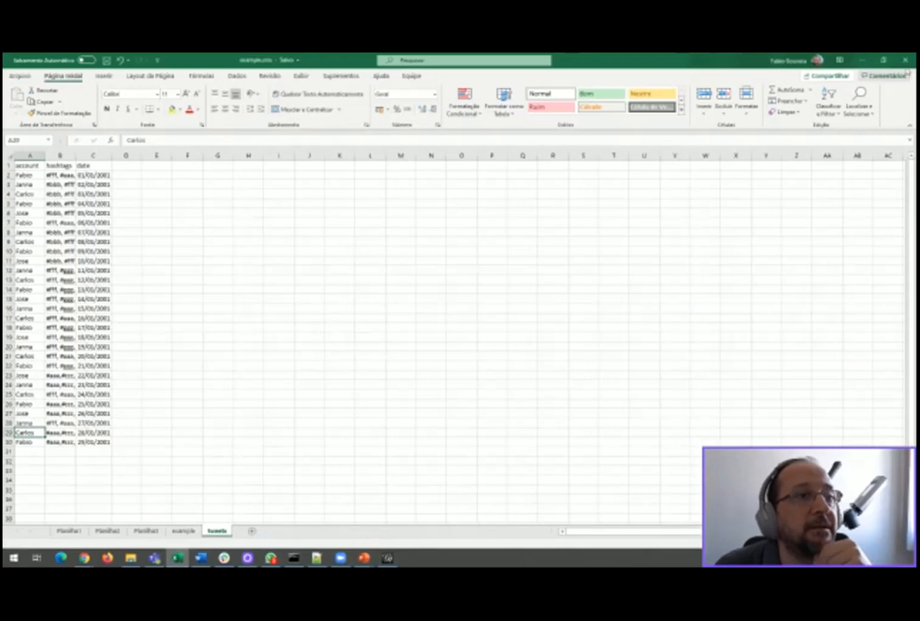
{"action": "left_click", "coordinate": [906, 60]}
{"action": "left_click", "coordinate": [422, 228]}
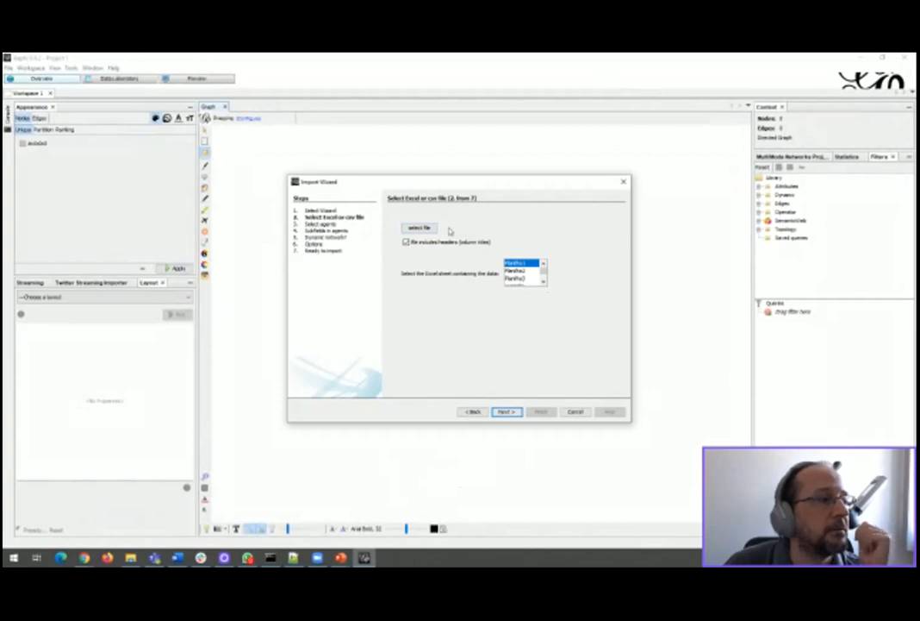
- Cancel the open import wizard and start a fresh import with the co-occurrences data importer
{"action": "left_click", "coordinate": [364, 558]}
{"action": "left_click", "coordinate": [474, 412]}
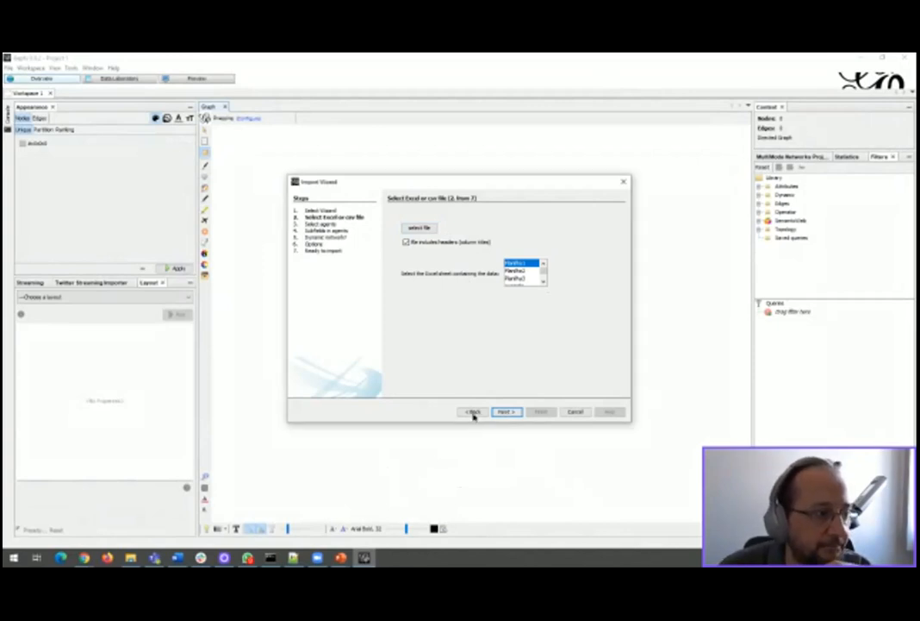
{"action": "left_click", "coordinate": [574, 411]}
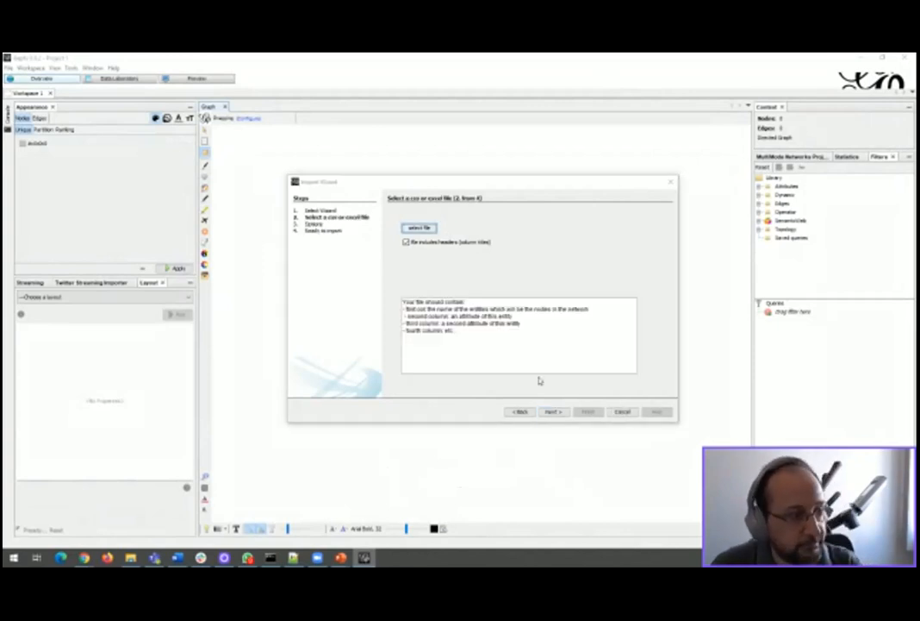
{"action": "left_click", "coordinate": [8, 67]}
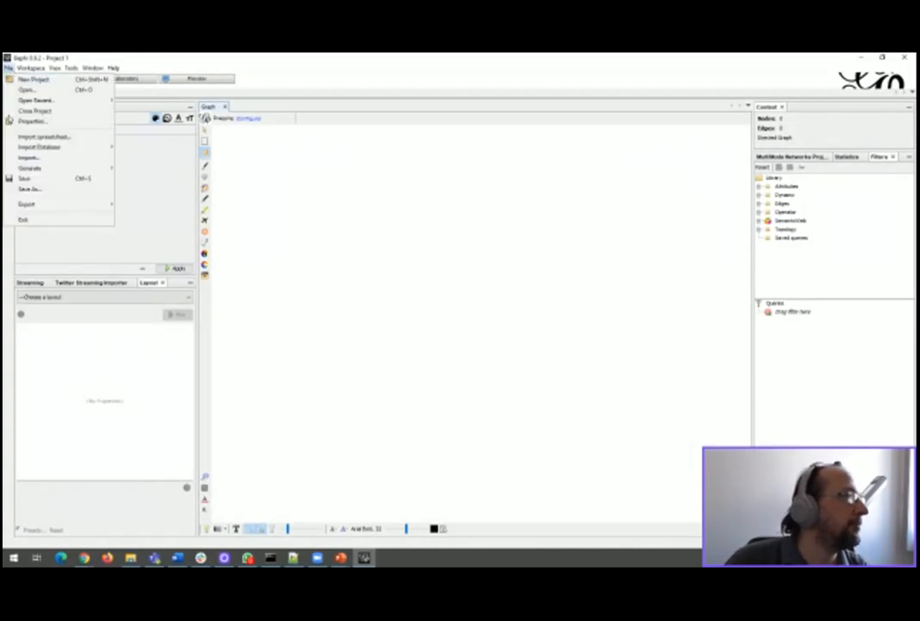
{"action": "left_click", "coordinate": [29, 164]}
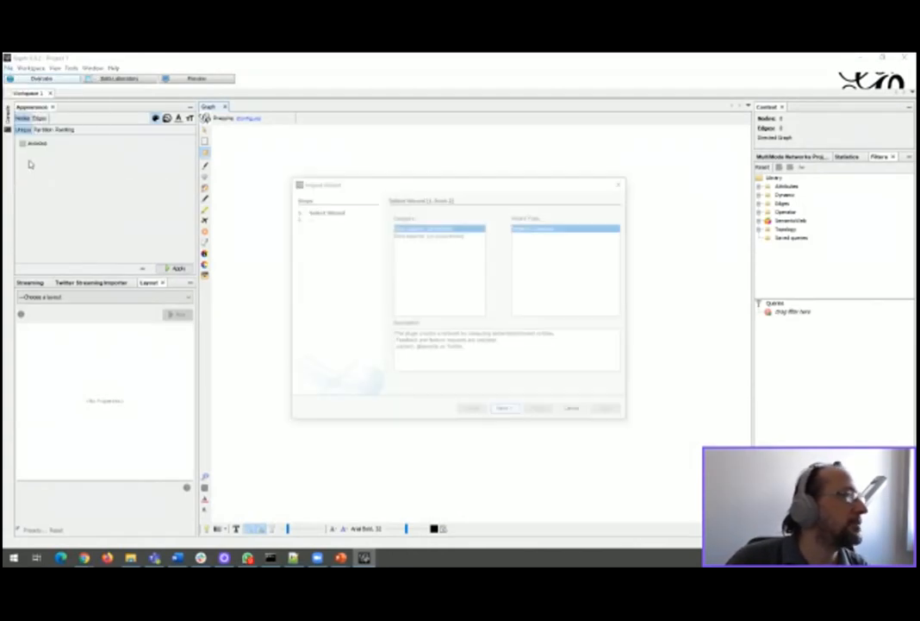
{"action": "left_click", "coordinate": [431, 234]}
{"action": "left_click", "coordinate": [506, 412]}
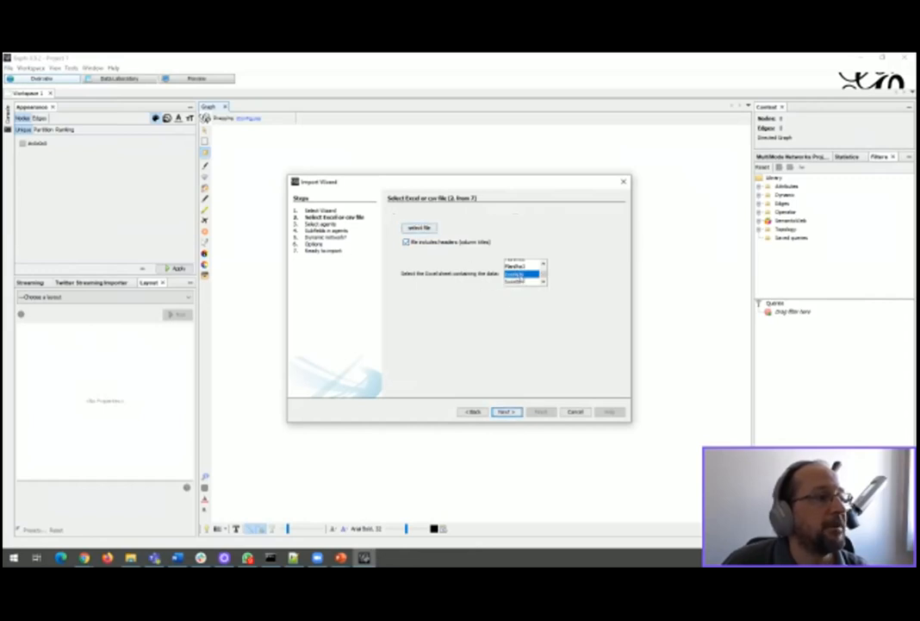
- Choose the example sheet as the Excel sheet containing the data and proceed to the agent selection
{"action": "left_click", "coordinate": [517, 281]}
{"action": "left_click", "coordinate": [515, 274]}
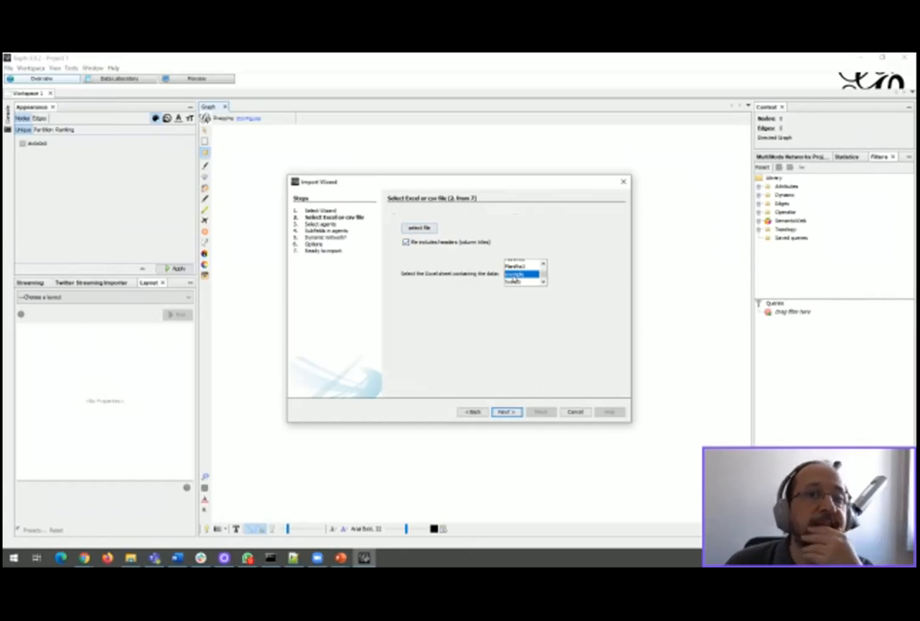
{"action": "left_click", "coordinate": [506, 413]}
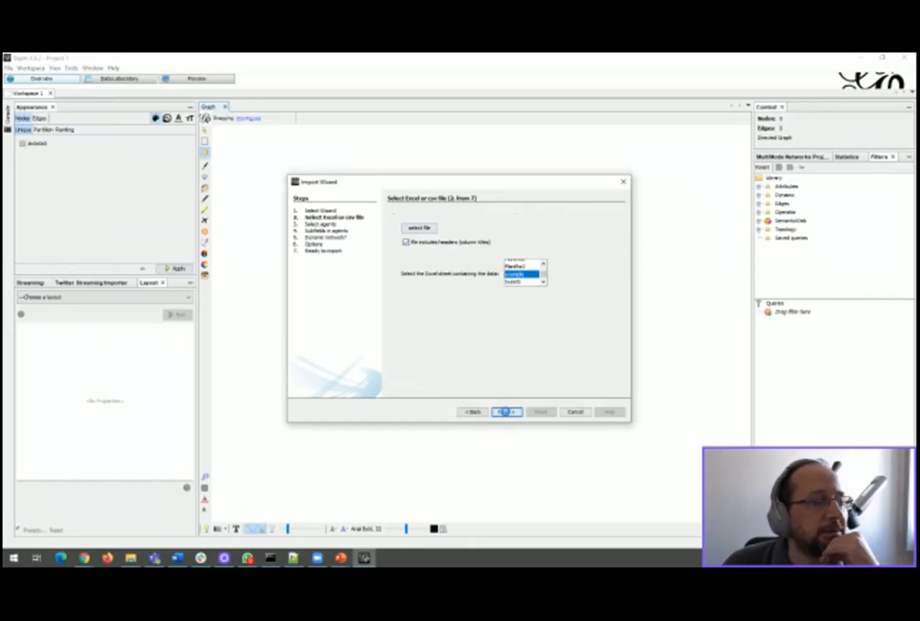
{"action": "left_click", "coordinate": [507, 412]}
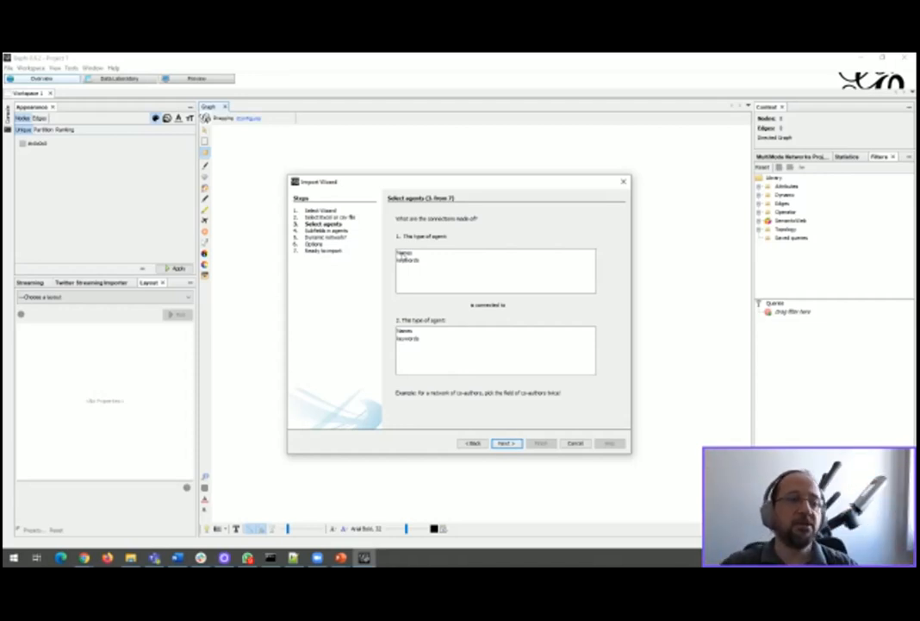
- Define the connections with Names as the first agent type and keywords as the second
{"action": "left_click", "coordinate": [408, 261]}
{"action": "left_click", "coordinate": [411, 338]}
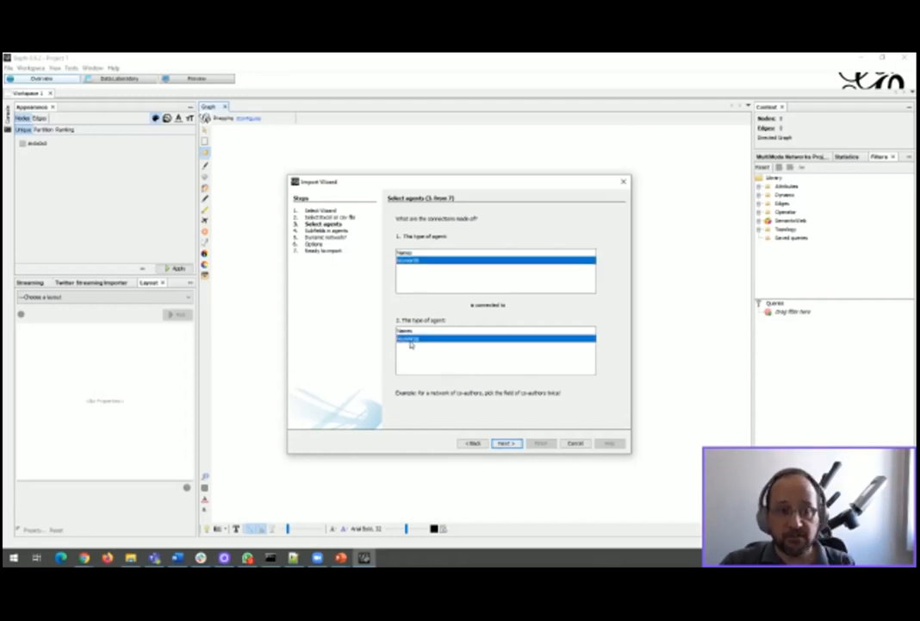
{"action": "left_click", "coordinate": [407, 253]}
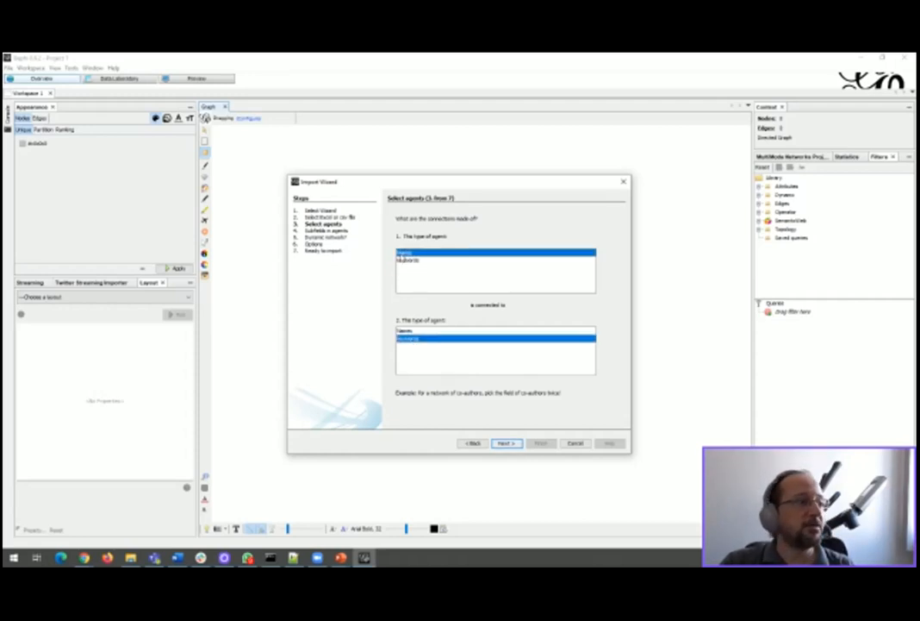
{"action": "left_click", "coordinate": [507, 444]}
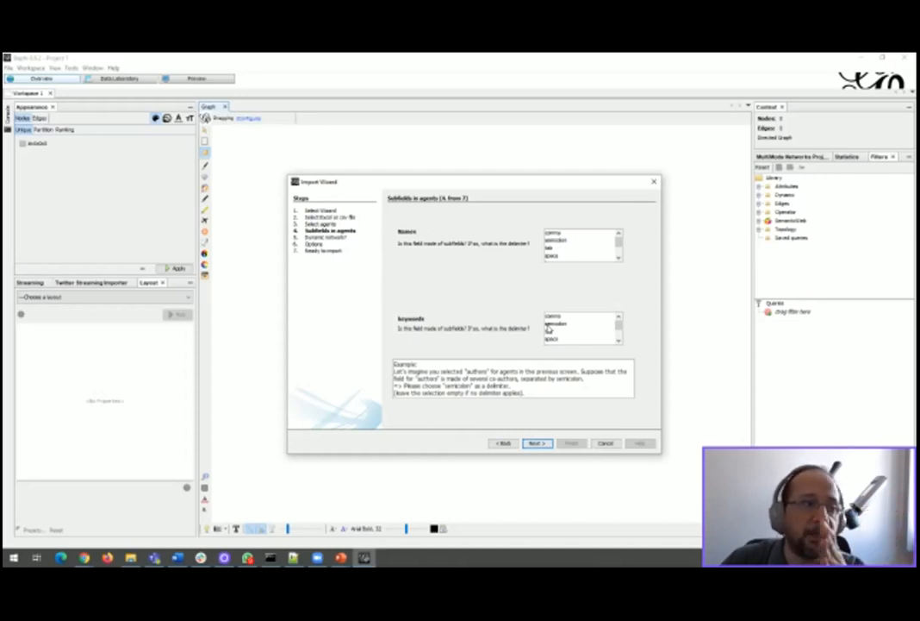
- Set semicolon as the subfield delimiter for keywords and leave the dynamic network time field blank
{"action": "left_click", "coordinate": [550, 324]}
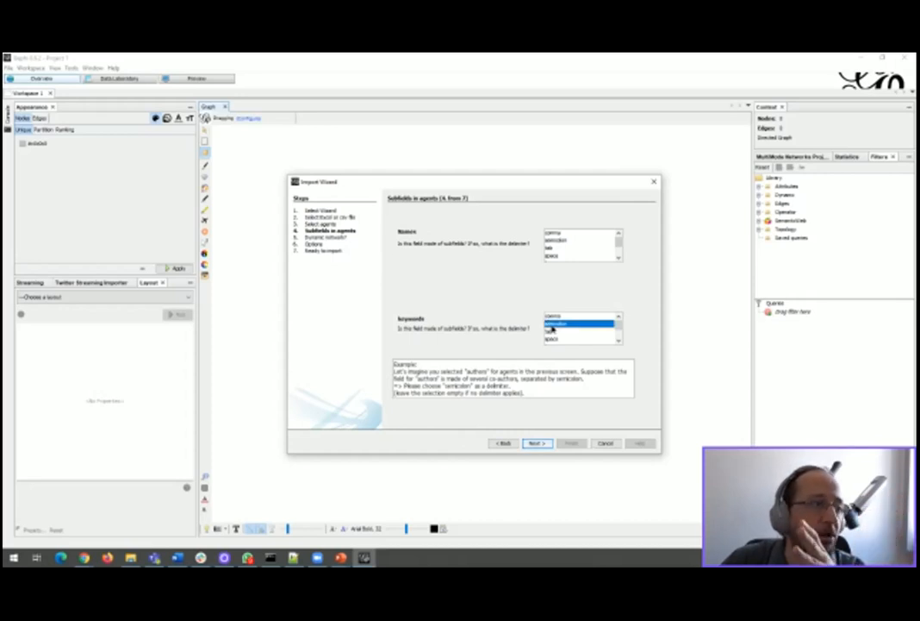
{"action": "left_click", "coordinate": [537, 443]}
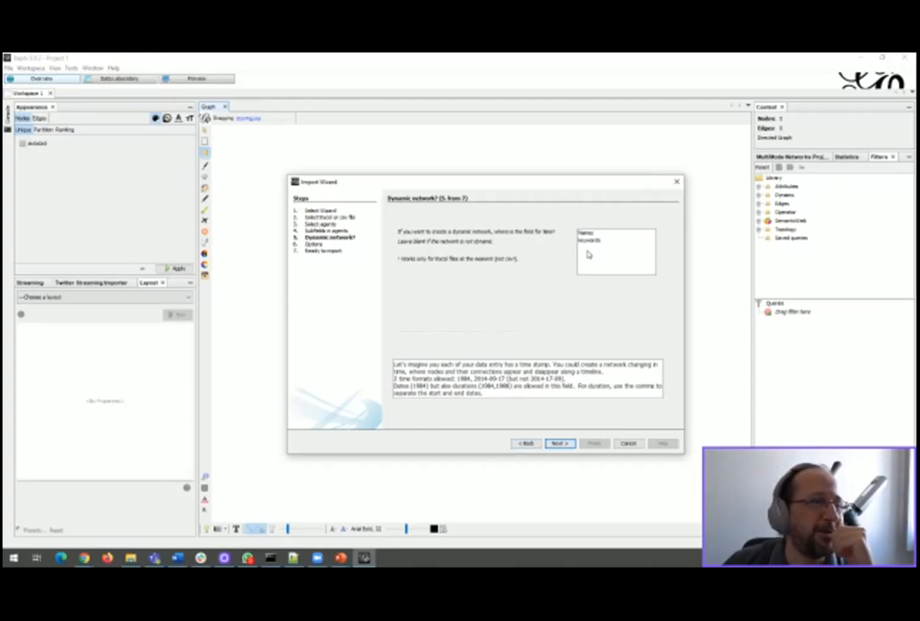
{"action": "left_click", "coordinate": [559, 444]}
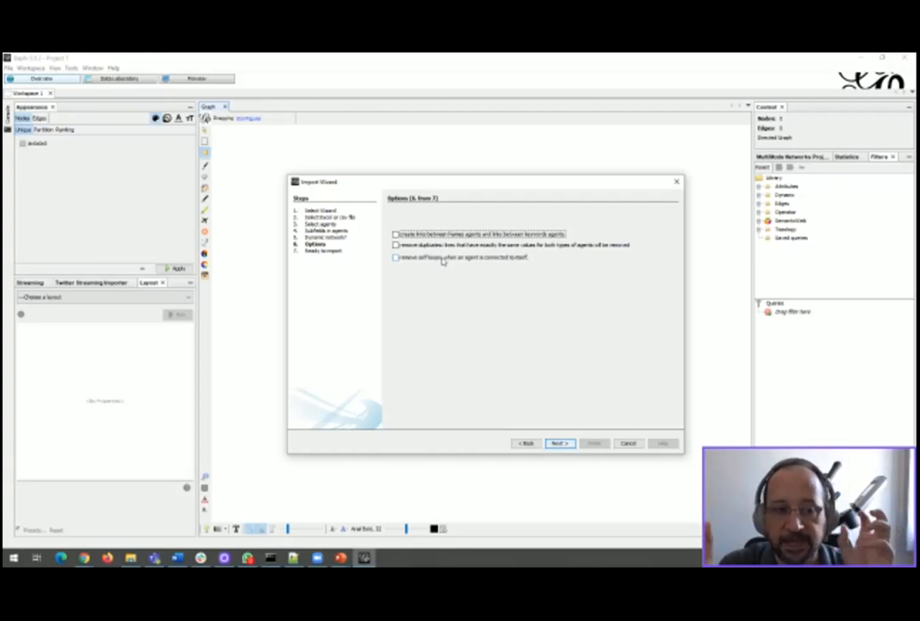
- Enable links among Names agents and among keywords agents, and import the undirected network into a new workspace
{"action": "left_click", "coordinate": [396, 234]}
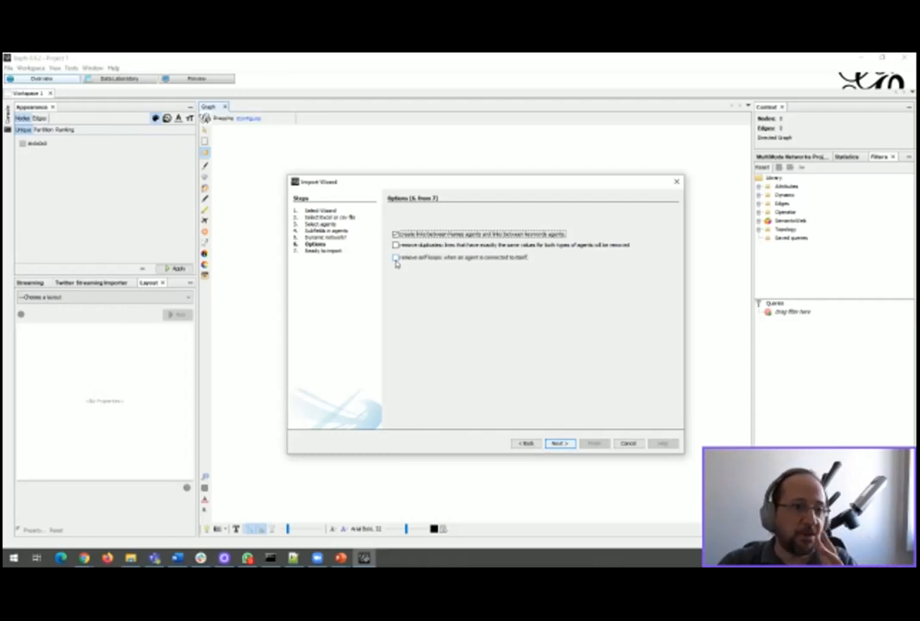
{"action": "left_click", "coordinate": [560, 443]}
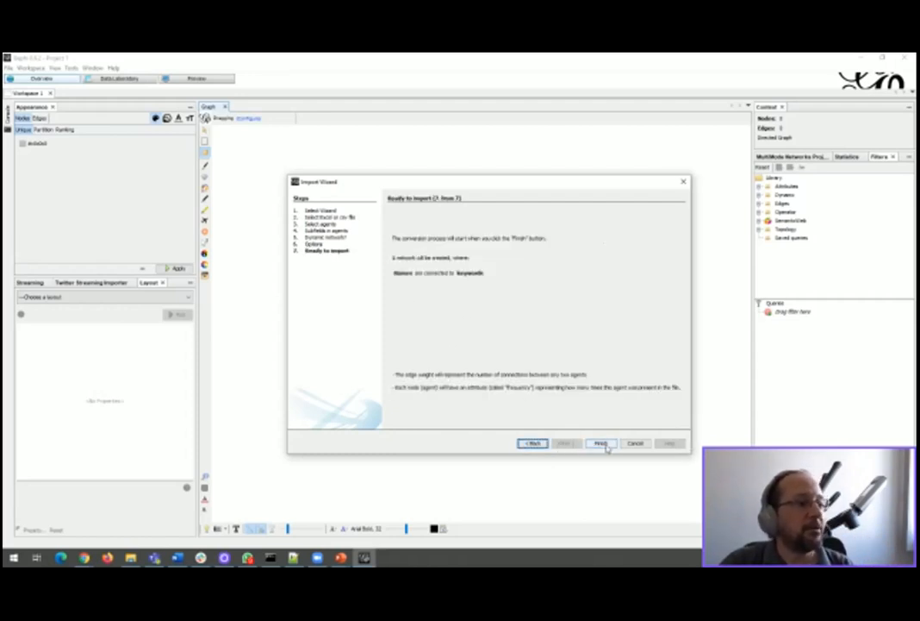
{"action": "left_click", "coordinate": [602, 443]}
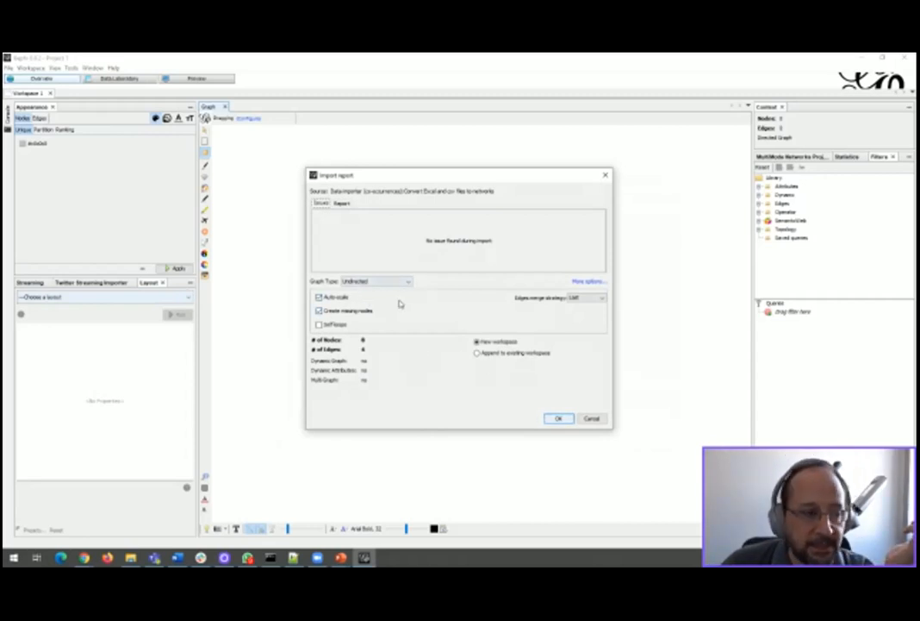
{"action": "left_click", "coordinate": [557, 419]}
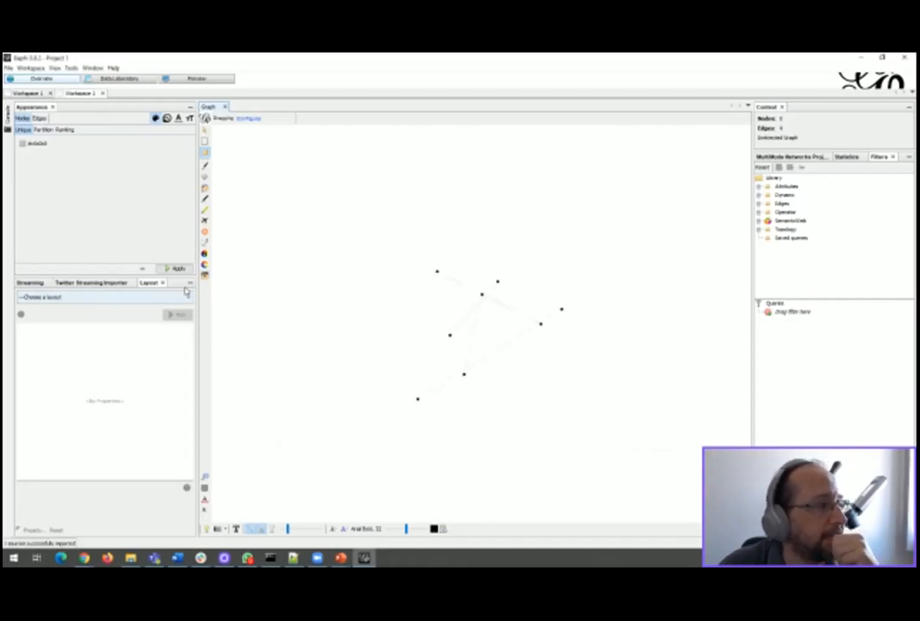
- Run the Fruchterman Reingold layout on the imported network
{"action": "left_click", "coordinate": [103, 296]}
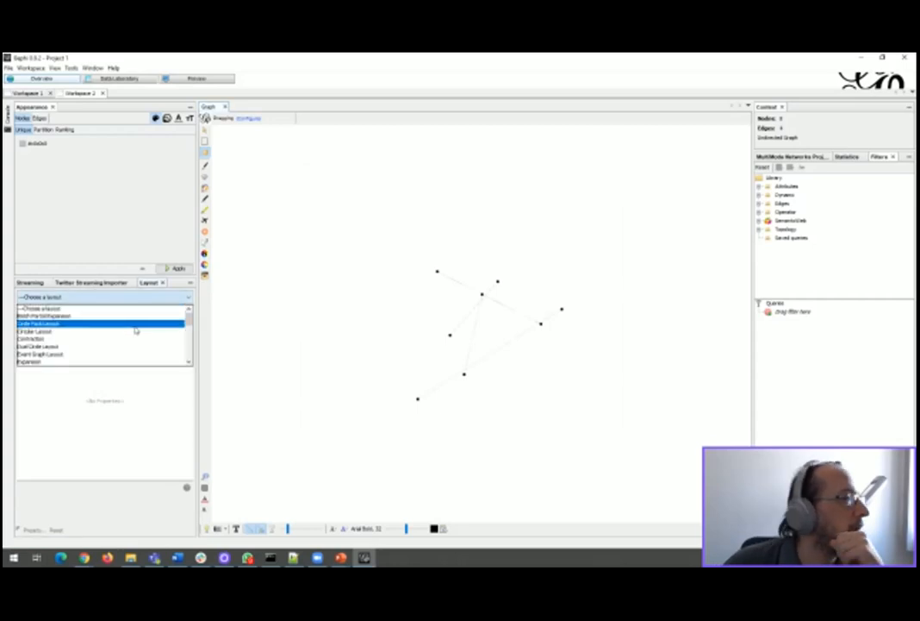
{"action": "scroll", "coordinate": [97, 346], "scroll_direction": "down", "scroll_amount": 4}
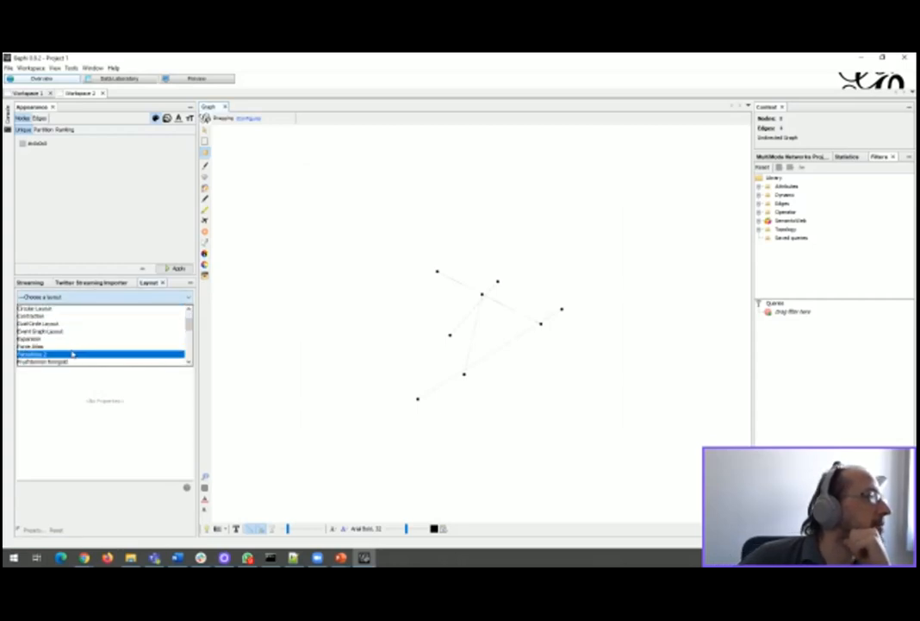
{"action": "left_click", "coordinate": [64, 315]}
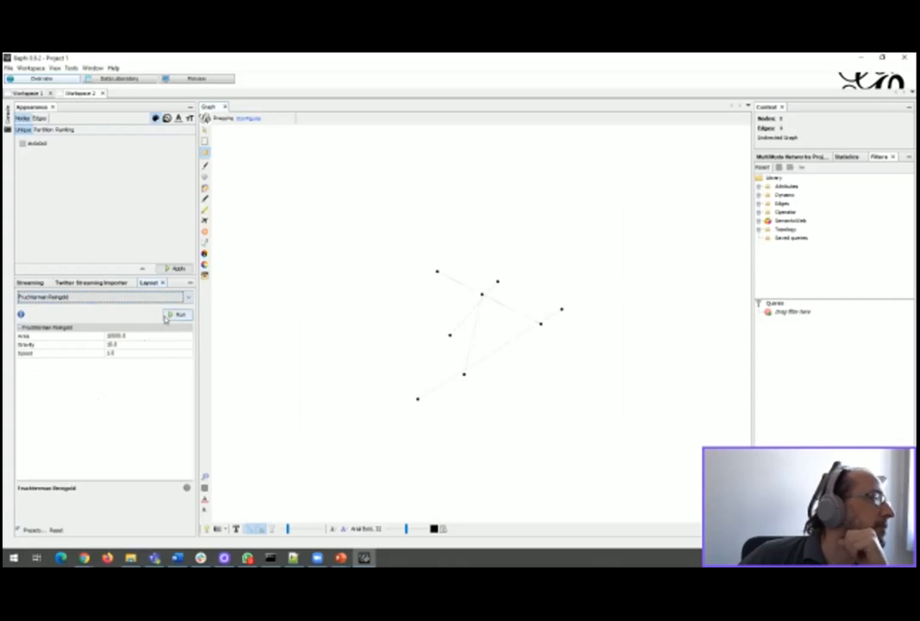
{"action": "left_click", "coordinate": [174, 314]}
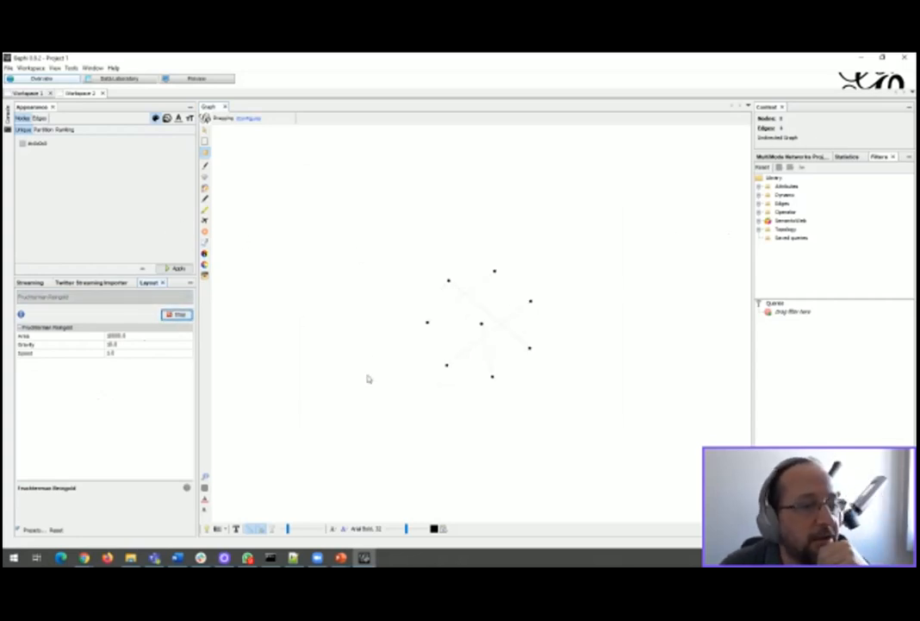
- Stop the layout, then size the nodes by their Degree ranking and show the node labels
{"action": "left_click", "coordinate": [177, 314]}
{"action": "left_click", "coordinate": [168, 118]}
{"action": "left_click", "coordinate": [42, 129]}
{"action": "left_click", "coordinate": [52, 140]}
{"action": "left_click", "coordinate": [34, 153]}
{"action": "left_click", "coordinate": [175, 268]}
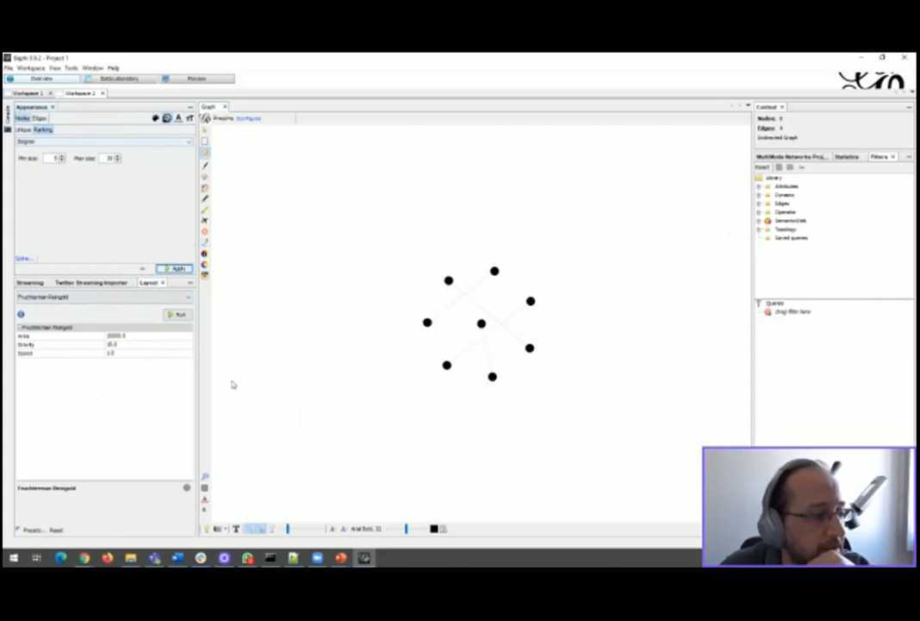
{"action": "left_click", "coordinate": [235, 528]}
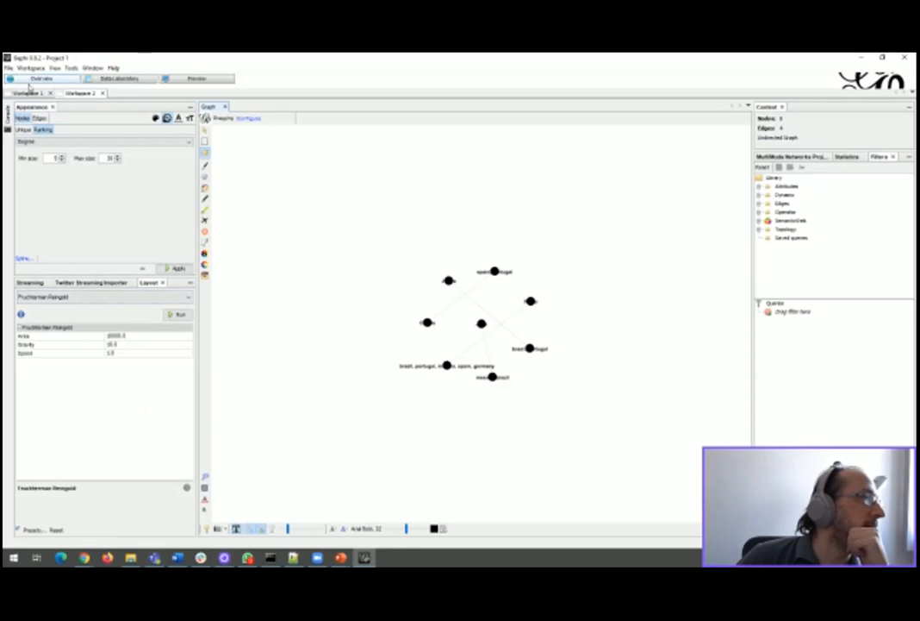
- Start another import using the co-occurrences data importer for Excel and csv files
{"action": "left_click", "coordinate": [8, 67]}
{"action": "left_click", "coordinate": [47, 158]}
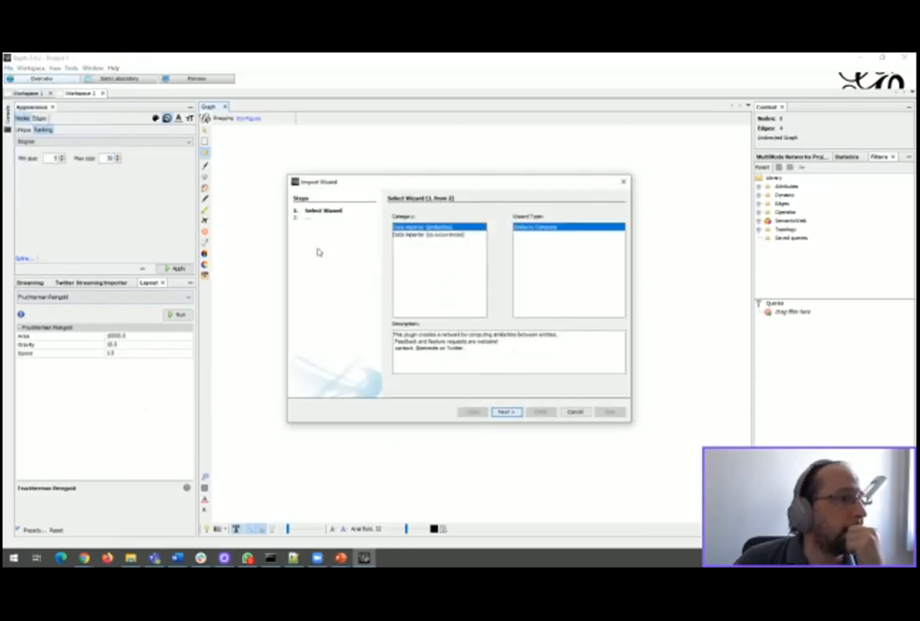
{"action": "left_click", "coordinate": [423, 255]}
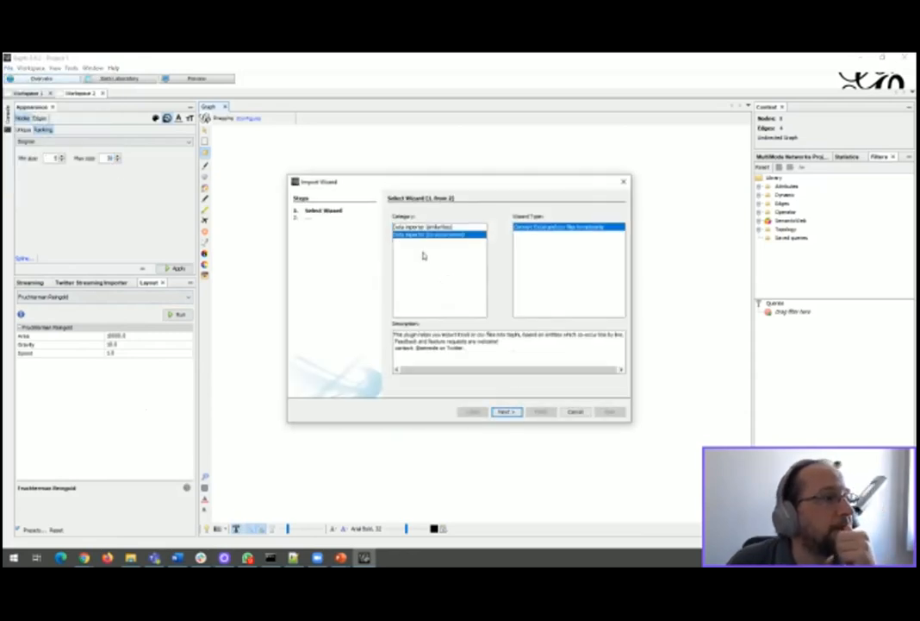
{"action": "left_click", "coordinate": [506, 411]}
- Load the Excel file with headers included and choose its example sheet as the data source
{"action": "left_click", "coordinate": [420, 228]}
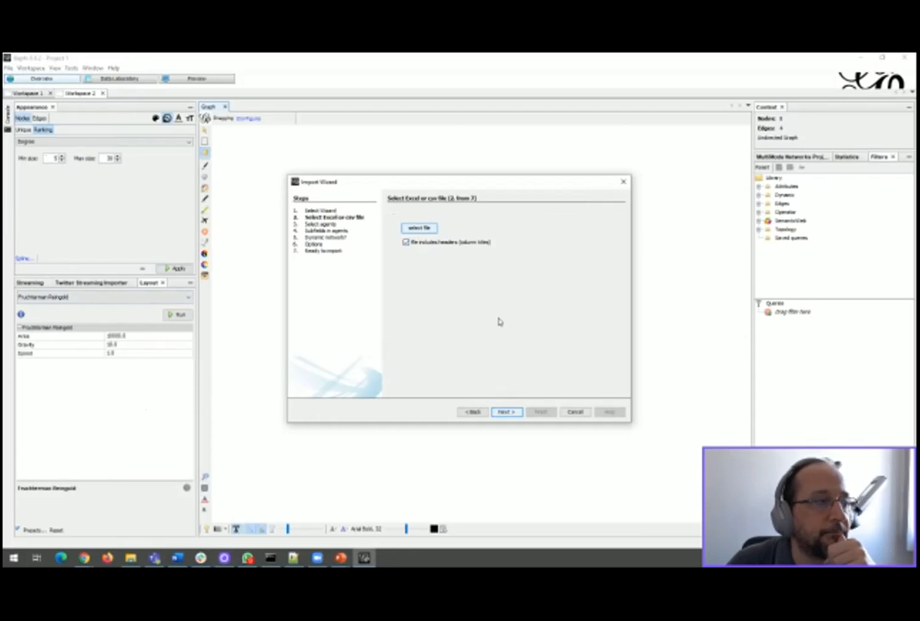
{"action": "left_click", "coordinate": [543, 283]}
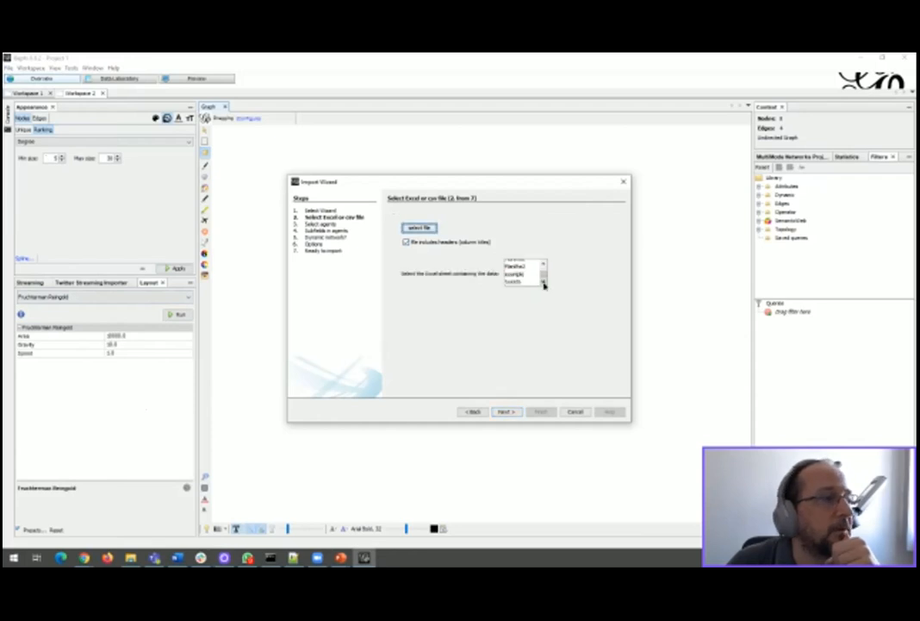
{"action": "left_click", "coordinate": [516, 274]}
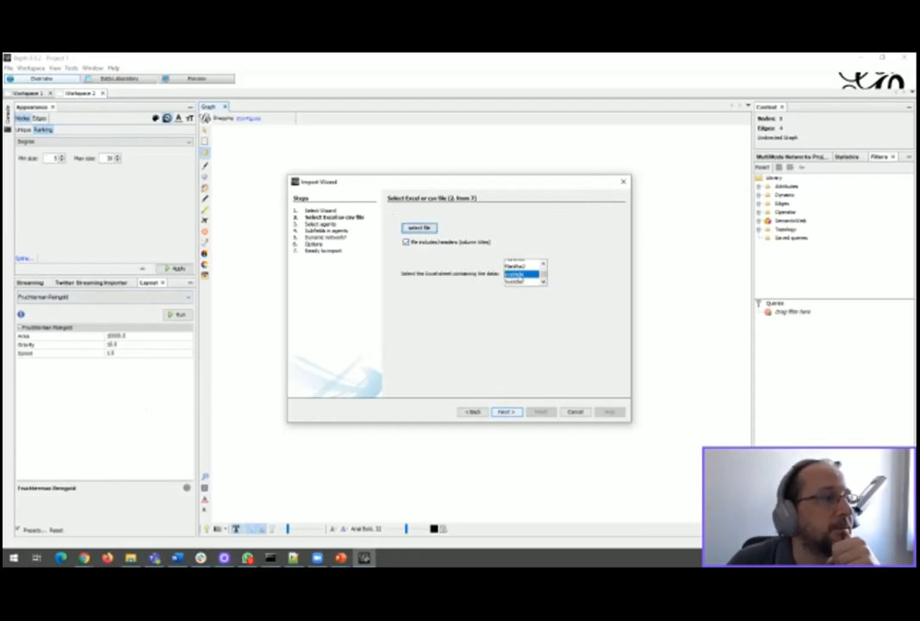
{"action": "left_click", "coordinate": [509, 411]}
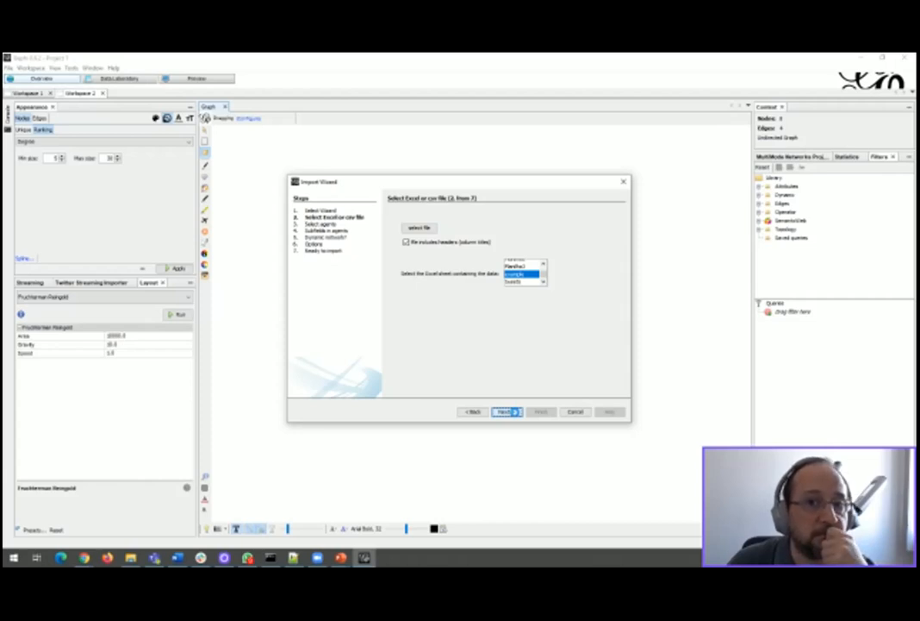
{"action": "left_click", "coordinate": [508, 411]}
- Connect Names as the first agent type to keywords as the second
{"action": "left_click", "coordinate": [412, 338]}
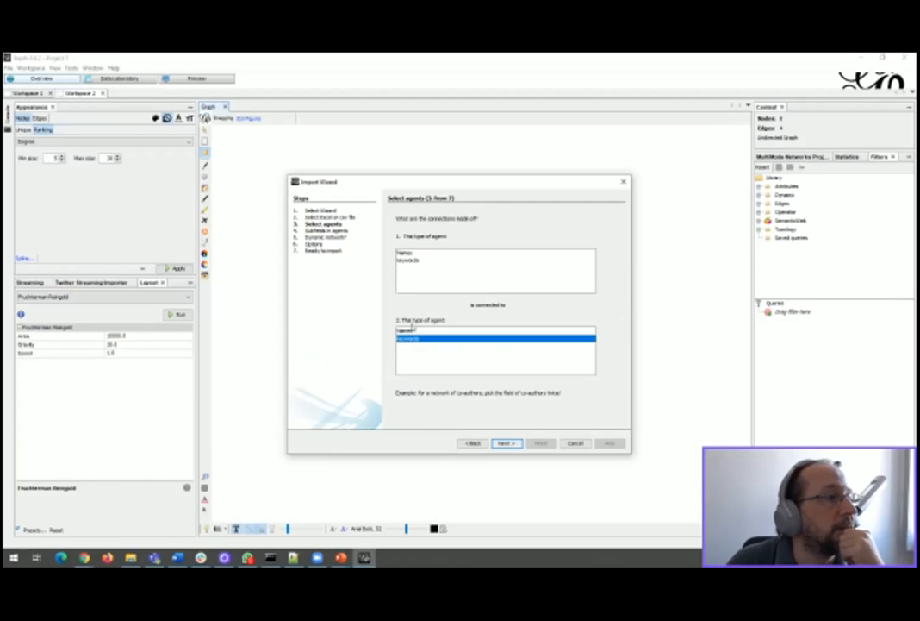
{"action": "left_click", "coordinate": [404, 253]}
{"action": "left_click", "coordinate": [507, 443]}
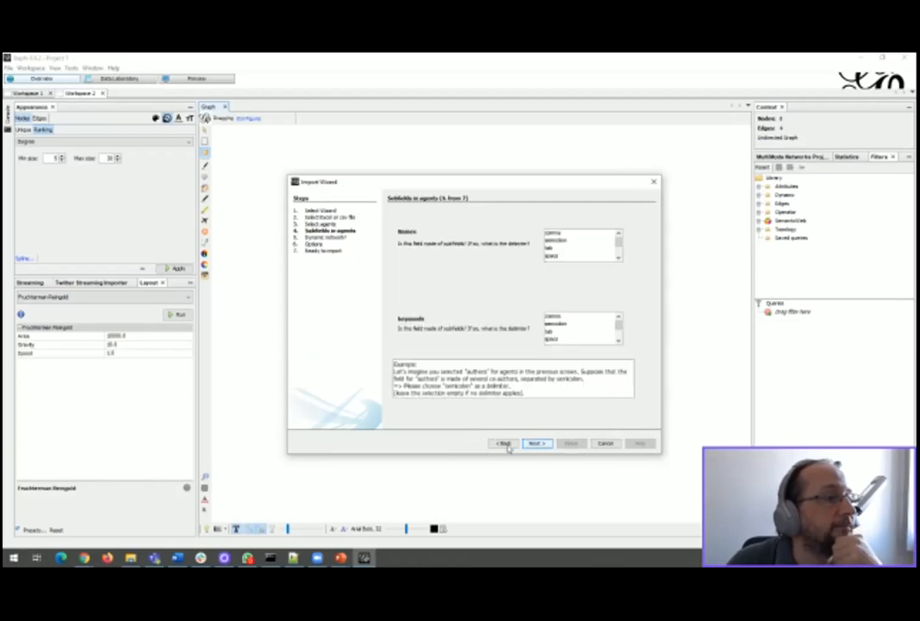
- Set comma as the subfield delimiter for keywords and leave the dynamic network time field blank
{"action": "left_click", "coordinate": [556, 318]}
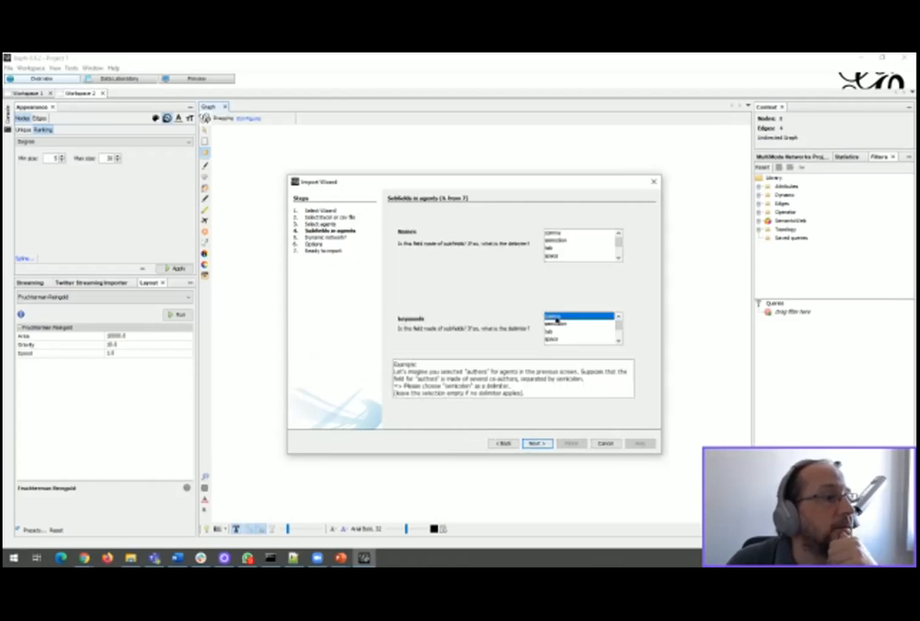
{"action": "left_click", "coordinate": [542, 446]}
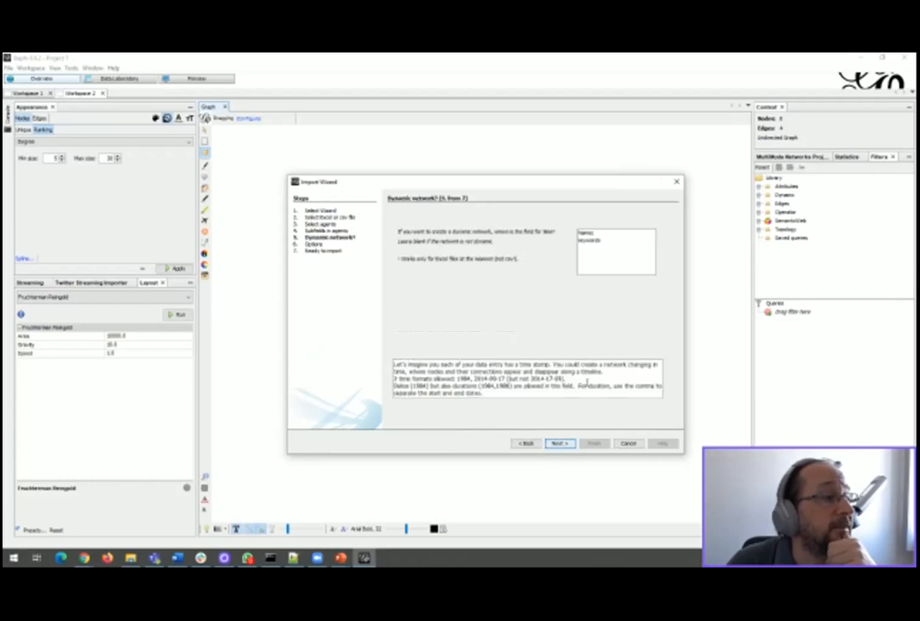
{"action": "left_click", "coordinate": [558, 443]}
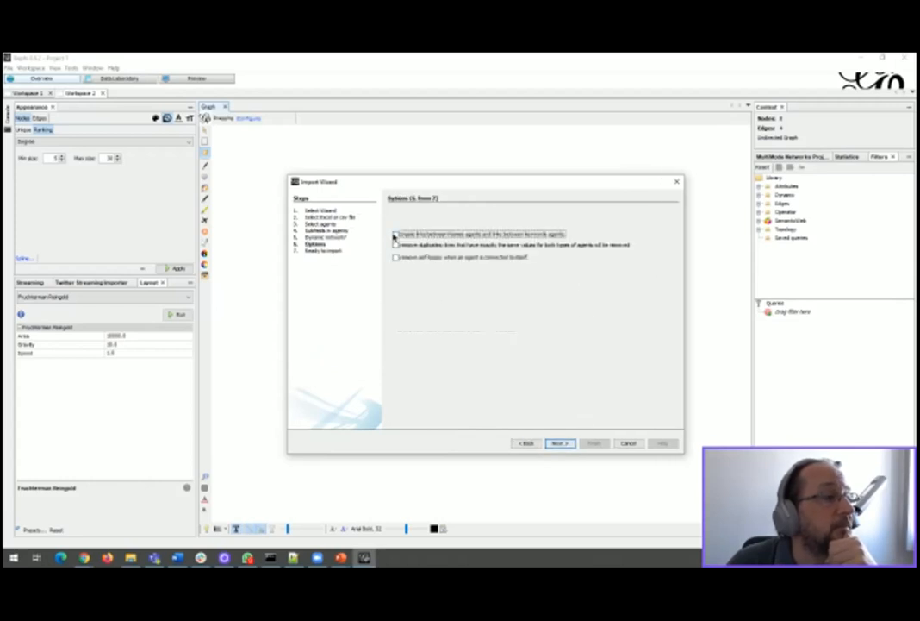
- Create links between Names agents and between keywords agents, and import the undirected graph into a new workspace
{"action": "left_click", "coordinate": [560, 444]}
{"action": "left_click", "coordinate": [596, 443]}
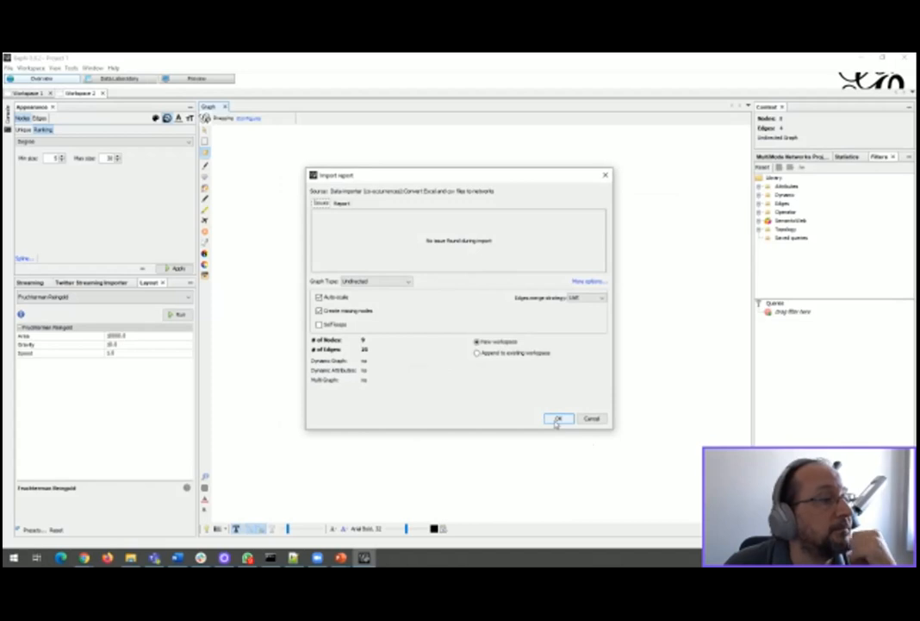
{"action": "left_click", "coordinate": [557, 418]}
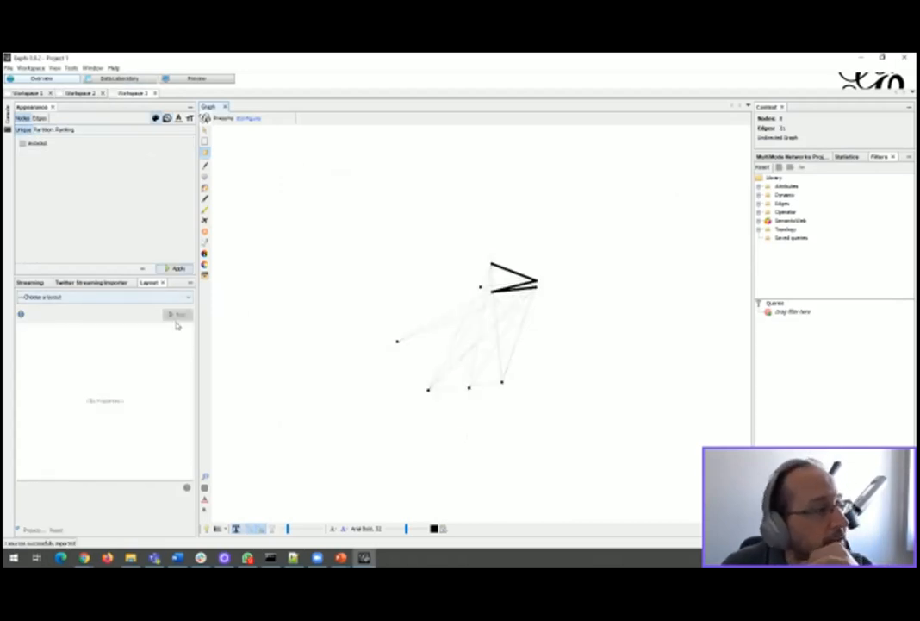
- Arrange the new network with the Fruchterman Reingold layout, show its node labels and centre the graph
{"action": "left_click", "coordinate": [137, 297]}
{"action": "scroll", "coordinate": [89, 335], "scroll_direction": "down", "scroll_amount": 2}
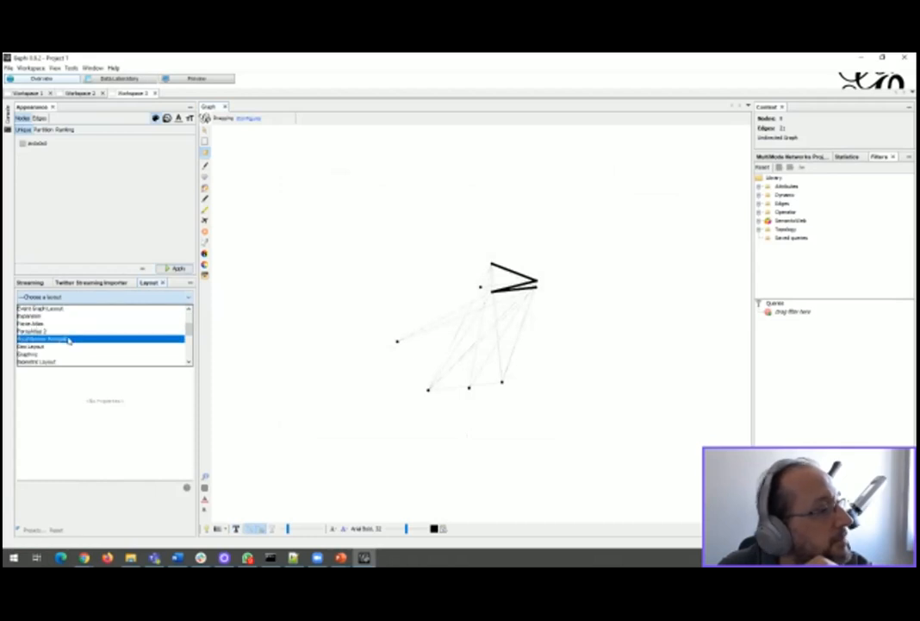
{"action": "left_click", "coordinate": [68, 341]}
{"action": "left_click", "coordinate": [176, 314]}
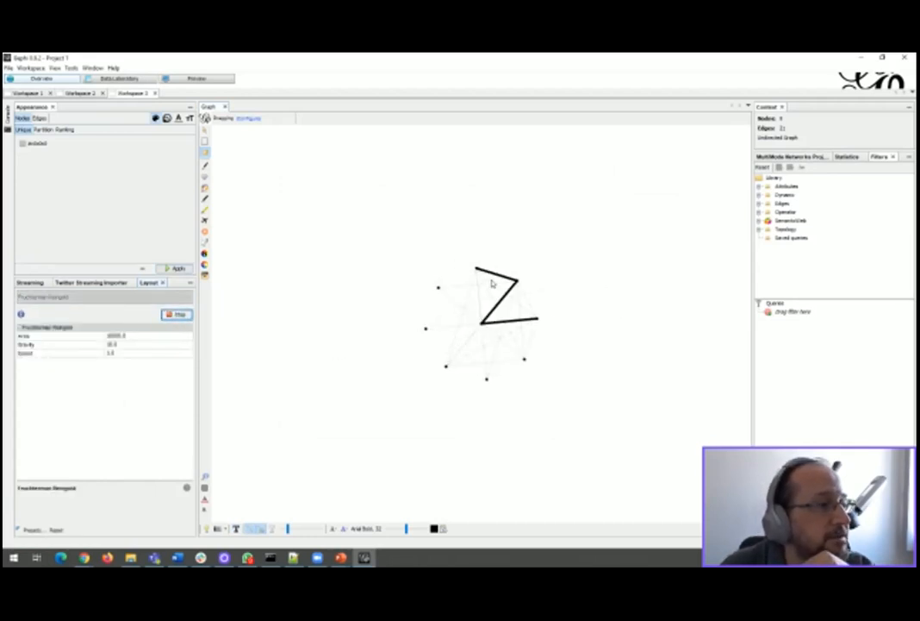
{"action": "left_click", "coordinate": [235, 528]}
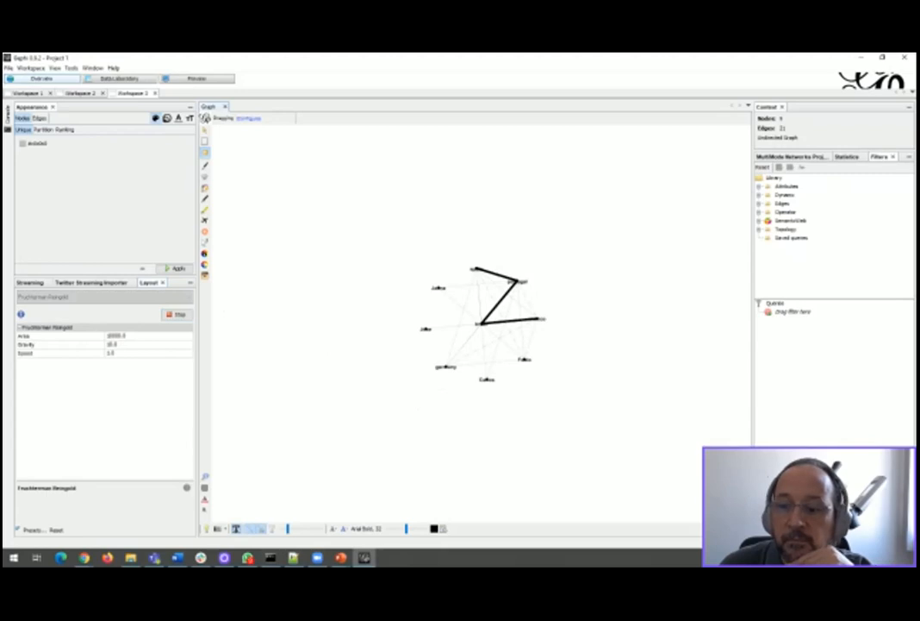
{"action": "scroll", "coordinate": [571, 421], "scroll_direction": "up", "scroll_amount": 5}
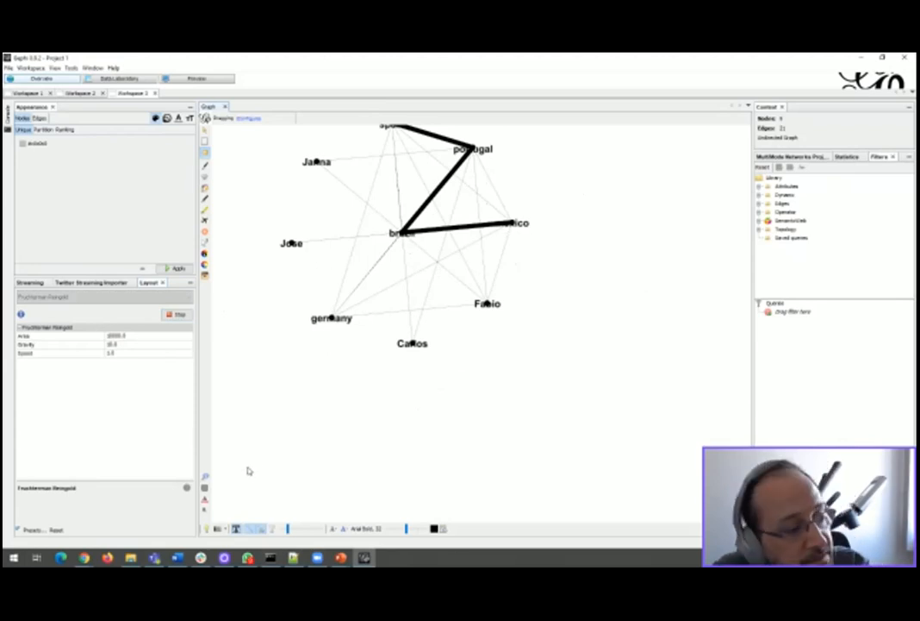
{"action": "left_click", "coordinate": [204, 475]}
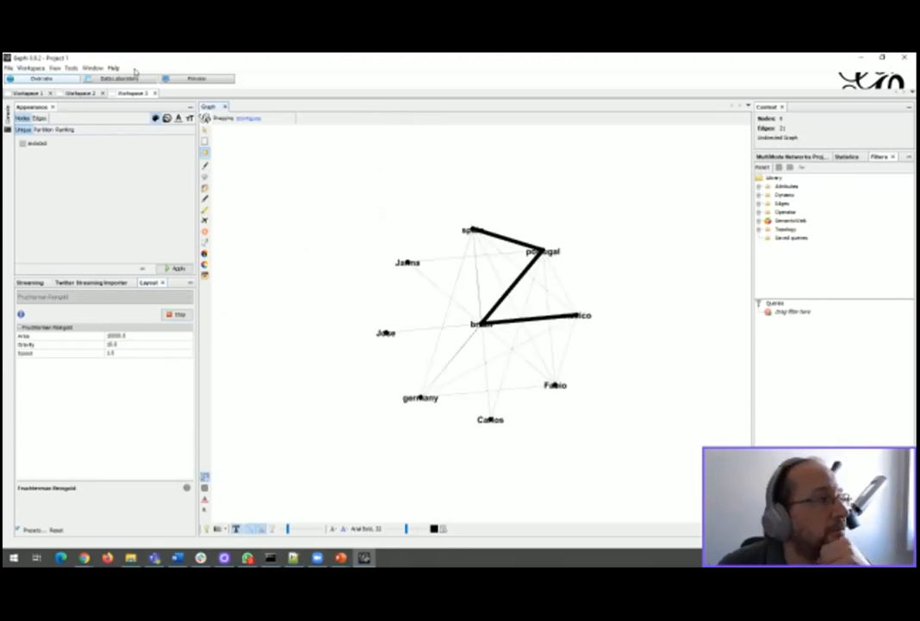
- Render a preview of the network with the Default Curved preset
{"action": "left_click", "coordinate": [168, 78]}
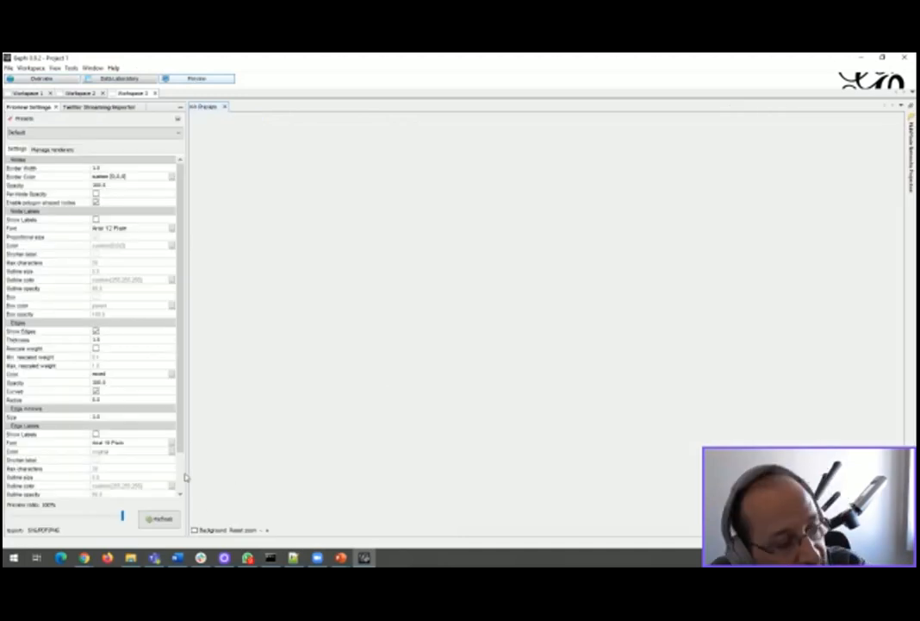
{"action": "left_click", "coordinate": [158, 518]}
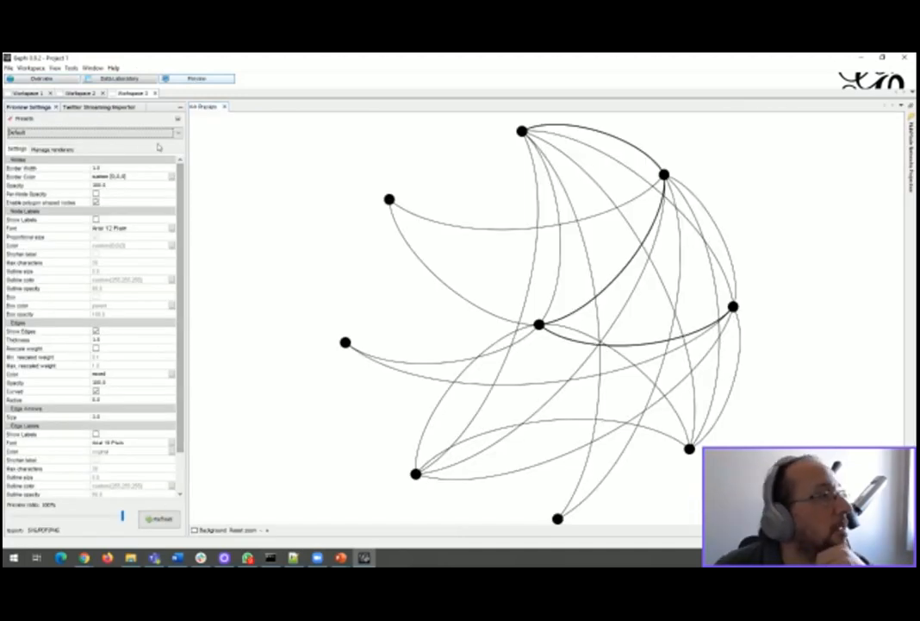
{"action": "left_click", "coordinate": [161, 134]}
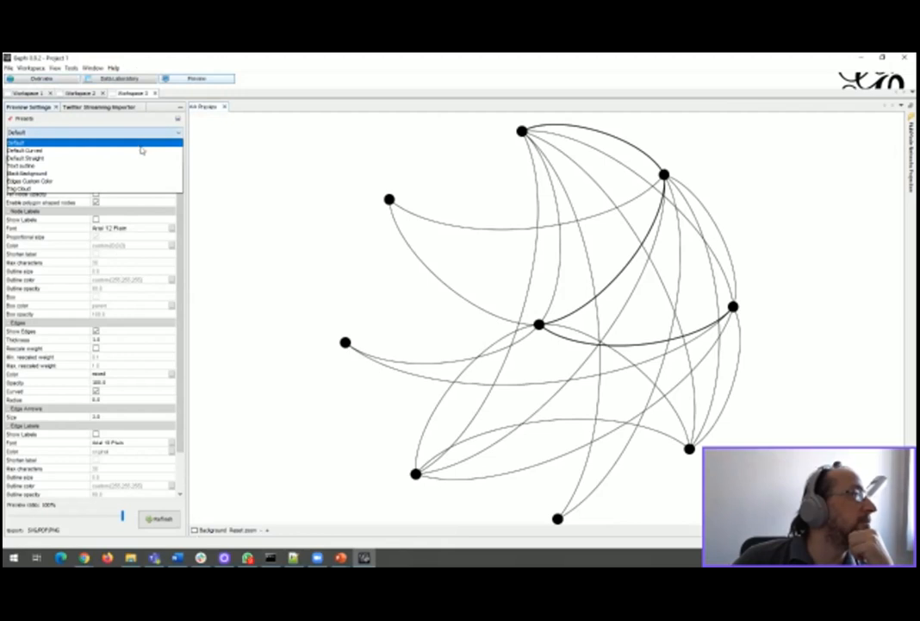
{"action": "left_click", "coordinate": [139, 151]}
{"action": "left_click", "coordinate": [148, 518]}
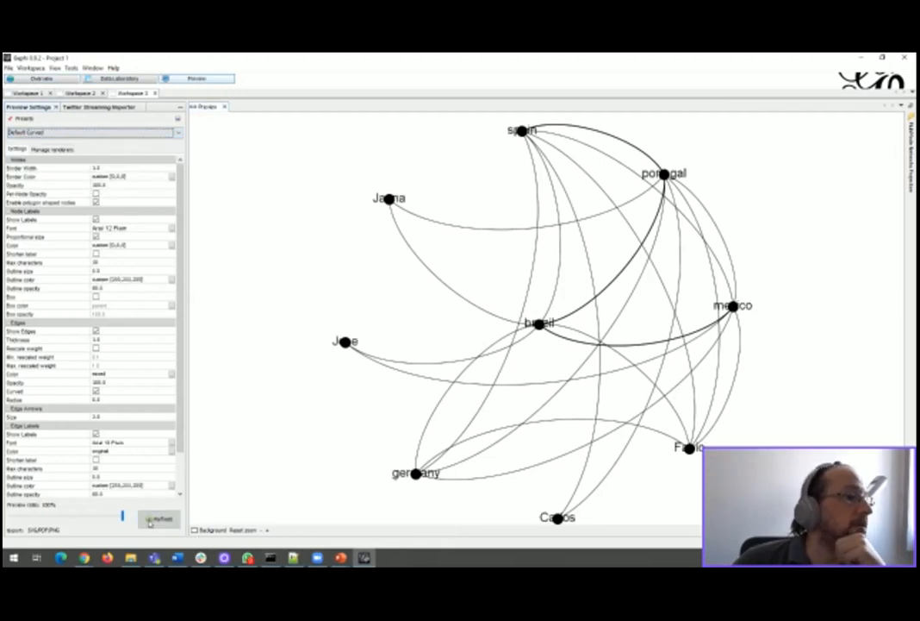
- Move the default node labels renderer to the first place in the preview's rendering order
{"action": "left_click", "coordinate": [49, 149]}
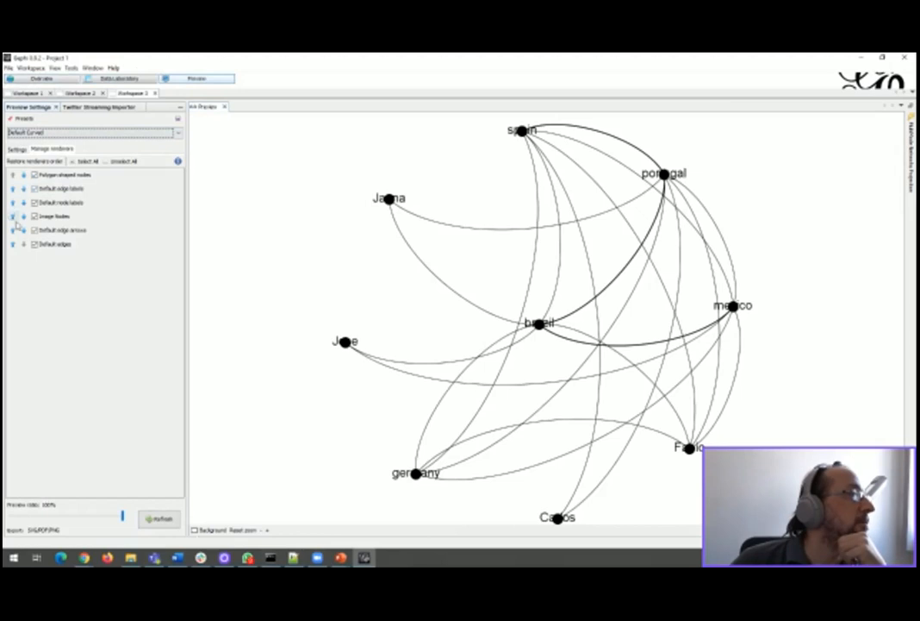
{"action": "left_click", "coordinate": [12, 188]}
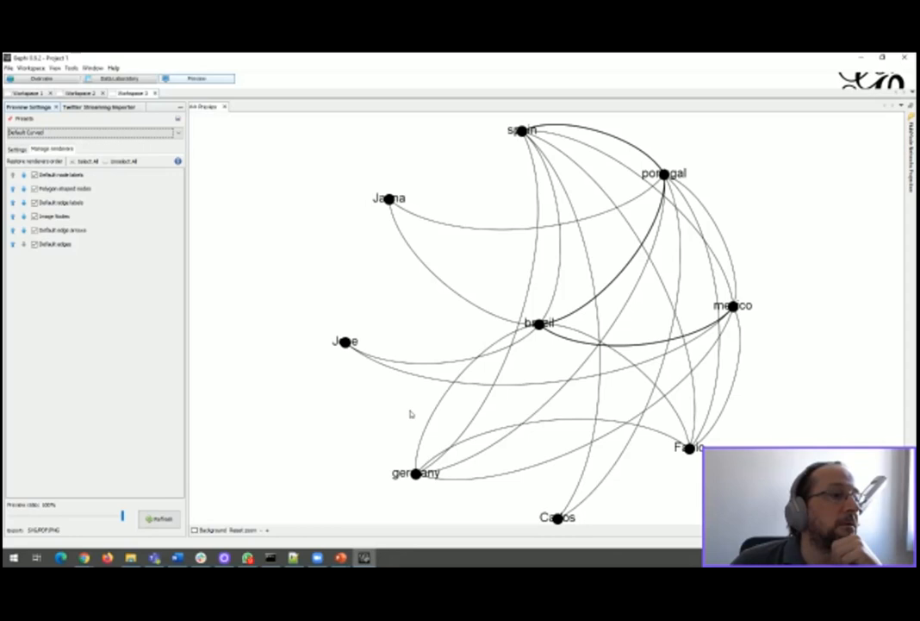
{"action": "left_click", "coordinate": [18, 150]}
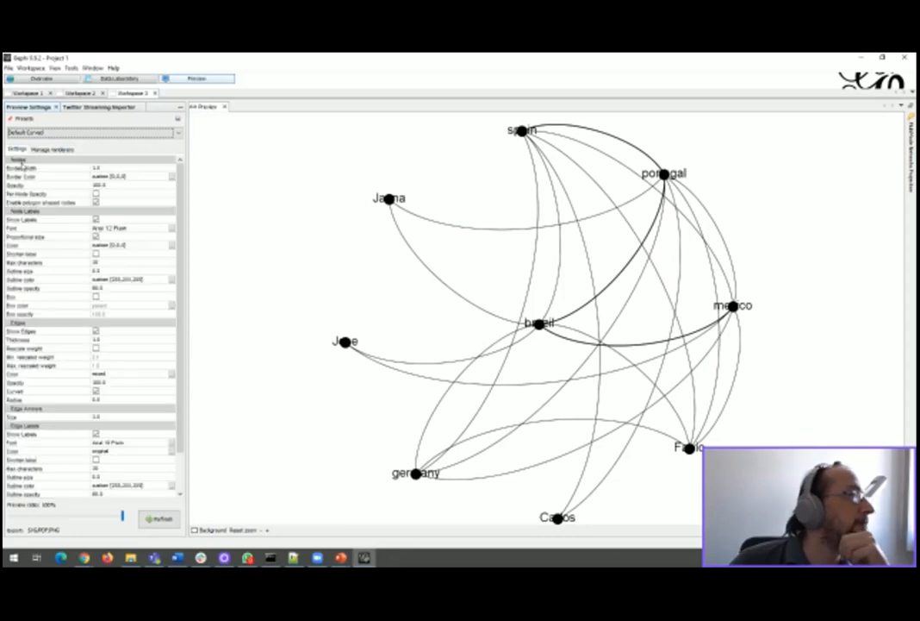
- Lower the preview's node opacity, try per-node opacity and turn it off again, and refresh the preview
{"action": "left_click", "coordinate": [95, 195]}
{"action": "left_click", "coordinate": [97, 185]}
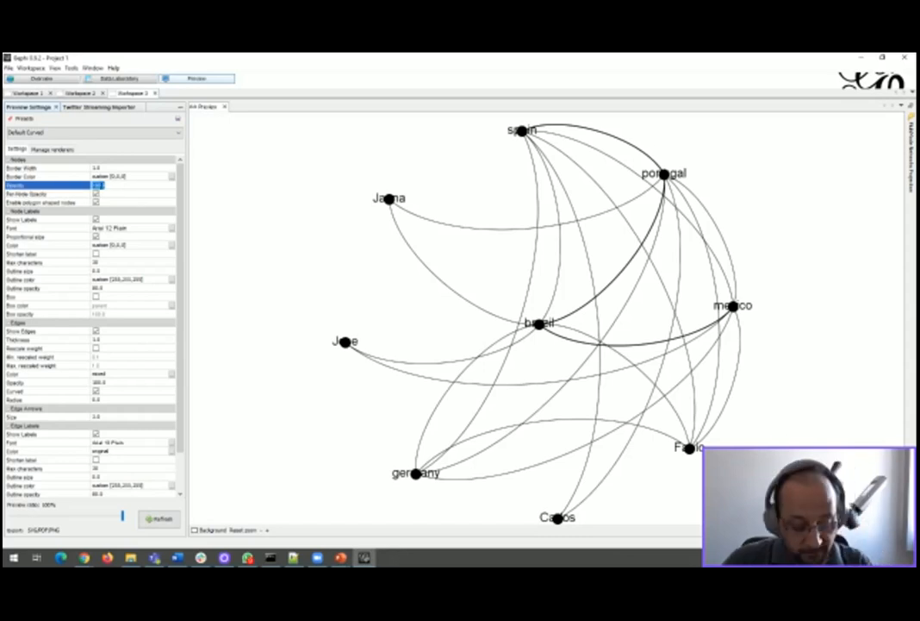
{"action": "type", "text": "55"}
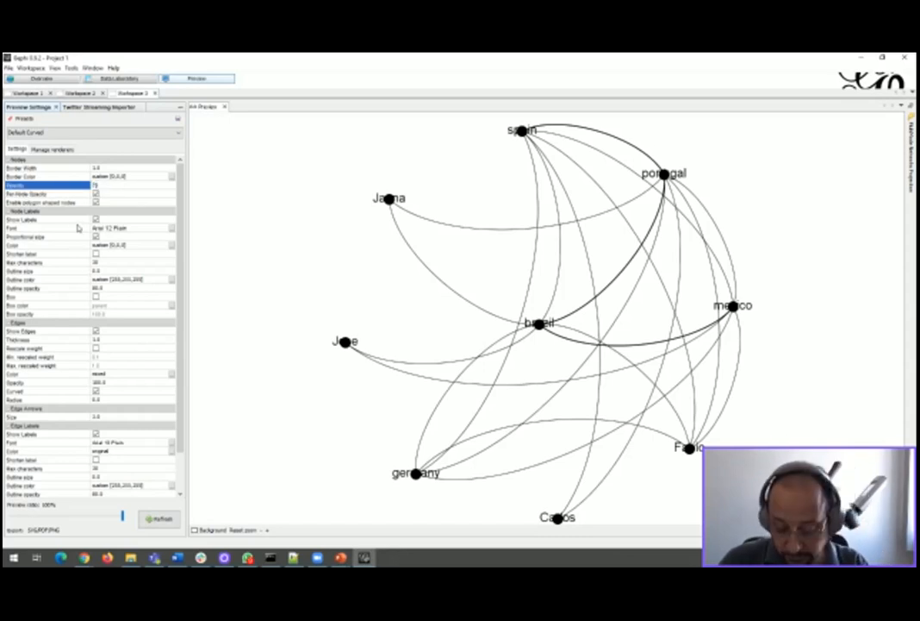
{"action": "key", "text": "Return"}
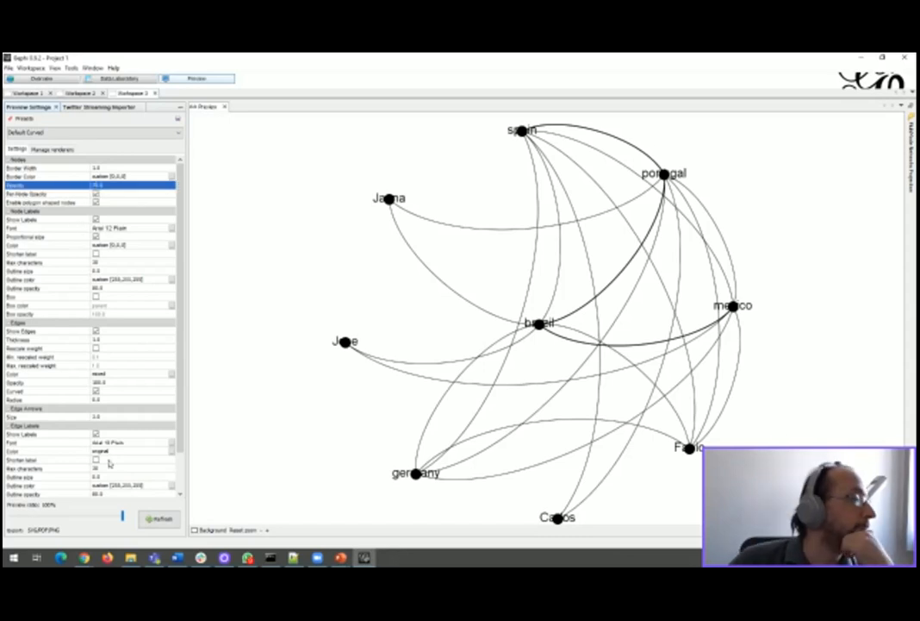
{"action": "left_click", "coordinate": [158, 519]}
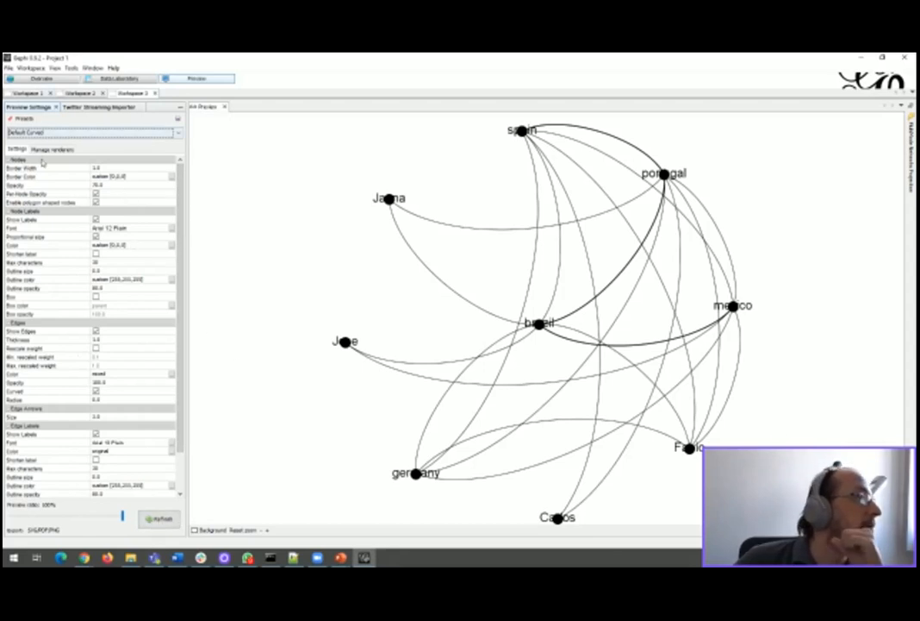
{"action": "left_click", "coordinate": [95, 193]}
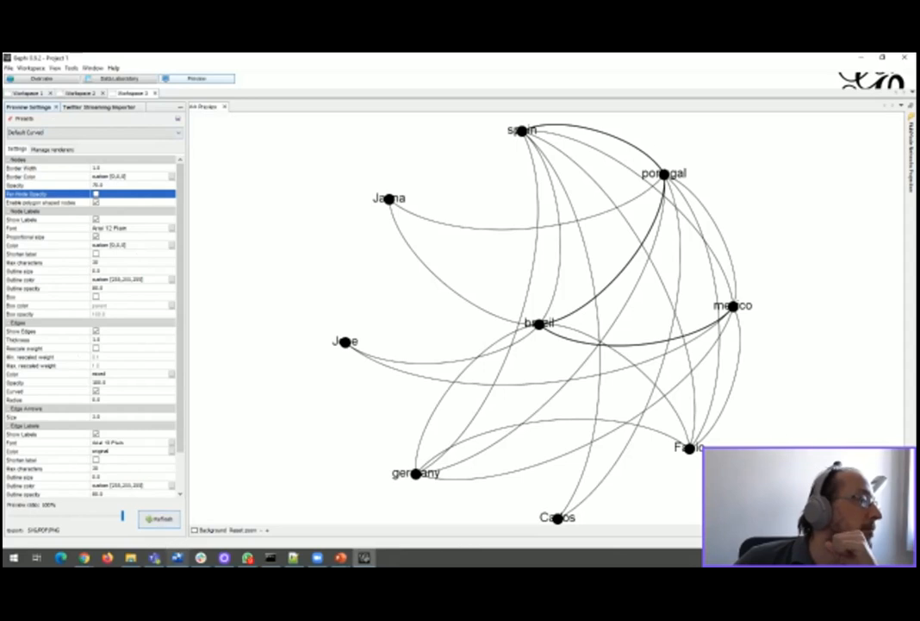
{"action": "left_click", "coordinate": [156, 519]}
- Return to the graph overview and run the Modularity statistic with randomization, edge weights and resolution 1.0
{"action": "left_click", "coordinate": [38, 79]}
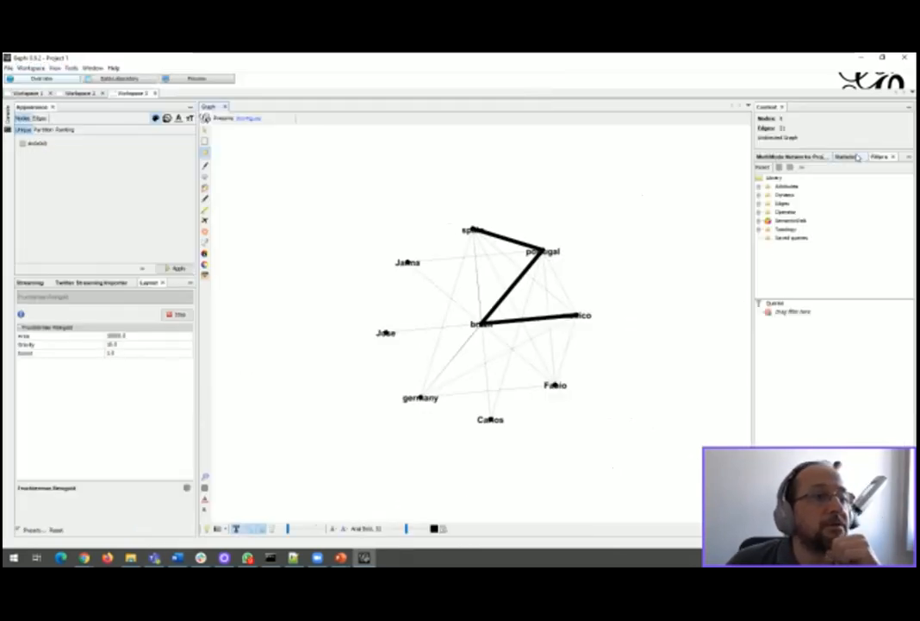
{"action": "left_click", "coordinate": [849, 156]}
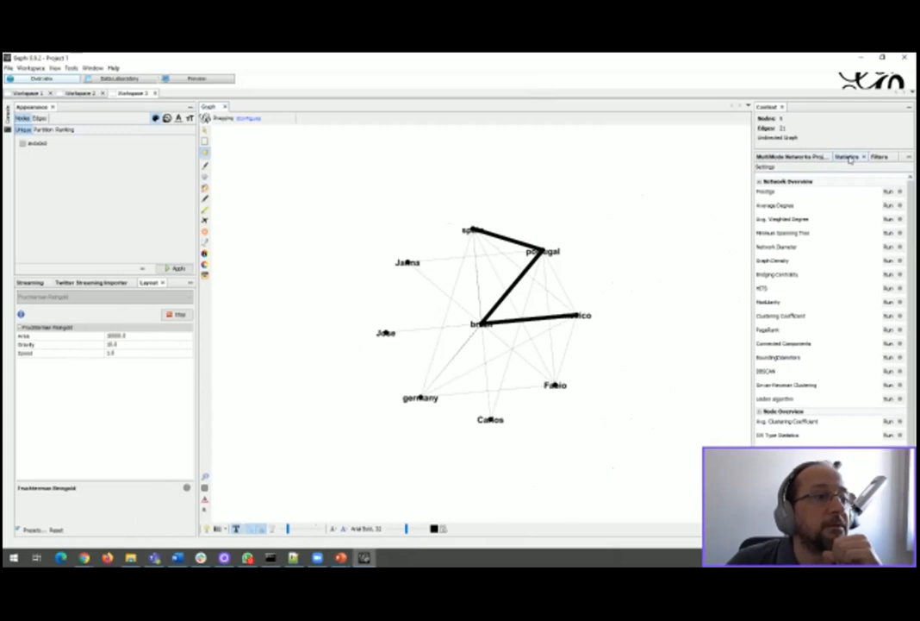
{"action": "left_click", "coordinate": [889, 302]}
{"action": "left_click", "coordinate": [528, 358]}
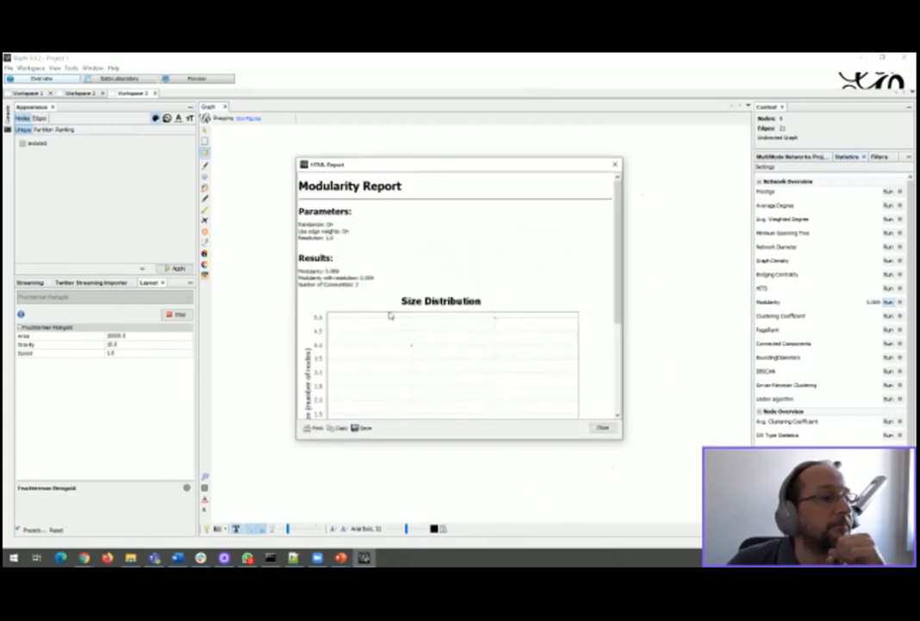
- Close the modularity report and color the nodes by the Modularity Class partition
{"action": "left_click", "coordinate": [604, 428]}
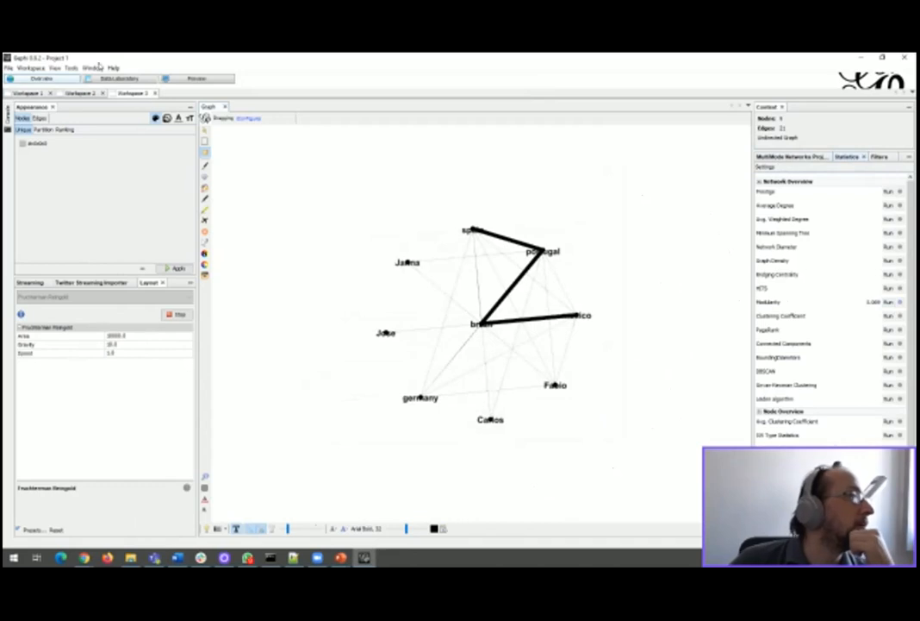
{"action": "left_click", "coordinate": [43, 130]}
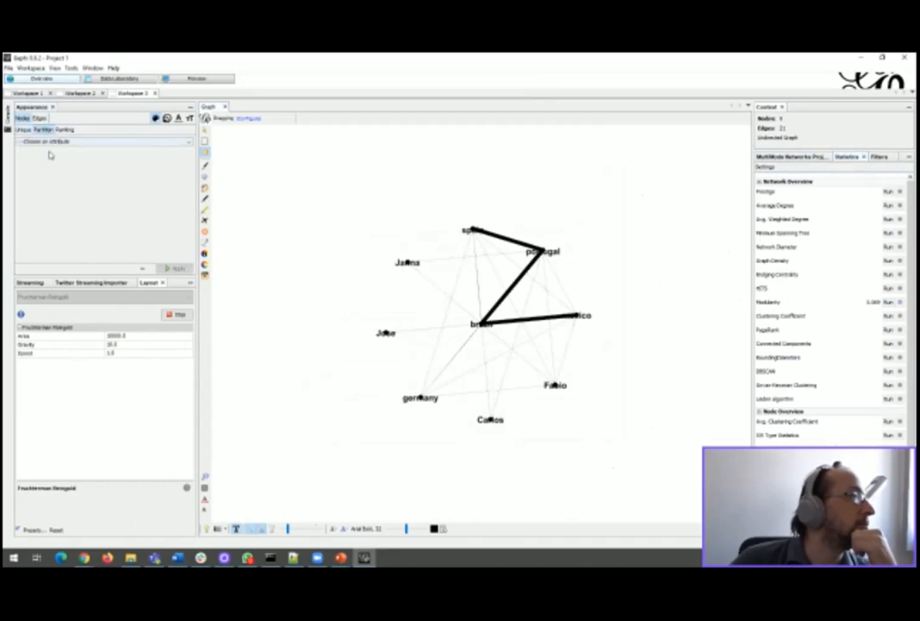
{"action": "left_click", "coordinate": [49, 143]}
{"action": "left_click", "coordinate": [49, 160]}
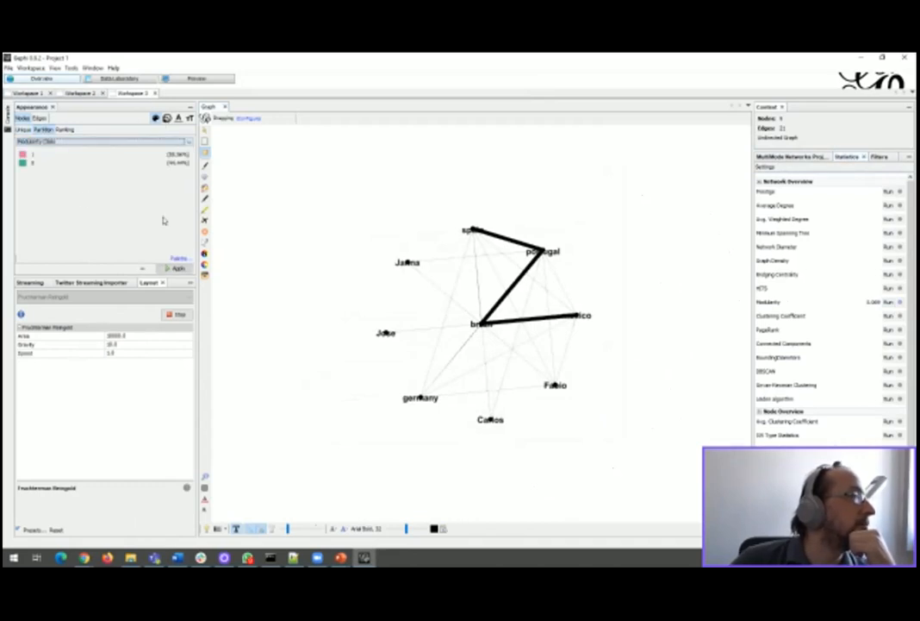
{"action": "left_click", "coordinate": [172, 267]}
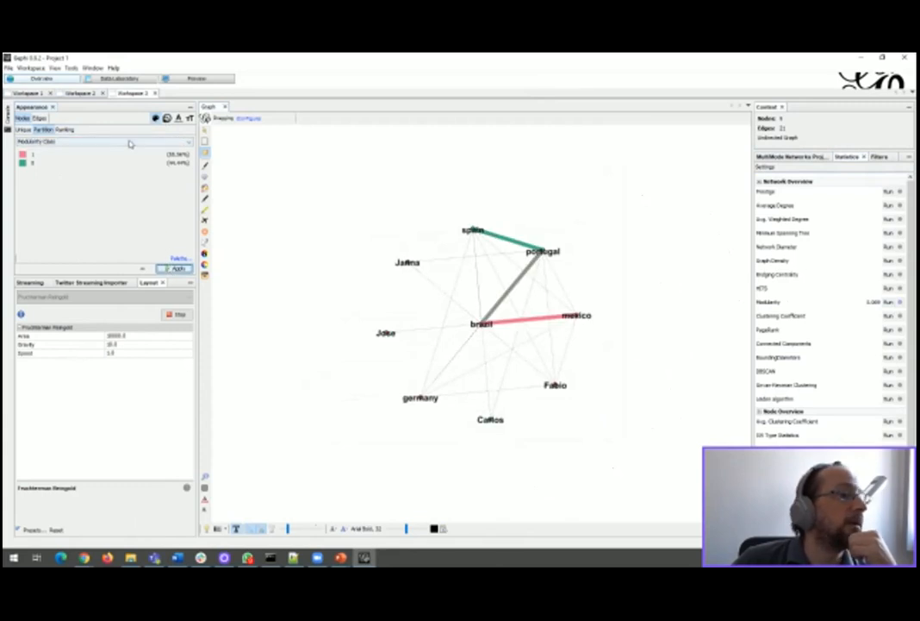
- Size the nodes by Degree ranking and refresh the network's preview with the new appearance
{"action": "left_click", "coordinate": [167, 118]}
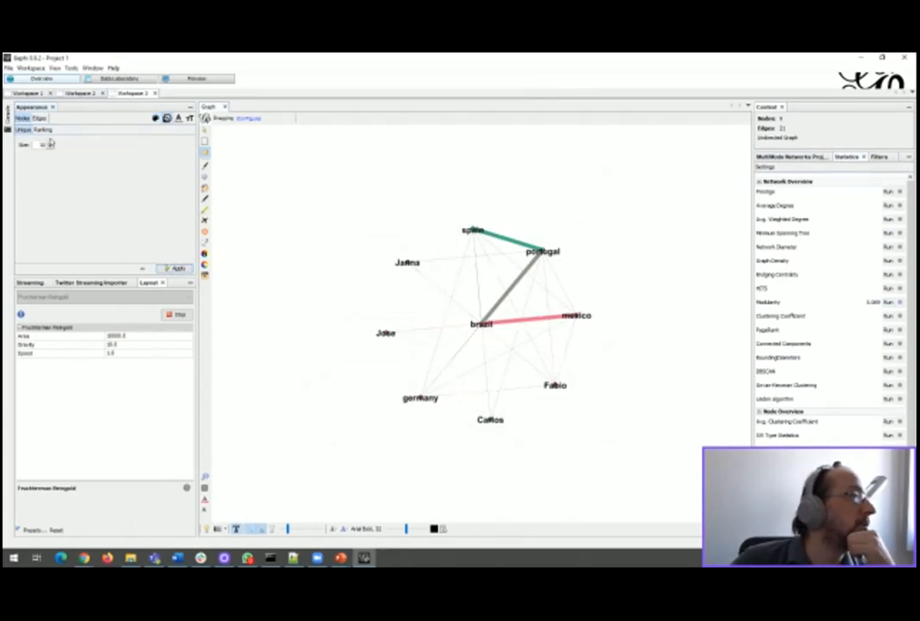
{"action": "left_click", "coordinate": [43, 129]}
{"action": "left_click", "coordinate": [52, 143]}
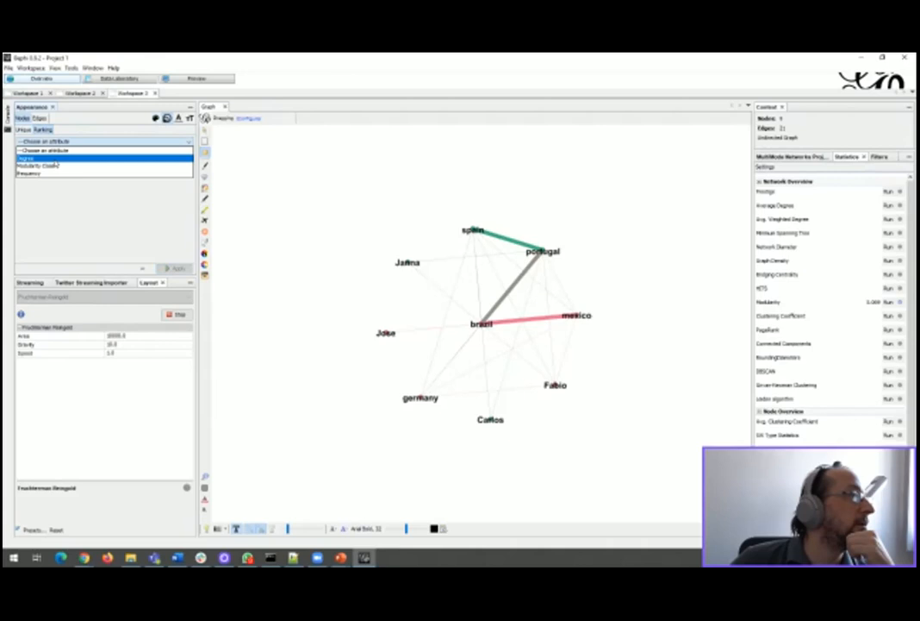
{"action": "left_click", "coordinate": [52, 158]}
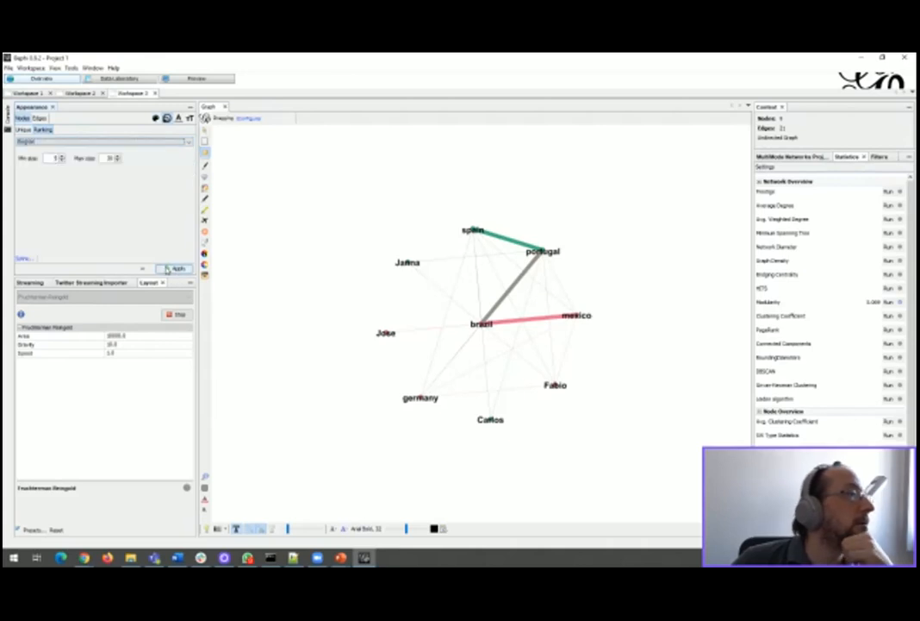
{"action": "left_click", "coordinate": [170, 269]}
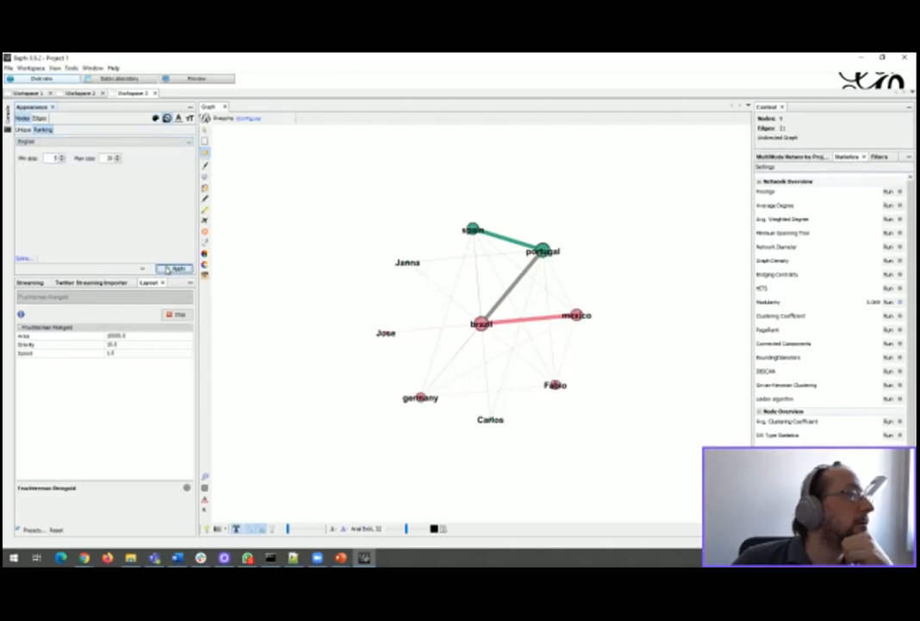
{"action": "left_click", "coordinate": [197, 78]}
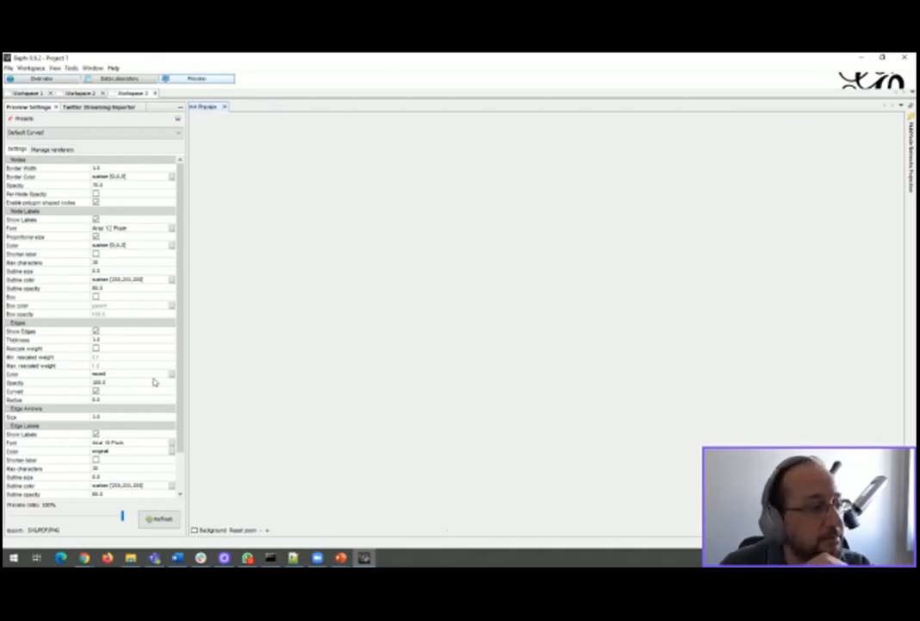
{"action": "left_click", "coordinate": [160, 518]}
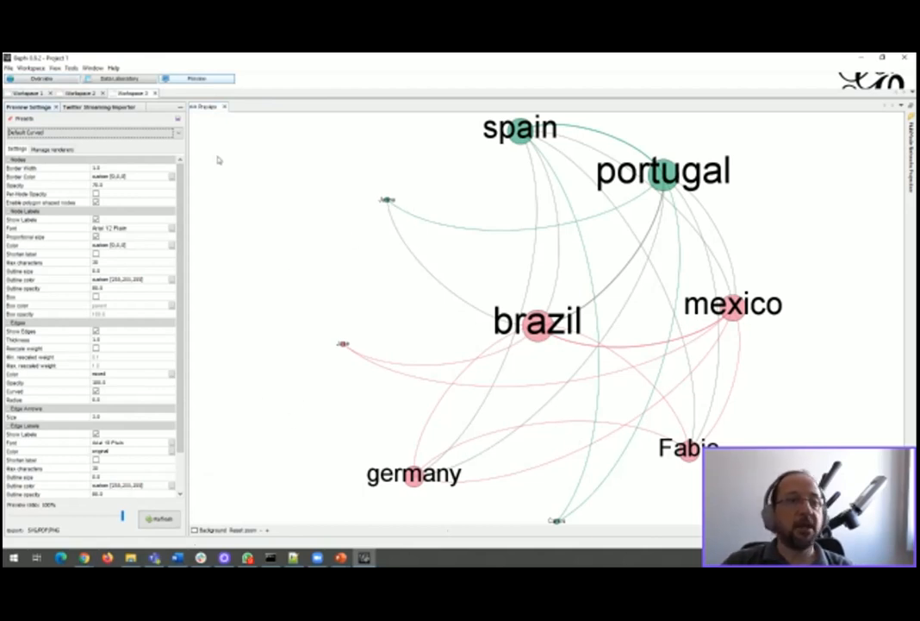
- Delete all three open workspaces, Workspace 3, Workspace 2 and Workspace 1
{"action": "left_click", "coordinate": [155, 92]}
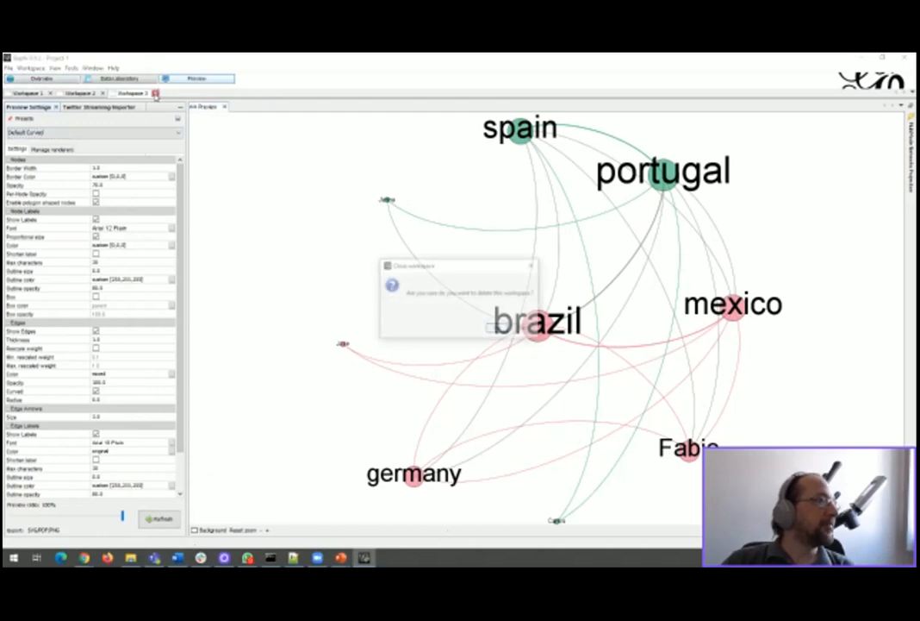
{"action": "left_click", "coordinate": [497, 328]}
{"action": "left_click", "coordinate": [102, 92]}
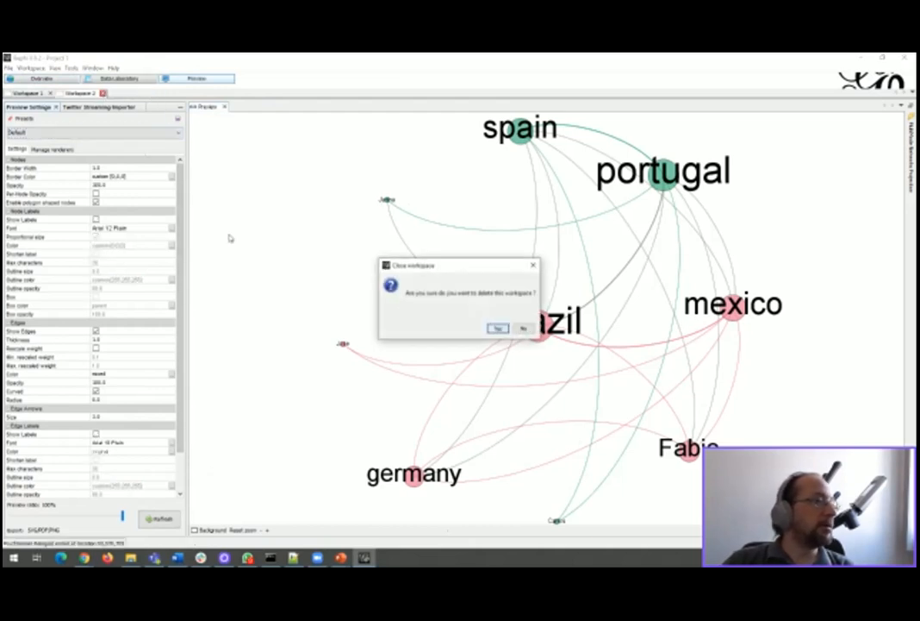
{"action": "left_click", "coordinate": [497, 329]}
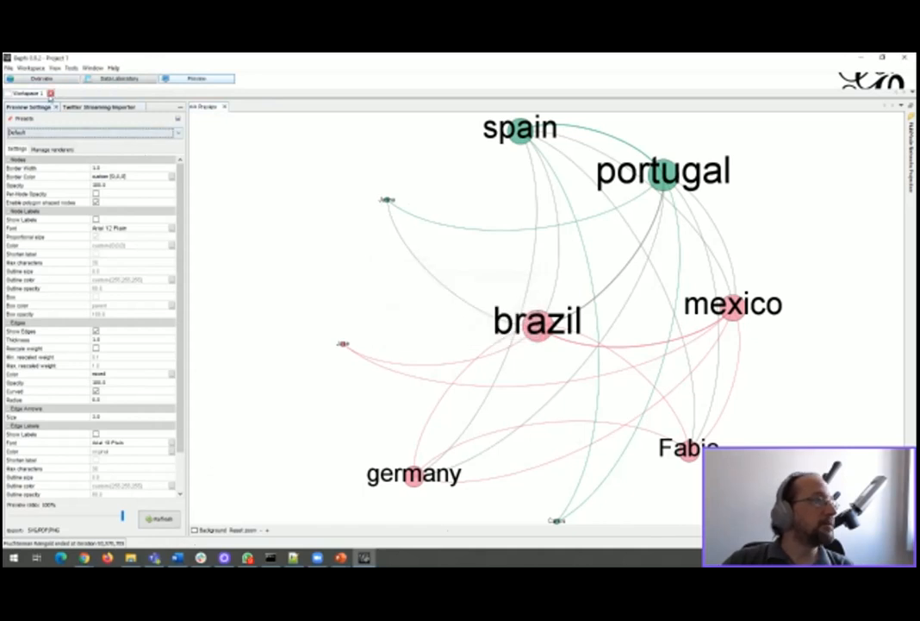
{"action": "left_click", "coordinate": [50, 93]}
{"action": "left_click", "coordinate": [498, 328]}
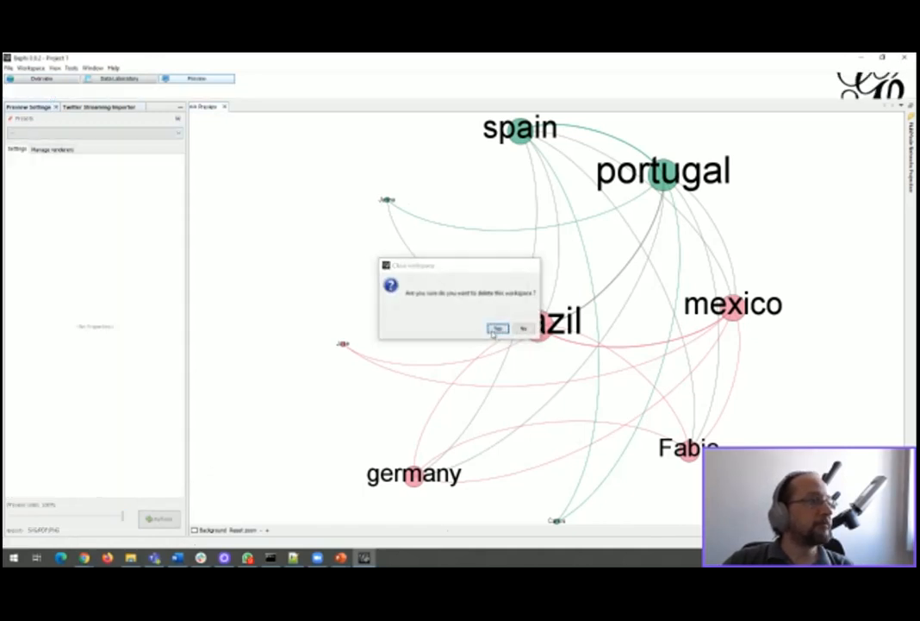
- Start a co-occurrences import of the example Excel file, keeping its headers included, and choose the tweets sheet as the data source
{"action": "left_click", "coordinate": [8, 67]}
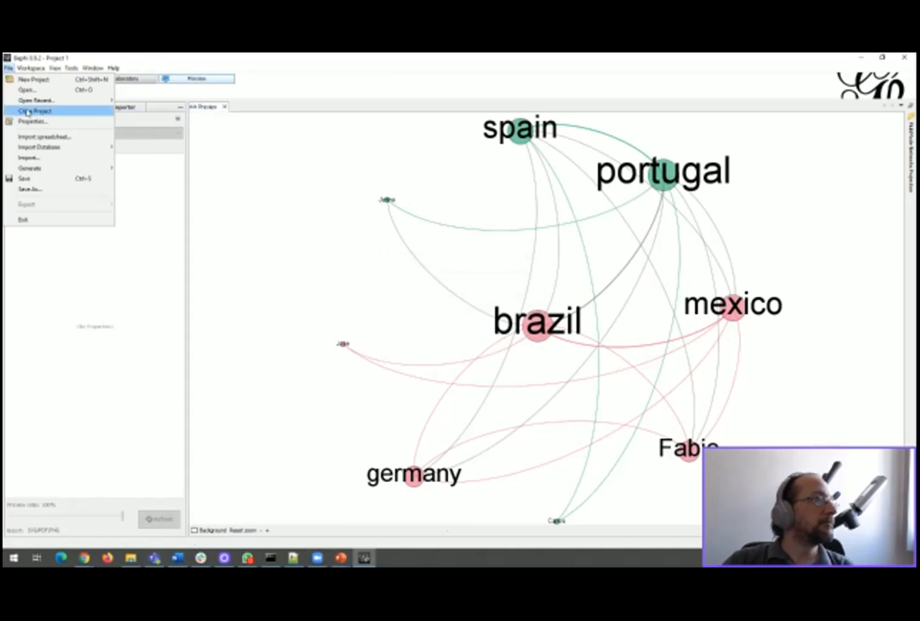
{"action": "left_click", "coordinate": [35, 157]}
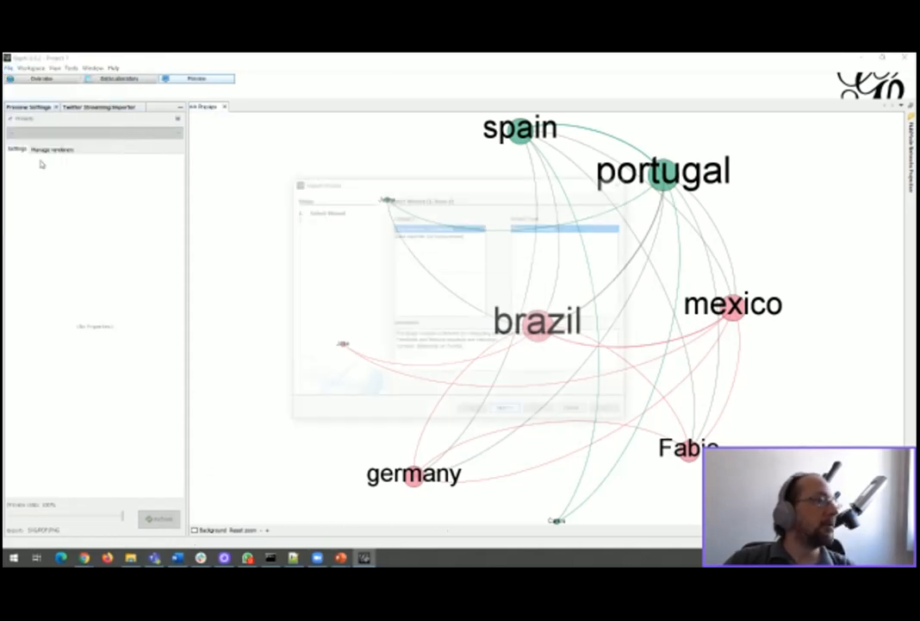
{"action": "left_click", "coordinate": [431, 233]}
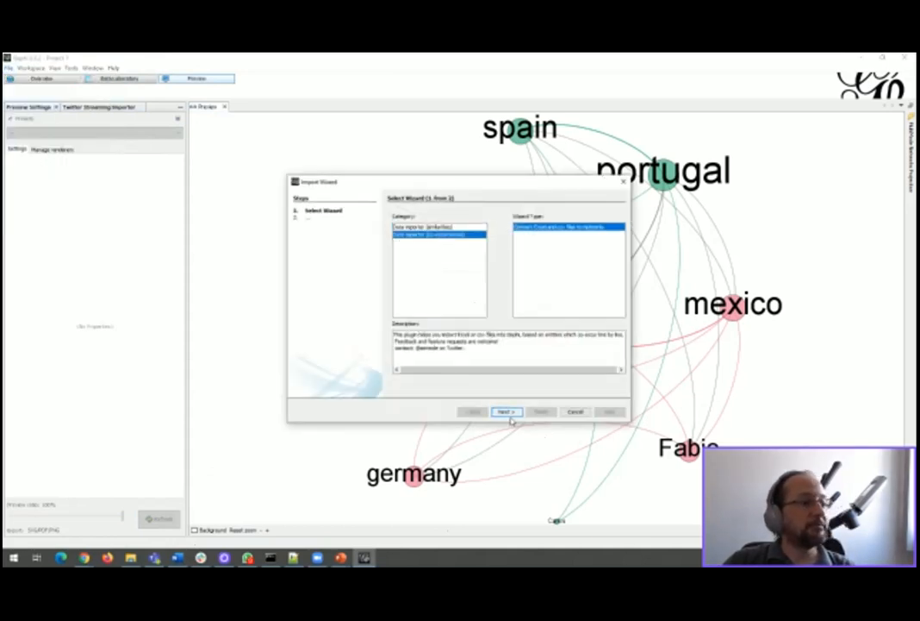
{"action": "left_click", "coordinate": [507, 412]}
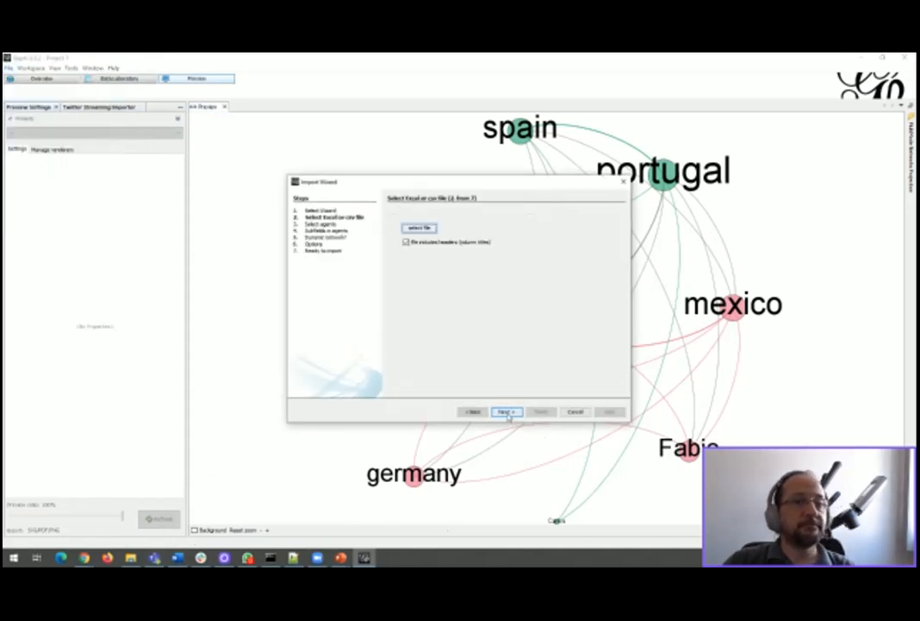
{"action": "left_click", "coordinate": [422, 231]}
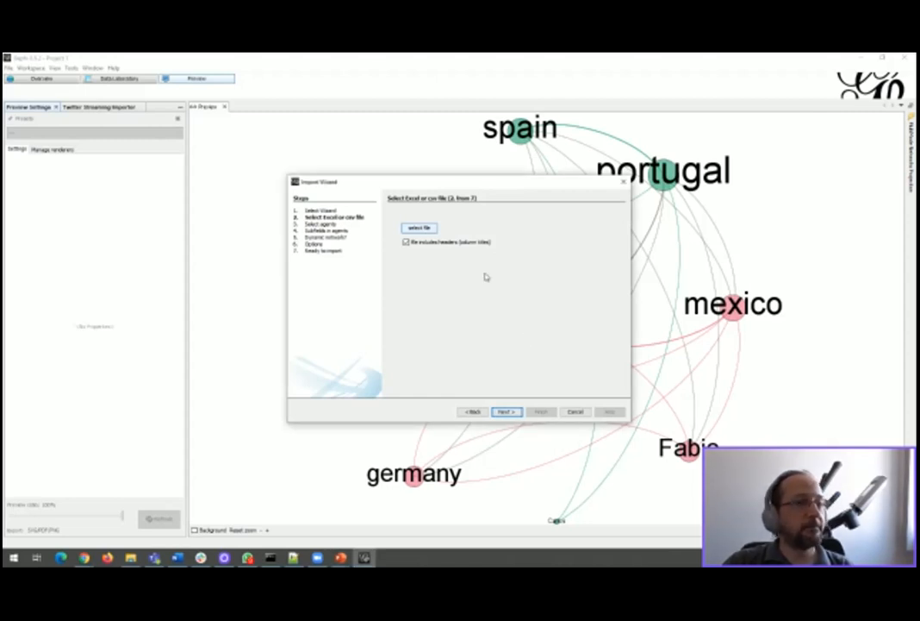
{"action": "left_click", "coordinate": [406, 242]}
{"action": "left_click", "coordinate": [406, 242]}
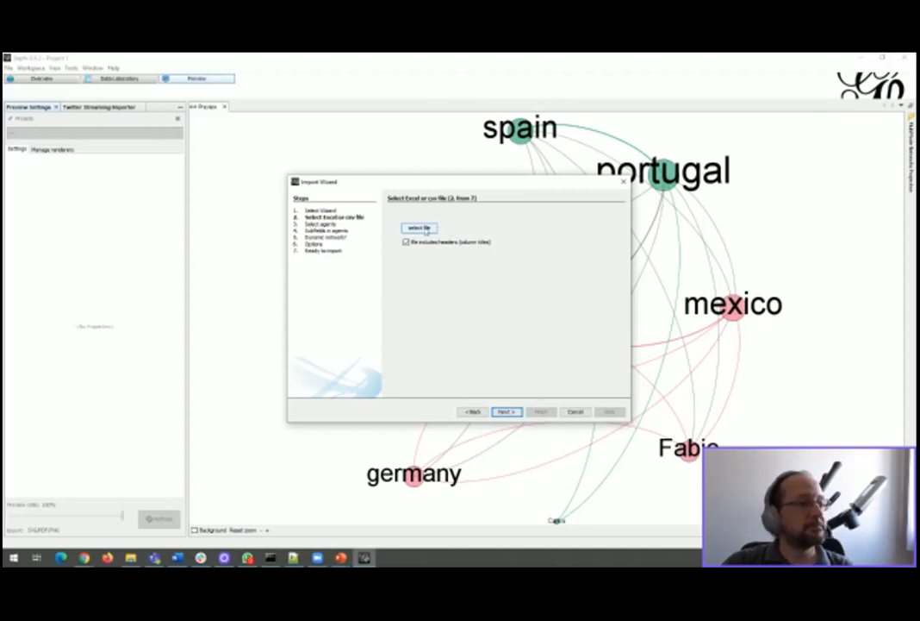
{"action": "left_click", "coordinate": [425, 229]}
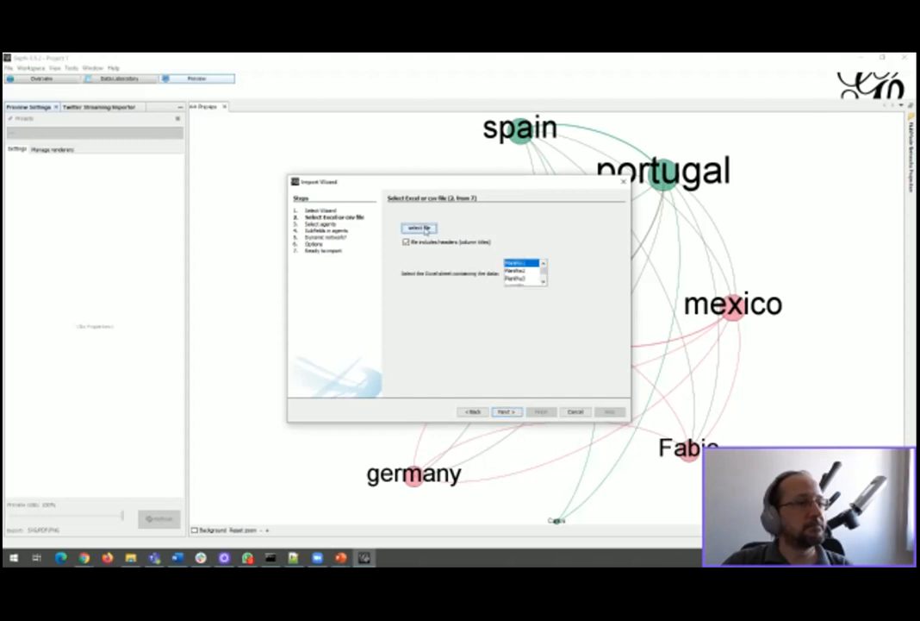
{"action": "left_click", "coordinate": [544, 285]}
{"action": "left_click", "coordinate": [515, 282]}
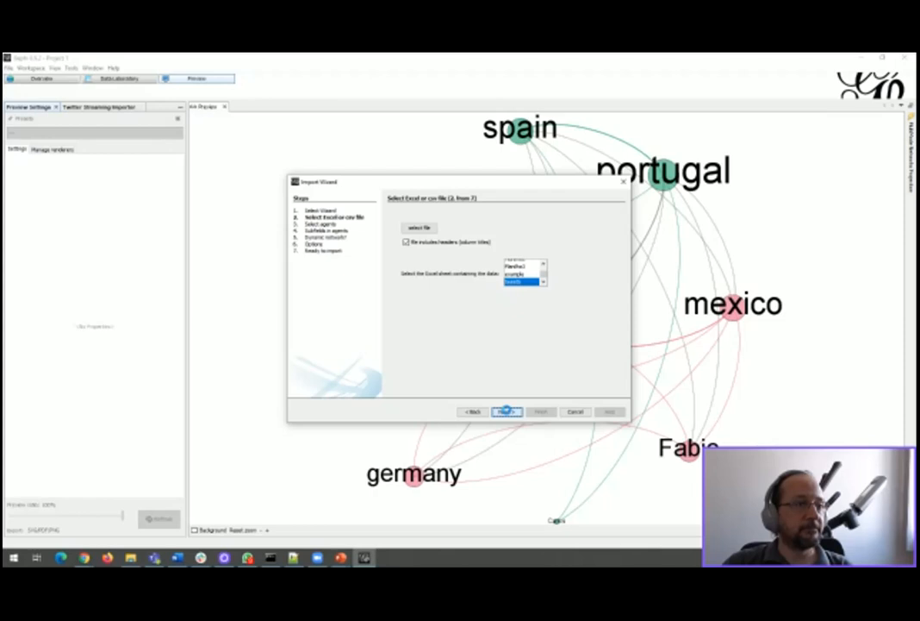
{"action": "left_click", "coordinate": [507, 411]}
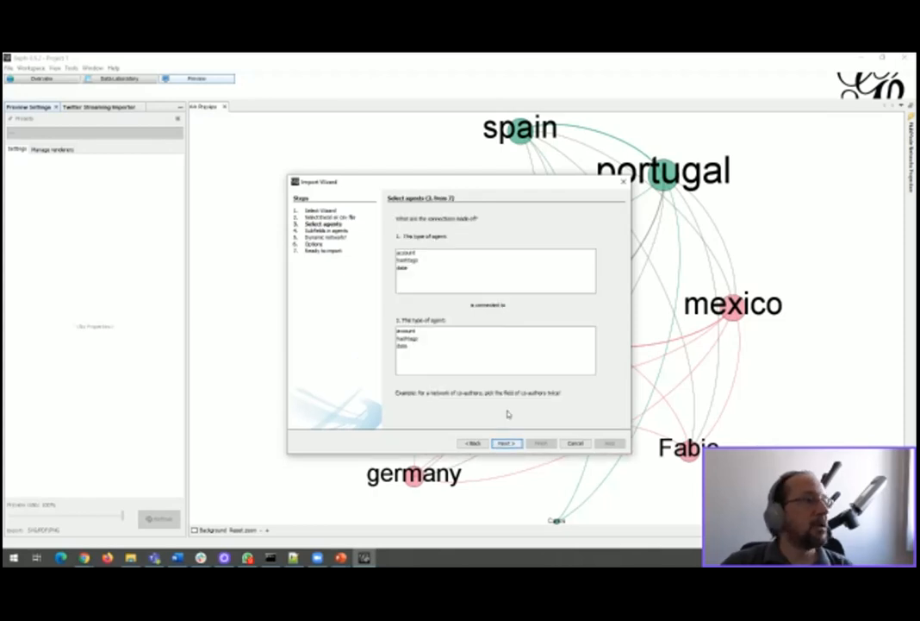
- Define the connections with account as the first agent type and hashtags as the second
{"action": "left_click", "coordinate": [407, 252]}
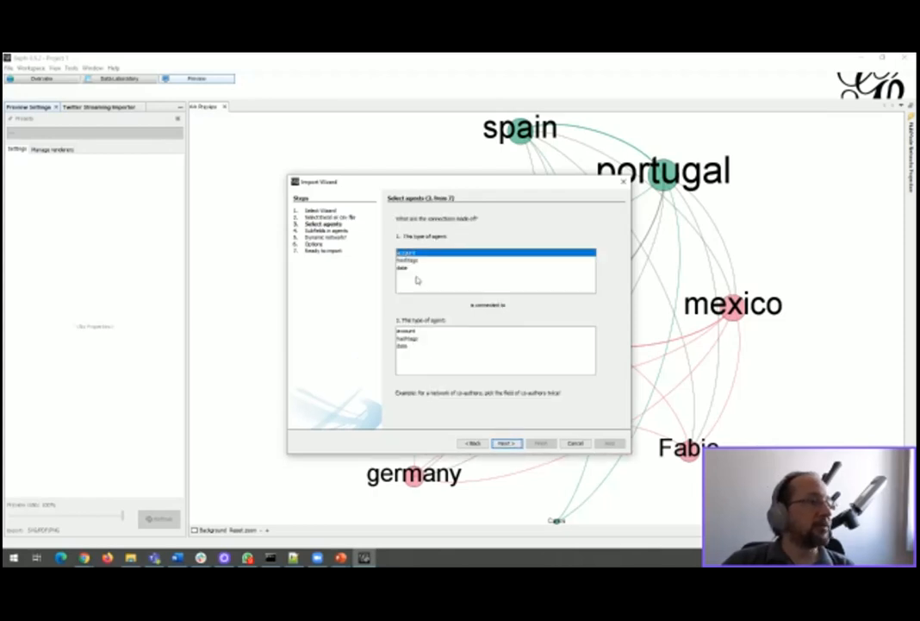
{"action": "left_click", "coordinate": [416, 339]}
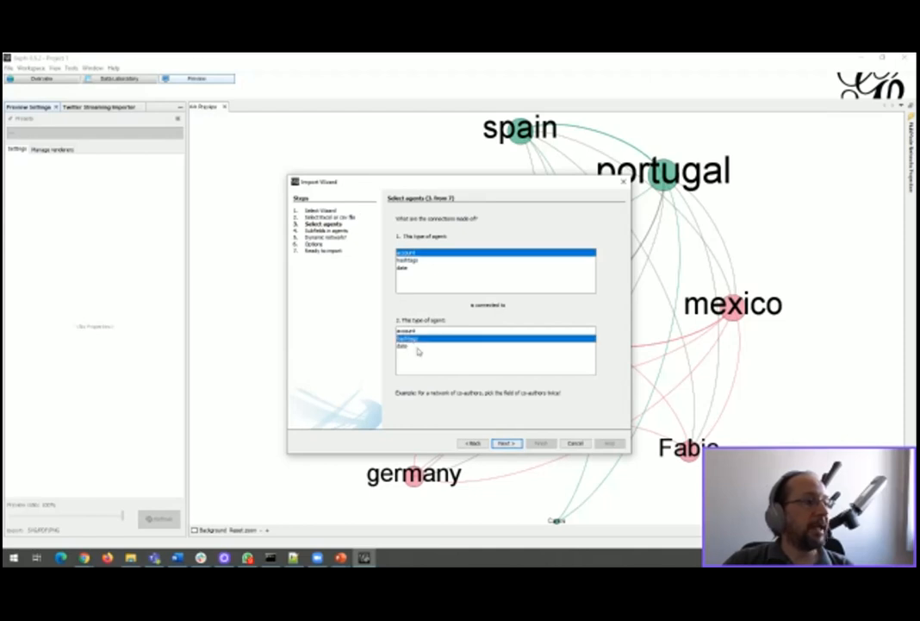
{"action": "left_click", "coordinate": [507, 443]}
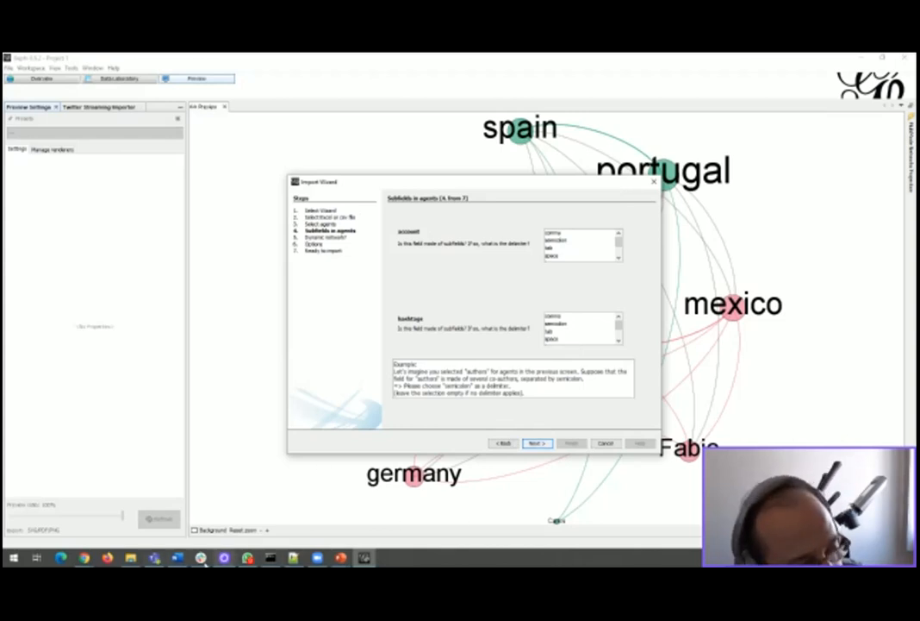
{"action": "left_click", "coordinate": [130, 560]}
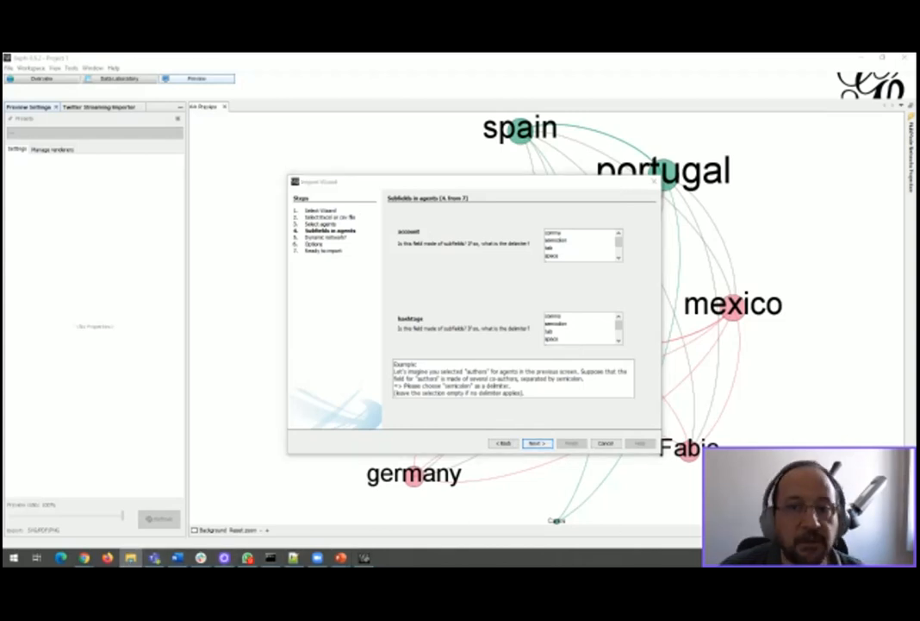
{"action": "left_click", "coordinate": [129, 561]}
{"action": "left_click", "coordinate": [131, 560]}
{"action": "left_click", "coordinate": [133, 560]}
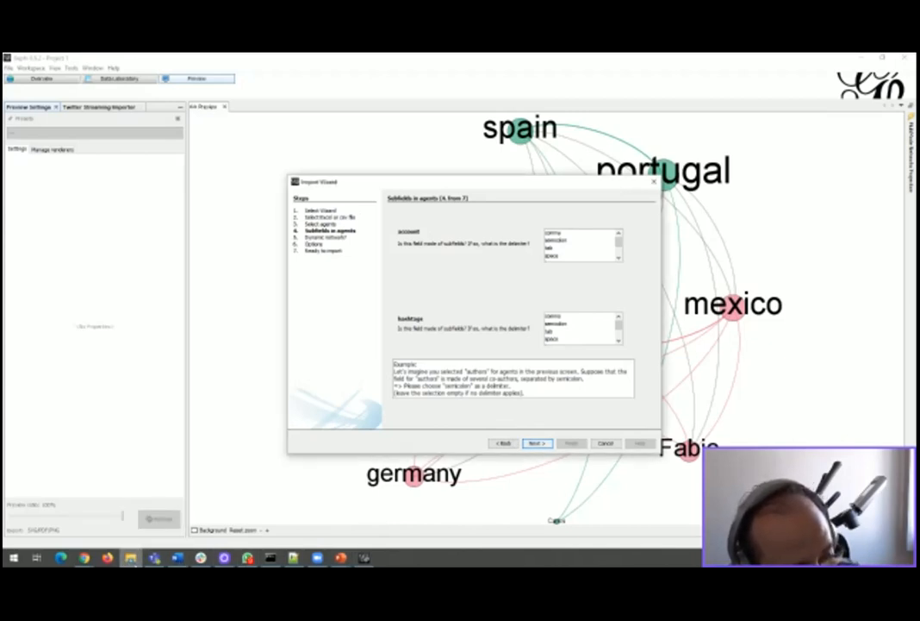
{"action": "left_click", "coordinate": [134, 561]}
{"action": "left_click", "coordinate": [133, 562]}
{"action": "left_click", "coordinate": [134, 562]}
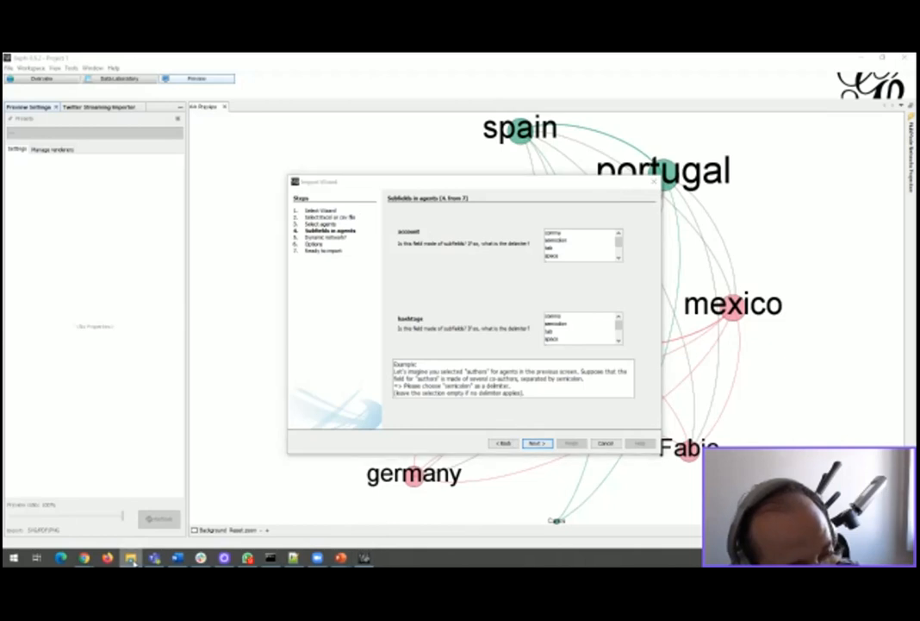
- Set semicolon as the delimiter for the hashtags and use date as the time field for a dynamic network
{"action": "left_click", "coordinate": [568, 324]}
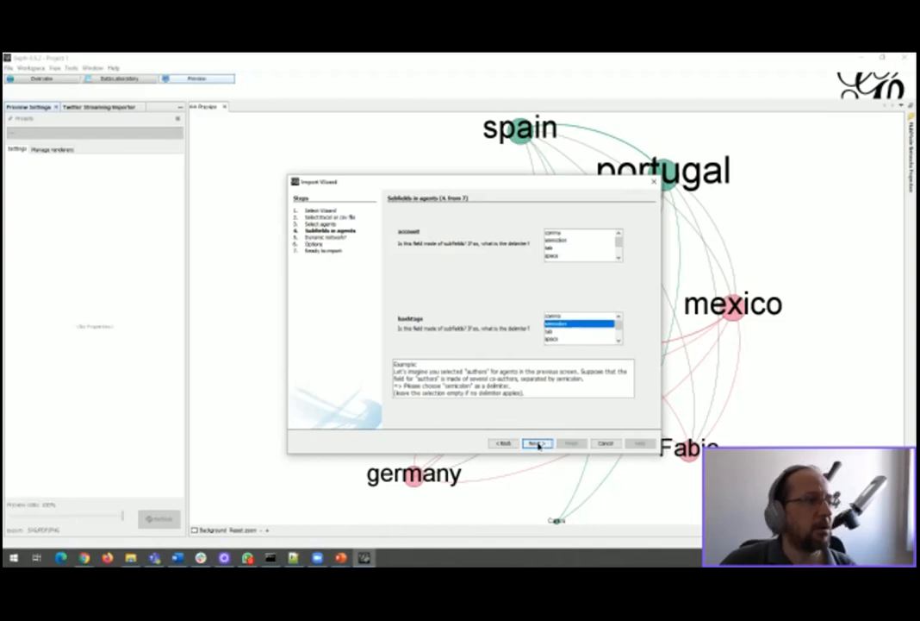
{"action": "left_click", "coordinate": [549, 444]}
{"action": "left_click", "coordinate": [583, 249]}
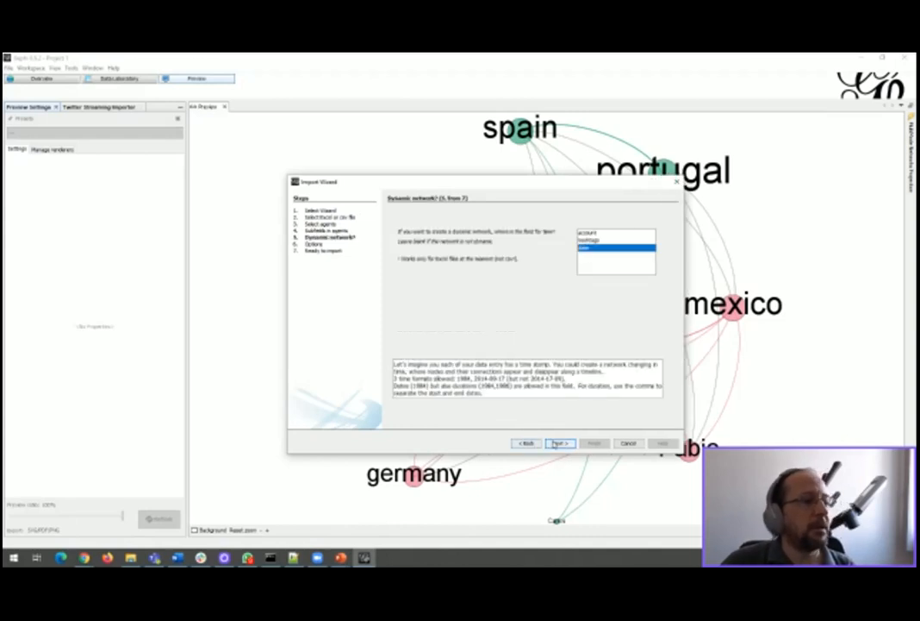
{"action": "left_click", "coordinate": [564, 444]}
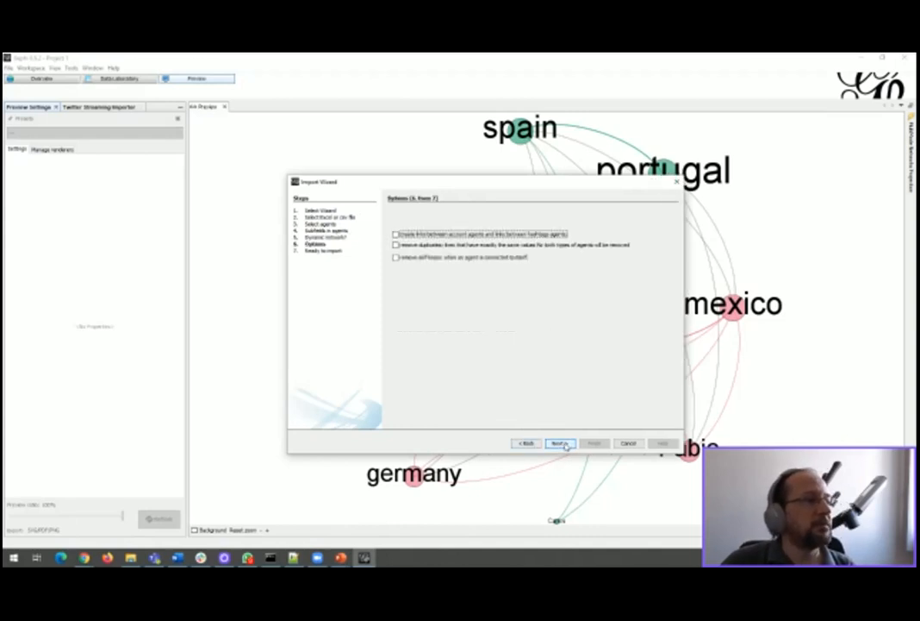
- Enable links among account agents and among hashtags agents, and run the conversion through to its import report
{"action": "left_click", "coordinate": [396, 234]}
{"action": "left_click", "coordinate": [560, 444]}
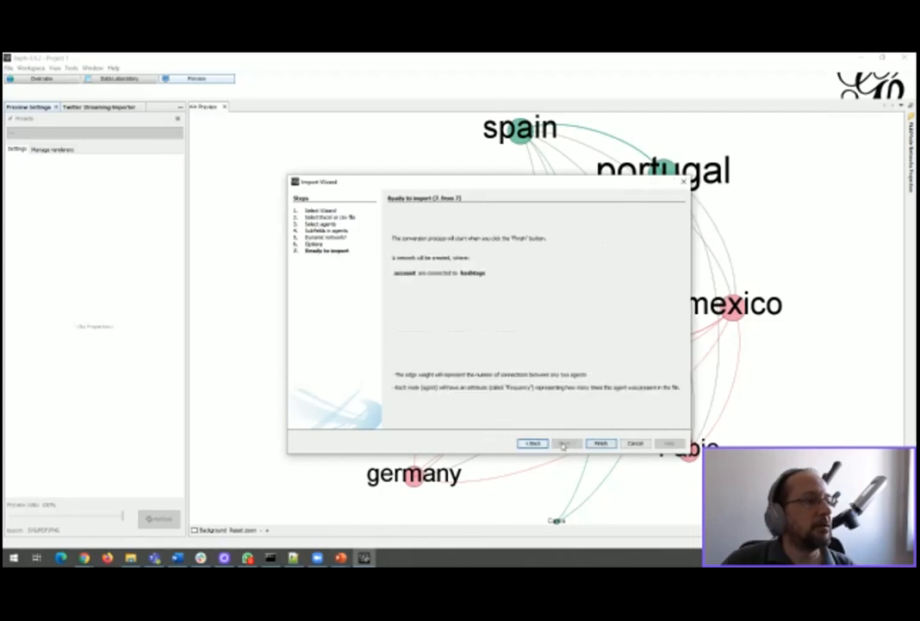
{"action": "left_click", "coordinate": [602, 444]}
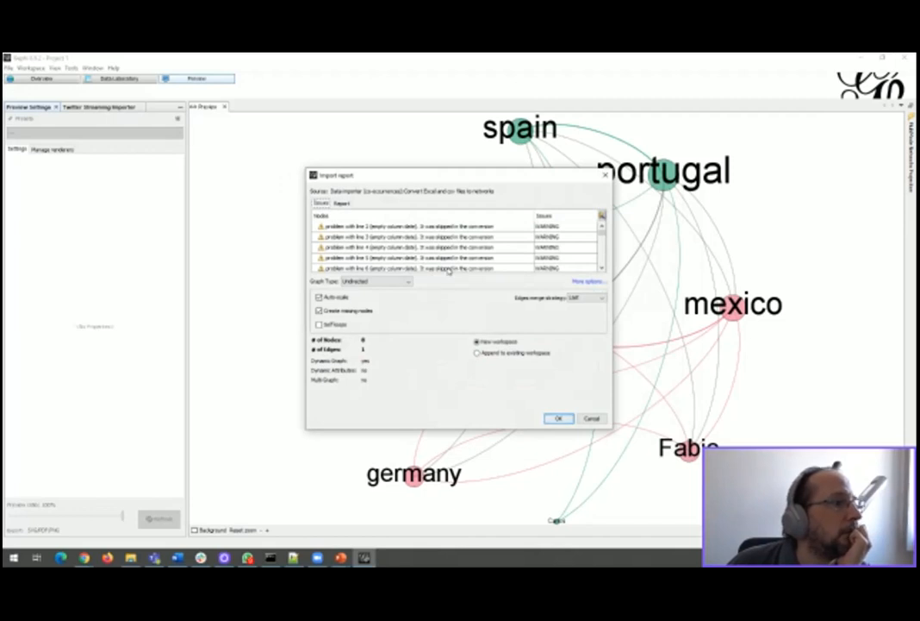
{"action": "mouse_move", "coordinate": [603, 232]}
{"action": "left_mouse_down"}
{"action": "mouse_move", "coordinate": [606, 254]}
{"action": "mouse_move", "coordinate": [602, 228]}
{"action": "left_mouse_up"}
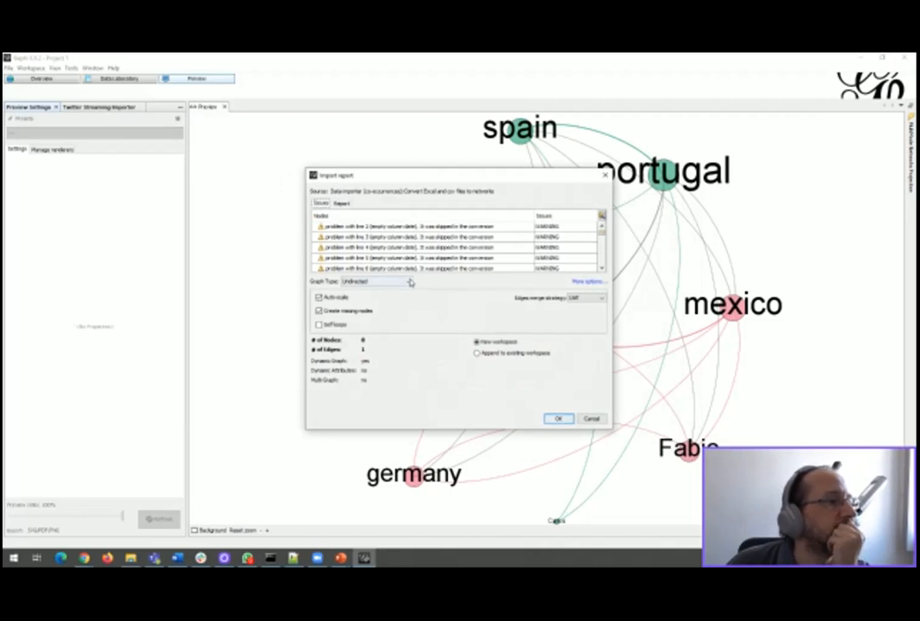
- Cancel the pending tweets import at its report and open the recent workbook example.xlsx in Excel
{"action": "left_click", "coordinate": [588, 281]}
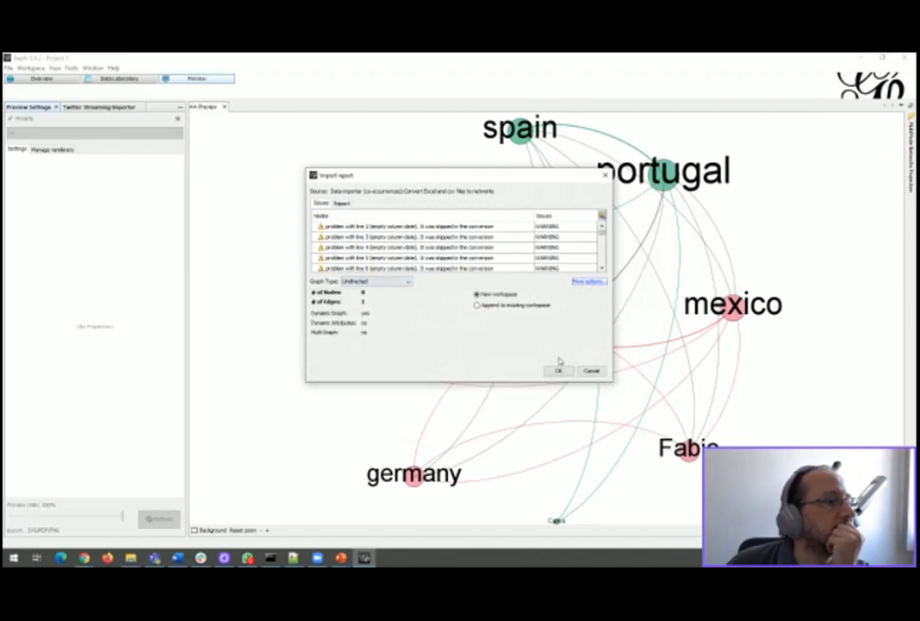
{"action": "left_click", "coordinate": [591, 371]}
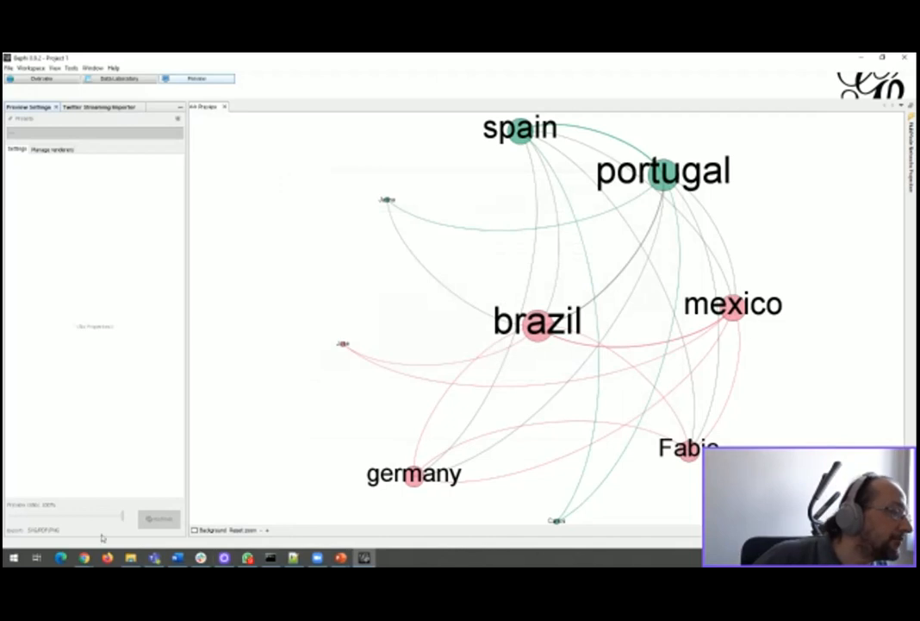
{"action": "left_click", "coordinate": [13, 558]}
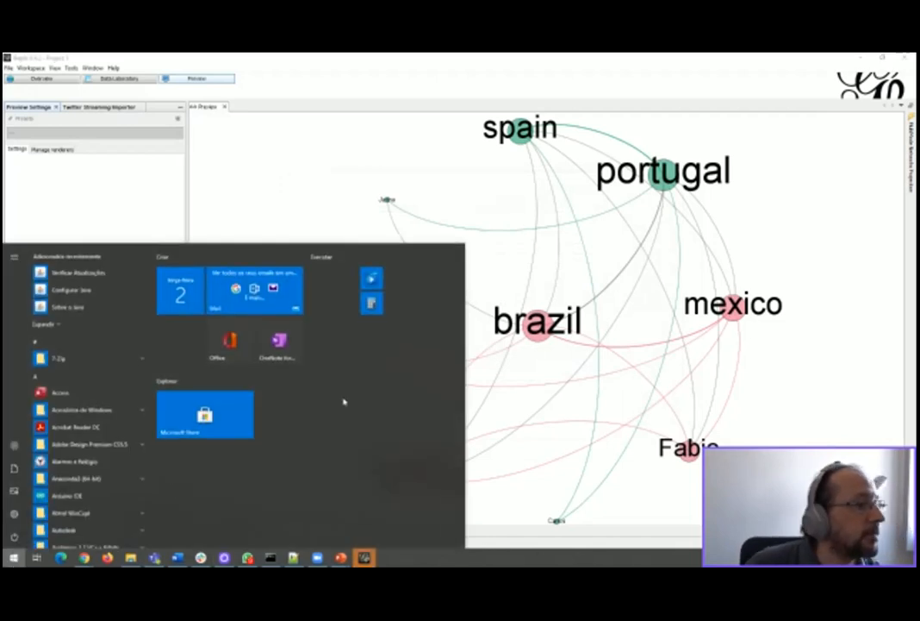
{"action": "scroll", "coordinate": [124, 481], "scroll_direction": "down", "scroll_amount": 10}
{"action": "scroll", "coordinate": [123, 478], "scroll_direction": "up", "scroll_amount": 10}
{"action": "scroll", "coordinate": [86, 509], "scroll_direction": "down", "scroll_amount": 5}
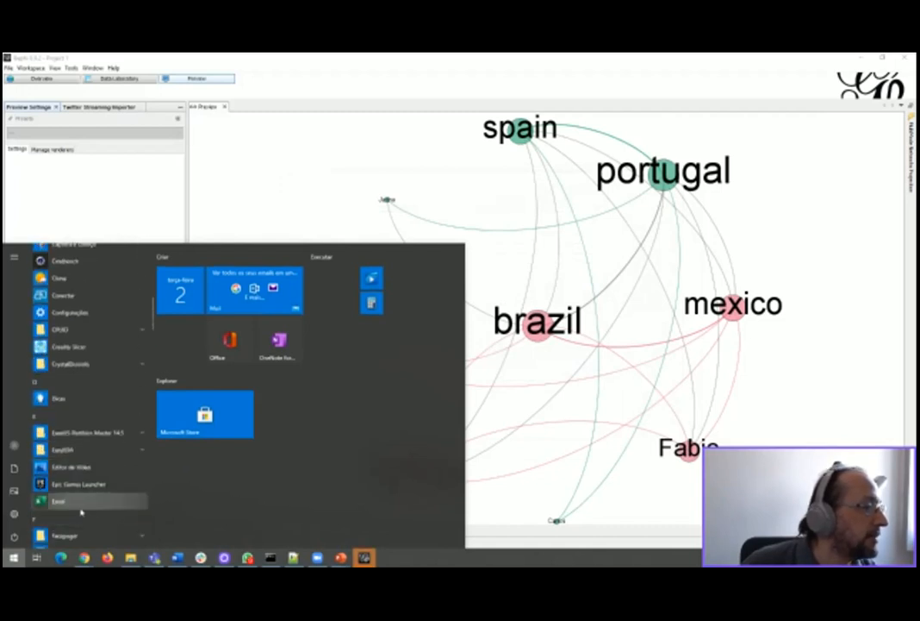
{"action": "left_click", "coordinate": [76, 501]}
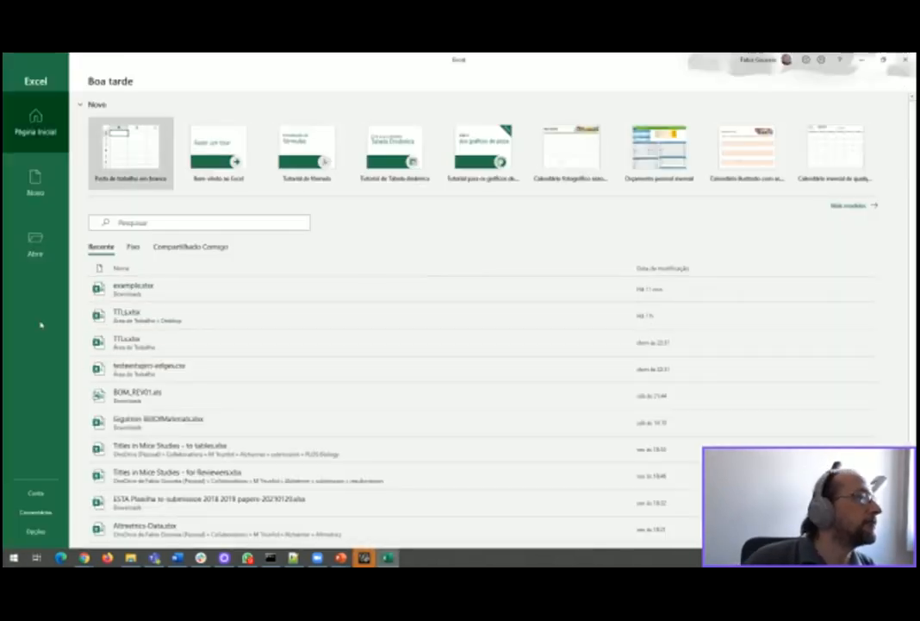
{"action": "left_click", "coordinate": [130, 288]}
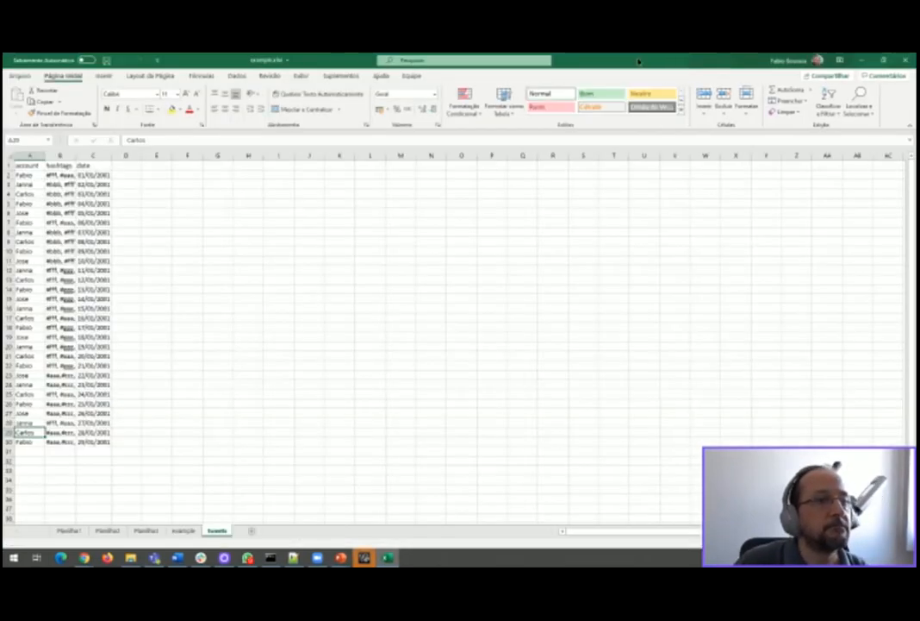
{"action": "left_click_drag", "start_coordinate": [639, 61], "coordinate": [639, 53]}
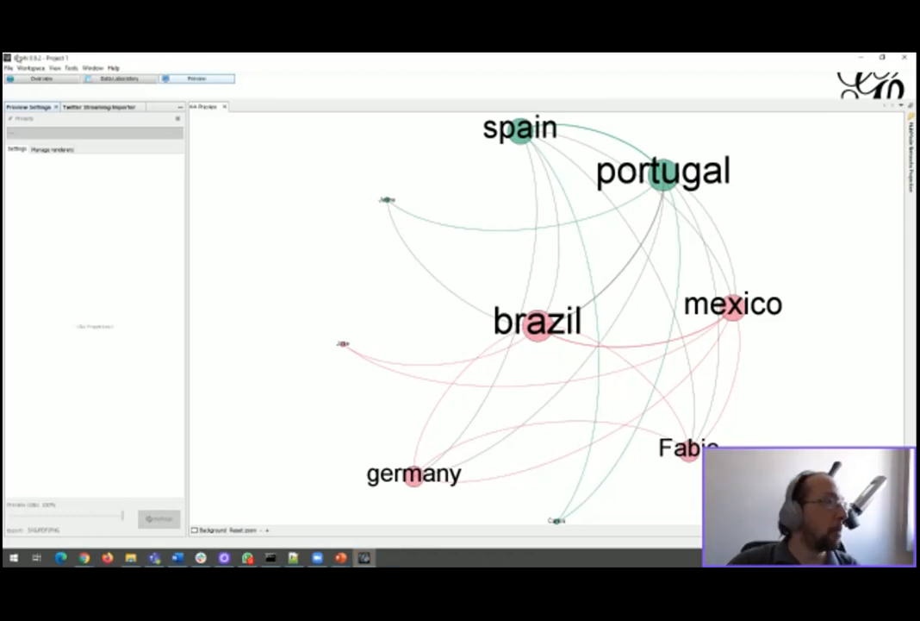
- In Gephi, restart the co-occurrences import of the example Excel file with headers included, using the tweets sheet as data source
{"action": "left_click", "coordinate": [8, 67]}
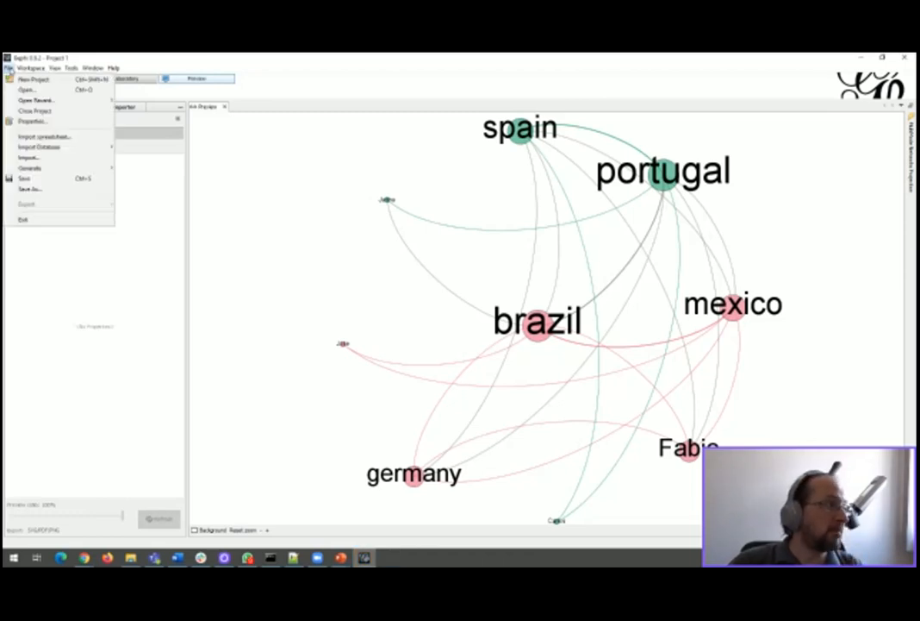
{"action": "left_click", "coordinate": [43, 158]}
{"action": "left_click", "coordinate": [431, 234]}
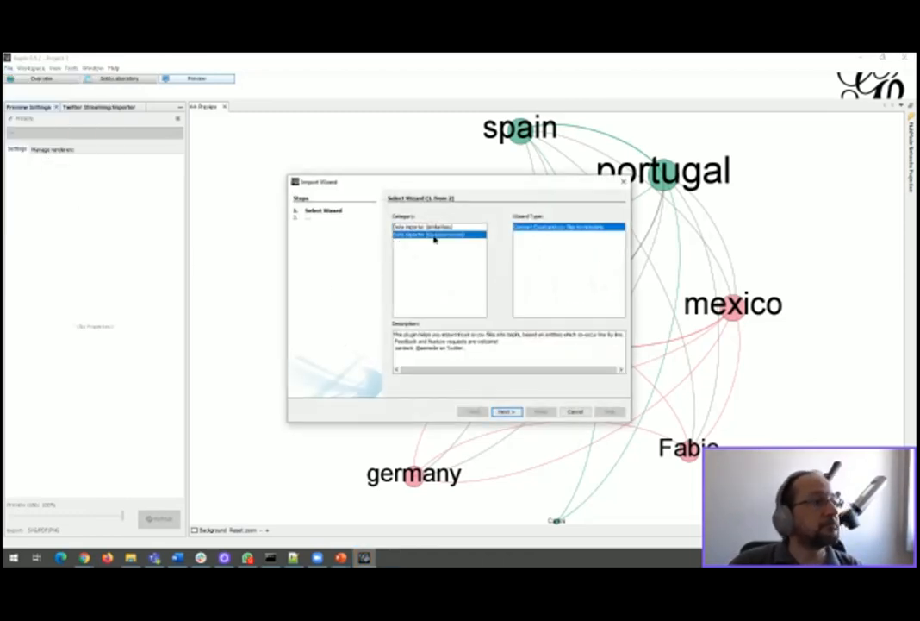
{"action": "left_click", "coordinate": [507, 412]}
{"action": "left_click", "coordinate": [420, 228]}
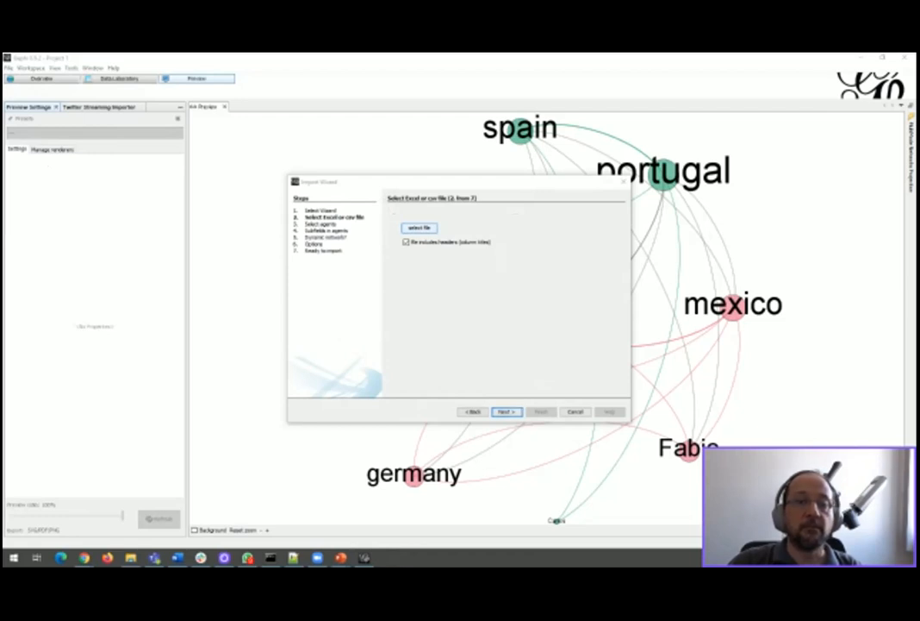
{"action": "left_click", "coordinate": [659, 362]}
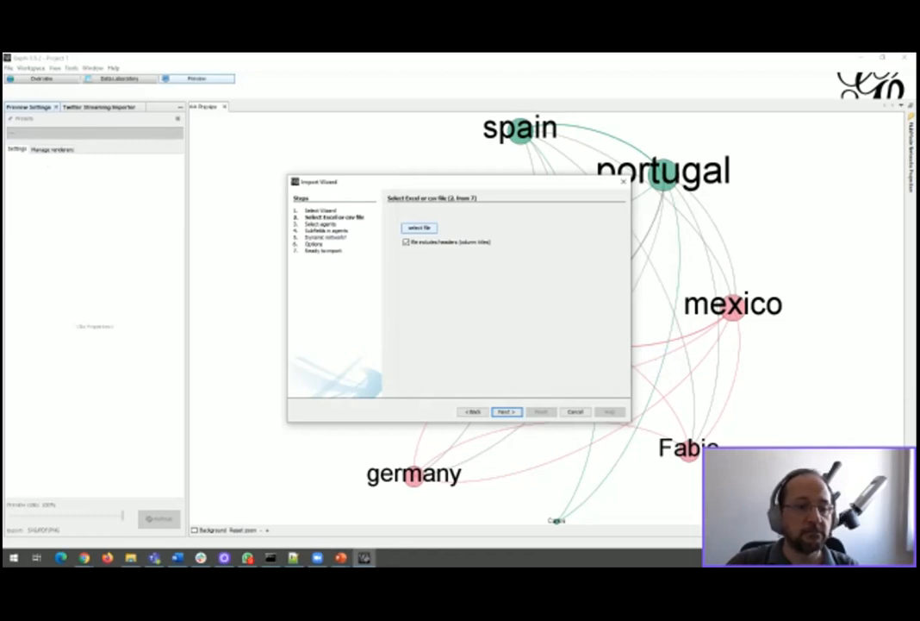
{"action": "left_click", "coordinate": [543, 284]}
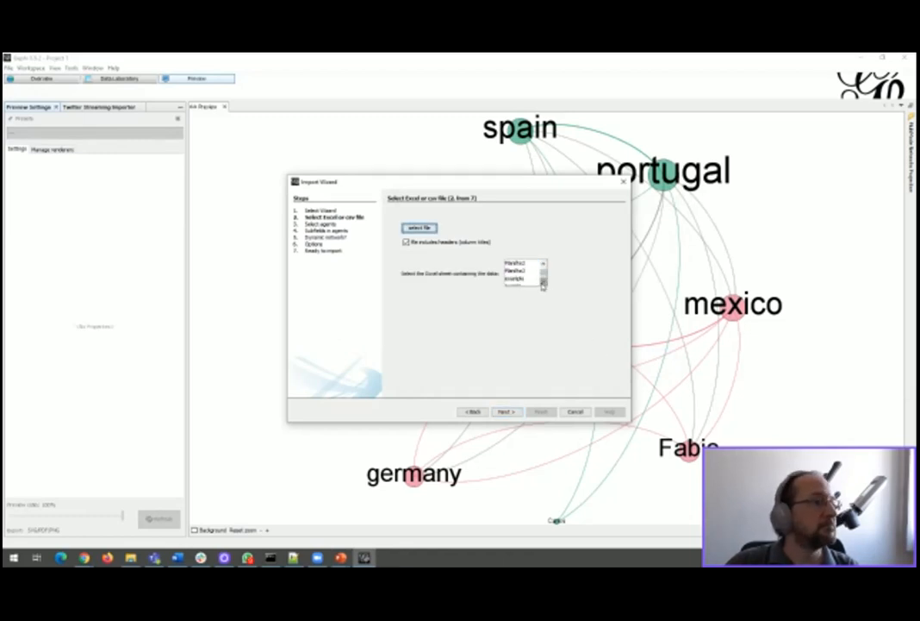
{"action": "left_click", "coordinate": [517, 283]}
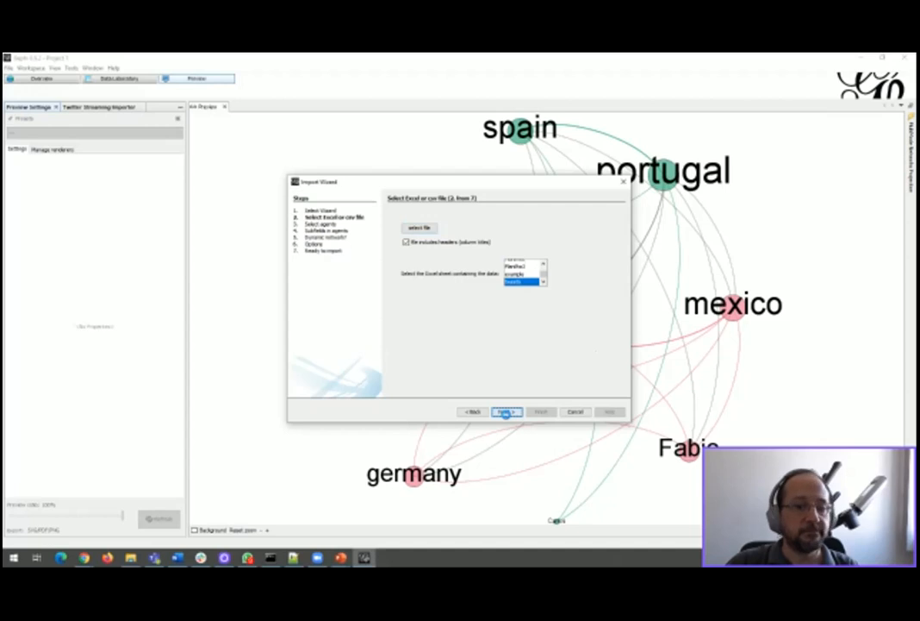
{"action": "left_click", "coordinate": [507, 412]}
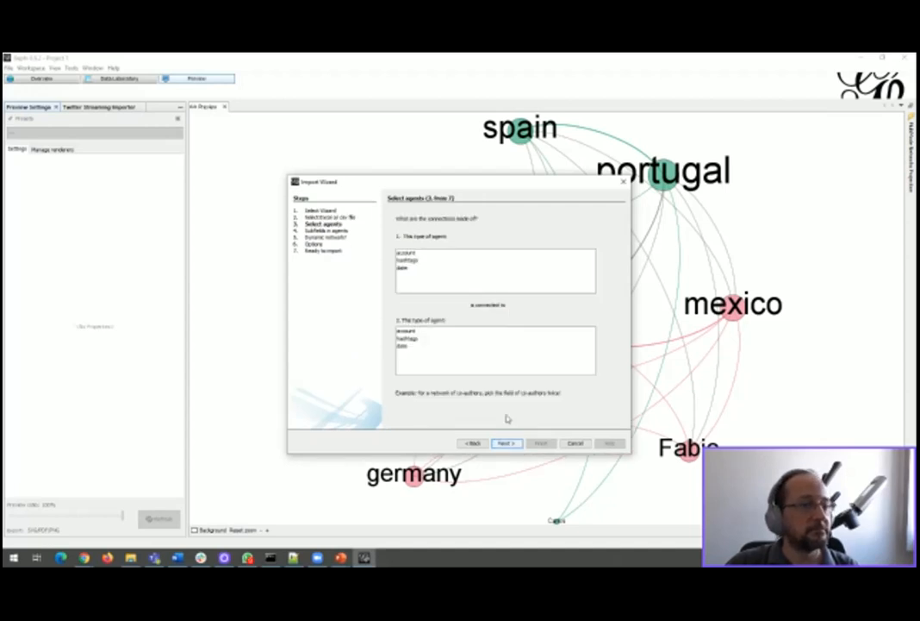
- Set account as the first agent type and hashtags as the second for the connections
{"action": "left_click", "coordinate": [412, 254]}
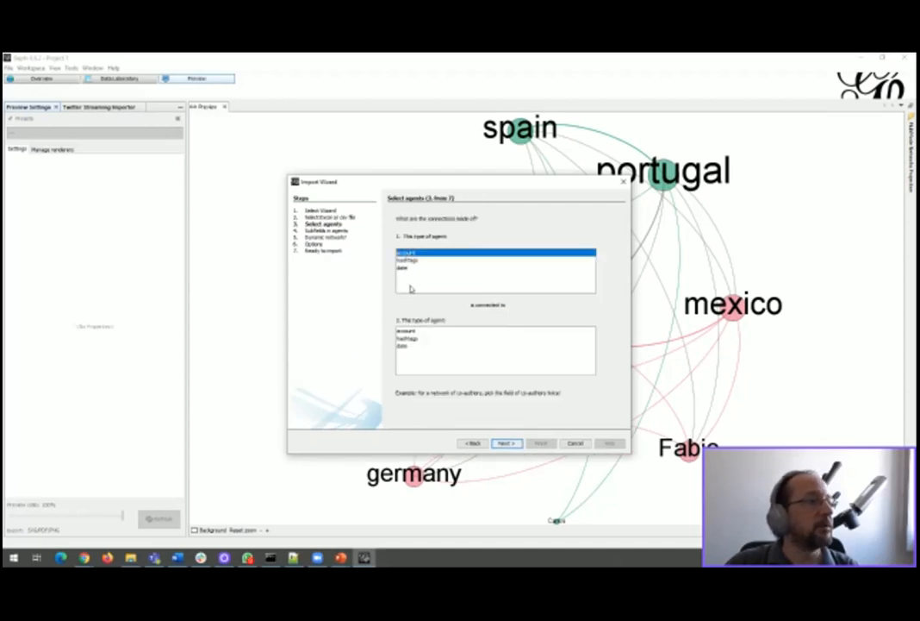
{"action": "left_click", "coordinate": [414, 338]}
{"action": "left_click", "coordinate": [505, 443]}
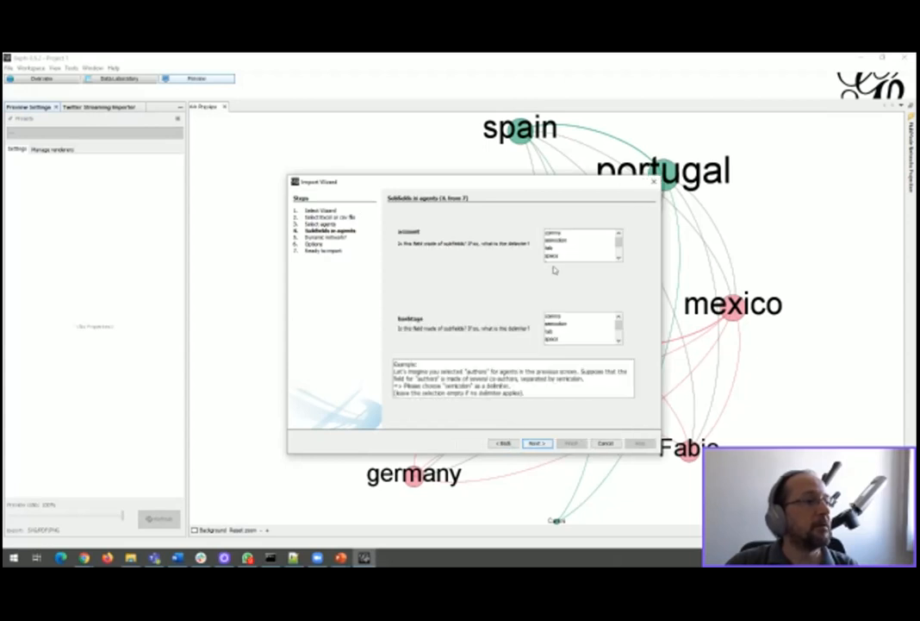
- Choose semicolon as the hashtags delimiter and date as the time field for the dynamic network
{"action": "scroll", "coordinate": [617, 327], "scroll_direction": "down", "scroll_amount": 2}
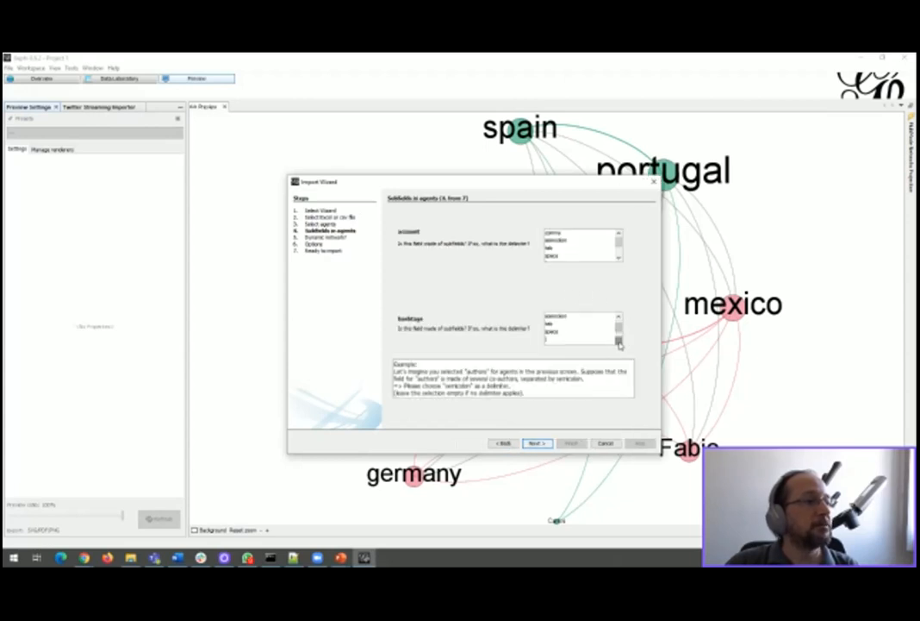
{"action": "scroll", "coordinate": [617, 317], "scroll_direction": "up", "scroll_amount": 2}
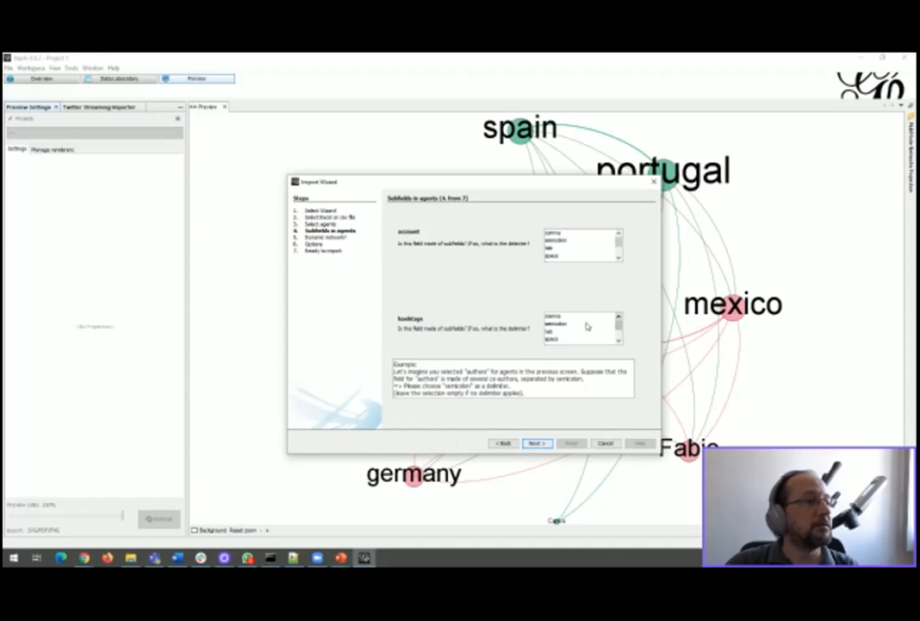
{"action": "left_click", "coordinate": [582, 323]}
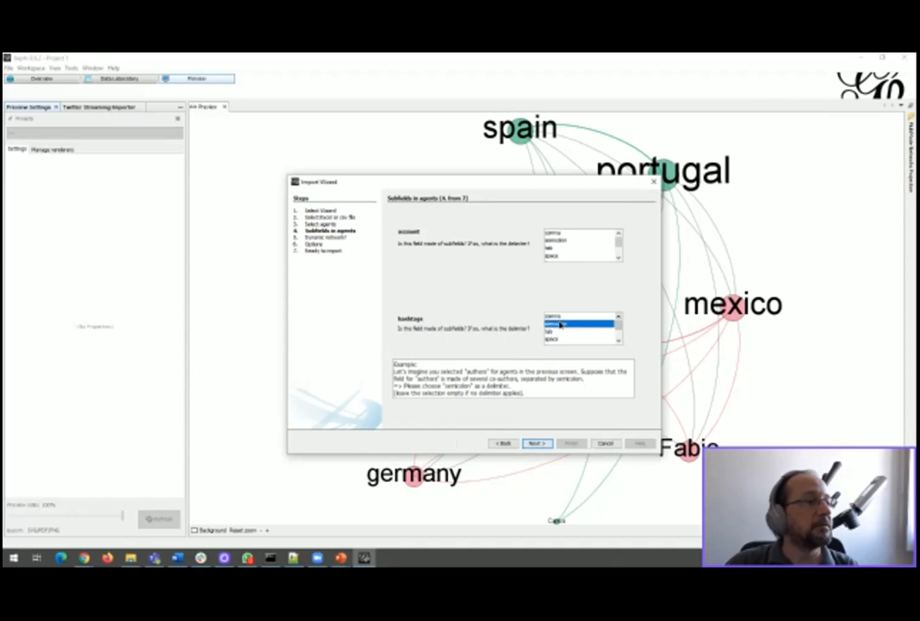
{"action": "left_click", "coordinate": [537, 443]}
{"action": "left_click", "coordinate": [607, 248]}
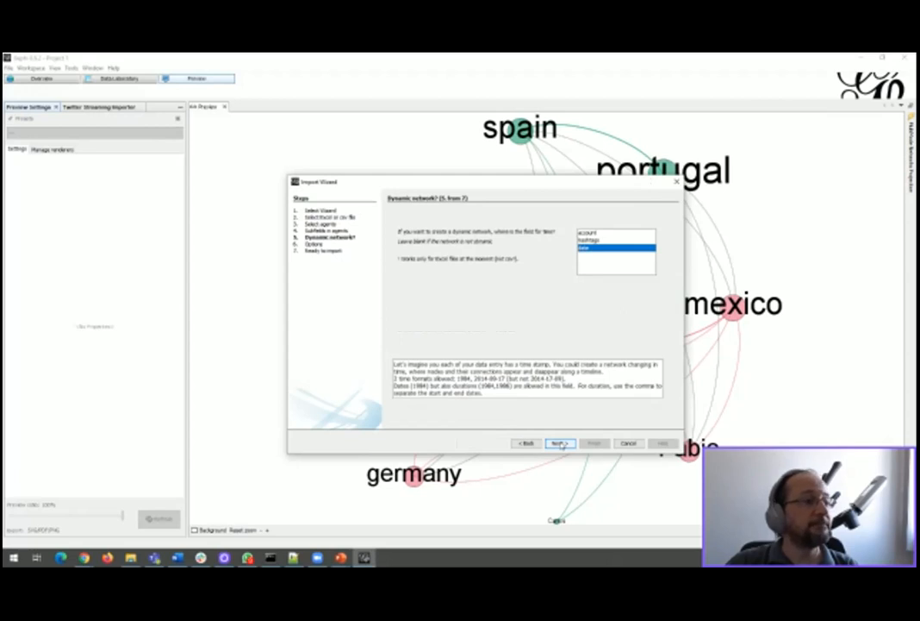
{"action": "left_click", "coordinate": [560, 443]}
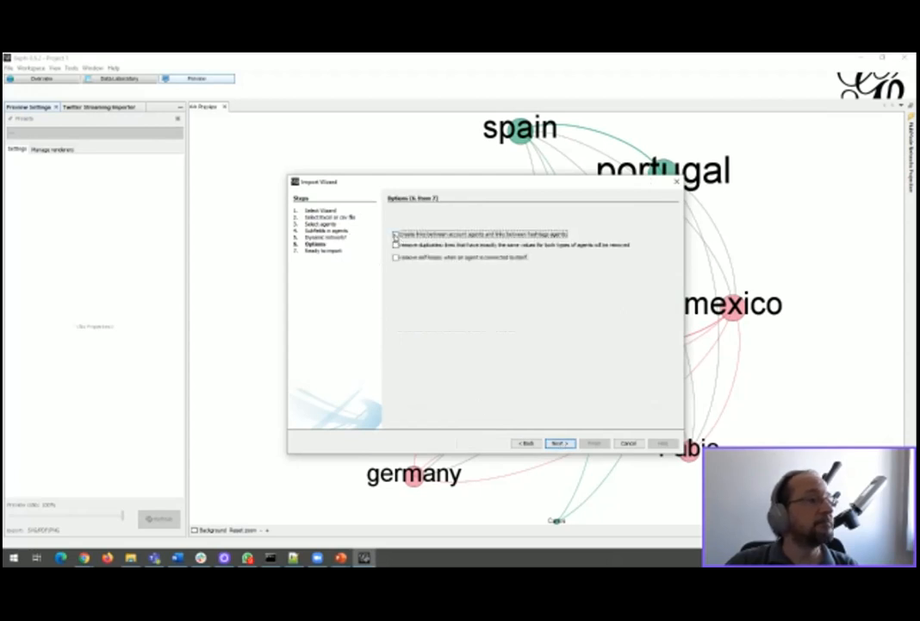
- Enable links within the account and hashtags agents, run the conversion, and accept the undirected graph into a new workspace
{"action": "left_click", "coordinate": [568, 442]}
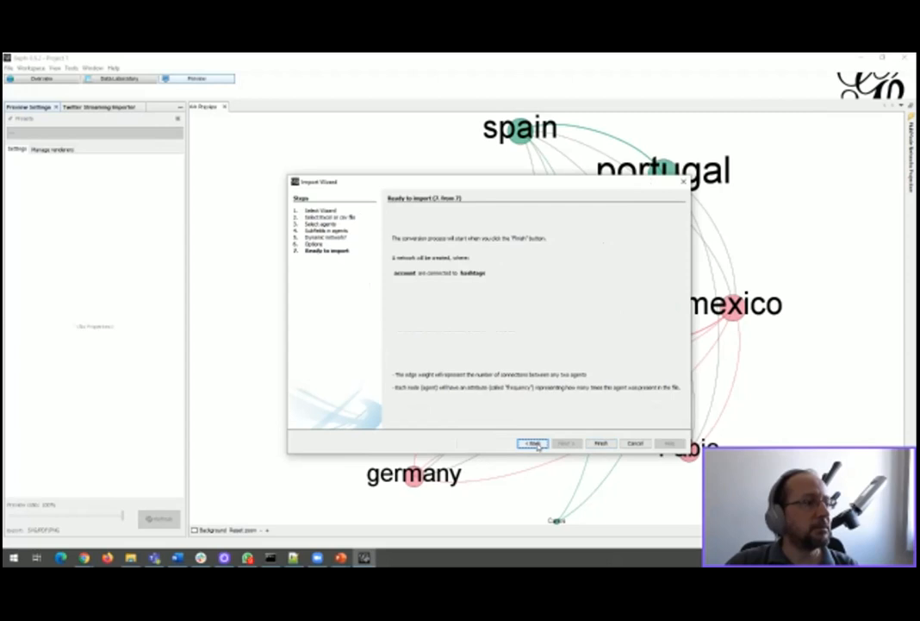
{"action": "left_click", "coordinate": [601, 442]}
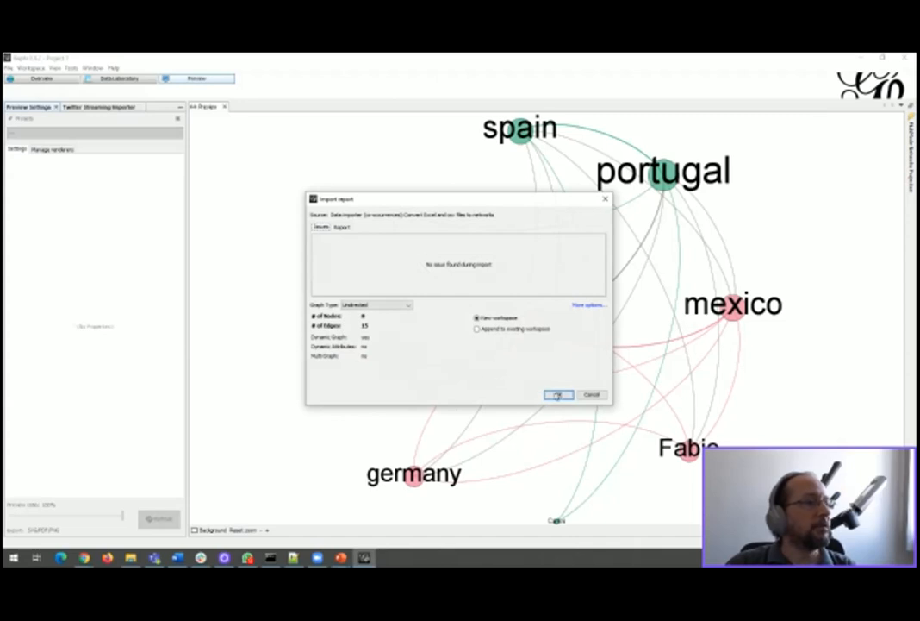
{"action": "left_click", "coordinate": [558, 395]}
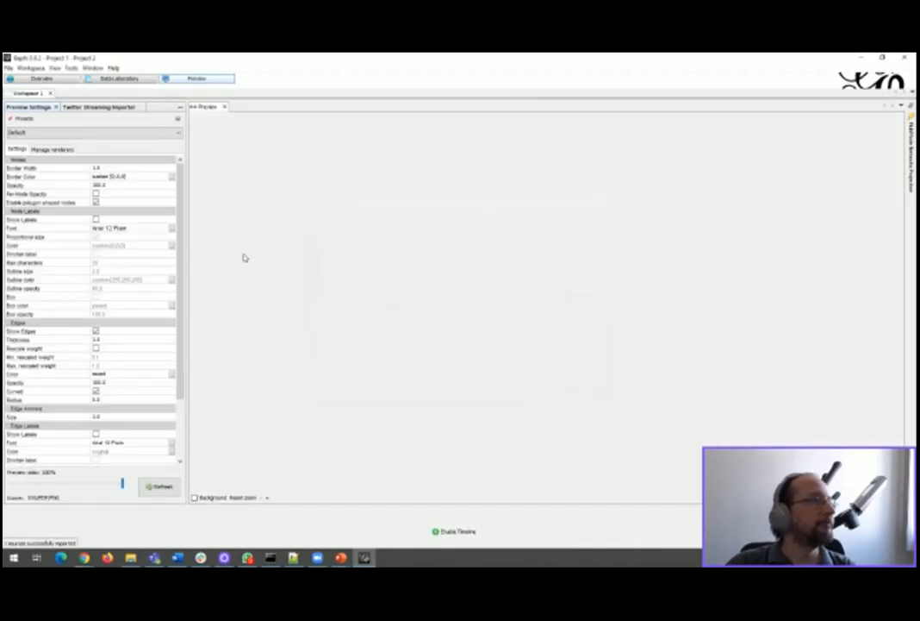
- Show the node labels on the imported graph in the overview and examine how the hashtags were separated
{"action": "left_click", "coordinate": [42, 78]}
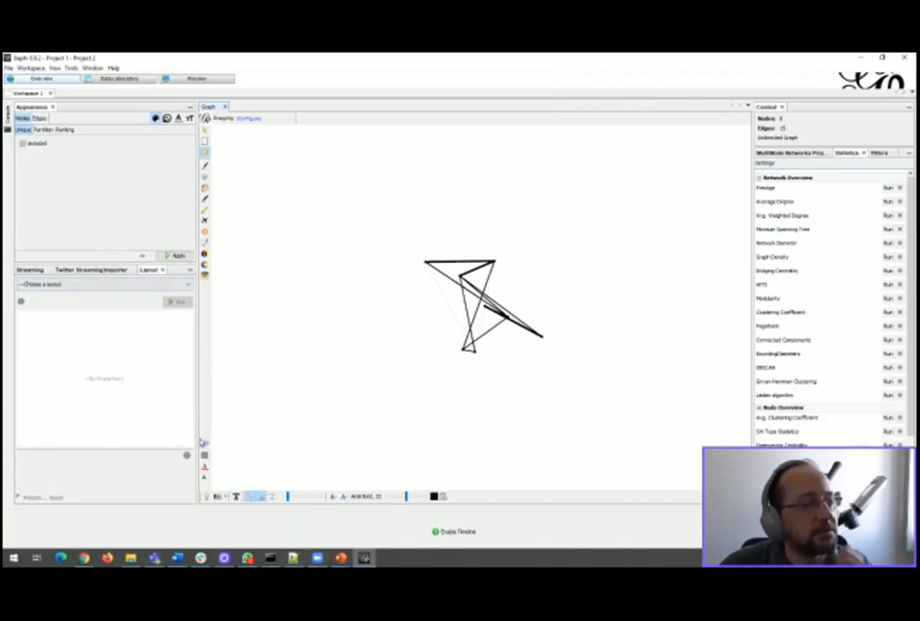
{"action": "left_click", "coordinate": [236, 497]}
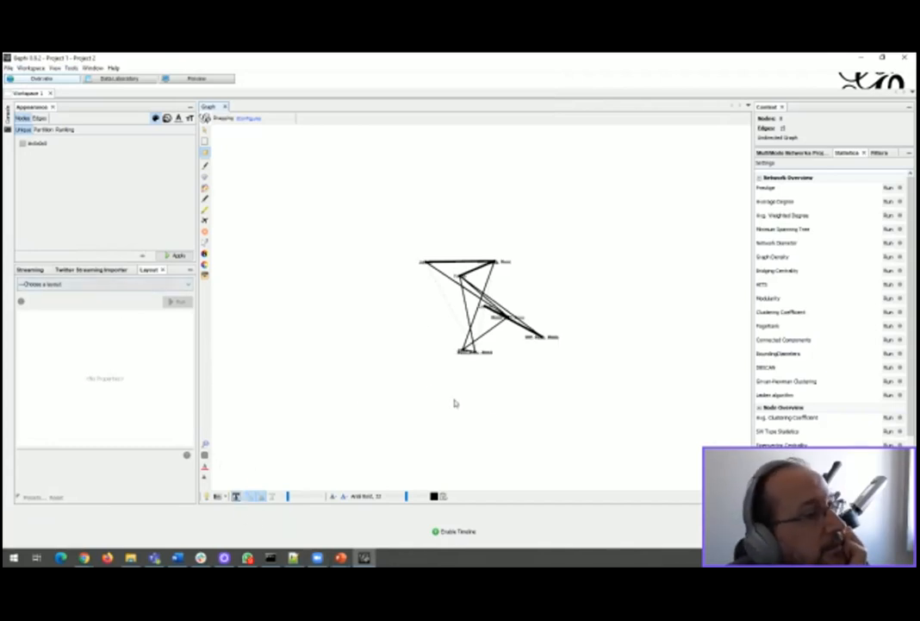
{"action": "scroll", "coordinate": [509, 411], "scroll_direction": "up", "scroll_amount": 5}
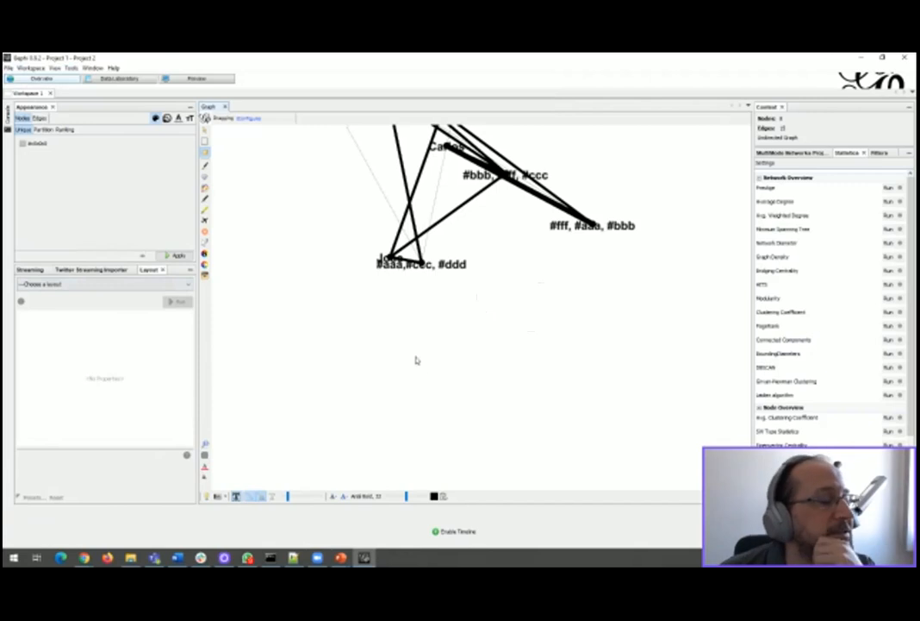
- Start another co-occurrences import of the example Excel file, keeping its headers, and select the tweets sheet
{"action": "left_click", "coordinate": [8, 68]}
{"action": "left_click", "coordinate": [74, 157]}
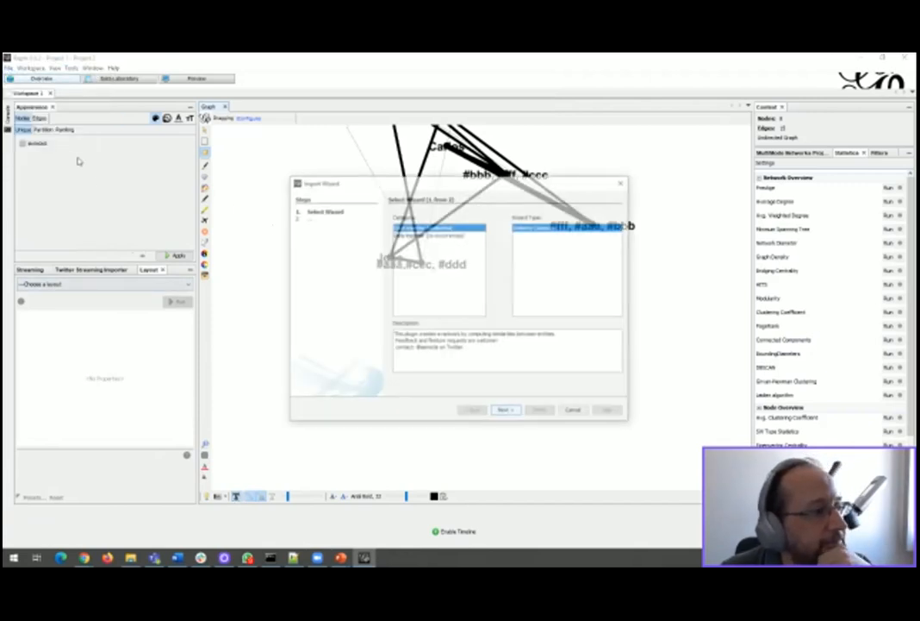
{"action": "left_click", "coordinate": [505, 412]}
{"action": "left_click", "coordinate": [419, 228]}
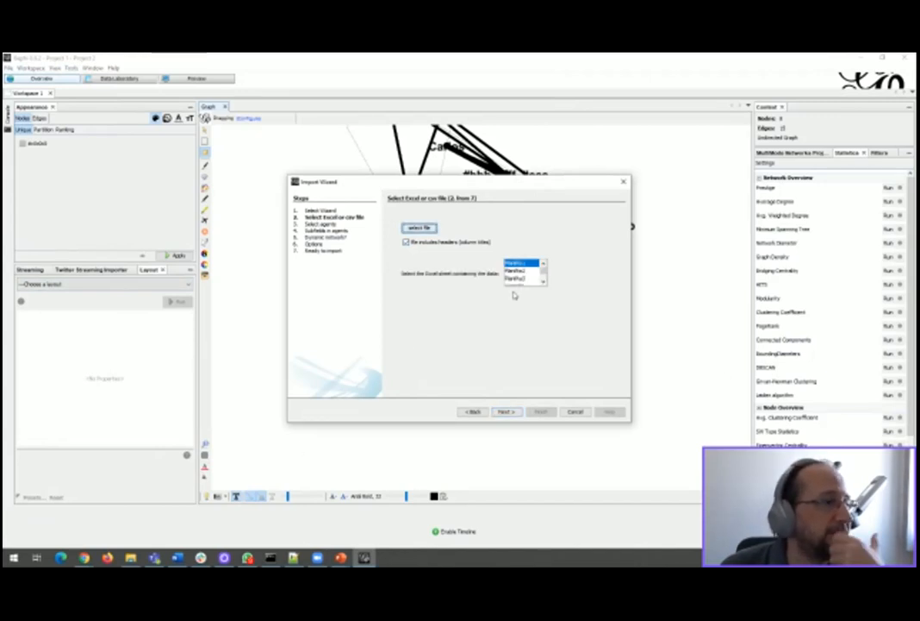
{"action": "left_click", "coordinate": [544, 285]}
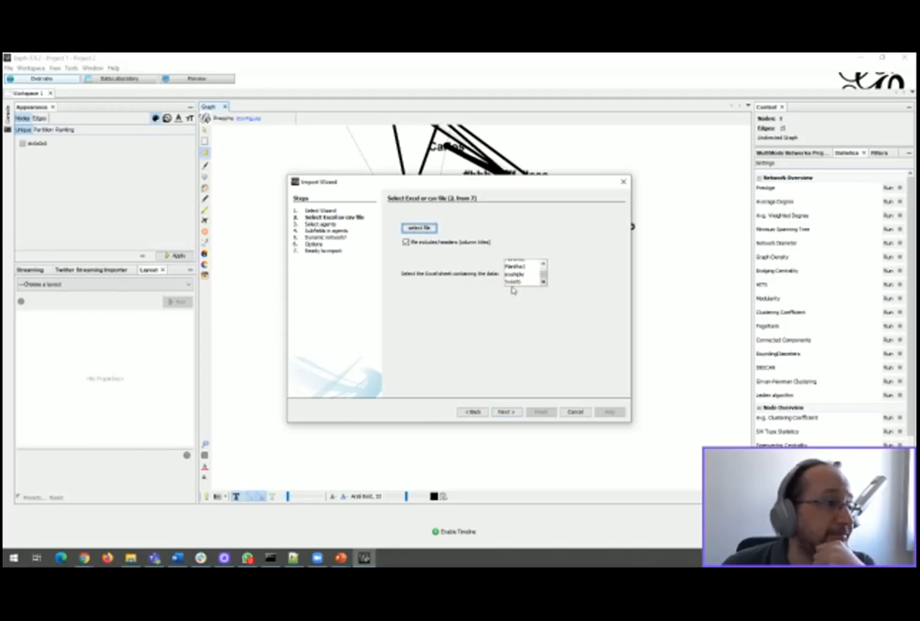
{"action": "left_click", "coordinate": [520, 282]}
{"action": "left_click", "coordinate": [505, 412]}
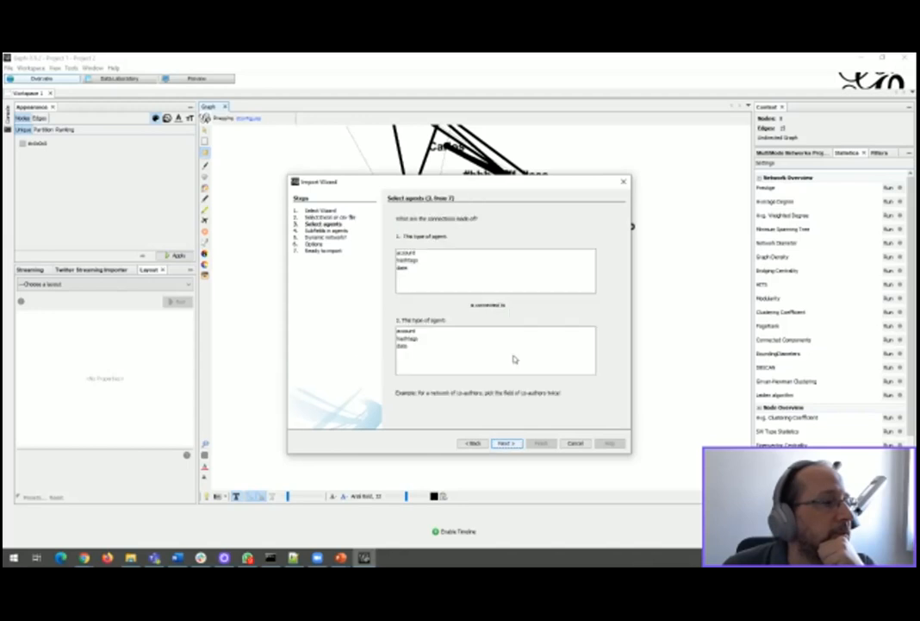
- Define the new import's connections as account agents linked to hashtags agents
{"action": "left_click", "coordinate": [410, 254]}
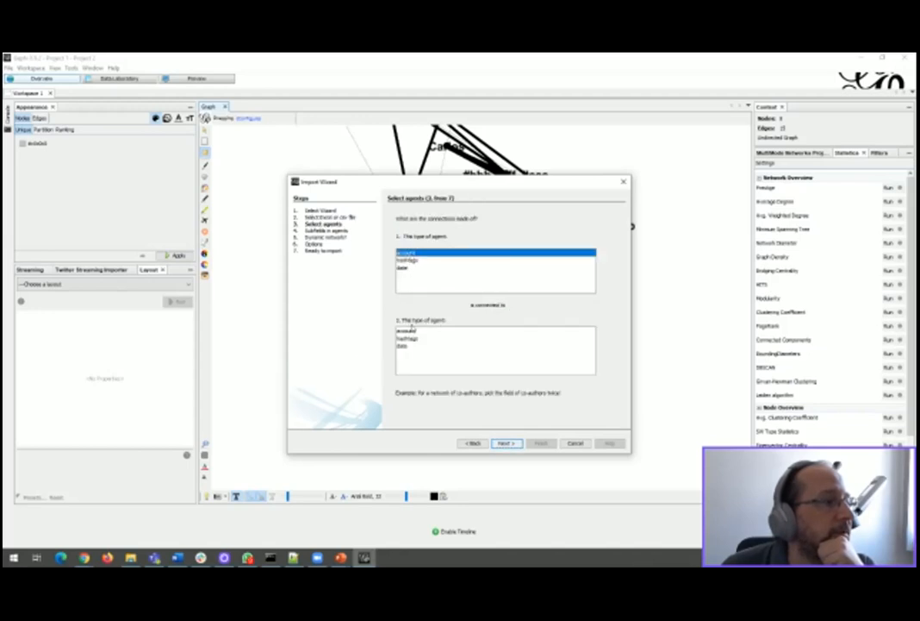
{"action": "left_click", "coordinate": [411, 339]}
{"action": "left_click", "coordinate": [507, 443]}
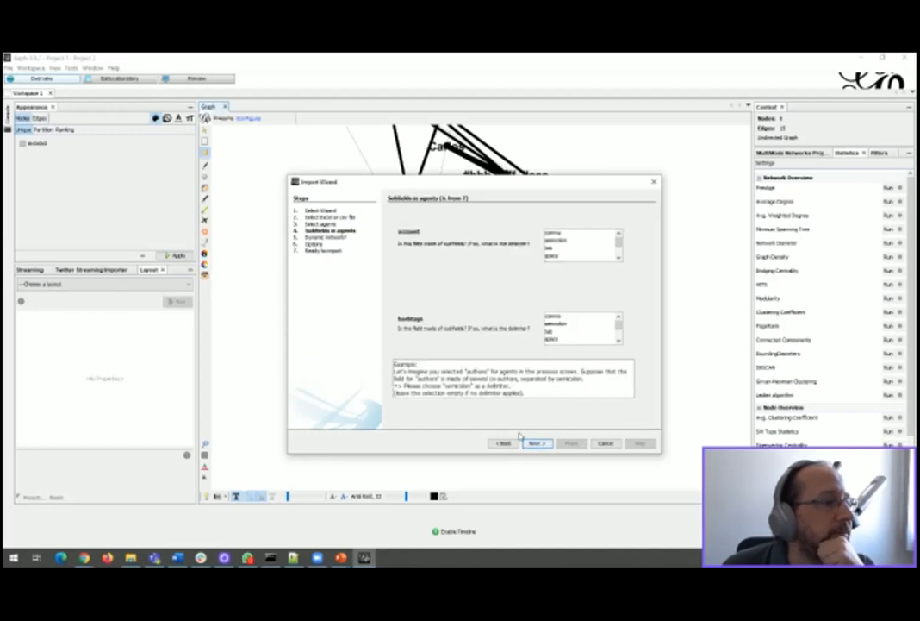
- Split the hashtags field by semicolon and use the date field as the time source for a dynamic network
{"action": "left_click", "coordinate": [559, 325]}
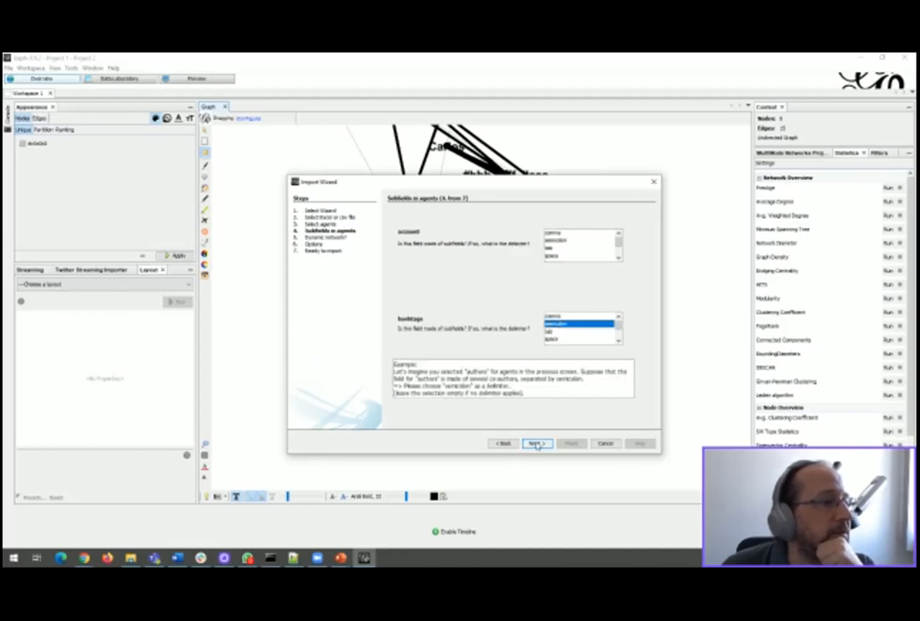
{"action": "left_click", "coordinate": [537, 443]}
{"action": "left_click", "coordinate": [527, 443]}
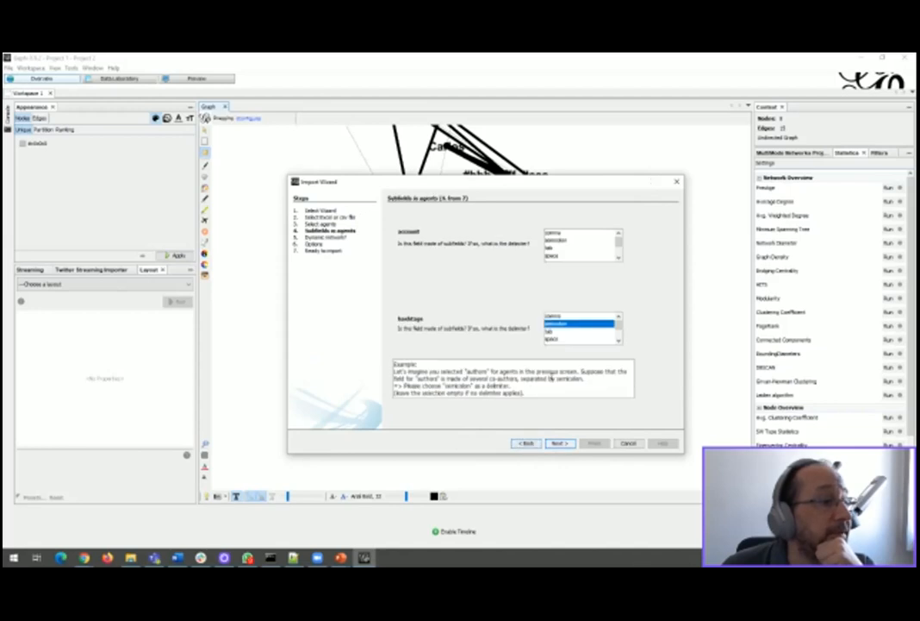
{"action": "left_click", "coordinate": [559, 443]}
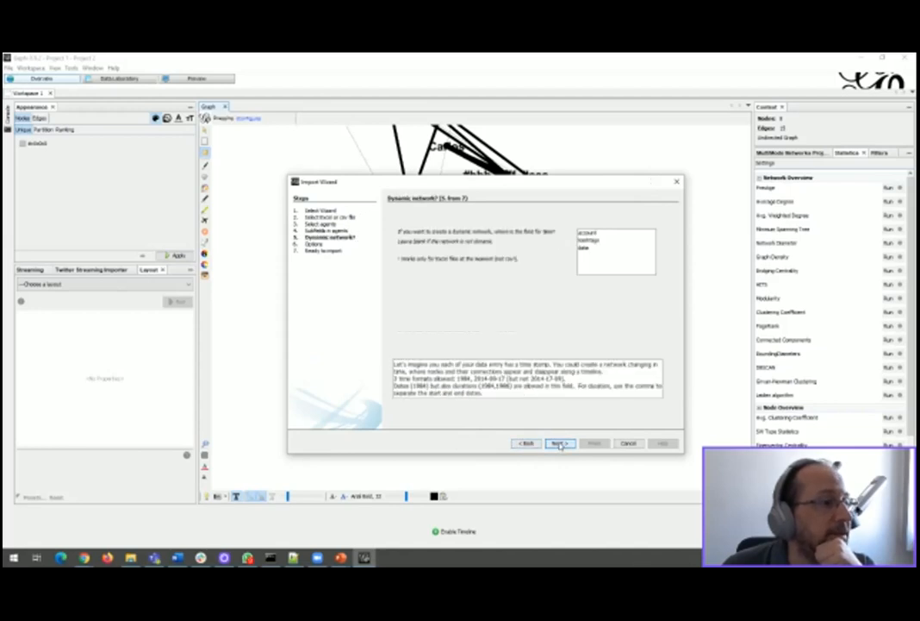
{"action": "left_click", "coordinate": [585, 249]}
{"action": "left_click", "coordinate": [560, 443]}
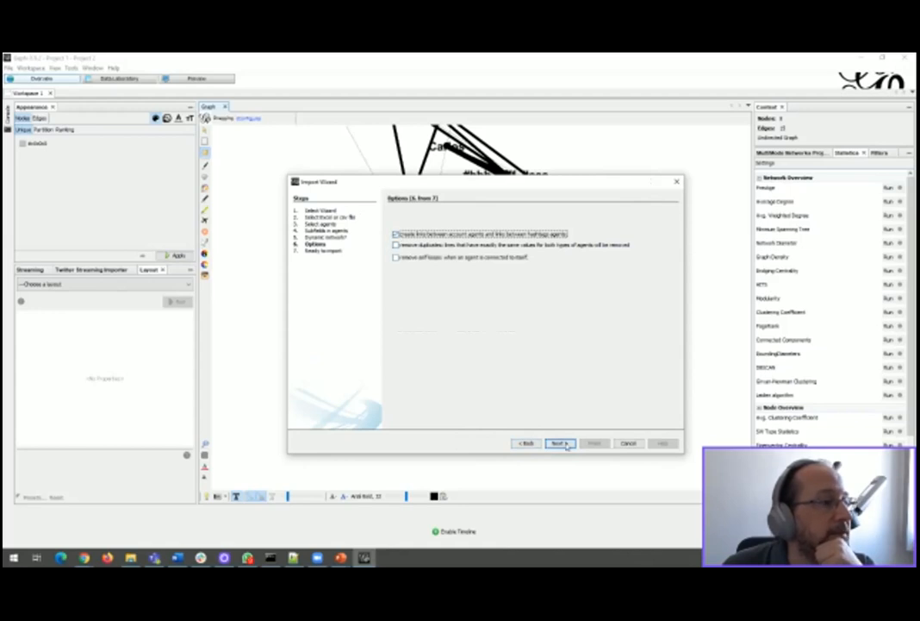
- Run the conversion with links within the account and hashtags agents, and accept the undirected dynamic graph into a new workspace
{"action": "left_click", "coordinate": [559, 443]}
{"action": "left_click", "coordinate": [602, 444]}
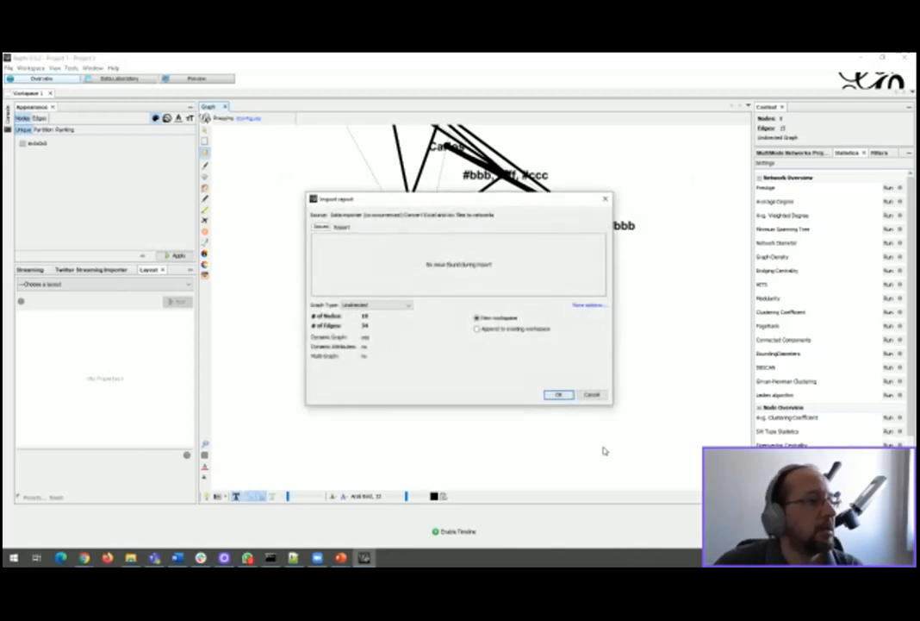
{"action": "left_click", "coordinate": [557, 395]}
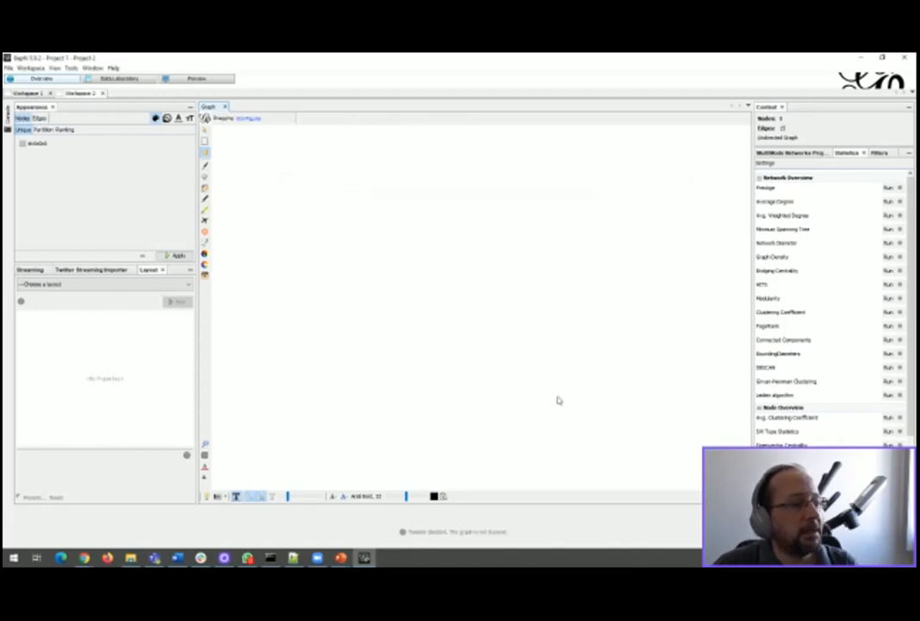
- Run the Fruchterman Reingold layout on the imported dynamic graph
{"action": "left_click", "coordinate": [75, 284]}
{"action": "scroll", "coordinate": [108, 328], "scroll_direction": "down", "scroll_amount": 3}
{"action": "left_click", "coordinate": [110, 325]}
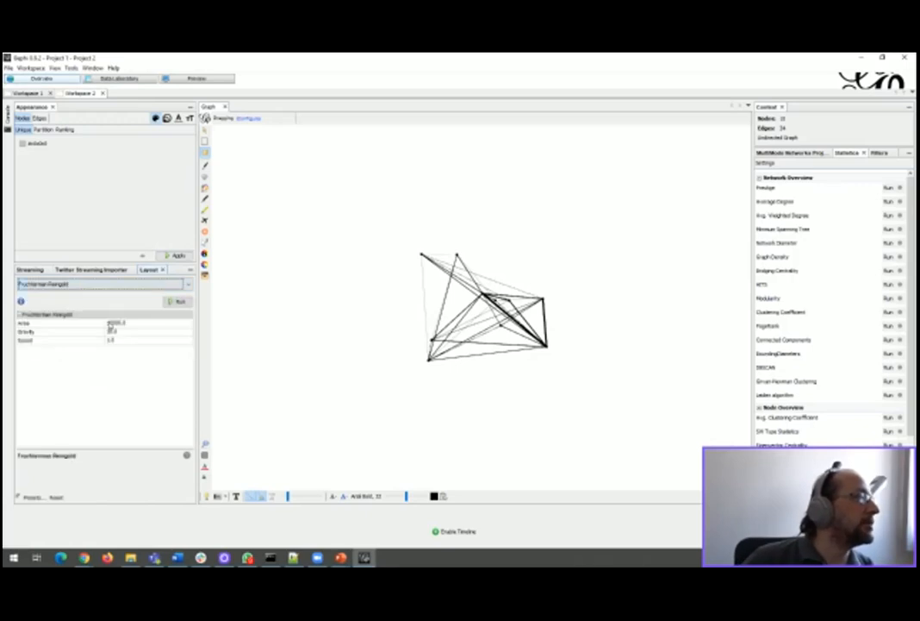
{"action": "left_click", "coordinate": [176, 302]}
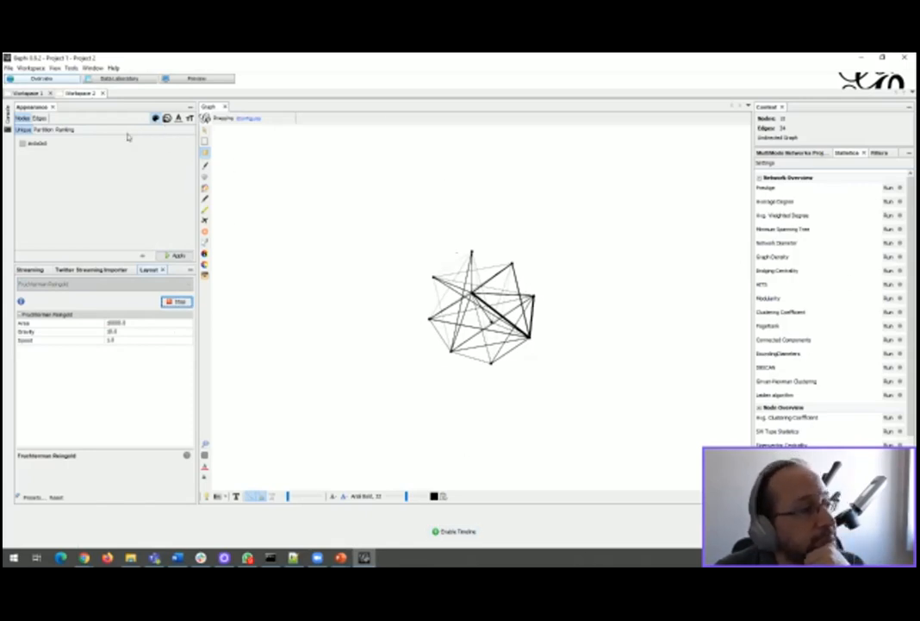
- Choose Type as the partition attribute for colouring the nodes
{"action": "left_click", "coordinate": [43, 129]}
{"action": "left_click", "coordinate": [52, 141]}
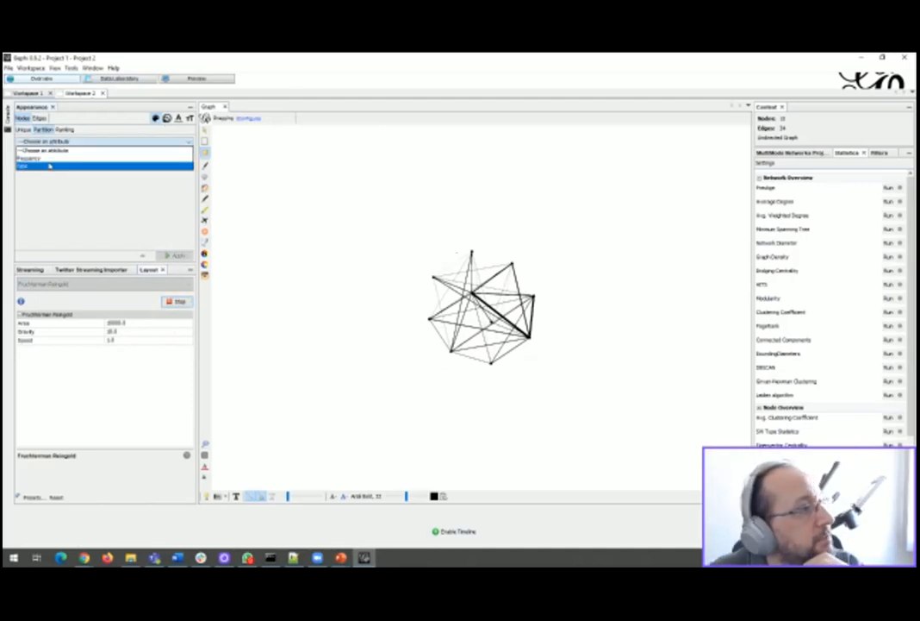
{"action": "left_click", "coordinate": [49, 165]}
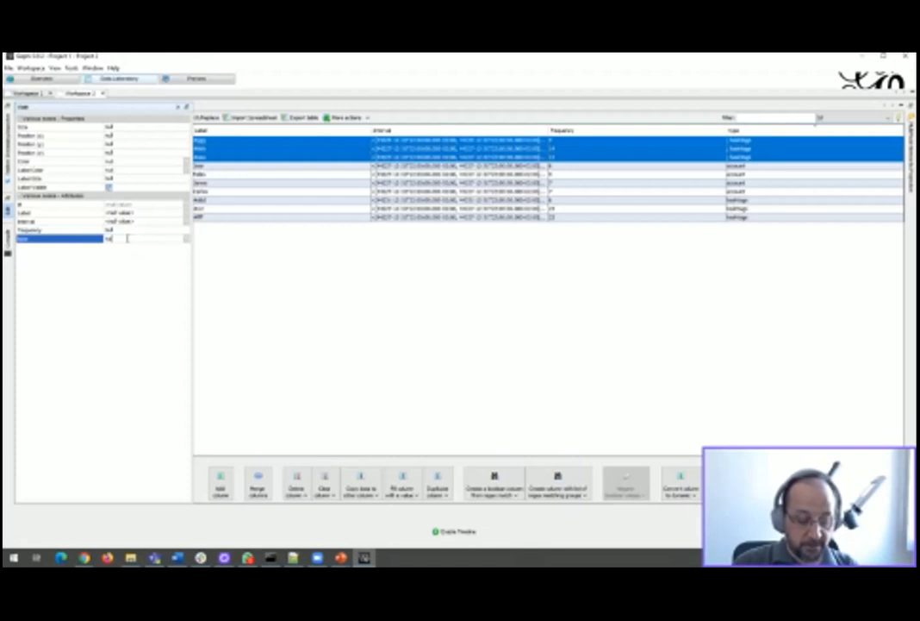
- Set the type of the three selected nodes to hashtags, and colour the nodes by type in the overview
{"action": "type", "text": "shta"}
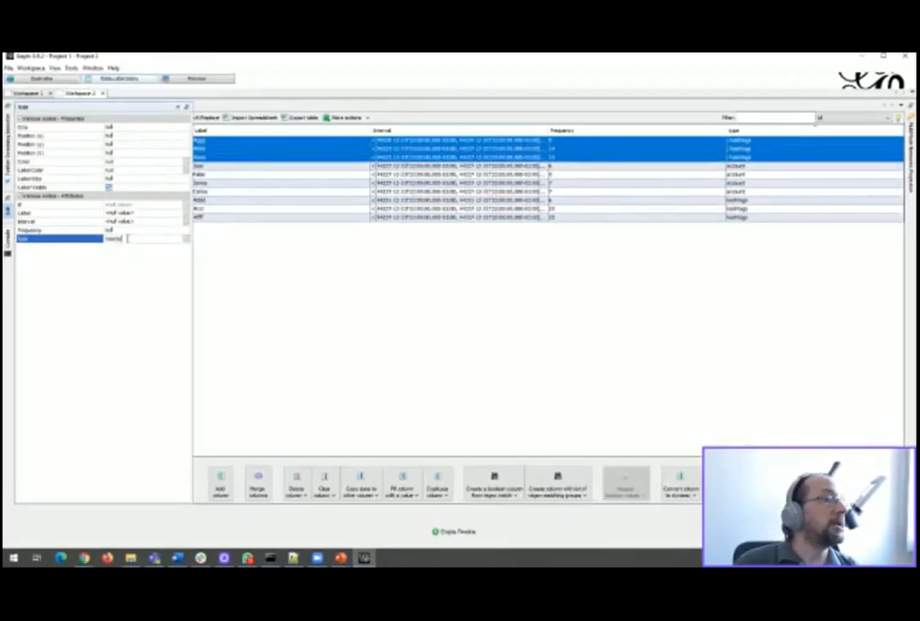
{"action": "type", "text": "gs"}
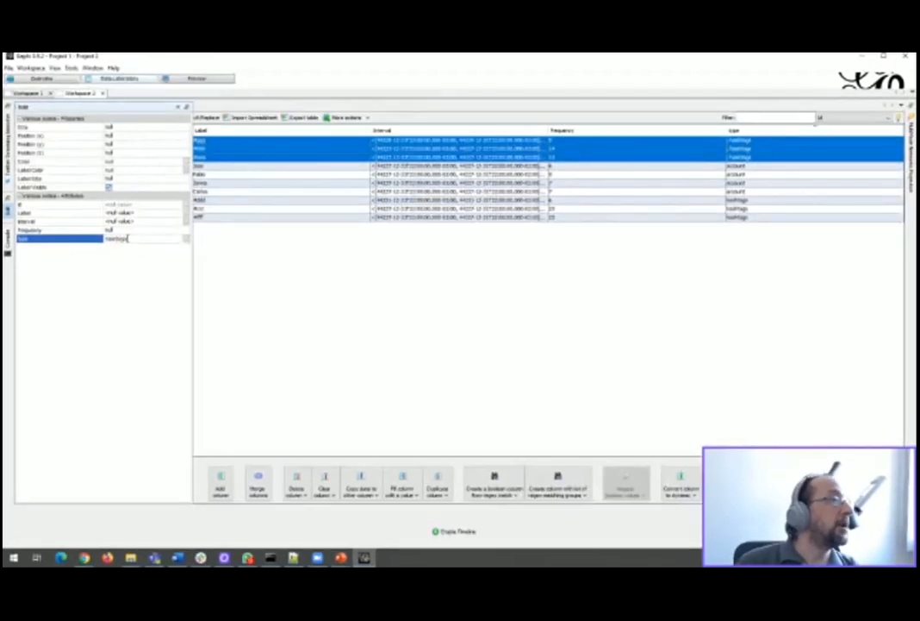
{"action": "key", "text": "Return"}
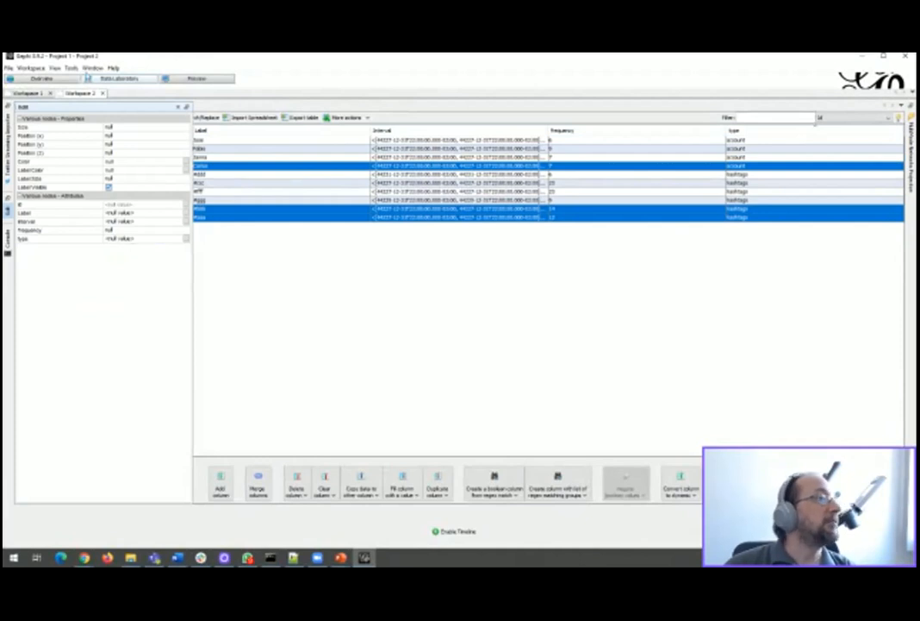
{"action": "left_click", "coordinate": [43, 78]}
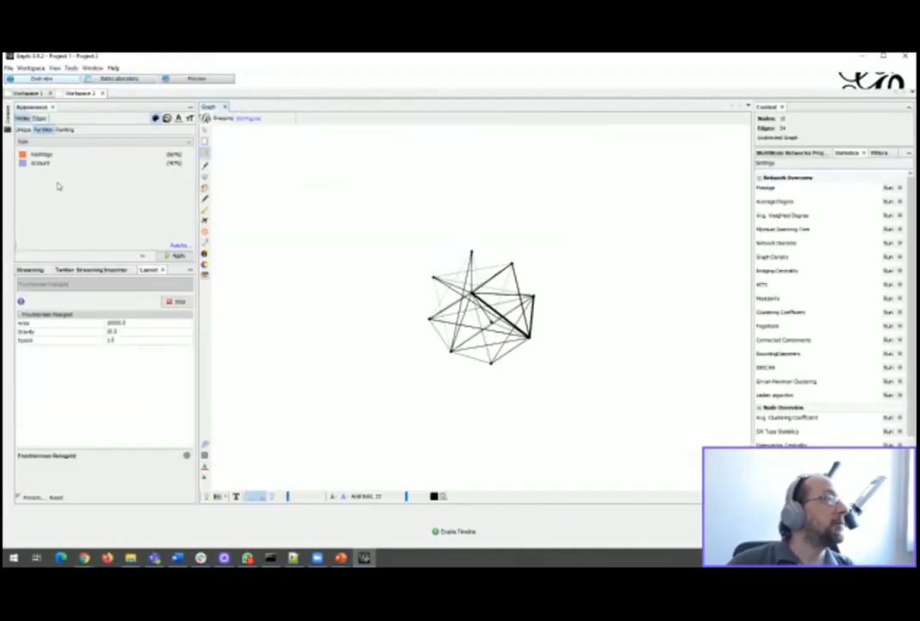
{"action": "left_click", "coordinate": [176, 256]}
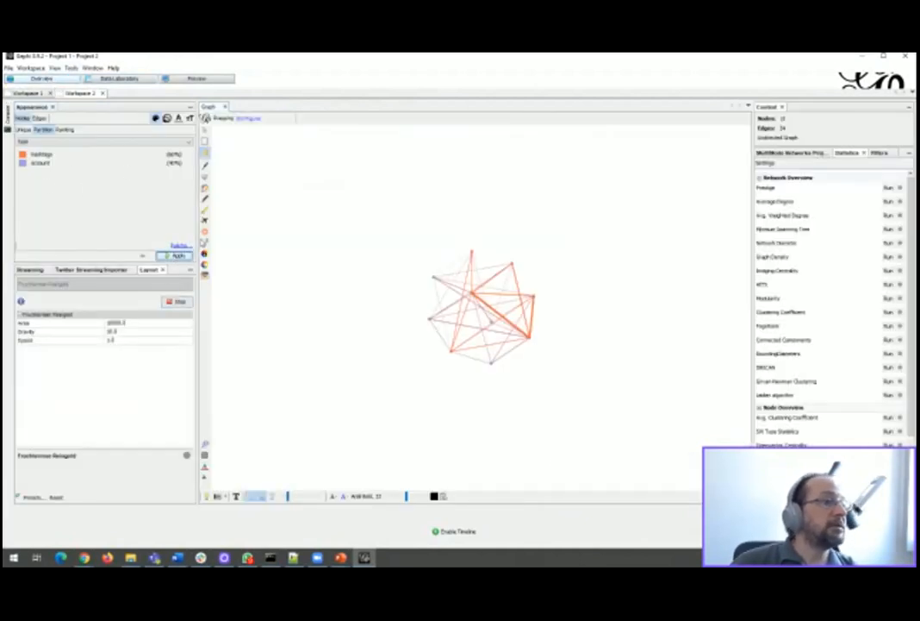
- Size the nodes by degree ranking and show their labels in the graph
{"action": "left_click", "coordinate": [167, 119]}
{"action": "left_click", "coordinate": [42, 129]}
{"action": "left_click", "coordinate": [52, 142]}
{"action": "left_click", "coordinate": [48, 160]}
{"action": "left_click", "coordinate": [175, 256]}
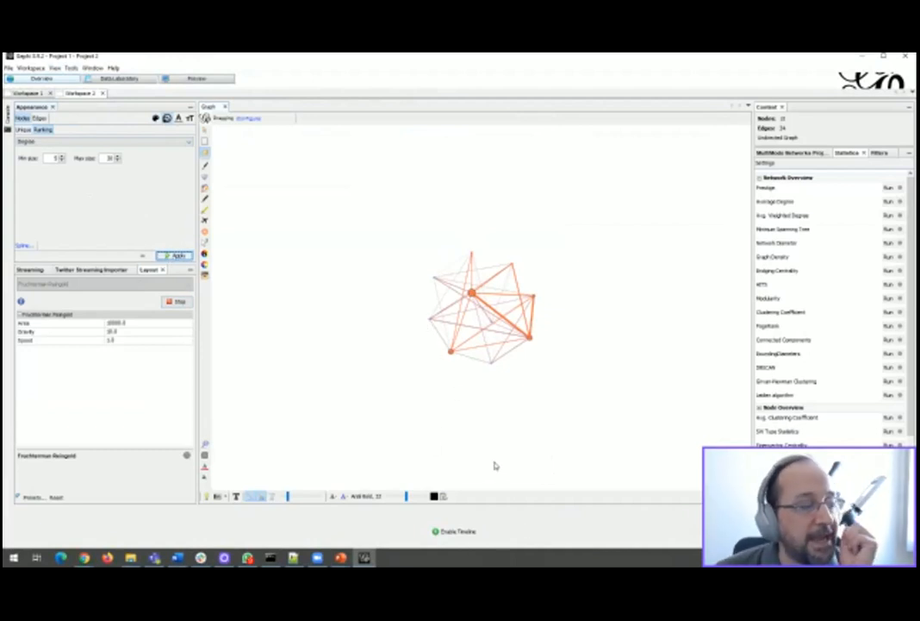
{"action": "left_click", "coordinate": [236, 496]}
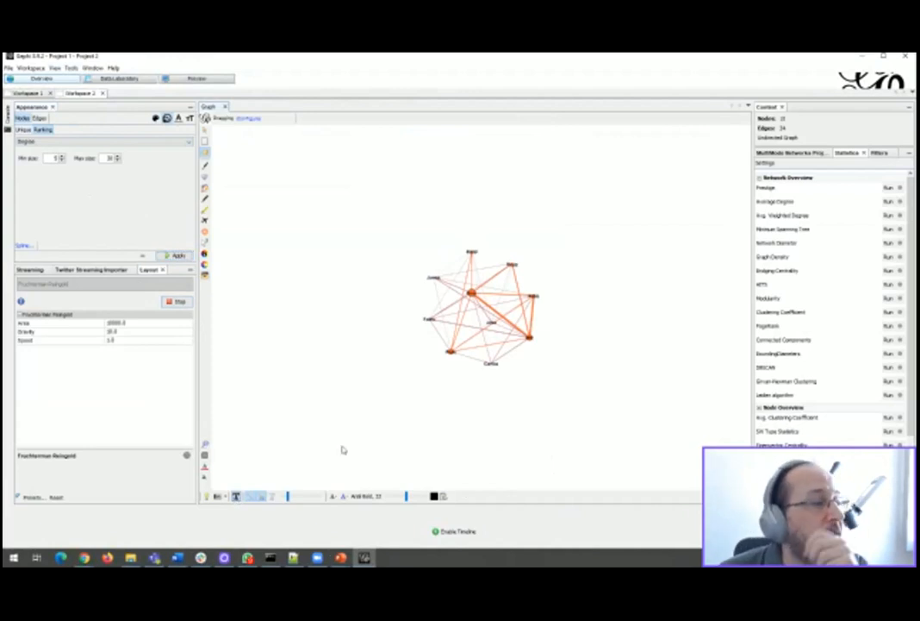
{"action": "scroll", "coordinate": [370, 419], "scroll_direction": "up", "scroll_amount": 2}
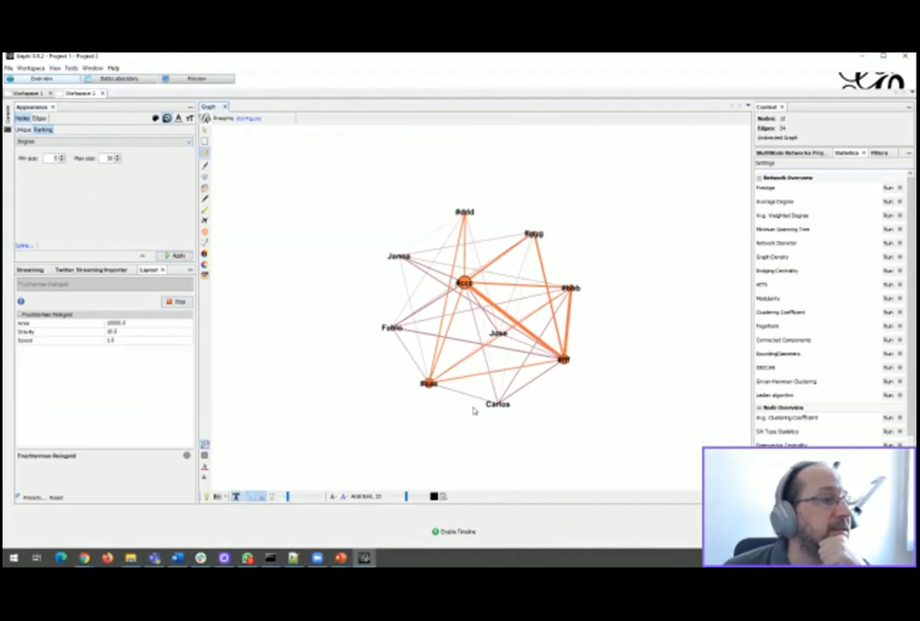
- Enable the timeline, narrow its window to the first months of 44228, and play the animation until it is stopped
{"action": "left_click", "coordinate": [454, 531]}
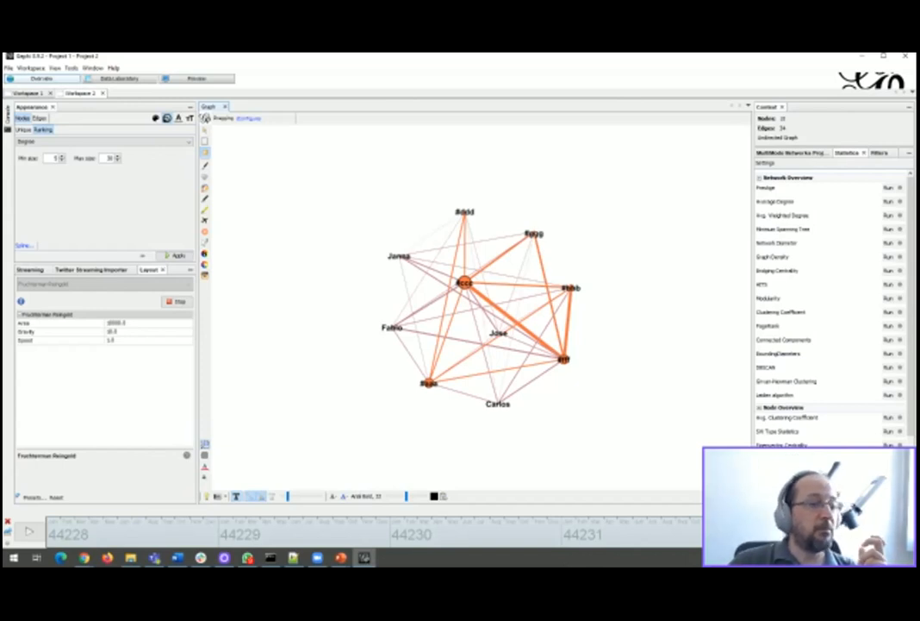
{"action": "left_click_drag", "start_coordinate": [698, 521], "coordinate": [93, 516]}
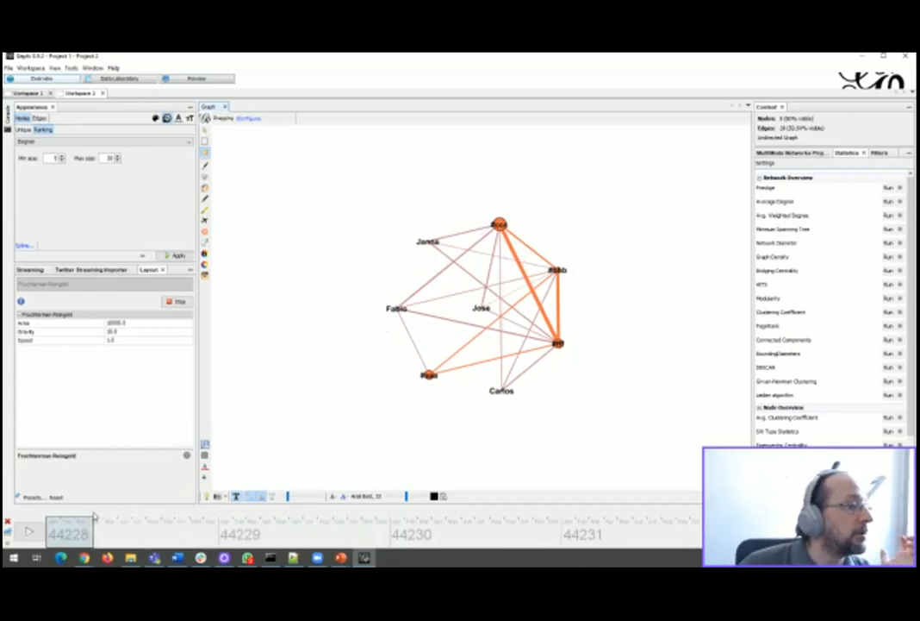
{"action": "left_click", "coordinate": [32, 532]}
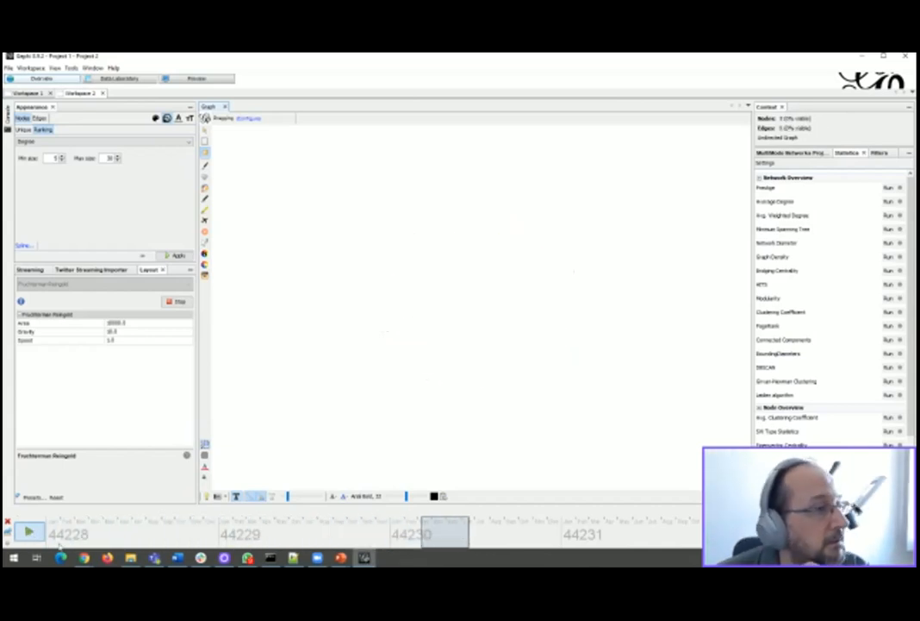
{"action": "left_click", "coordinate": [32, 533]}
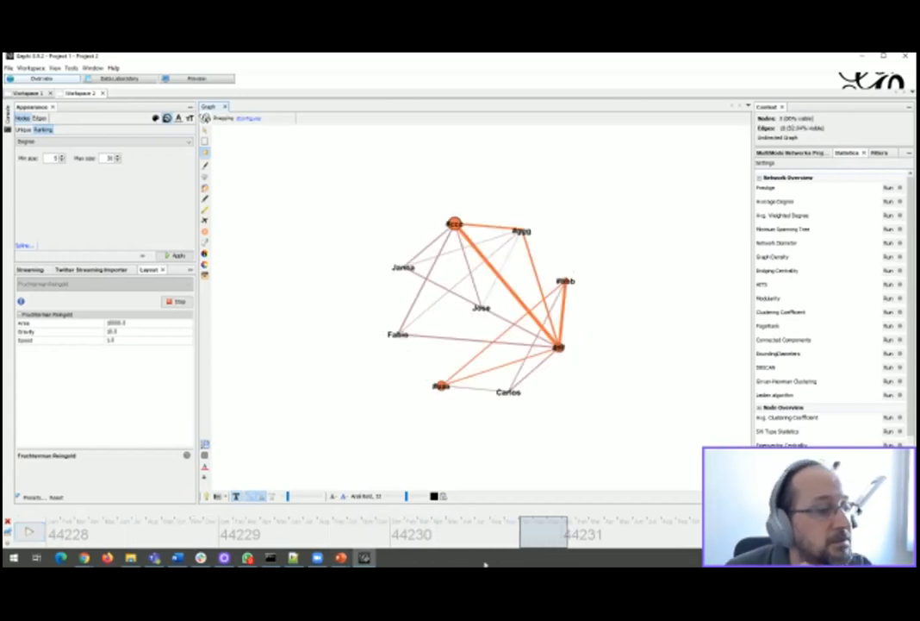
- Resize the timeline window to span the whole of 44228 and play the network's evolution again
{"action": "left_click_drag", "start_coordinate": [520, 539], "coordinate": [47, 535]}
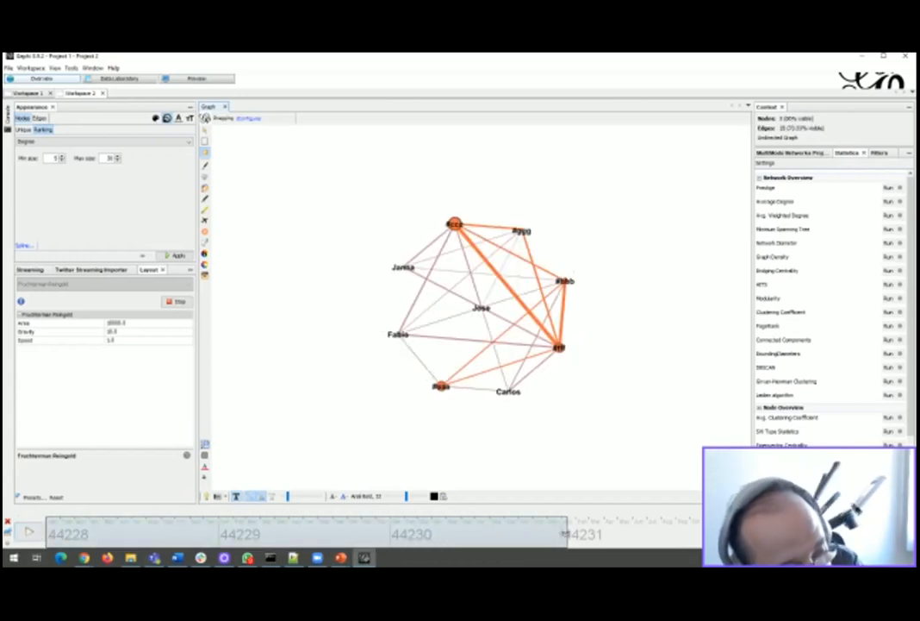
{"action": "left_click_drag", "start_coordinate": [571, 538], "coordinate": [219, 536]}
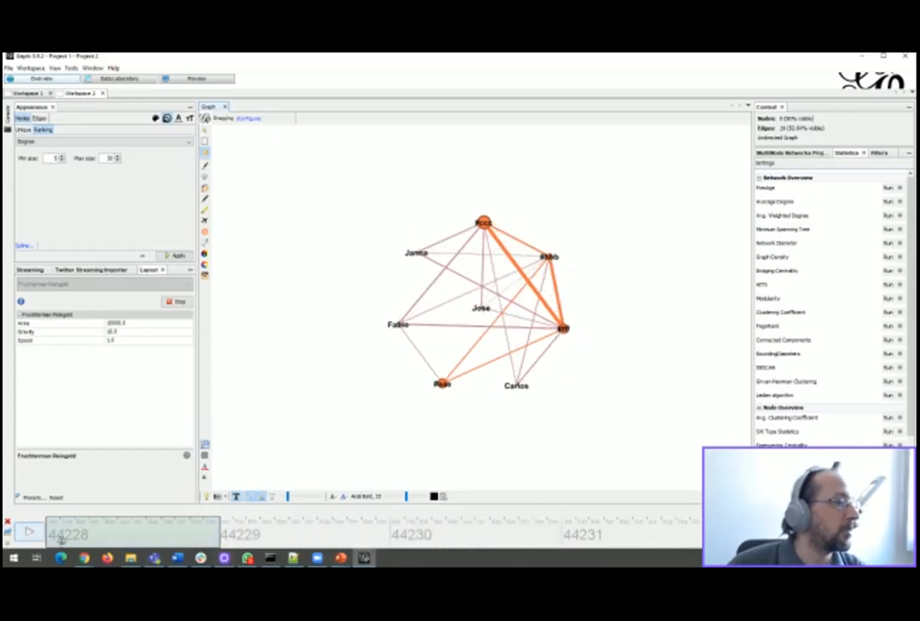
{"action": "left_click", "coordinate": [28, 535]}
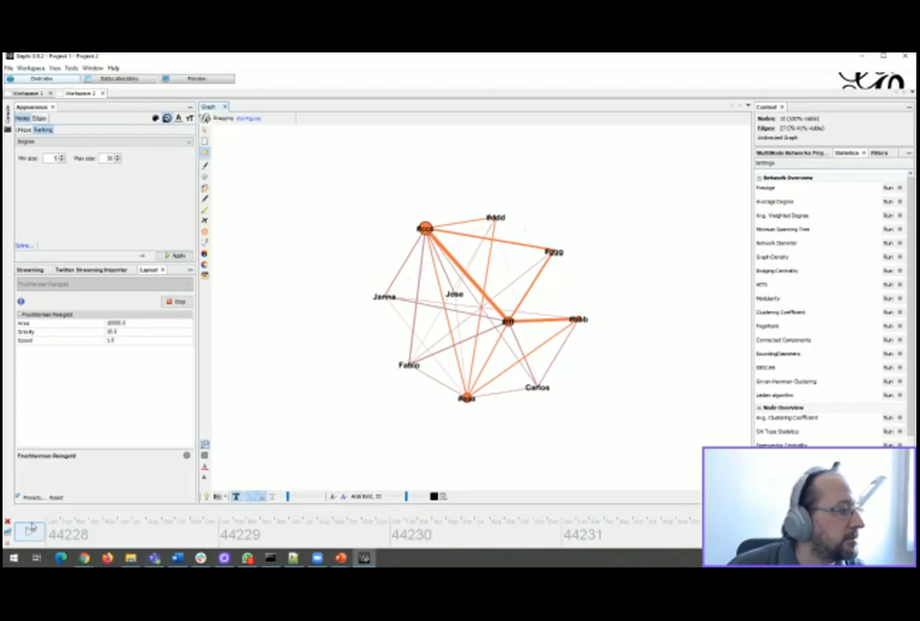
{"action": "left_click", "coordinate": [29, 532]}
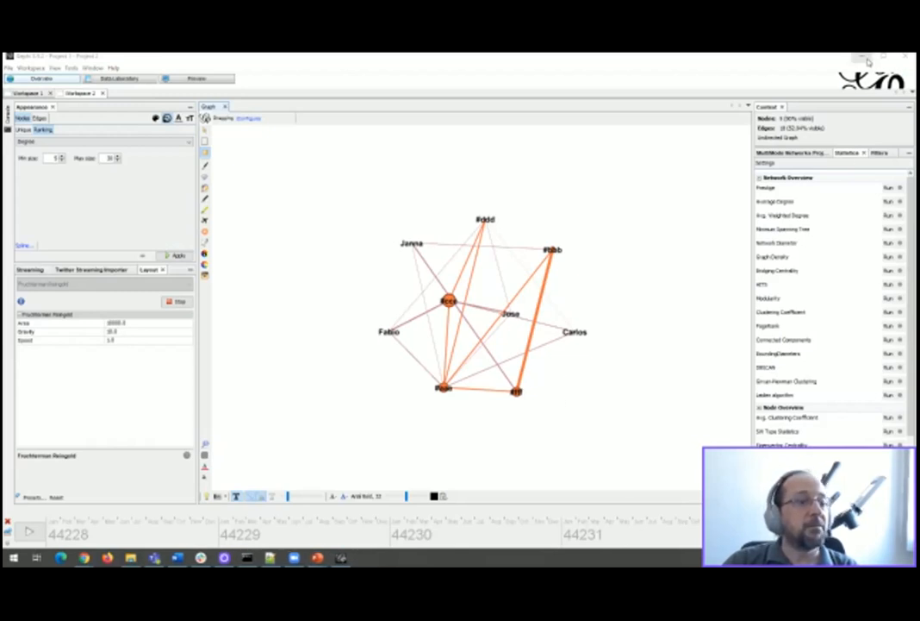
- Cancel the running Fruchterman Reingold task and minimise Gephi to return to the presentation slides
{"action": "left_click", "coordinate": [898, 544]}
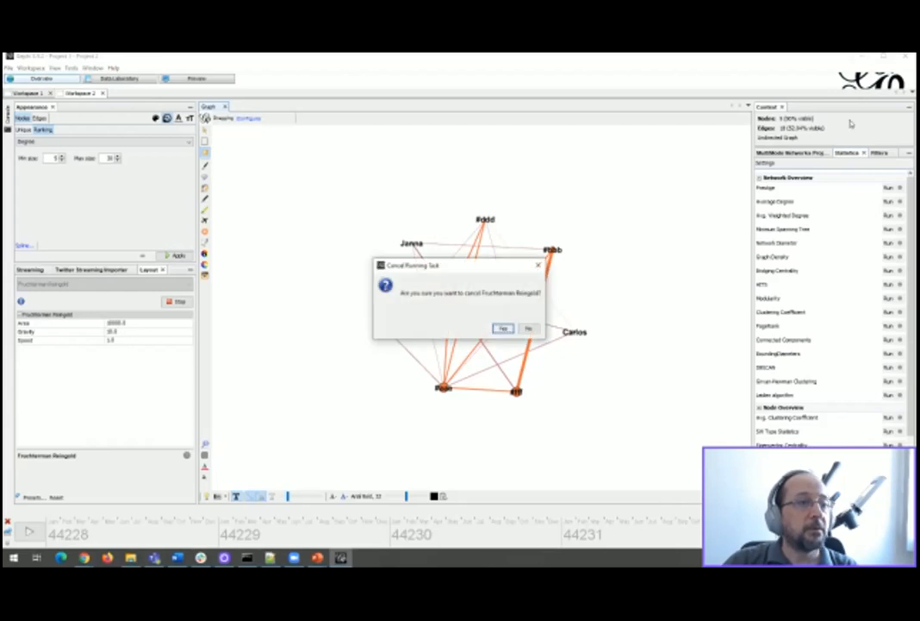
{"action": "left_click", "coordinate": [505, 330]}
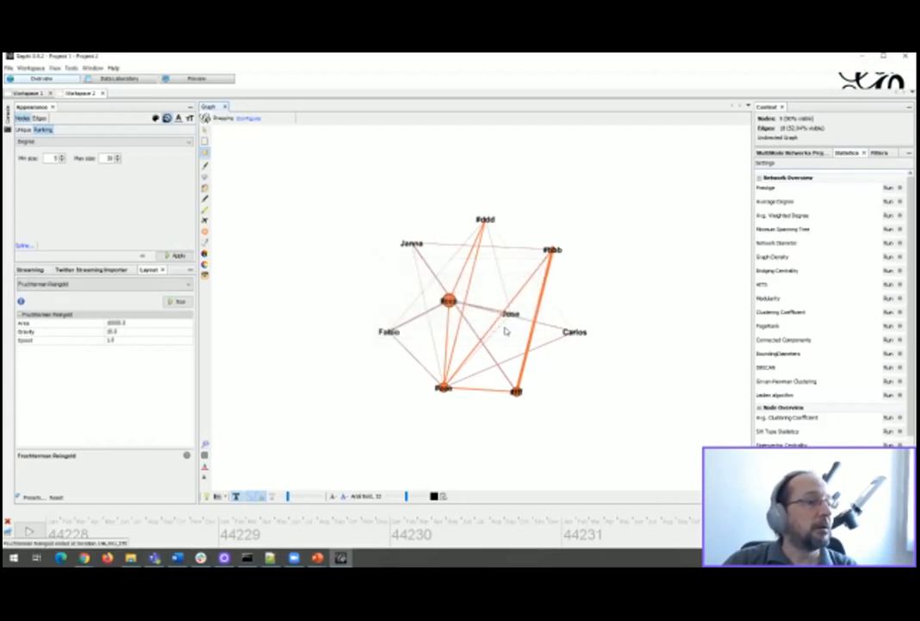
{"action": "left_click", "coordinate": [862, 58]}
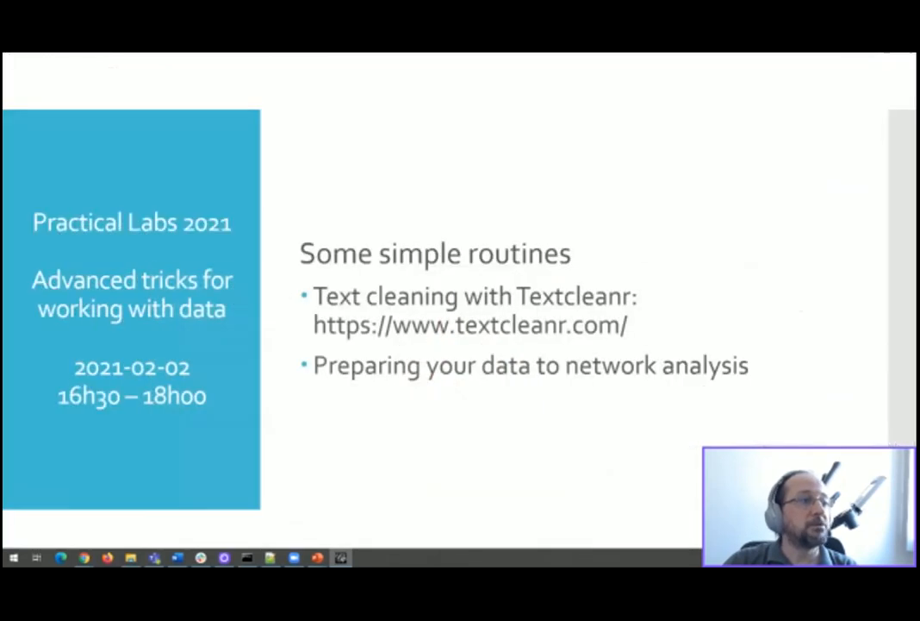
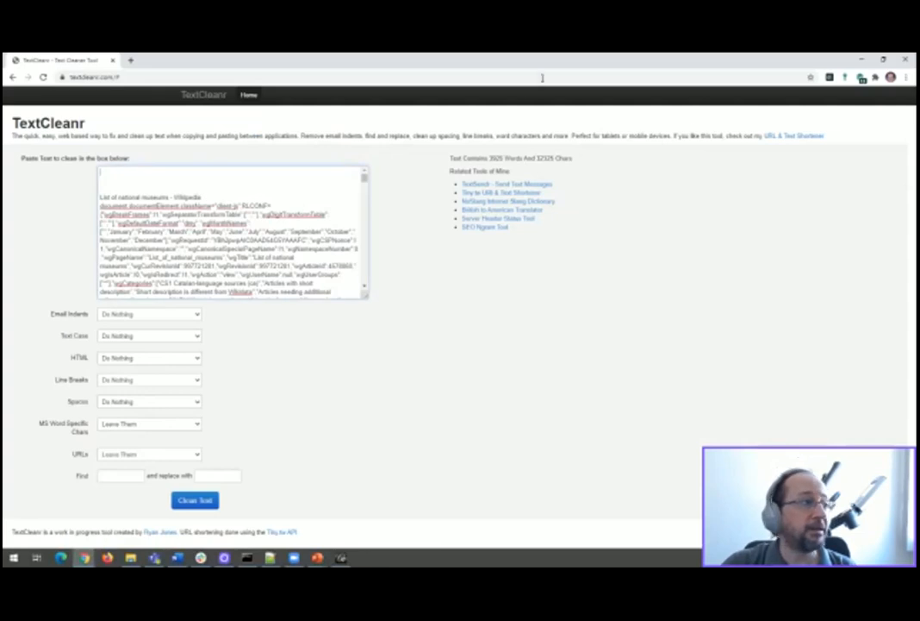
- Open the openrefine.org website in the browser
{"action": "left_click", "coordinate": [315, 74]}
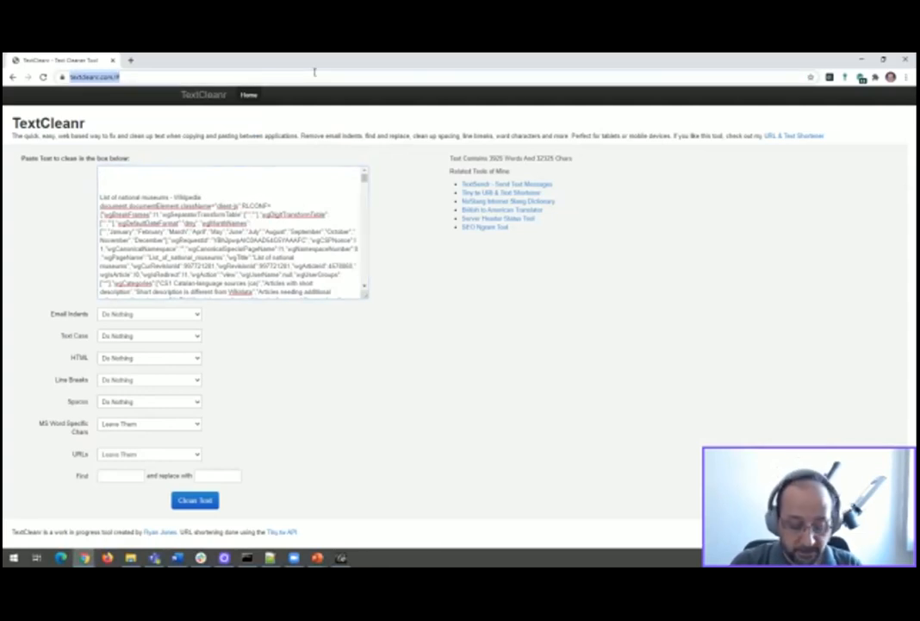
{"action": "type", "text": "openw"}
{"action": "key", "text": "BackSpace"}
{"action": "type", "text": "ref"}
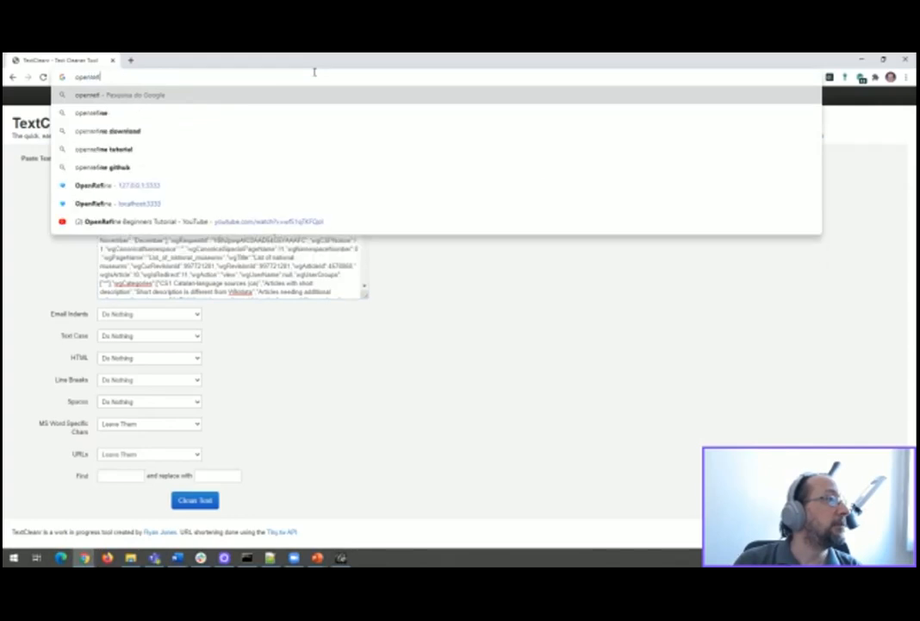
{"action": "type", "text": "ine.org"}
{"action": "key", "text": "Return"}
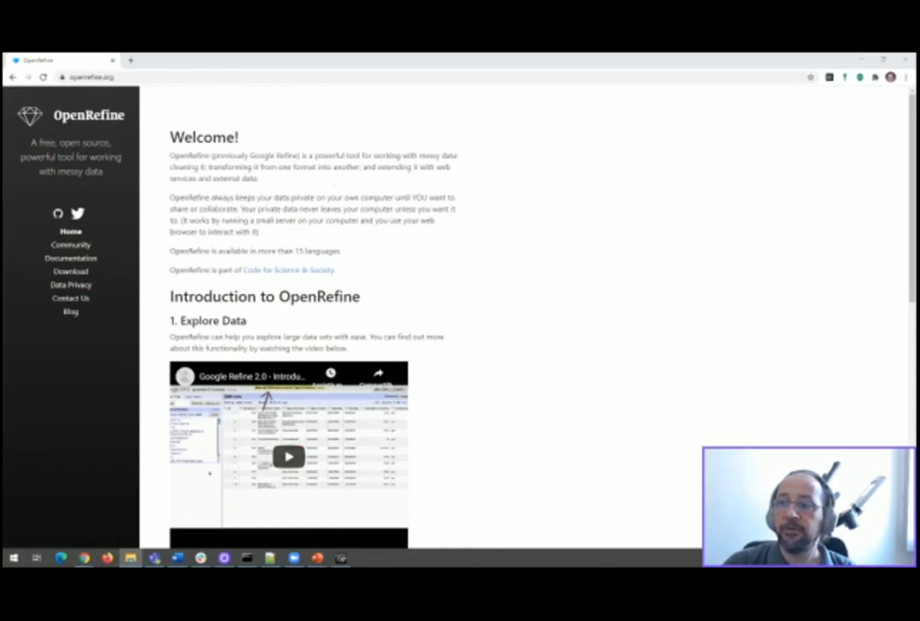
- In File Explorer, go from Downloads into openrefine-win-3.4.1 and its openrefine-3.4.1 subfolder
{"action": "left_click", "coordinate": [130, 558]}
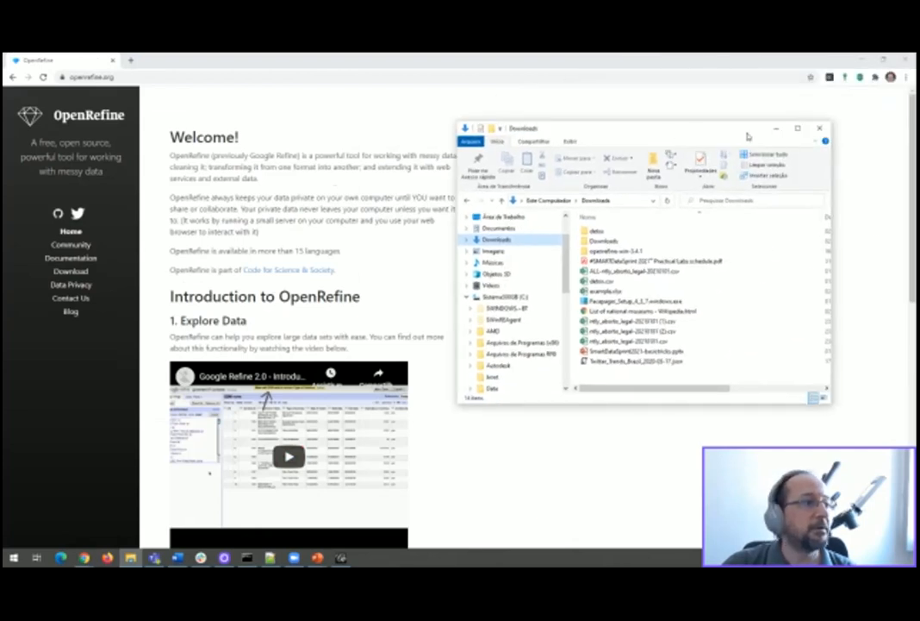
{"action": "left_click", "coordinate": [468, 297]}
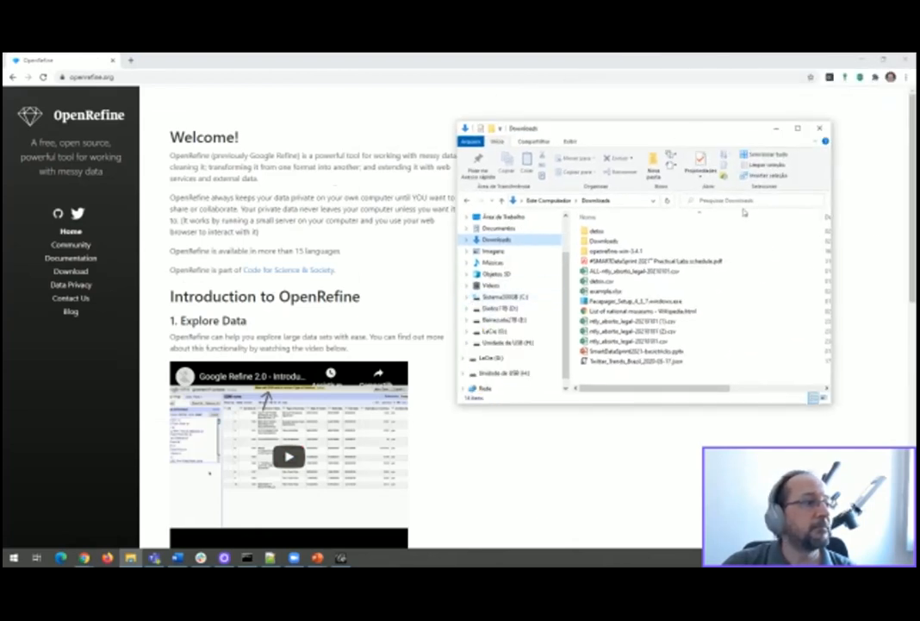
{"action": "left_click", "coordinate": [801, 127]}
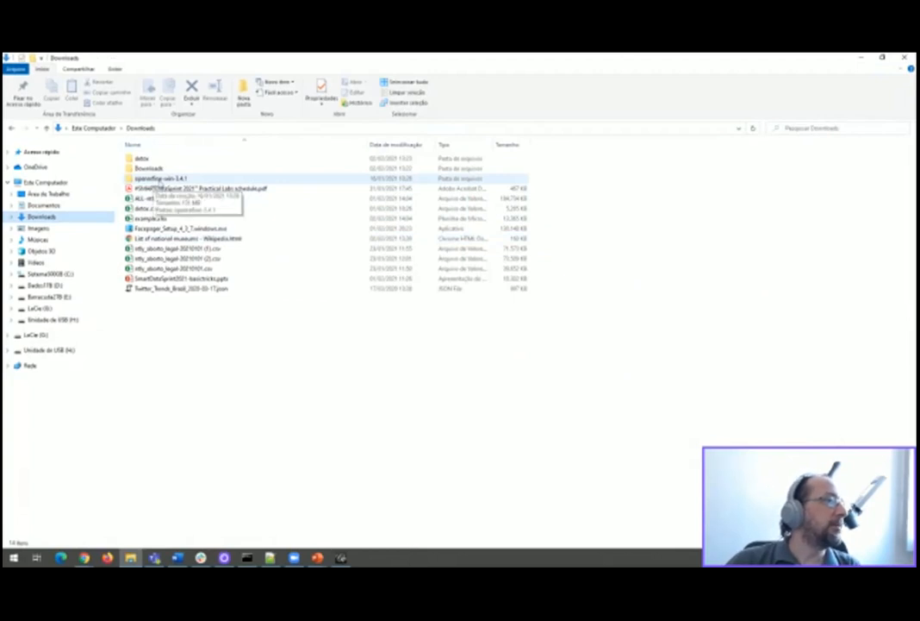
{"action": "double_click", "coordinate": [158, 178]}
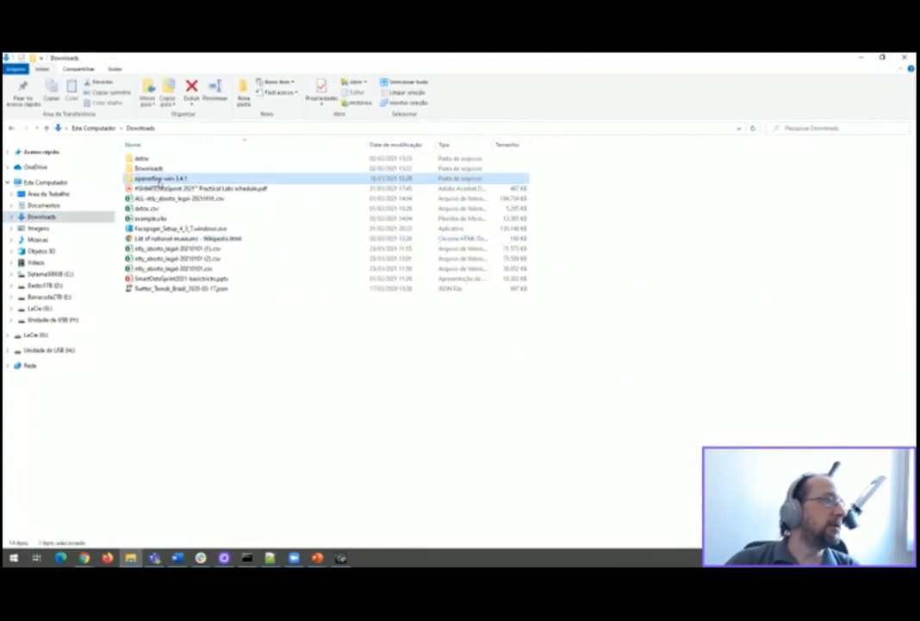
{"action": "double_click", "coordinate": [156, 161]}
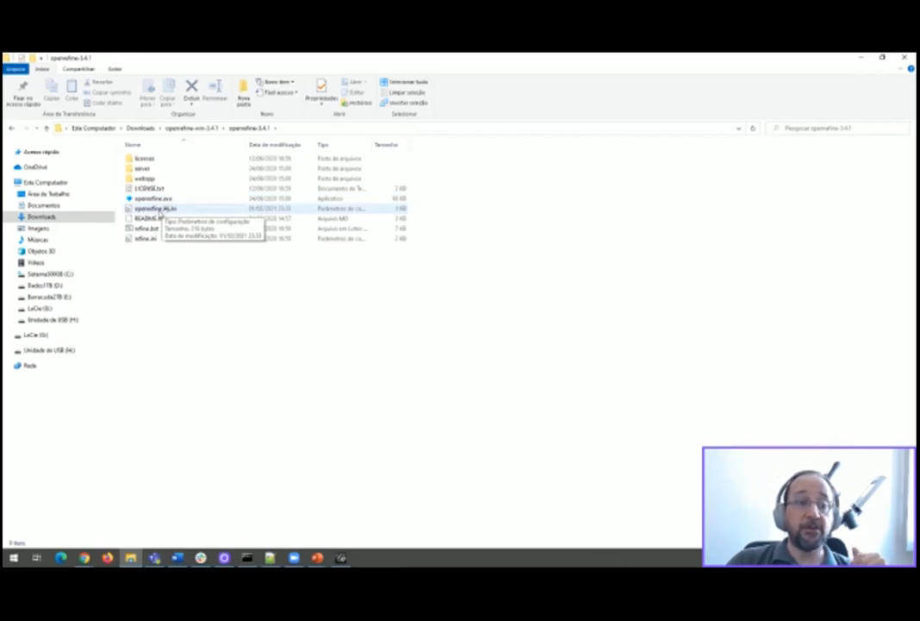
- Open the openrefine.l4j.ini configuration file in Notepad and maximise its window
{"action": "right_click", "coordinate": [160, 213]}
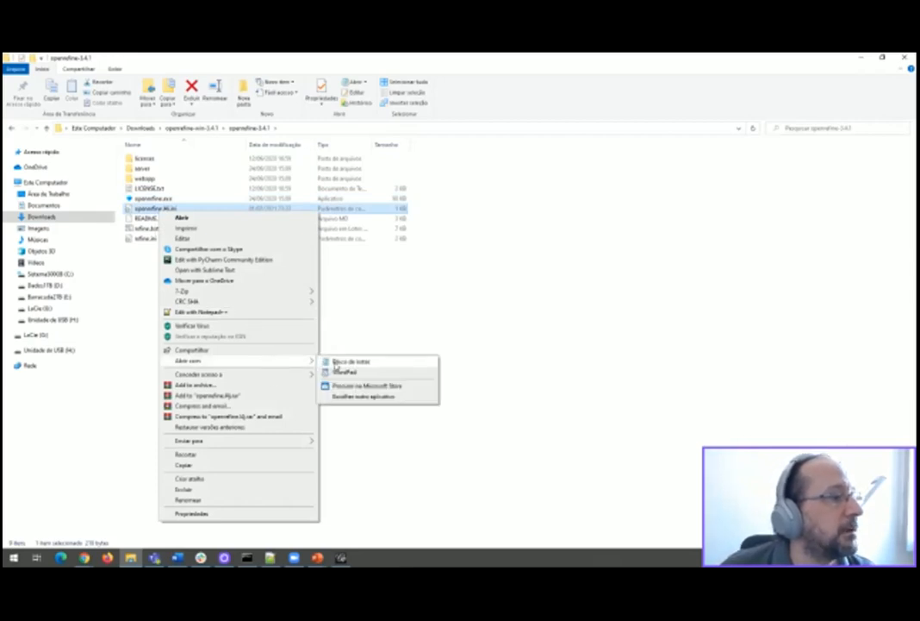
{"action": "left_click", "coordinate": [334, 362]}
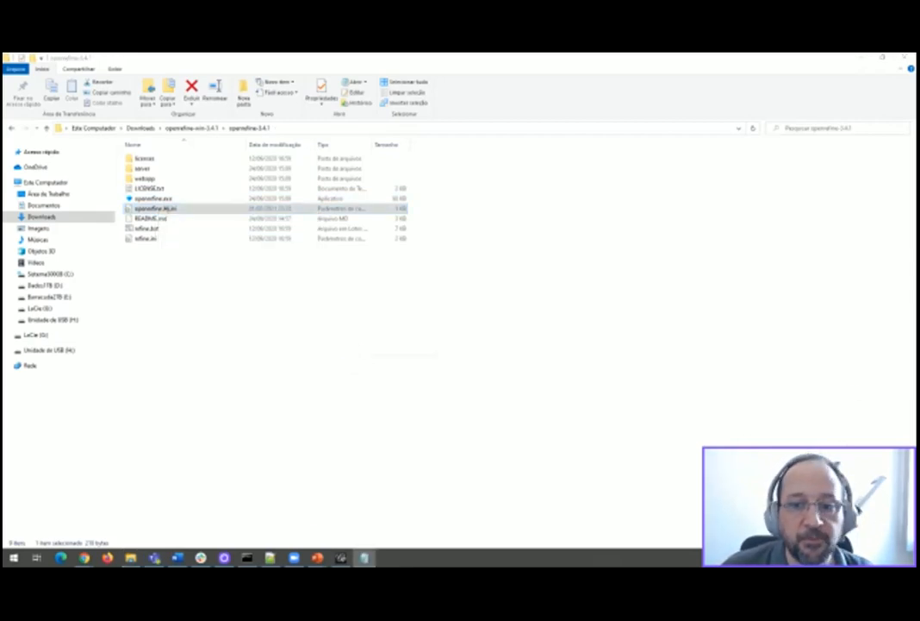
{"action": "left_click", "coordinate": [615, 132]}
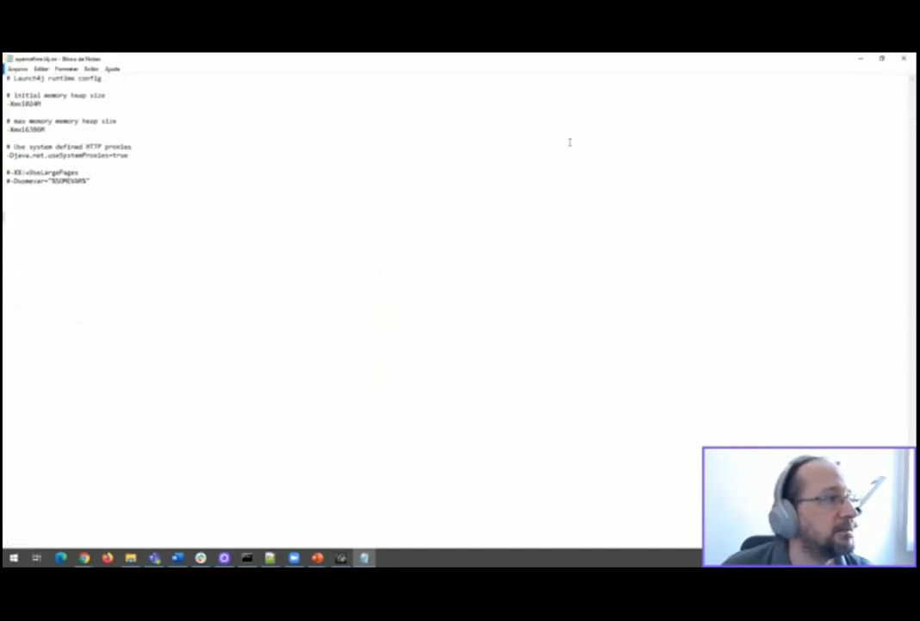
- Examine the initial and maximum memory heap size lines in the configuration file
{"action": "left_click", "coordinate": [34, 103]}
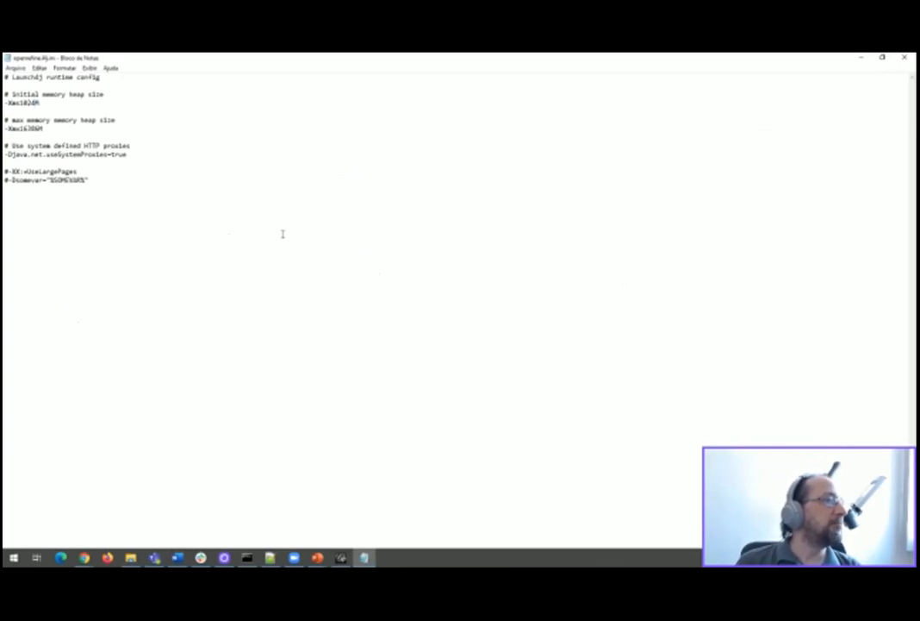
{"action": "key", "text": "Right"}
{"action": "key", "text": "Right"}
{"action": "key", "text": "Right"}
{"action": "key", "text": "Up"}
{"action": "key", "text": "Up"}
{"action": "key", "text": "Up"}
{"action": "key", "text": "Right"}
{"action": "key", "text": "Right"}
{"action": "key", "text": "Right"}
{"action": "key", "text": "Right"}
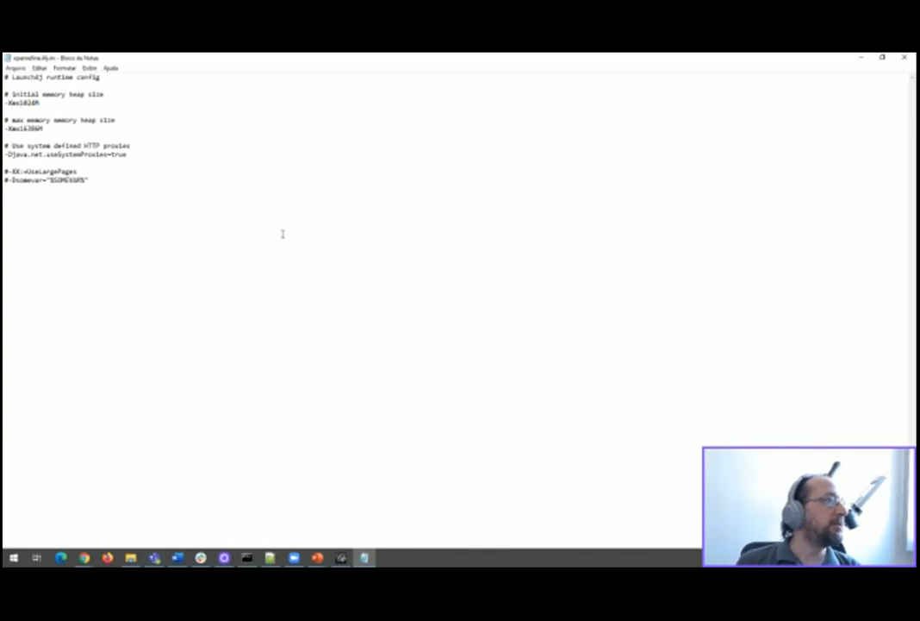
{"action": "key", "text": "Down"}
{"action": "key", "text": "Down"}
{"action": "key", "text": "Down"}
{"action": "key", "text": "Right"}
{"action": "key", "text": "Right"}
{"action": "key", "text": "Right"}
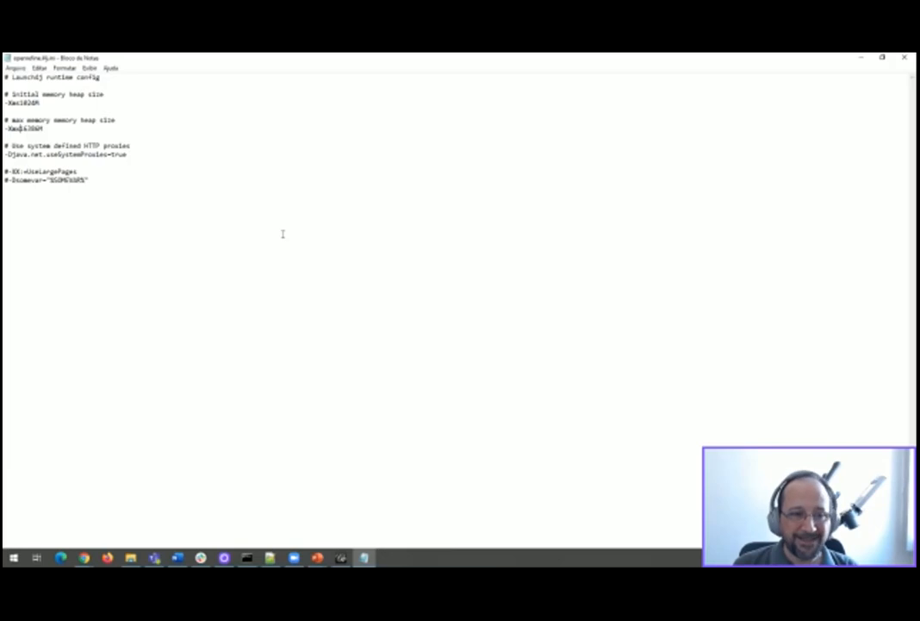
{"action": "key", "text": "Up"}
{"action": "key", "text": "Up"}
{"action": "key", "text": "Up"}
{"action": "key", "text": "Up"}
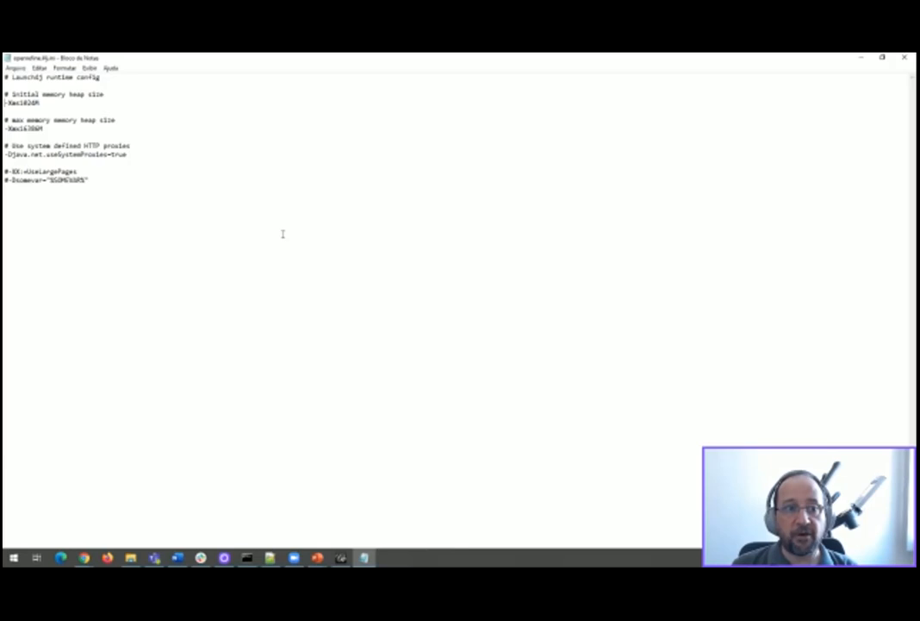
{"action": "key", "text": "Down"}
{"action": "key", "text": "Down"}
{"action": "key", "text": "Down"}
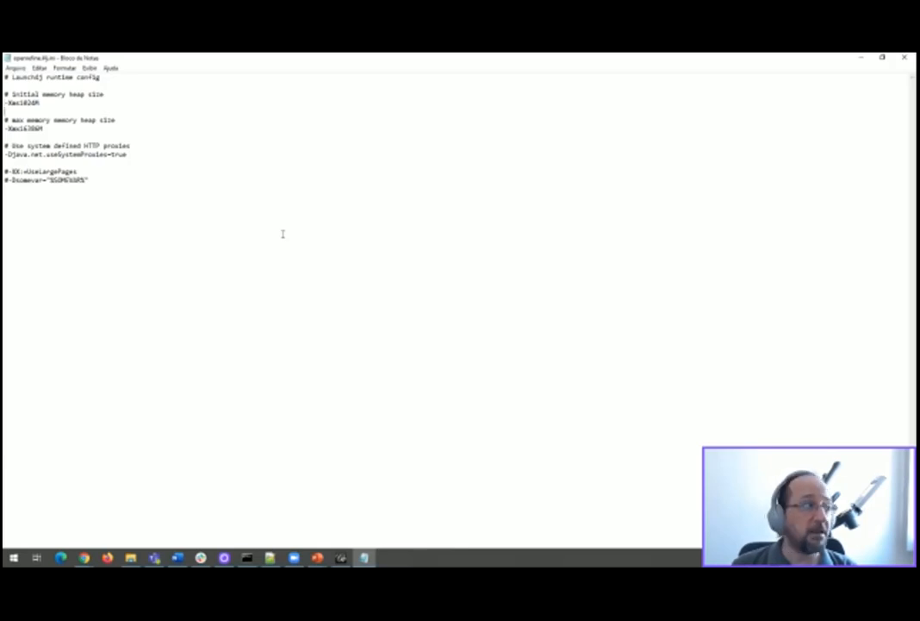
{"action": "key", "text": "Up"}
{"action": "key", "text": "Down"}
{"action": "key", "text": "Right"}
{"action": "key", "text": "Right"}
{"action": "key", "text": "Right"}
{"action": "key", "text": "Right"}
{"action": "key", "text": "Right"}
{"action": "key", "text": "Right"}
{"action": "key", "text": "Left"}
{"action": "key", "text": "Left"}
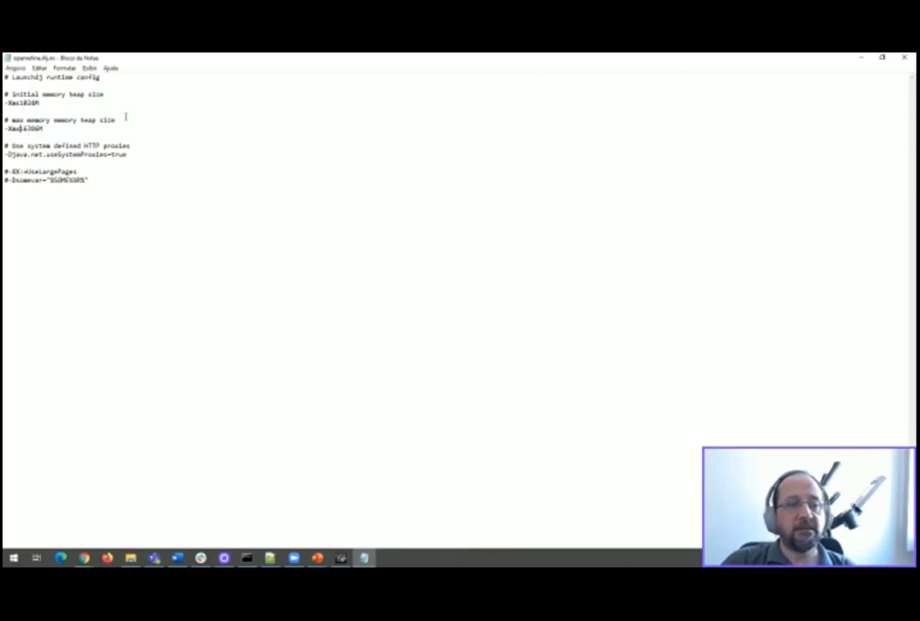
- Set the initial memory heap size (Xms) to 512M
{"action": "key", "text": "Up"}
{"action": "key", "text": "Up"}
{"action": "key", "text": "Right"}
{"action": "key", "text": "Down"}
{"action": "key", "text": "Right"}
{"action": "key", "text": "Right"}
{"action": "key", "text": "Right"}
{"action": "key", "text": "shift+Right"}
{"action": "key", "text": "shift+Right"}
{"action": "key", "text": "shift+Right"}
{"action": "key", "text": "shift+Right"}
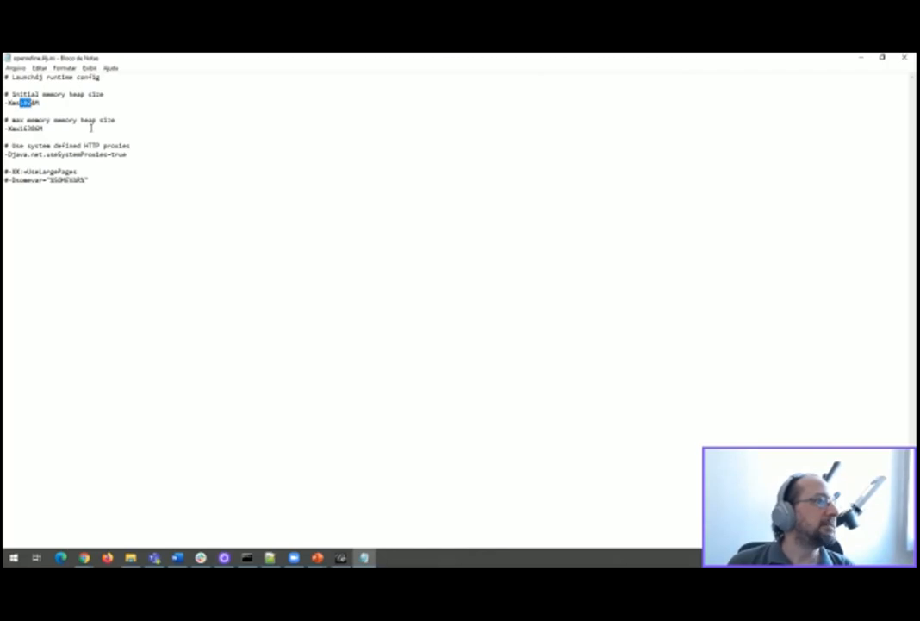
{"action": "key", "text": "BackSpace"}
{"action": "type", "text": "512"}
- Set the maximum memory heap size (Xmx) to 2048M
{"action": "key", "text": "Right"}
{"action": "key", "text": "Right"}
{"action": "key", "text": "Right"}
{"action": "key", "text": "Right"}
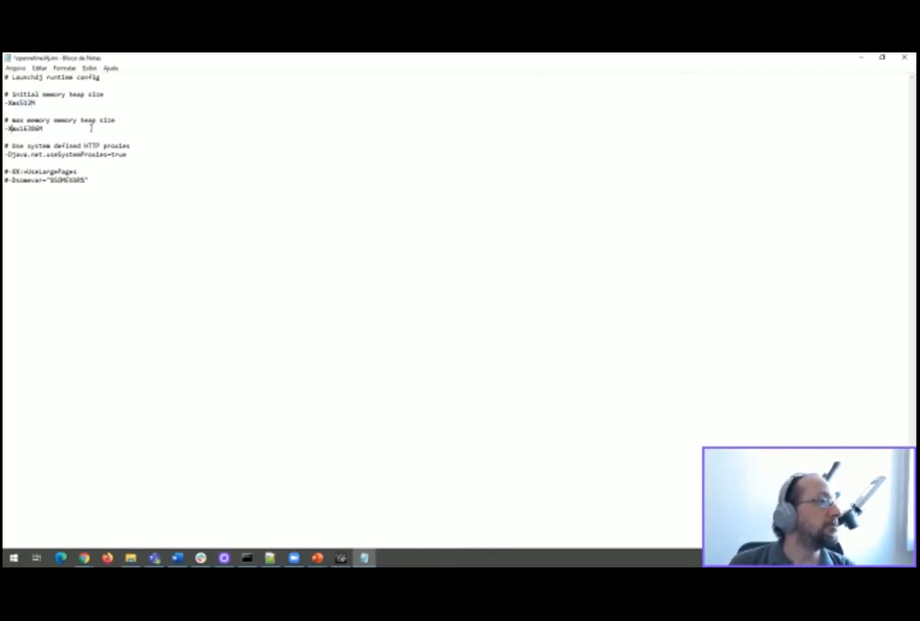
{"action": "key", "text": "shift+Right"}
{"action": "key", "text": "shift+Right"}
{"action": "key", "text": "shift+Right"}
{"action": "key", "text": "shift+Right"}
{"action": "key", "text": "shift+Right"}
{"action": "type", "text": "2048"}
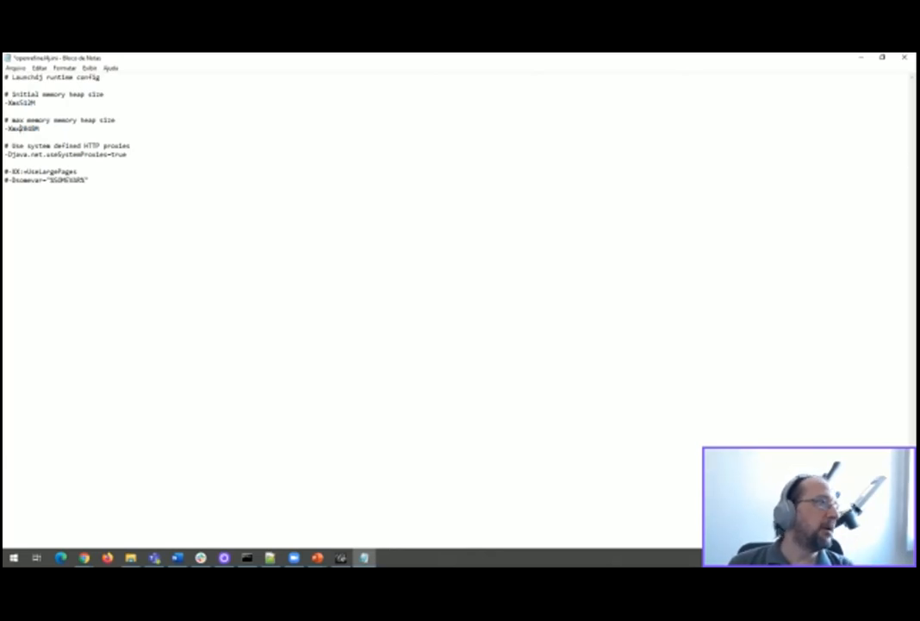
- Set the maximum memory heap size (Xmx) to 16536M
{"action": "left_click_drag", "start_coordinate": [19, 127], "coordinate": [37, 127]}
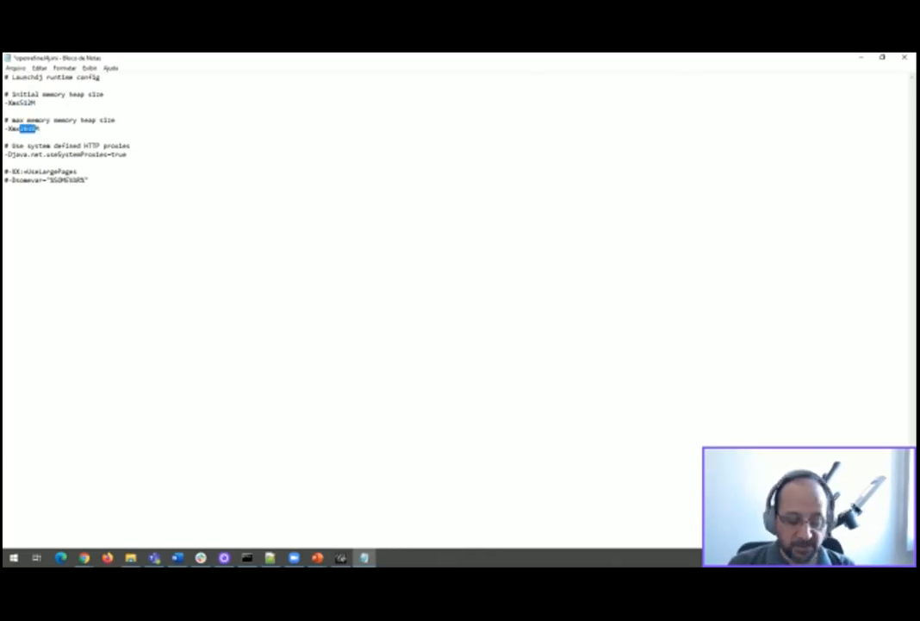
{"action": "type", "text": "10"}
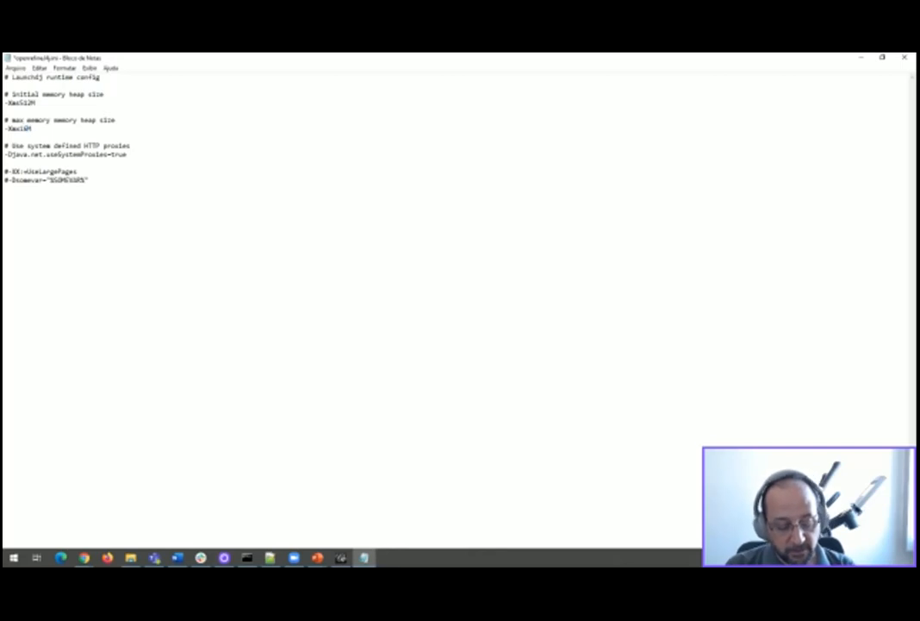
{"action": "type", "text": "384"}
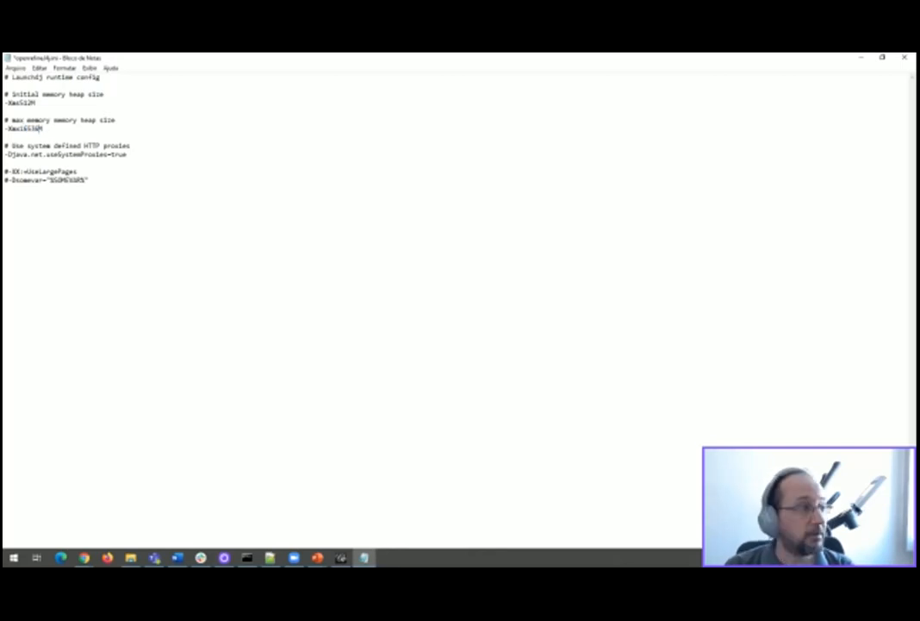
- Set the initial memory heap size (Xms) to 1024M
{"action": "key", "text": "Up"}
{"action": "key", "text": "Right"}
{"action": "key", "text": "Right"}
{"action": "key", "text": "Right"}
{"action": "key", "text": "Right"}
{"action": "key", "text": "shift+Right"}
{"action": "key", "text": "shift+Right"}
{"action": "key", "text": "shift+Right"}
{"action": "type", "text": "1024"}
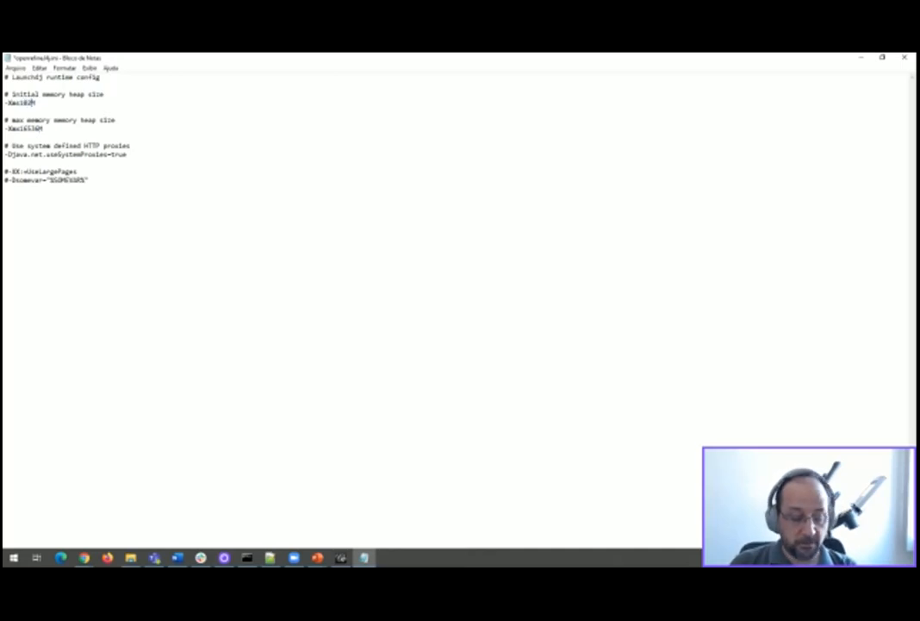
- Save the openrefine.l4j.ini file and close Notepad
{"action": "left_click", "coordinate": [15, 68]}
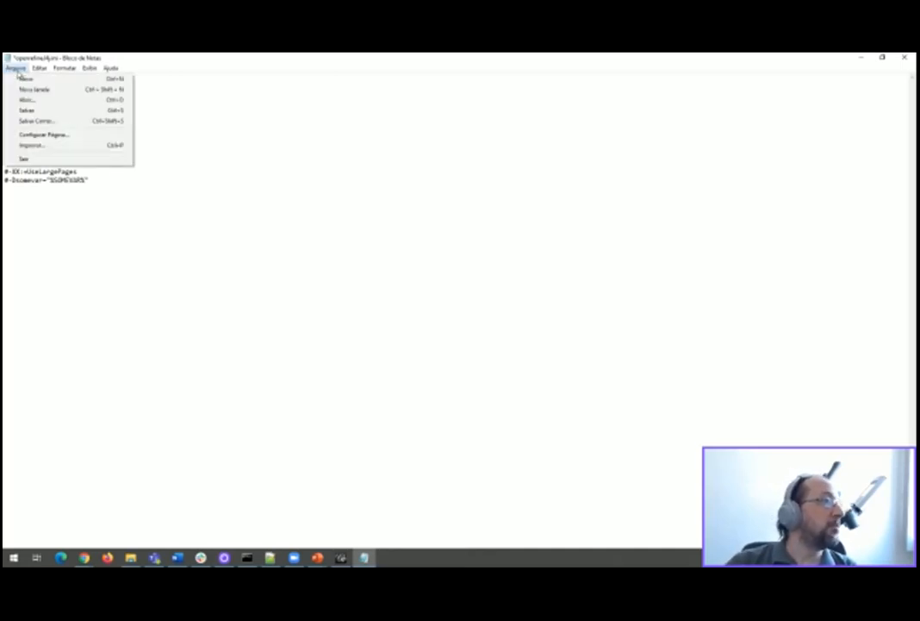
{"action": "left_click", "coordinate": [33, 109]}
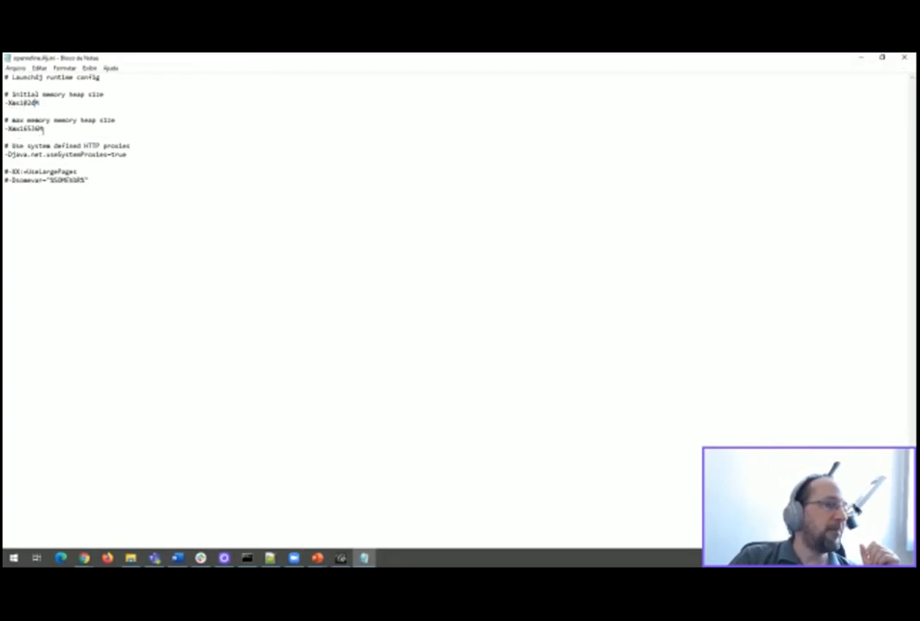
{"action": "left_click", "coordinate": [907, 59]}
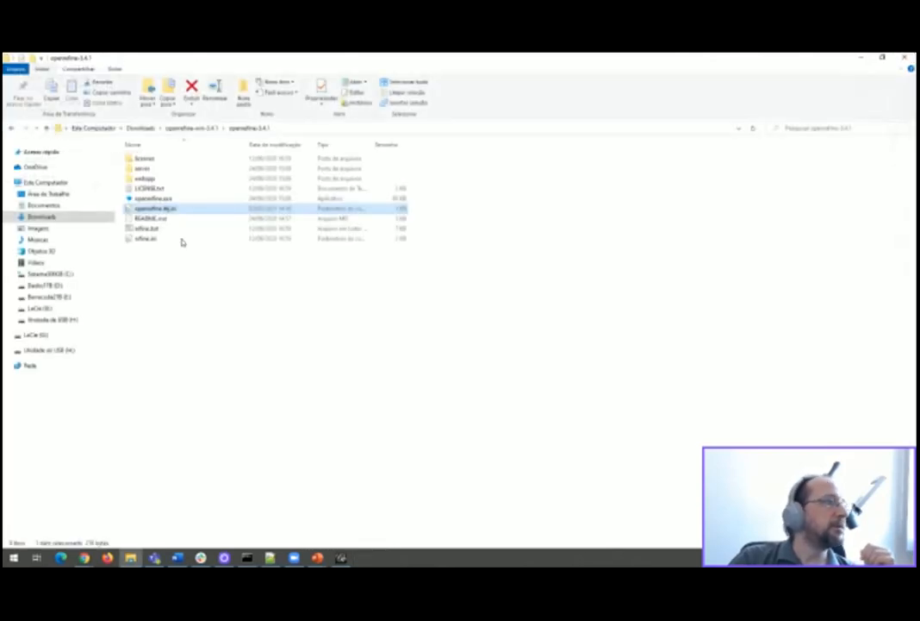
- Launch openrefine.exe from the openrefine-3.4.1 folder and bring its server console in front of the browser
{"action": "double_click", "coordinate": [161, 200]}
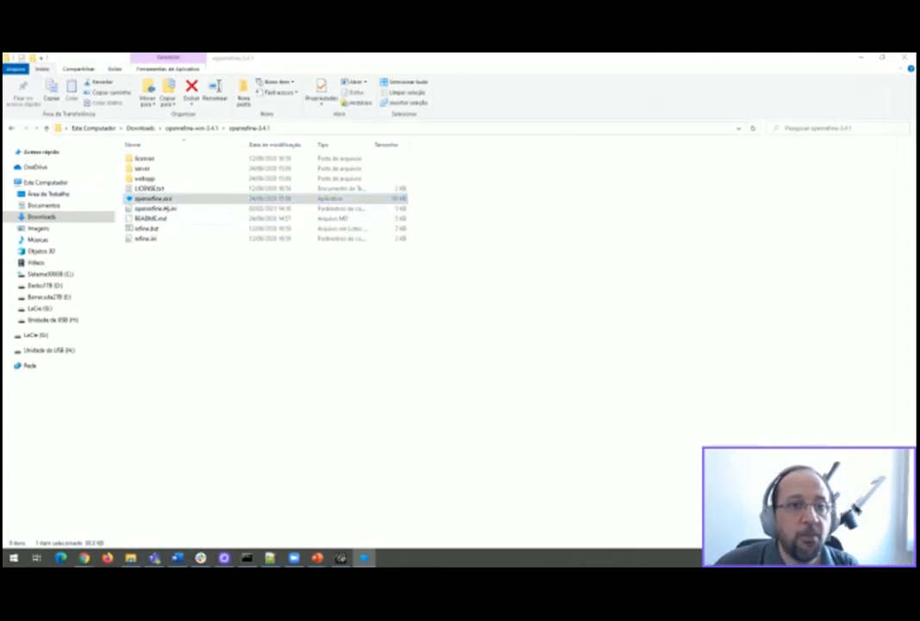
{"action": "left_click_drag", "start_coordinate": [653, 161], "coordinate": [593, 152]}
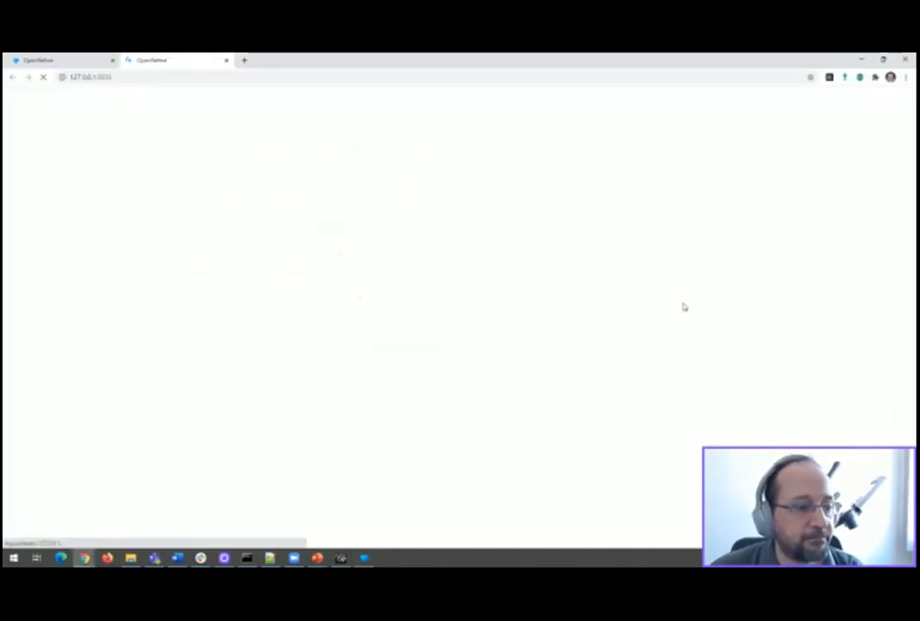
{"action": "left_click", "coordinate": [249, 563]}
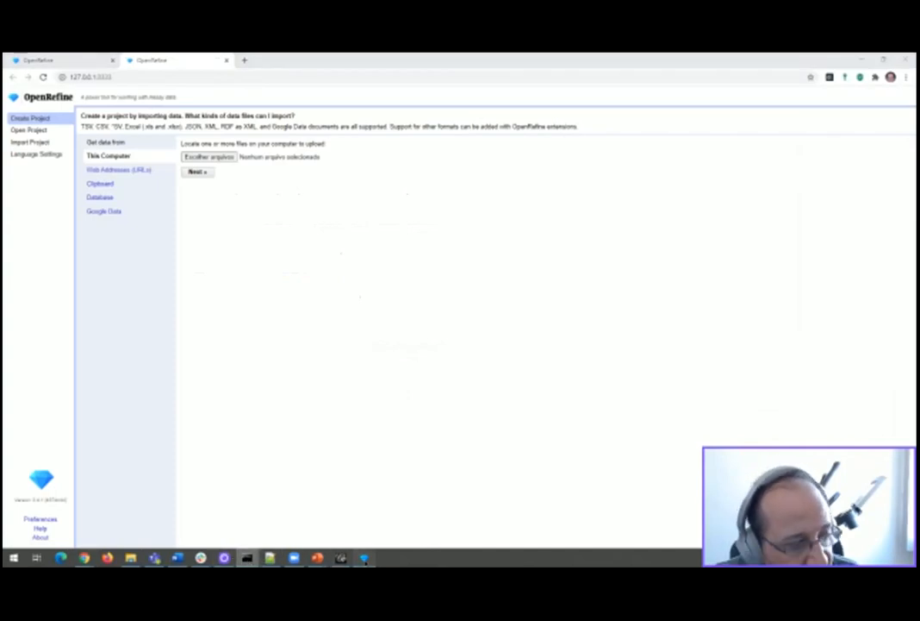
{"action": "left_click", "coordinate": [365, 558]}
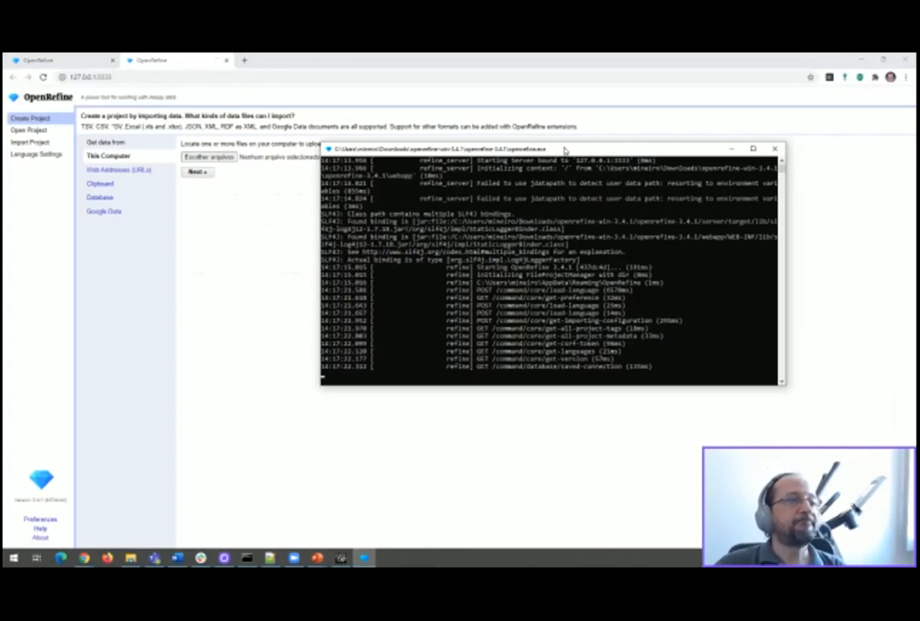
{"action": "left_click_drag", "start_coordinate": [564, 150], "coordinate": [546, 124]}
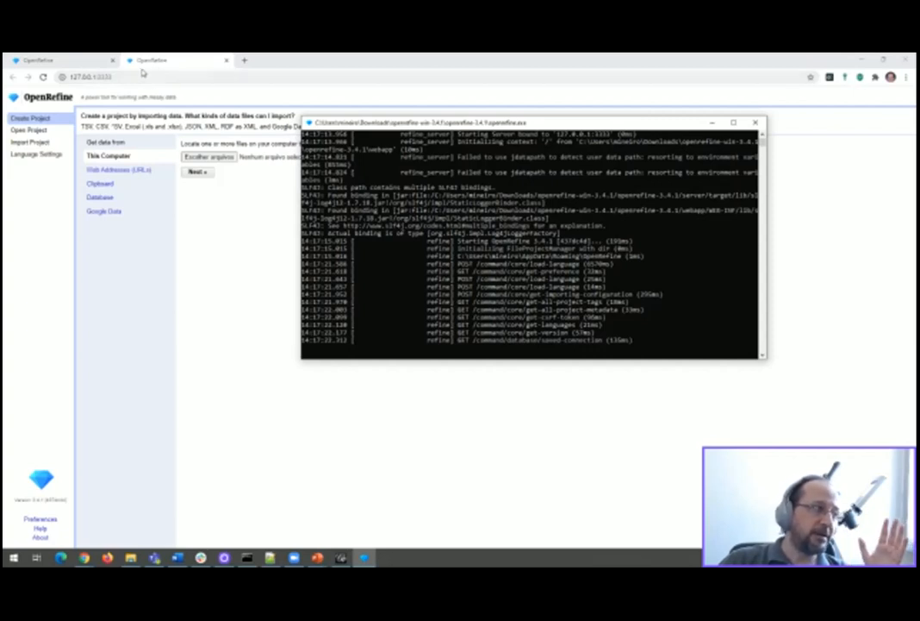
- Close the local OpenRefine tab, reopen it at localhost:3333 in a new tab, and check the server console log
{"action": "left_click", "coordinate": [226, 61]}
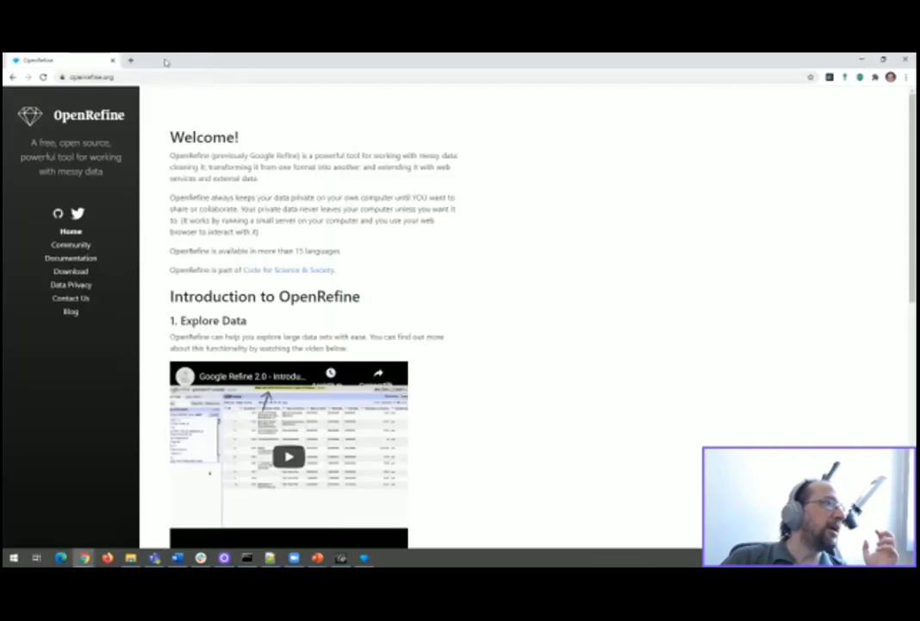
{"action": "left_click", "coordinate": [131, 61]}
{"action": "type", "text": "local"}
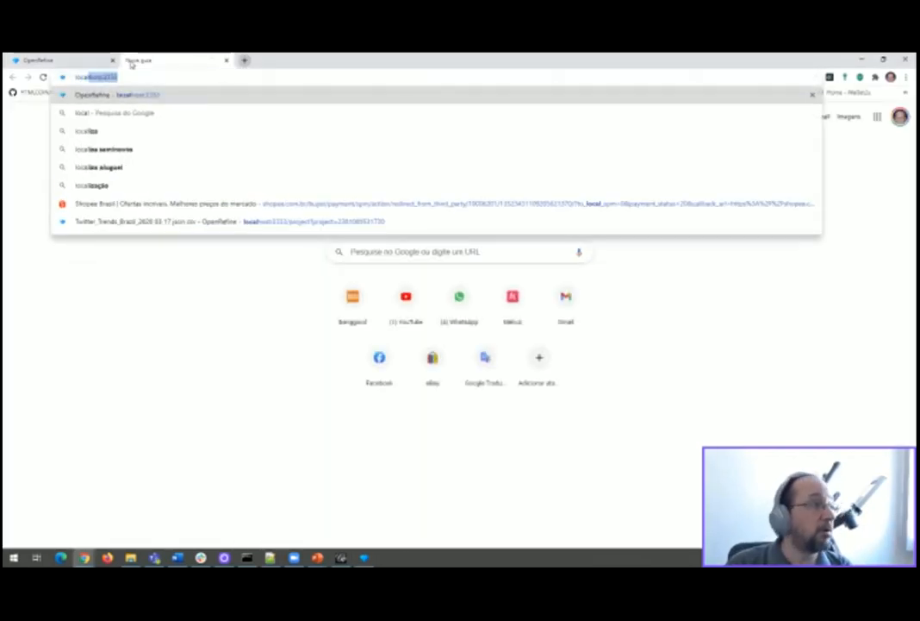
{"action": "type", "text": "host:3333"}
{"action": "key", "text": "Return"}
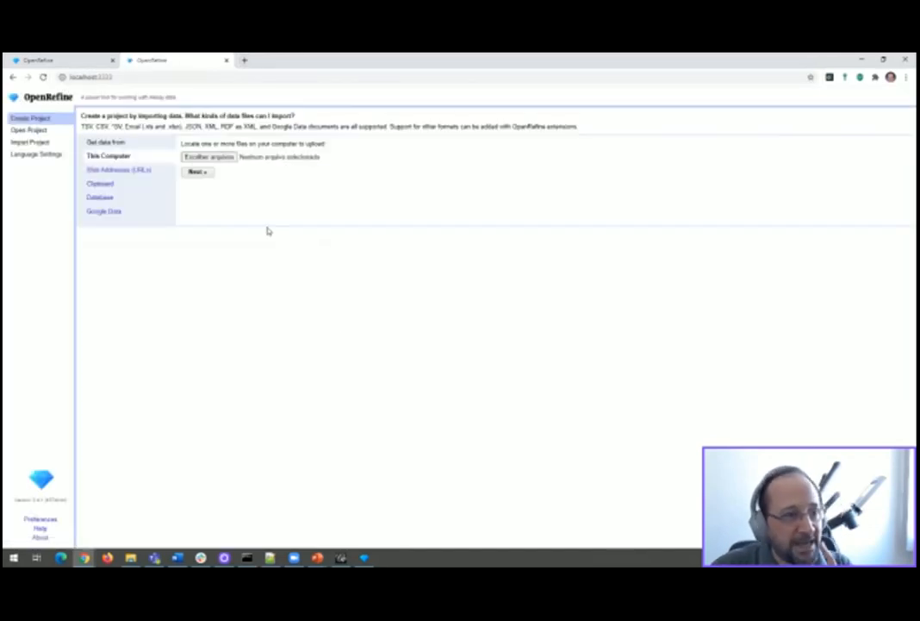
{"action": "left_click", "coordinate": [365, 559]}
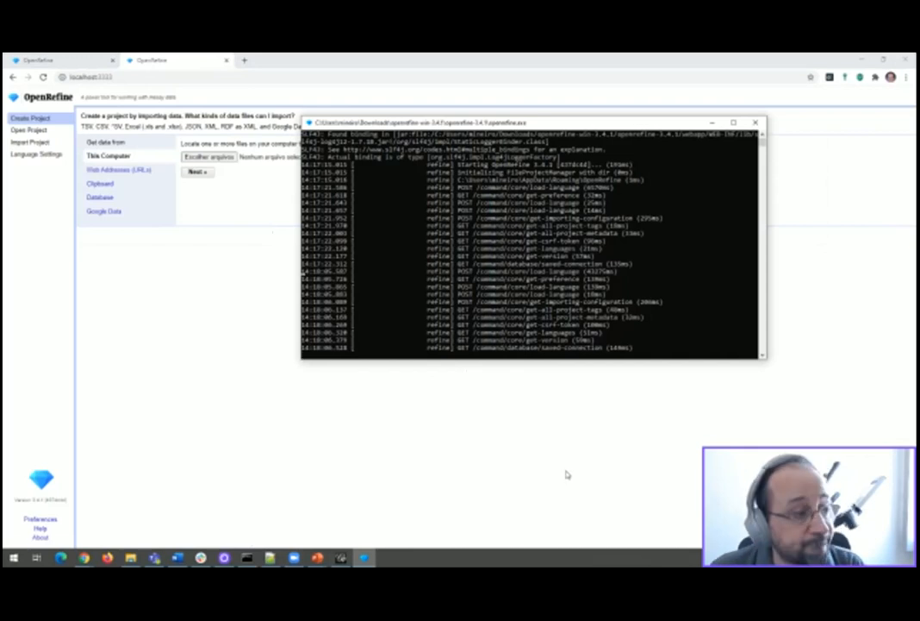
{"action": "left_click", "coordinate": [144, 288]}
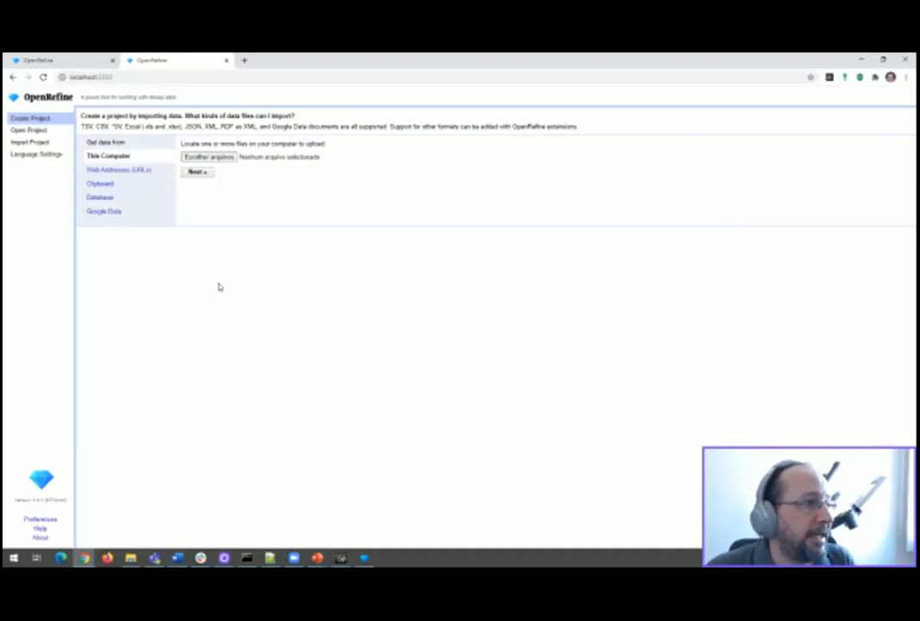
- Load the unnumbered aborto_legal-20210101 CSV file from Downloads and continue to its parsing preview
{"action": "left_click", "coordinate": [218, 158]}
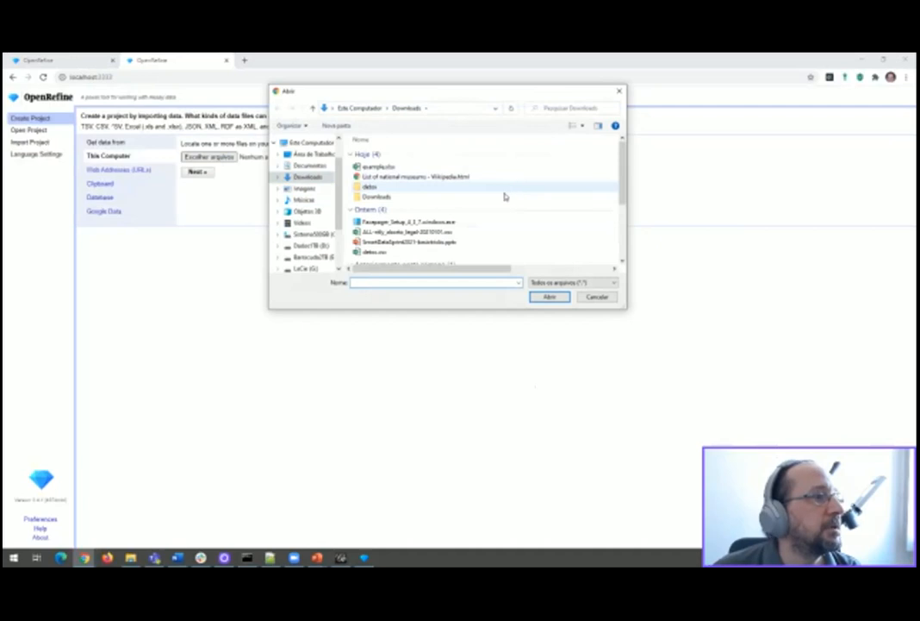
{"action": "scroll", "coordinate": [500, 211], "scroll_direction": "down", "scroll_amount": 5}
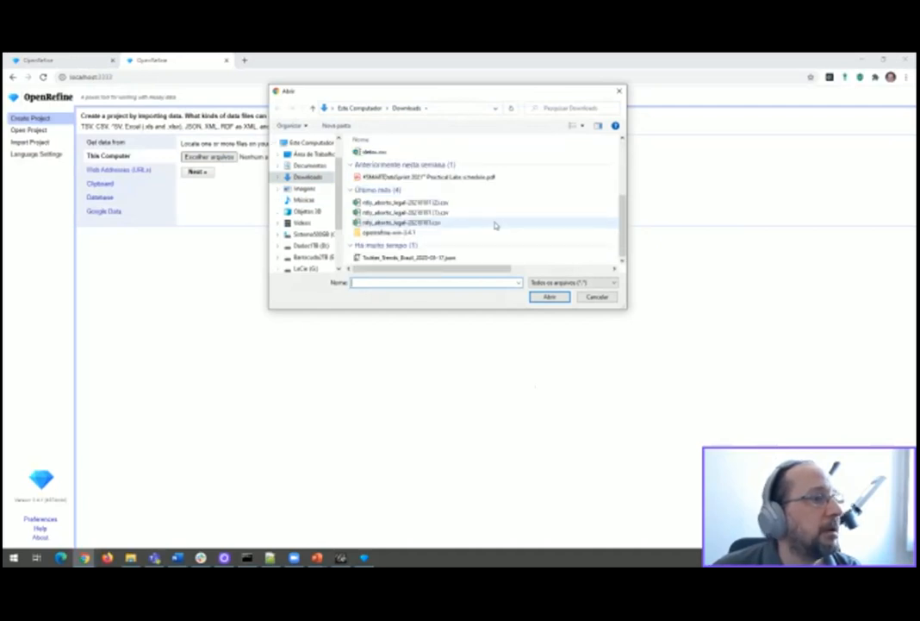
{"action": "left_click", "coordinate": [428, 224]}
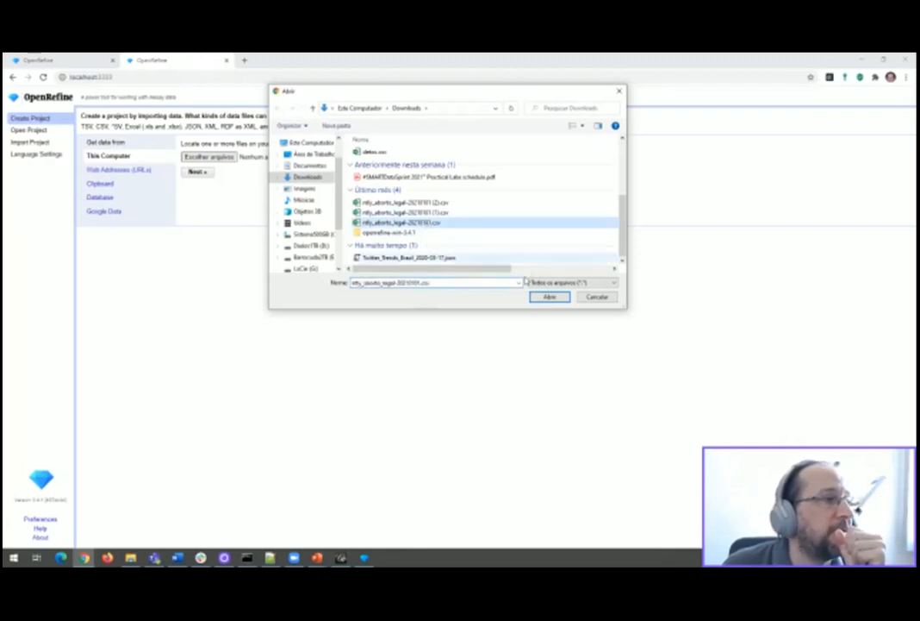
{"action": "scroll", "coordinate": [403, 212], "scroll_direction": "up", "scroll_amount": 2}
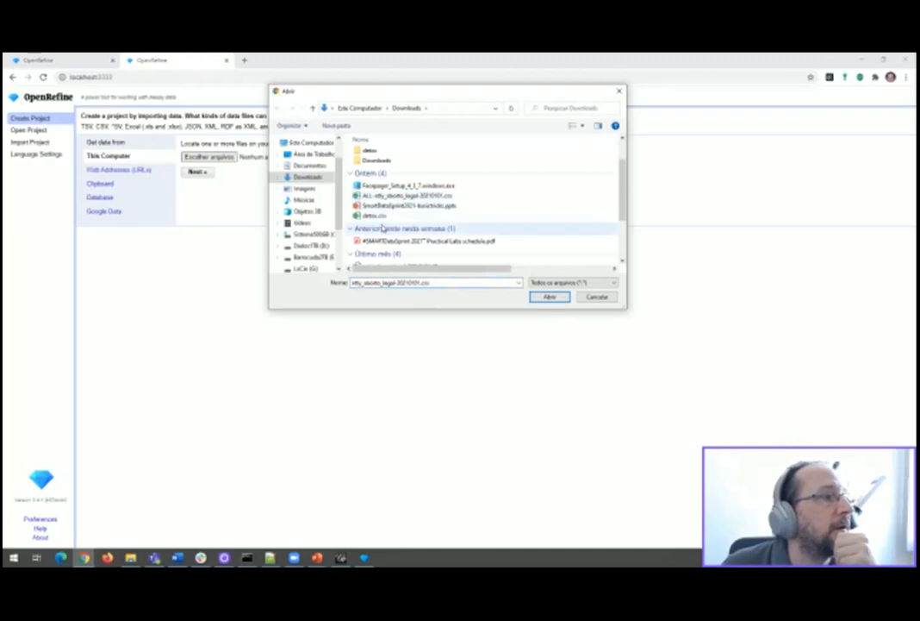
{"action": "left_click", "coordinate": [402, 215]}
{"action": "scroll", "coordinate": [403, 223], "scroll_direction": "down", "scroll_amount": 2}
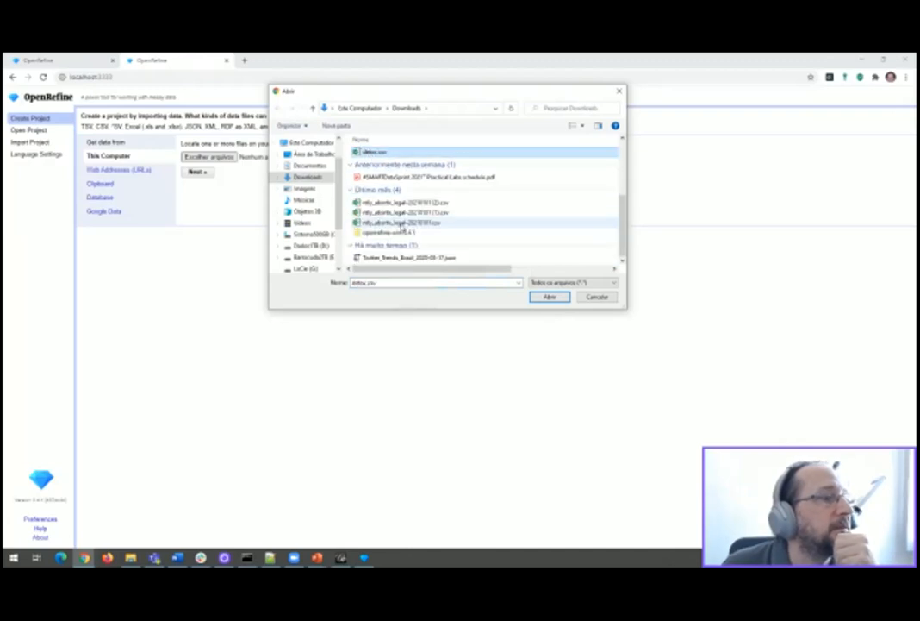
{"action": "left_click", "coordinate": [401, 222]}
{"action": "left_click", "coordinate": [549, 296]}
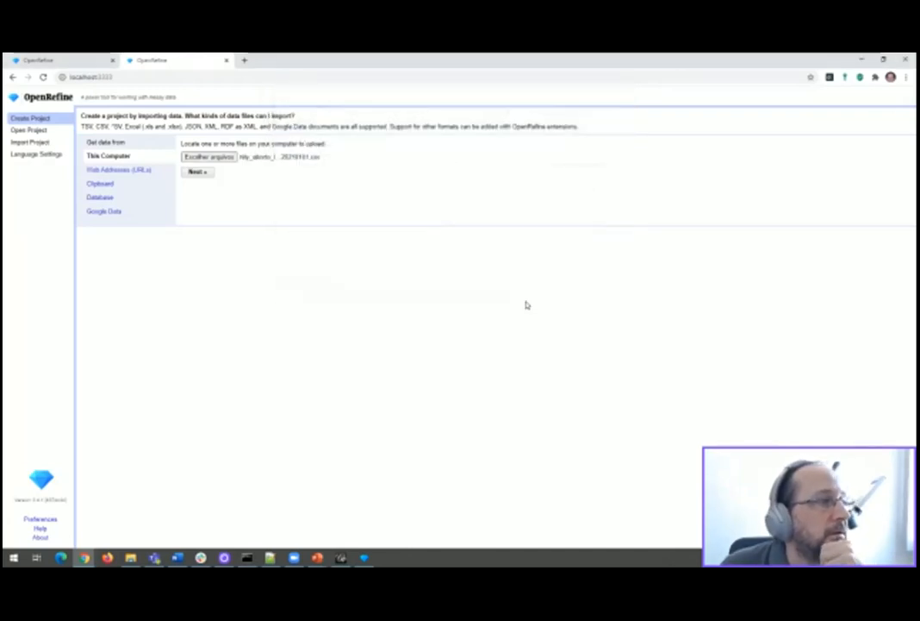
{"action": "left_click", "coordinate": [198, 173]}
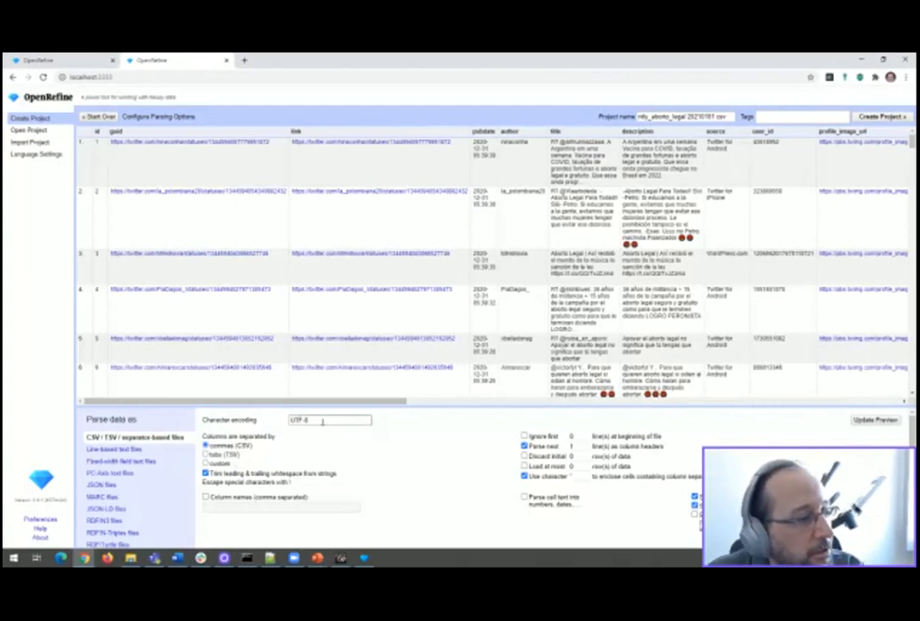
- Try the ISO-8859-1 and Big5 character encodings and check how the tweet text looks in the preview
{"action": "left_click", "coordinate": [320, 418]}
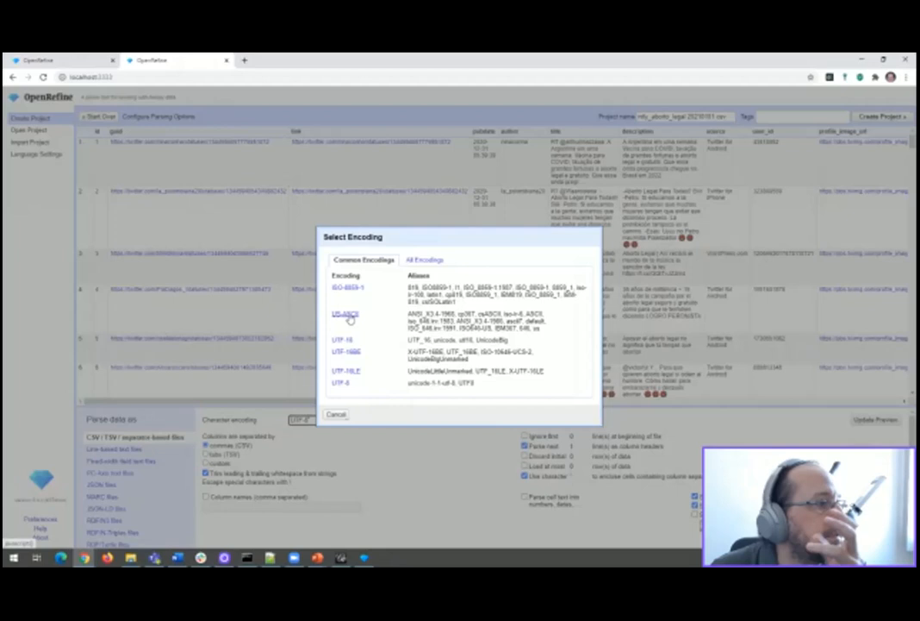
{"action": "left_click", "coordinate": [349, 287]}
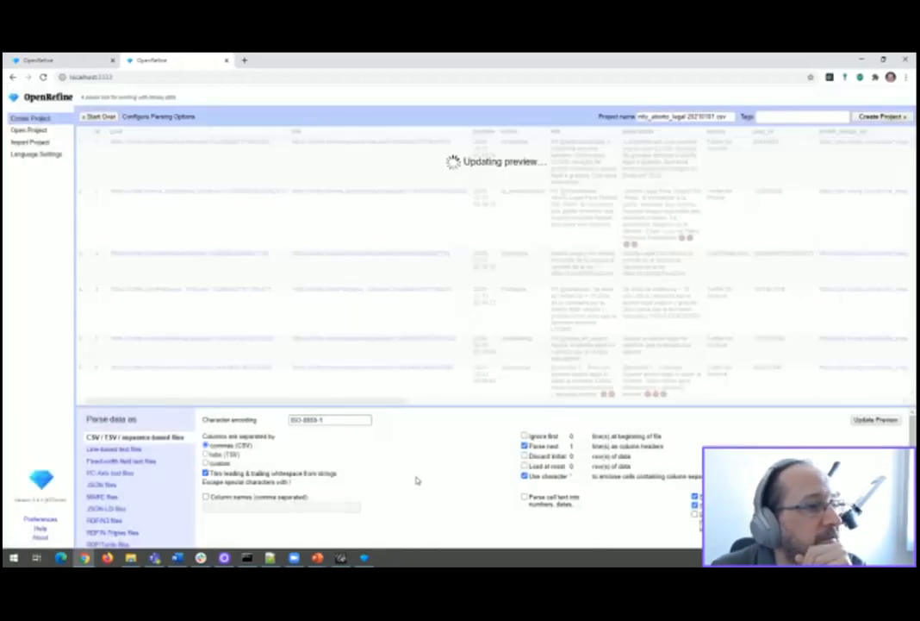
{"action": "left_click", "coordinate": [339, 420]}
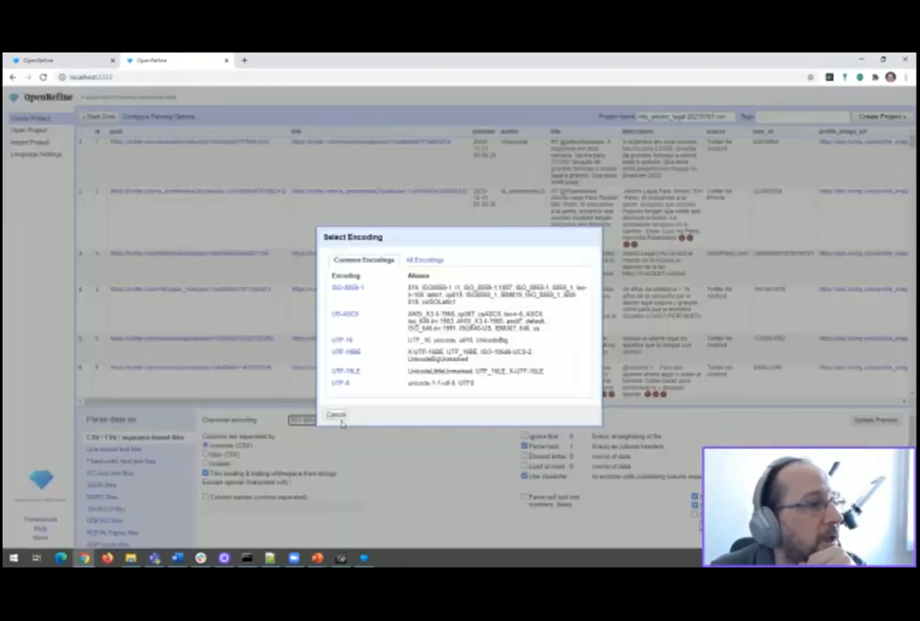
{"action": "left_click", "coordinate": [417, 262]}
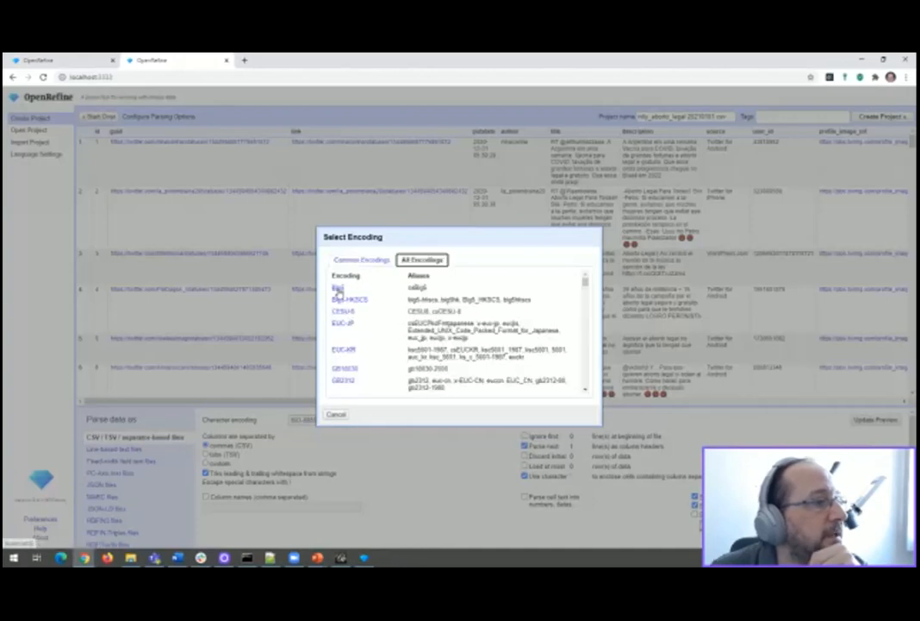
{"action": "left_click", "coordinate": [338, 287]}
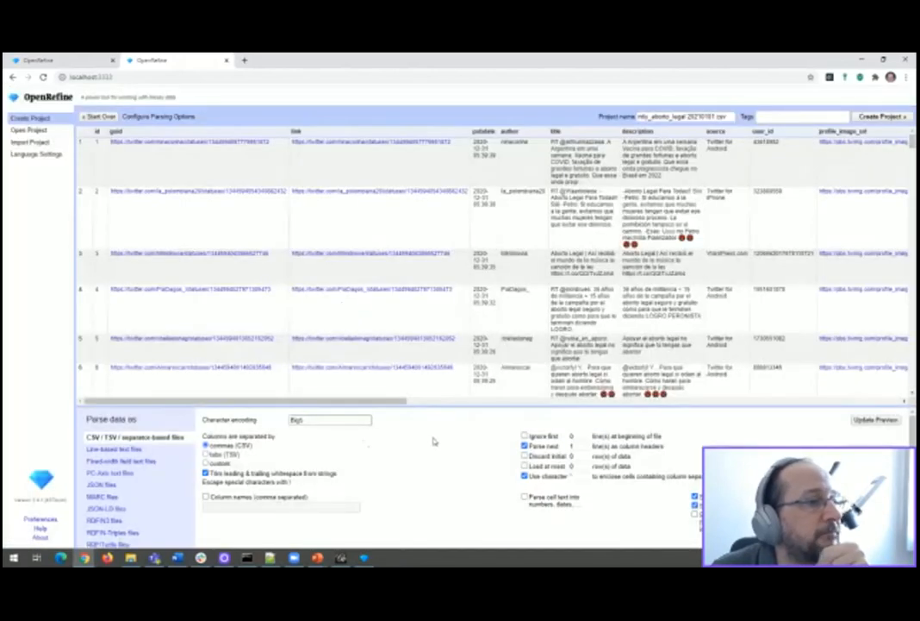
{"action": "scroll", "coordinate": [690, 344], "scroll_direction": "down", "scroll_amount": 5}
{"action": "scroll", "coordinate": [517, 314], "scroll_direction": "down", "scroll_amount": 5}
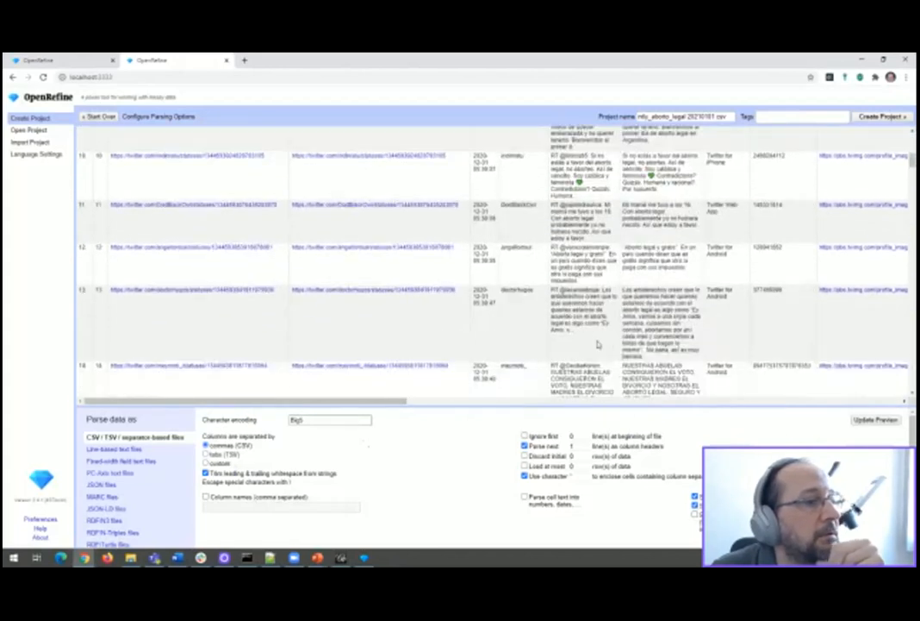
{"action": "scroll", "coordinate": [534, 293], "scroll_direction": "down", "scroll_amount": 5}
- Try the IBM437 character encoding on the preview and set the encoding back to UTF-8
{"action": "left_click", "coordinate": [341, 418]}
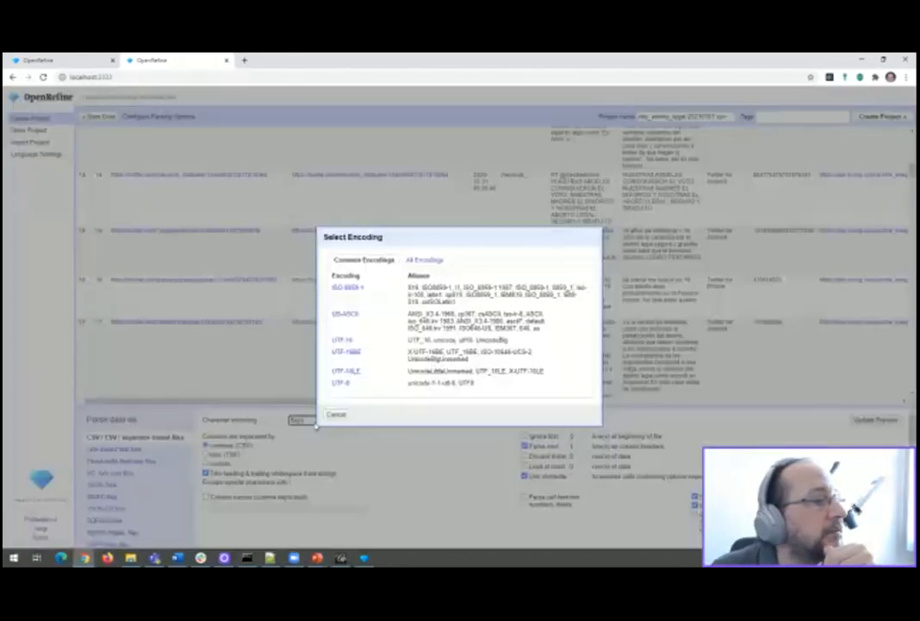
{"action": "left_click", "coordinate": [422, 258]}
{"action": "scroll", "coordinate": [388, 321], "scroll_direction": "down", "scroll_amount": 10}
{"action": "scroll", "coordinate": [374, 326], "scroll_direction": "down", "scroll_amount": 5}
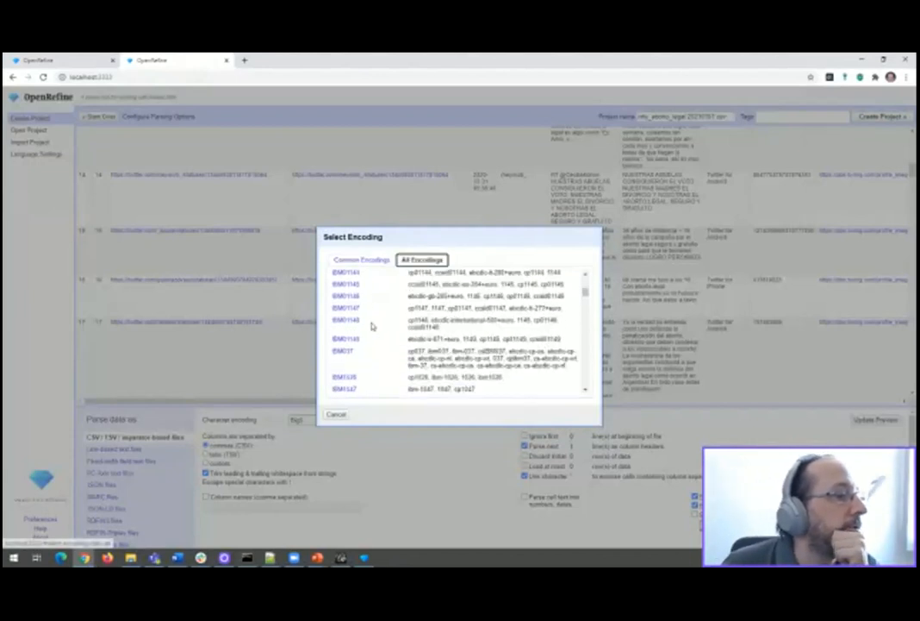
{"action": "left_click", "coordinate": [343, 339]}
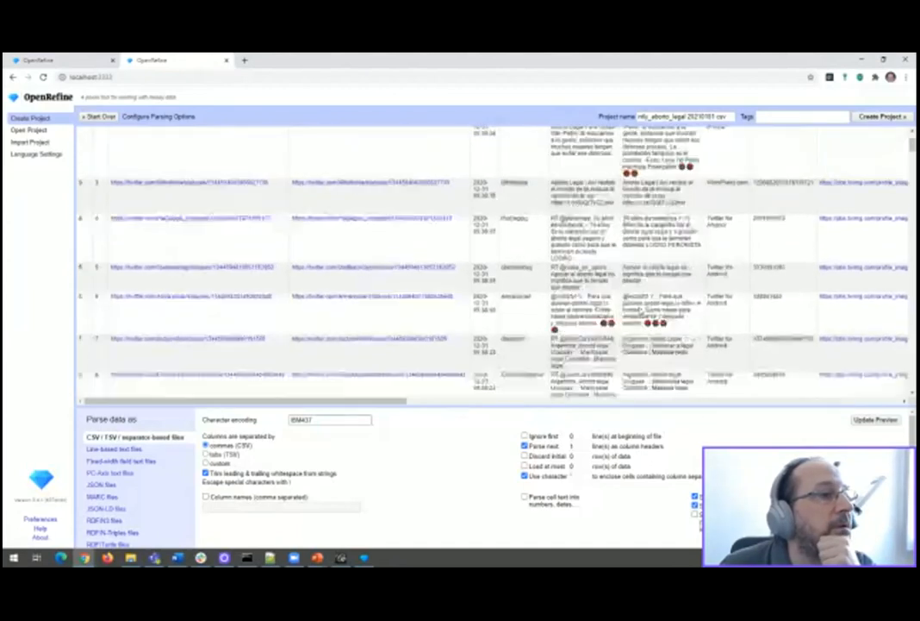
{"action": "left_click", "coordinate": [316, 420]}
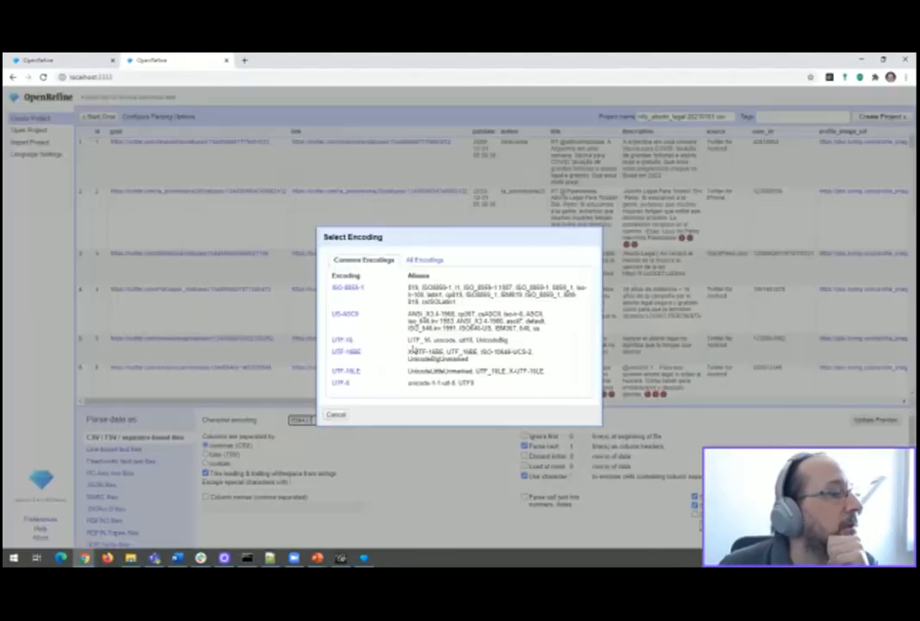
{"action": "left_click", "coordinate": [340, 383]}
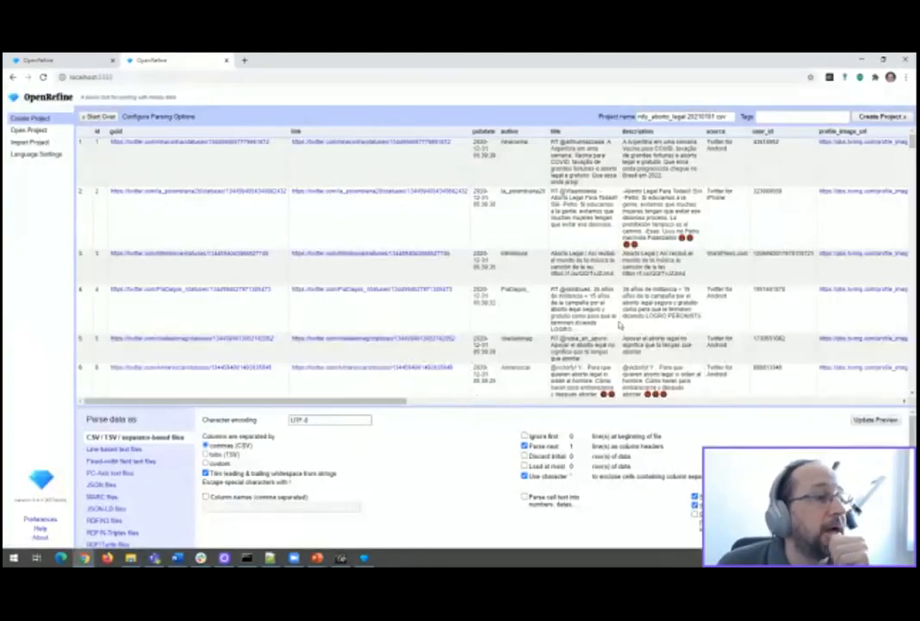
- Turn trimming of leading and trailing whitespace off and on again in the parsing options
{"action": "mouse_move", "coordinate": [375, 401]}
{"action": "left_mouse_down"}
{"action": "mouse_move", "coordinate": [888, 402]}
{"action": "mouse_move", "coordinate": [366, 398]}
{"action": "left_mouse_up"}
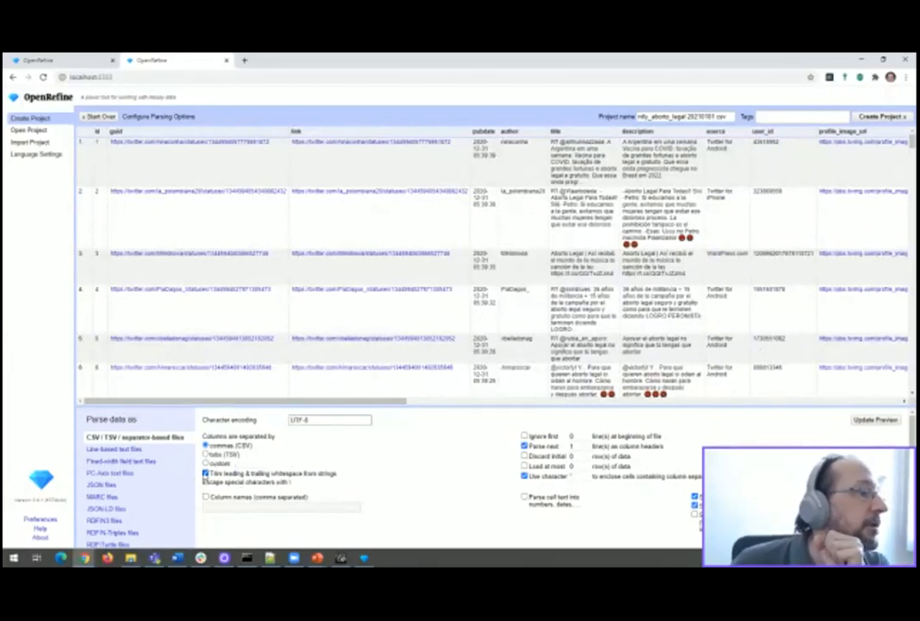
{"action": "left_click", "coordinate": [206, 474]}
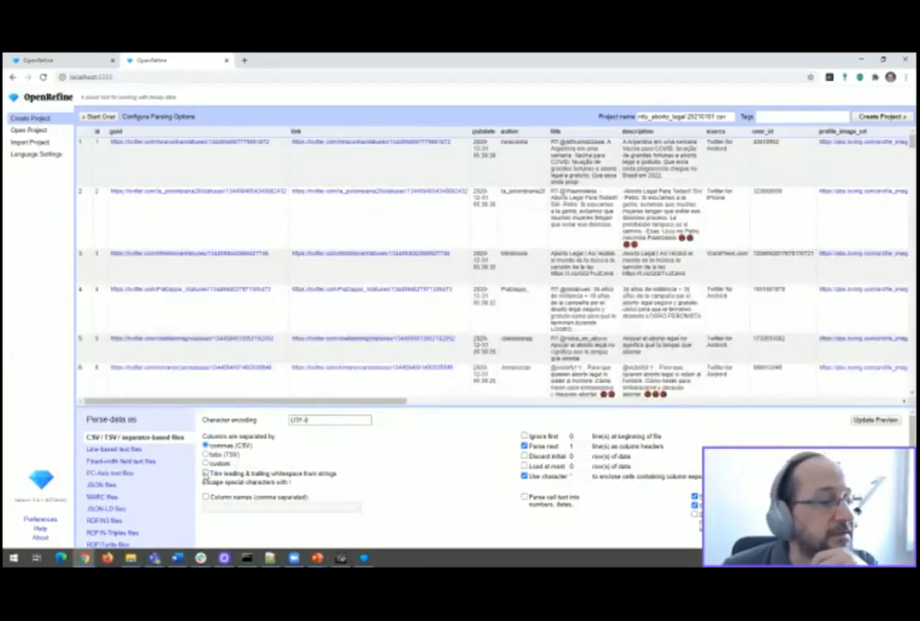
{"action": "left_click", "coordinate": [206, 473]}
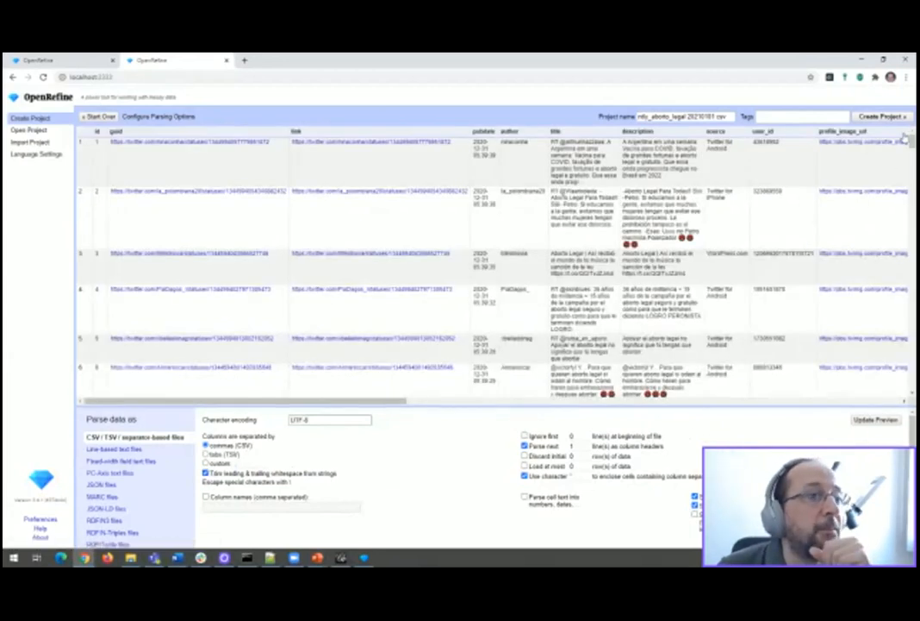
- Name the project test1 and create it from the imported CSV data
{"action": "left_click", "coordinate": [725, 116]}
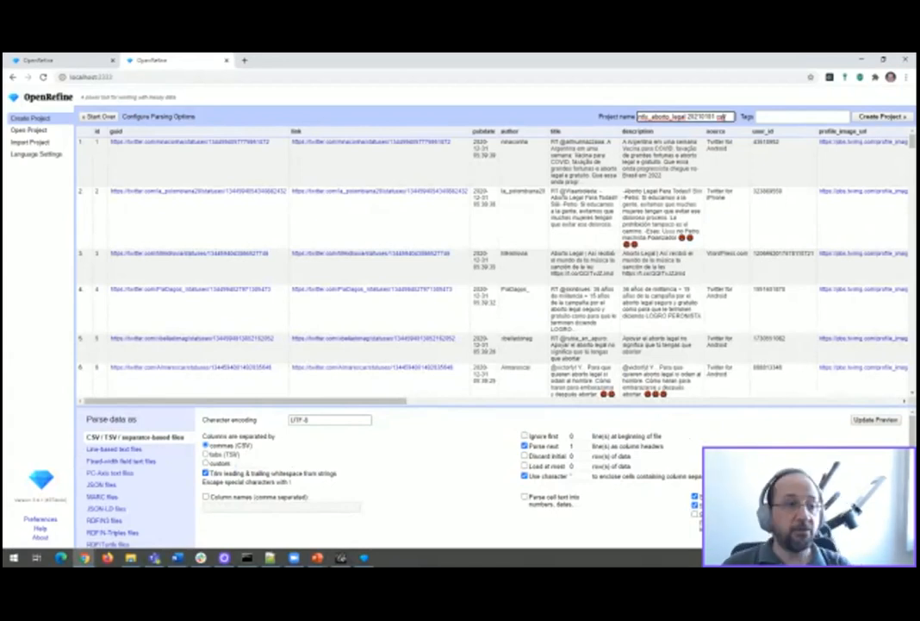
{"action": "left_click_drag", "start_coordinate": [725, 116], "coordinate": [638, 116]}
{"action": "type", "text": "teste1"}
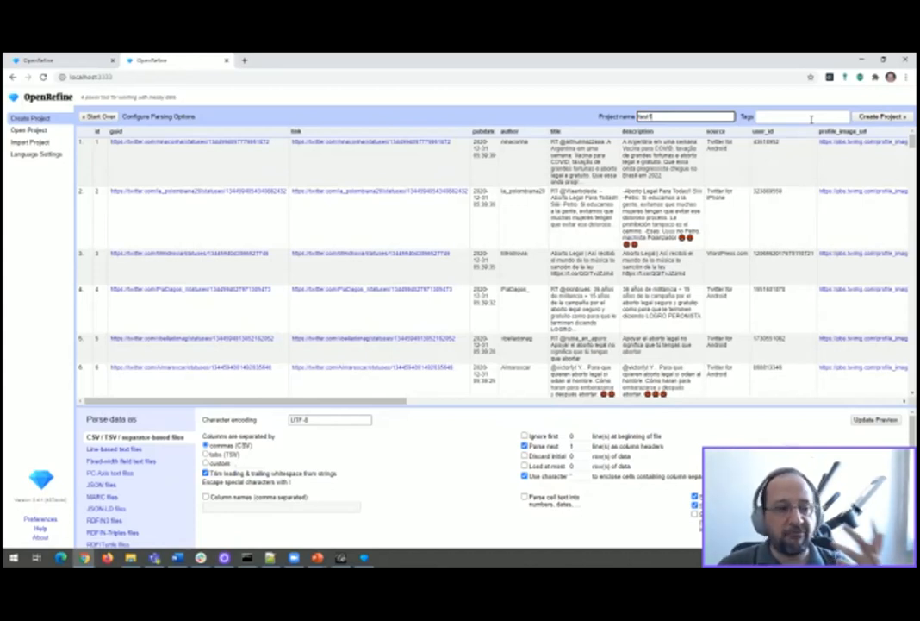
{"action": "left_click", "coordinate": [881, 116]}
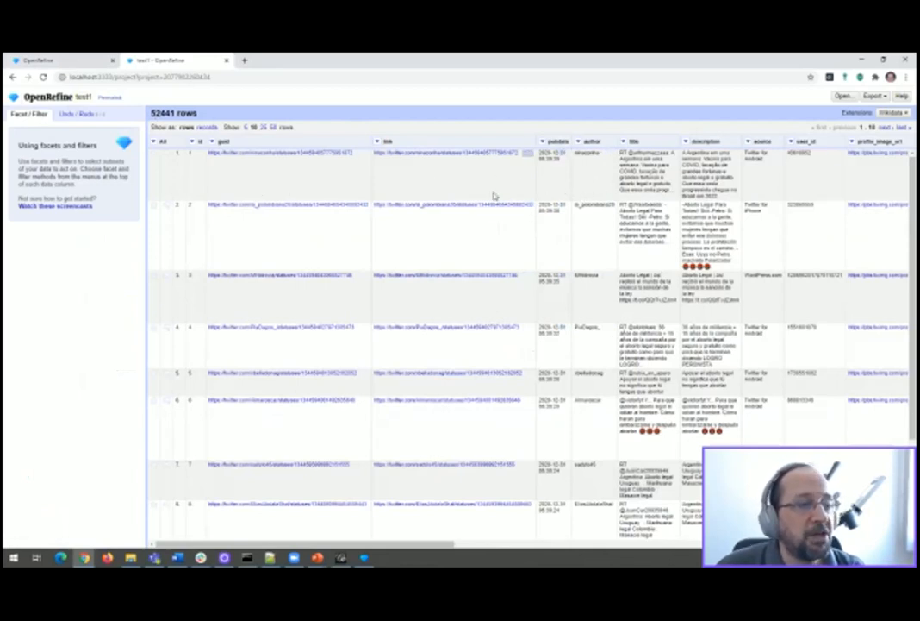
- Remove the guid and link columns from the project with the Re-order / Remove Columns command
{"action": "left_click", "coordinate": [156, 143]}
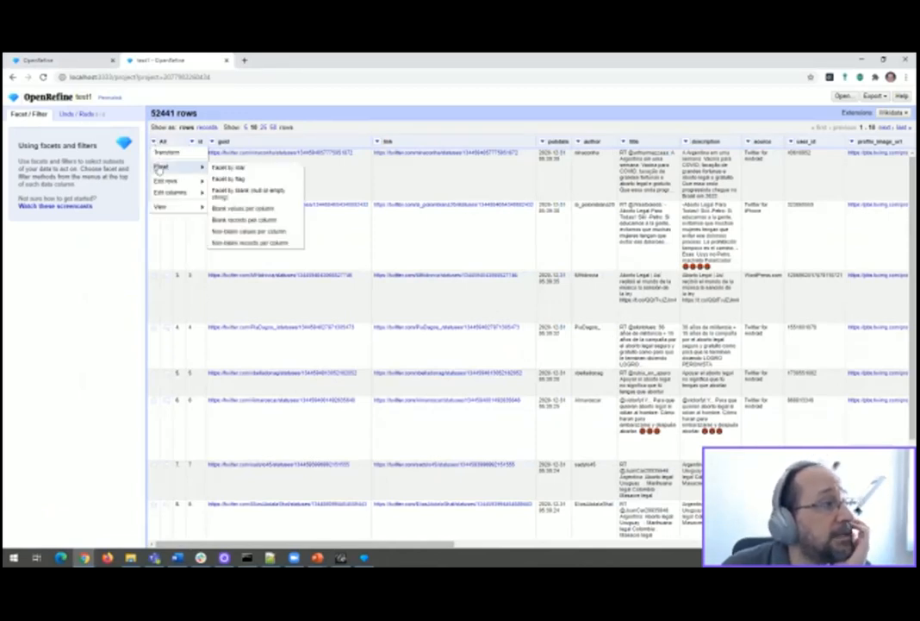
{"action": "mouse_move", "coordinate": [191, 194]}
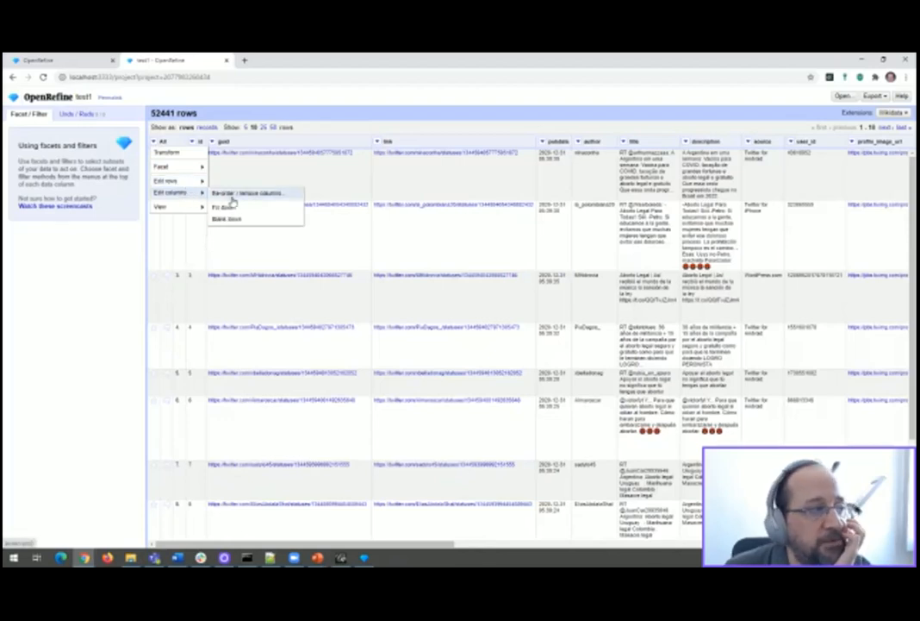
{"action": "left_click", "coordinate": [231, 196]}
{"action": "left_click_drag", "start_coordinate": [493, 207], "coordinate": [610, 242]}
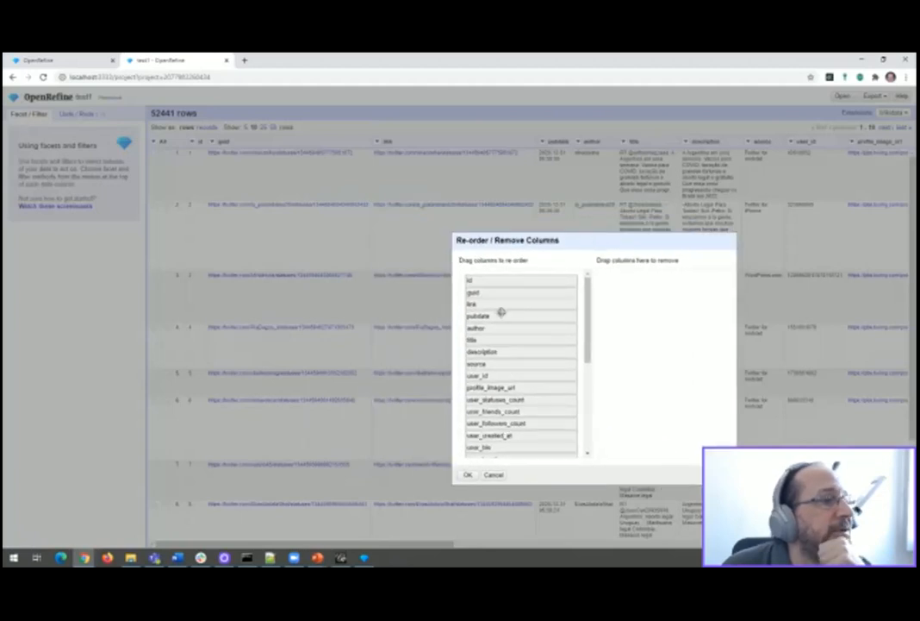
{"action": "left_click_drag", "start_coordinate": [490, 293], "coordinate": [642, 284]}
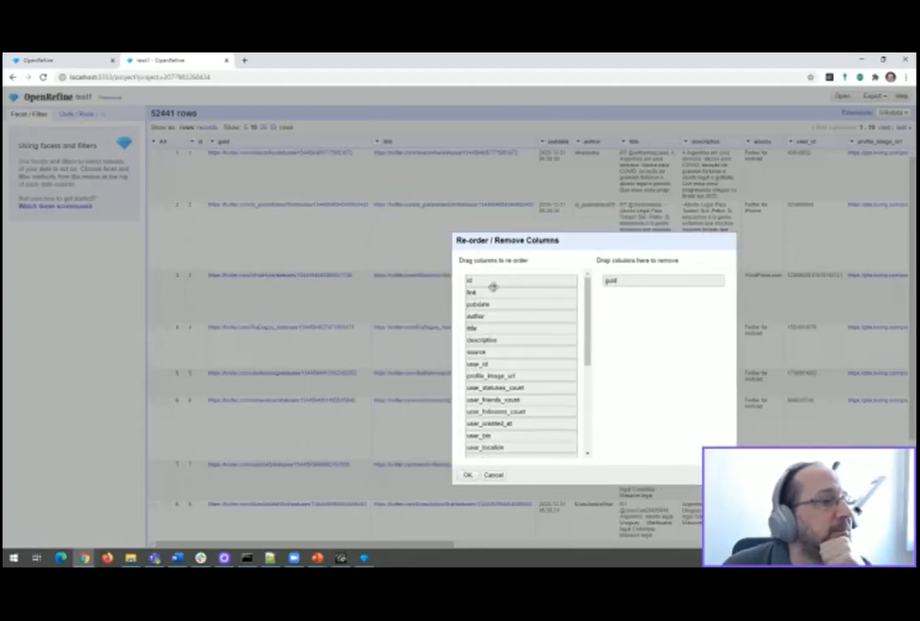
{"action": "left_click_drag", "start_coordinate": [489, 294], "coordinate": [631, 316]}
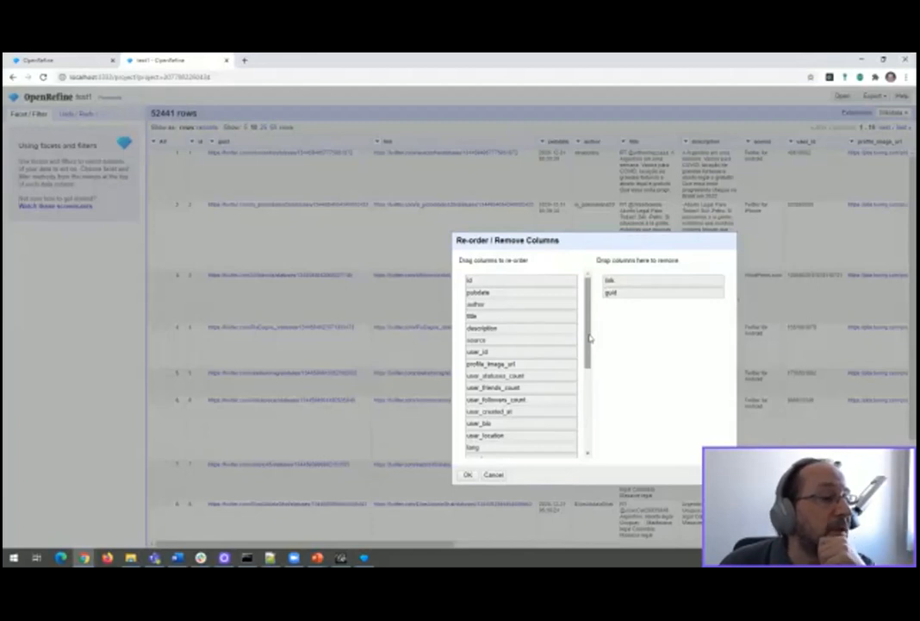
{"action": "left_click_drag", "start_coordinate": [588, 351], "coordinate": [577, 443]}
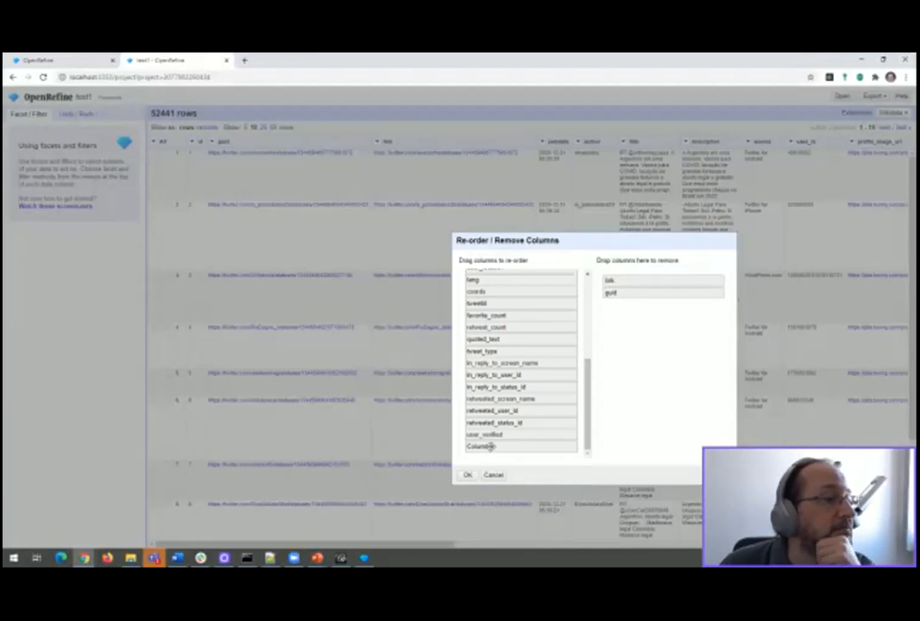
{"action": "left_click", "coordinate": [467, 474]}
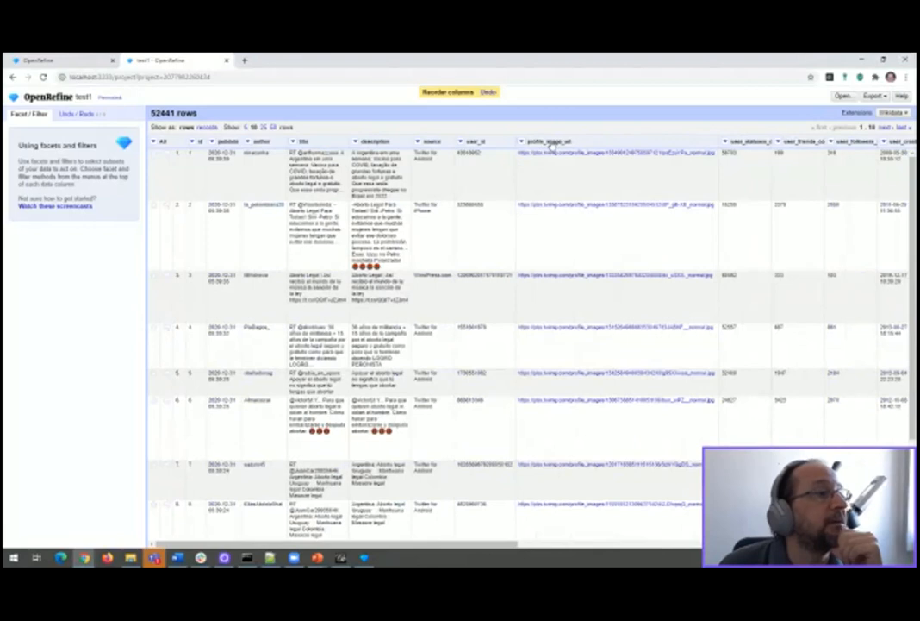
- Remove the user_id, source, profile_image_url and user_created_at columns from the project with Re-order / Remove Columns
{"action": "left_click", "coordinate": [161, 143]}
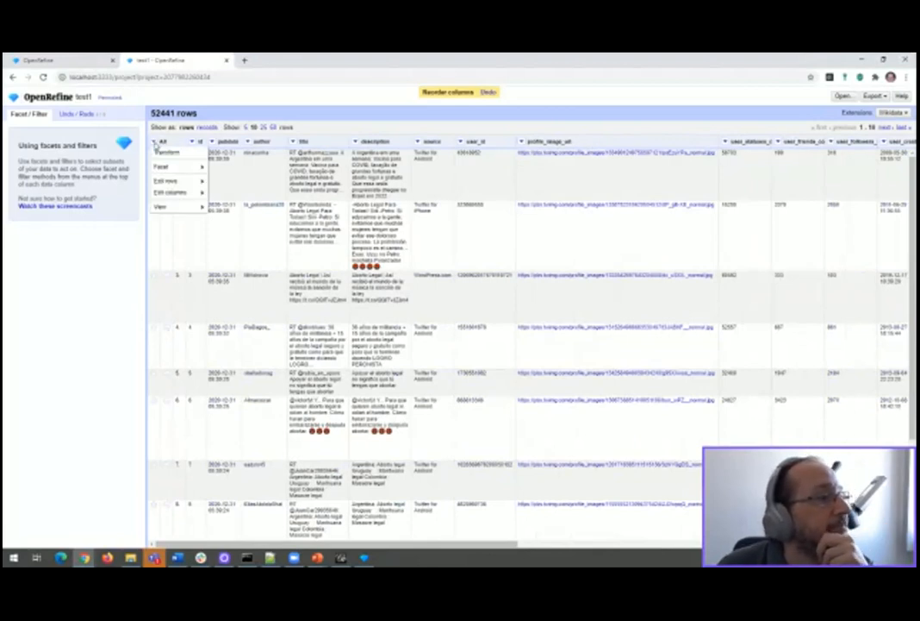
{"action": "mouse_move", "coordinate": [187, 194]}
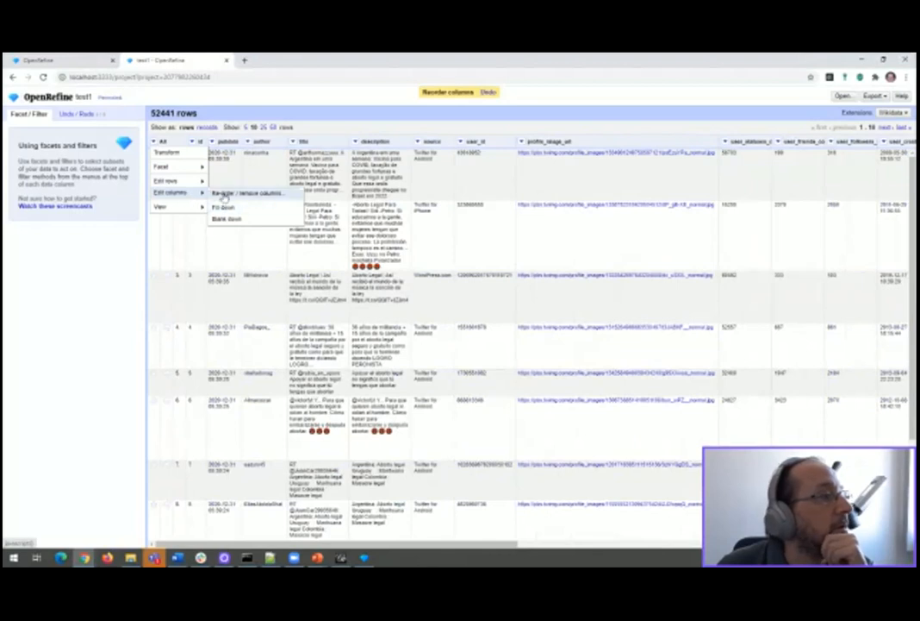
{"action": "left_click", "coordinate": [229, 194]}
{"action": "left_click_drag", "start_coordinate": [476, 205], "coordinate": [624, 264]}
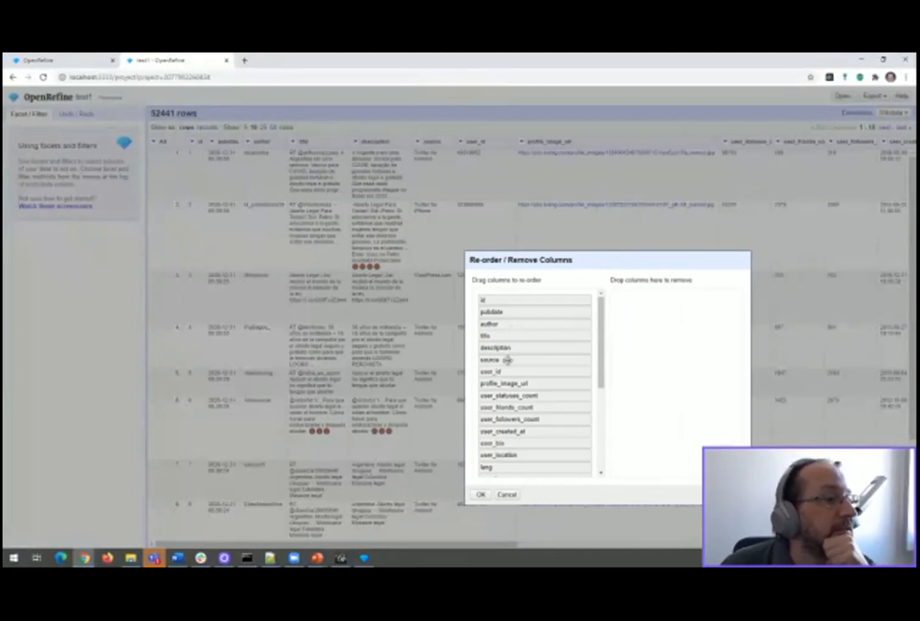
{"action": "left_click_drag", "start_coordinate": [507, 373], "coordinate": [659, 346]}
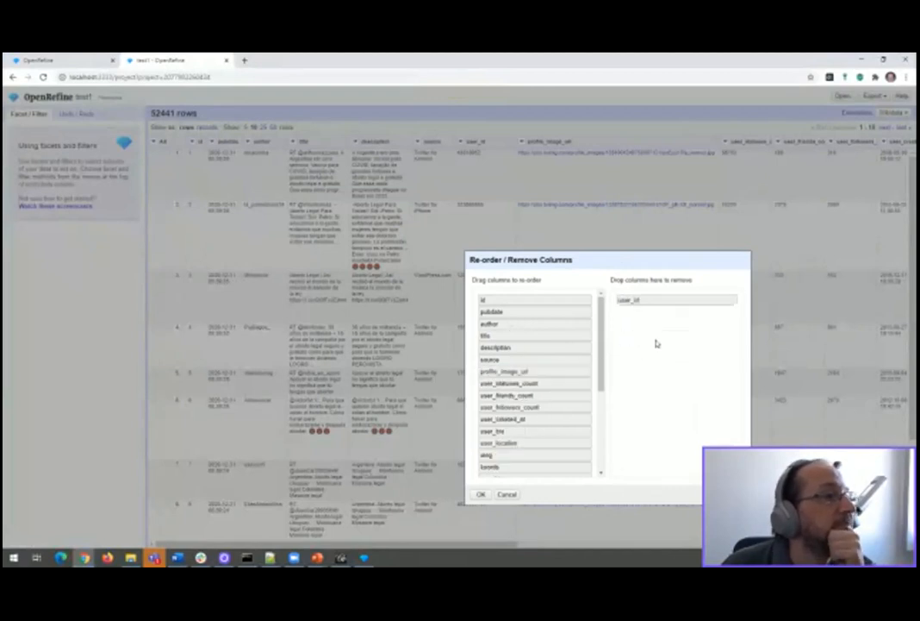
{"action": "left_click_drag", "start_coordinate": [515, 360], "coordinate": [673, 351]}
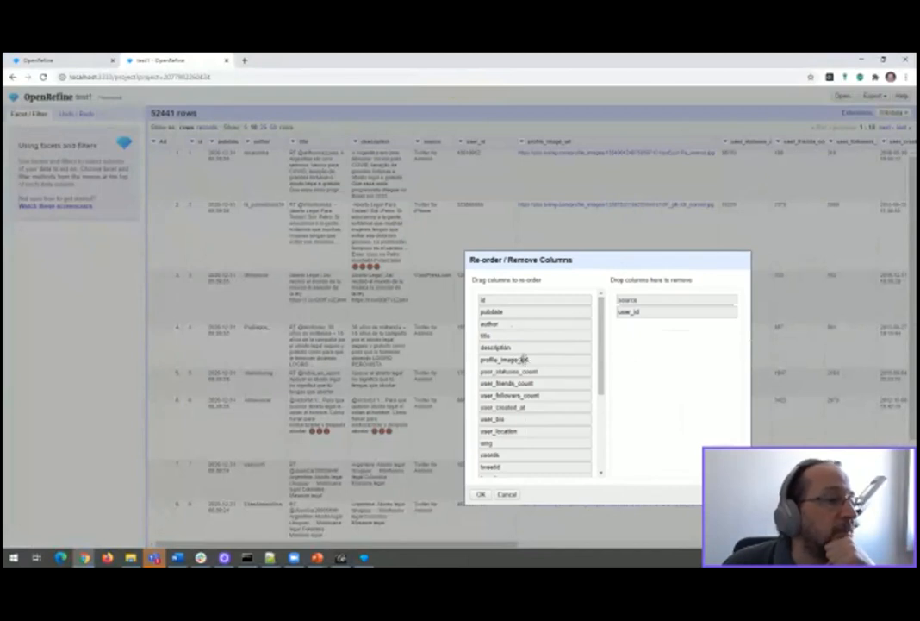
{"action": "left_click_drag", "start_coordinate": [524, 360], "coordinate": [668, 354]}
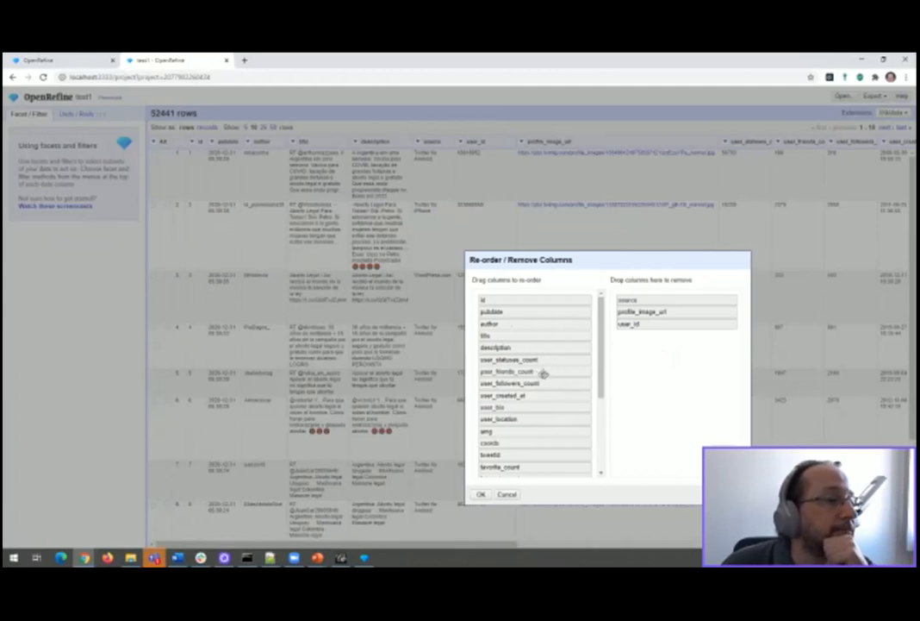
{"action": "left_click_drag", "start_coordinate": [532, 396], "coordinate": [655, 376]}
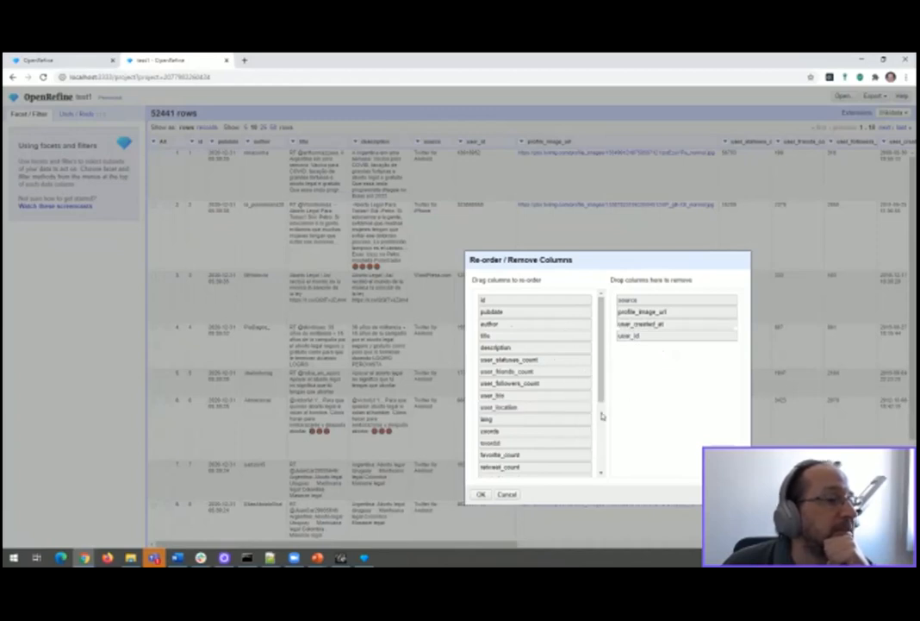
{"action": "left_click_drag", "start_coordinate": [602, 394], "coordinate": [600, 425]}
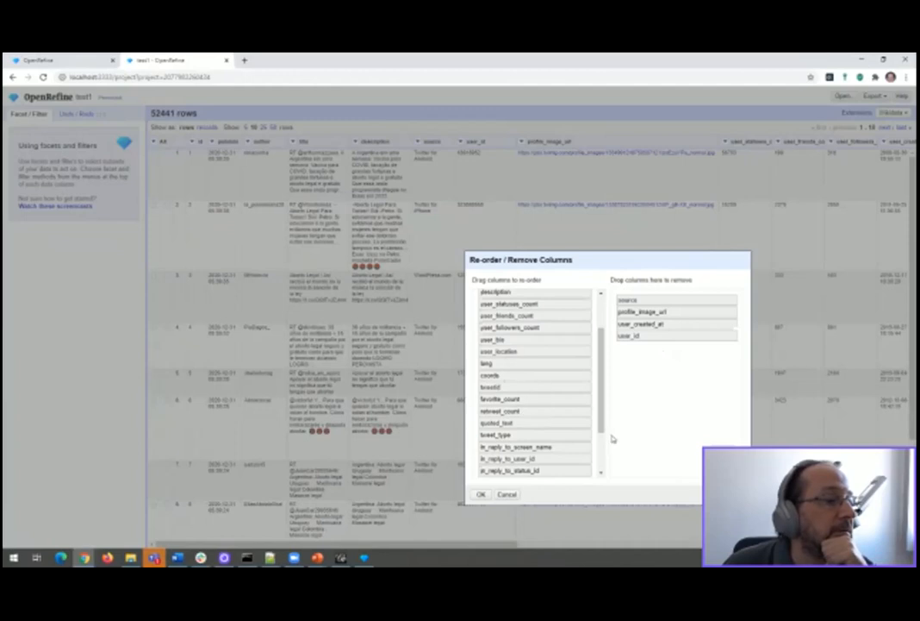
{"action": "left_click", "coordinate": [481, 494]}
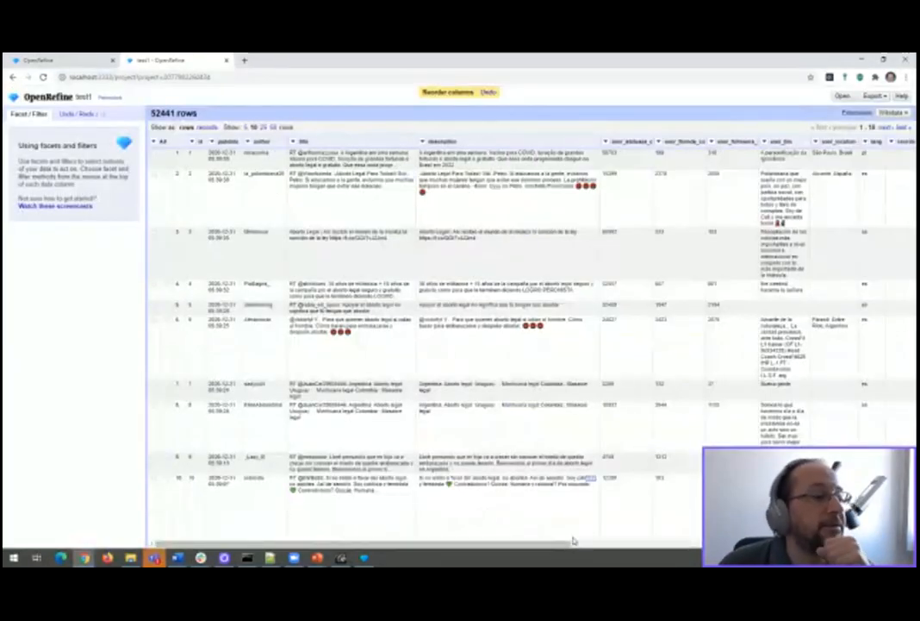
- Start another column removal and mark coords, tweetid, favorite_count, retweet_count, quoted_text and tweet_type for removal
{"action": "left_click_drag", "start_coordinate": [537, 548], "coordinate": [612, 544]}
{"action": "scroll", "coordinate": [514, 283], "scroll_direction": "right", "scroll_amount": 6}
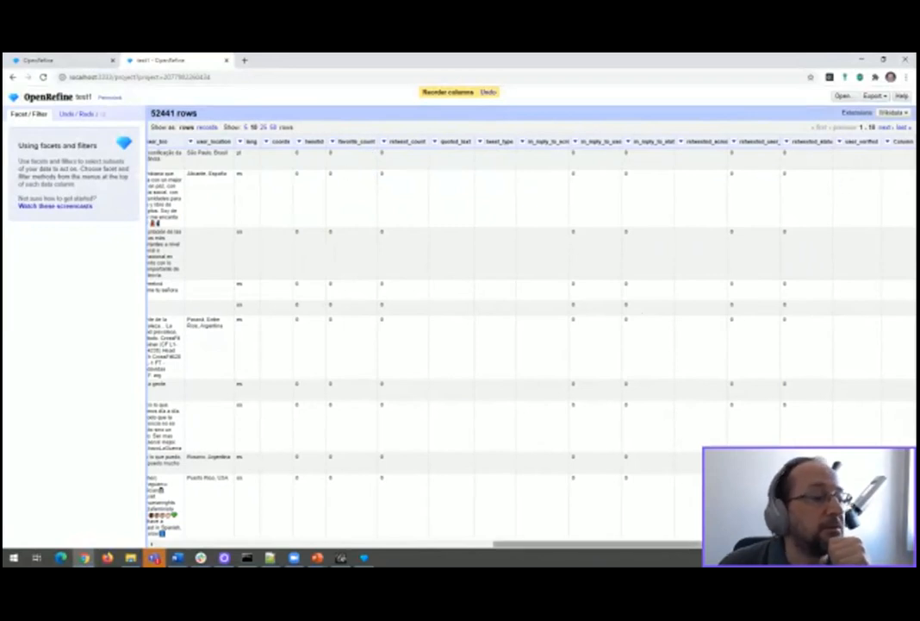
{"action": "left_click_drag", "start_coordinate": [693, 544], "coordinate": [352, 545]}
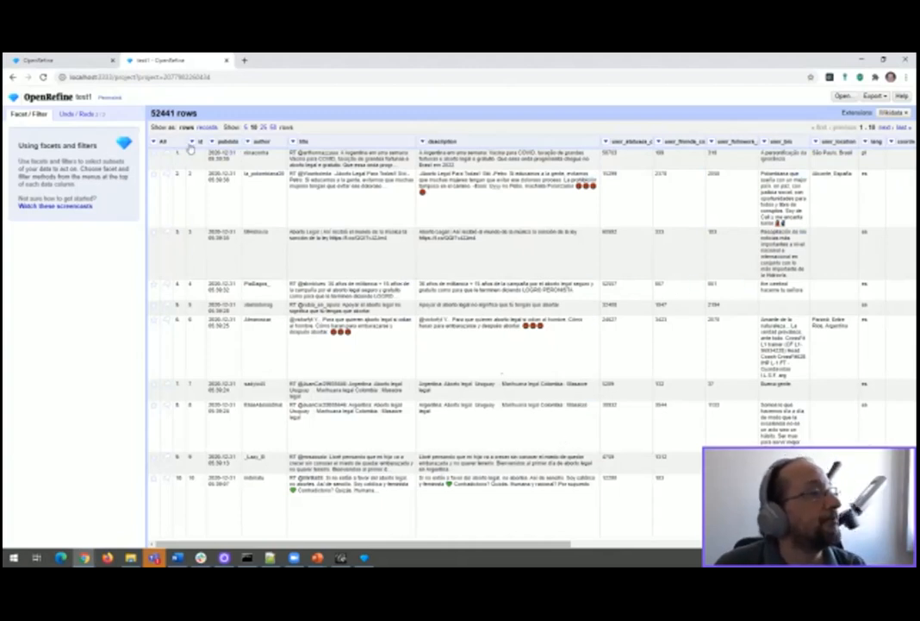
{"action": "left_click", "coordinate": [163, 147]}
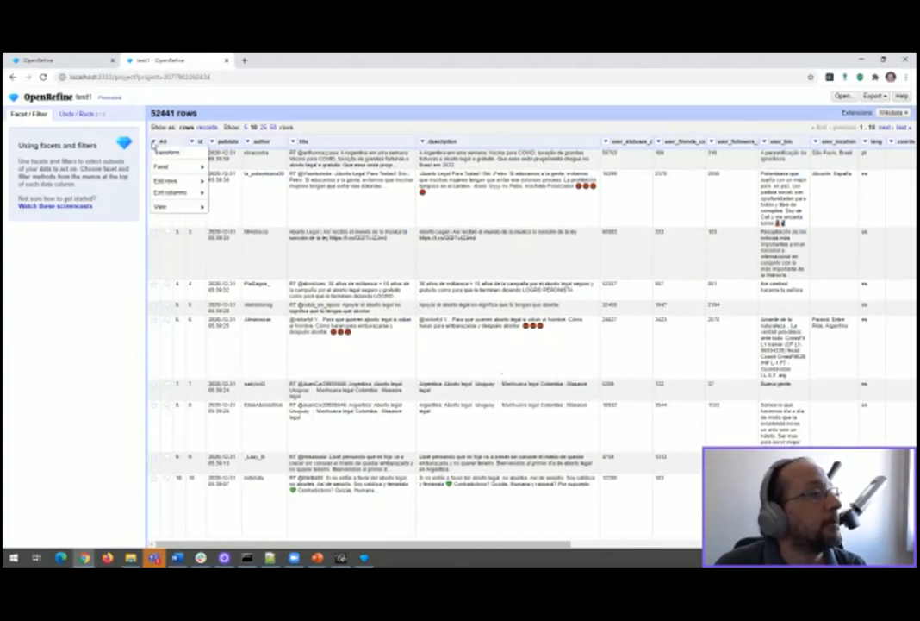
{"action": "mouse_move", "coordinate": [185, 192]}
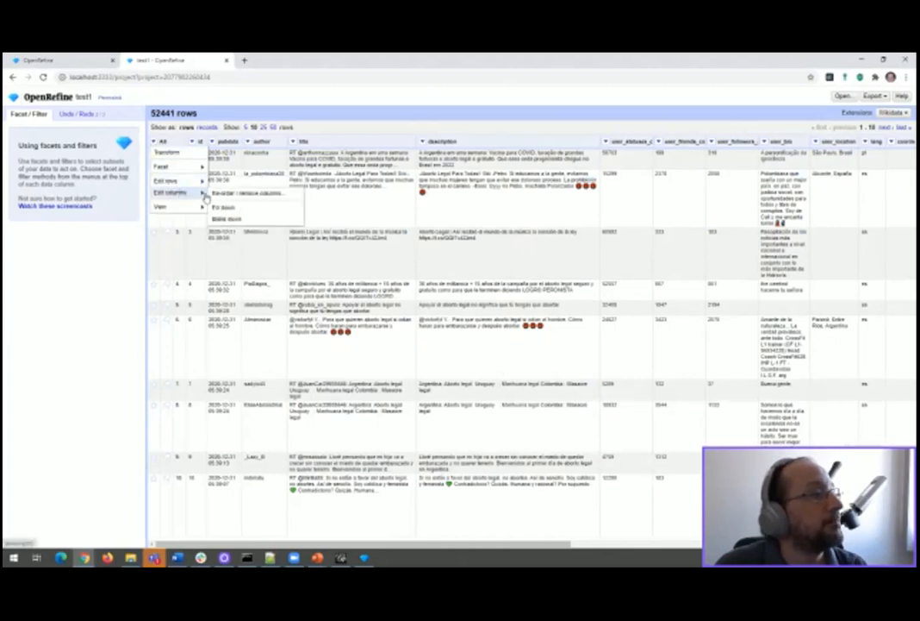
{"action": "left_click", "coordinate": [234, 199]}
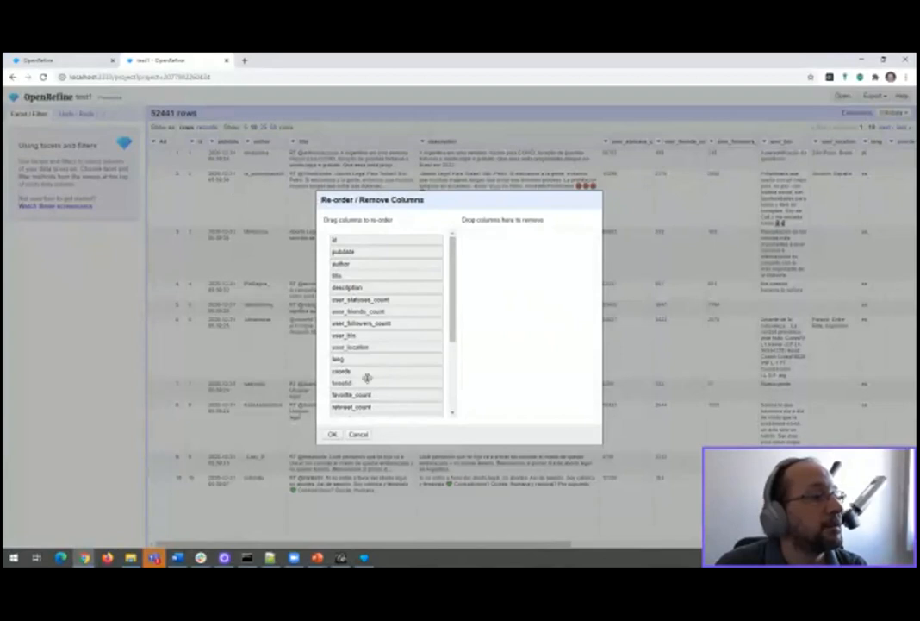
{"action": "left_click_drag", "start_coordinate": [362, 371], "coordinate": [515, 353]}
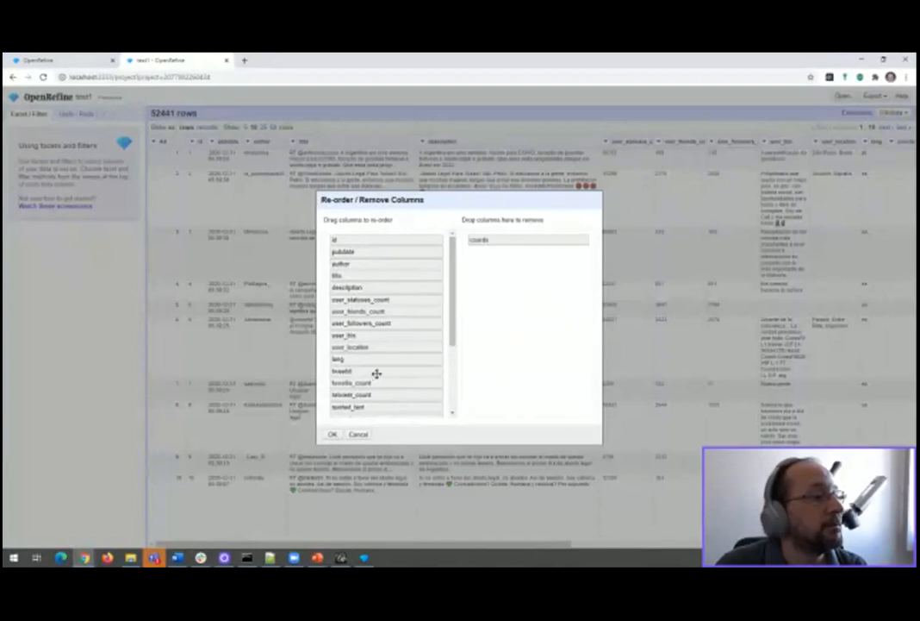
{"action": "left_click_drag", "start_coordinate": [377, 373], "coordinate": [510, 236]}
{"action": "left_click_drag", "start_coordinate": [386, 374], "coordinate": [504, 355]}
{"action": "left_click_drag", "start_coordinate": [362, 371], "coordinate": [518, 287]}
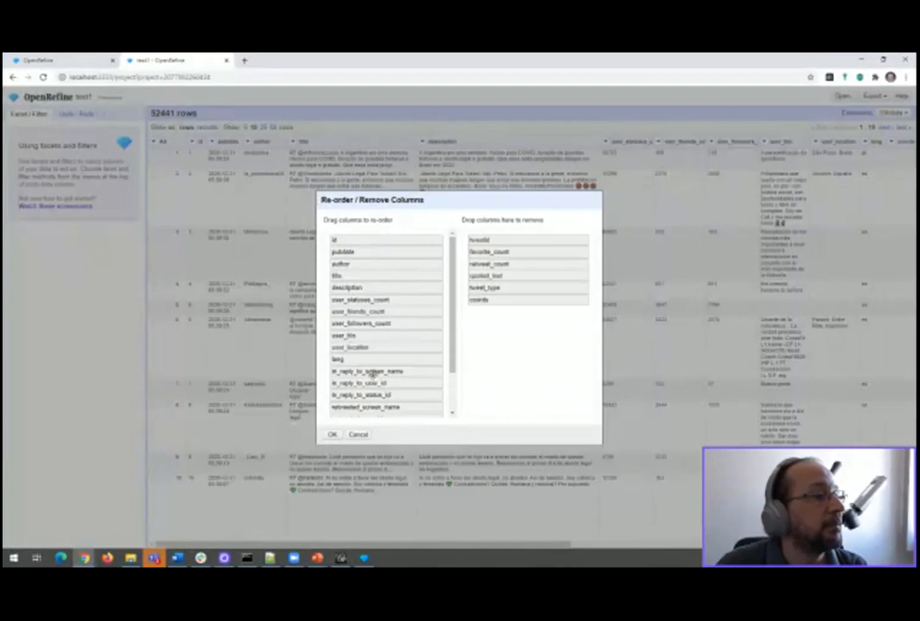
- Mark the three in_reply_to columns and the three retweeted columns (screen_name, user_id and status_id) for removal
{"action": "left_click_drag", "start_coordinate": [370, 372], "coordinate": [509, 362]}
{"action": "left_click_drag", "start_coordinate": [398, 372], "coordinate": [515, 370]}
{"action": "left_click_drag", "start_coordinate": [403, 370], "coordinate": [517, 338]}
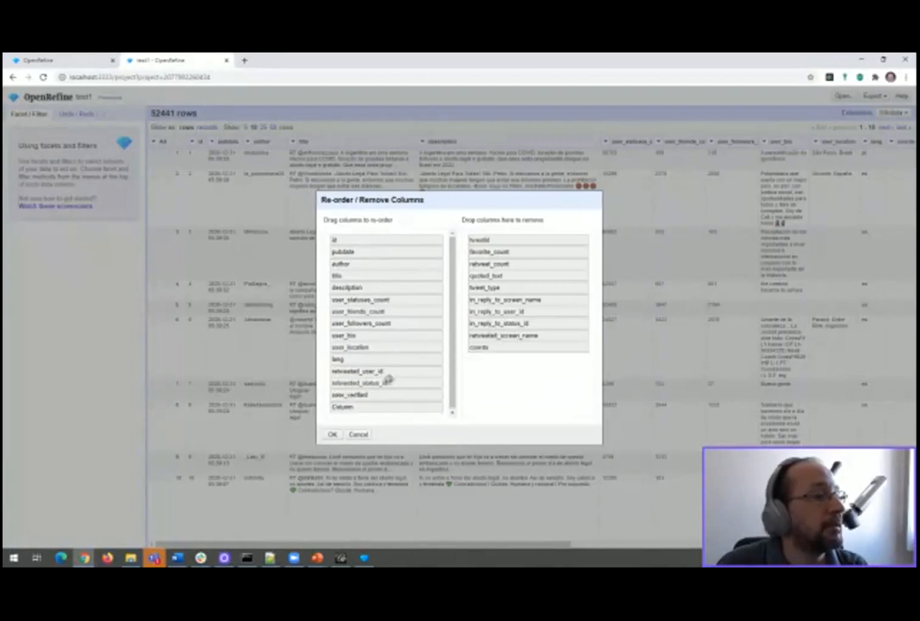
{"action": "left_click_drag", "start_coordinate": [392, 374], "coordinate": [517, 346]}
{"action": "left_click_drag", "start_coordinate": [408, 372], "coordinate": [517, 371]}
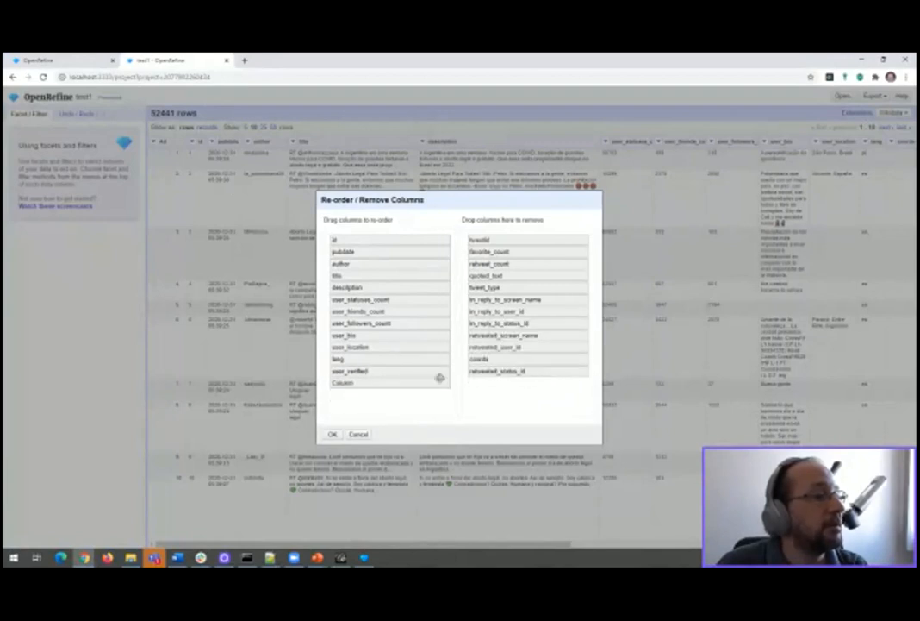
- Add user_verified, Column and user_location to the columns to remove and apply the removal
{"action": "left_click_drag", "start_coordinate": [408, 370], "coordinate": [513, 372]}
{"action": "left_click_drag", "start_coordinate": [395, 370], "coordinate": [551, 398]}
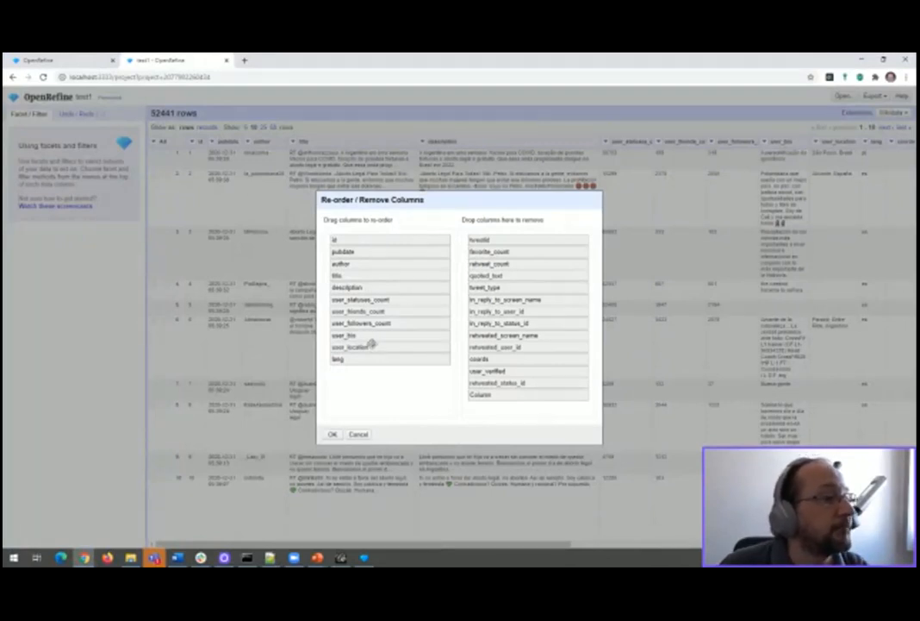
{"action": "left_click_drag", "start_coordinate": [370, 347], "coordinate": [492, 394]}
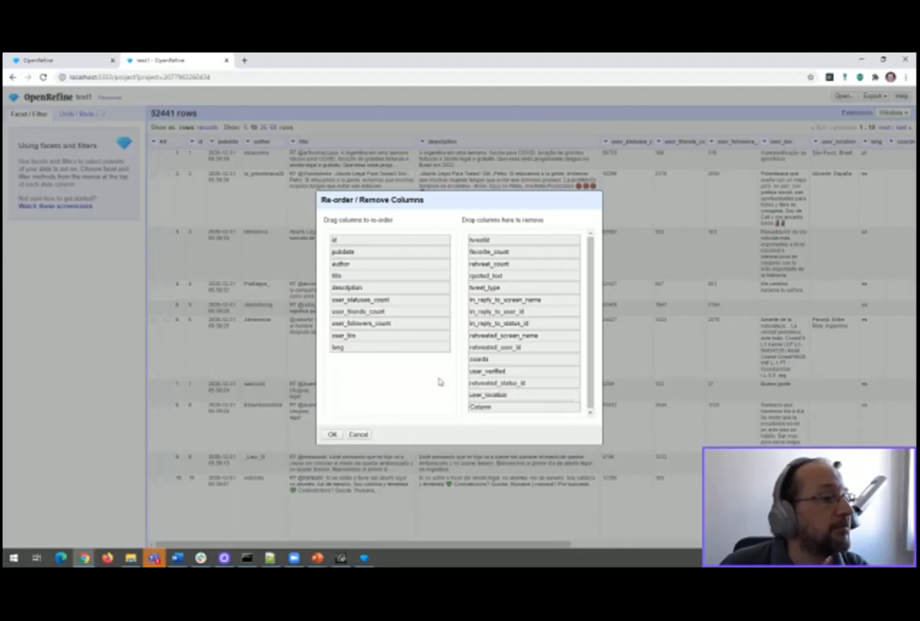
{"action": "mouse_move", "coordinate": [378, 348]}
{"action": "left_mouse_down"}
{"action": "mouse_move", "coordinate": [474, 401]}
{"action": "mouse_move", "coordinate": [358, 343]}
{"action": "mouse_move", "coordinate": [374, 347]}
{"action": "left_mouse_up"}
{"action": "left_click", "coordinate": [331, 434]}
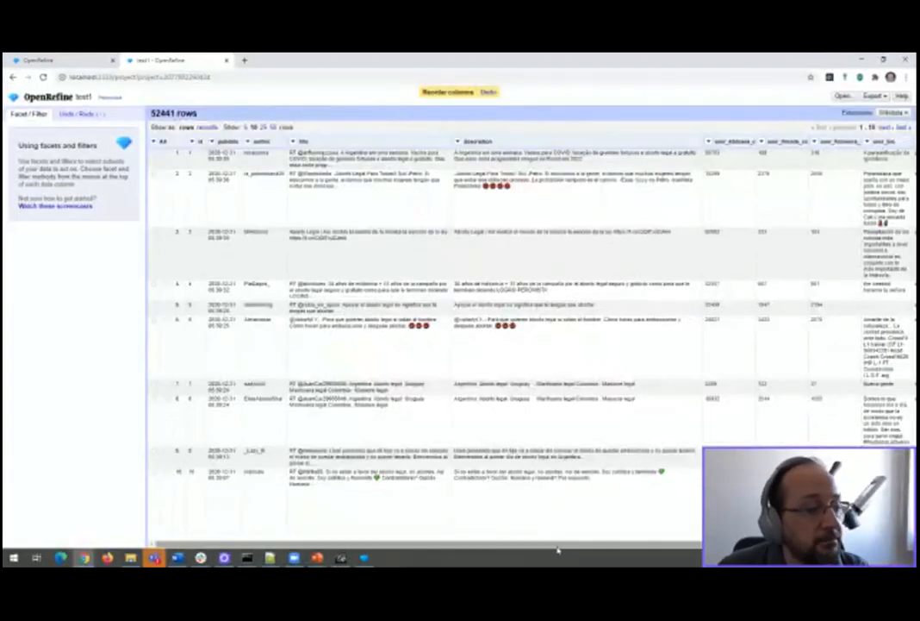
{"action": "left_click_drag", "start_coordinate": [558, 545], "coordinate": [686, 557]}
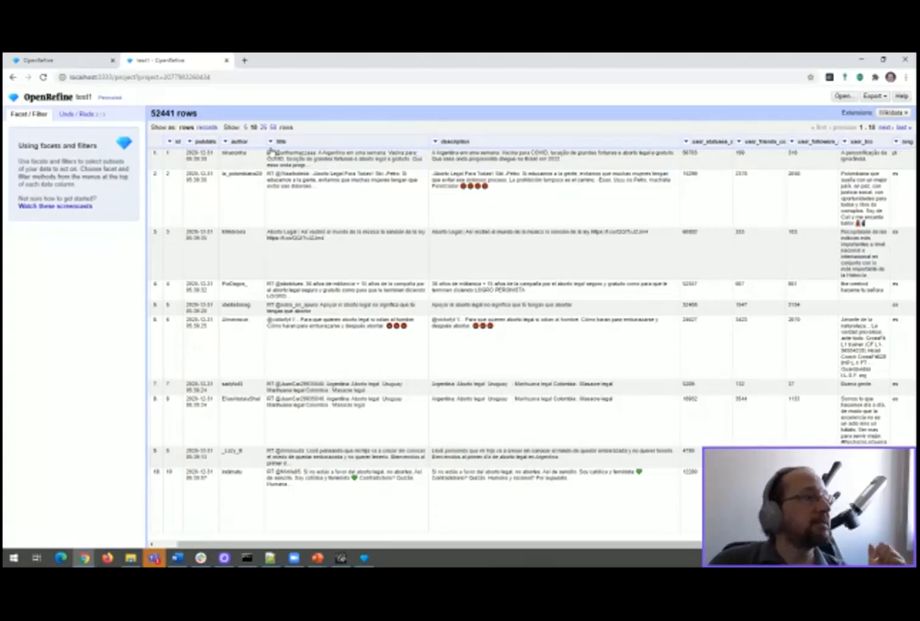
- Try a text facet on the title column and remove it again
{"action": "left_click", "coordinate": [270, 142]}
{"action": "mouse_move", "coordinate": [302, 181]}
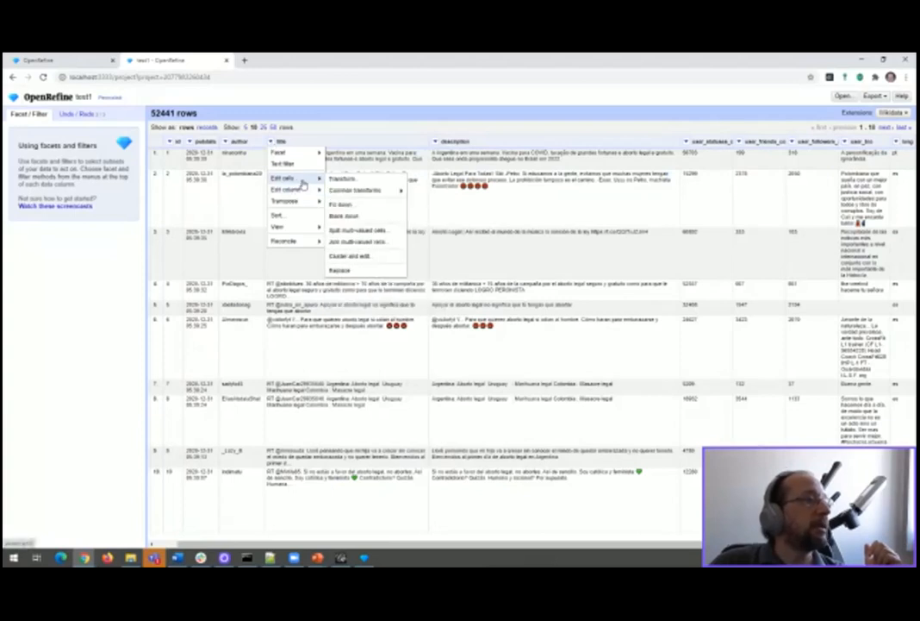
{"action": "mouse_move", "coordinate": [310, 153]}
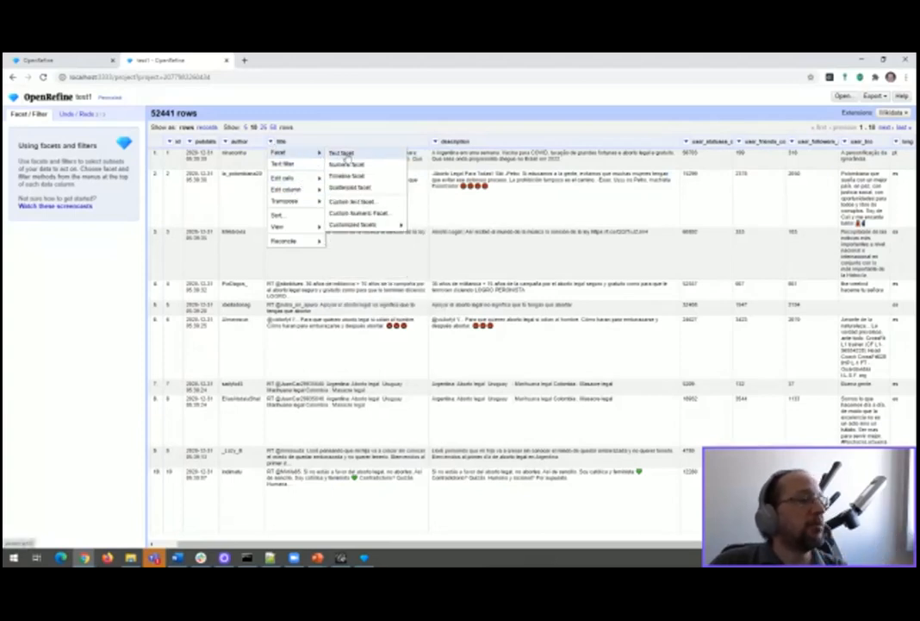
{"action": "left_click", "coordinate": [342, 153]}
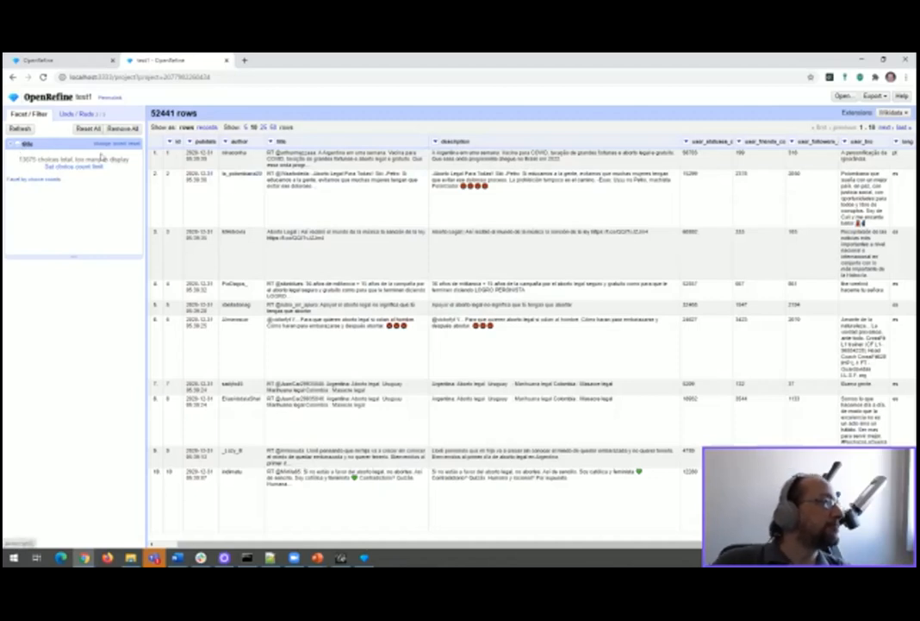
{"action": "left_click", "coordinate": [11, 145]}
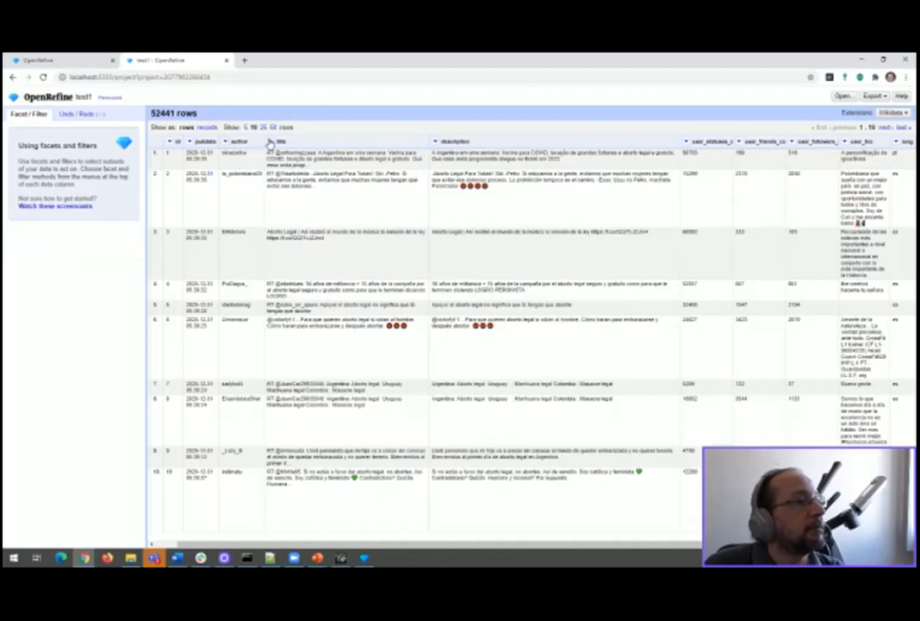
- Filter the title column by the text "RT @" with case-sensitive matching
{"action": "left_click", "coordinate": [272, 141]}
{"action": "left_click", "coordinate": [295, 163]}
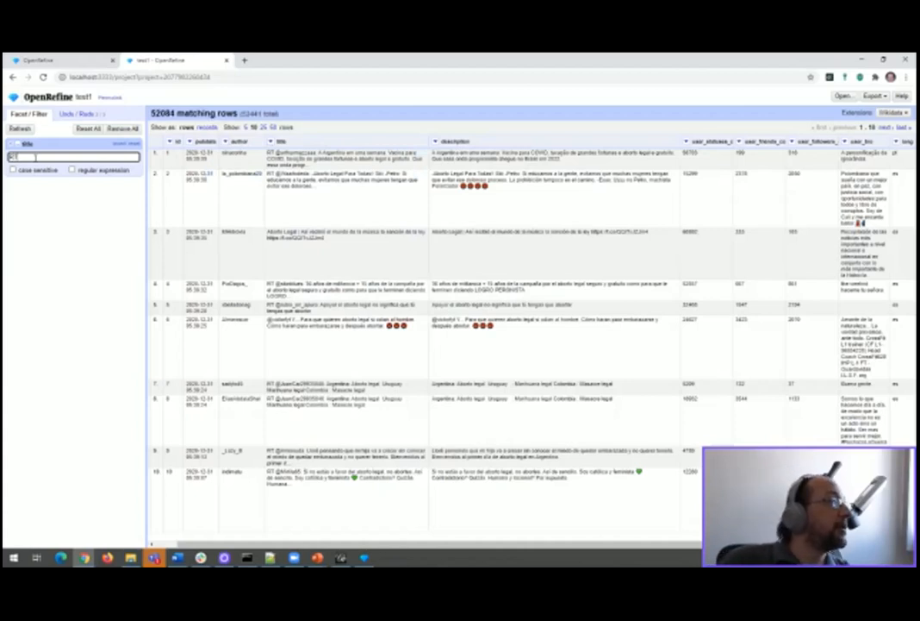
{"action": "type", "text": "RT @"}
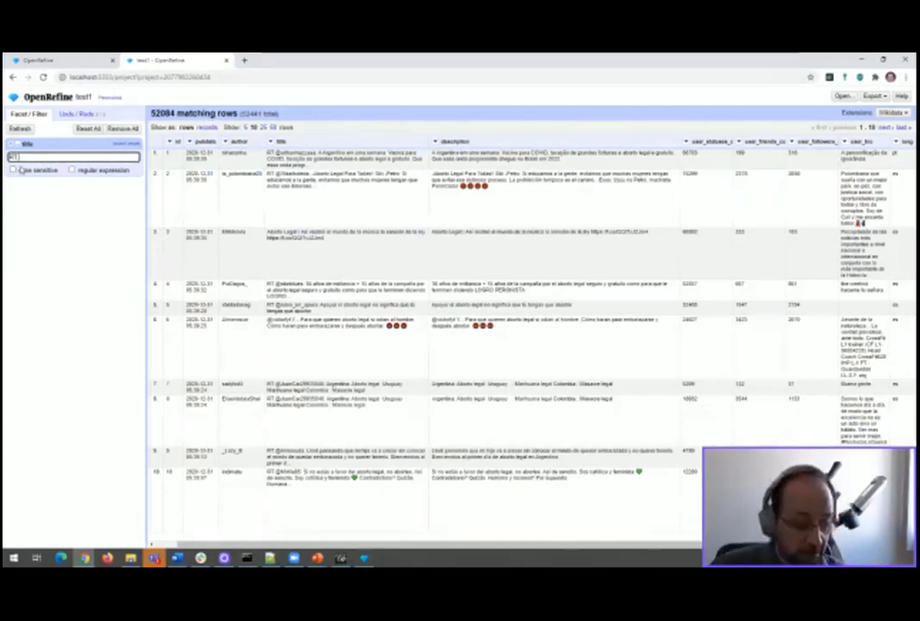
{"action": "left_click", "coordinate": [13, 170]}
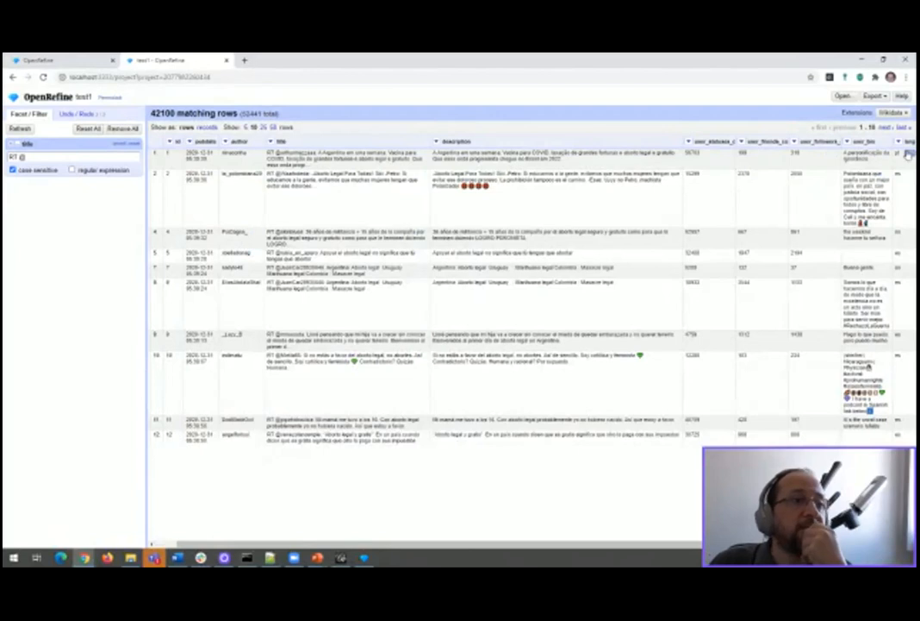
- Create a text facet on the lang column and restrict the rows to the pt language
{"action": "left_click", "coordinate": [900, 141]}
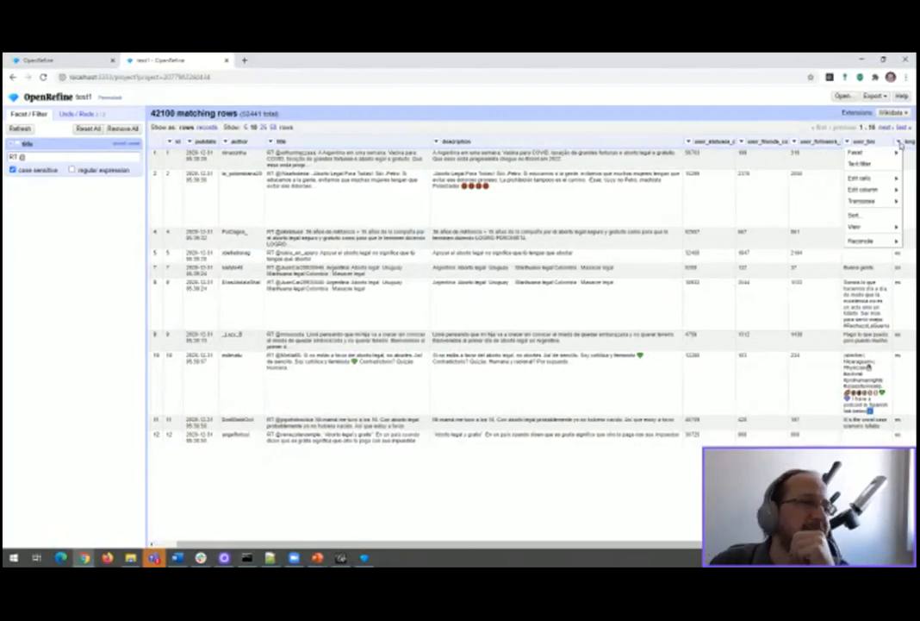
{"action": "mouse_move", "coordinate": [866, 153]}
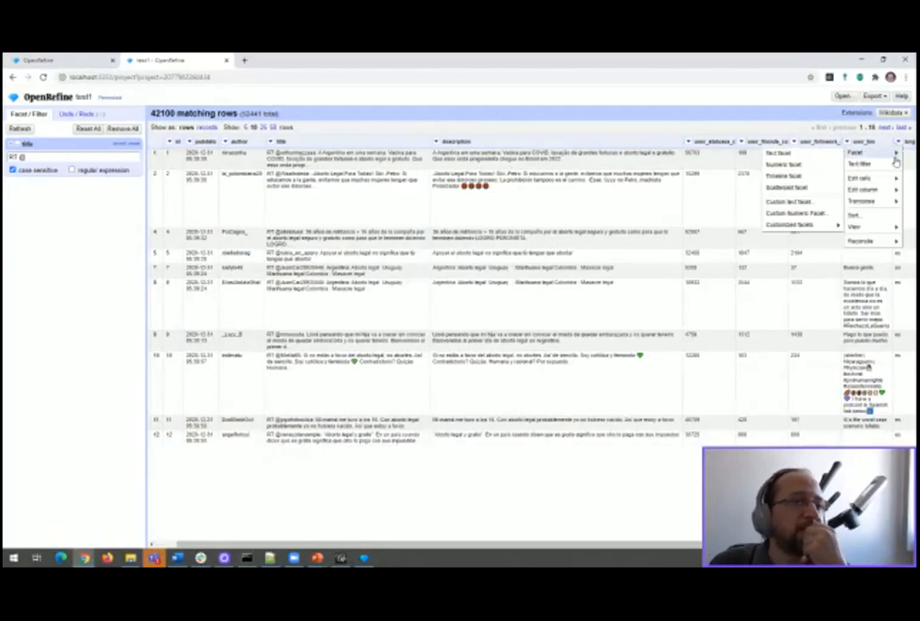
{"action": "left_click", "coordinate": [817, 159]}
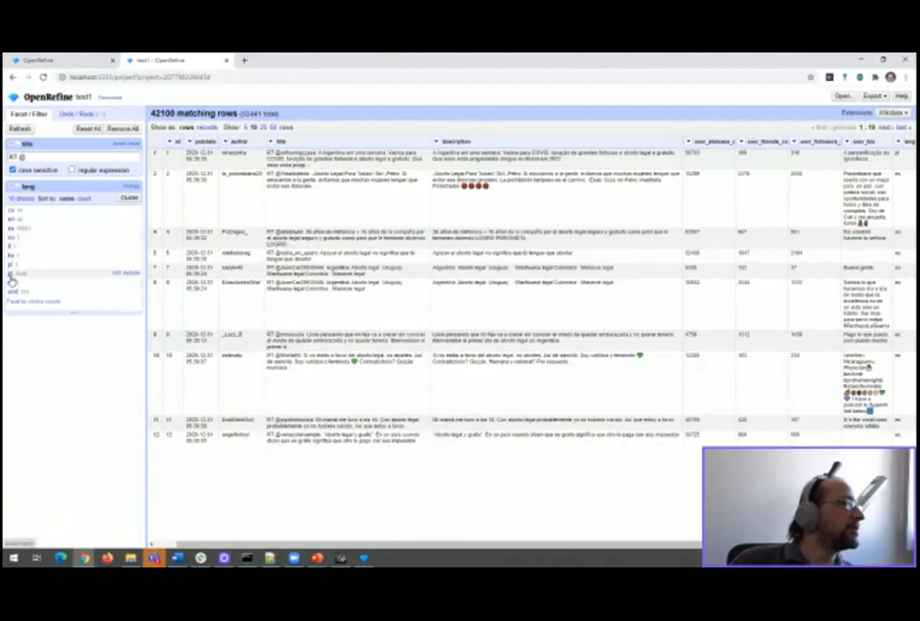
{"action": "left_click", "coordinate": [9, 274]}
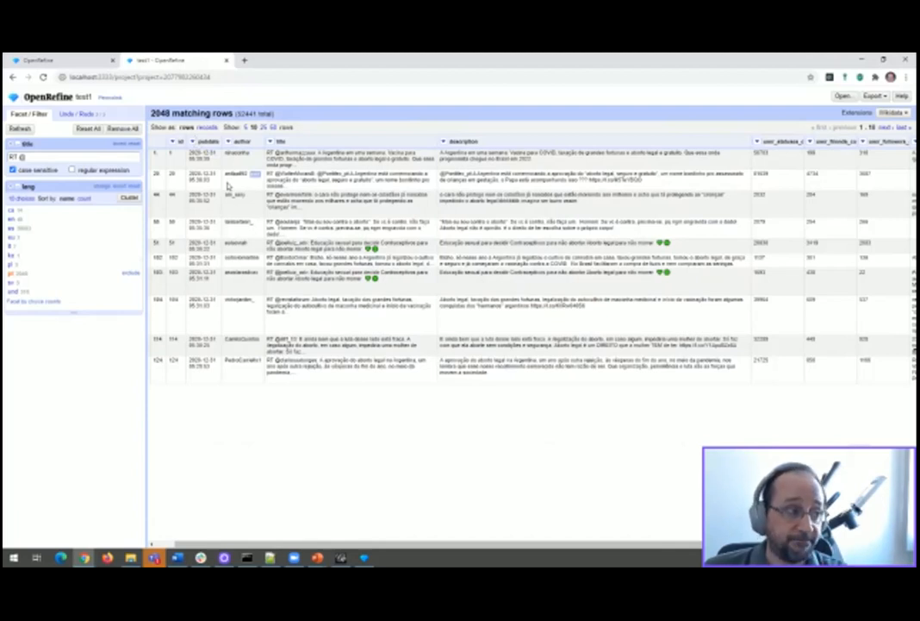
- Export the filtered rows as a comma-separated value file
{"action": "left_click", "coordinate": [886, 102]}
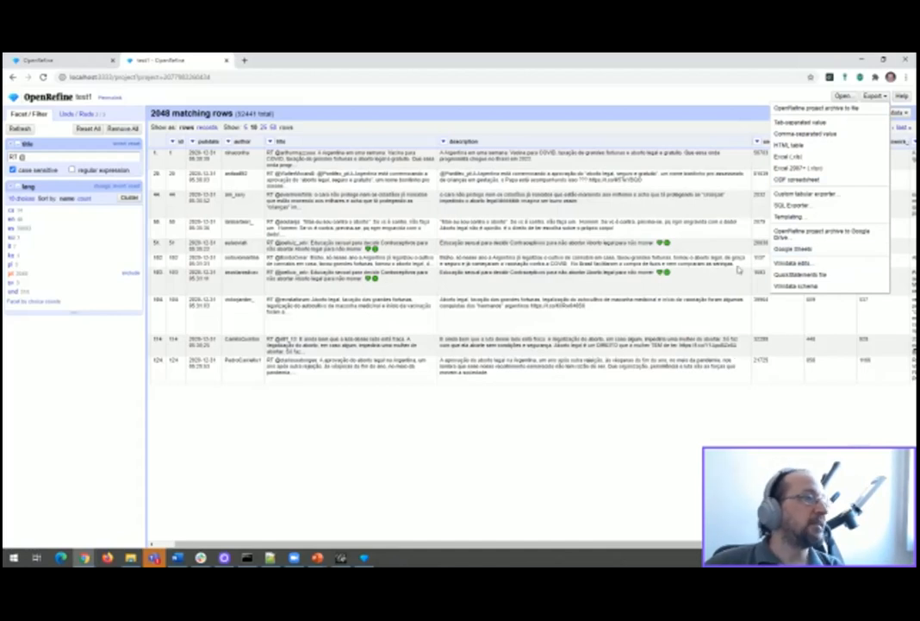
{"action": "left_click", "coordinate": [815, 136]}
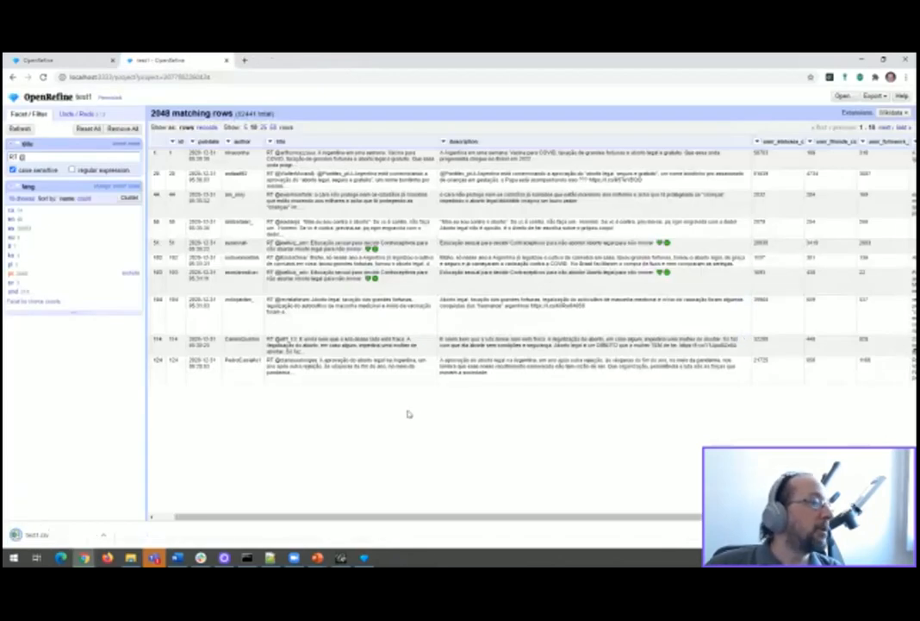
- Show the exported test1.csv in its Downloads folder and open it for editing in Notepad++
{"action": "left_click", "coordinate": [103, 535]}
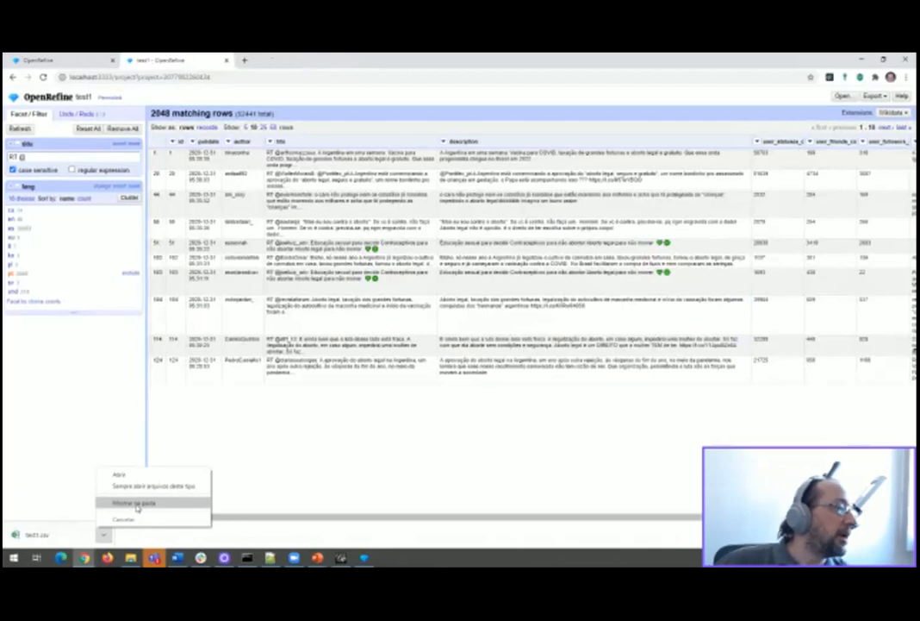
{"action": "left_click", "coordinate": [136, 506]}
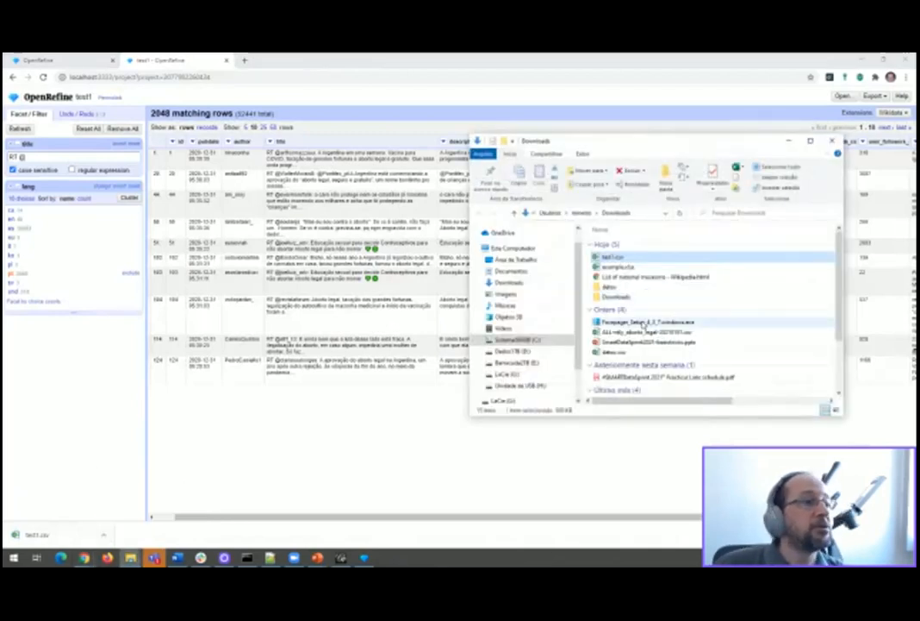
{"action": "right_click", "coordinate": [617, 261]}
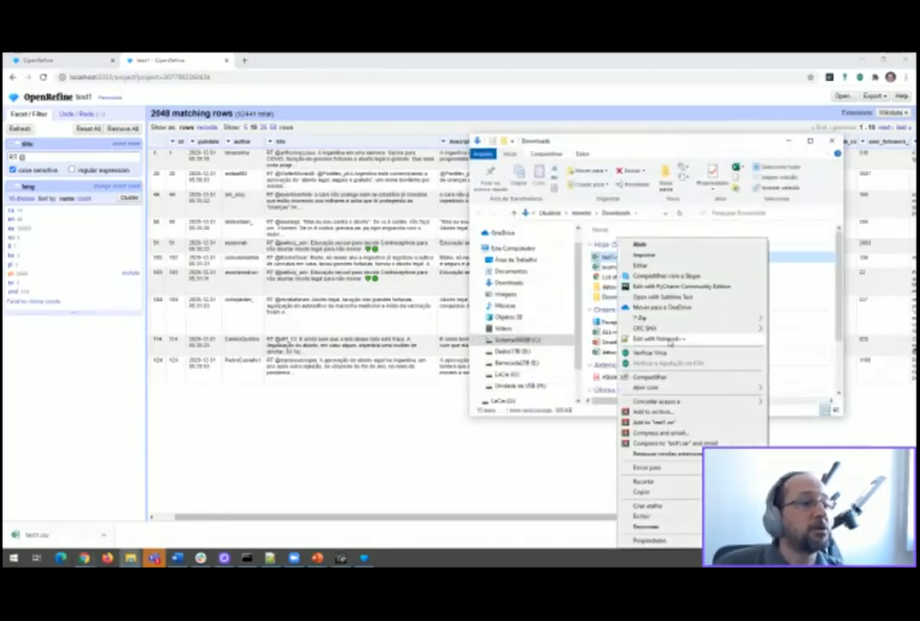
{"action": "key", "text": "Escape"}
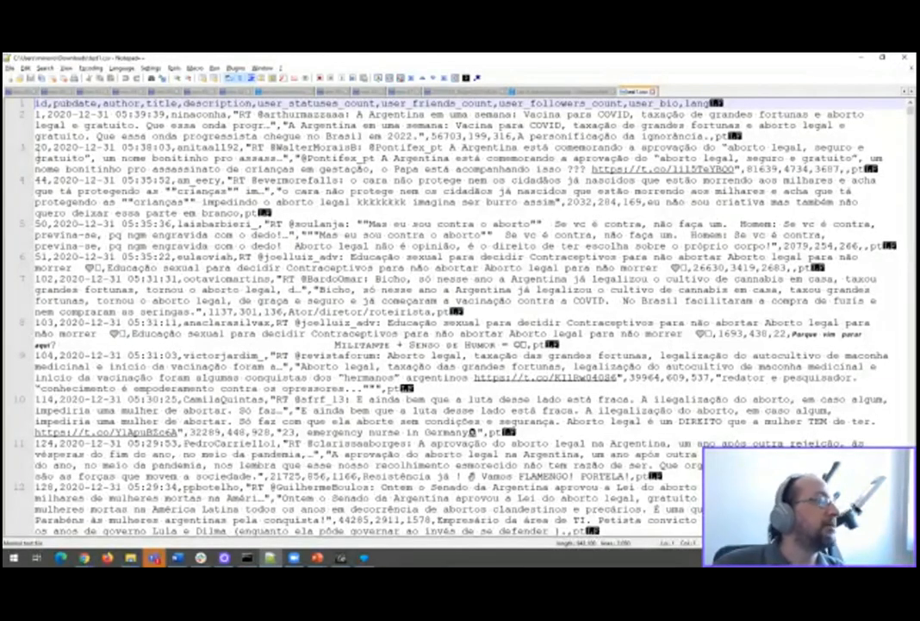
- Look through the exported rows of test1.csv to check the column order and how the retweet texts are quoted
{"action": "key", "text": "Down"}
{"action": "key", "text": "Down"}
{"action": "key", "text": "Down"}
{"action": "key", "text": "Down"}
{"action": "key", "text": "Down"}
{"action": "key", "text": "Down"}
{"action": "key", "text": "Down"}
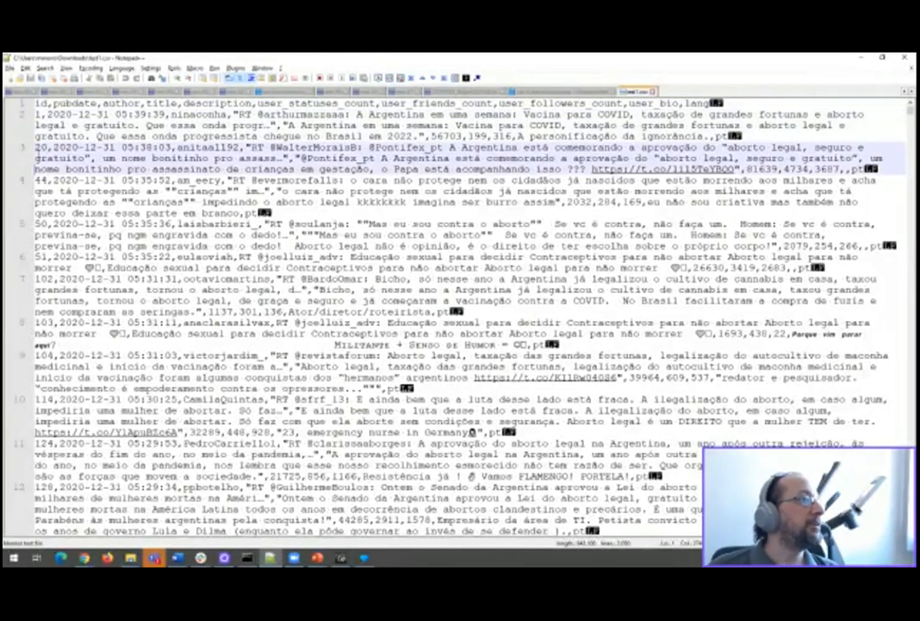
{"action": "key", "text": "Page_Down"}
{"action": "key", "text": "Page_Down"}
{"action": "key", "text": "Page_Down"}
{"action": "key", "text": "Page_Down"}
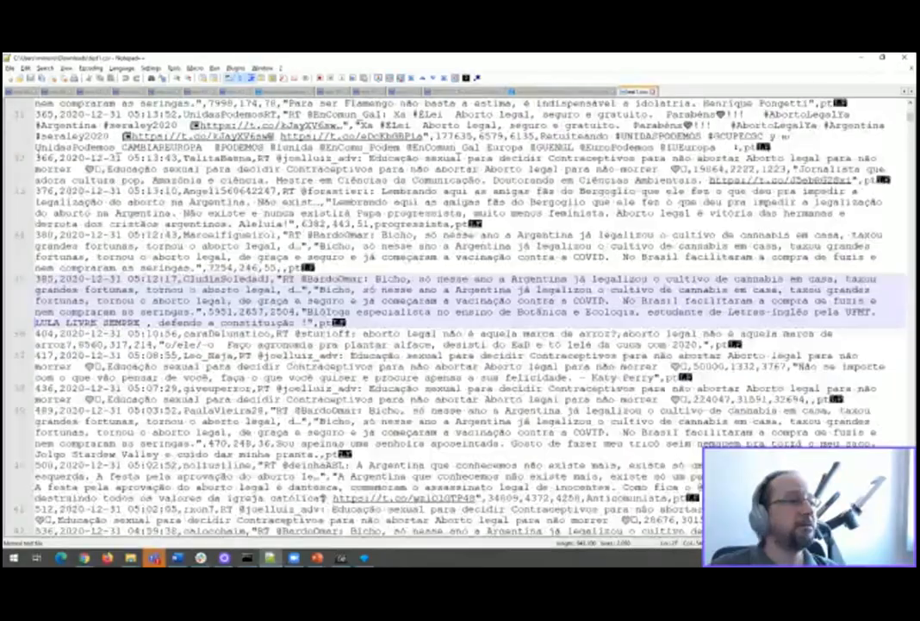
{"action": "key", "text": "Page_Down"}
{"action": "key", "text": "Page_Down"}
{"action": "key", "text": "Page_Down"}
{"action": "key", "text": "Page_Down"}
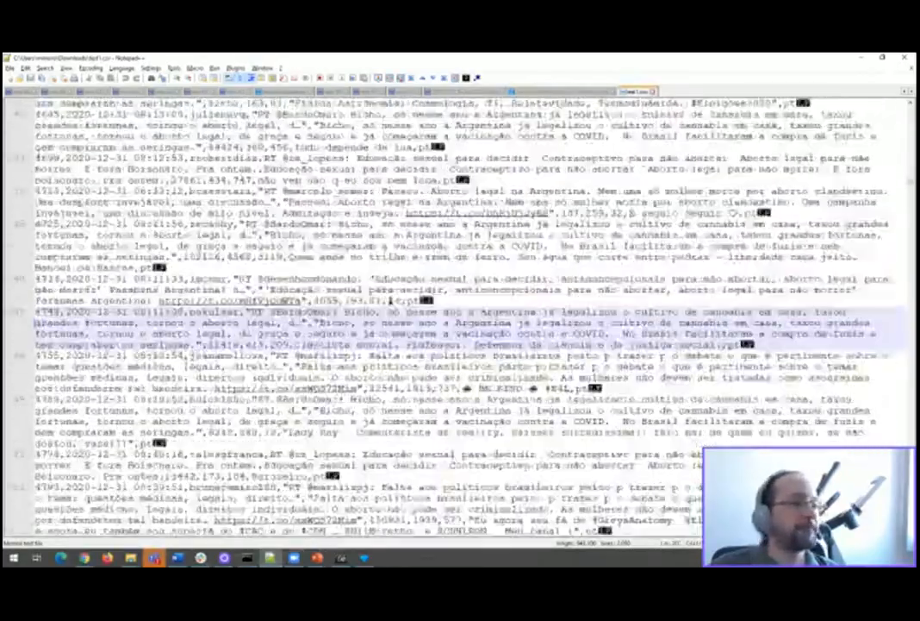
{"action": "key", "text": "Up"}
{"action": "key", "text": "Up"}
{"action": "key", "text": "Up"}
{"action": "key", "text": "Page_Down"}
{"action": "key", "text": "Page_Down"}
{"action": "key", "text": "Page_Down"}
{"action": "key", "text": "Page_Down"}
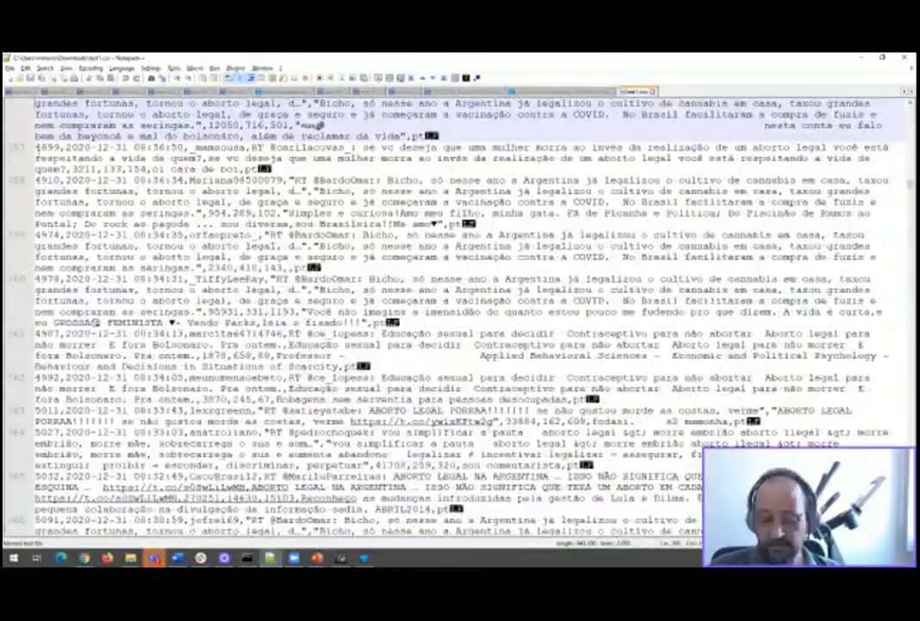
{"action": "key", "text": "Page_Up"}
{"action": "key", "text": "Page_Up"}
{"action": "key", "text": "Page_Up"}
{"action": "key", "text": "Page_Up"}
{"action": "key", "text": "Page_Up"}
{"action": "key", "text": "Page_Up"}
{"action": "key", "text": "Page_Up"}
{"action": "key", "text": "Page_Up"}
{"action": "key", "text": "Page_Up"}
{"action": "key", "text": "Page_Up"}
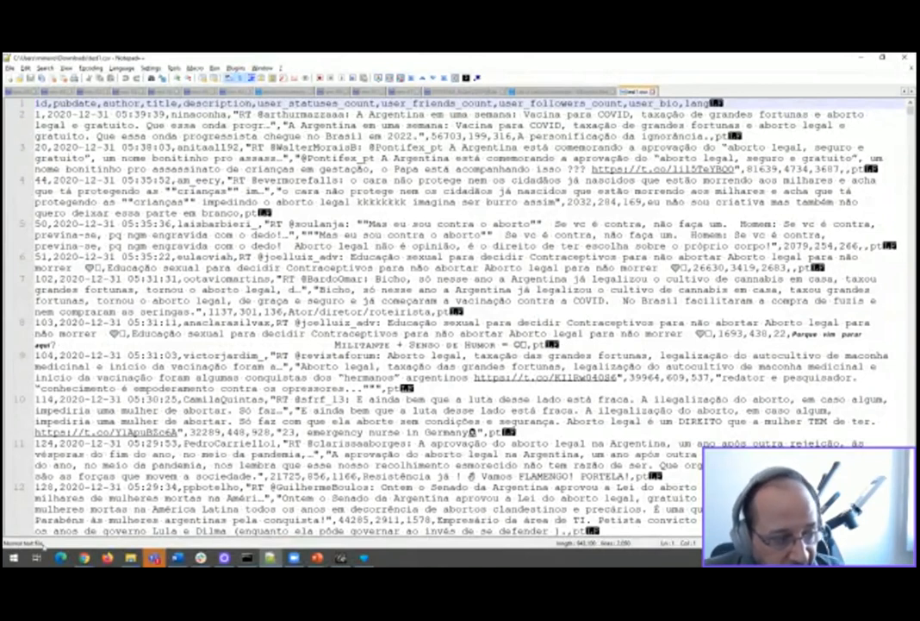
- Replace every ,"RT @ with ,"RT@ throughout the file, using the normal search mode
{"action": "mouse_move", "coordinate": [342, 560]}
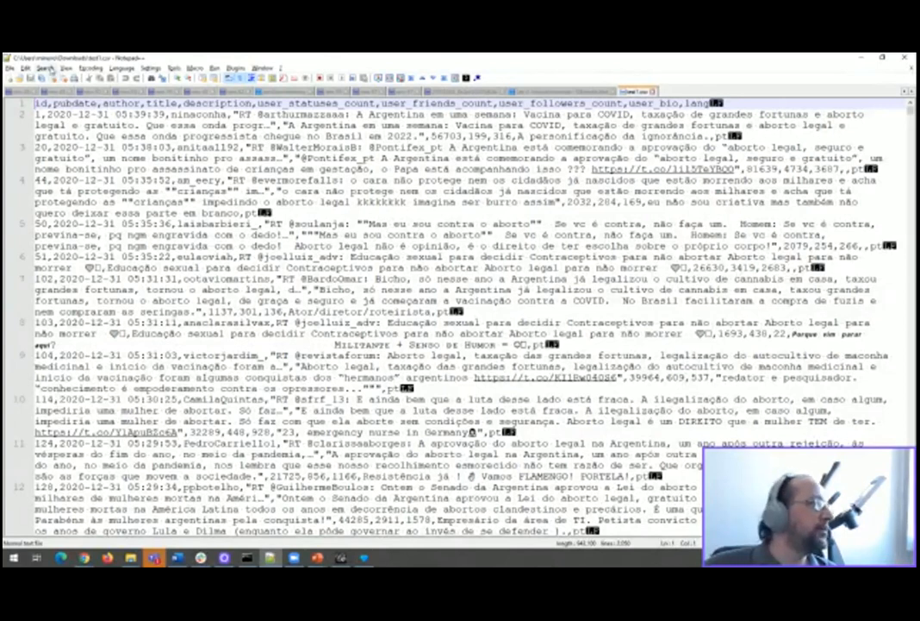
{"action": "left_click", "coordinate": [52, 70]}
{"action": "left_click", "coordinate": [65, 162]}
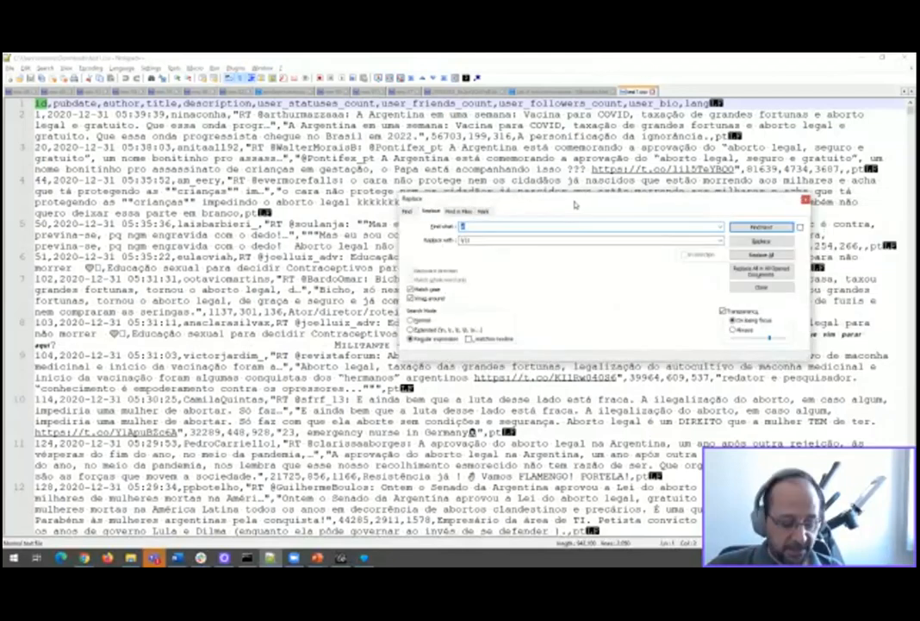
{"action": "type", "text": "@"}
{"action": "type", "text": "\""}
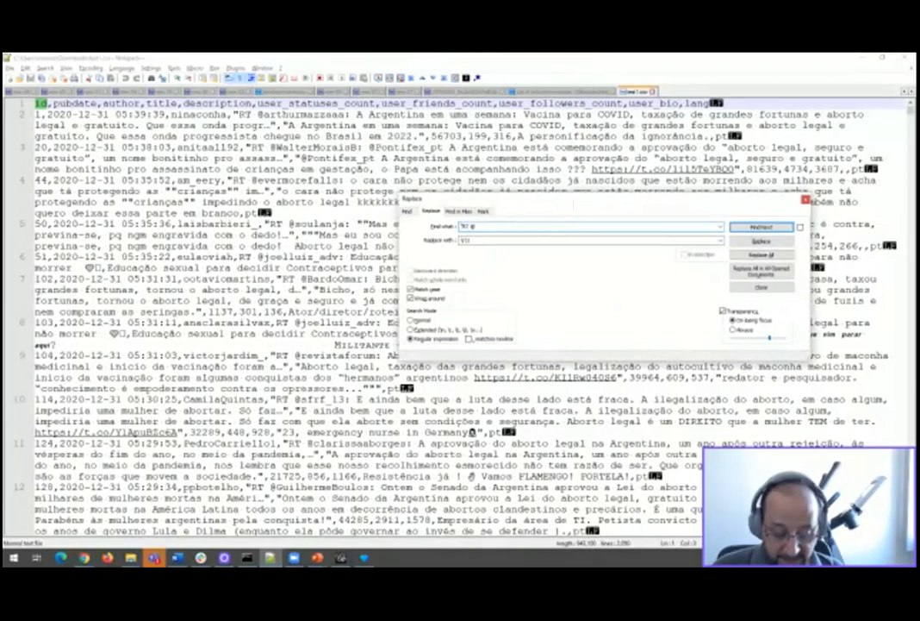
{"action": "key", "text": "ctrl+a"}
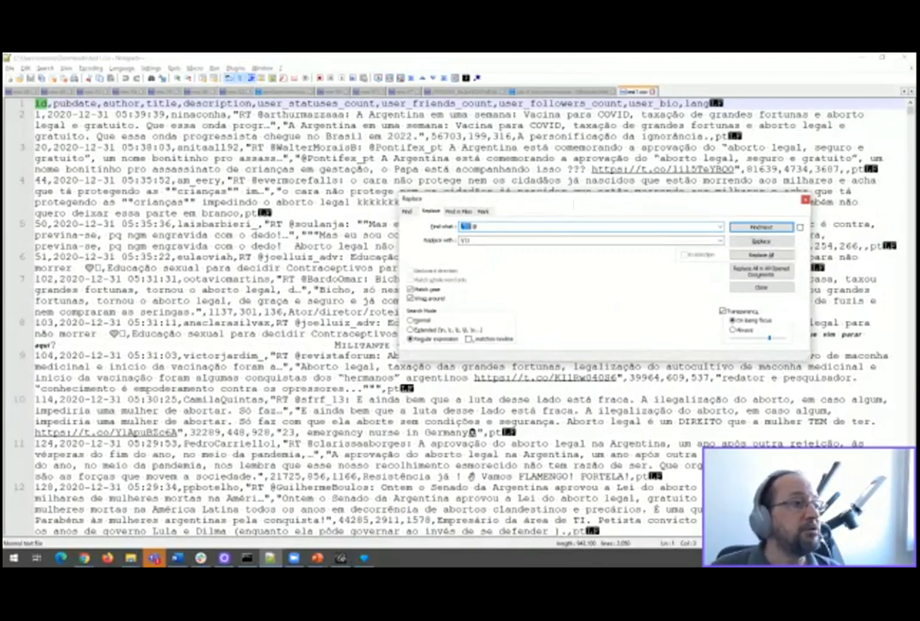
{"action": "key", "text": "Tab"}
{"action": "type", "text": ",\"RT @"}
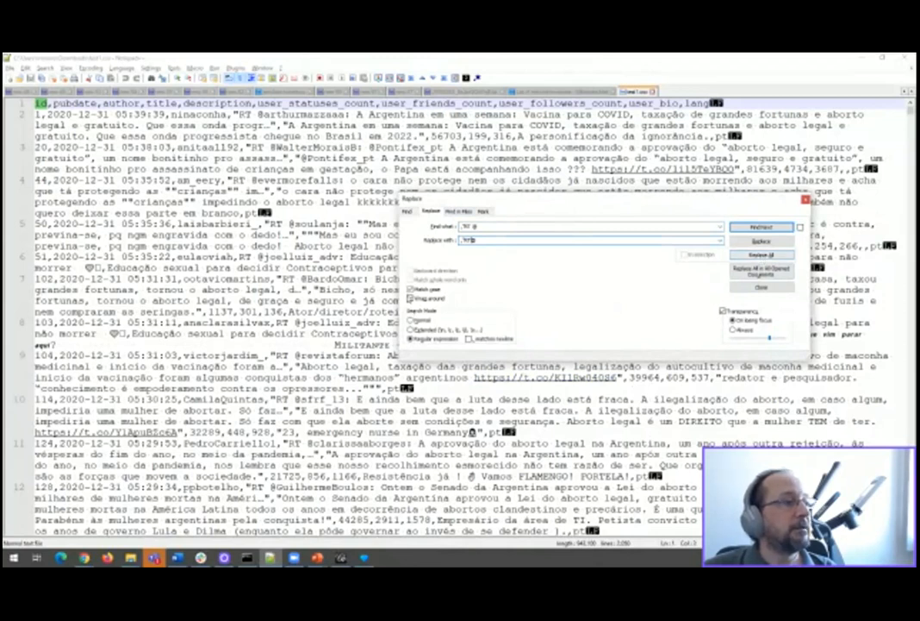
{"action": "left_click", "coordinate": [412, 319]}
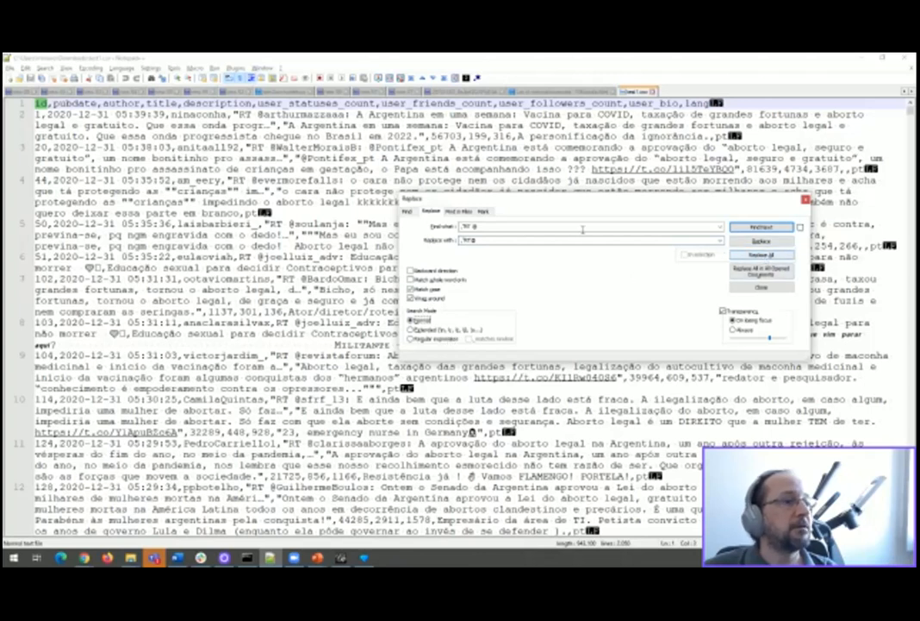
{"action": "left_click", "coordinate": [759, 255]}
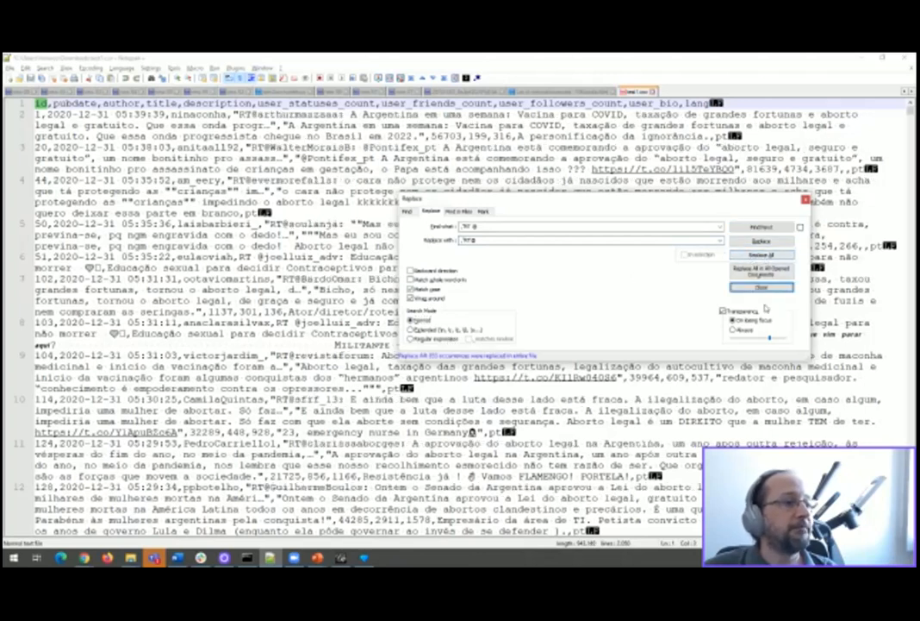
{"action": "left_click", "coordinate": [761, 287]}
- Examine the rows of test1.csv for the replaced retweet prefixes and any that still have a space before the @
{"action": "scroll", "coordinate": [256, 321], "scroll_direction": "down", "scroll_amount": 10}
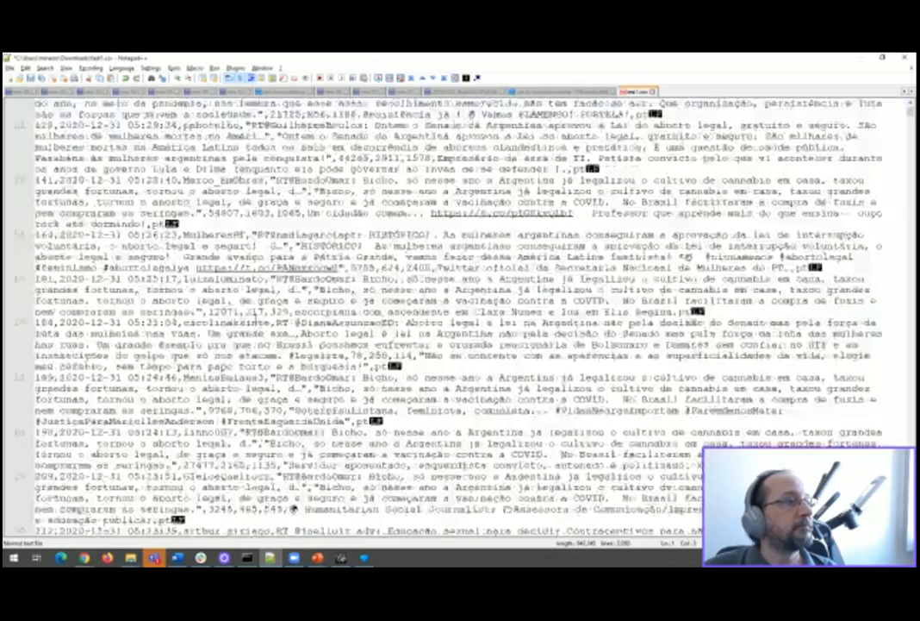
{"action": "scroll", "coordinate": [257, 321], "scroll_direction": "up", "scroll_amount": 8}
{"action": "scroll", "coordinate": [256, 321], "scroll_direction": "up", "scroll_amount": 2}
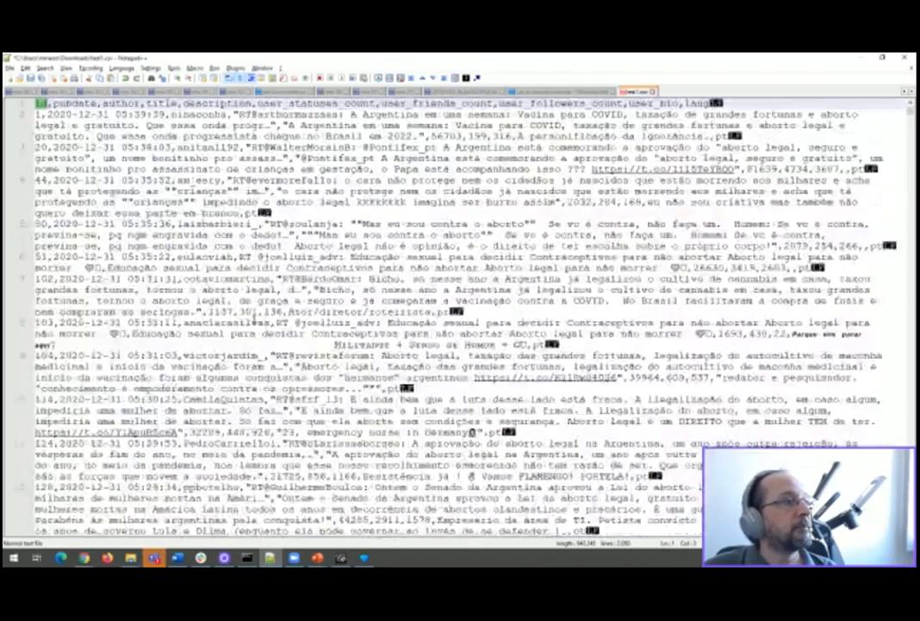
{"action": "scroll", "coordinate": [270, 312], "scroll_direction": "down", "scroll_amount": 15}
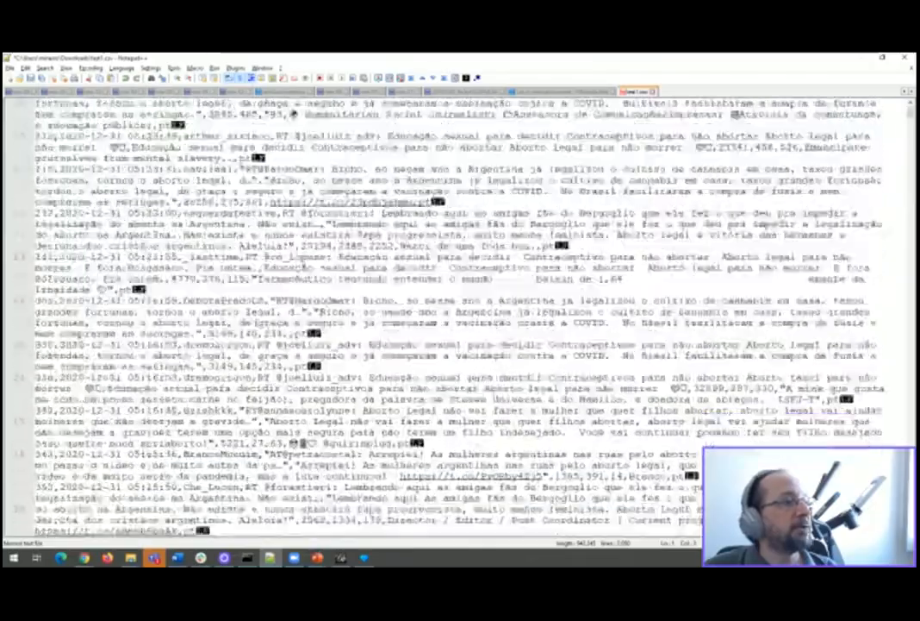
{"action": "scroll", "coordinate": [270, 312], "scroll_direction": "down", "scroll_amount": 15}
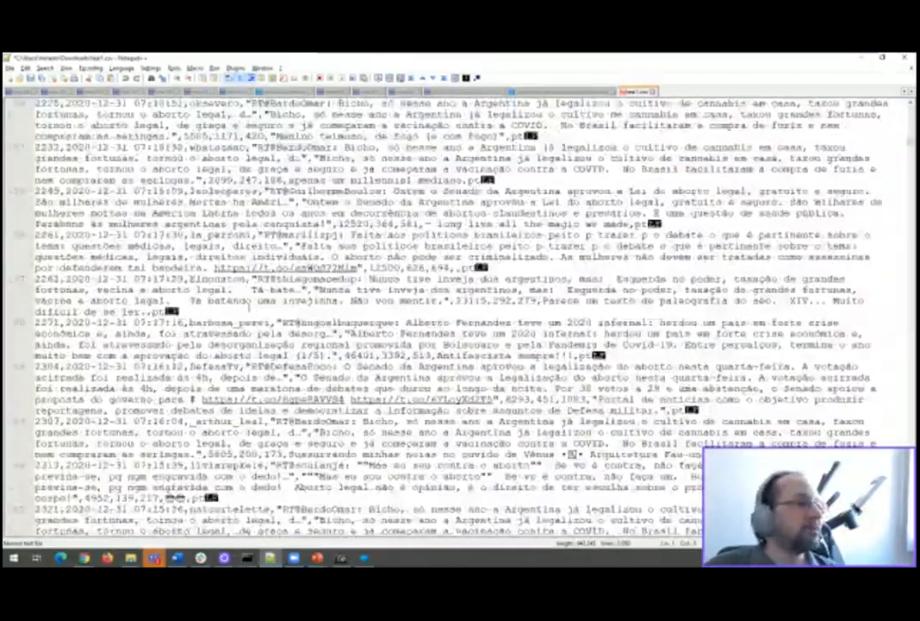
{"action": "scroll", "coordinate": [270, 311], "scroll_direction": "down", "scroll_amount": 15}
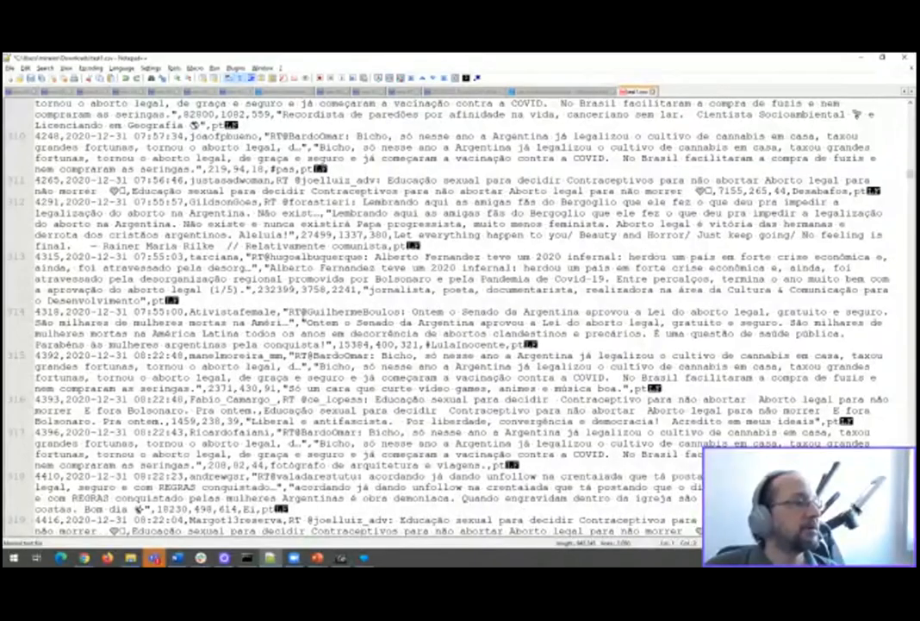
{"action": "scroll", "coordinate": [270, 312], "scroll_direction": "down", "scroll_amount": 4}
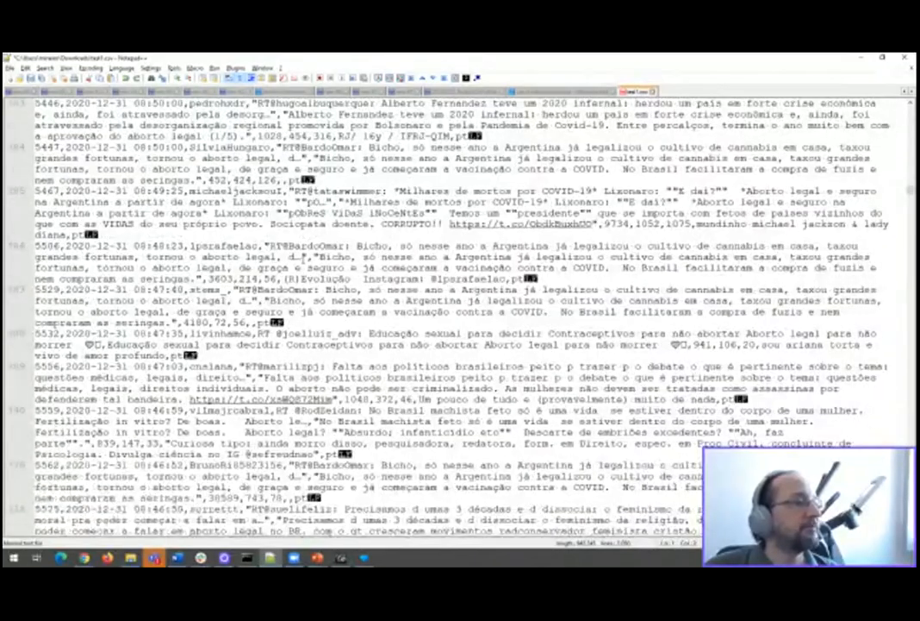
{"action": "scroll", "coordinate": [284, 256], "scroll_direction": "down", "scroll_amount": 8}
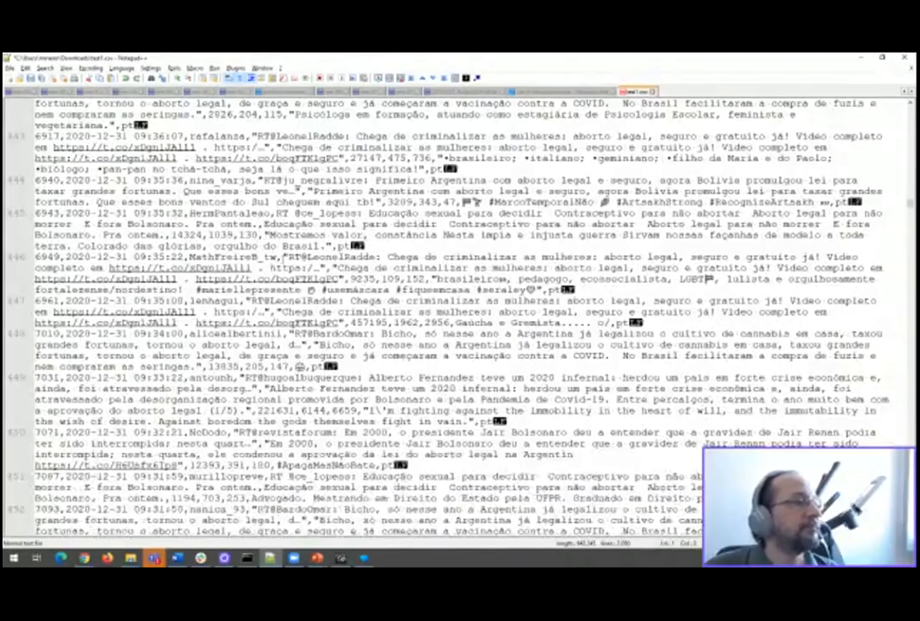
- Save the edited test1.csv and close it, and create a new blank document
{"action": "scroll", "coordinate": [294, 256], "scroll_direction": "down", "scroll_amount": 10}
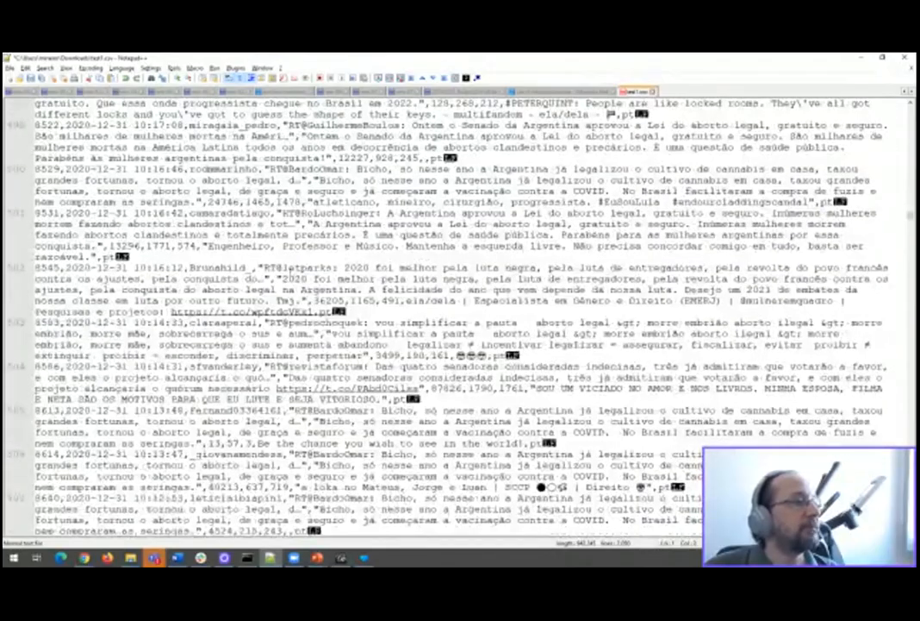
{"action": "scroll", "coordinate": [346, 269], "scroll_direction": "up", "scroll_amount": 9}
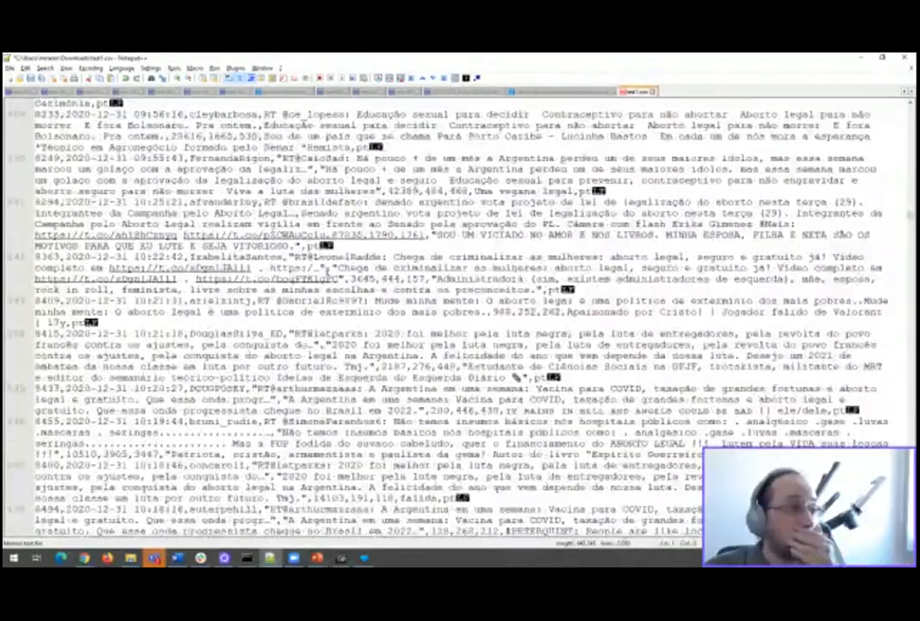
{"action": "scroll", "coordinate": [346, 269], "scroll_direction": "up", "scroll_amount": 10}
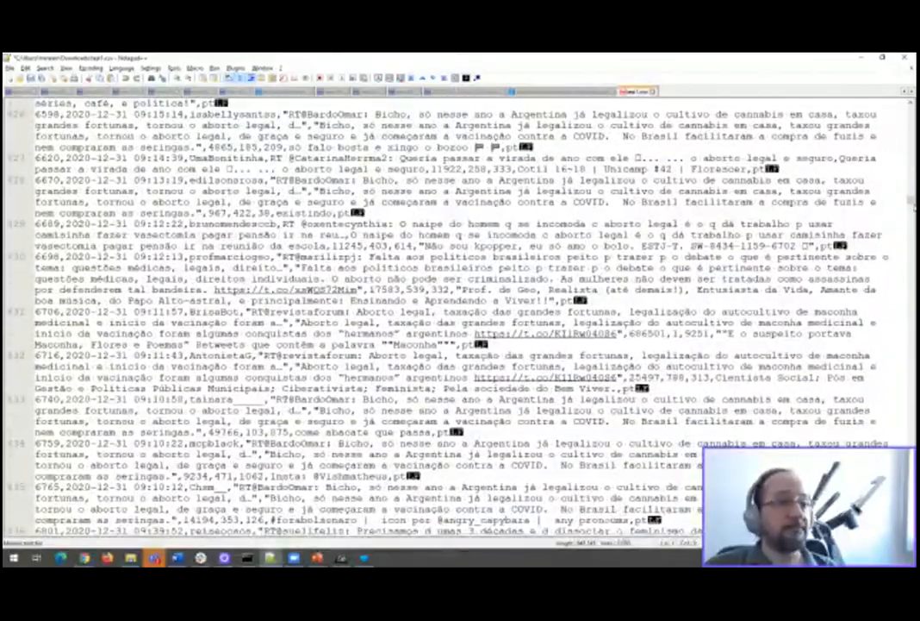
{"action": "left_click_drag", "start_coordinate": [911, 200], "coordinate": [911, 109]}
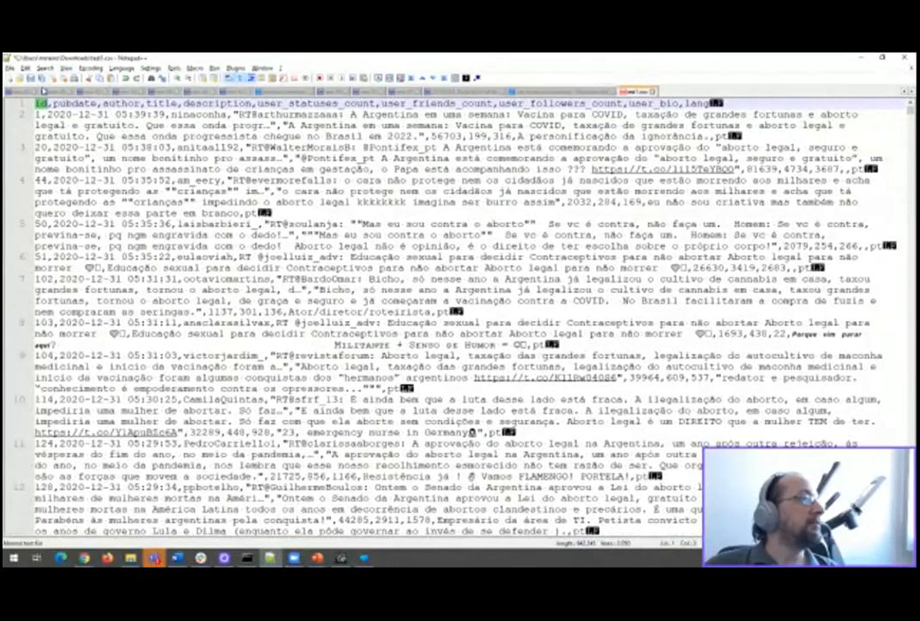
{"action": "left_click", "coordinate": [32, 78]}
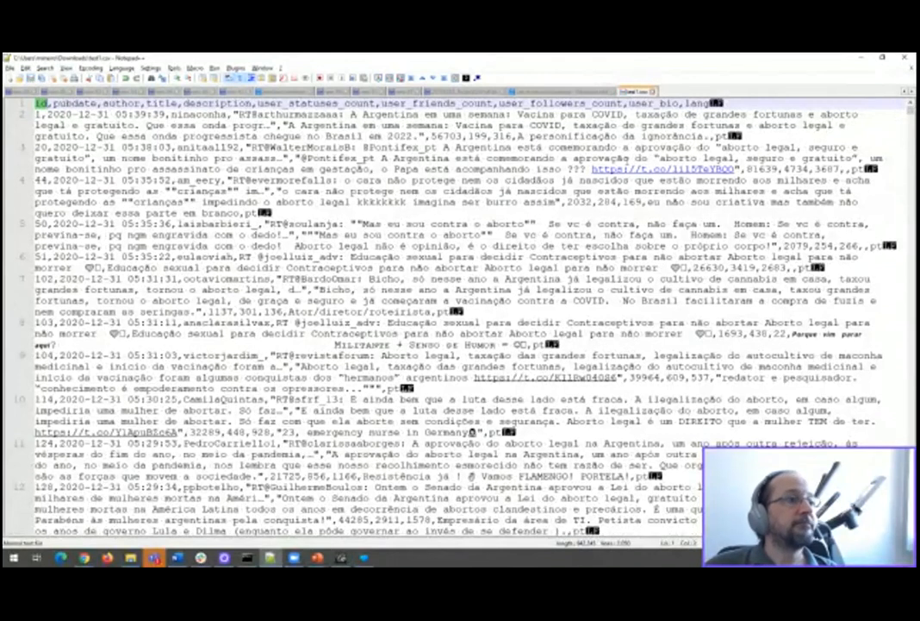
{"action": "left_click", "coordinate": [653, 92]}
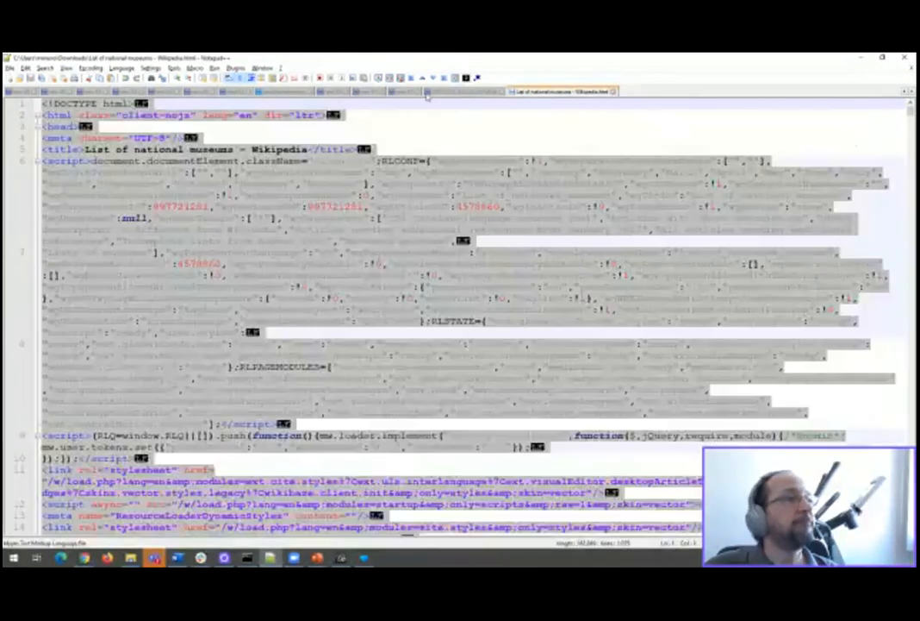
{"action": "key", "text": "ctrl+n"}
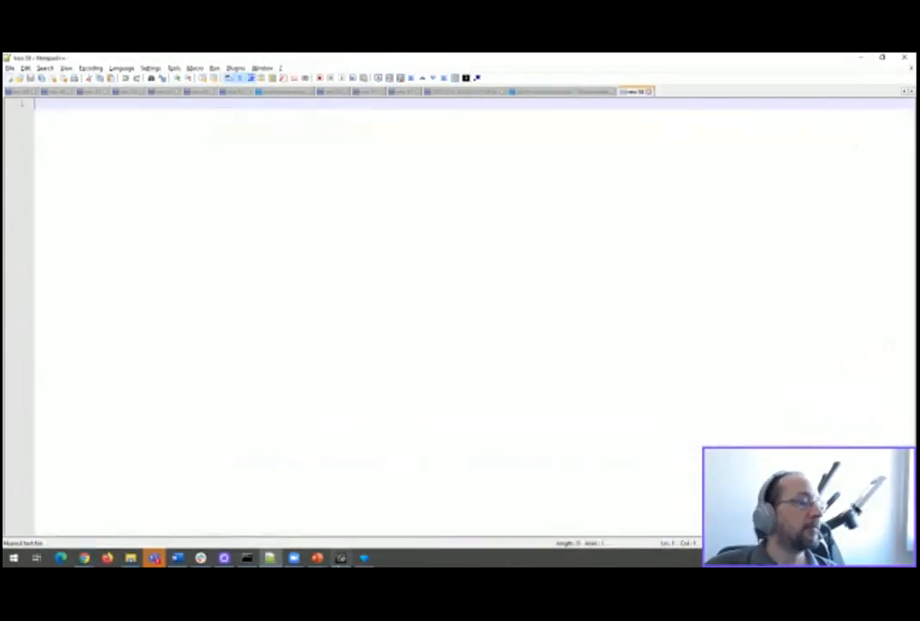
- Switch to Gephi and open the Import Wizard for bringing in new network data
{"action": "left_click", "coordinate": [342, 558]}
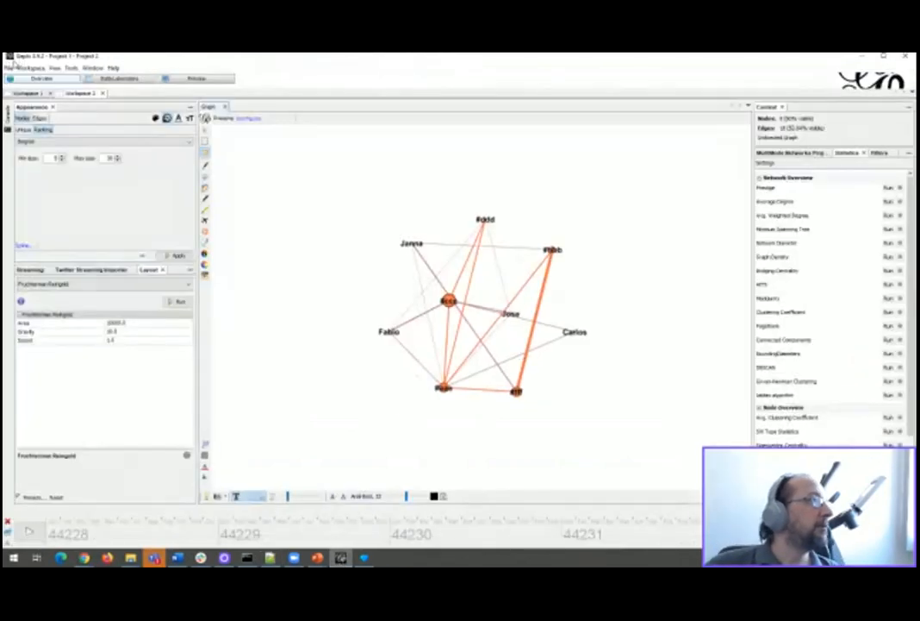
{"action": "left_click", "coordinate": [8, 67]}
{"action": "left_click", "coordinate": [34, 157]}
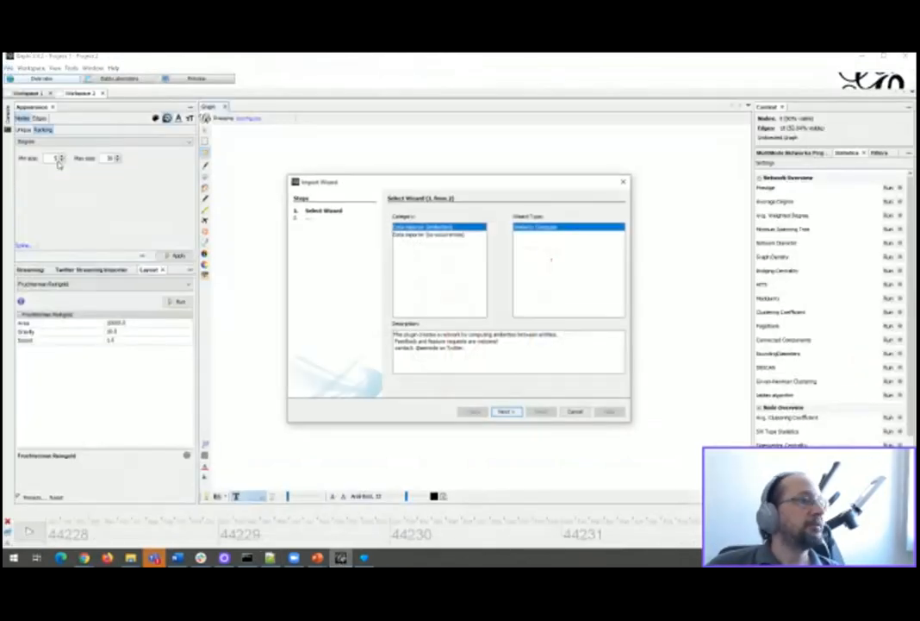
{"action": "left_click", "coordinate": [506, 412]}
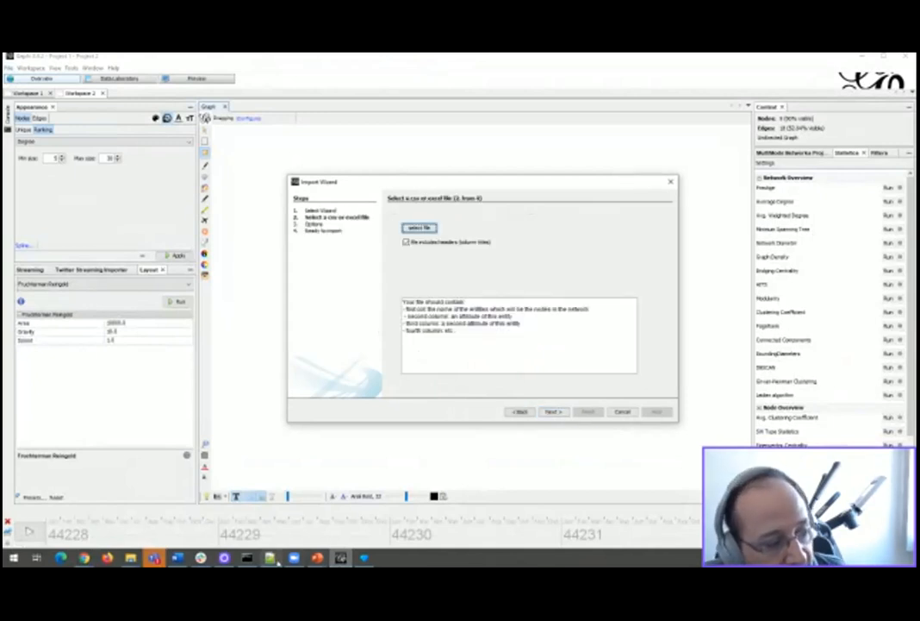
{"action": "key", "text": "alt+Tab"}
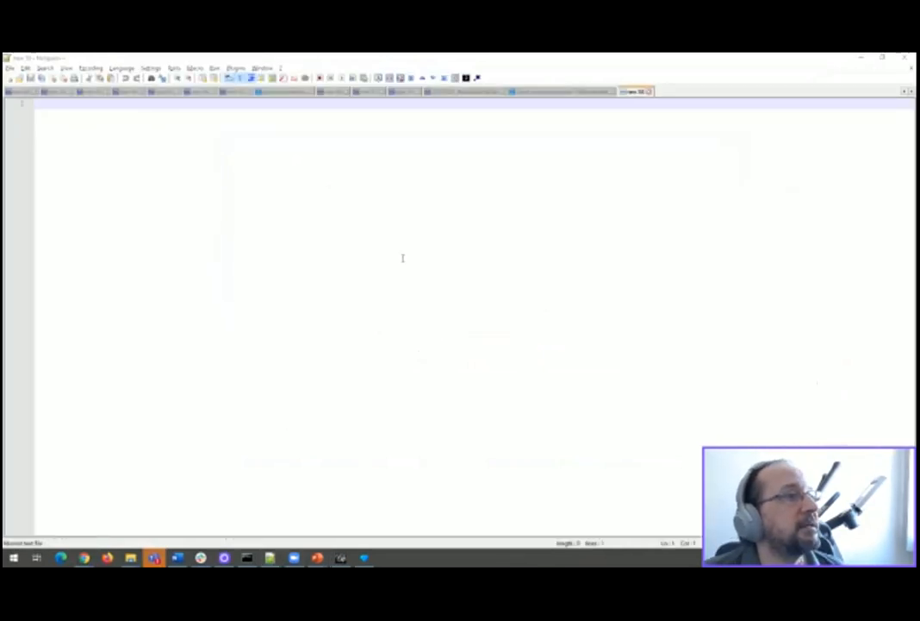
{"action": "key", "text": "alt+Tab"}
{"action": "left_click", "coordinate": [423, 229]}
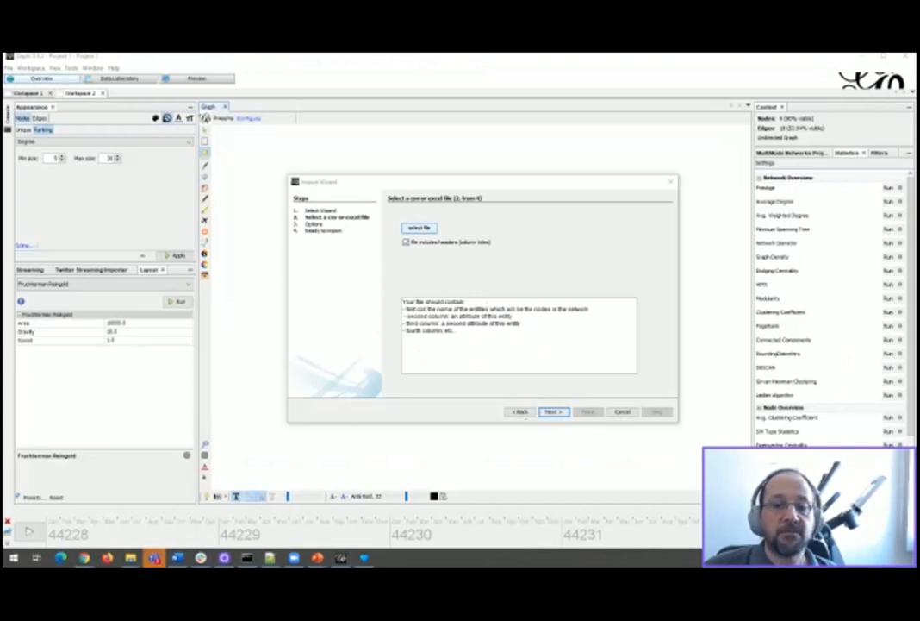
{"action": "left_click", "coordinate": [520, 411]}
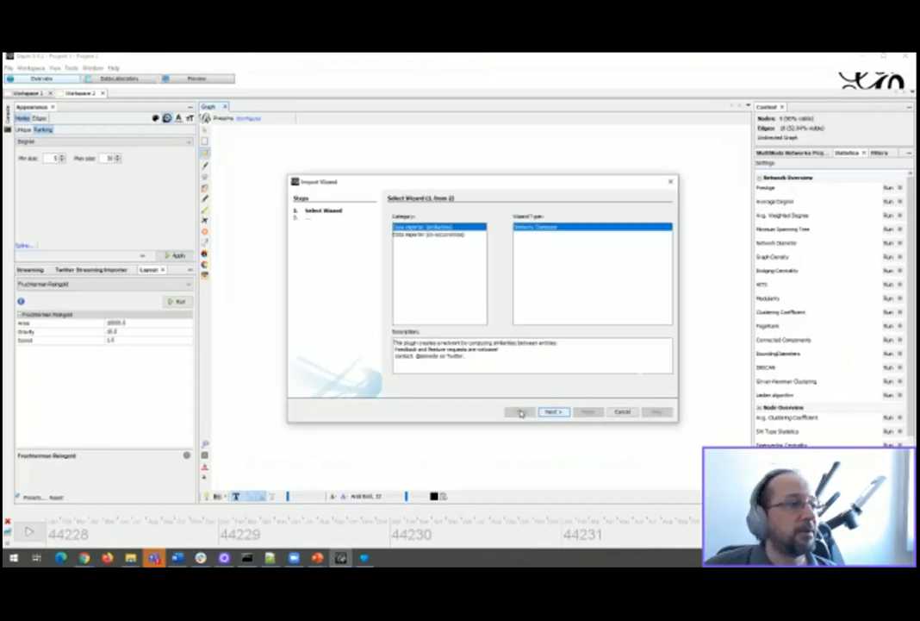
- Choose the co-occurrences data importer and load test1.csv from Downloads with comma as the field delimiter
{"action": "left_click", "coordinate": [431, 234]}
{"action": "left_click", "coordinate": [552, 411]}
{"action": "left_click", "coordinate": [420, 229]}
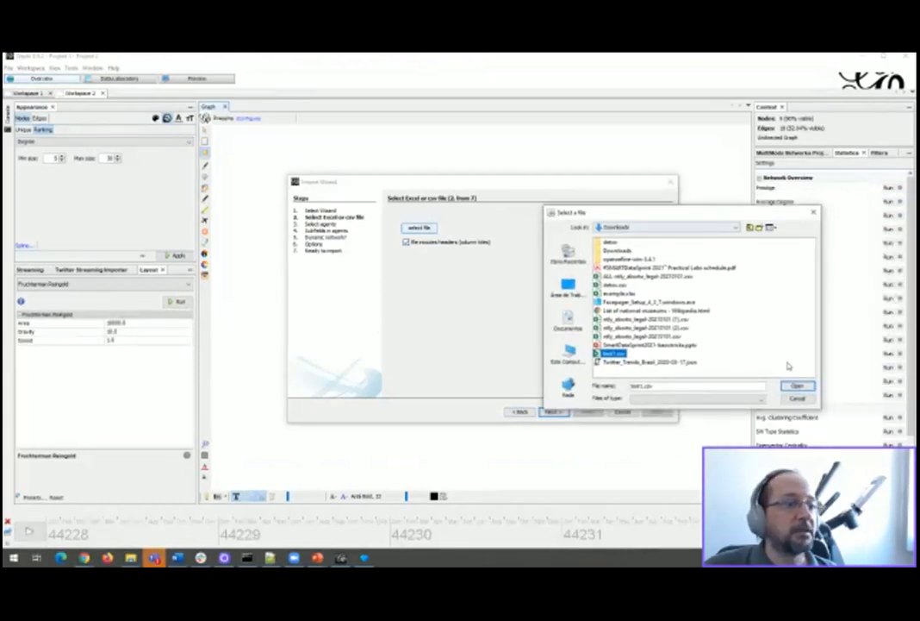
{"action": "left_click", "coordinate": [799, 386]}
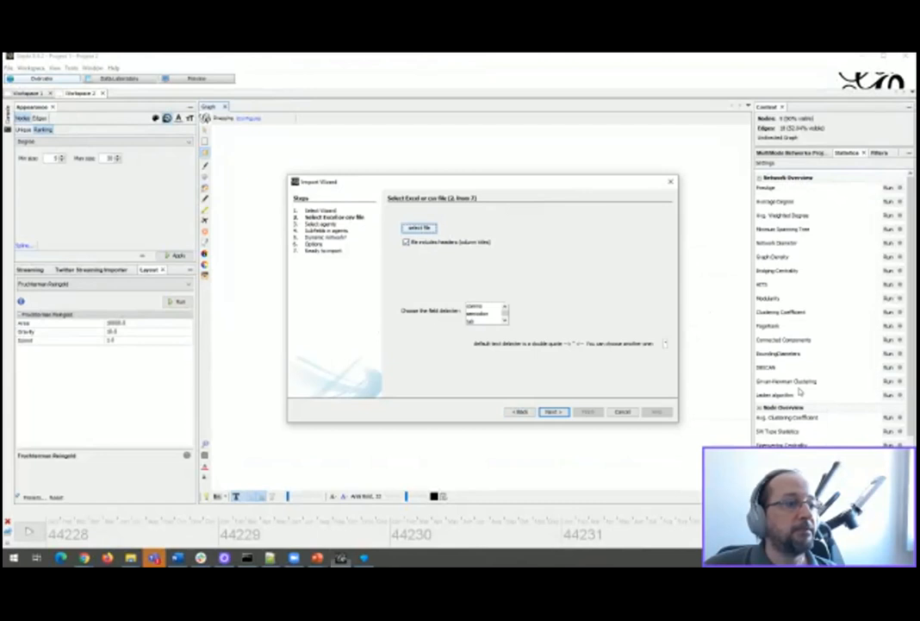
{"action": "left_click", "coordinate": [476, 306]}
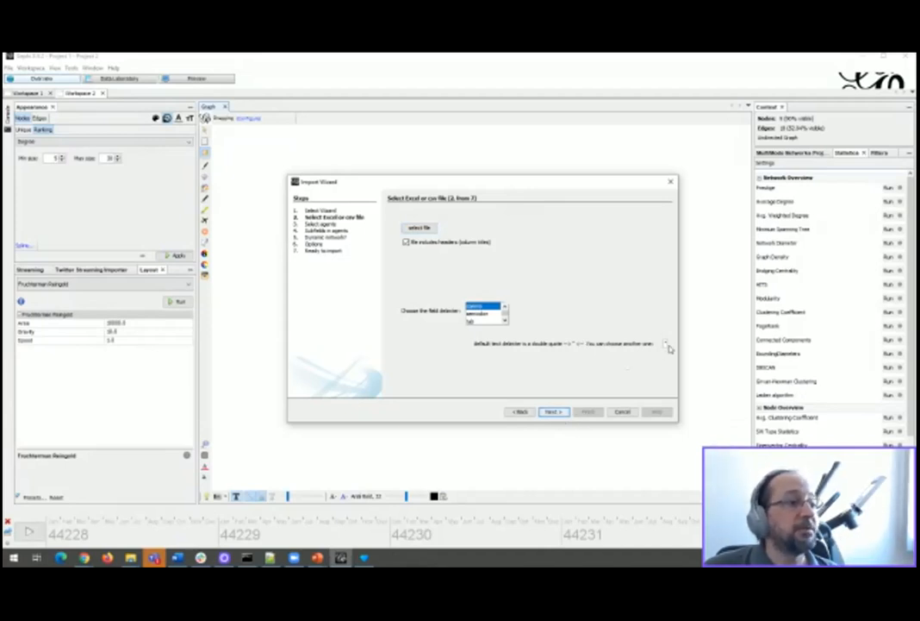
{"action": "left_click", "coordinate": [552, 413]}
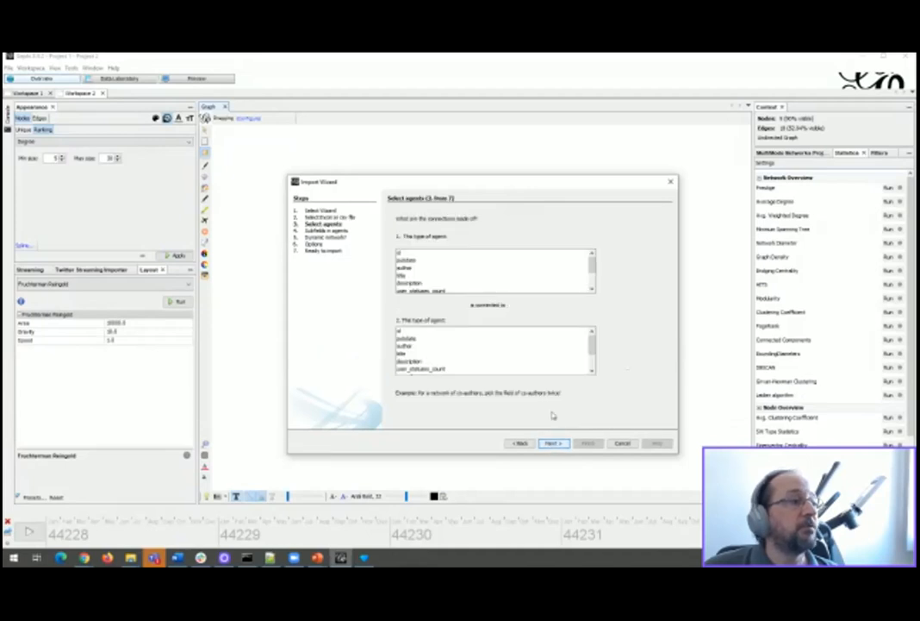
- Define the connections as author for the first agent type and title for the second
{"action": "left_click", "coordinate": [405, 268]}
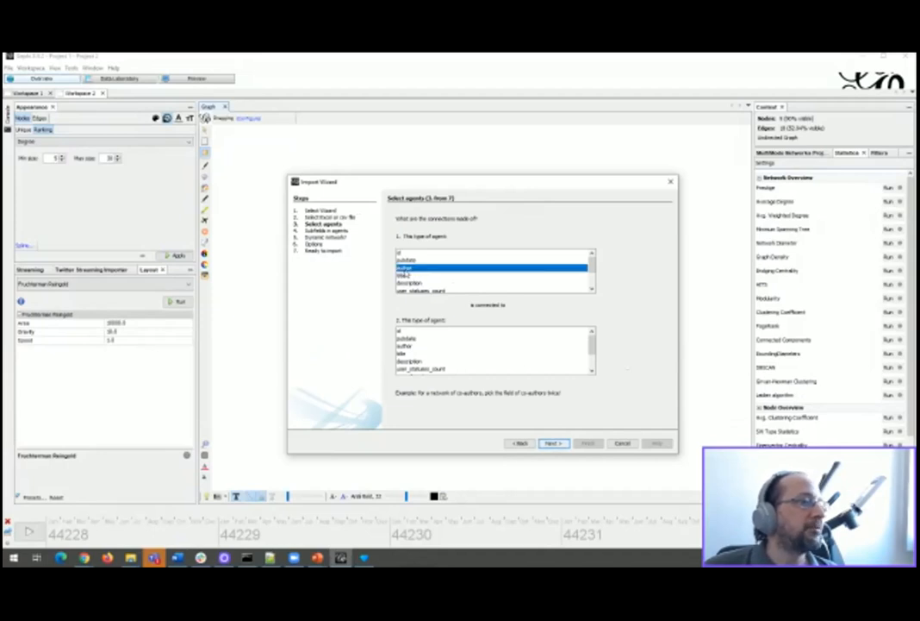
{"action": "left_click", "coordinate": [401, 353]}
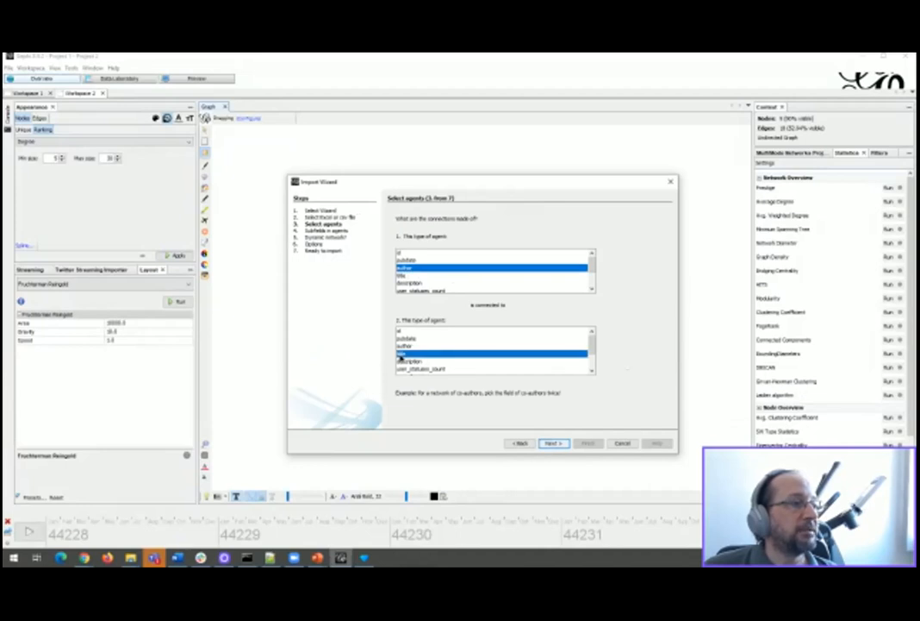
{"action": "left_click", "coordinate": [554, 442]}
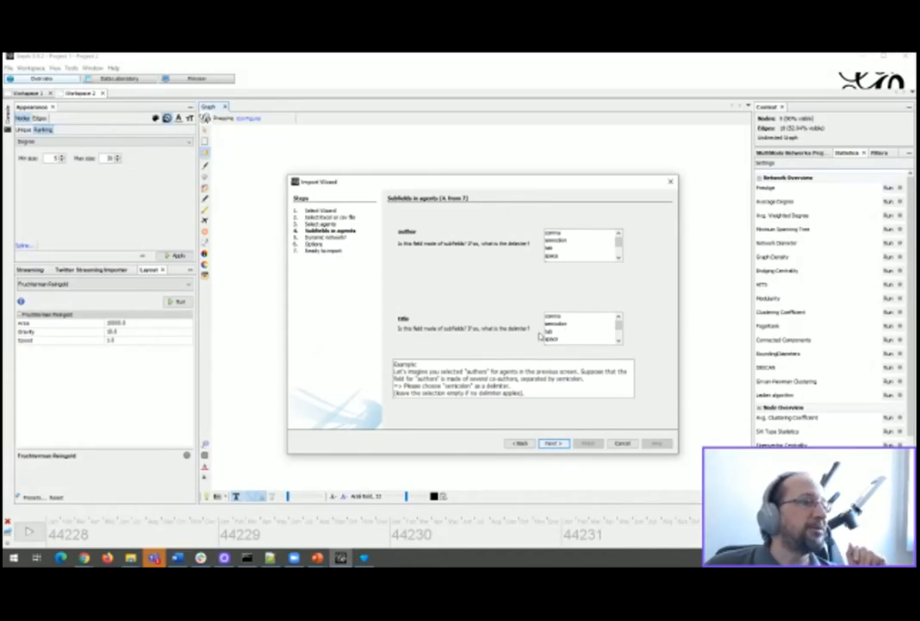
- Set space as the subfield delimiter for title, leave author without a delimiter, and continue to the dynamic network settings
{"action": "left_click", "coordinate": [619, 341]}
{"action": "left_click", "coordinate": [618, 341]}
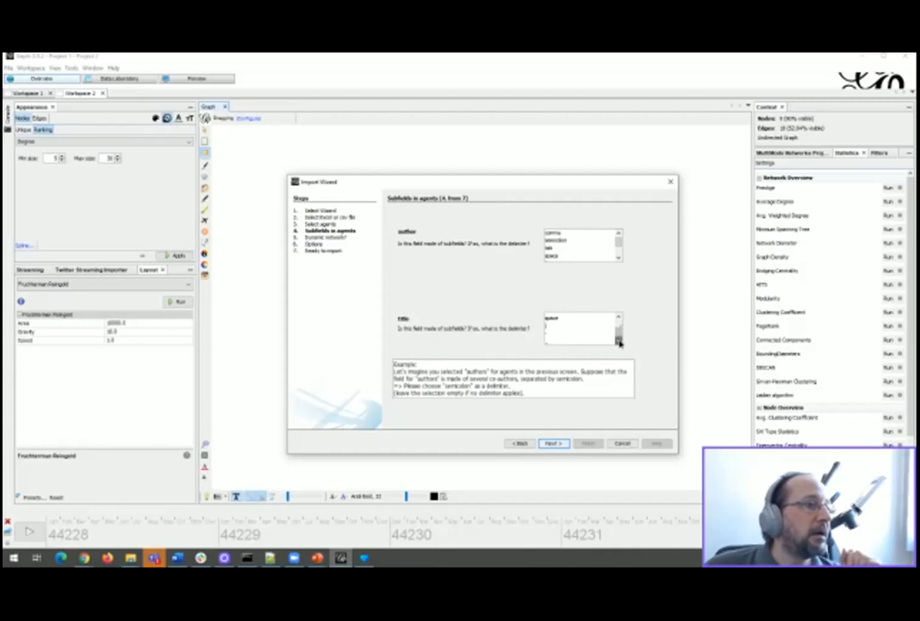
{"action": "left_click_drag", "start_coordinate": [619, 341], "coordinate": [620, 329]}
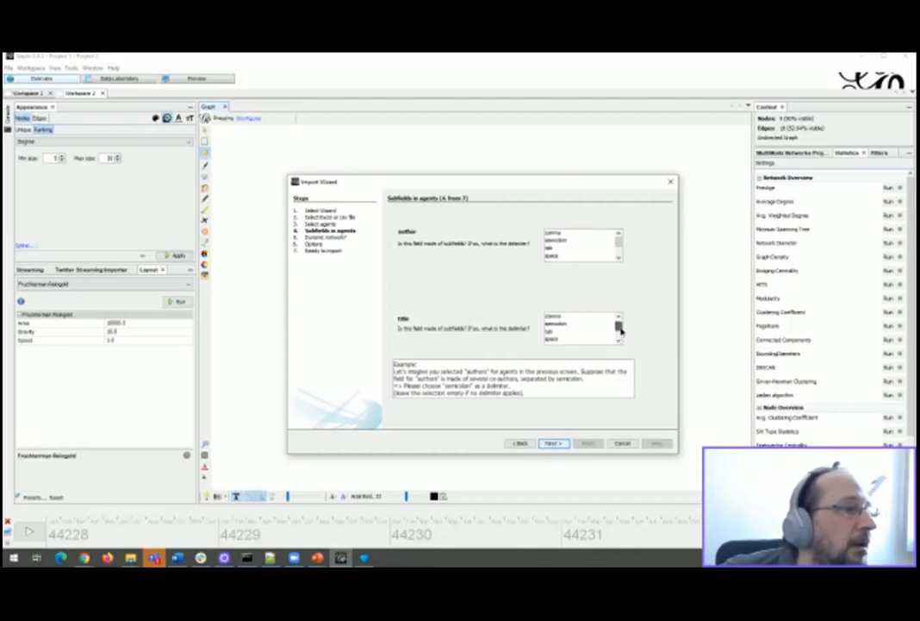
{"action": "left_click", "coordinate": [619, 342]}
{"action": "left_click", "coordinate": [619, 342]}
{"action": "left_click", "coordinate": [560, 318]}
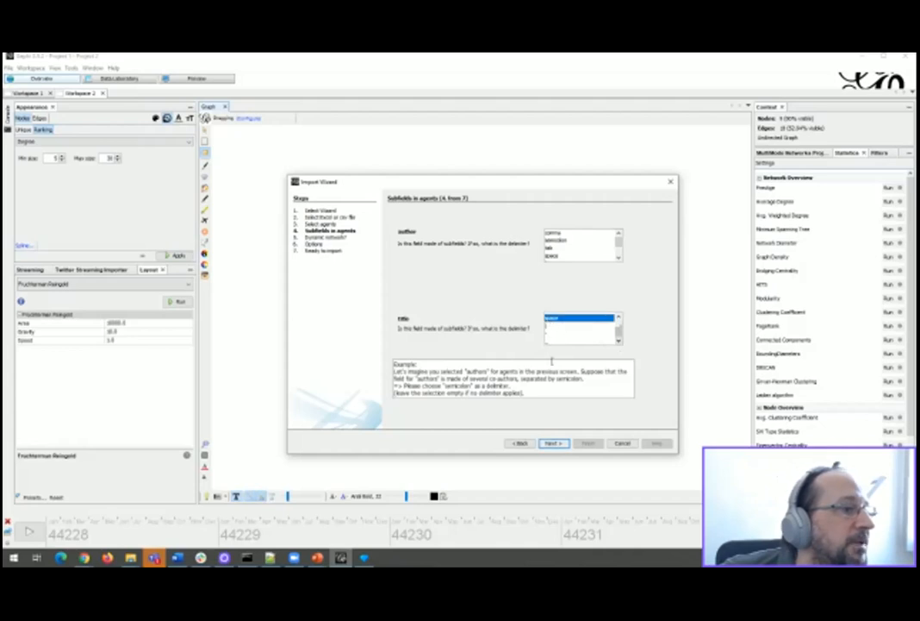
{"action": "left_click", "coordinate": [551, 442]}
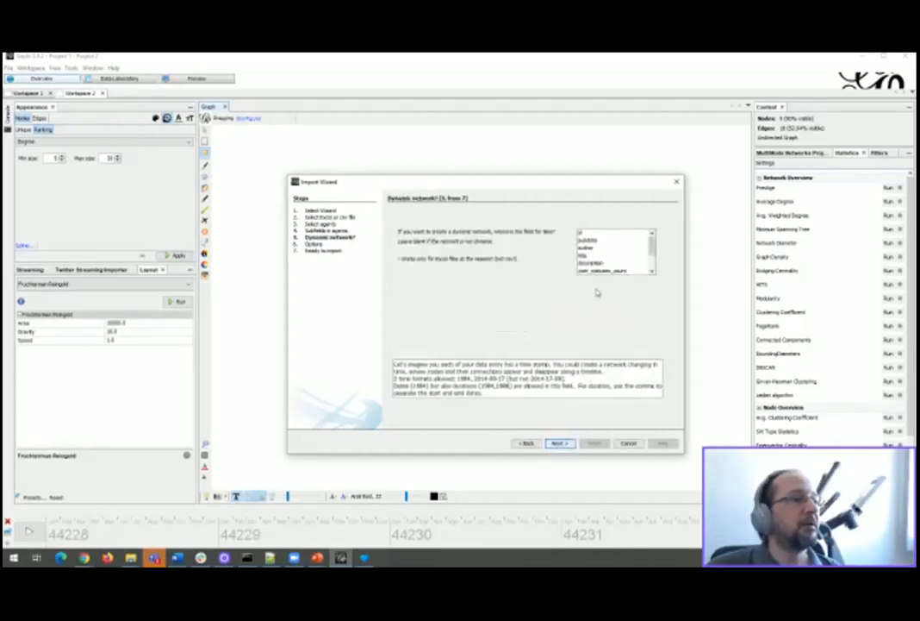
- Go back to the subfields page to check the delimiter chosen for title, and return to the dynamic network settings
{"action": "left_click", "coordinate": [527, 443]}
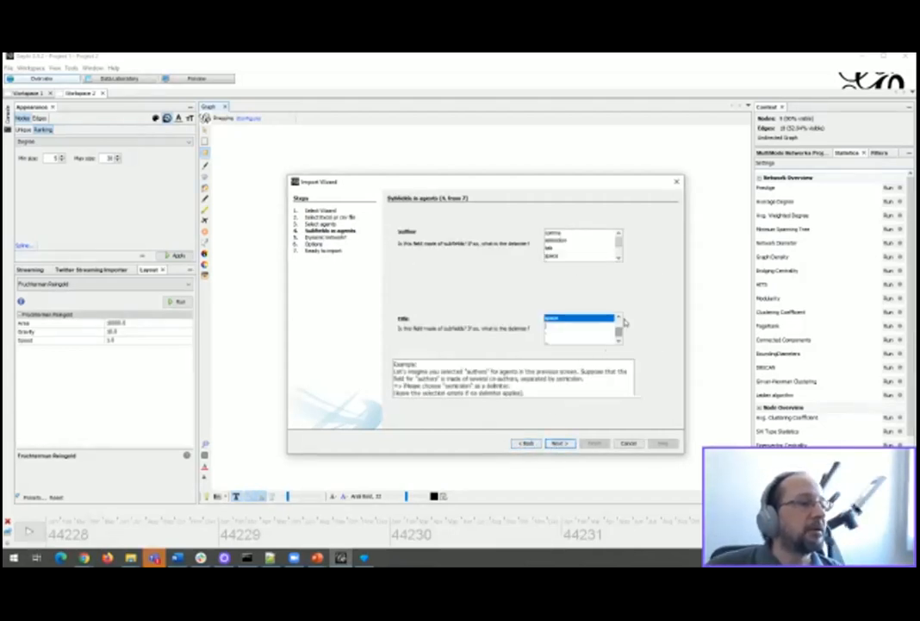
{"action": "left_click", "coordinate": [619, 318]}
{"action": "left_click", "coordinate": [619, 318]}
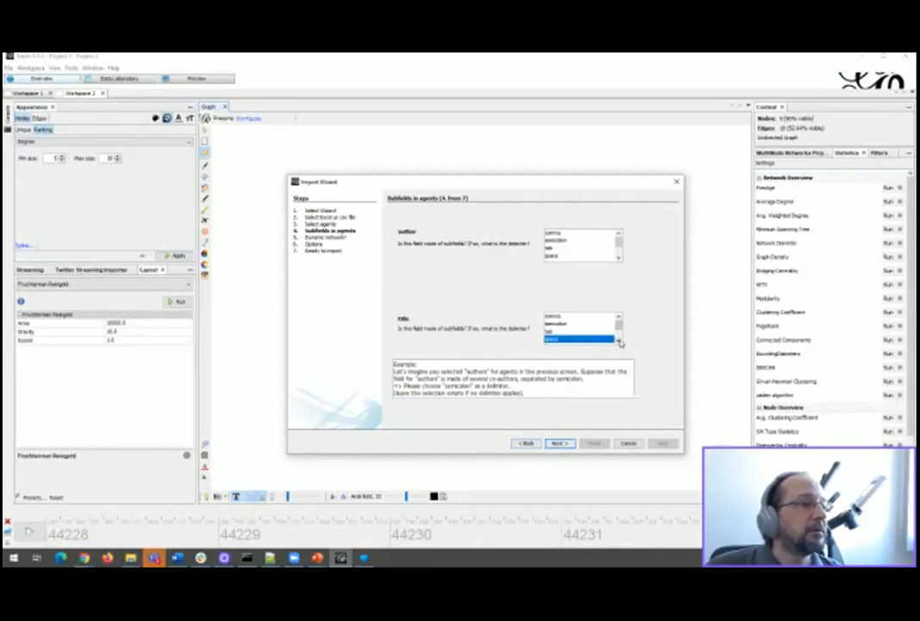
{"action": "left_click", "coordinate": [619, 341]}
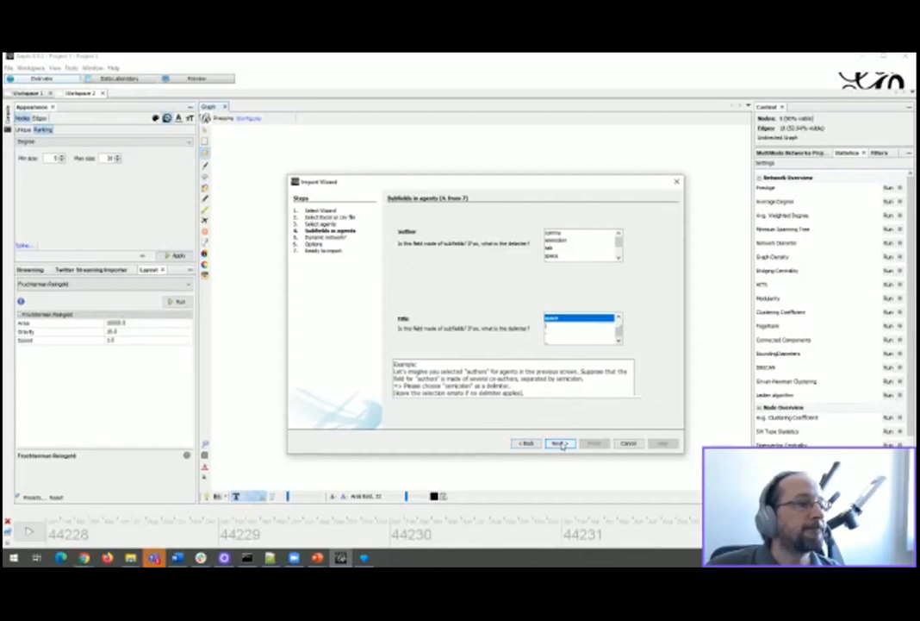
{"action": "left_click", "coordinate": [561, 443]}
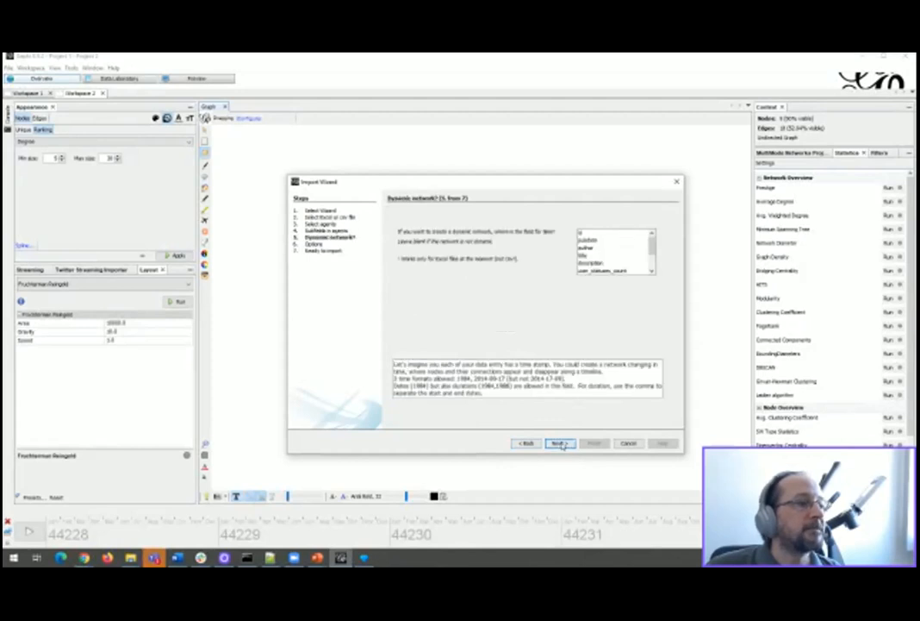
- Use pubdate as the dynamic network's time field, finish the import with the preset link options, and close the timeline
{"action": "left_click", "coordinate": [588, 240]}
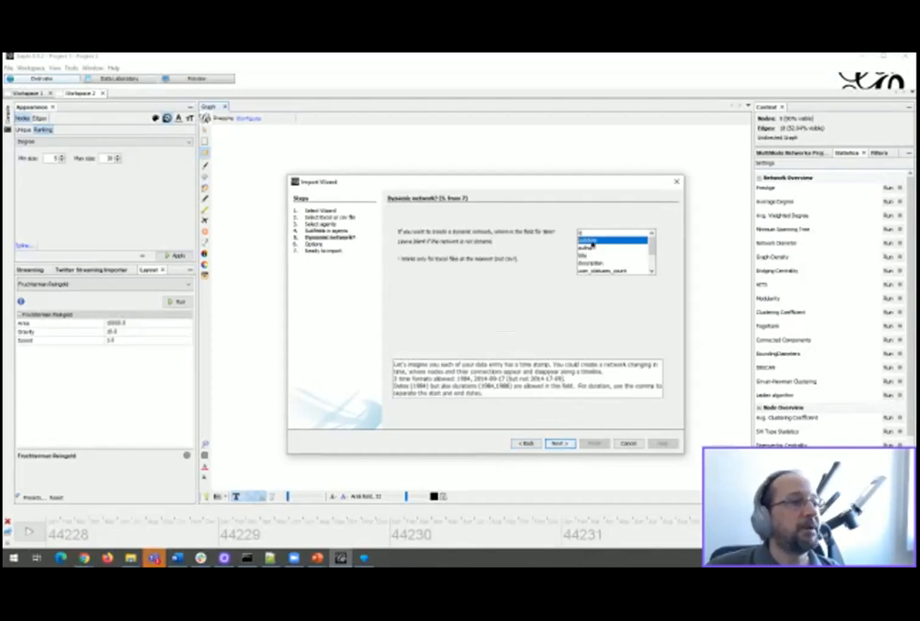
{"action": "left_click", "coordinate": [557, 444]}
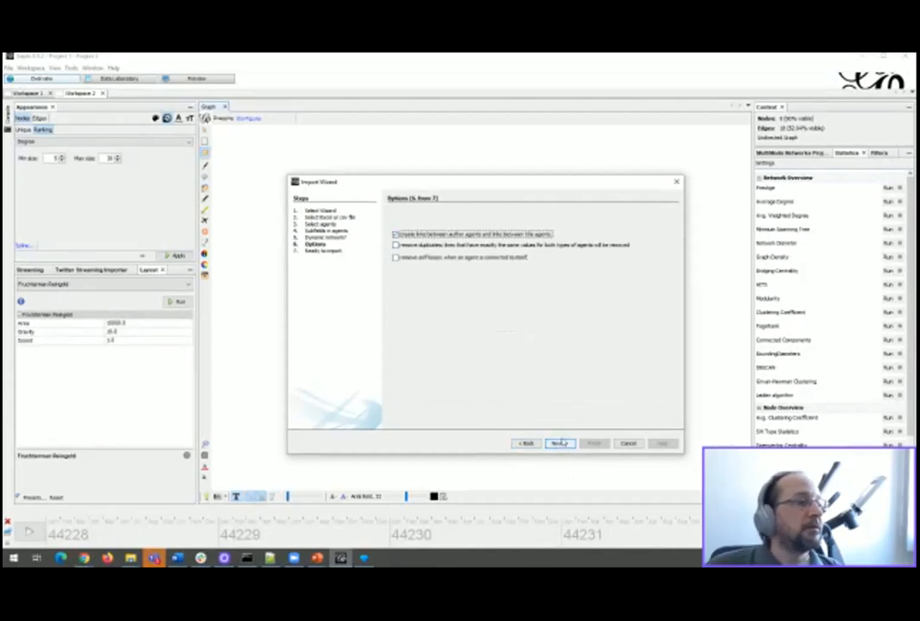
{"action": "left_click", "coordinate": [558, 443]}
{"action": "left_click", "coordinate": [603, 443]}
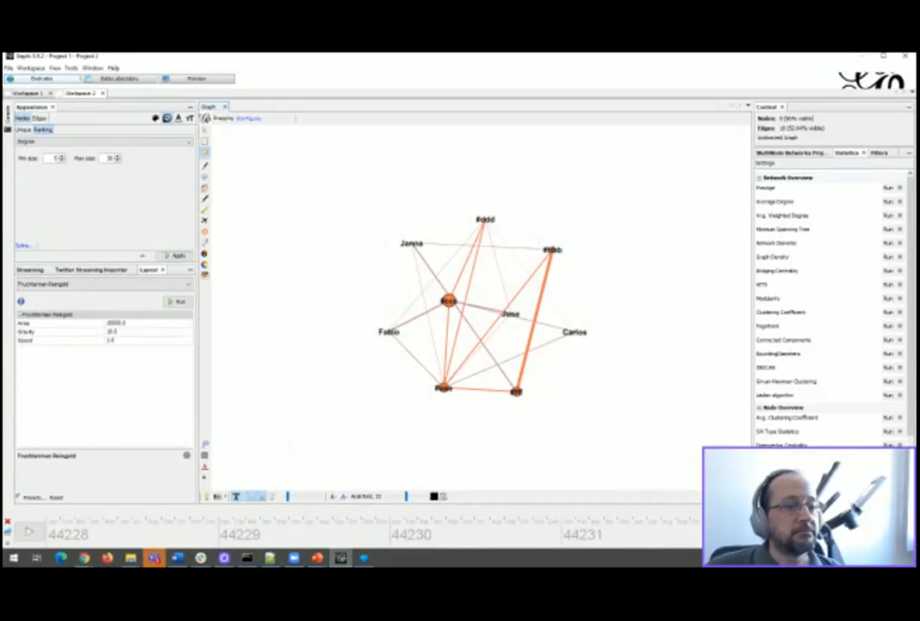
{"action": "left_click", "coordinate": [8, 521]}
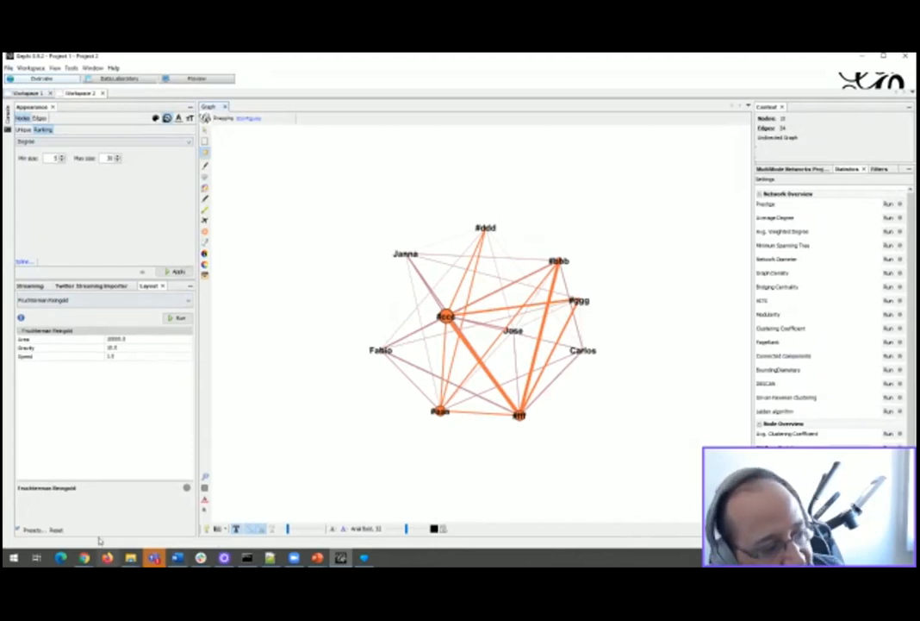
- Switch to Notepad++ and reopen test1.csv from the recent files
{"action": "left_click", "coordinate": [269, 558]}
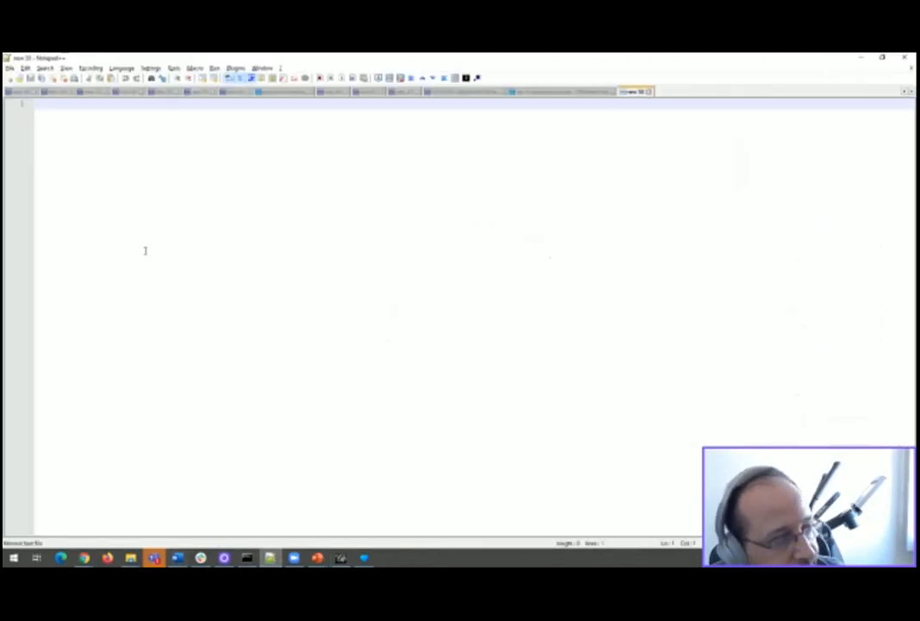
{"action": "left_click", "coordinate": [9, 67]}
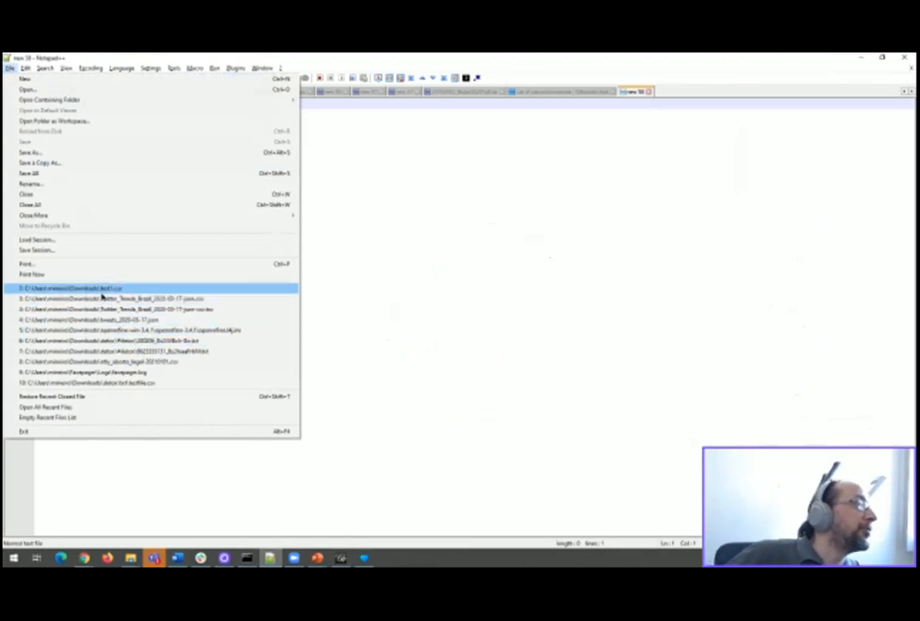
{"action": "left_click", "coordinate": [102, 290]}
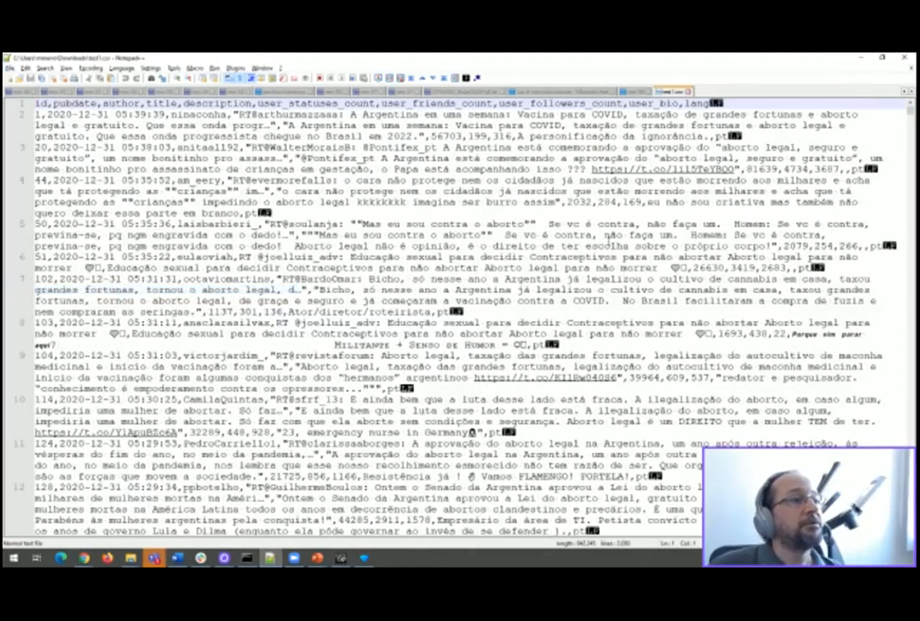
- Replace every colon followed by a space with a semicolon and a space throughout test1.csv
{"action": "left_click", "coordinate": [339, 113]}
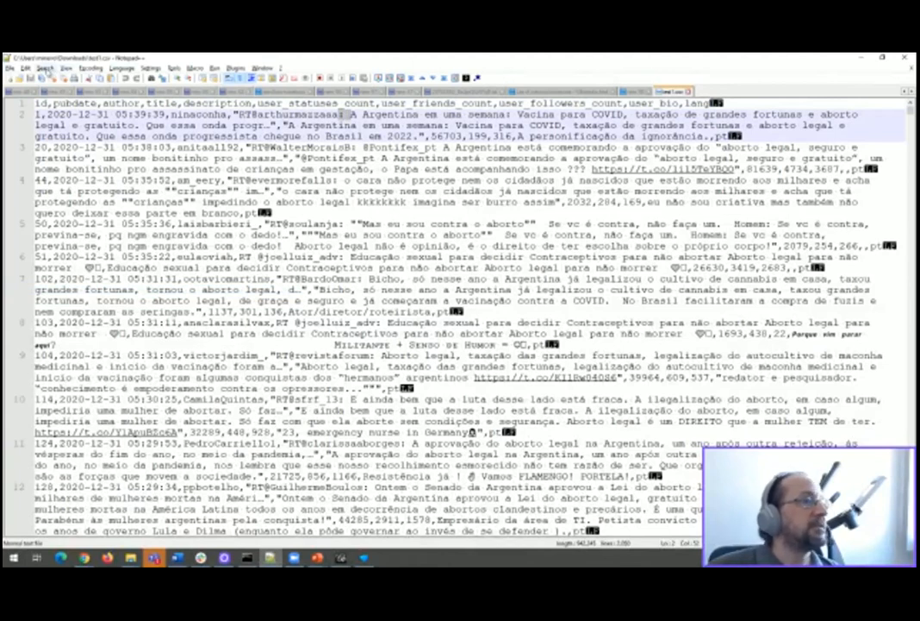
{"action": "left_click", "coordinate": [45, 68]}
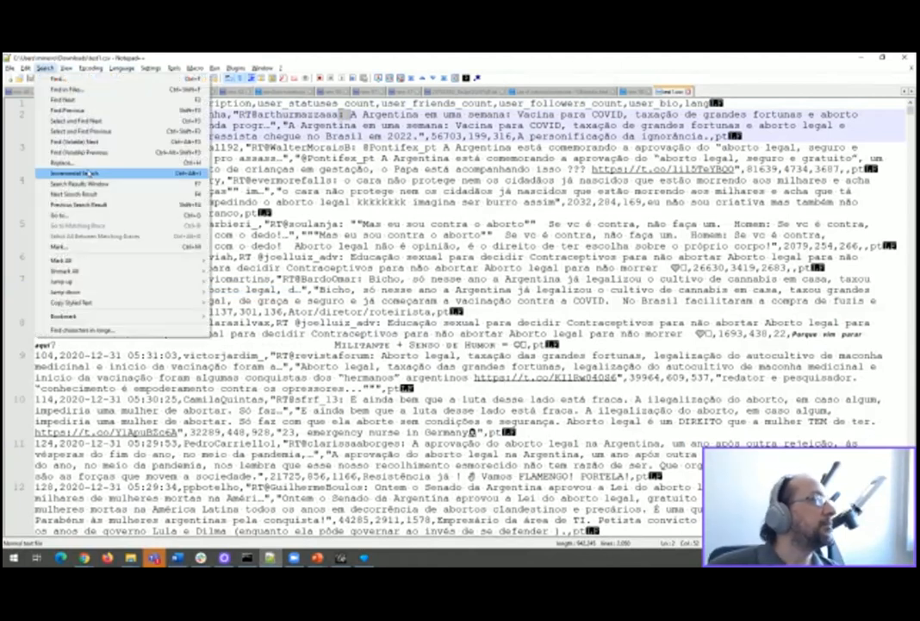
{"action": "left_click", "coordinate": [72, 138]}
{"action": "left_click_drag", "start_coordinate": [466, 200], "coordinate": [391, 231]}
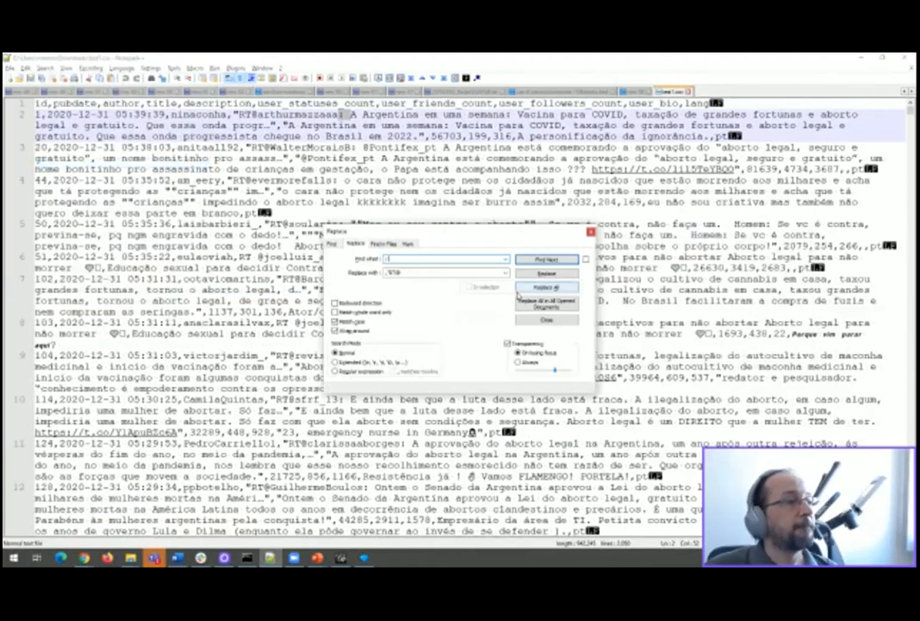
{"action": "type", "text": ","}
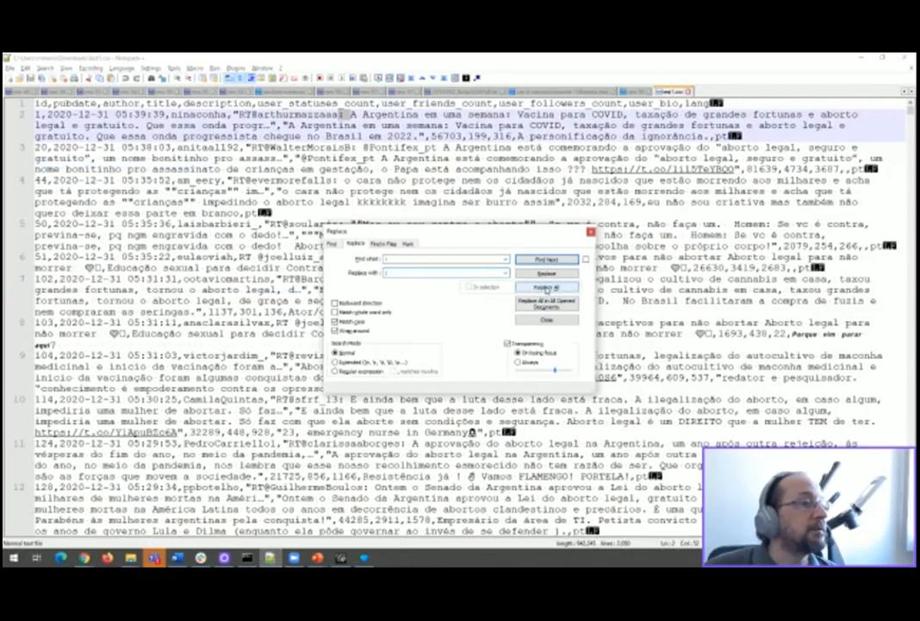
{"action": "left_click", "coordinate": [547, 289]}
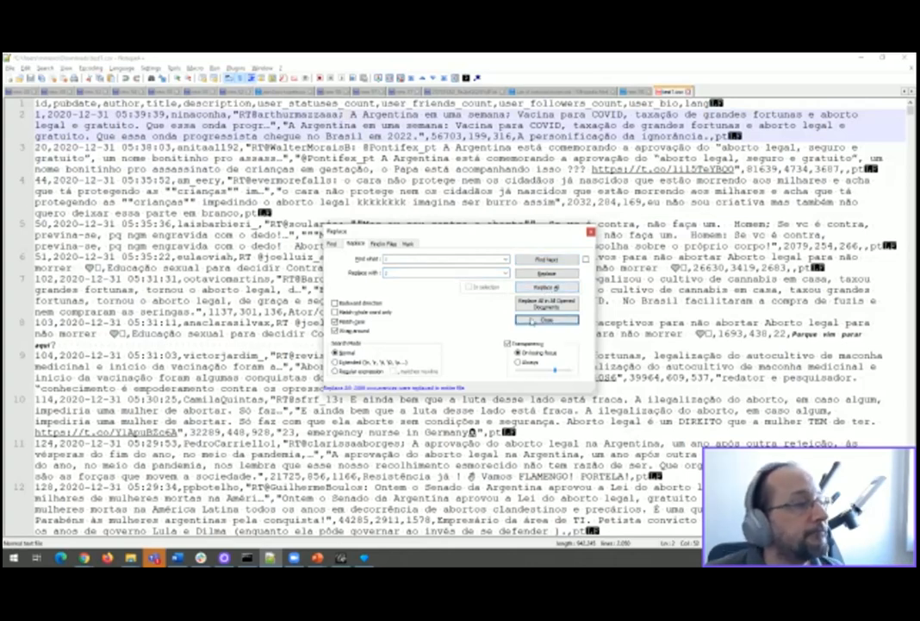
{"action": "left_click", "coordinate": [533, 321]}
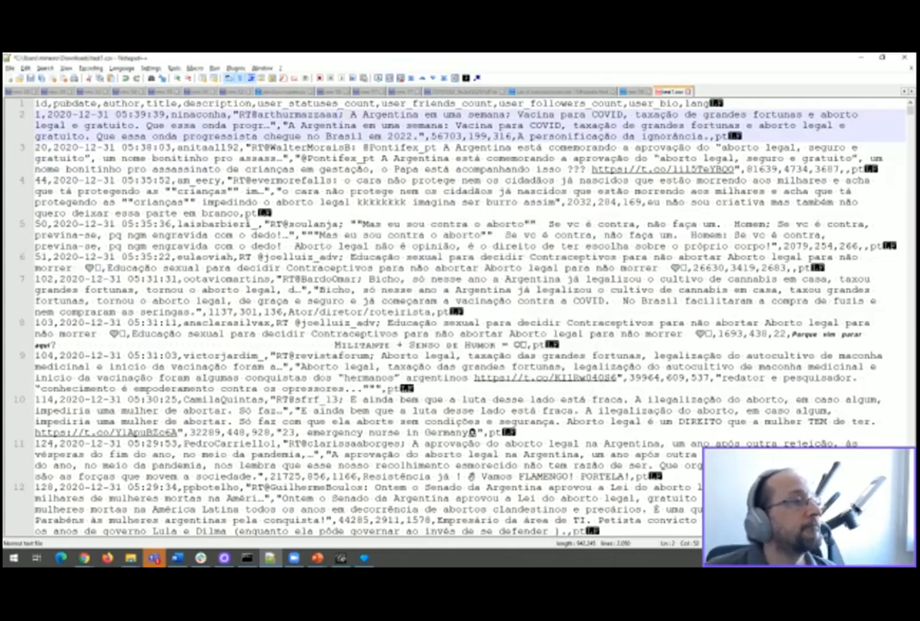
- Look over the replaced separators in test1.csv, save the file and close it
{"action": "scroll", "coordinate": [242, 222], "scroll_direction": "down", "scroll_amount": 8}
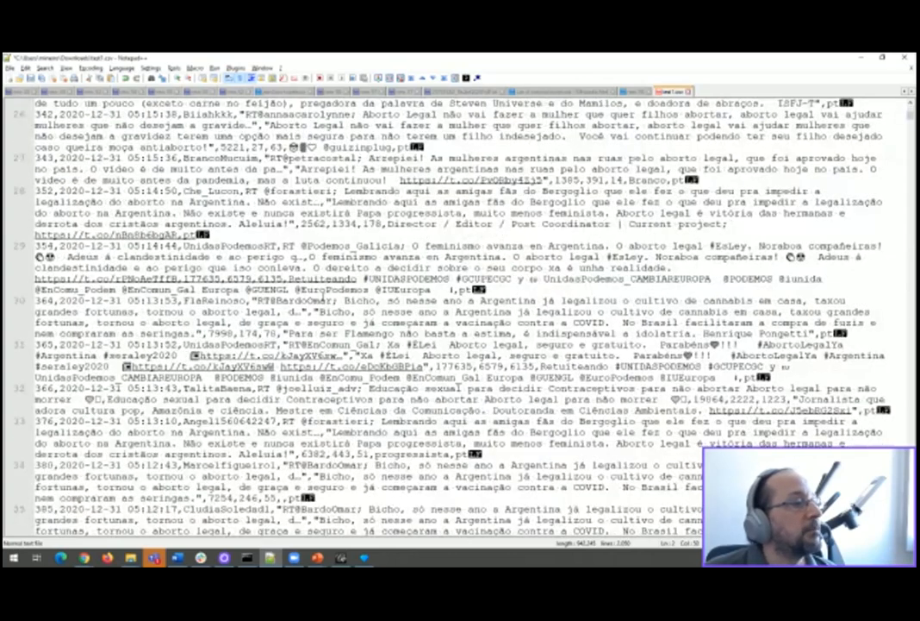
{"action": "left_click", "coordinate": [30, 78]}
{"action": "left_click", "coordinate": [688, 92]}
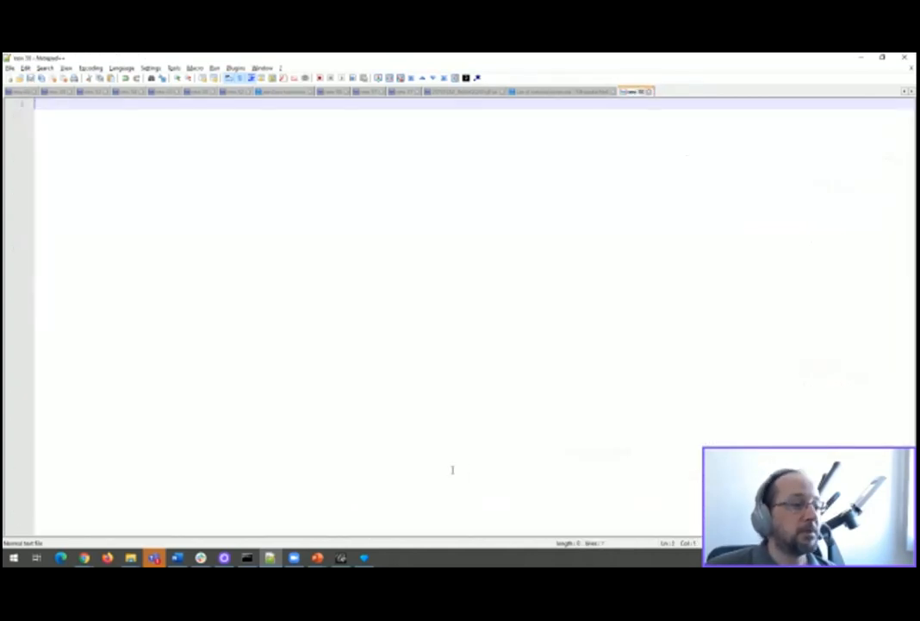
- Switch to Gephi and start an import with the co-occurrences data importer for Excel and csv files
{"action": "left_click", "coordinate": [341, 558]}
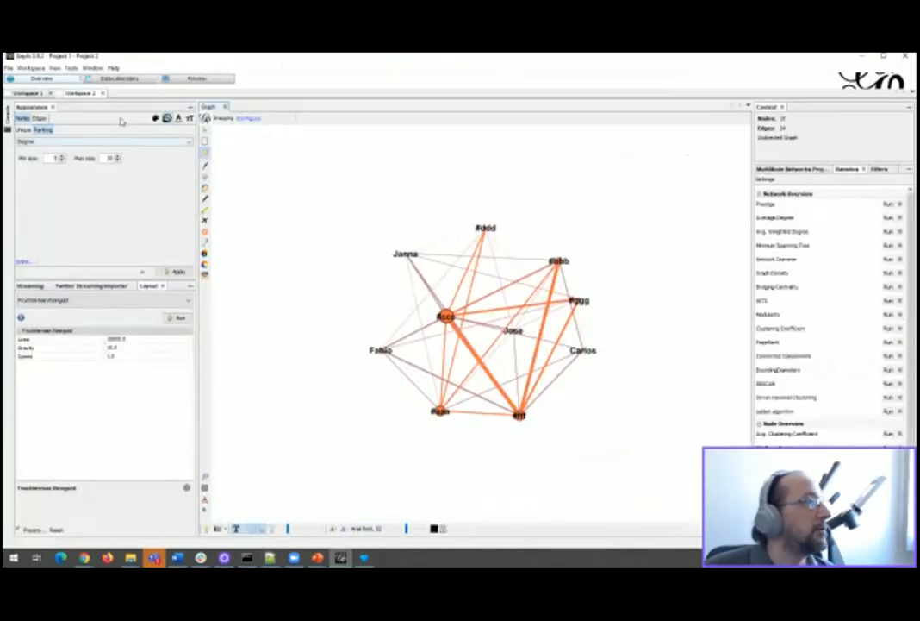
{"action": "left_click", "coordinate": [8, 67]}
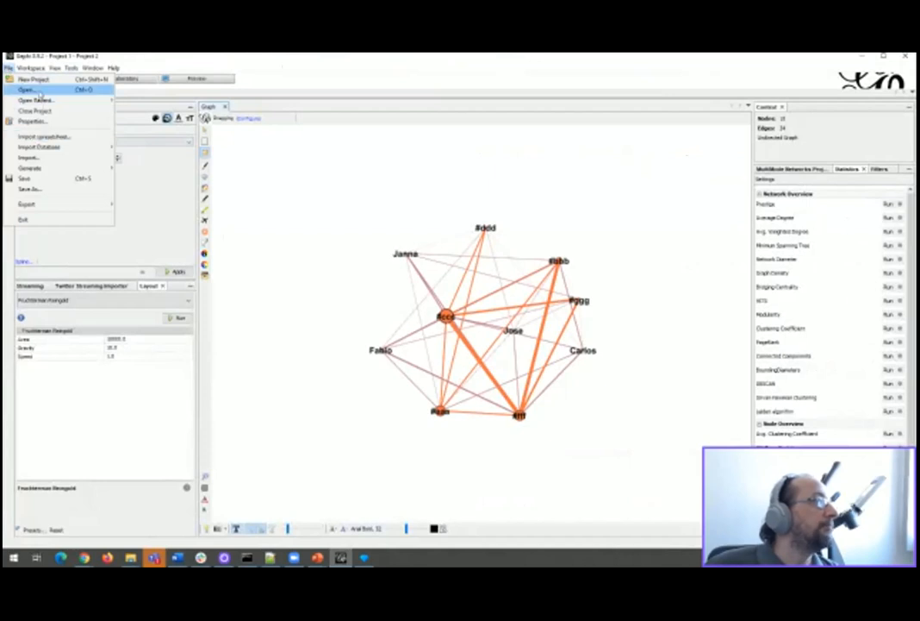
{"action": "left_click", "coordinate": [37, 90]}
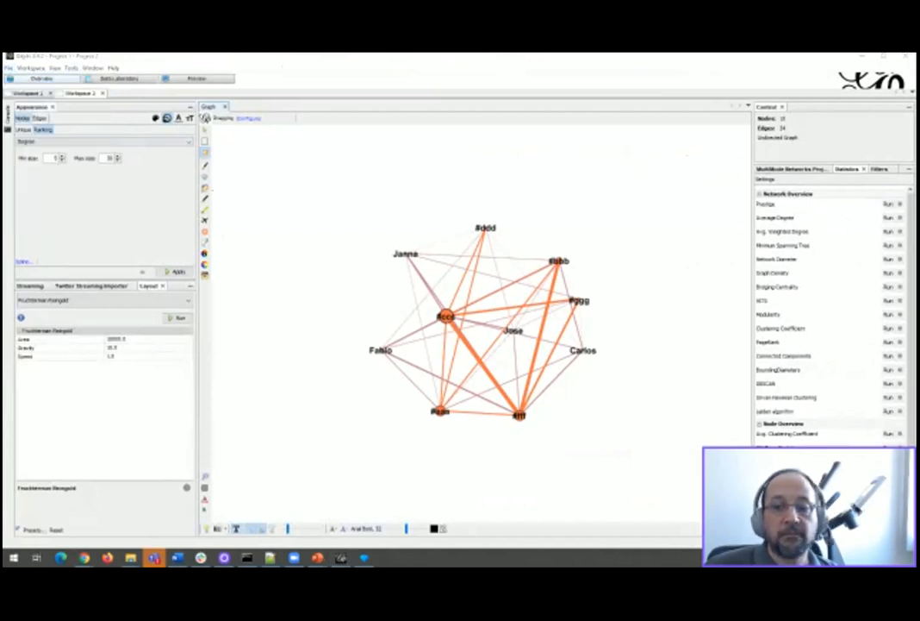
{"action": "left_click", "coordinate": [8, 67]}
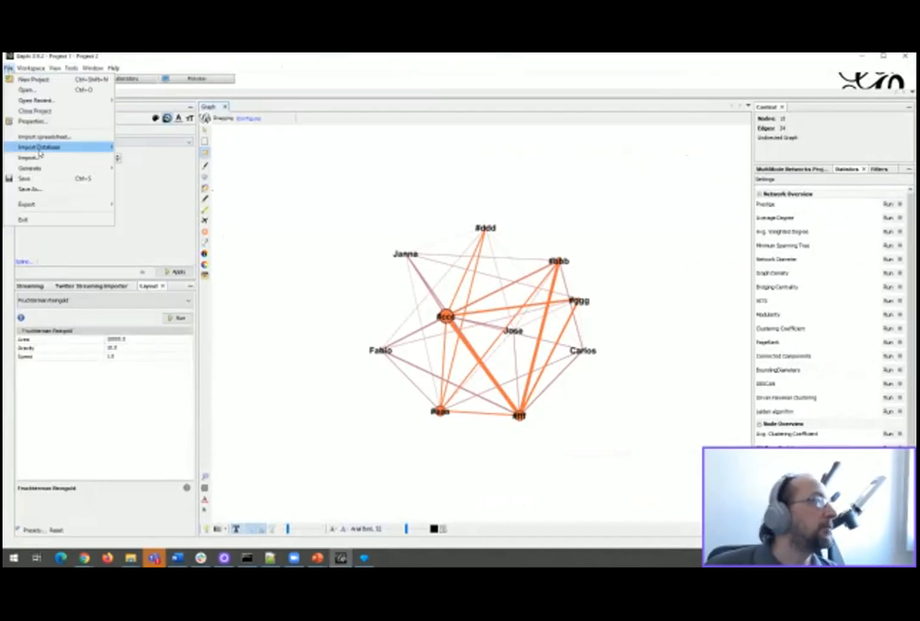
{"action": "left_click", "coordinate": [40, 157]}
{"action": "left_click", "coordinate": [439, 235]}
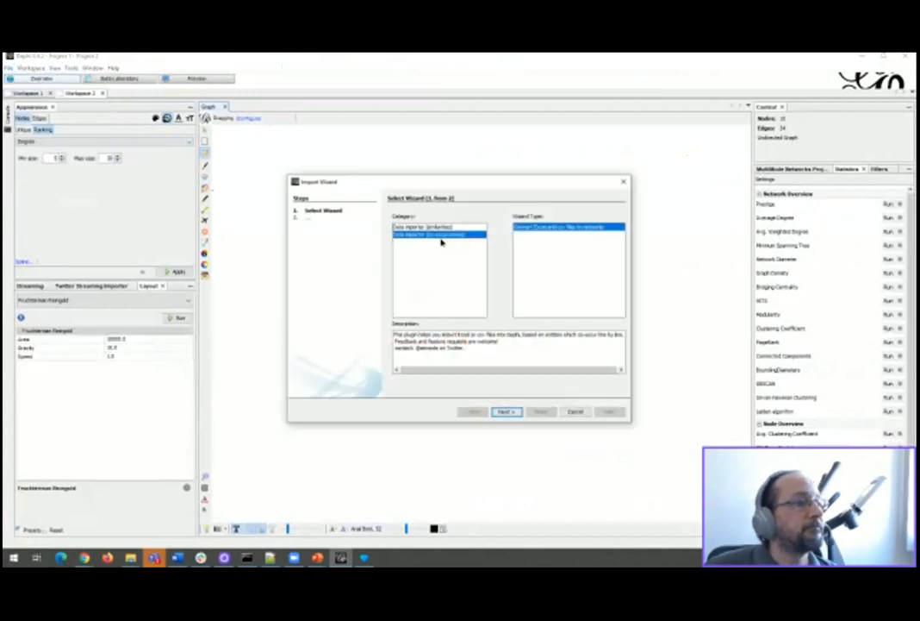
{"action": "left_click", "coordinate": [507, 412]}
- Select the edited CSV file, set comma as its field delimiter, and continue to the agent selection
{"action": "left_click", "coordinate": [415, 230]}
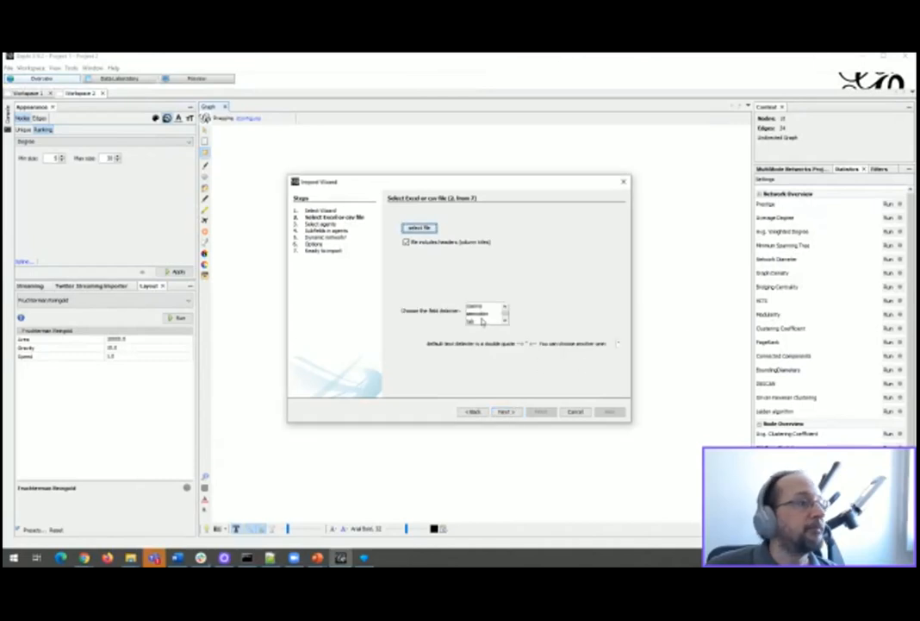
{"action": "left_click", "coordinate": [483, 315]}
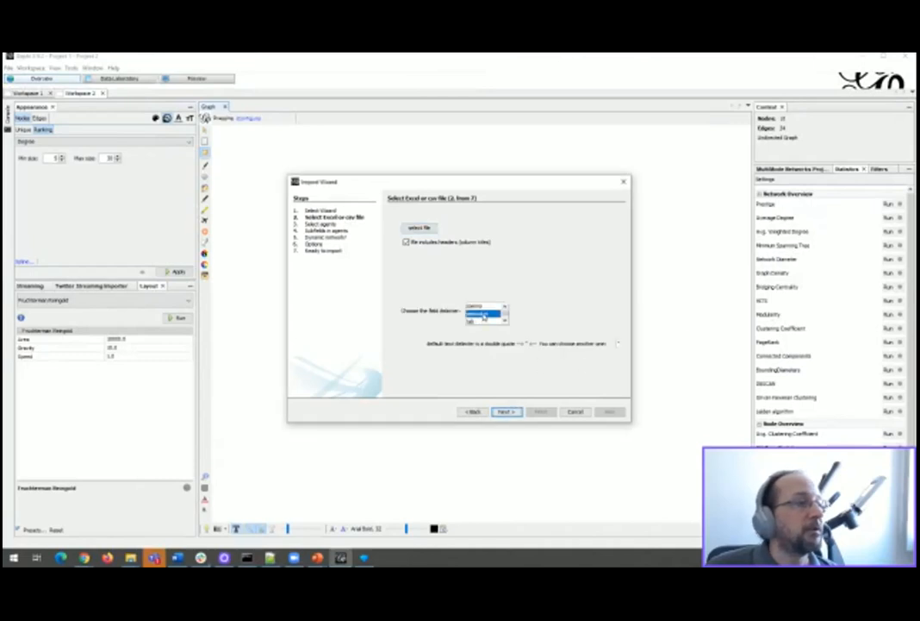
{"action": "left_click", "coordinate": [479, 306]}
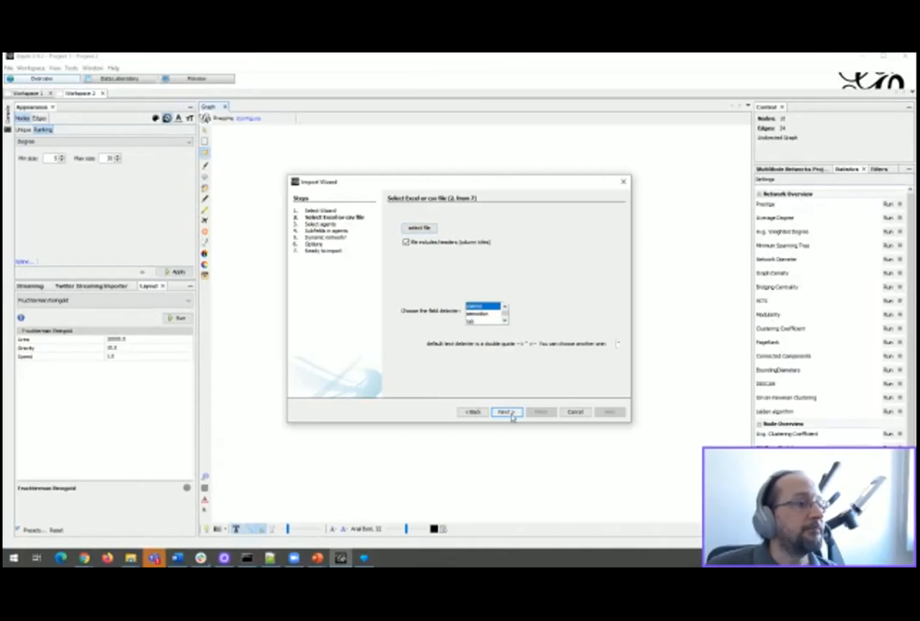
{"action": "left_click", "coordinate": [508, 413]}
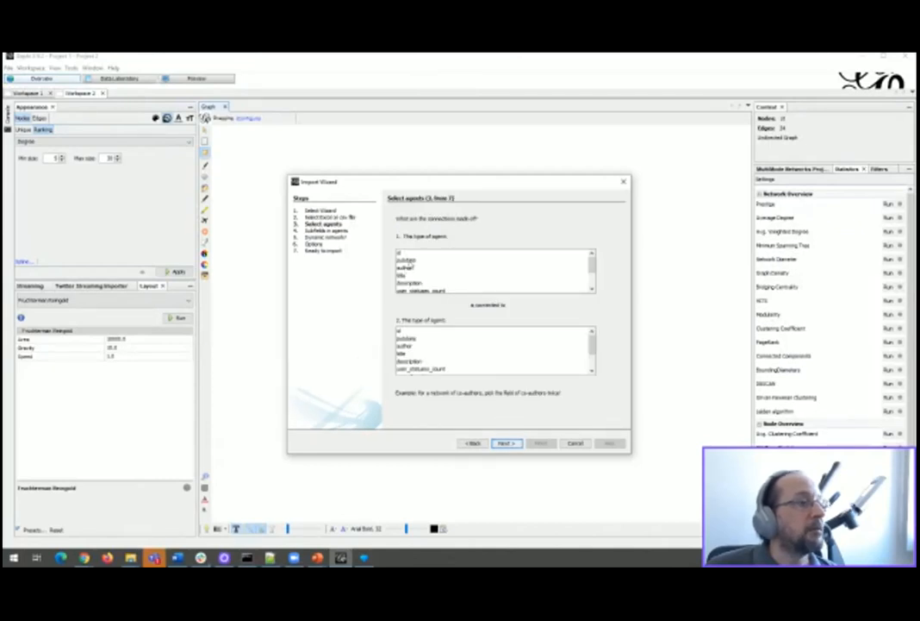
- Connect author agents to title agents, with semicolon as the subfield delimiter for title and none for author
{"action": "left_click", "coordinate": [418, 268]}
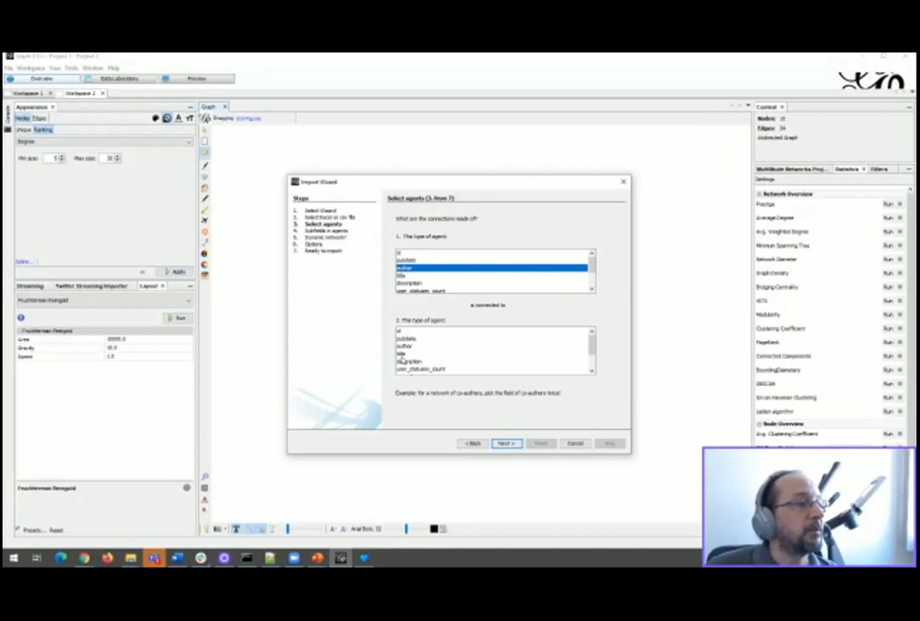
{"action": "left_click", "coordinate": [403, 353]}
{"action": "left_click", "coordinate": [504, 443]}
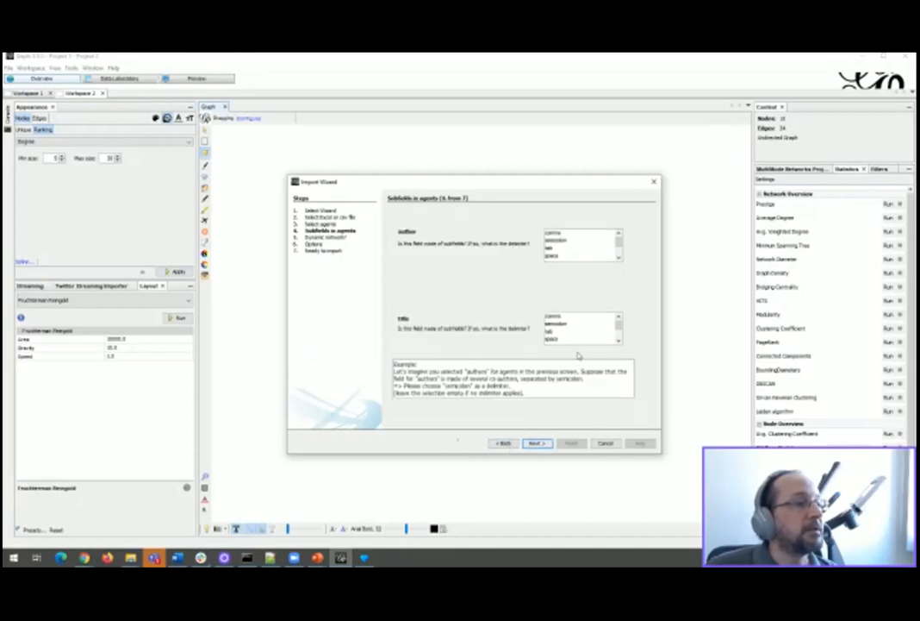
{"action": "left_click", "coordinate": [556, 323]}
{"action": "left_click", "coordinate": [535, 442]}
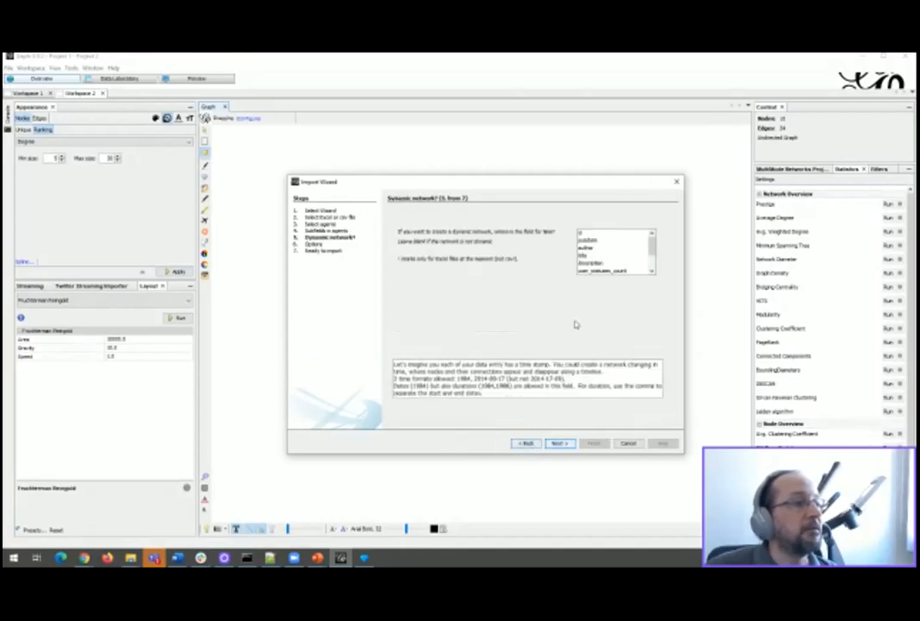
- Leave the dynamic network's time field blank and finish the import as an undirected graph in a new workspace
{"action": "left_click", "coordinate": [558, 443]}
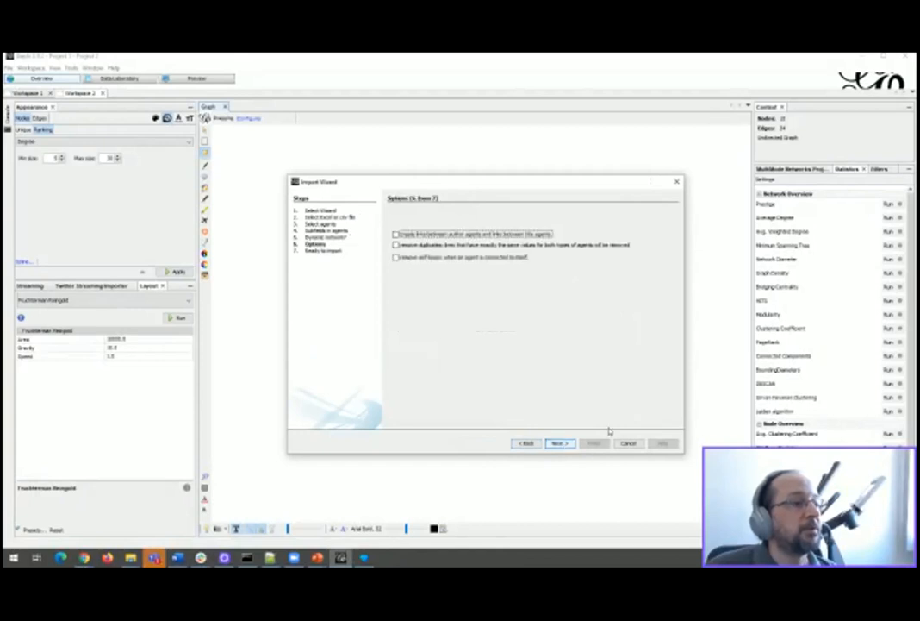
{"action": "left_click", "coordinate": [397, 235]}
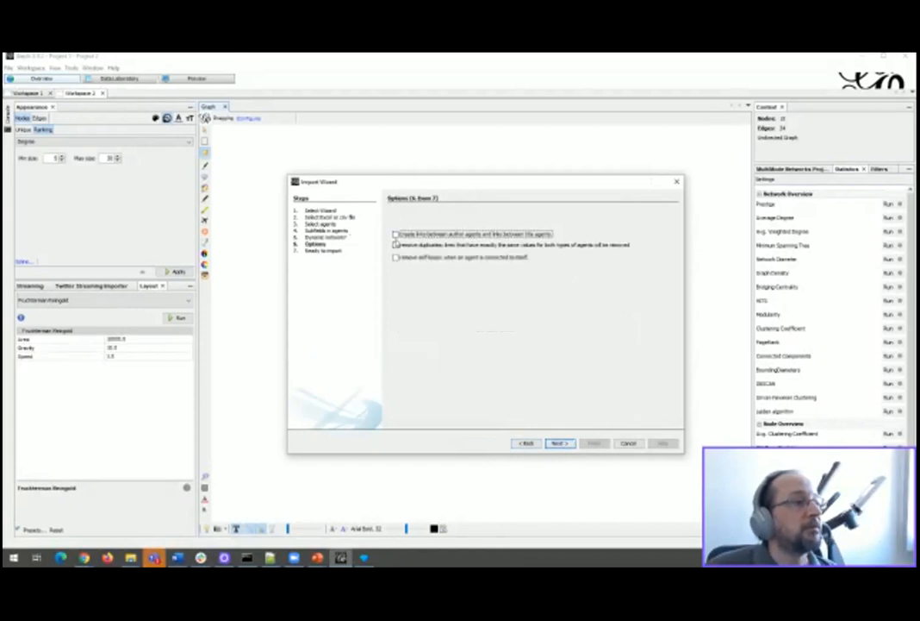
{"action": "left_click", "coordinate": [561, 442]}
{"action": "left_click", "coordinate": [595, 442]}
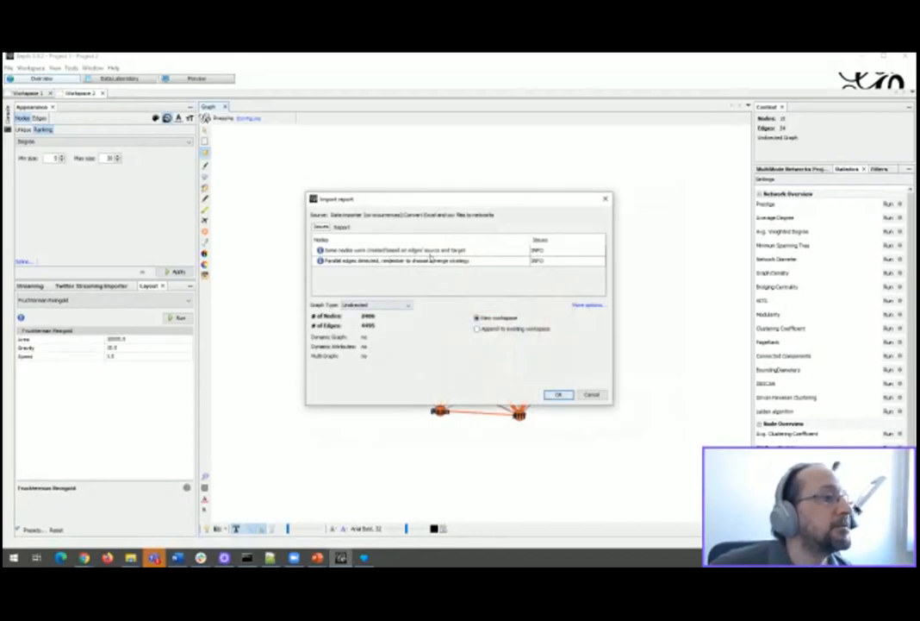
{"action": "left_click", "coordinate": [557, 394]}
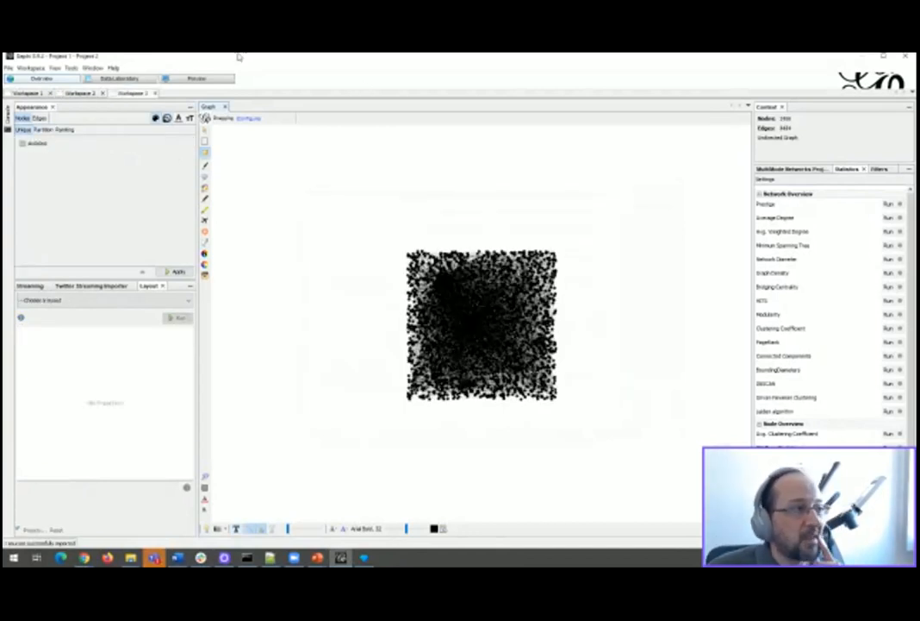
- Delete the four nodes without a frequency or type at the start of the node table
{"action": "left_click", "coordinate": [119, 79]}
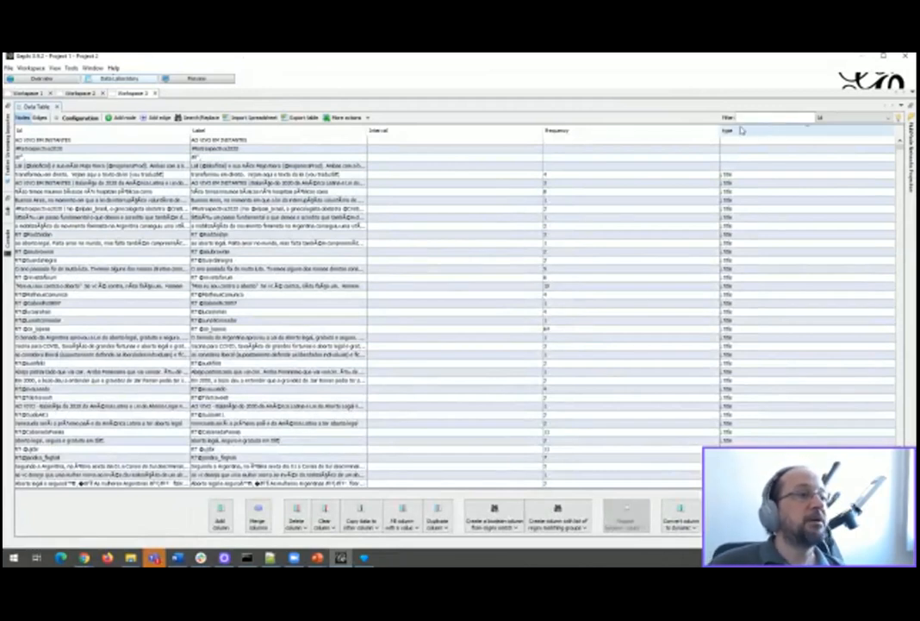
{"action": "left_click", "coordinate": [61, 140]}
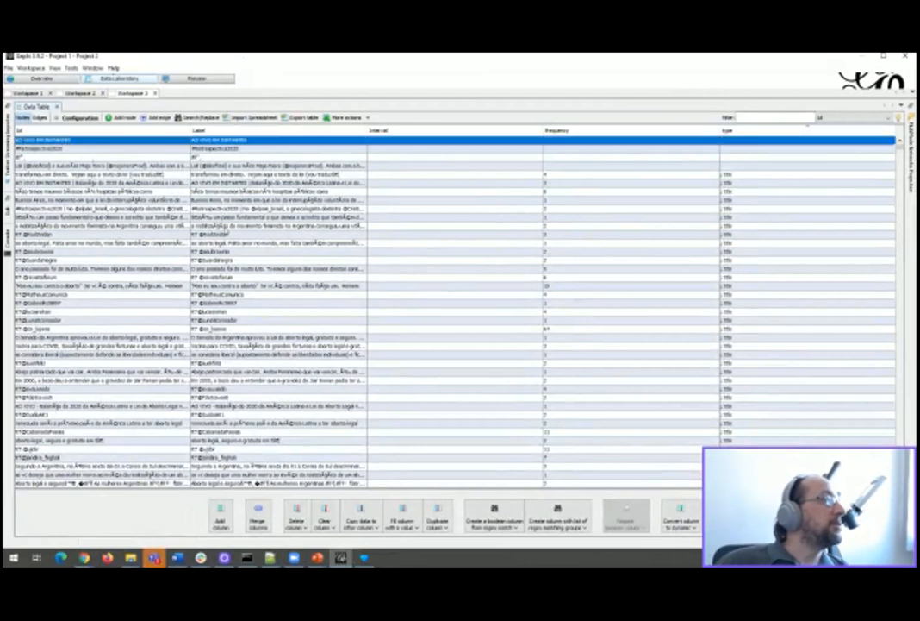
{"action": "key", "text": "shift+Down"}
{"action": "key", "text": "shift+Down"}
{"action": "key", "text": "shift+Down"}
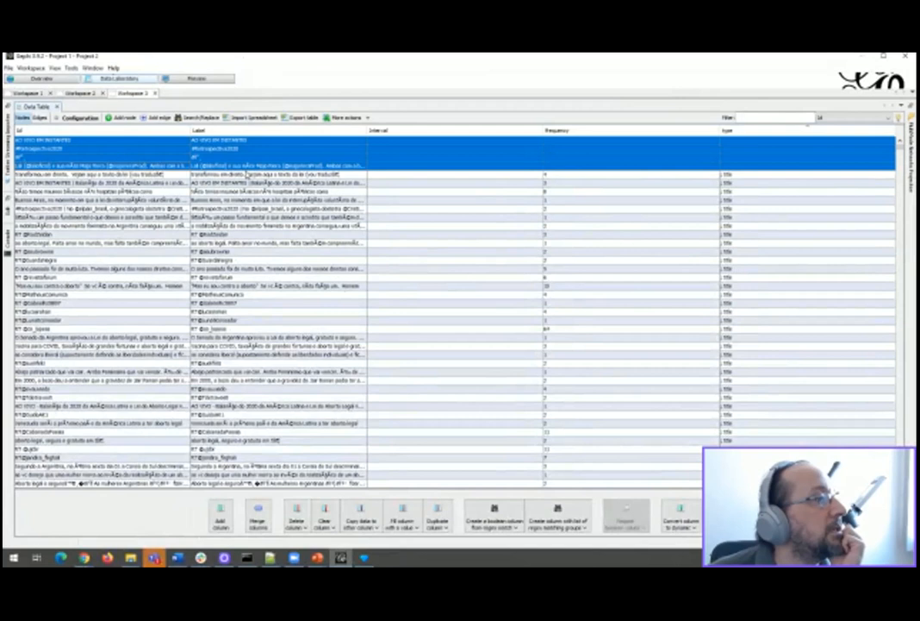
{"action": "right_click", "coordinate": [250, 164]}
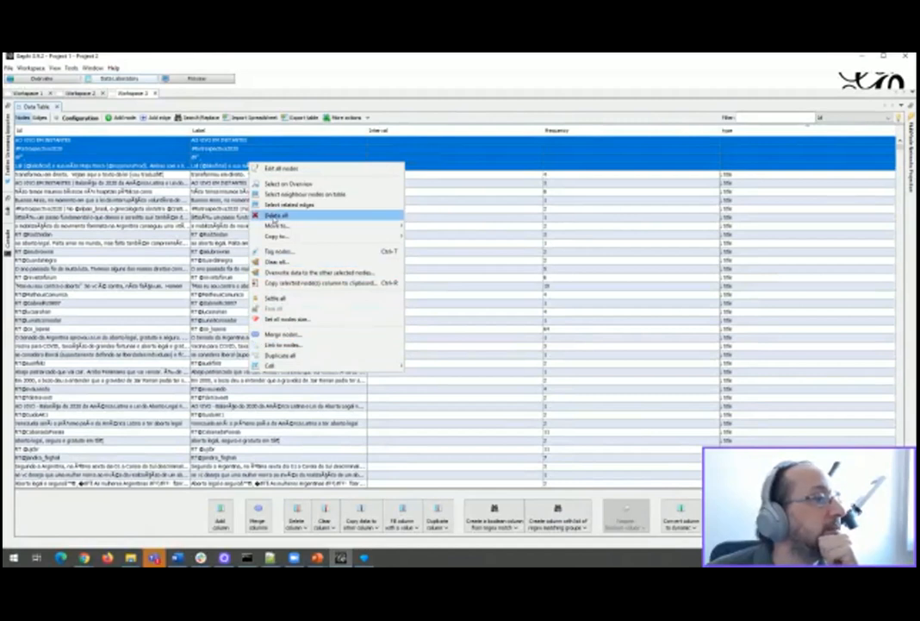
{"action": "left_click", "coordinate": [275, 217]}
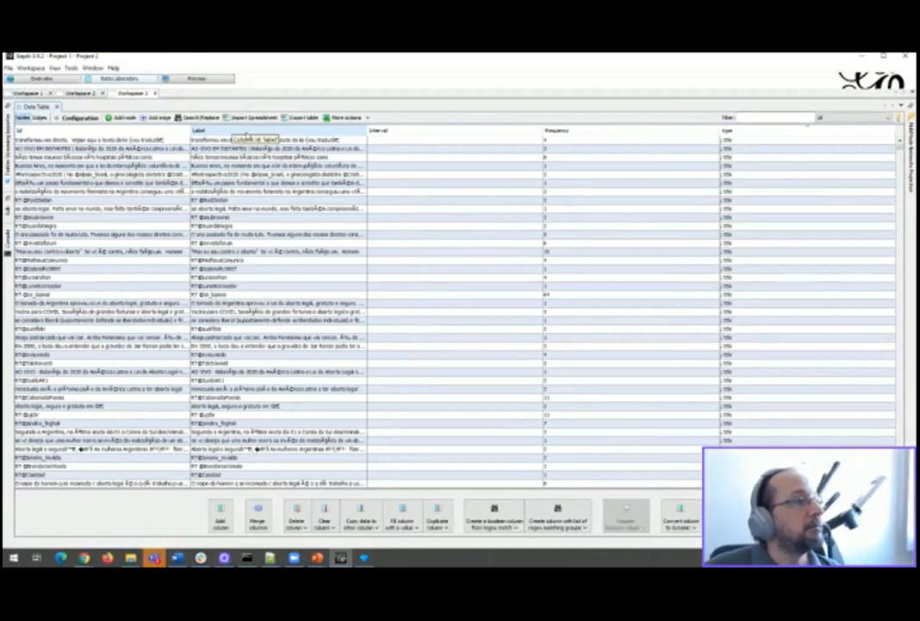
- Sort the node table by type and look through the author and title nodes
{"action": "left_click", "coordinate": [734, 132]}
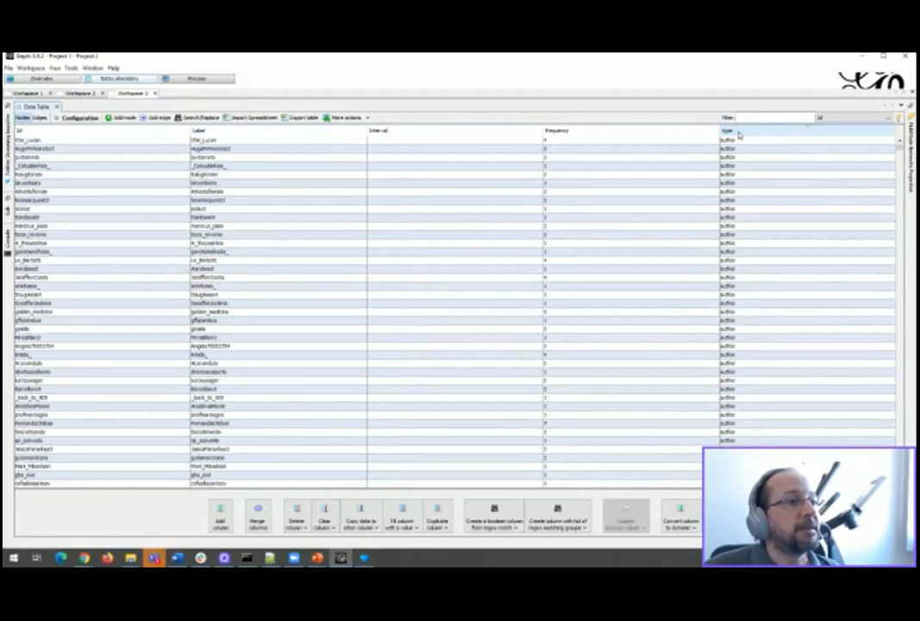
{"action": "scroll", "coordinate": [366, 250], "scroll_direction": "down", "scroll_amount": 15}
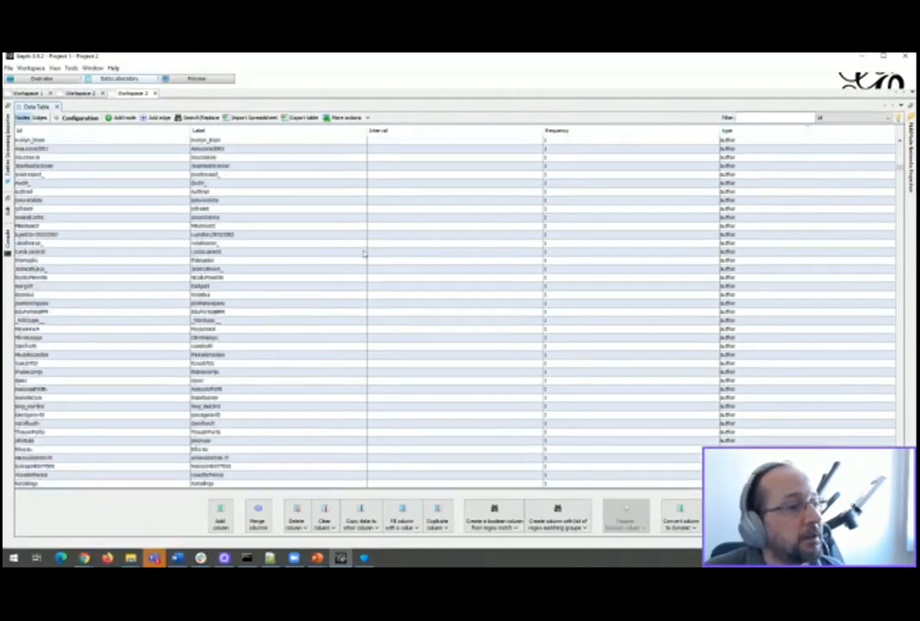
{"action": "scroll", "coordinate": [364, 251], "scroll_direction": "down", "scroll_amount": 12}
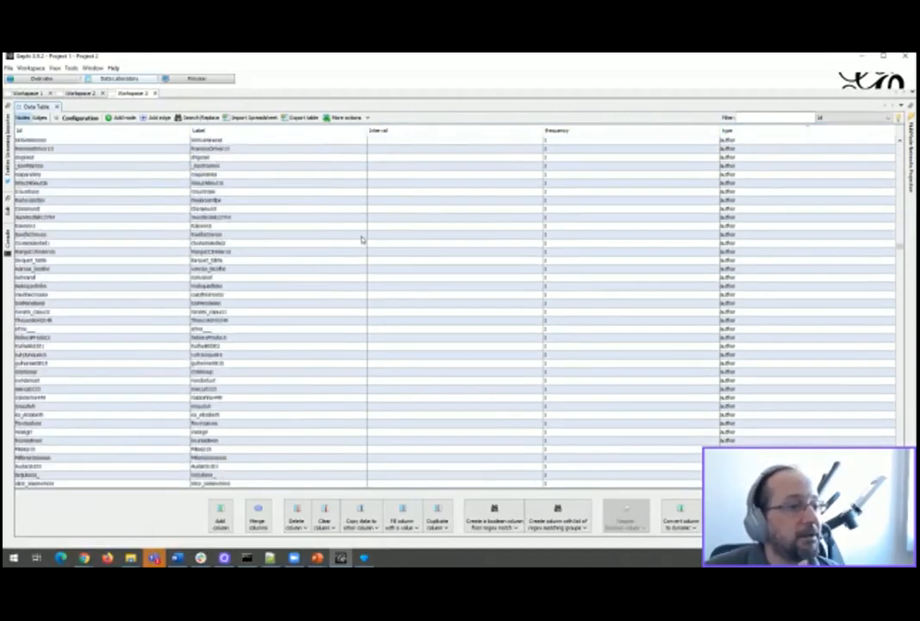
{"action": "scroll", "coordinate": [362, 244], "scroll_direction": "down", "scroll_amount": 12}
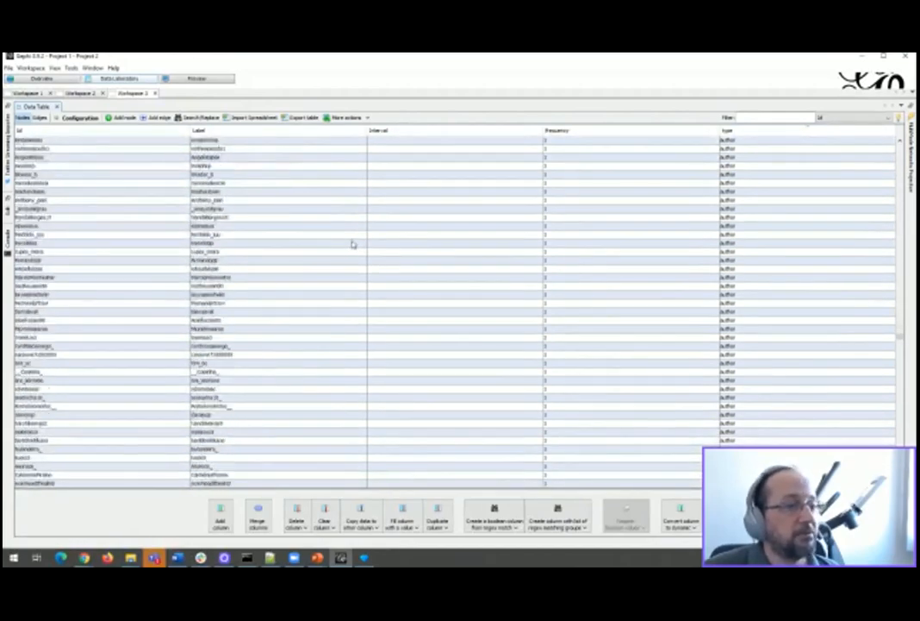
{"action": "scroll", "coordinate": [350, 254], "scroll_direction": "down", "scroll_amount": 12}
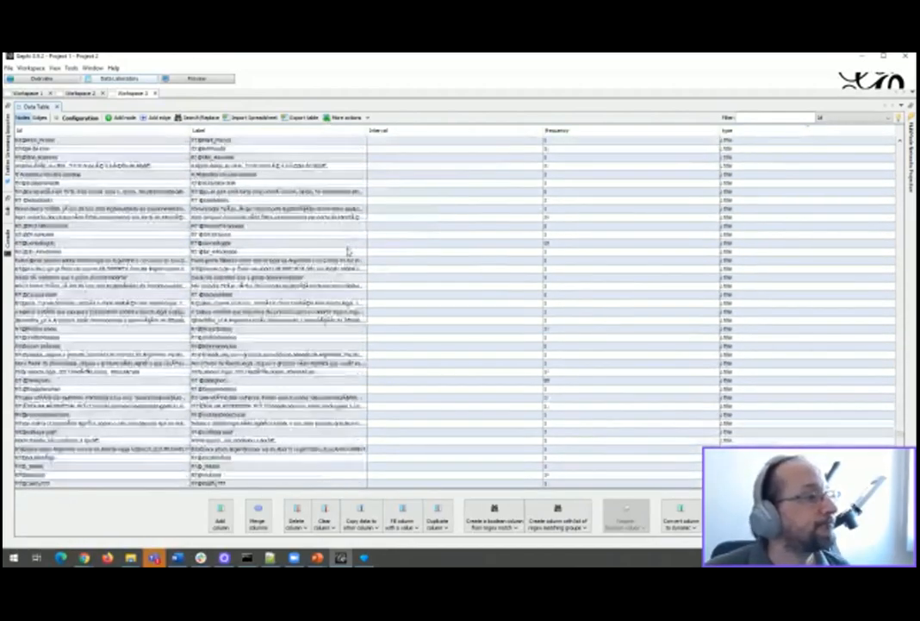
{"action": "scroll", "coordinate": [348, 251], "scroll_direction": "down", "scroll_amount": 12}
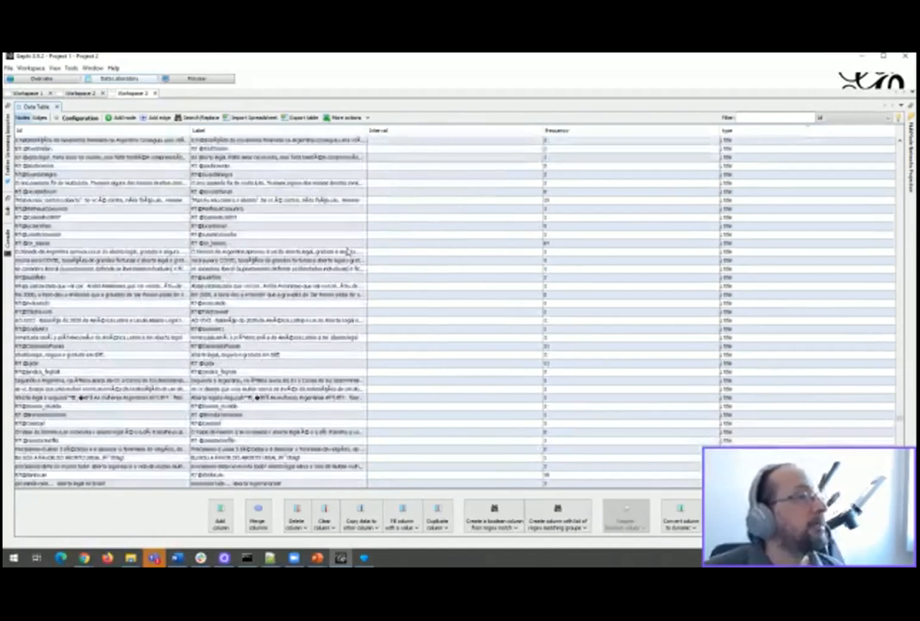
- Delete the first ten title nodes that contain tweet text, keeping the RT @ account nodes between them
{"action": "scroll", "coordinate": [348, 251], "scroll_direction": "down", "scroll_amount": 6}
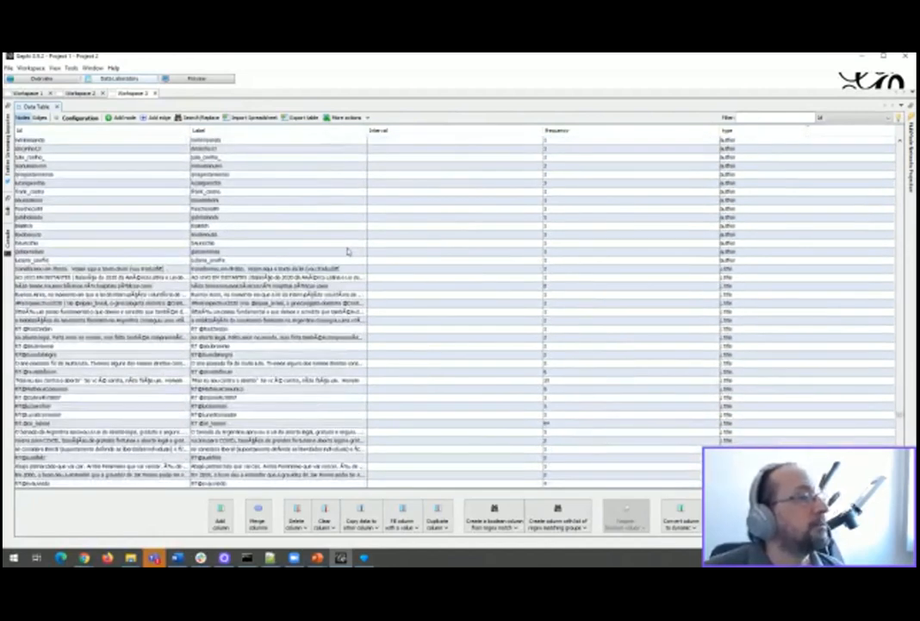
{"action": "left_click", "coordinate": [231, 270]}
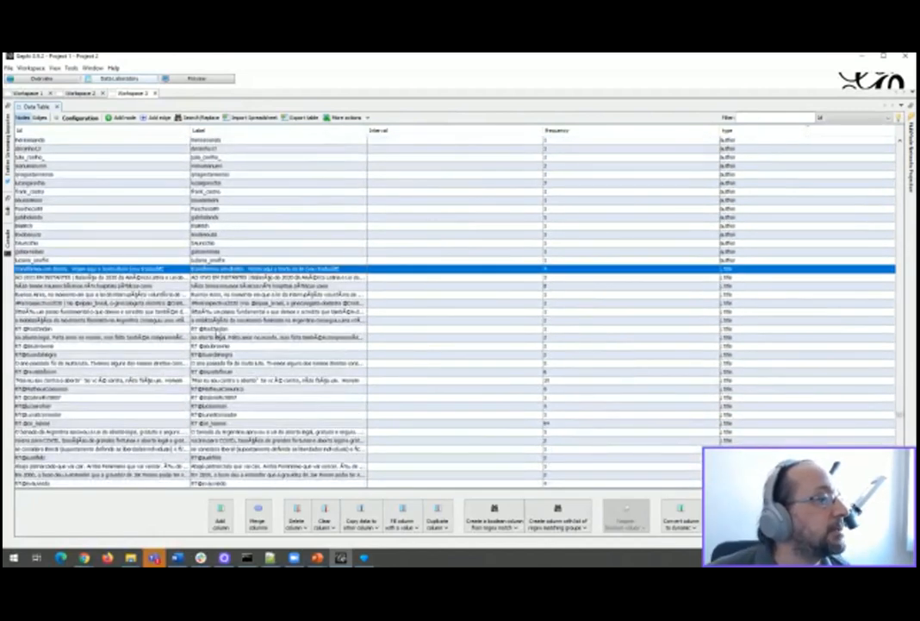
{"action": "left_click_drag", "start_coordinate": [181, 274], "coordinate": [214, 323]}
{"action": "left_click", "coordinate": [217, 337], "text": "ctrl"}
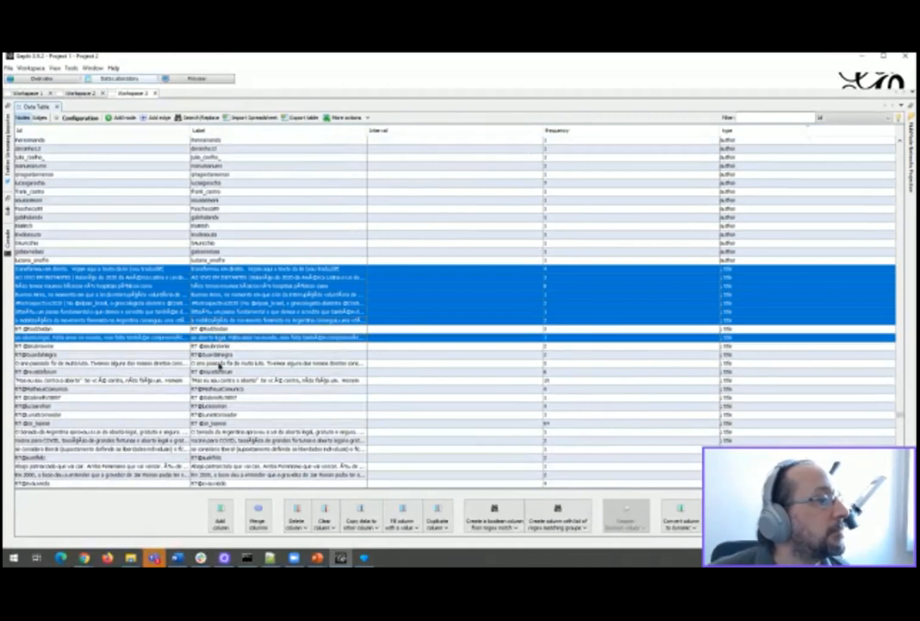
{"action": "left_click", "coordinate": [219, 364], "text": "ctrl"}
{"action": "left_click", "coordinate": [219, 380], "text": "ctrl"}
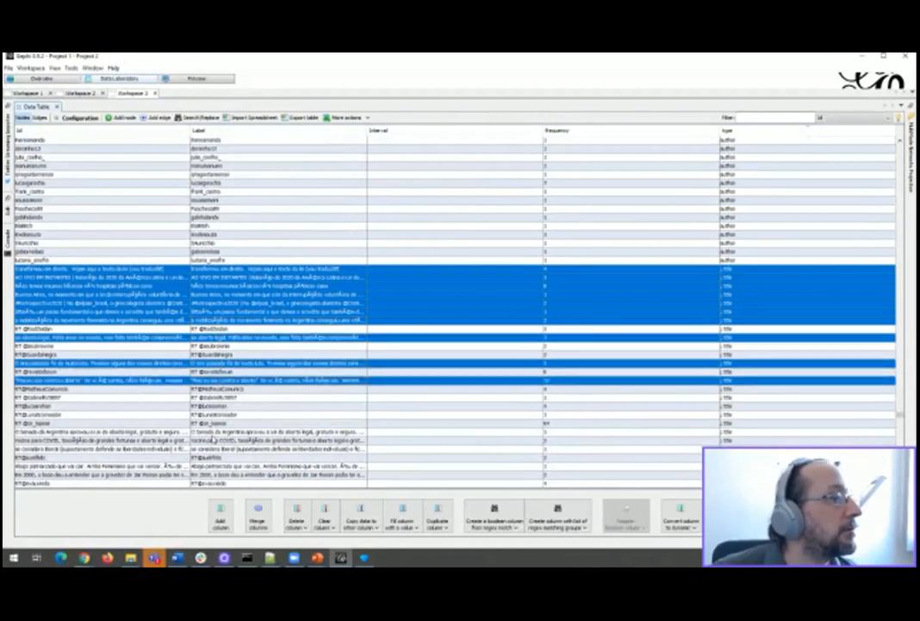
{"action": "right_click", "coordinate": [253, 302]}
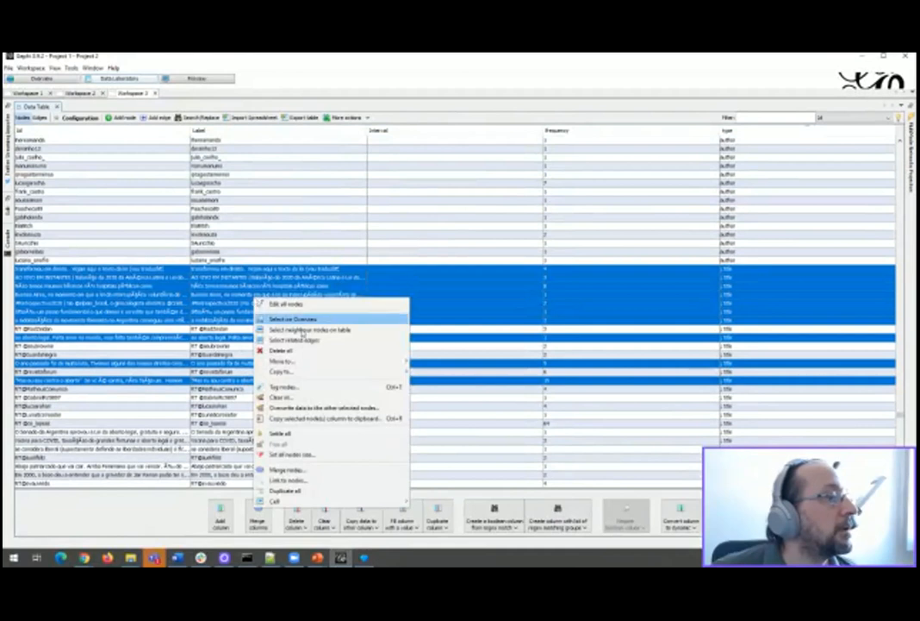
{"action": "left_click", "coordinate": [280, 352]}
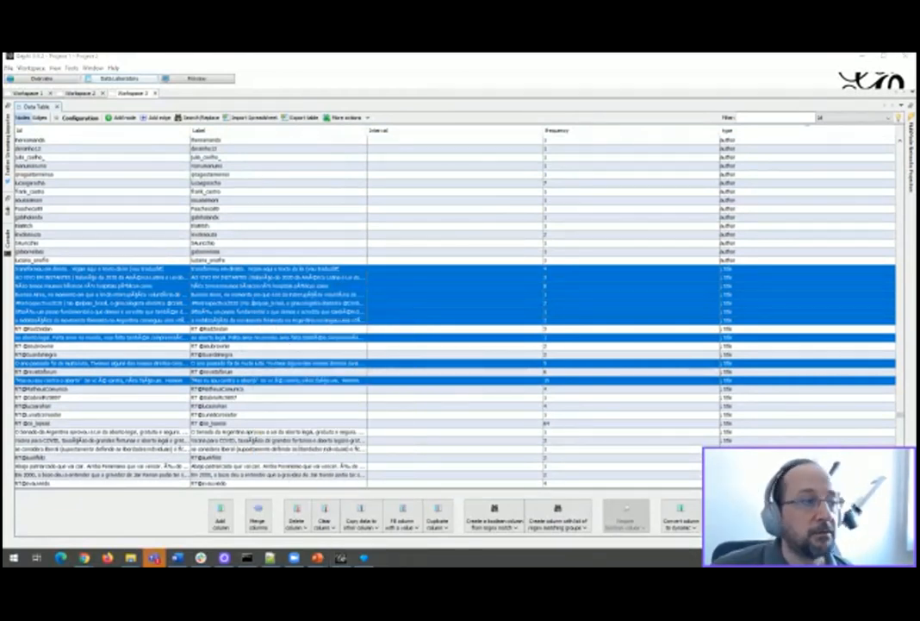
- Delete the next five tweet-text title nodes below the first block of RT @ accounts, leaving out the RT @ node among them
{"action": "left_click_drag", "start_coordinate": [212, 346], "coordinate": [231, 391]}
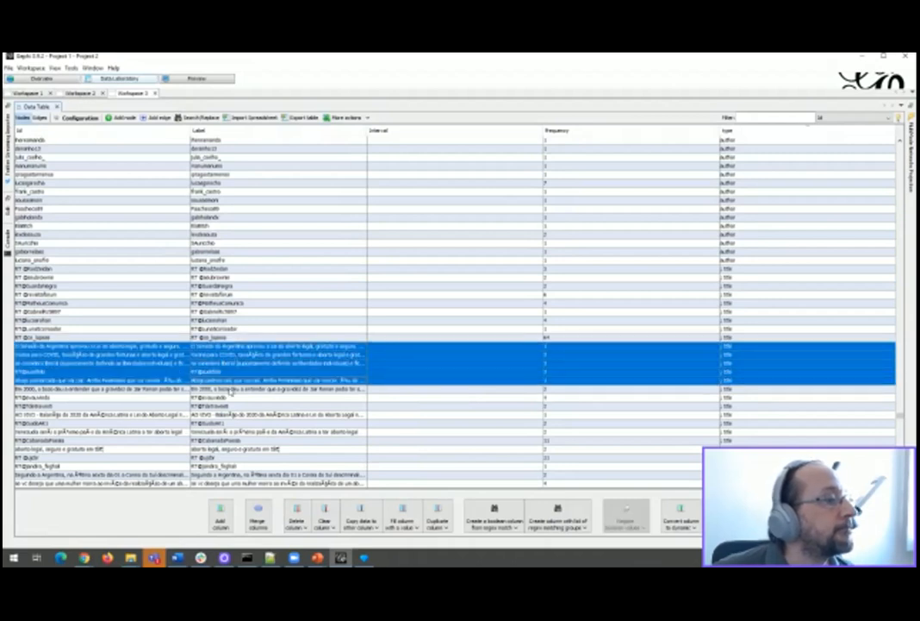
{"action": "left_click", "coordinate": [227, 362]}
{"action": "left_click", "coordinate": [227, 347], "text": "shift"}
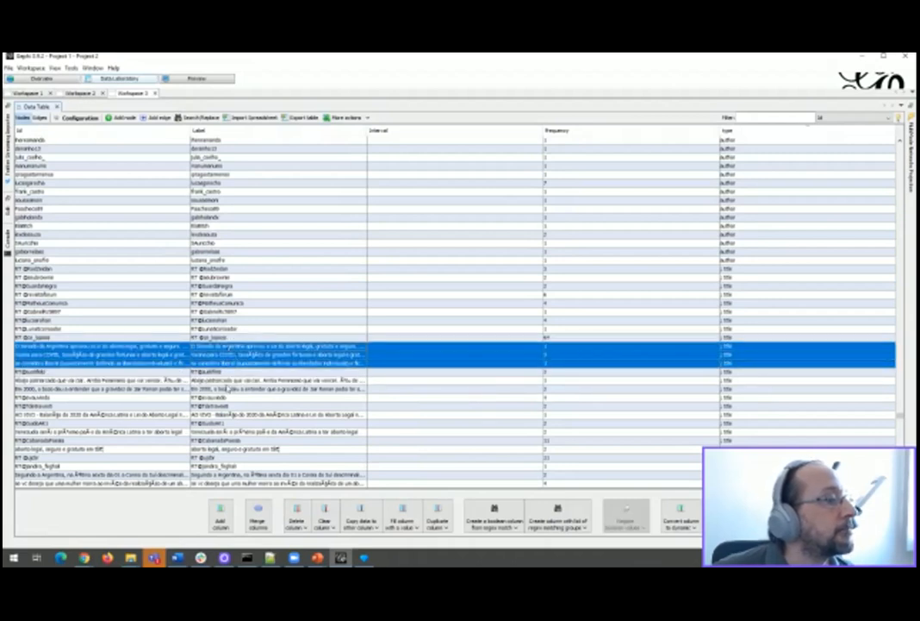
{"action": "left_click", "coordinate": [227, 381], "text": "ctrl"}
{"action": "left_click", "coordinate": [228, 390], "text": "ctrl"}
{"action": "right_click", "coordinate": [228, 391]}
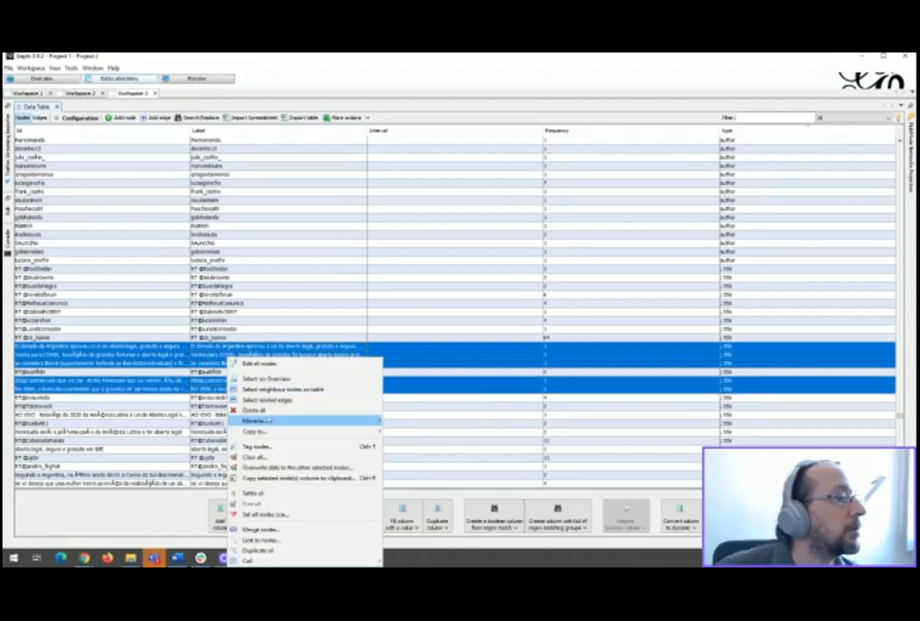
{"action": "left_click", "coordinate": [266, 411]}
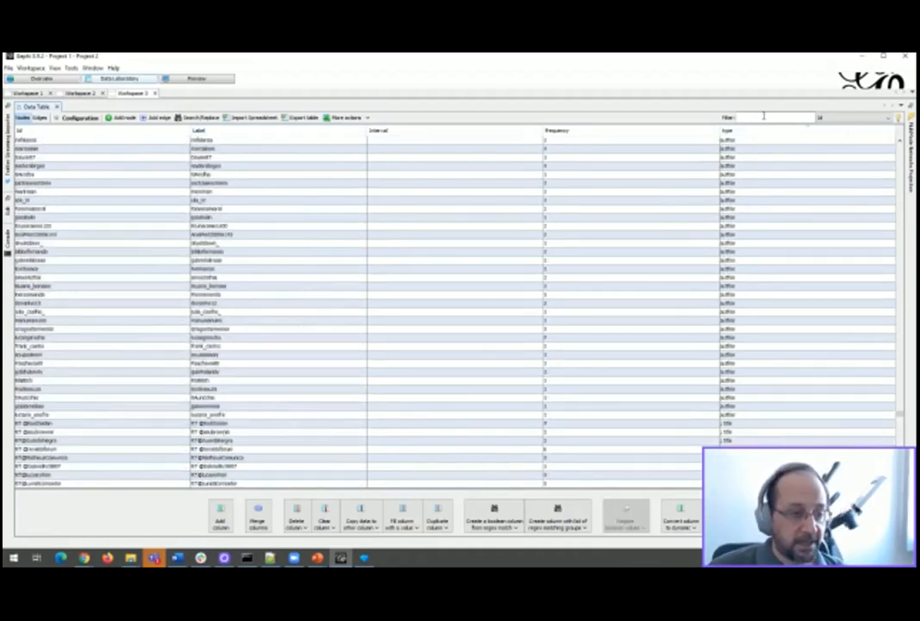
{"action": "type", "text": "Rt"}
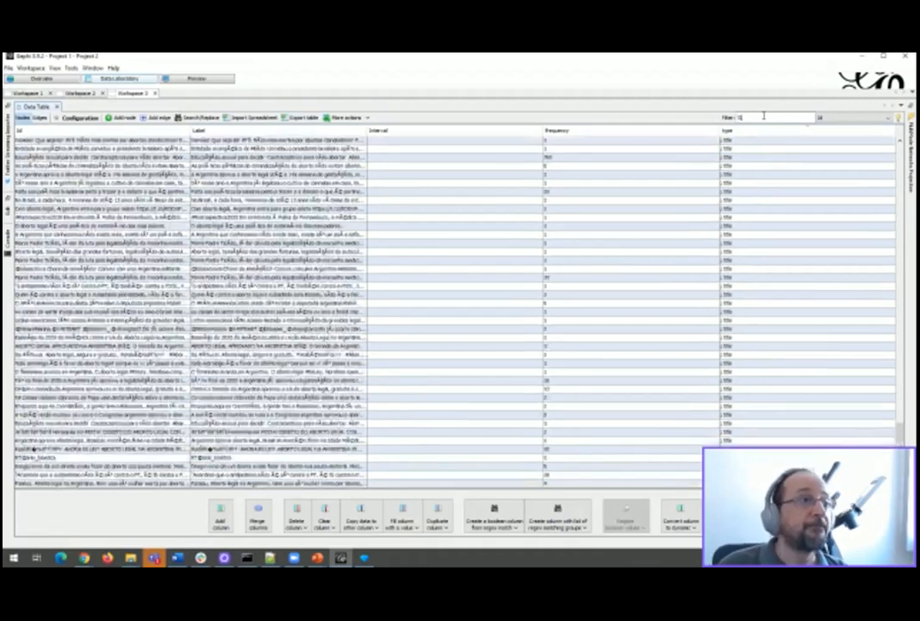
{"action": "key", "text": "BackSpace"}
{"action": "key", "text": "BackSpace"}
{"action": "type", "text": "tel"}
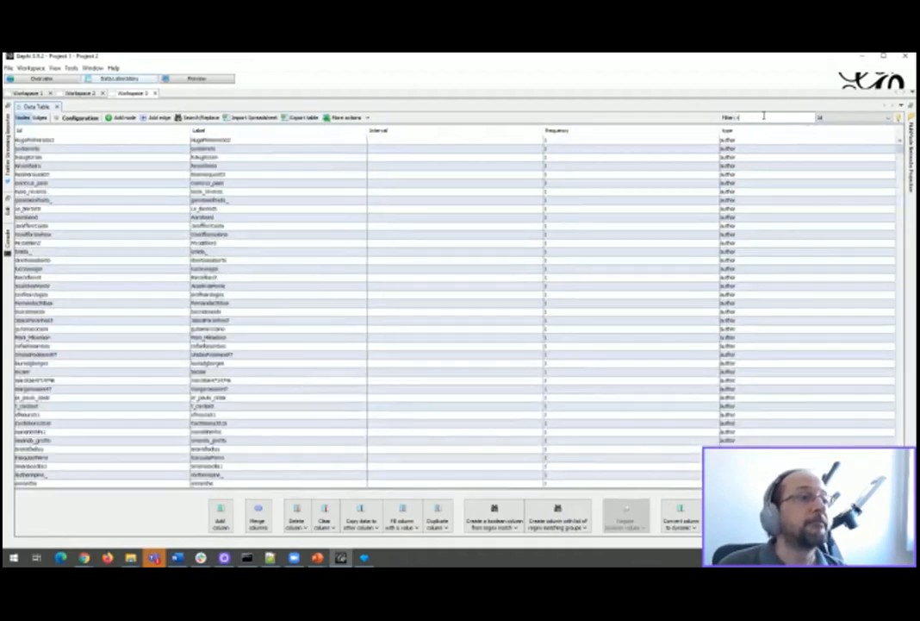
{"action": "key", "text": "BackSpace"}
{"action": "key", "text": "BackSpace"}
{"action": "key", "text": "BackSpace"}
{"action": "type", "text": "ide"}
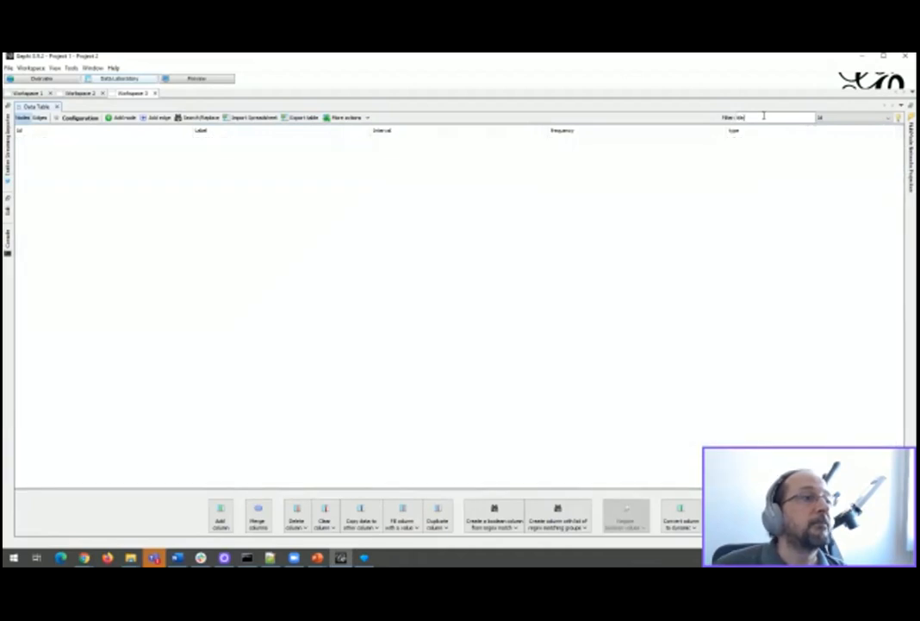
- Filter the node table on the type column for "title"
{"action": "left_click", "coordinate": [866, 120]}
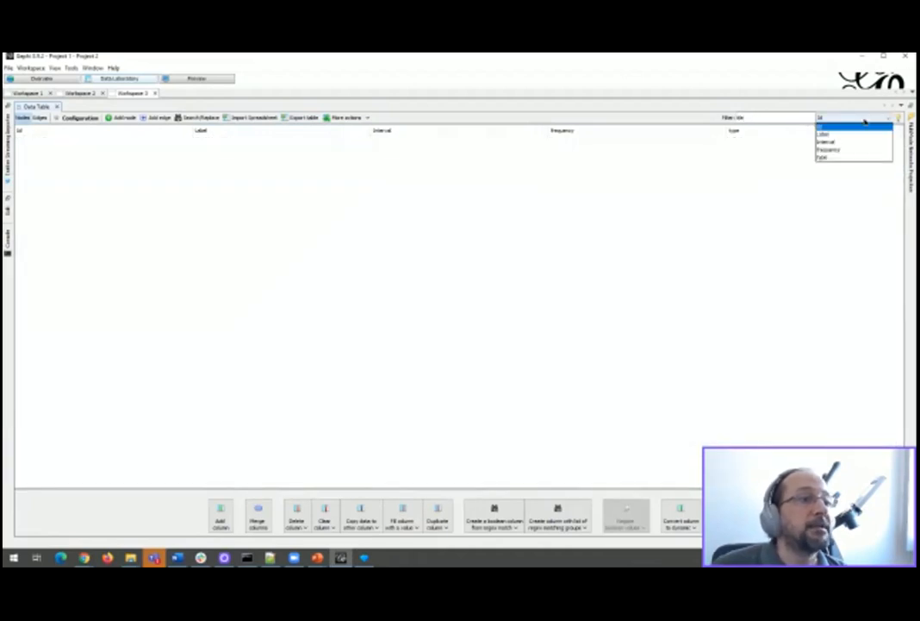
{"action": "left_click", "coordinate": [840, 157]}
{"action": "left_click_drag", "start_coordinate": [756, 116], "coordinate": [620, 113]}
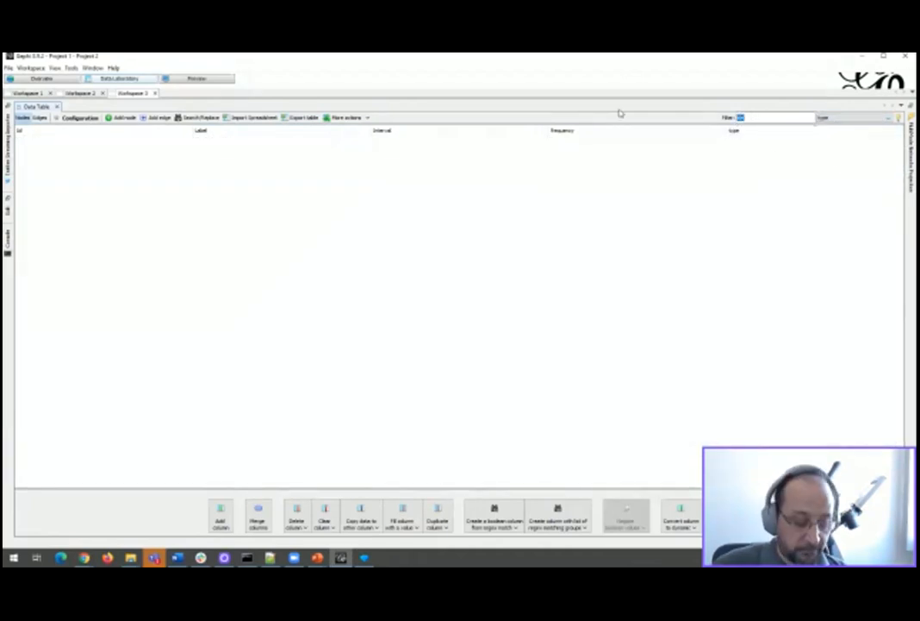
{"action": "type", "text": "title"}
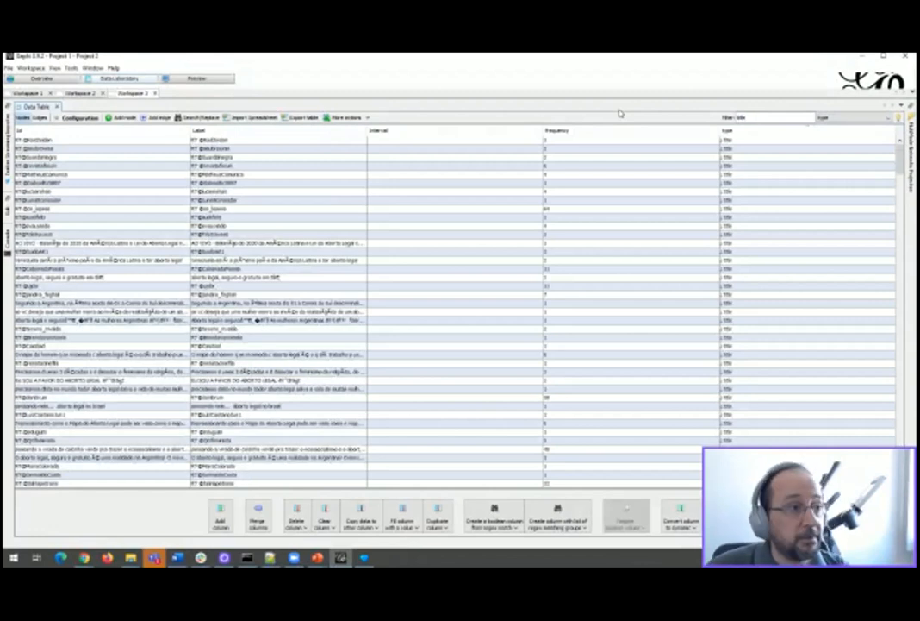
- Sort the title nodes by label and delete all tweet-text nodes listed before the first RT @ label
{"action": "left_click", "coordinate": [246, 131]}
{"action": "left_click", "coordinate": [246, 131]}
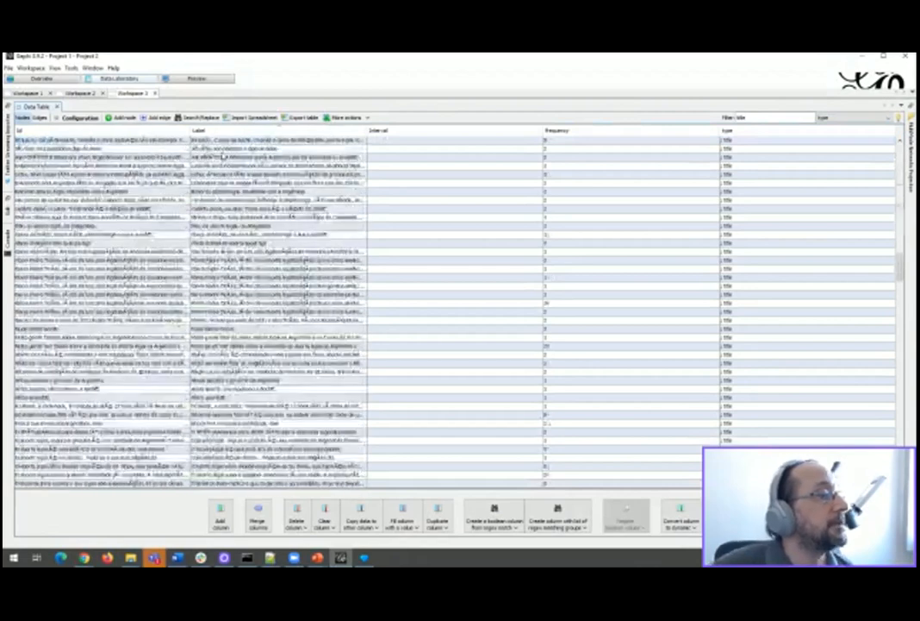
{"action": "scroll", "coordinate": [222, 158], "scroll_direction": "up", "scroll_amount": 5}
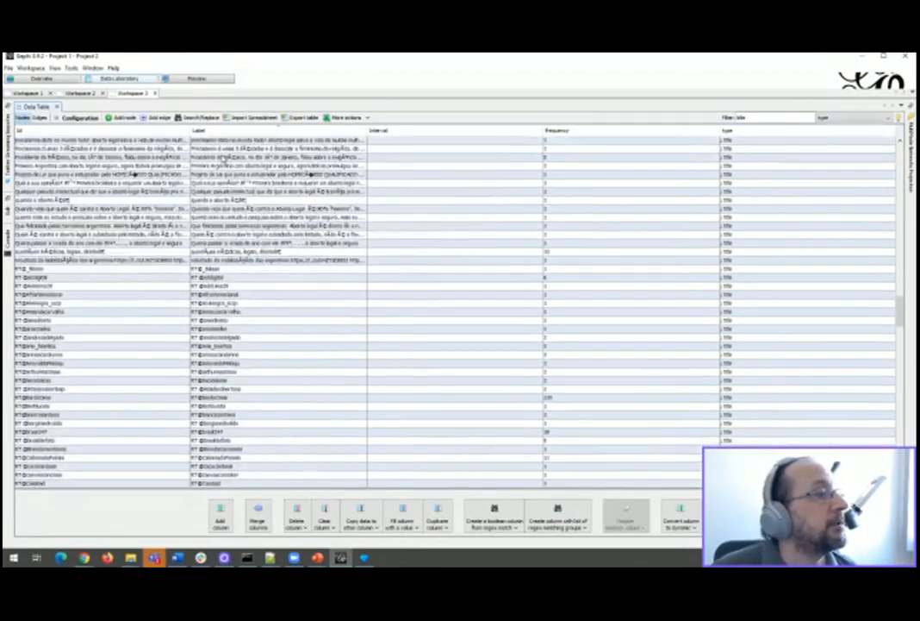
{"action": "left_click", "coordinate": [247, 261], "text": "shift"}
{"action": "right_click", "coordinate": [248, 262]}
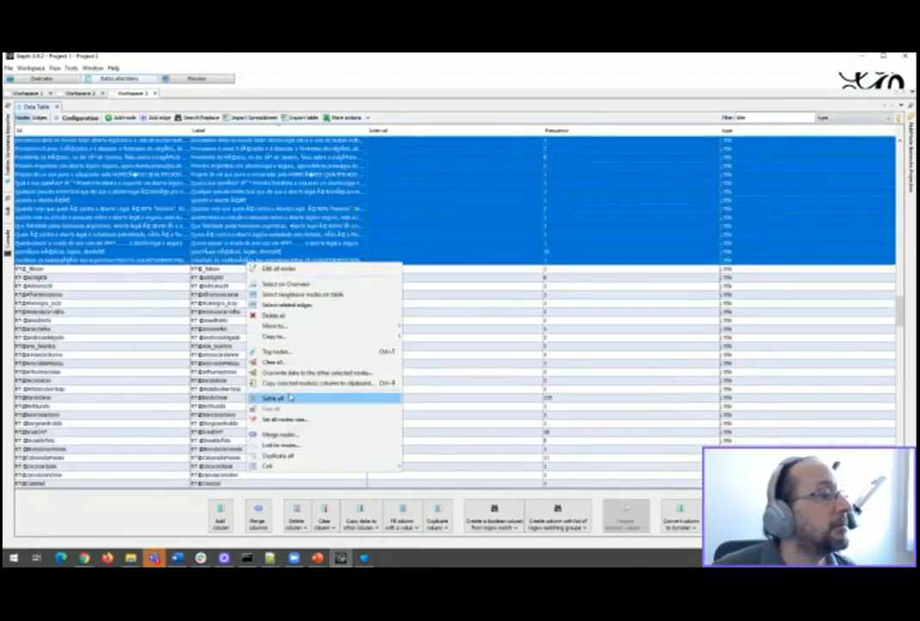
{"action": "left_click", "coordinate": [279, 321]}
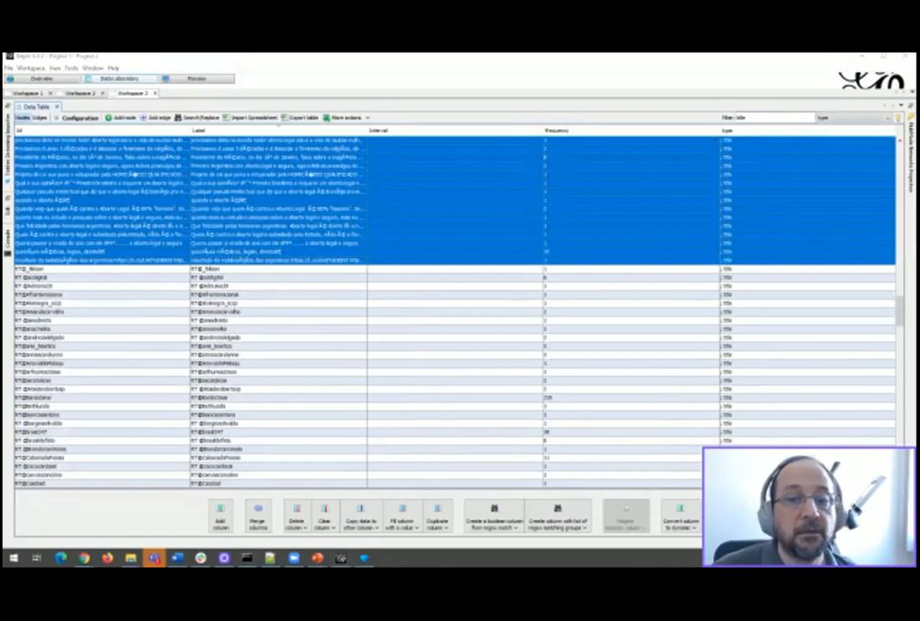
- Delete all tweet-text title nodes listed after the last RT @ label
{"action": "left_click", "coordinate": [230, 251]}
{"action": "scroll", "coordinate": [235, 261], "scroll_direction": "up", "scroll_amount": 8}
{"action": "scroll", "coordinate": [236, 261], "scroll_direction": "down", "scroll_amount": 8}
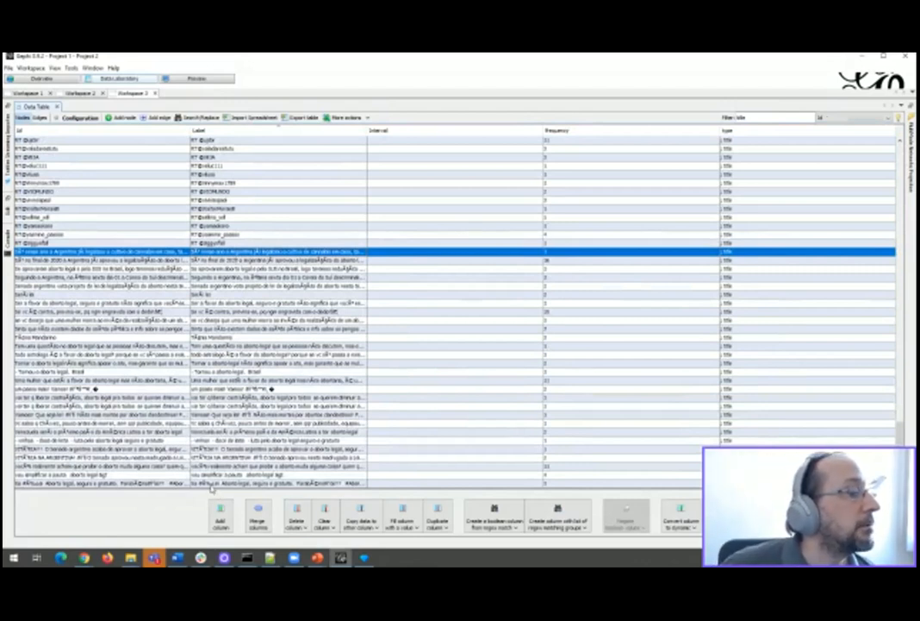
{"action": "left_click", "coordinate": [212, 485], "text": "shift"}
{"action": "right_click", "coordinate": [244, 358]}
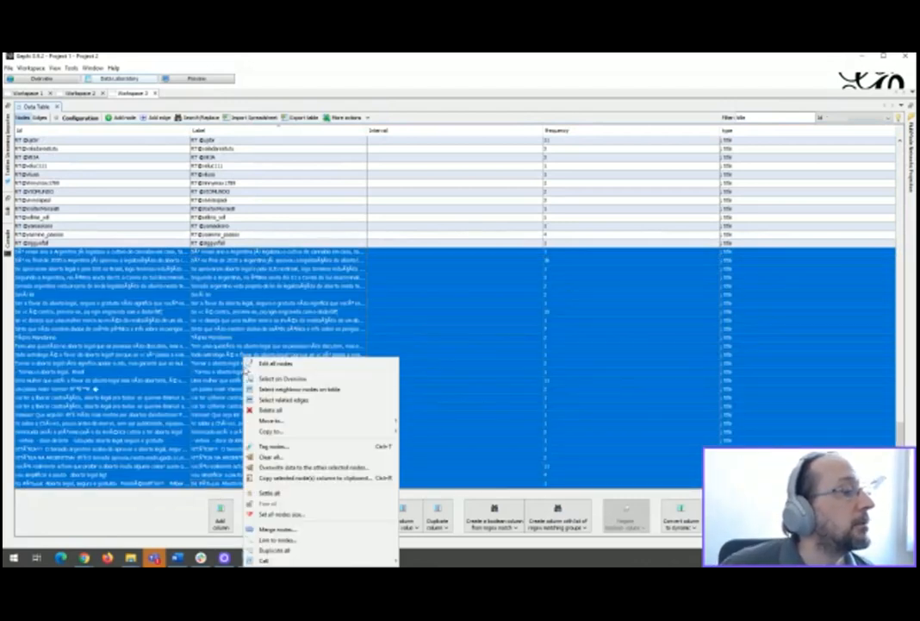
{"action": "left_click", "coordinate": [278, 412]}
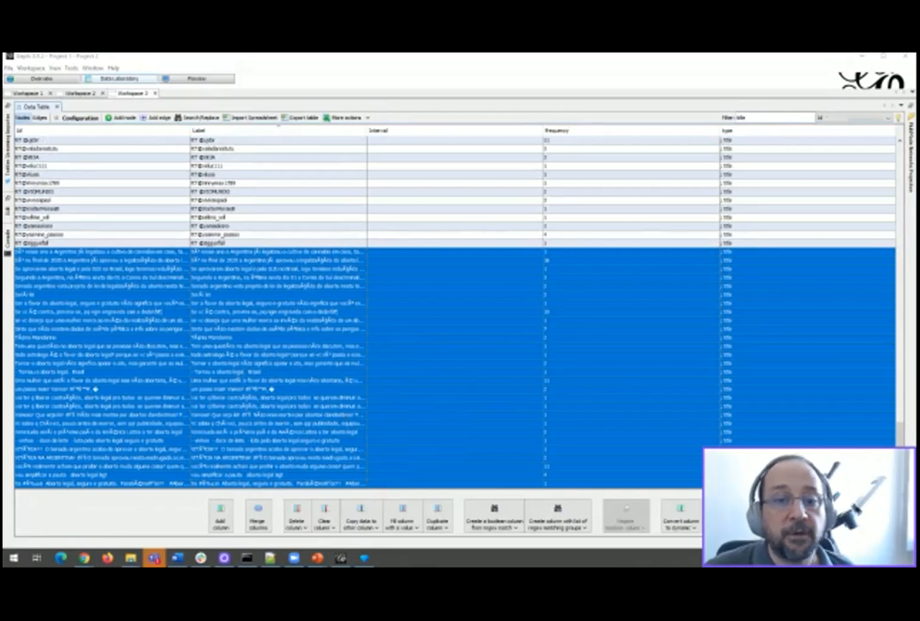
- Check the remaining title nodes for leftover tweet text, sorting them by label in both directions
{"action": "scroll", "coordinate": [417, 386], "scroll_direction": "down", "scroll_amount": 10}
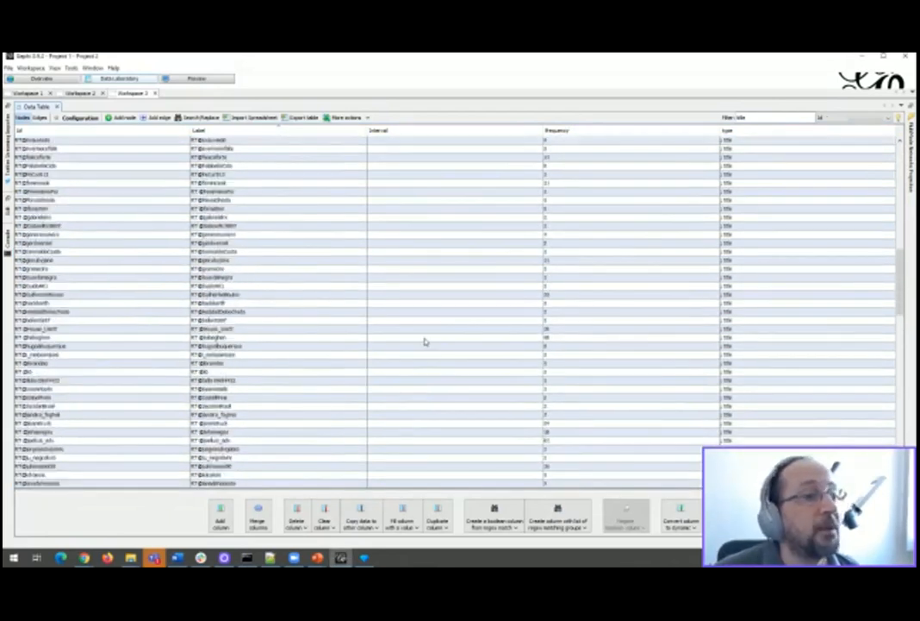
{"action": "scroll", "coordinate": [424, 342], "scroll_direction": "up", "scroll_amount": 5}
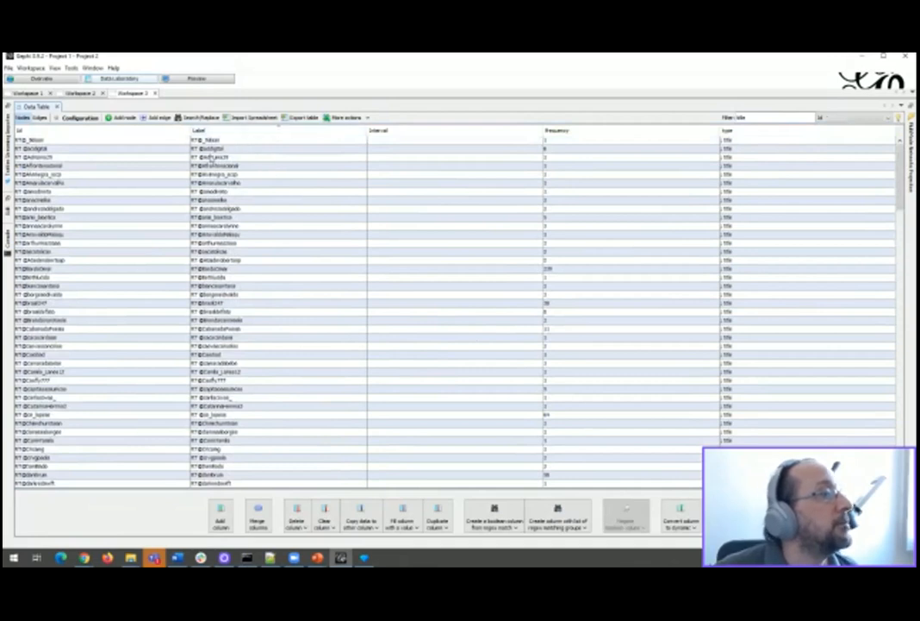
{"action": "left_click", "coordinate": [188, 147]}
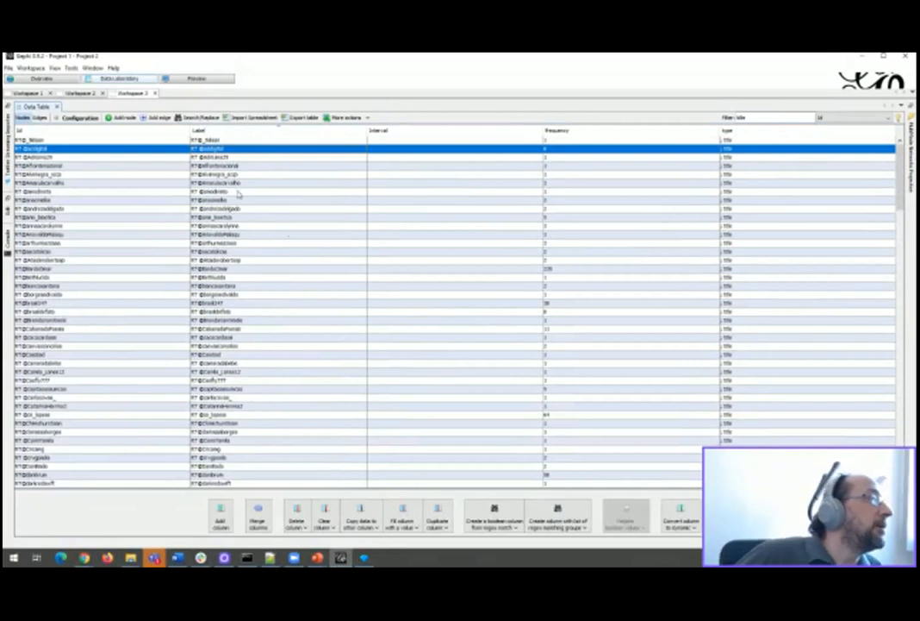
{"action": "left_click", "coordinate": [226, 132]}
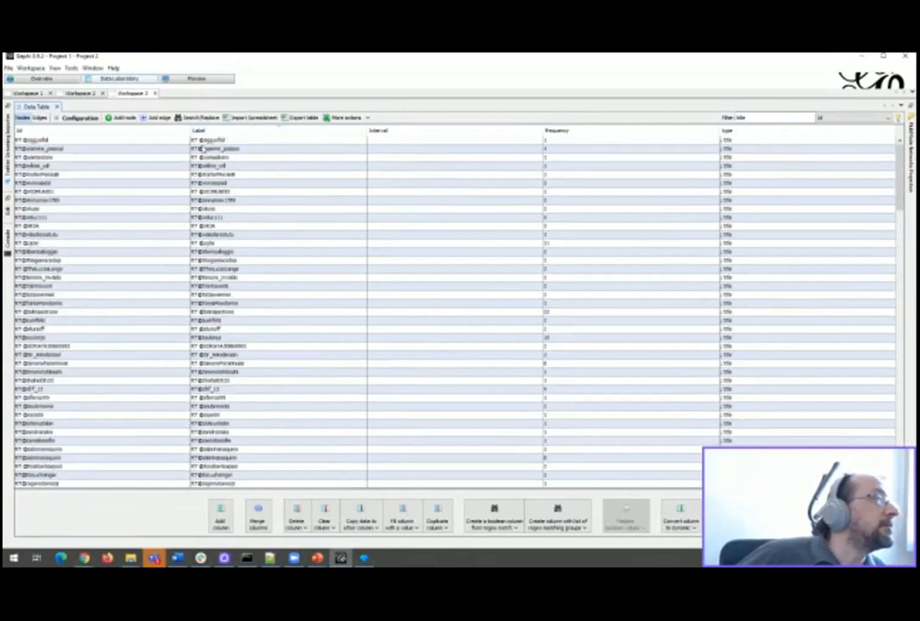
{"action": "left_click", "coordinate": [226, 134]}
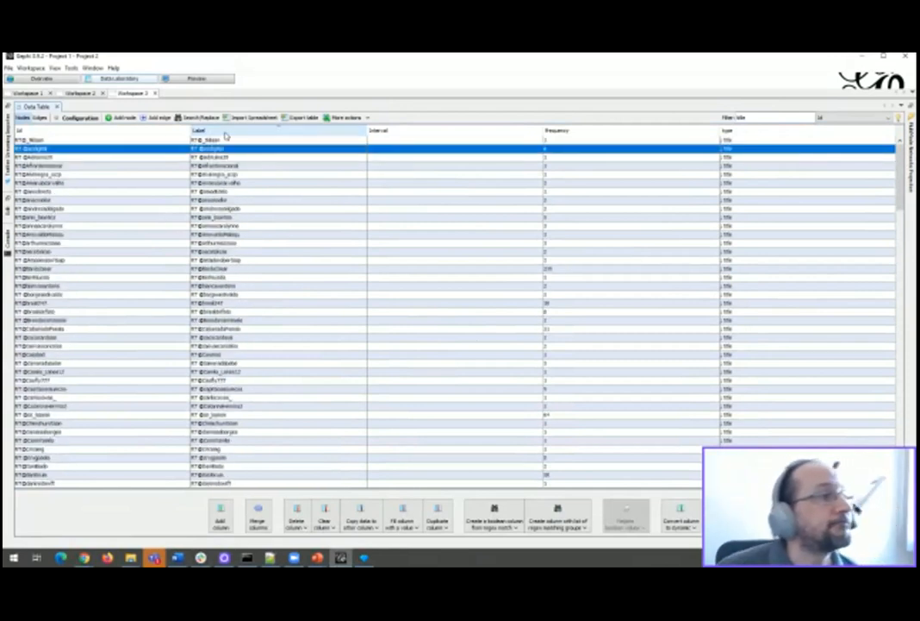
{"action": "left_click", "coordinate": [224, 133]}
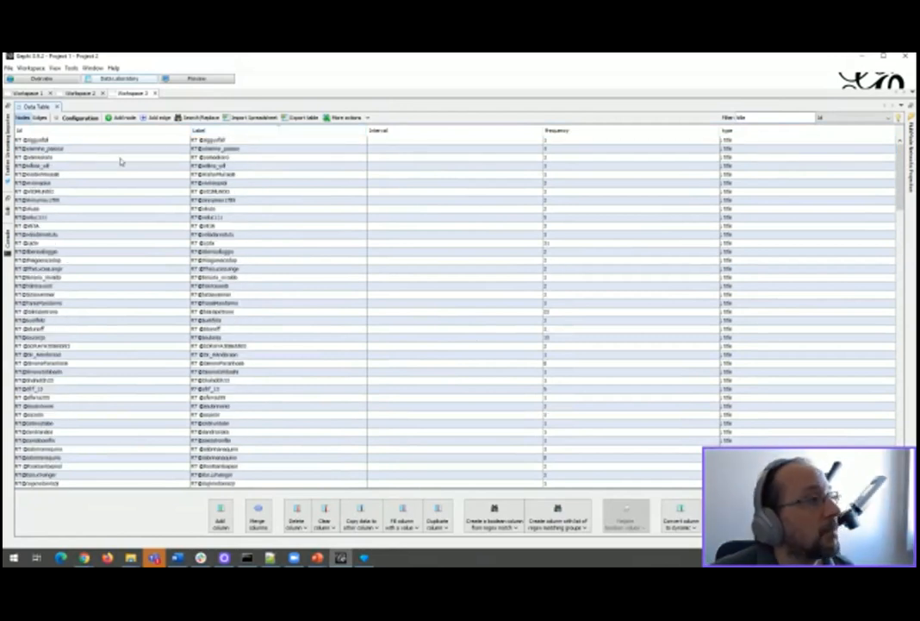
- Glance at the tables of Workspace 1 and Workspace 2 and return to Workspace 3
{"action": "left_click", "coordinate": [24, 93]}
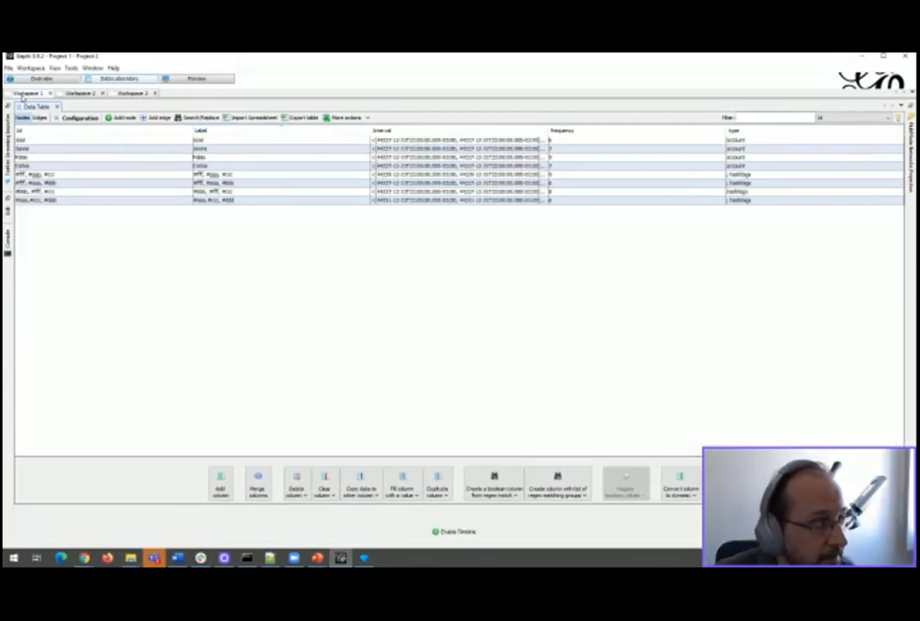
{"action": "left_click", "coordinate": [79, 93]}
{"action": "left_click", "coordinate": [131, 93]}
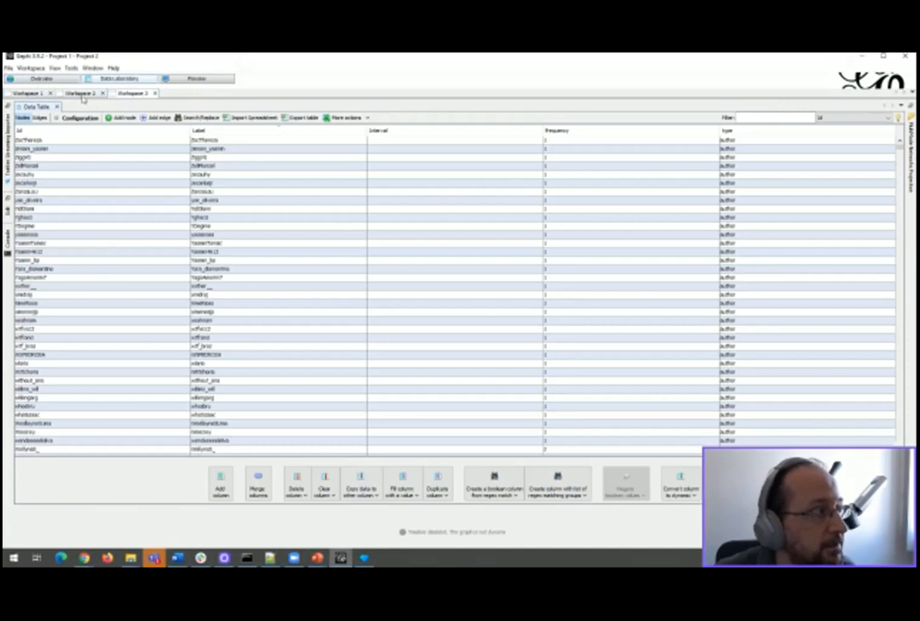
- Run the ForceAtlas 2 layout on the cleaned graph of Workspace 3
{"action": "left_click", "coordinate": [45, 80]}
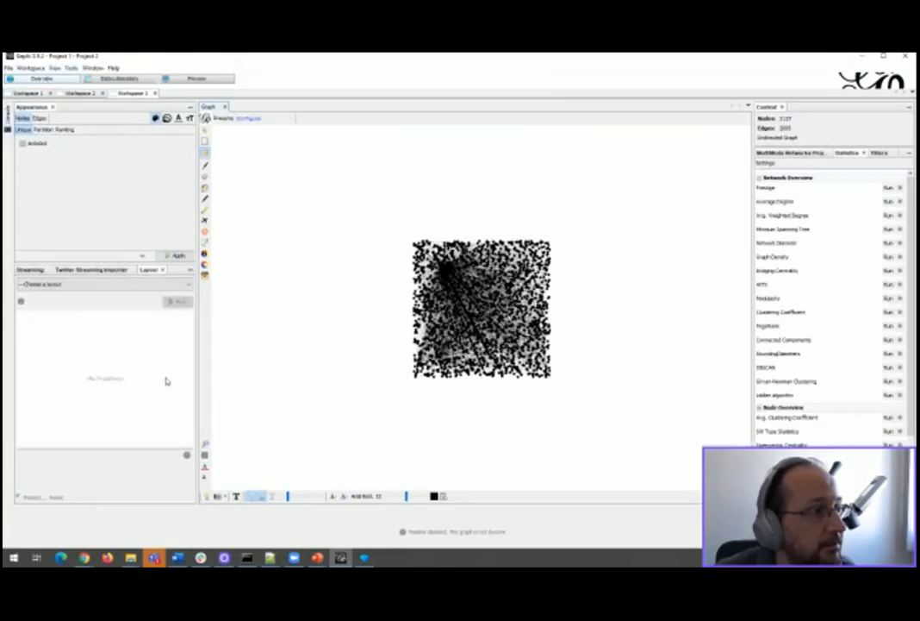
{"action": "left_click", "coordinate": [181, 285]}
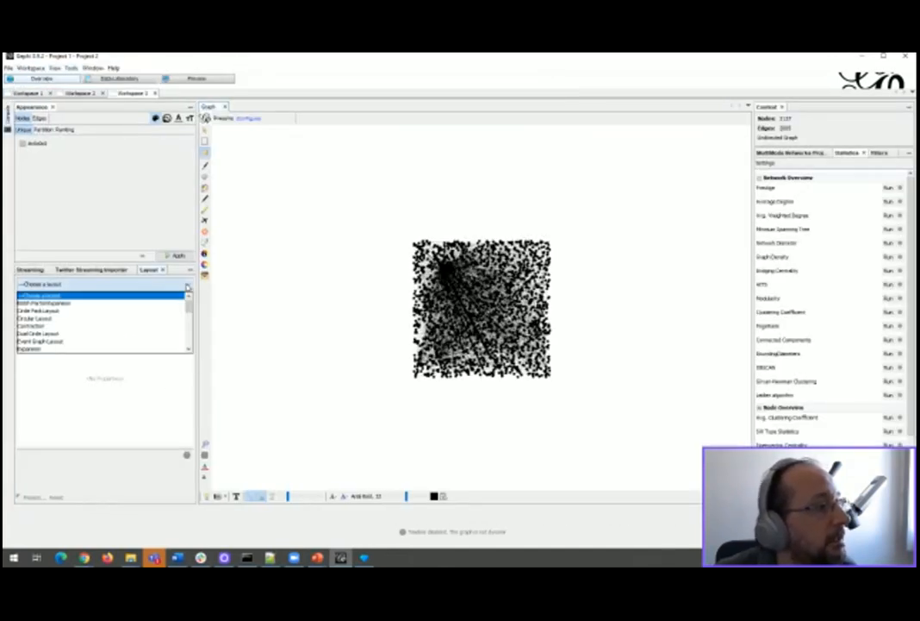
{"action": "scroll", "coordinate": [91, 327], "scroll_direction": "down", "scroll_amount": 2}
{"action": "left_click", "coordinate": [82, 317]}
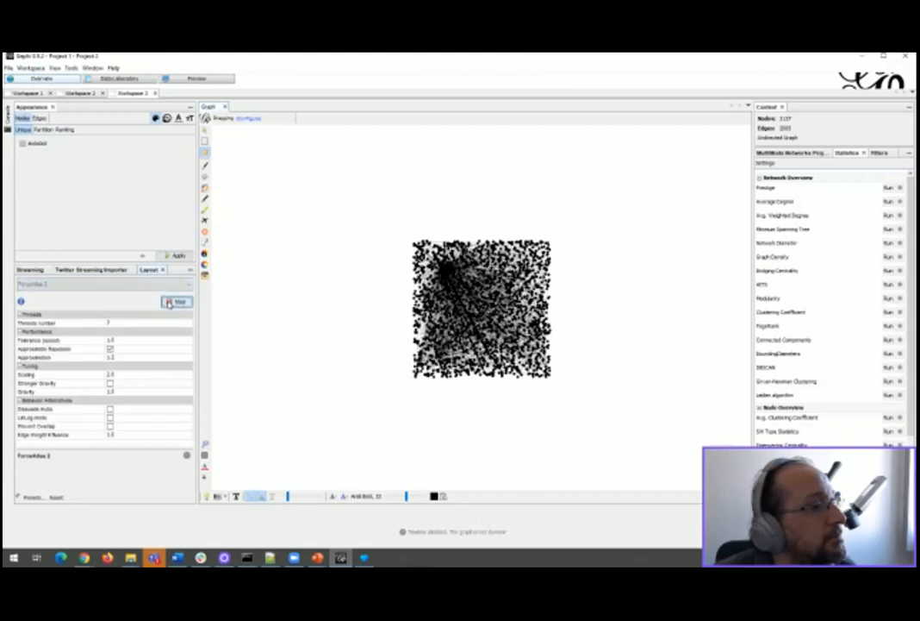
{"action": "left_click", "coordinate": [172, 302]}
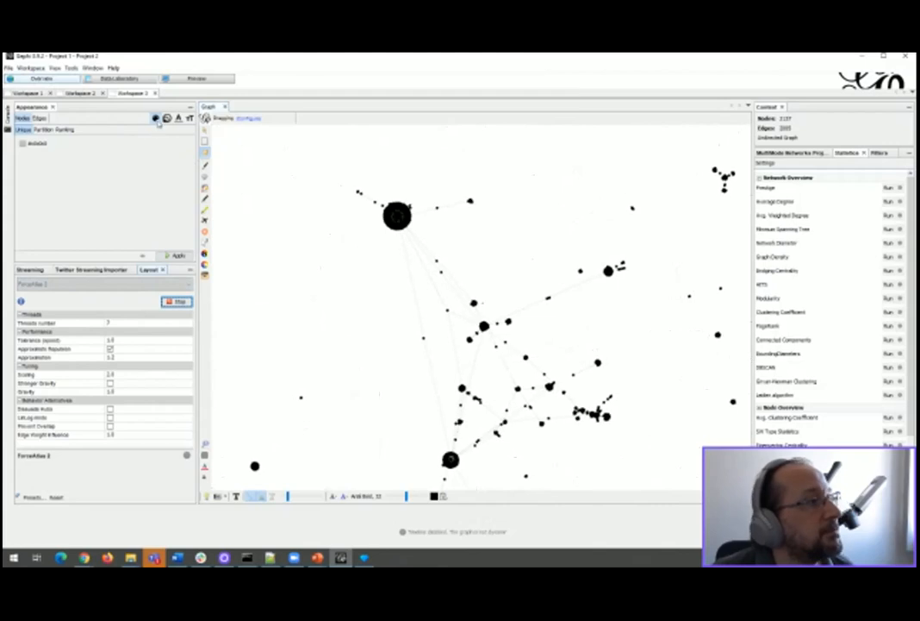
- Colour the graph's nodes by the Type partition, distinguishing author from title nodes
{"action": "left_click", "coordinate": [39, 130]}
{"action": "left_click", "coordinate": [39, 141]}
{"action": "left_click", "coordinate": [40, 168]}
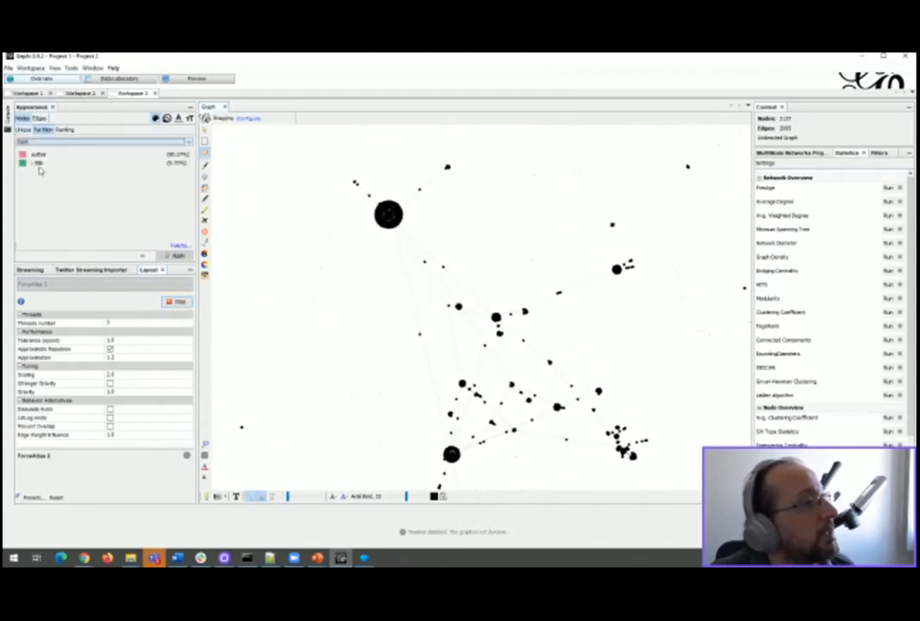
{"action": "left_click", "coordinate": [176, 256]}
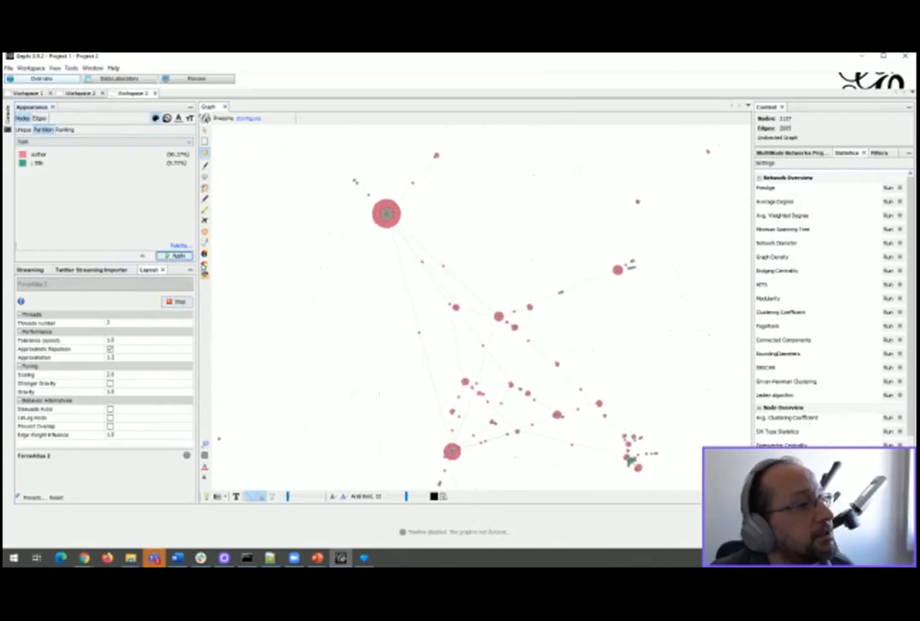
- Size the nodes by a Degree ranking and return to the node colour settings
{"action": "left_click", "coordinate": [167, 118]}
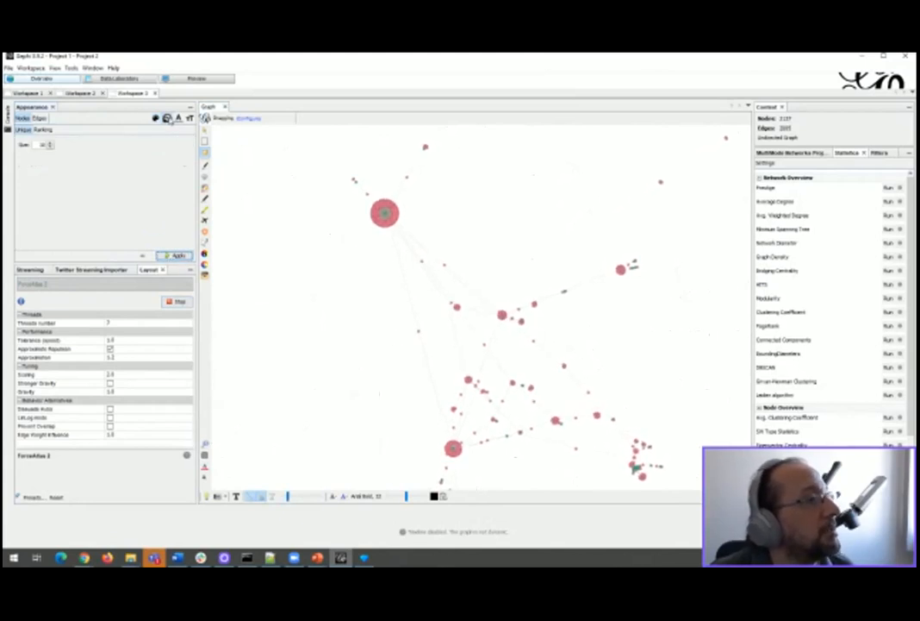
{"action": "left_click", "coordinate": [42, 130]}
{"action": "left_click", "coordinate": [51, 140]}
{"action": "left_click", "coordinate": [50, 160]}
{"action": "left_click", "coordinate": [175, 255]}
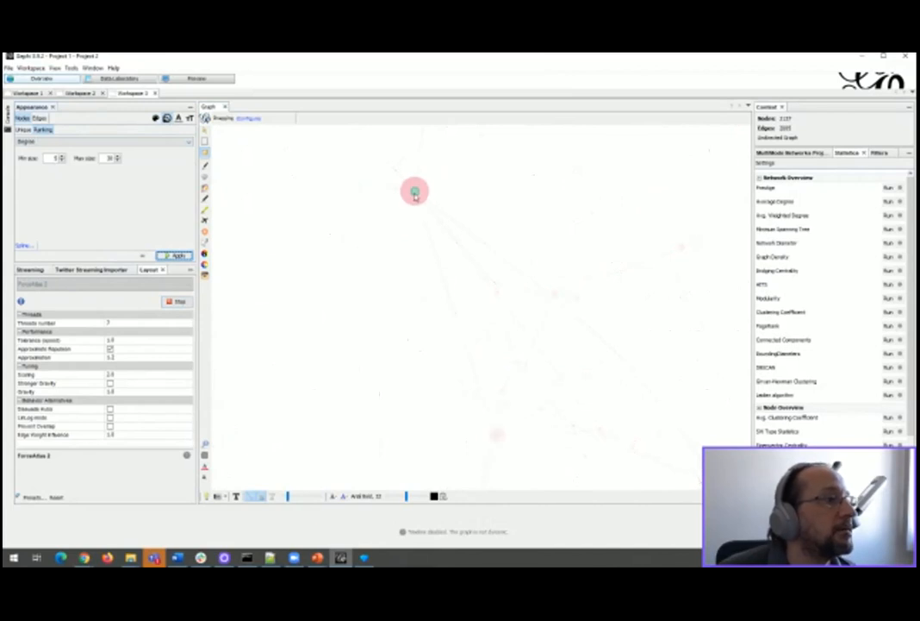
{"action": "left_click", "coordinate": [155, 118]}
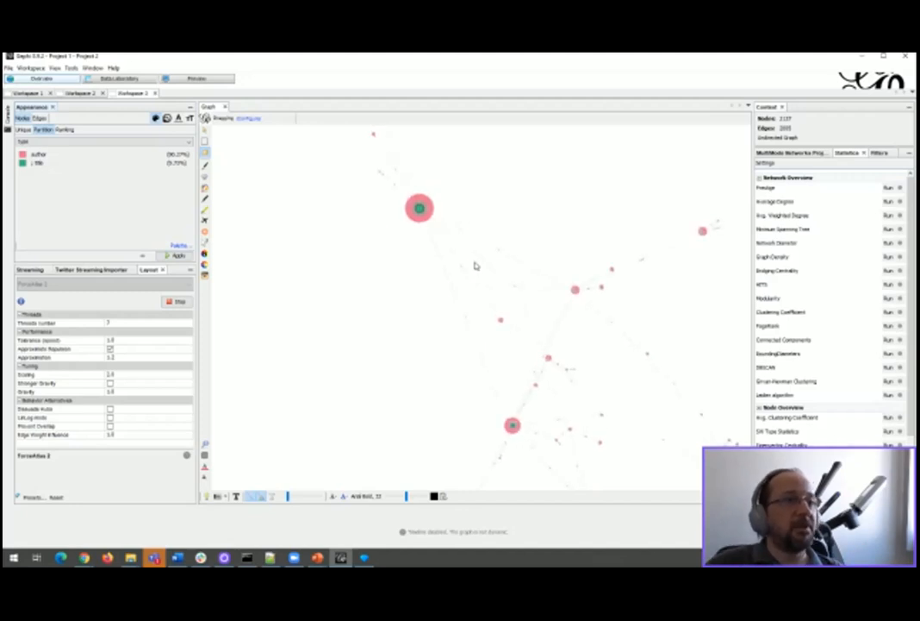
- Show the MultiMode Networks Projection settings and cancel the running ForceAtlas 2 layout
{"action": "left_click", "coordinate": [792, 154]}
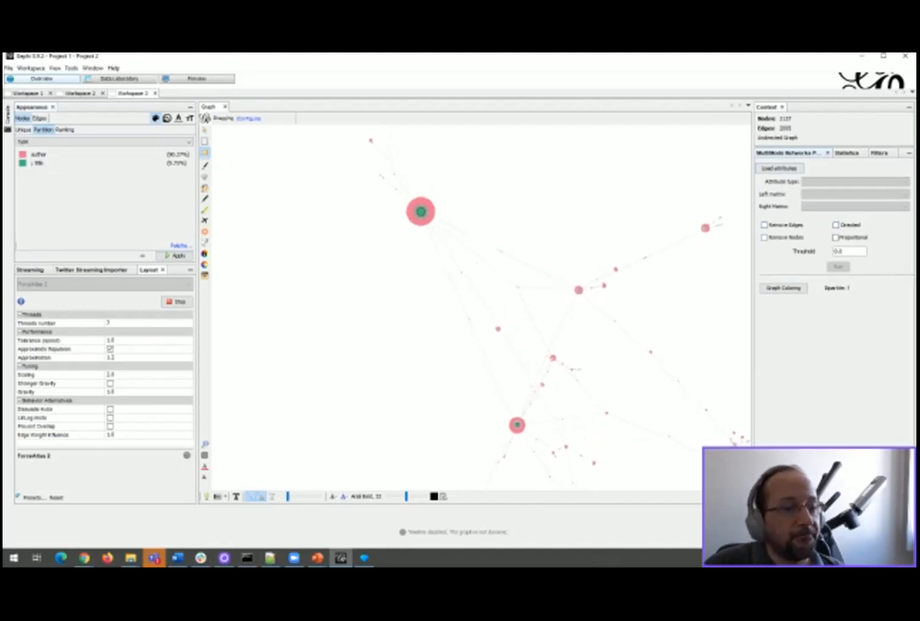
{"action": "left_click", "coordinate": [894, 543]}
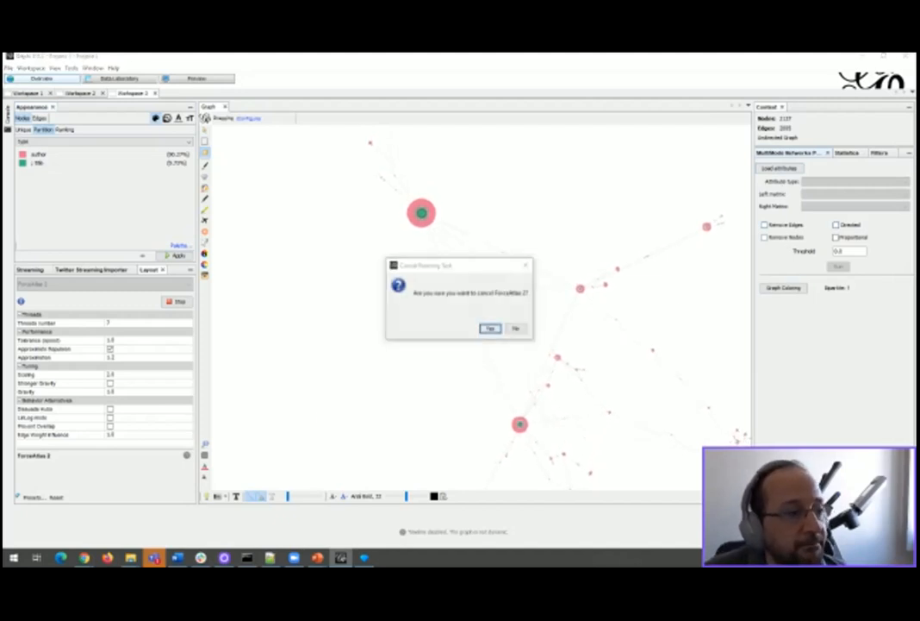
{"action": "left_click", "coordinate": [490, 329]}
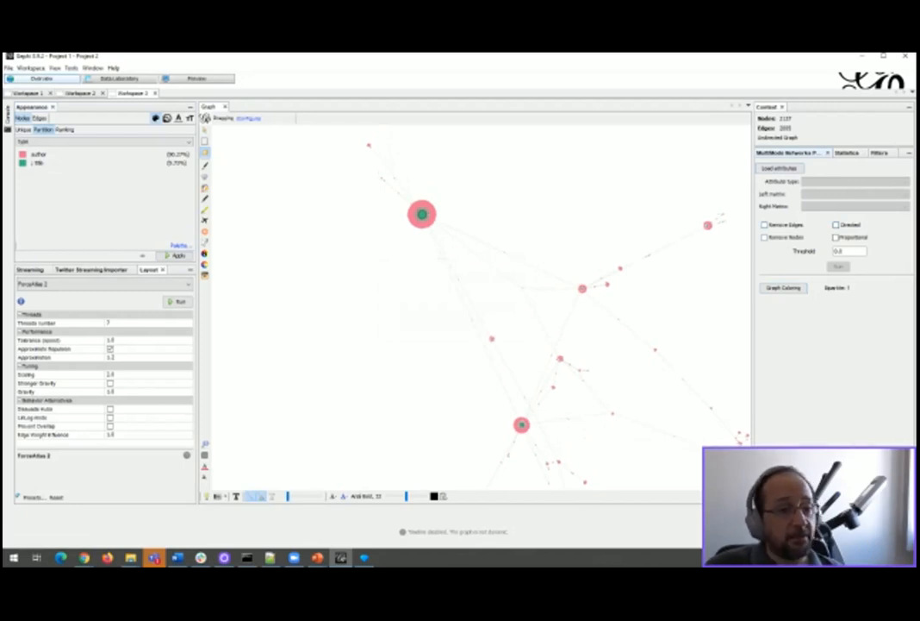
- Minimize the OpenRefine console window and switch to the test1 project in OpenRefine in Chrome
{"action": "key", "text": "alt+Tab"}
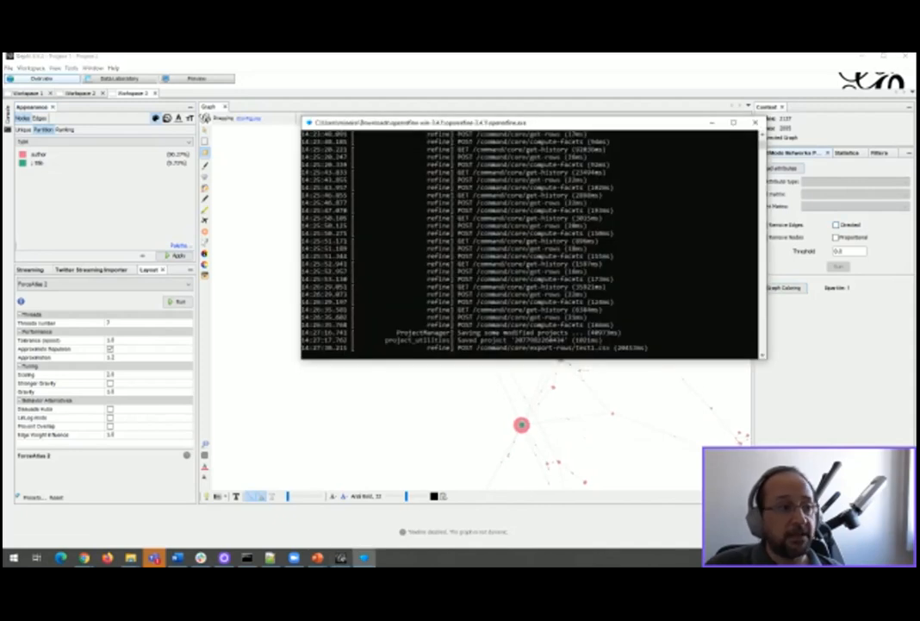
{"action": "key", "text": "alt+Tab"}
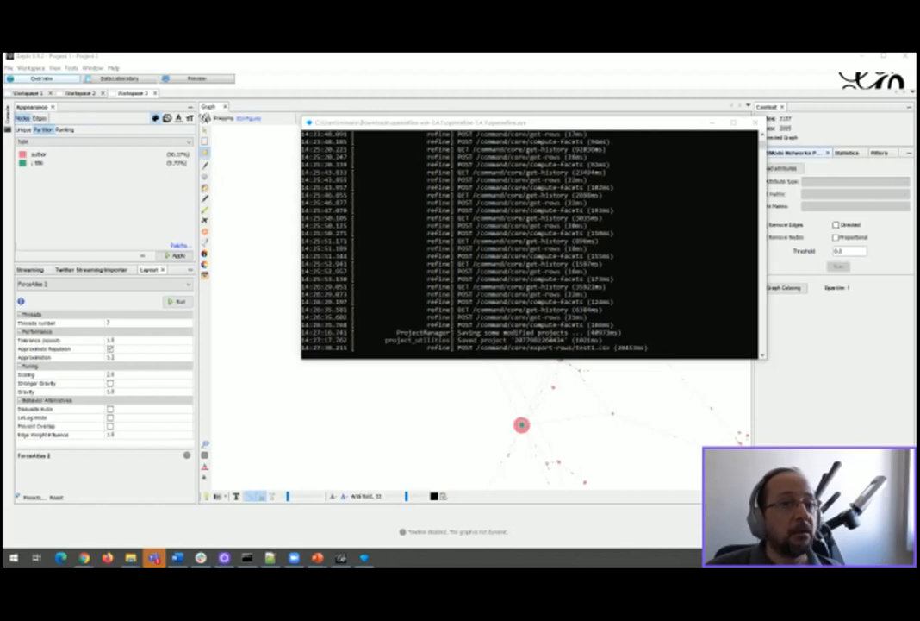
{"action": "left_click", "coordinate": [713, 123]}
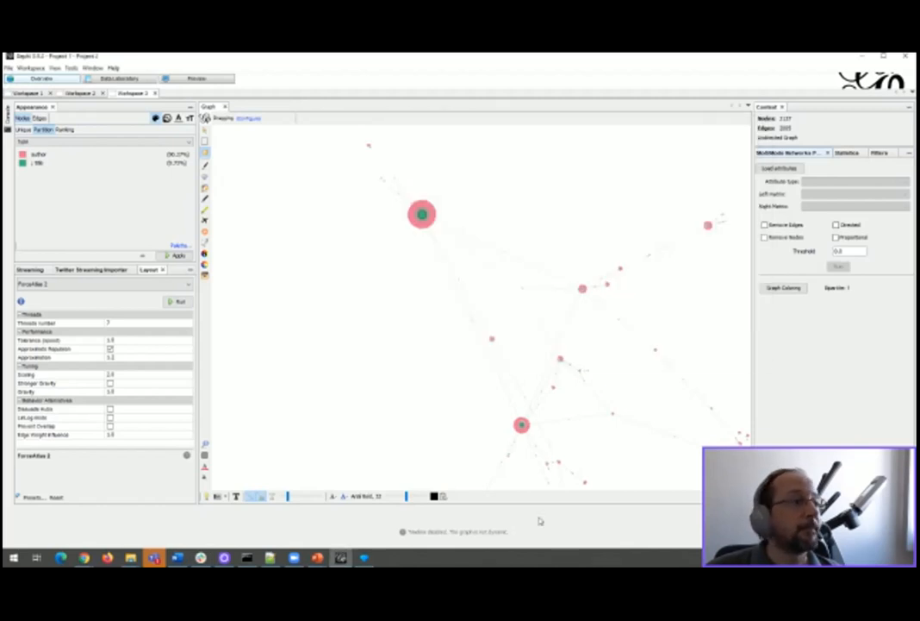
{"action": "key", "text": "alt+Tab"}
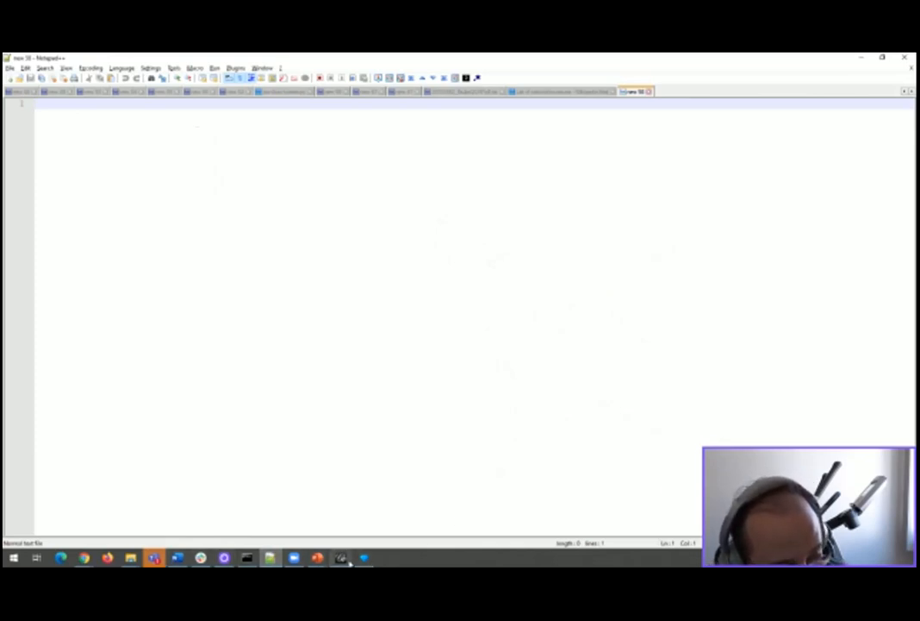
{"action": "mouse_move", "coordinate": [82, 559]}
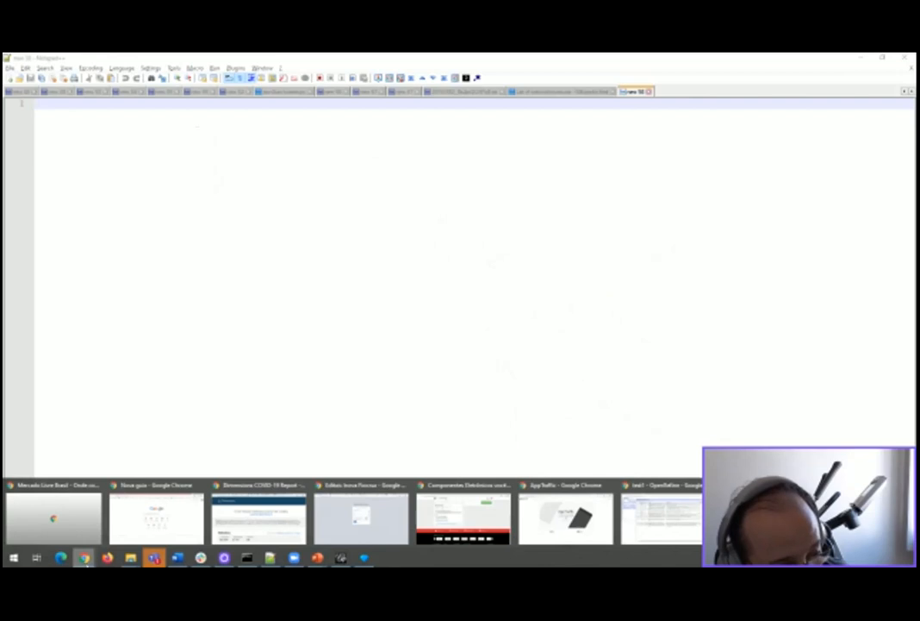
{"action": "left_click", "coordinate": [668, 498]}
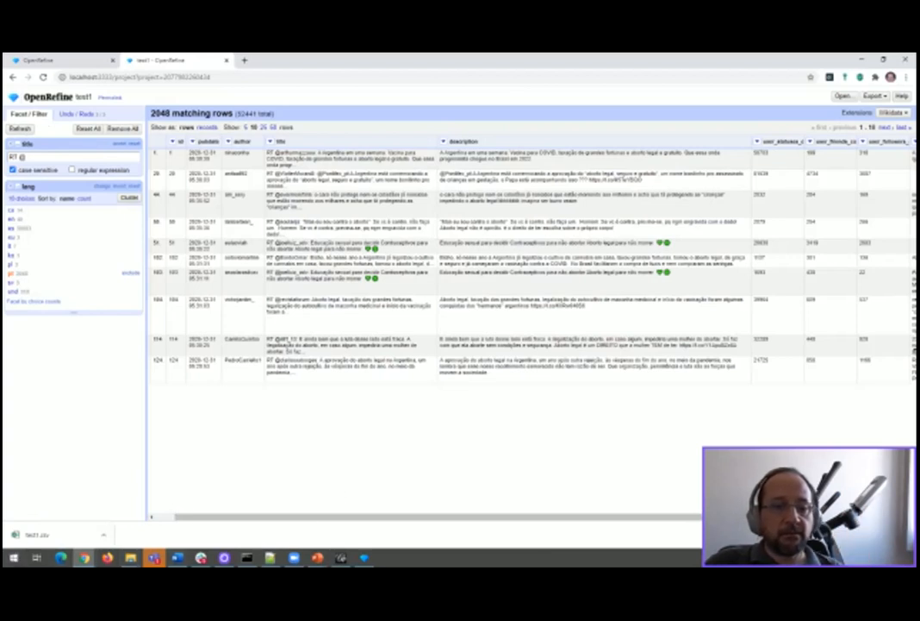
{"action": "key", "text": "alt+Tab"}
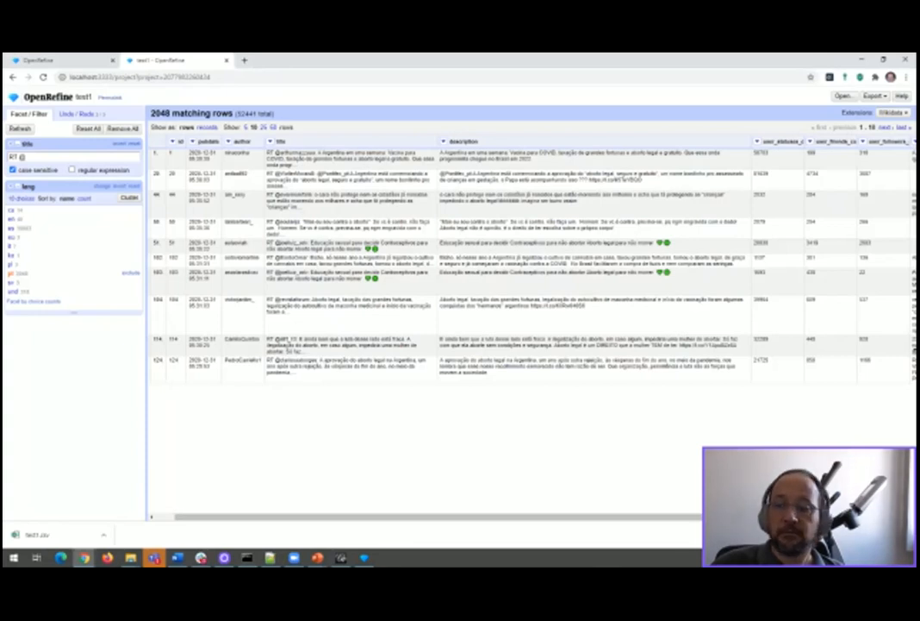
{"action": "key", "text": "alt+Tab"}
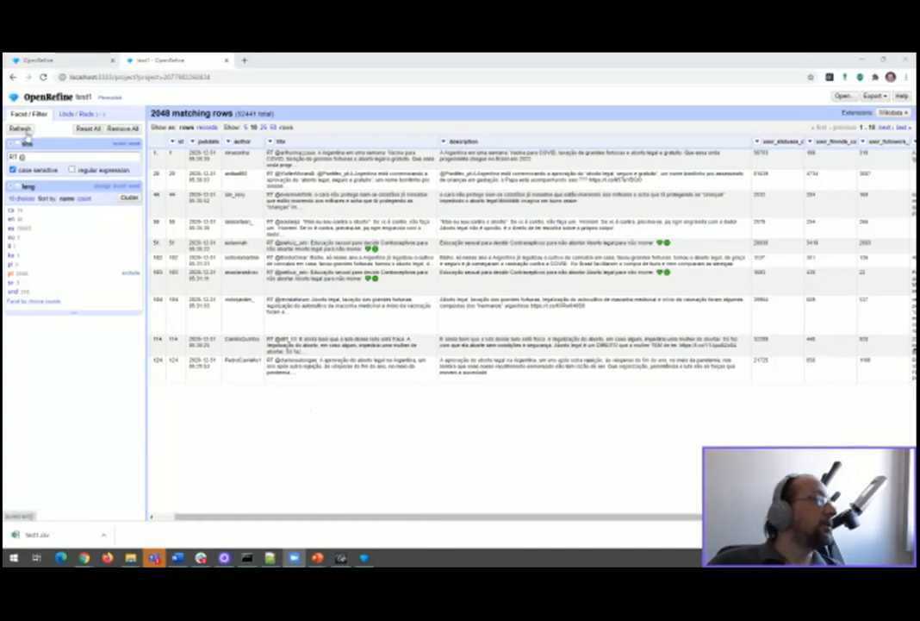
- Start a new OpenRefine project and upload Twitter_Trends_Brazil_2020-03-17.json from the Downloads folder
{"action": "left_click", "coordinate": [842, 97]}
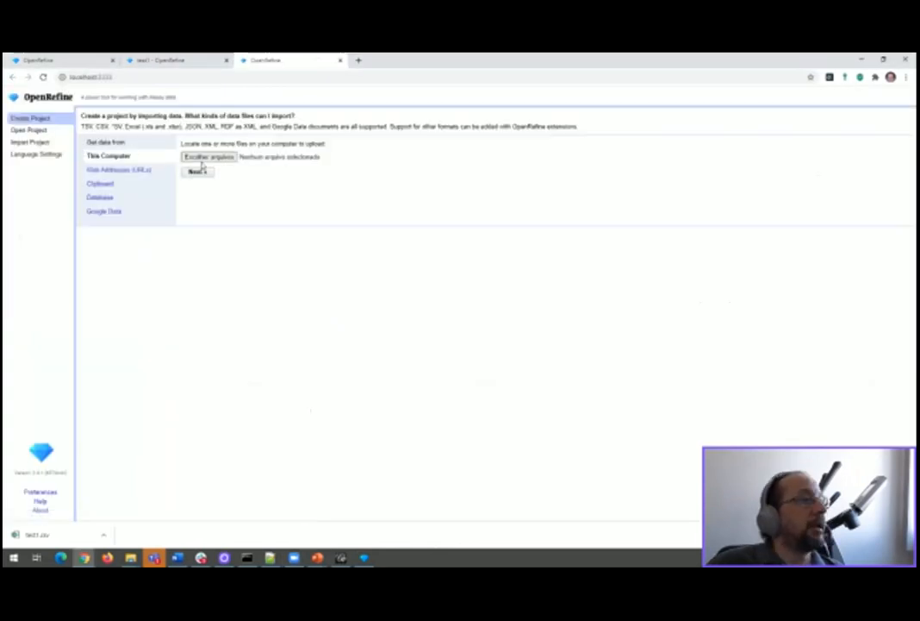
{"action": "left_click", "coordinate": [207, 157]}
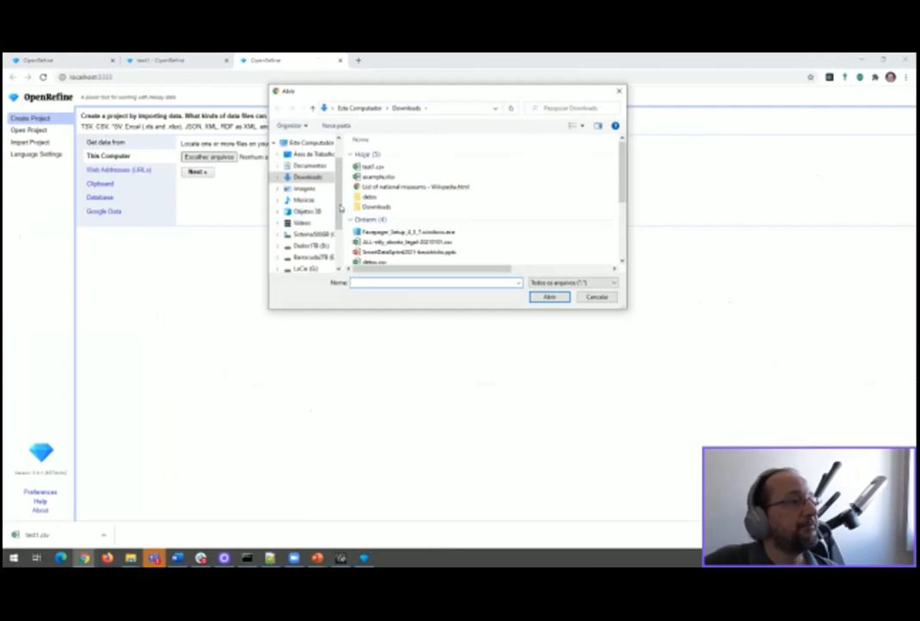
{"action": "scroll", "coordinate": [412, 201], "scroll_direction": "down", "scroll_amount": 3}
{"action": "scroll", "coordinate": [412, 201], "scroll_direction": "down", "scroll_amount": 2}
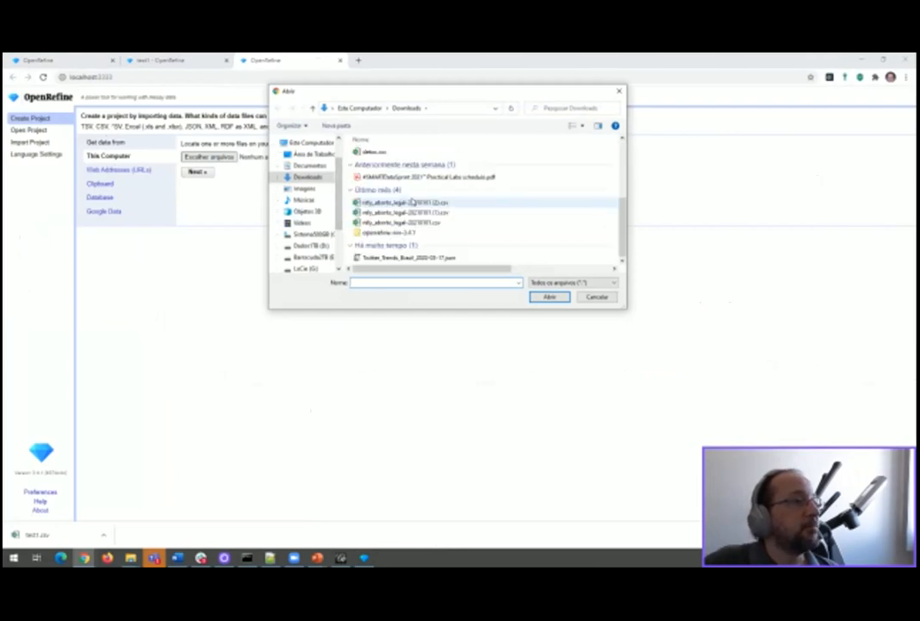
{"action": "left_click", "coordinate": [412, 258]}
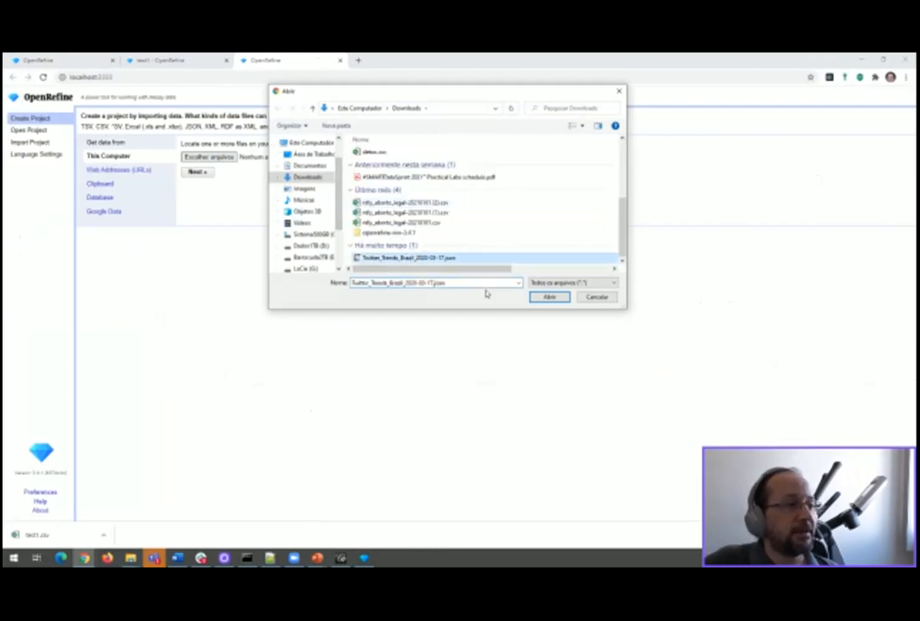
{"action": "left_click", "coordinate": [548, 297]}
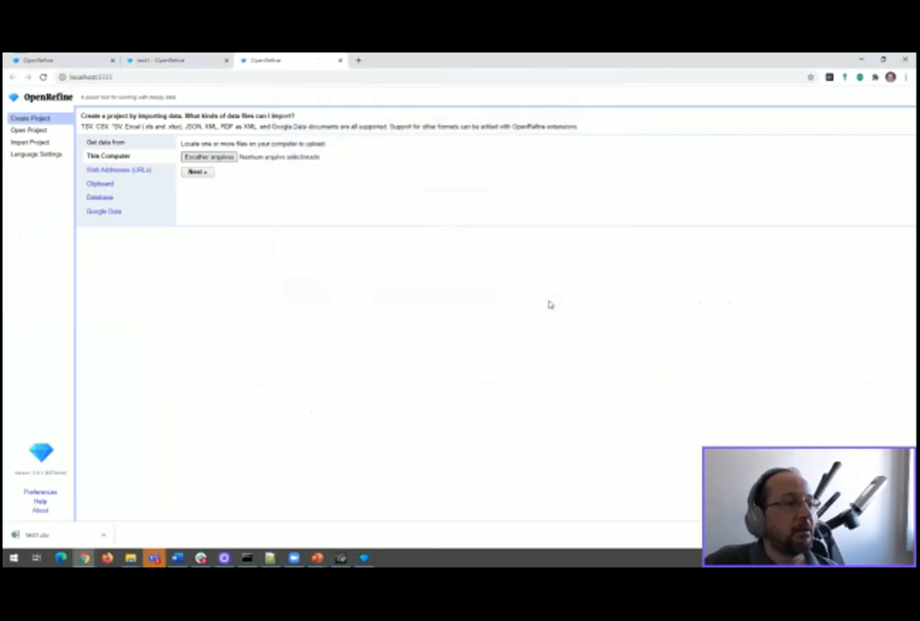
{"action": "left_click", "coordinate": [198, 173]}
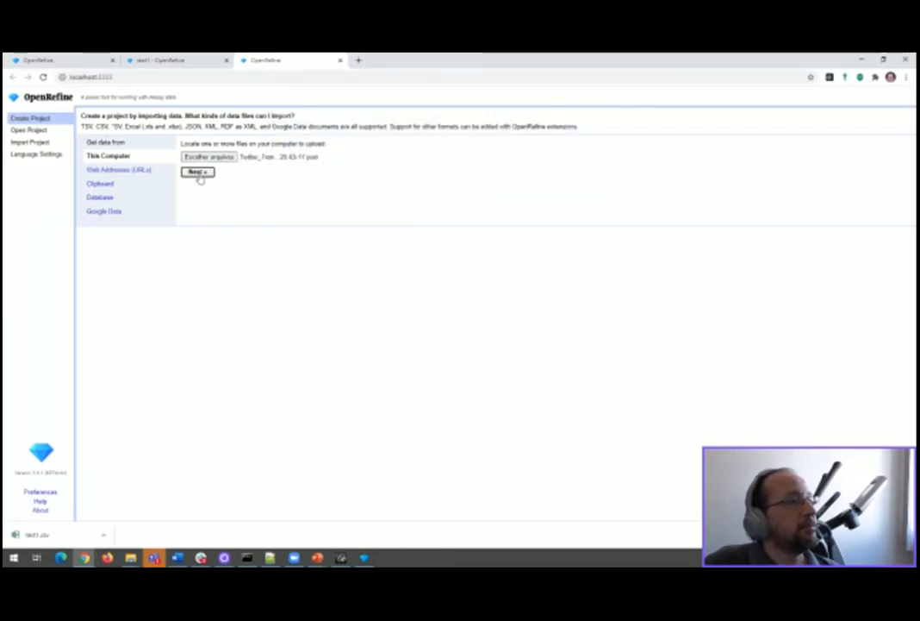
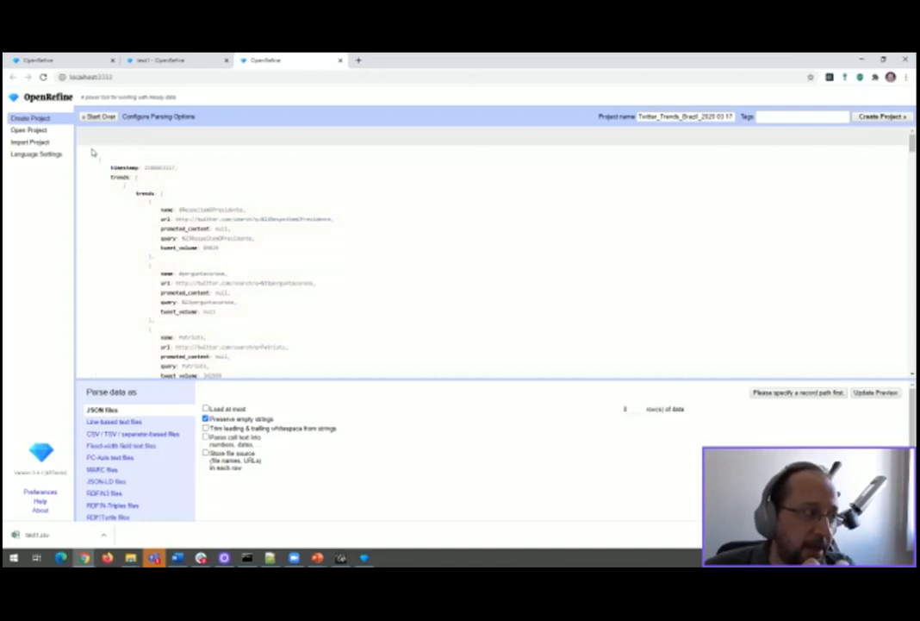
- Set the outermost JSON object containing timestamp and trends as the record path and review the parsed rows in the preview
{"action": "left_click", "coordinate": [106, 161]}
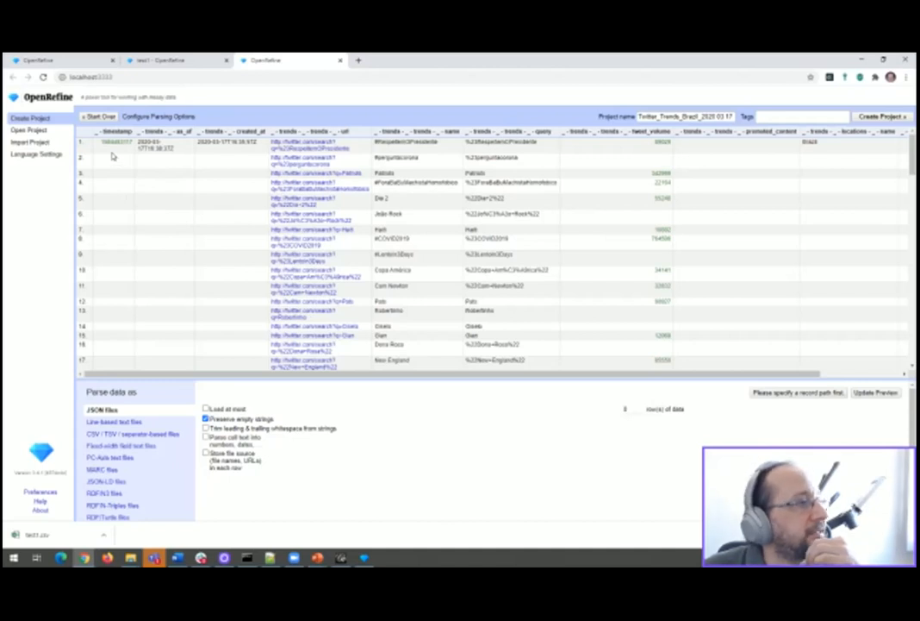
{"action": "scroll", "coordinate": [109, 198], "scroll_direction": "down", "scroll_amount": 3}
{"action": "scroll", "coordinate": [109, 197], "scroll_direction": "down", "scroll_amount": 5}
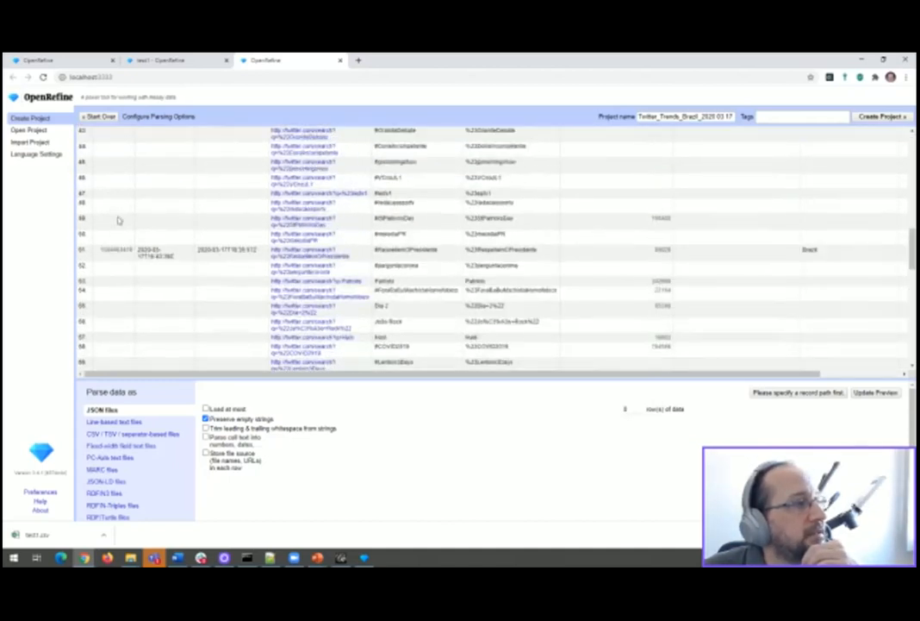
{"action": "scroll", "coordinate": [117, 251], "scroll_direction": "down", "scroll_amount": 7}
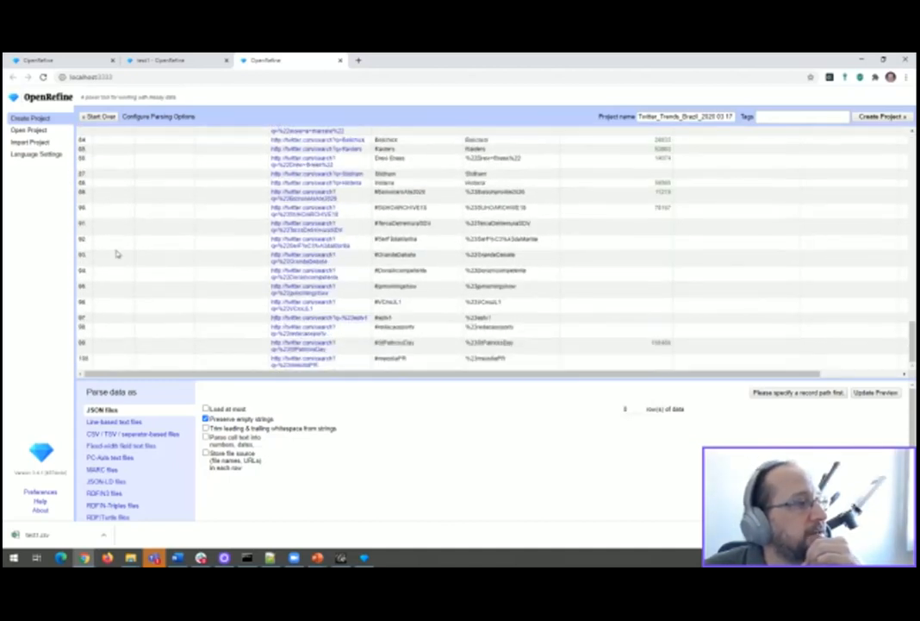
{"action": "scroll", "coordinate": [116, 254], "scroll_direction": "up", "scroll_amount": 15}
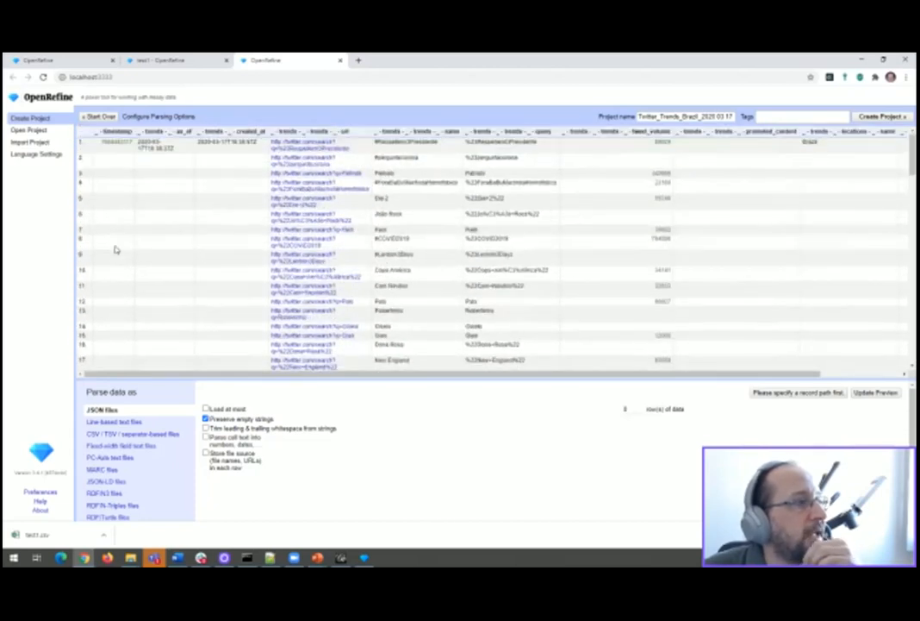
{"action": "scroll", "coordinate": [297, 168], "scroll_direction": "down", "scroll_amount": 10}
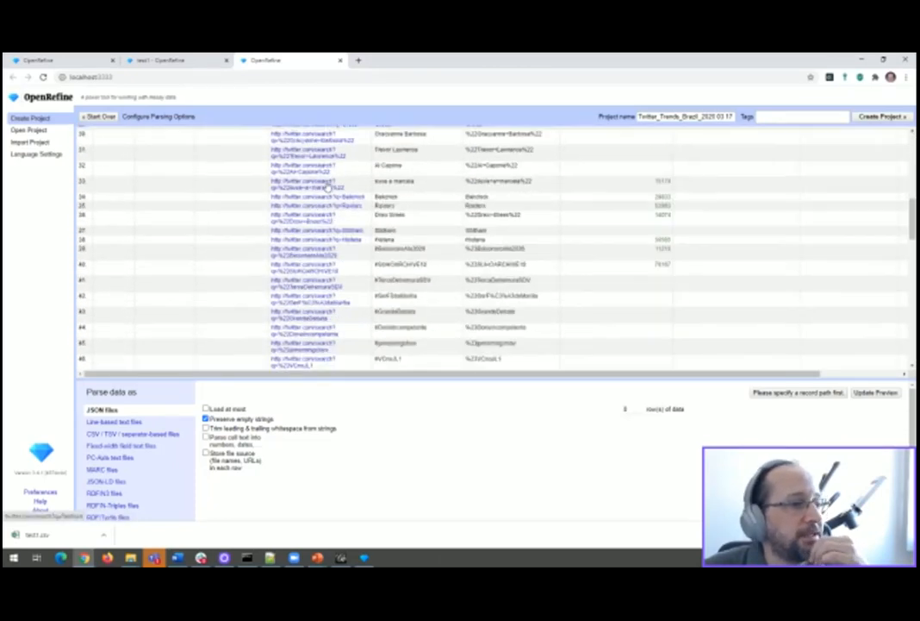
{"action": "scroll", "coordinate": [327, 166], "scroll_direction": "up", "scroll_amount": 10}
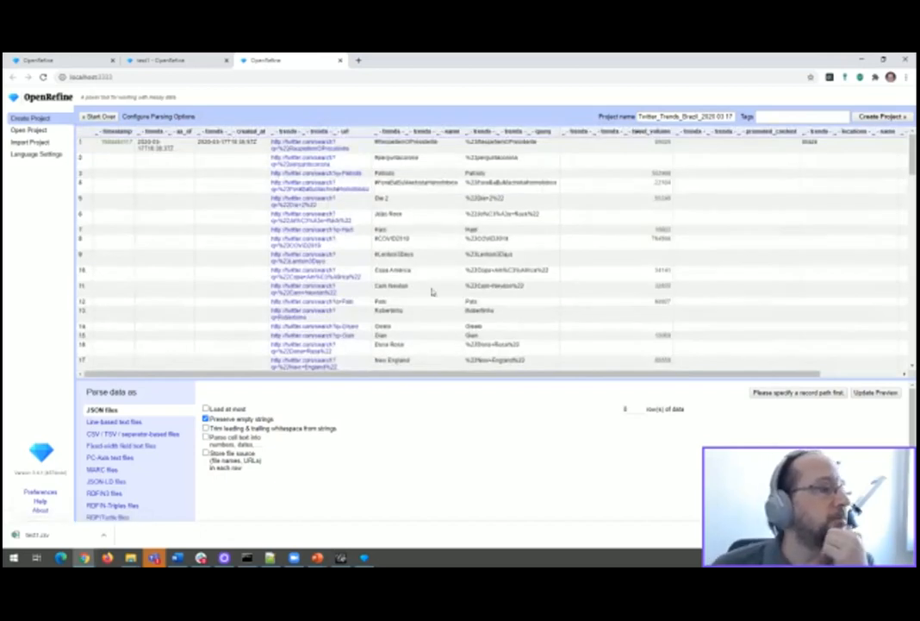
- Shorten the project name to Twitter_Trends_Brazil and create the project
{"action": "left_click", "coordinate": [718, 116]}
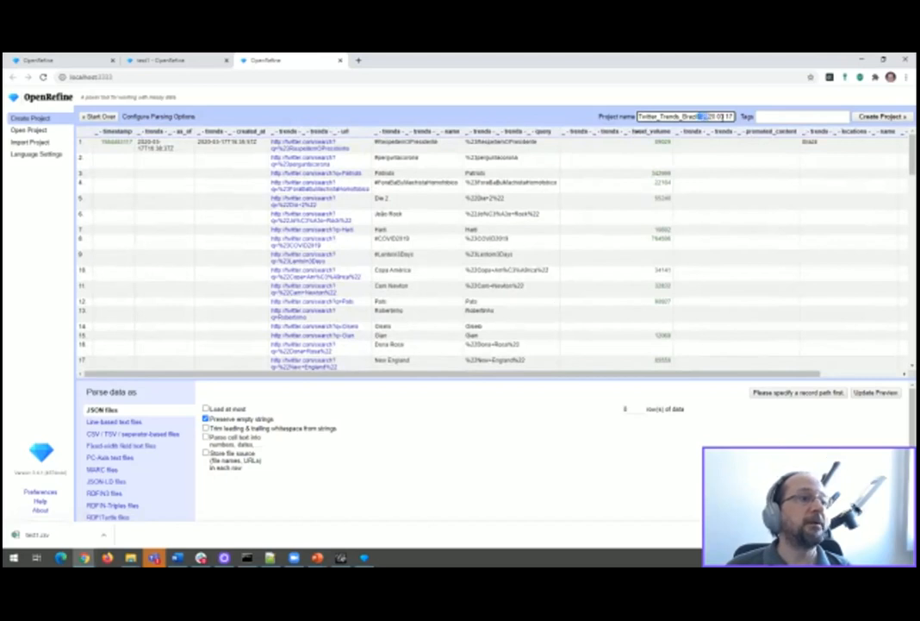
{"action": "key", "text": "BackSpace"}
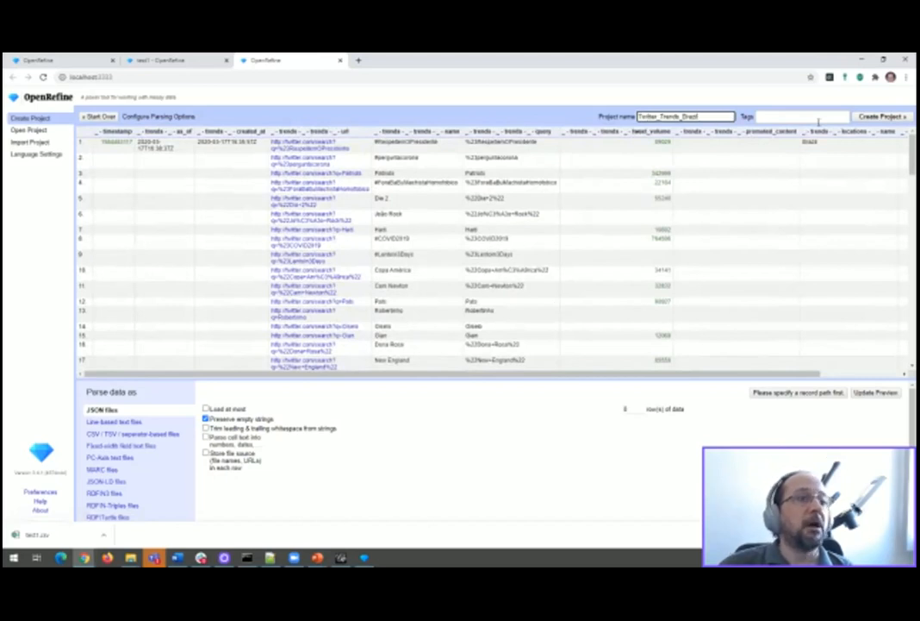
{"action": "left_click", "coordinate": [881, 115]}
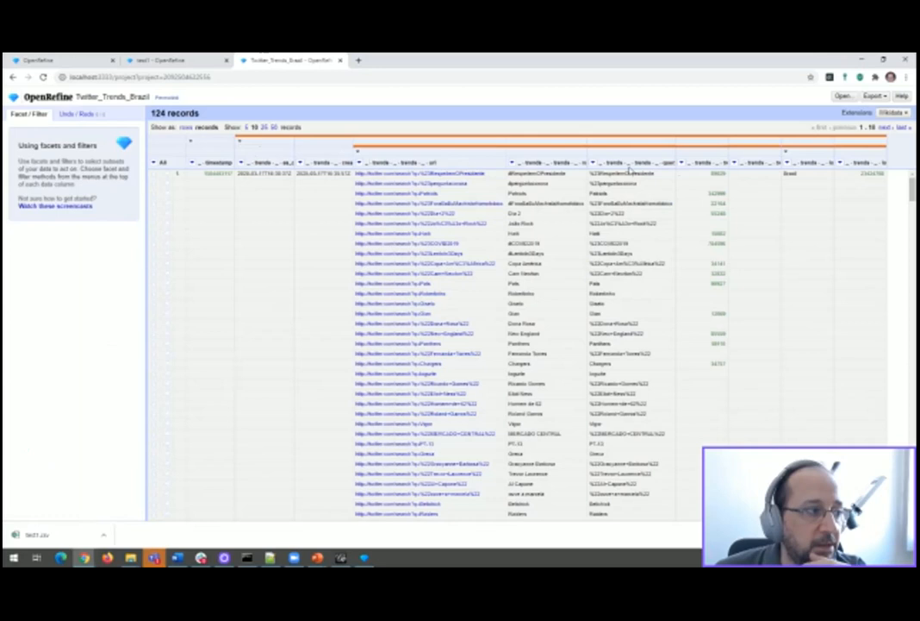
- Review the imported trend records and export the project as a comma-separated values file
{"action": "scroll", "coordinate": [375, 207], "scroll_direction": "down", "scroll_amount": 5}
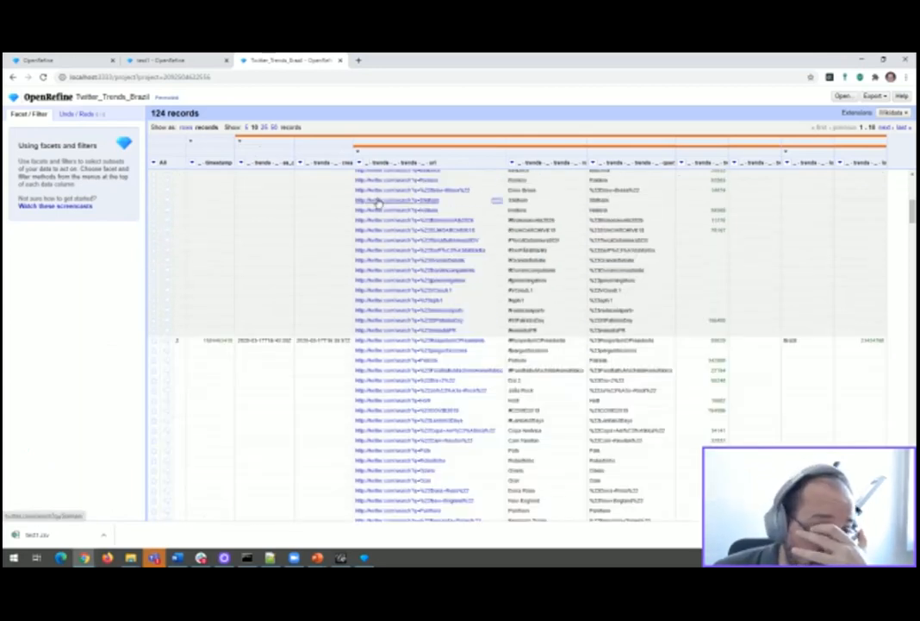
{"action": "scroll", "coordinate": [377, 201], "scroll_direction": "down", "scroll_amount": 4}
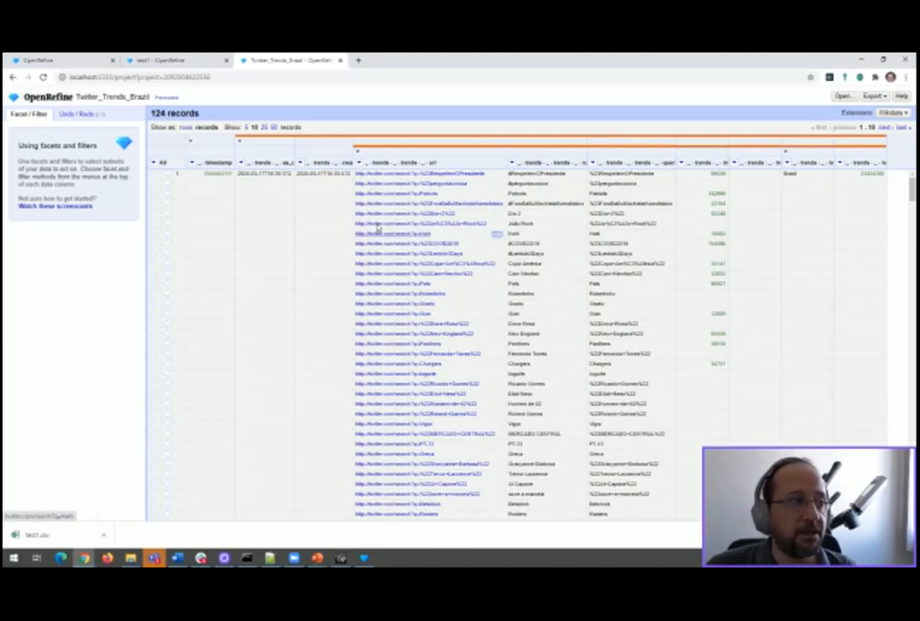
{"action": "left_click", "coordinate": [875, 96]}
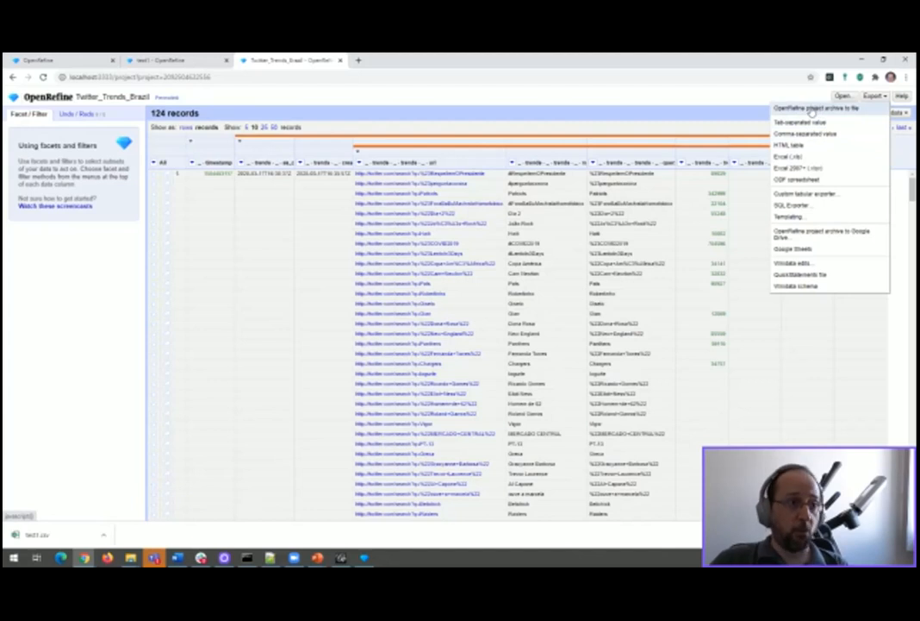
{"action": "left_click", "coordinate": [806, 133]}
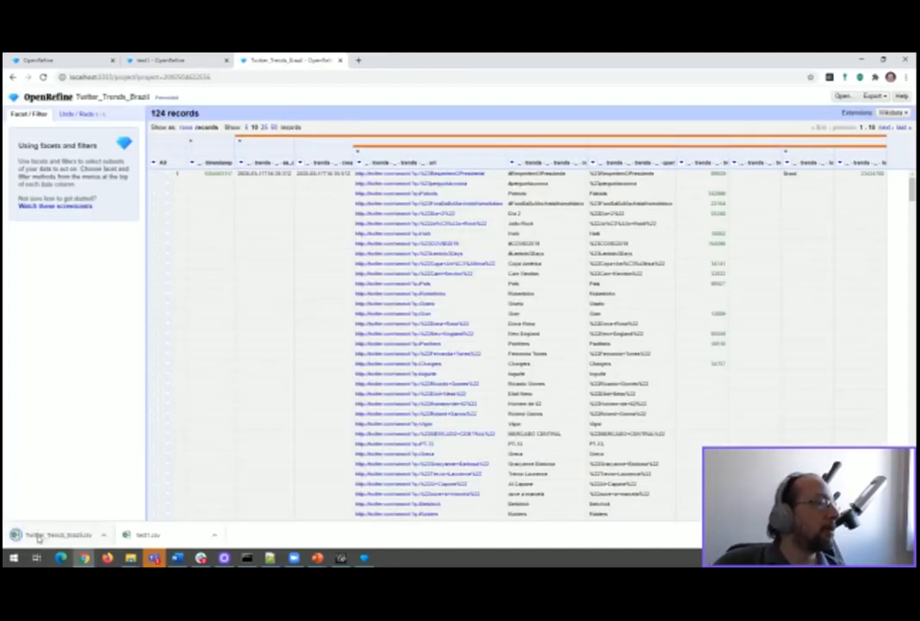
- Locate the exported Twitter_Trends_Brazil.csv in the Downloads folder, open it in Notepad++ and examine its header and first rows
{"action": "left_click", "coordinate": [102, 535]}
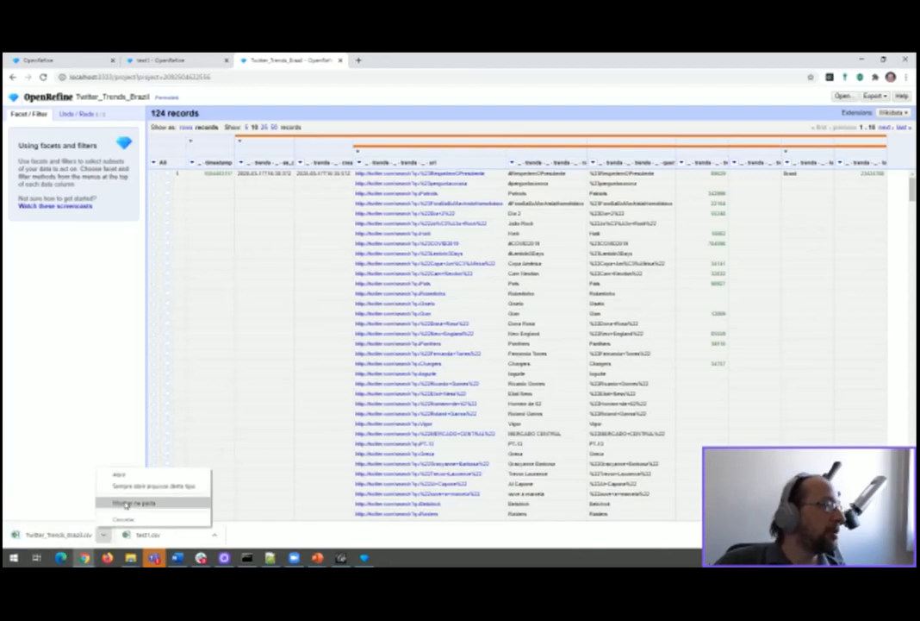
{"action": "left_click", "coordinate": [125, 504]}
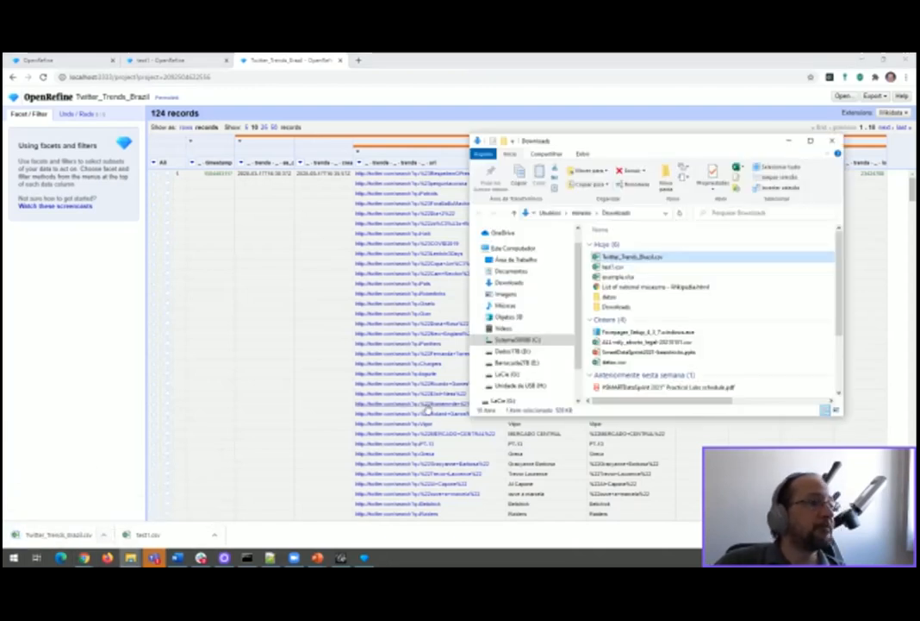
{"action": "right_click", "coordinate": [645, 259]}
{"action": "left_click", "coordinate": [678, 338]}
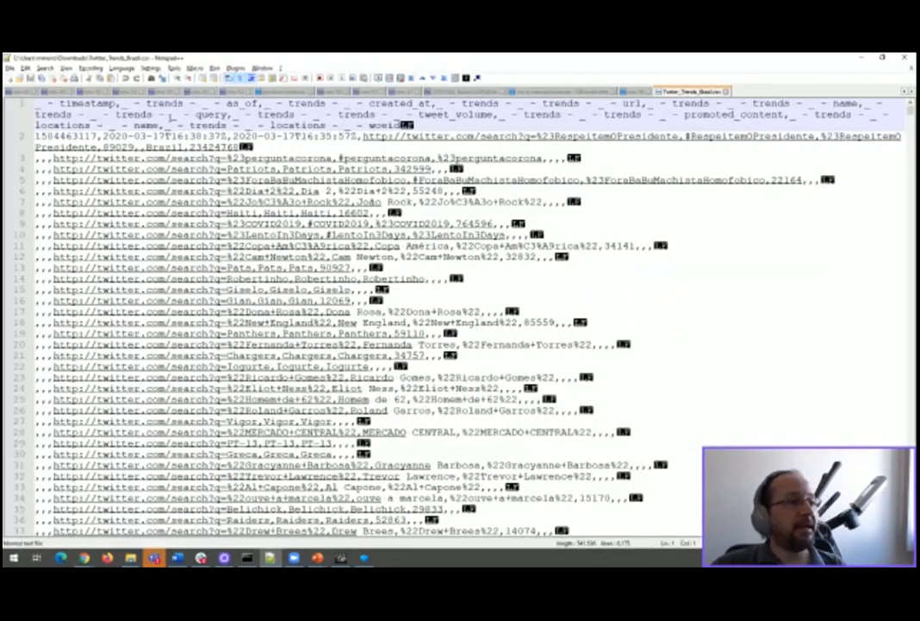
{"action": "key", "text": "Down"}
{"action": "key", "text": "Down"}
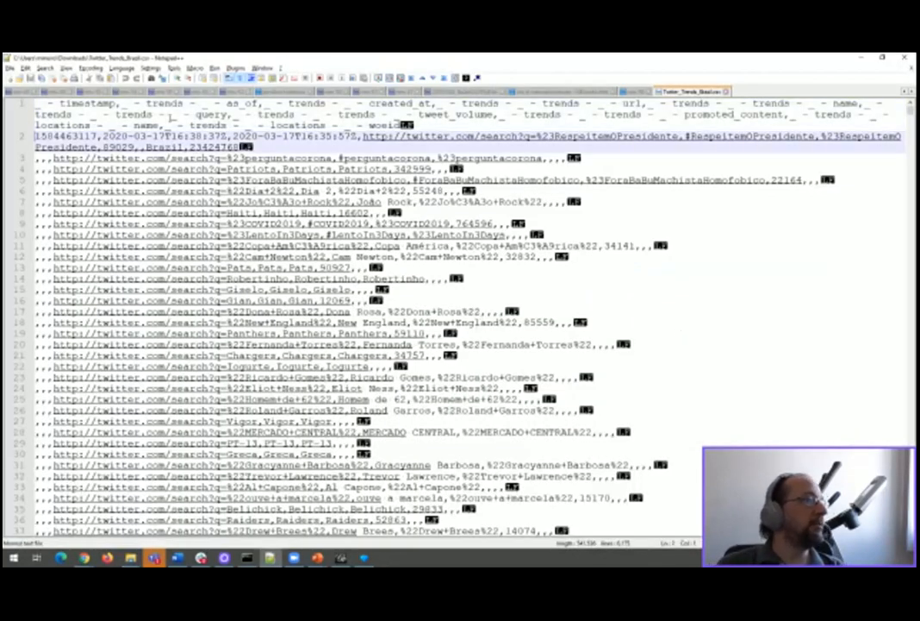
{"action": "key", "text": "Down"}
{"action": "key", "text": "Down"}
{"action": "key", "text": "Down"}
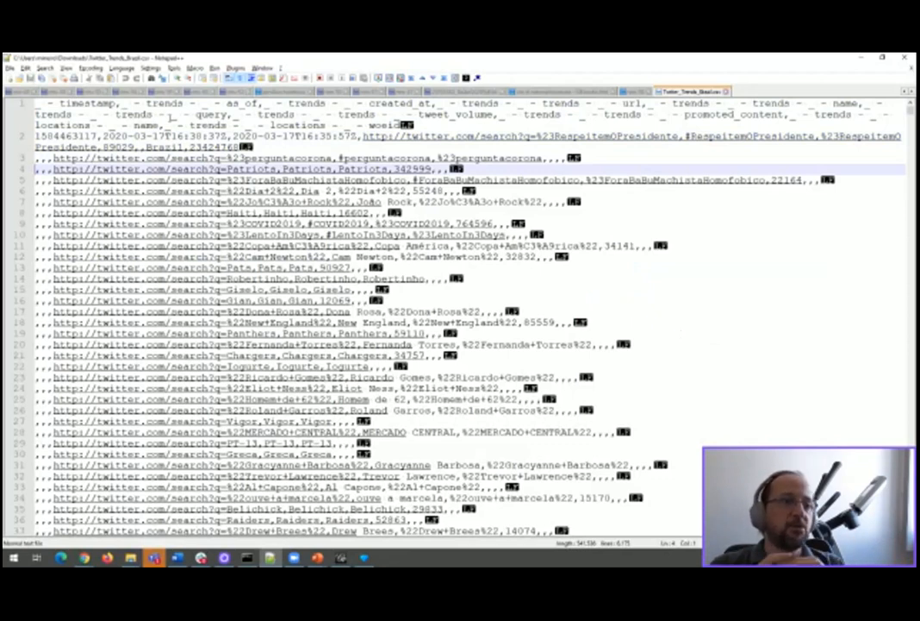
- Switch back to the Twitter_Trends_Brazil project in OpenRefine in Chrome
{"action": "key", "text": "alt+Tab"}
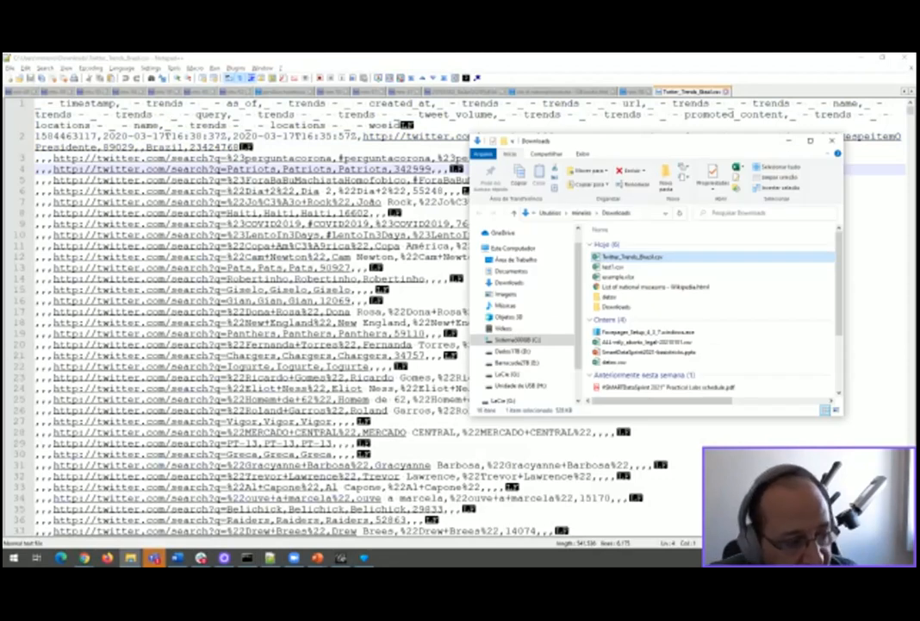
{"action": "left_click", "coordinate": [366, 558]}
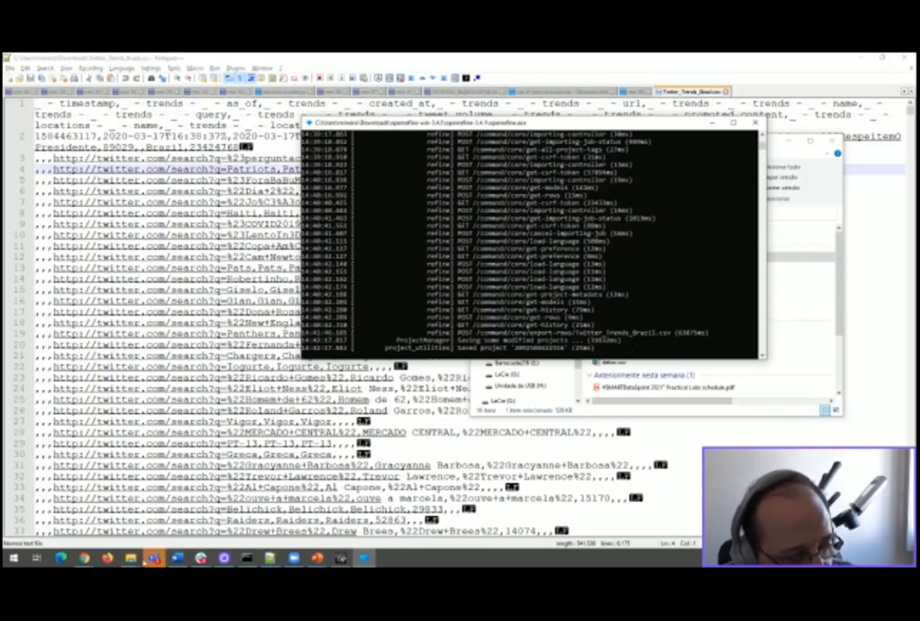
{"action": "left_click", "coordinate": [85, 559]}
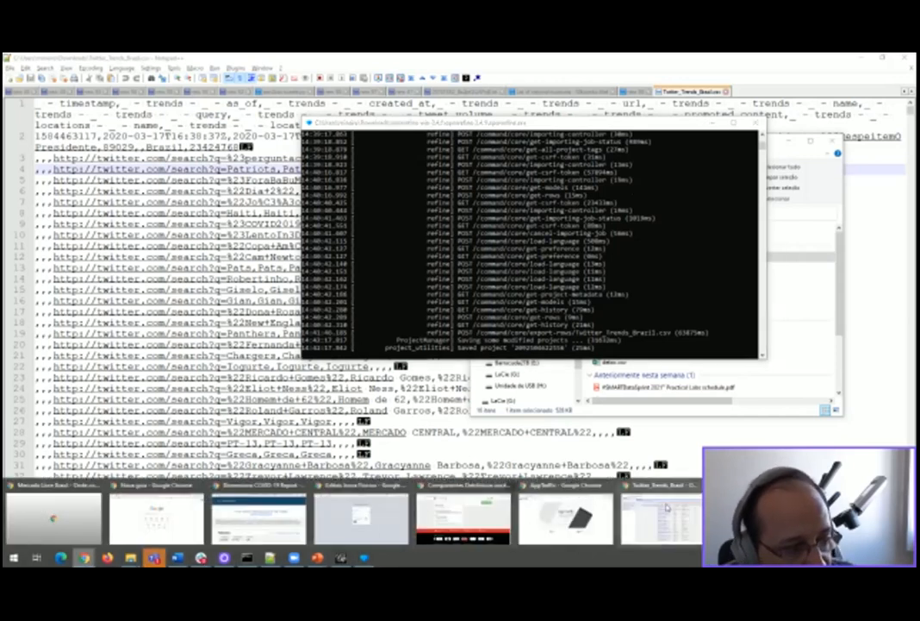
{"action": "left_click", "coordinate": [667, 507]}
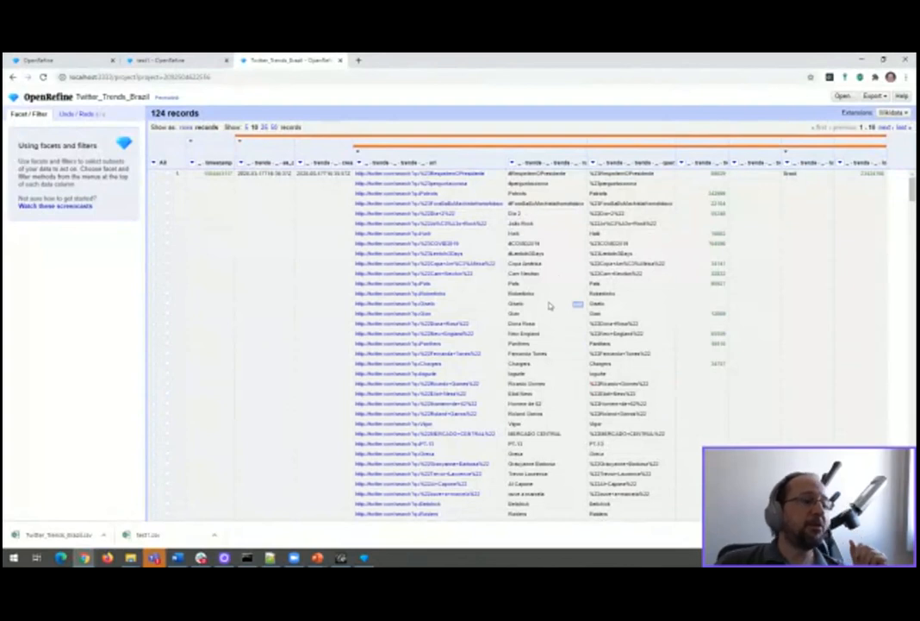
- Remove every column except the timestamp and the trend name (trends - trends - name) using Re-order / Remove Columns
{"action": "right_click", "coordinate": [174, 168]}
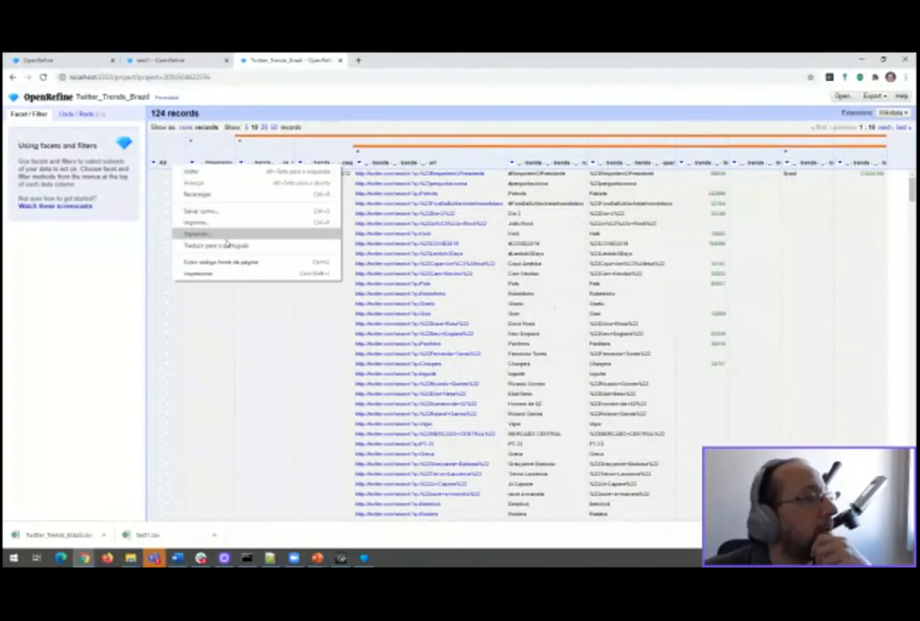
{"action": "left_click", "coordinate": [162, 167]}
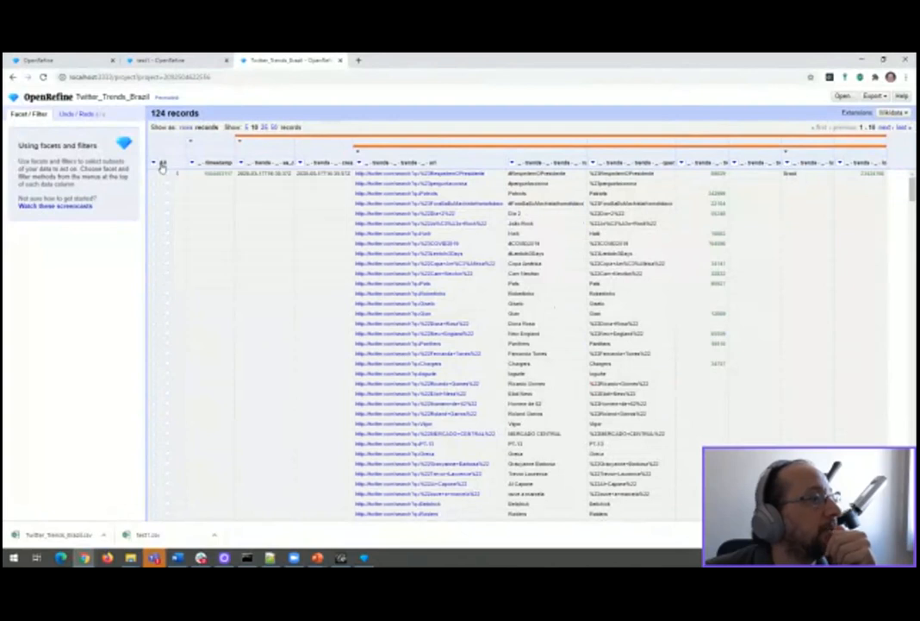
{"action": "left_click", "coordinate": [158, 166]}
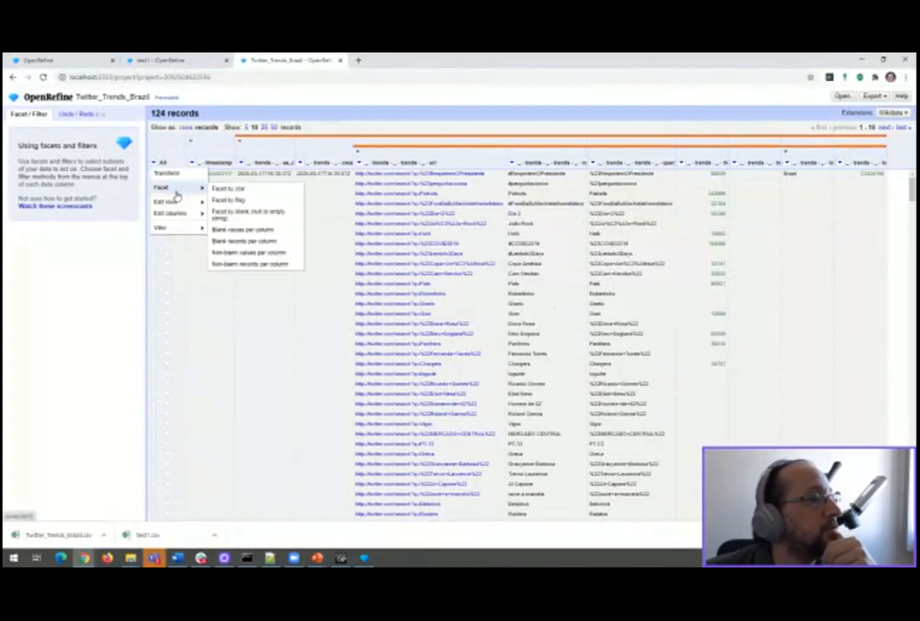
{"action": "mouse_move", "coordinate": [182, 207]}
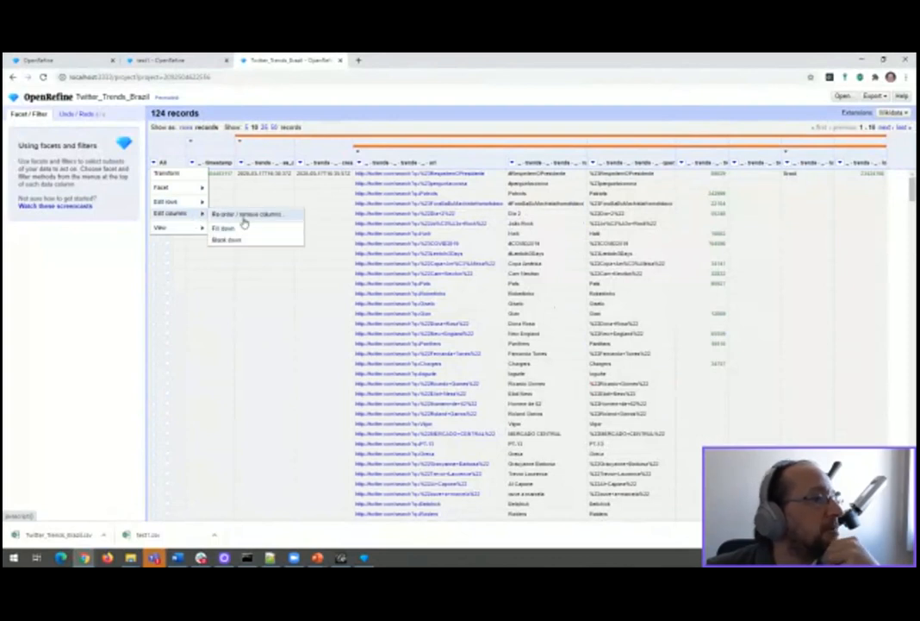
{"action": "left_click", "coordinate": [245, 215]}
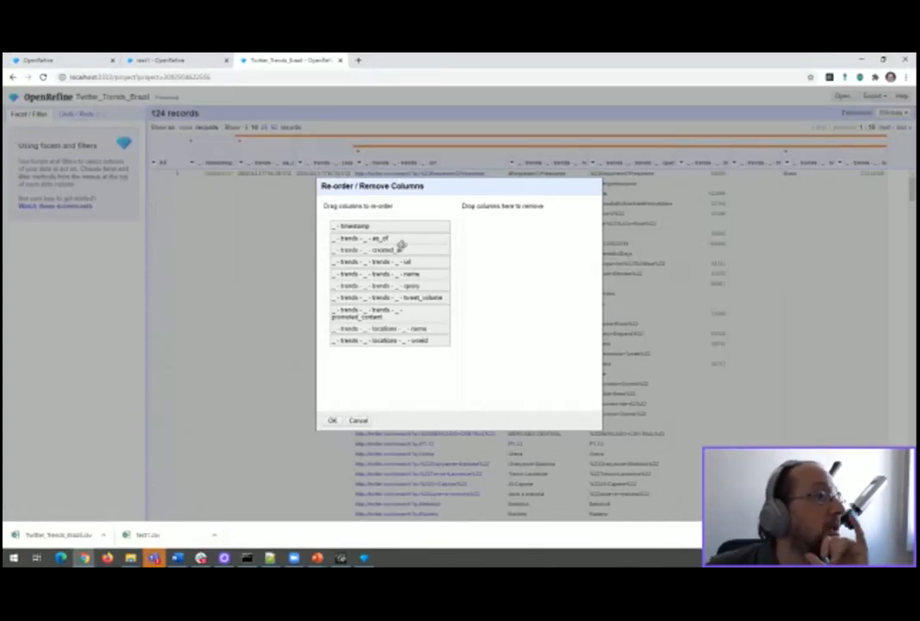
{"action": "left_click_drag", "start_coordinate": [402, 238], "coordinate": [534, 232]}
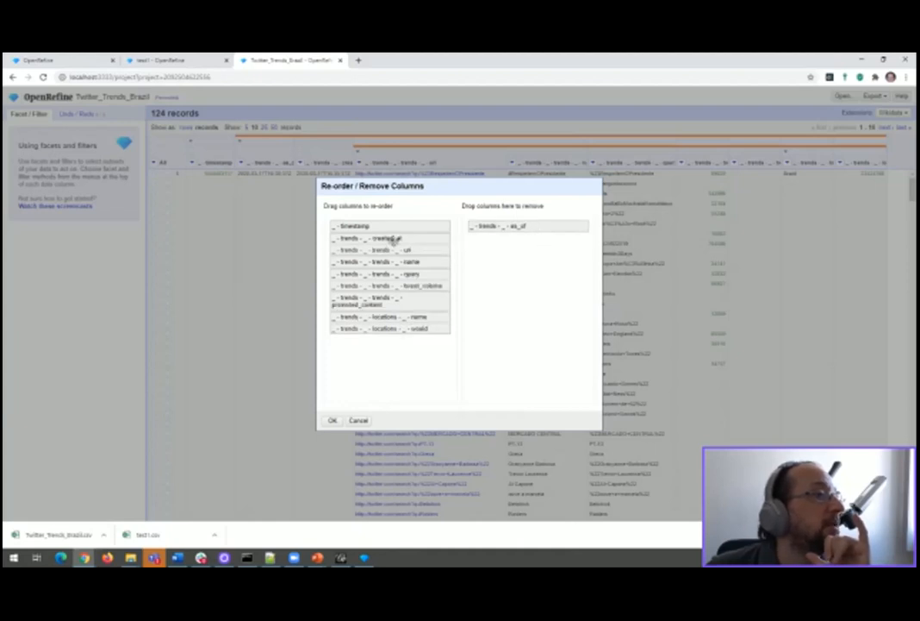
{"action": "left_click_drag", "start_coordinate": [405, 241], "coordinate": [529, 256]}
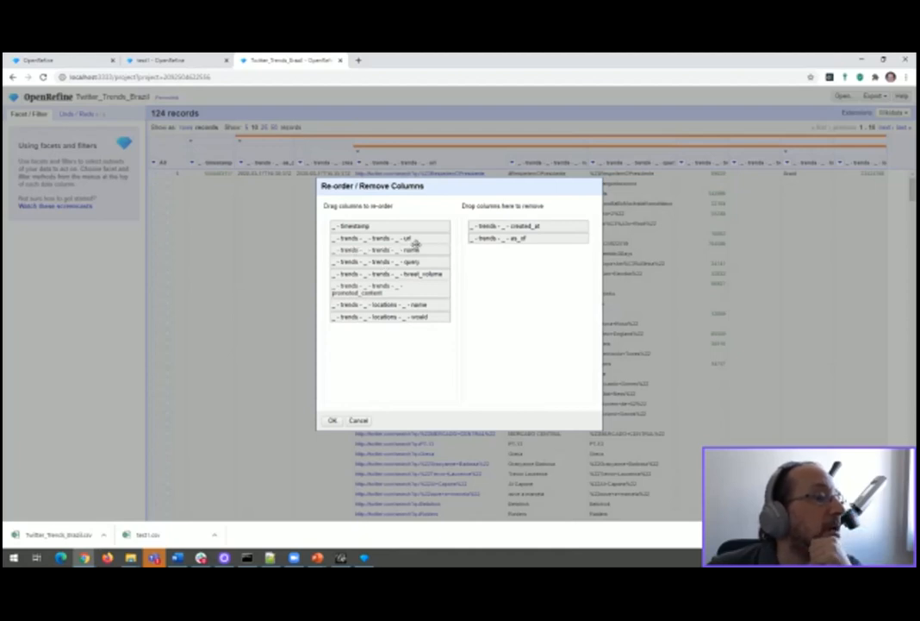
{"action": "left_click_drag", "start_coordinate": [409, 238], "coordinate": [542, 240]}
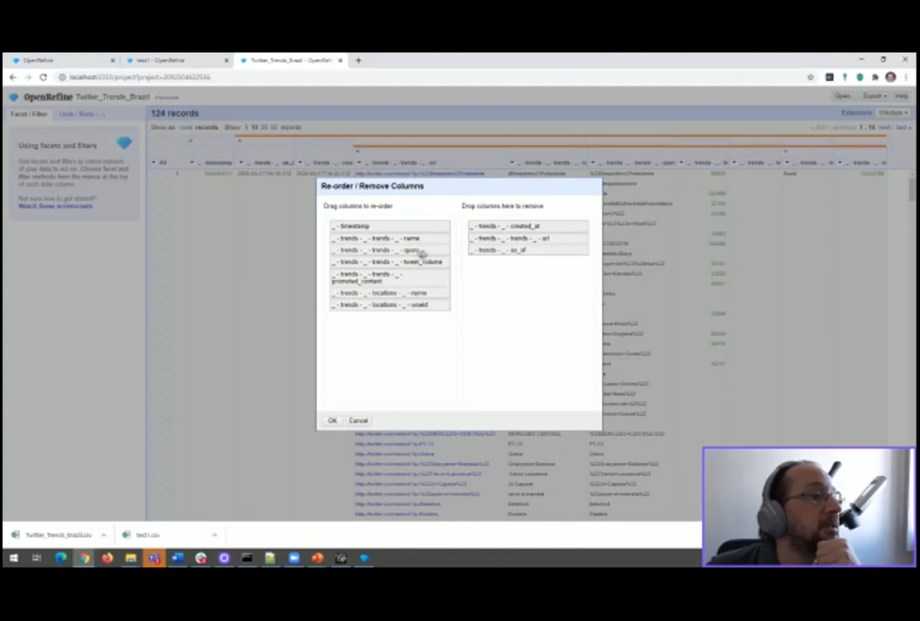
{"action": "left_click_drag", "start_coordinate": [417, 250], "coordinate": [515, 283]}
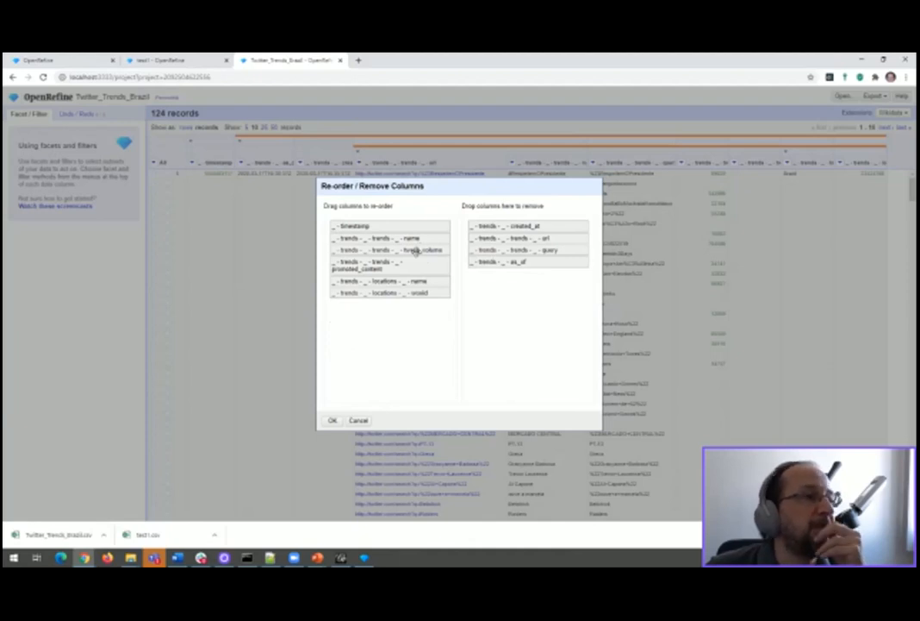
{"action": "left_click_drag", "start_coordinate": [417, 250], "coordinate": [515, 263]}
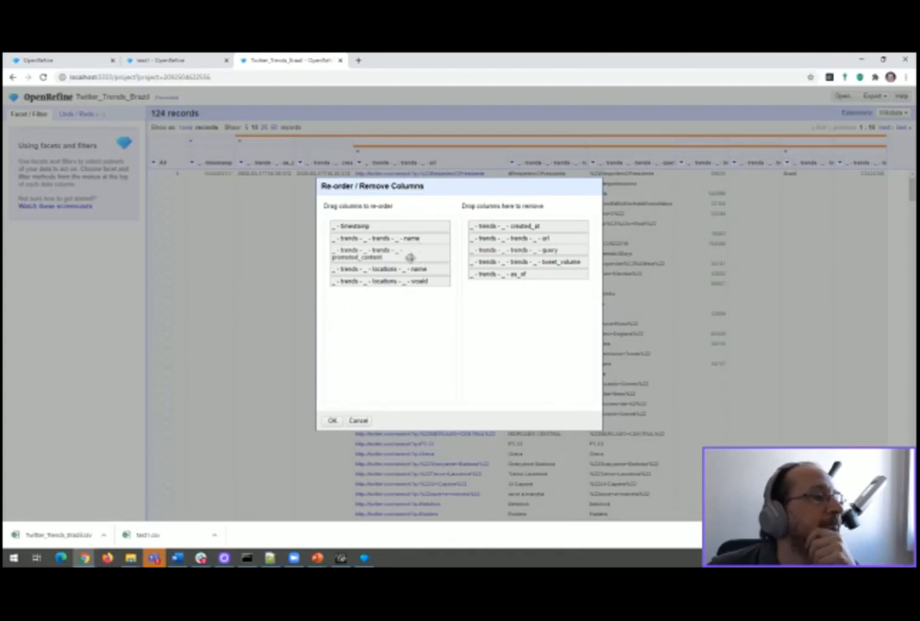
{"action": "left_click_drag", "start_coordinate": [411, 257], "coordinate": [521, 289]}
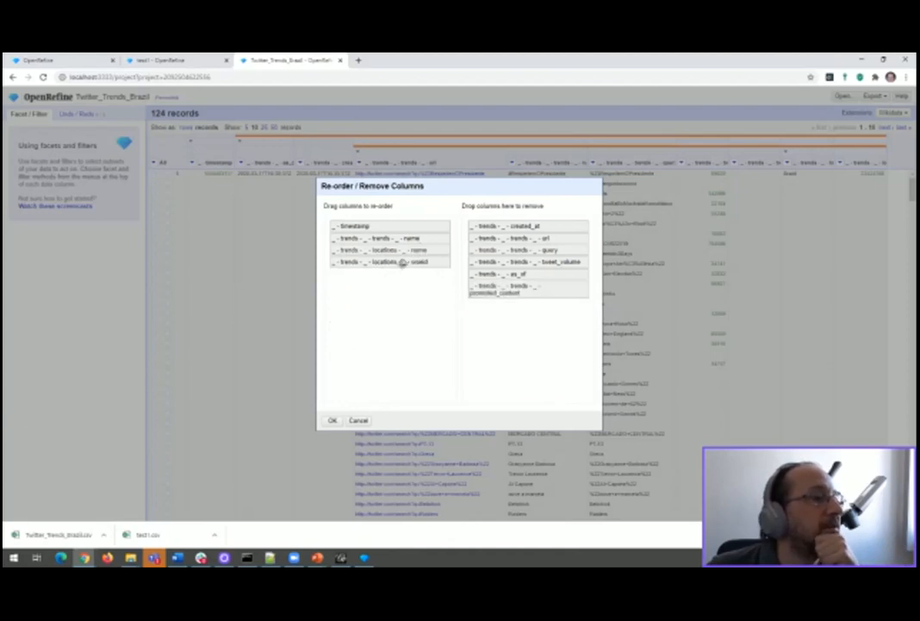
{"action": "left_click_drag", "start_coordinate": [410, 249], "coordinate": [517, 297]}
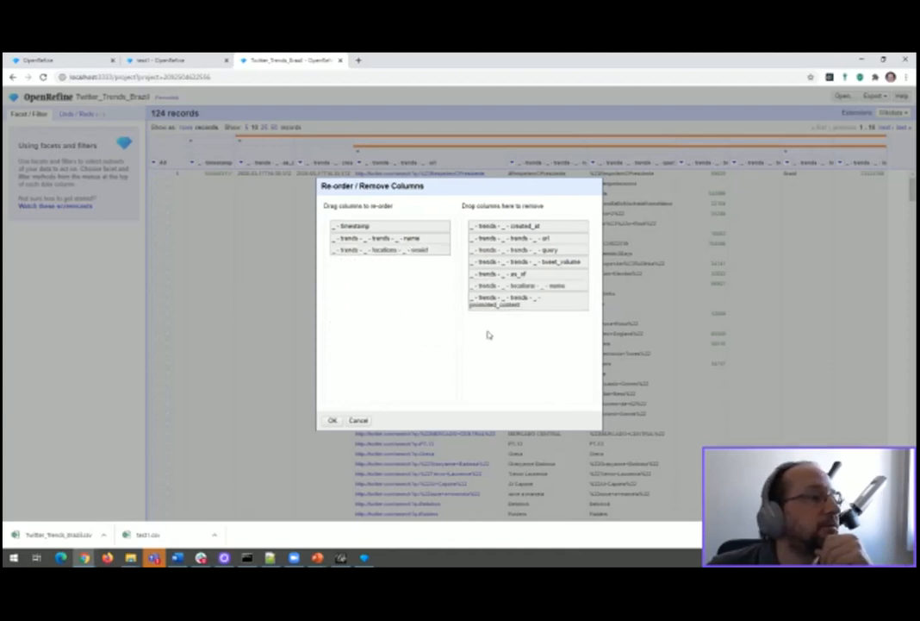
{"action": "left_click_drag", "start_coordinate": [380, 249], "coordinate": [512, 341]}
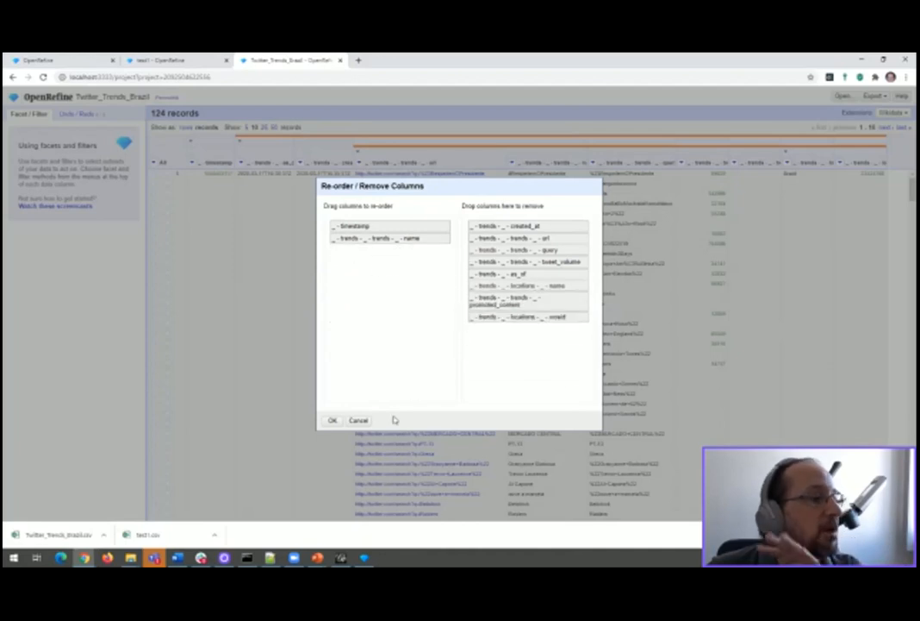
{"action": "left_click", "coordinate": [332, 420]}
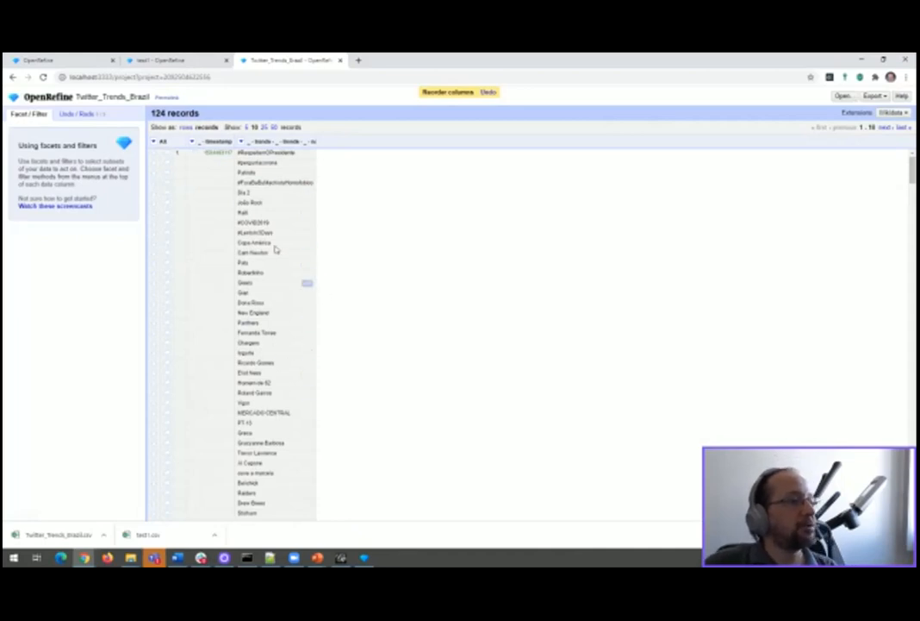
- Join the multi-valued cells of the trend name column with a comma separator and show 50 records per page
{"action": "left_click", "coordinate": [241, 143]}
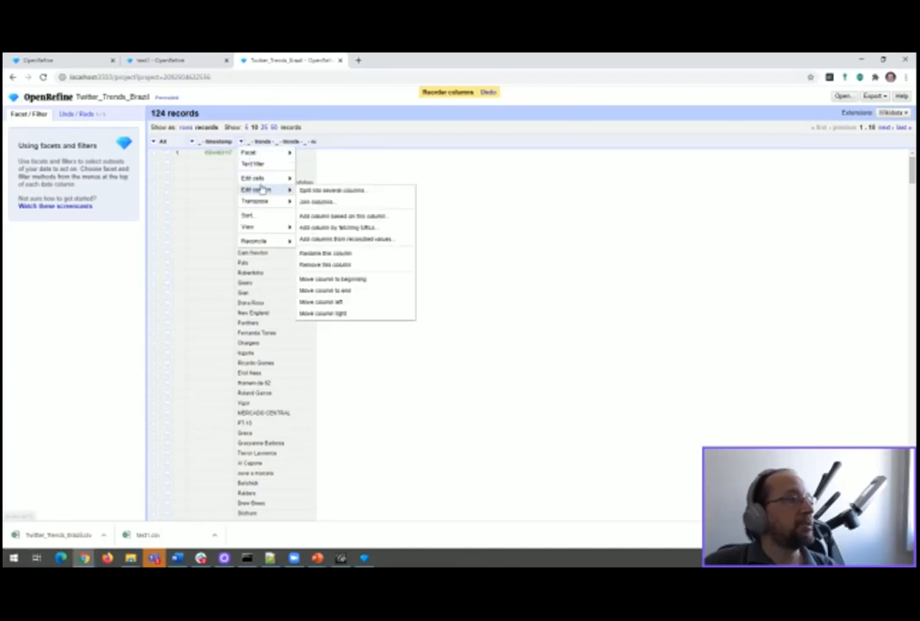
{"action": "mouse_move", "coordinate": [265, 227]}
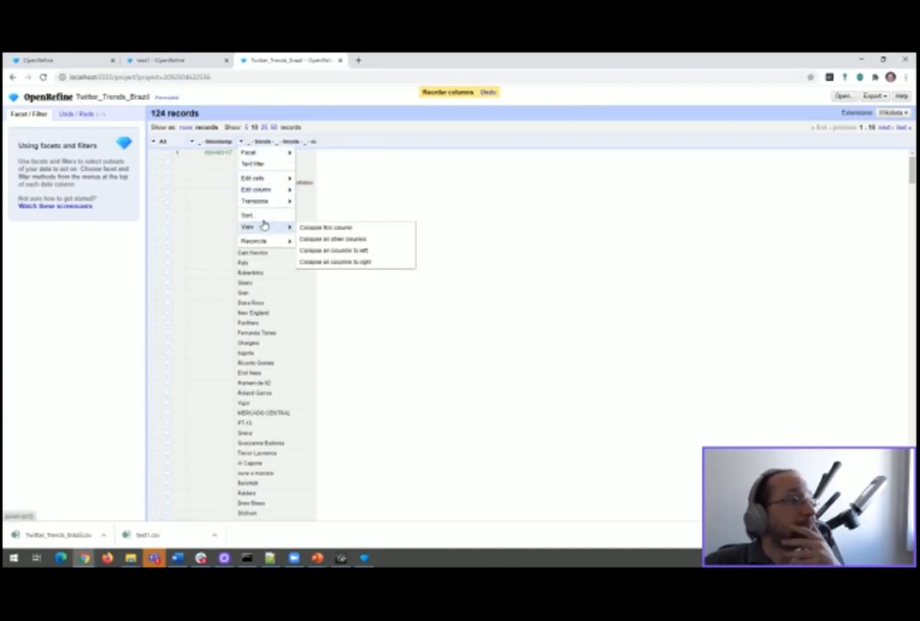
{"action": "mouse_move", "coordinate": [264, 203]}
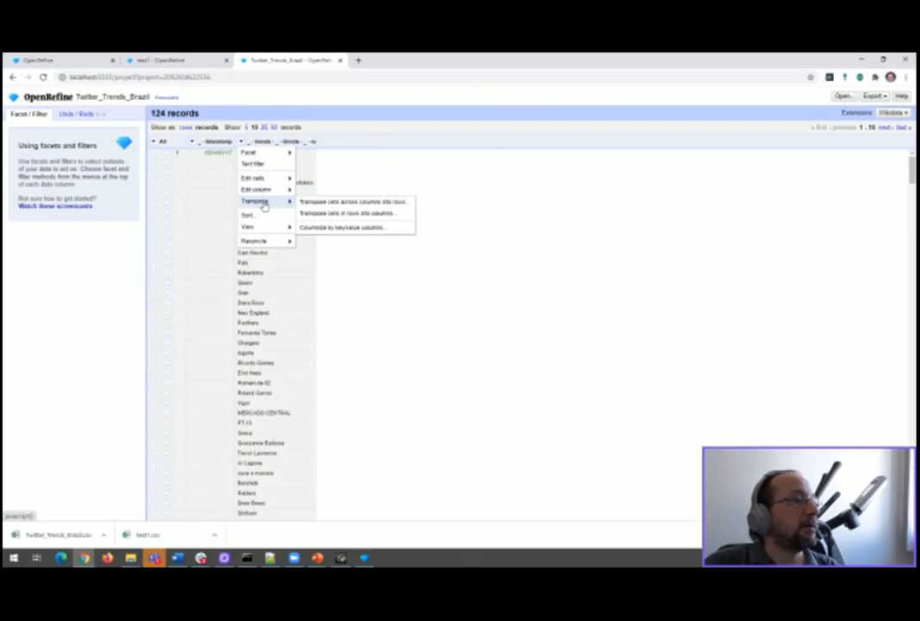
{"action": "mouse_move", "coordinate": [277, 247]}
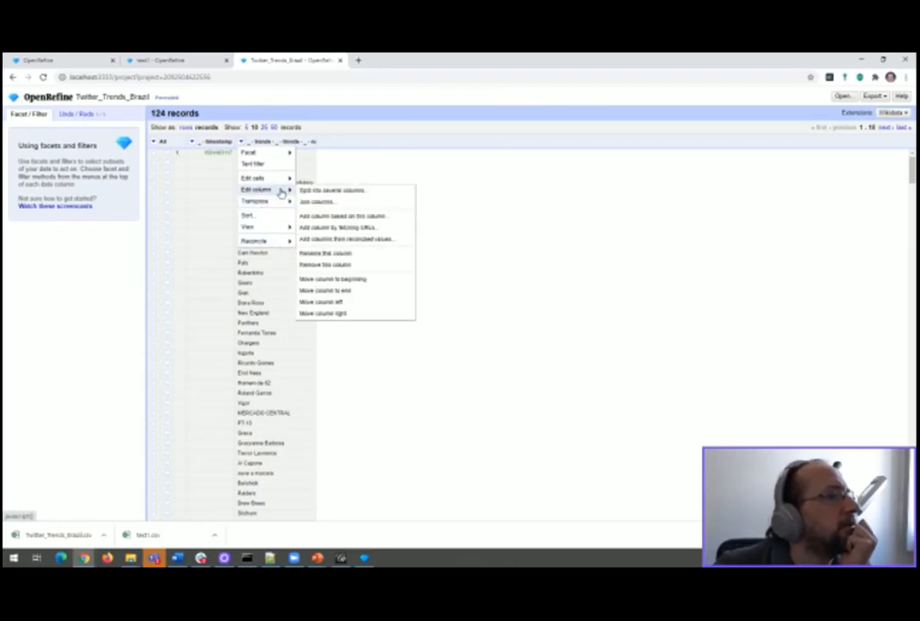
{"action": "mouse_move", "coordinate": [282, 178]}
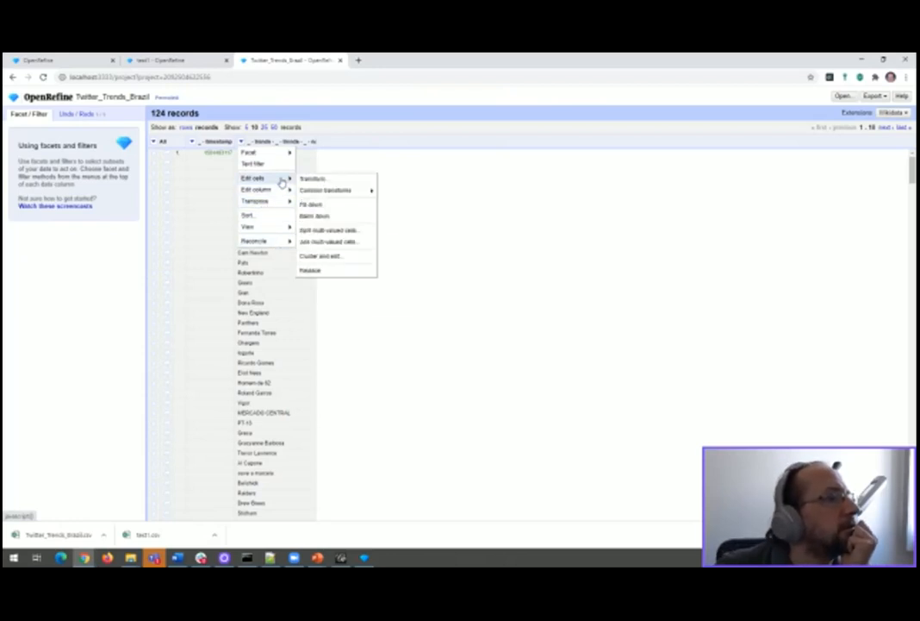
{"action": "left_click", "coordinate": [338, 242]}
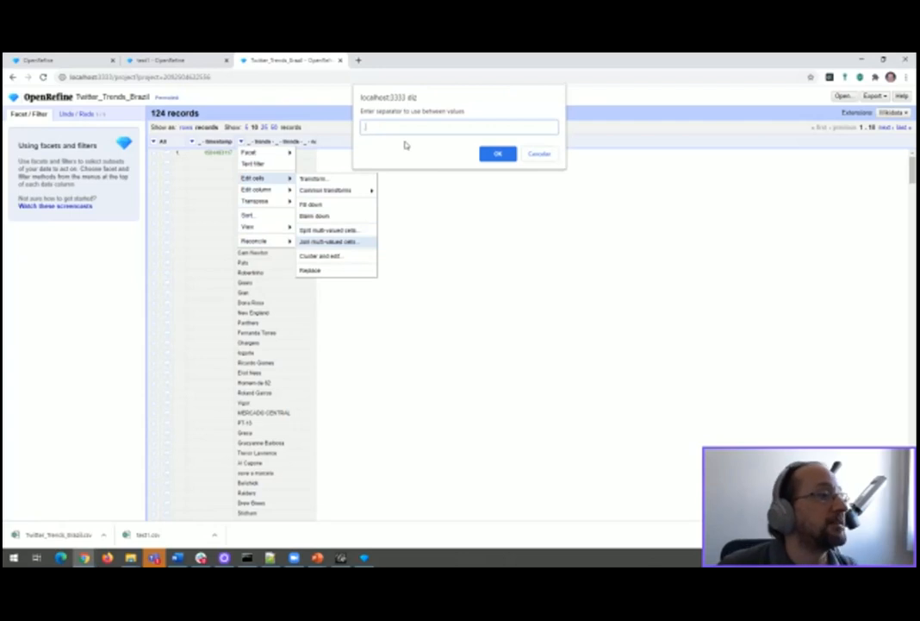
{"action": "left_click", "coordinate": [498, 153]}
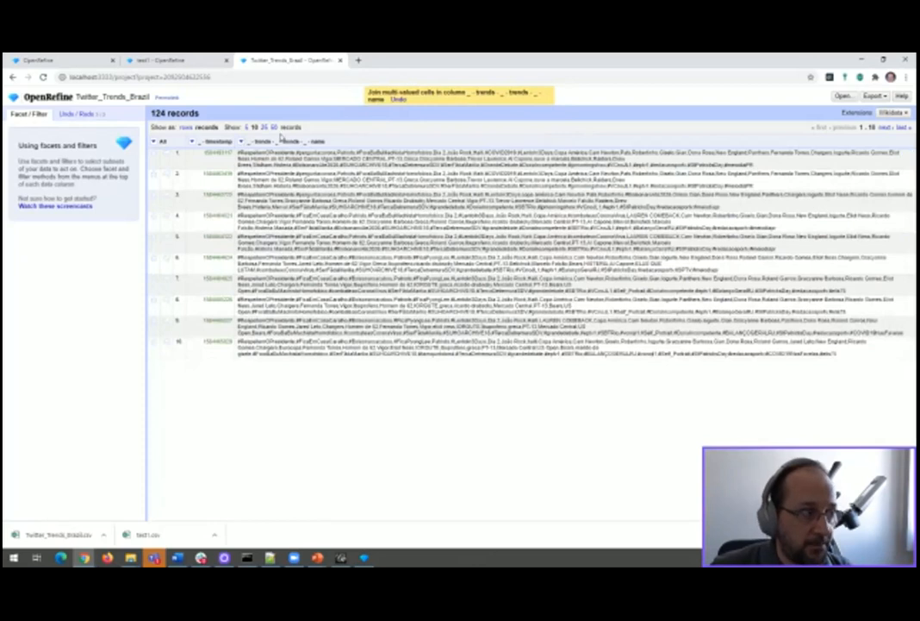
{"action": "left_click", "coordinate": [273, 127]}
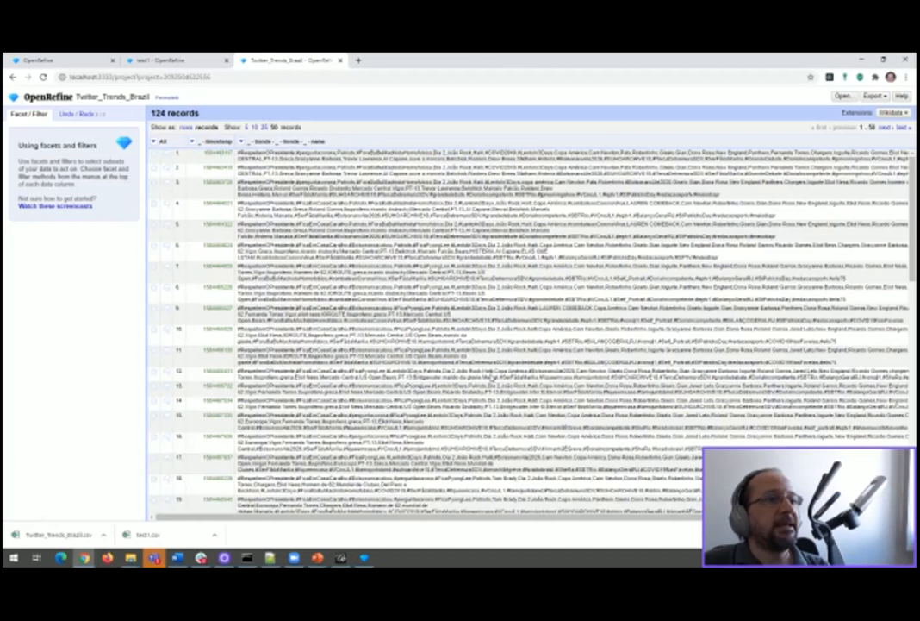
- Export the project as comma-separated values and open the downloaded Twitter_Trends_Brazil (1).csv in Notepad++ from the Downloads folder
{"action": "left_click", "coordinate": [877, 97]}
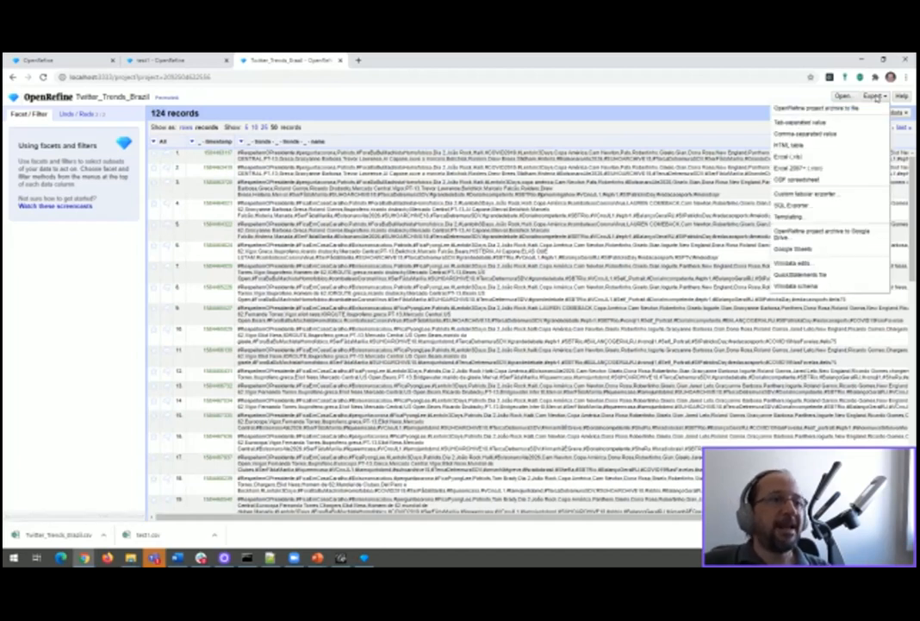
{"action": "left_click", "coordinate": [832, 135]}
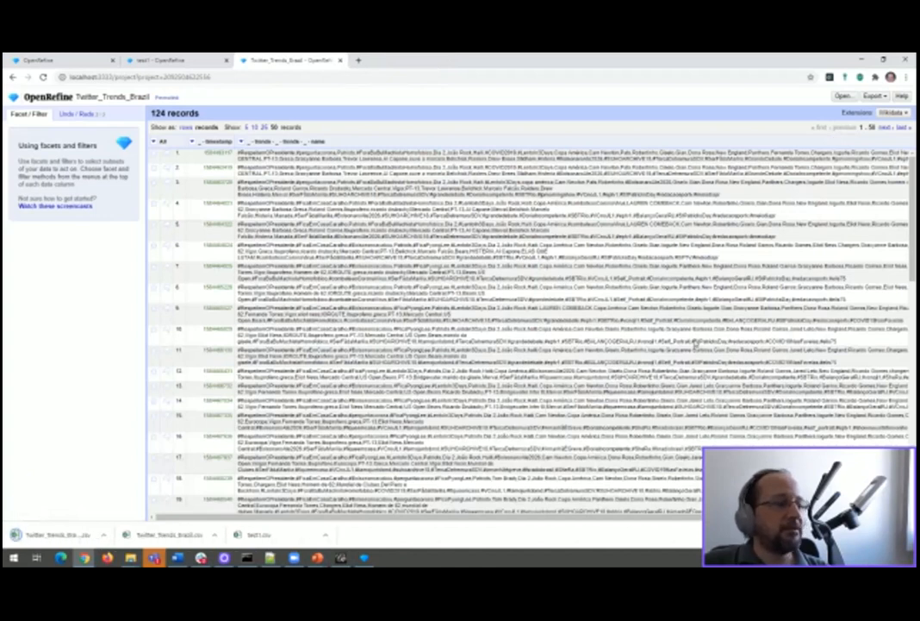
{"action": "left_click", "coordinate": [105, 538]}
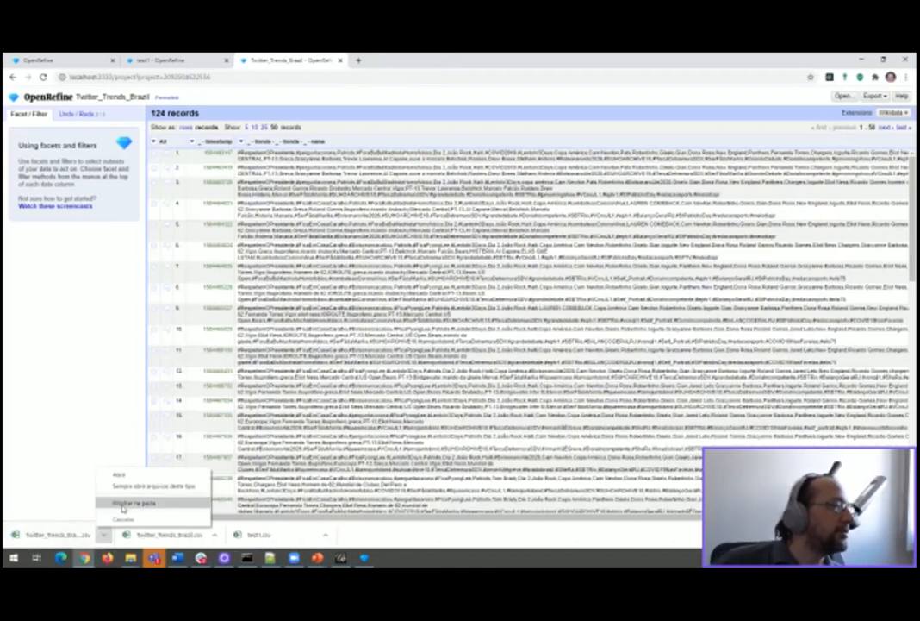
{"action": "left_click", "coordinate": [123, 507]}
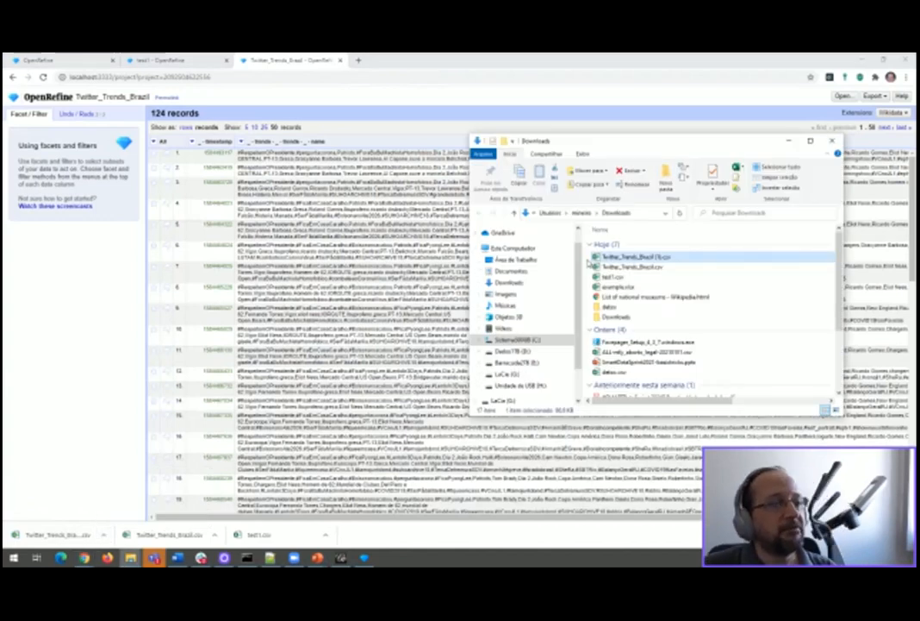
{"action": "right_click", "coordinate": [652, 257]}
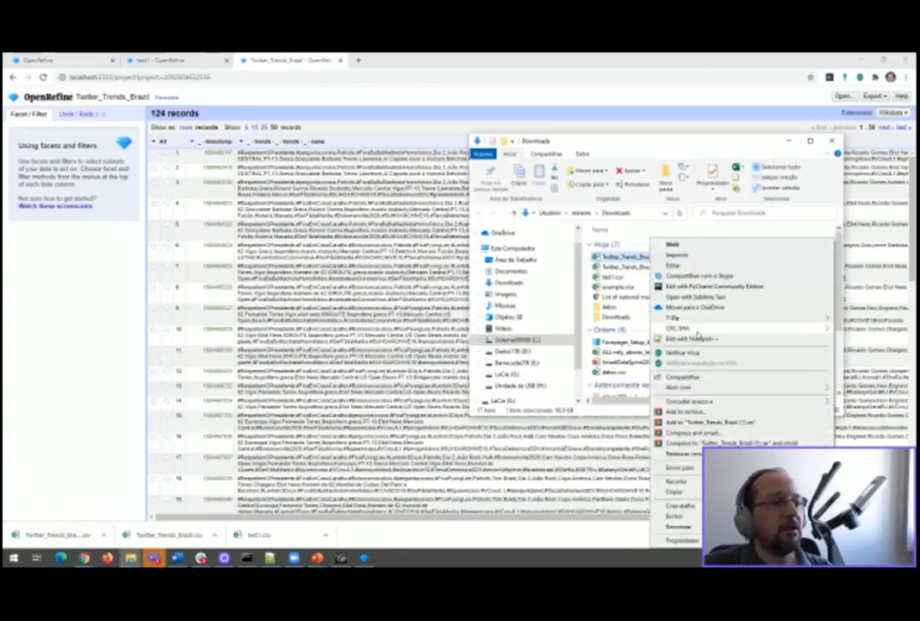
{"action": "left_click", "coordinate": [704, 342]}
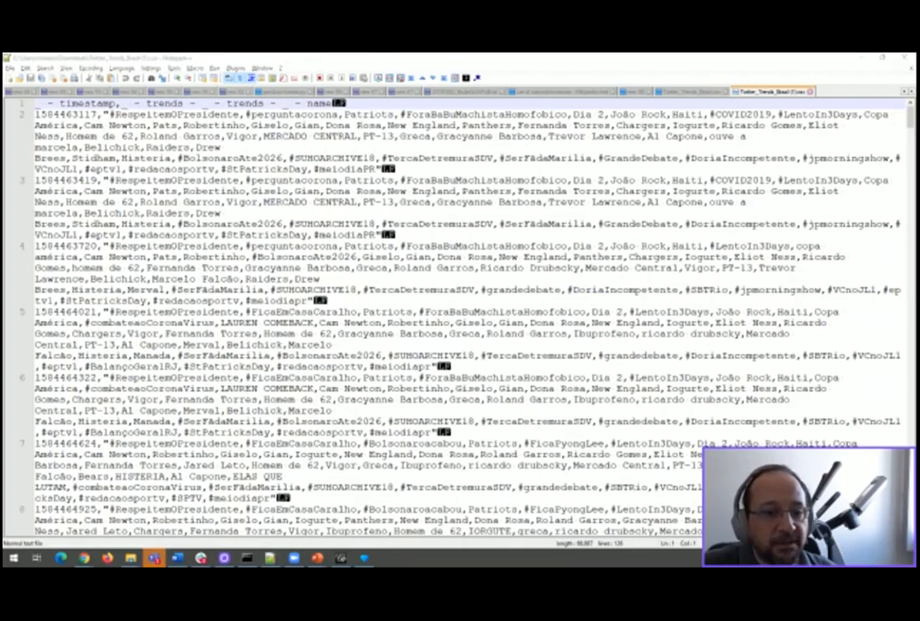
- Glance at the Open Refine slide in the presentation and close Twitter_Trends_Brazil (1).csv in Notepad++
{"action": "key", "text": "alt+Tab"}
{"action": "left_click", "coordinate": [641, 335]}
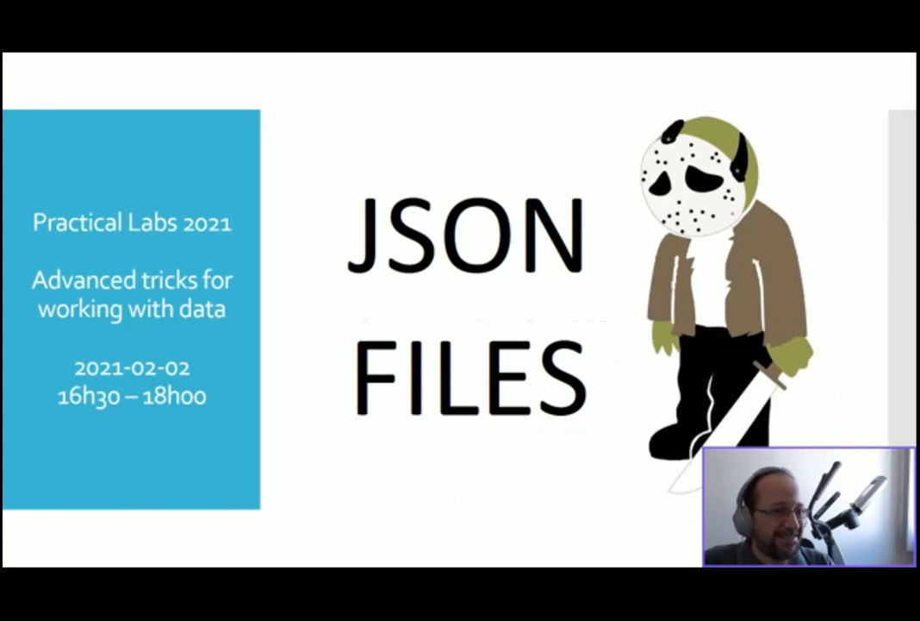
{"action": "key", "text": "Right"}
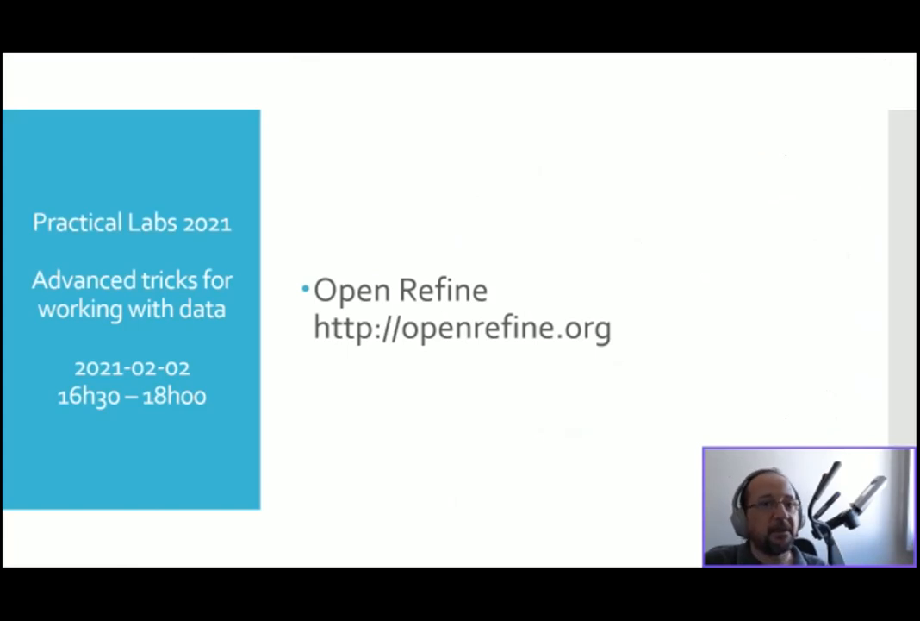
{"action": "key", "text": "alt+Tab"}
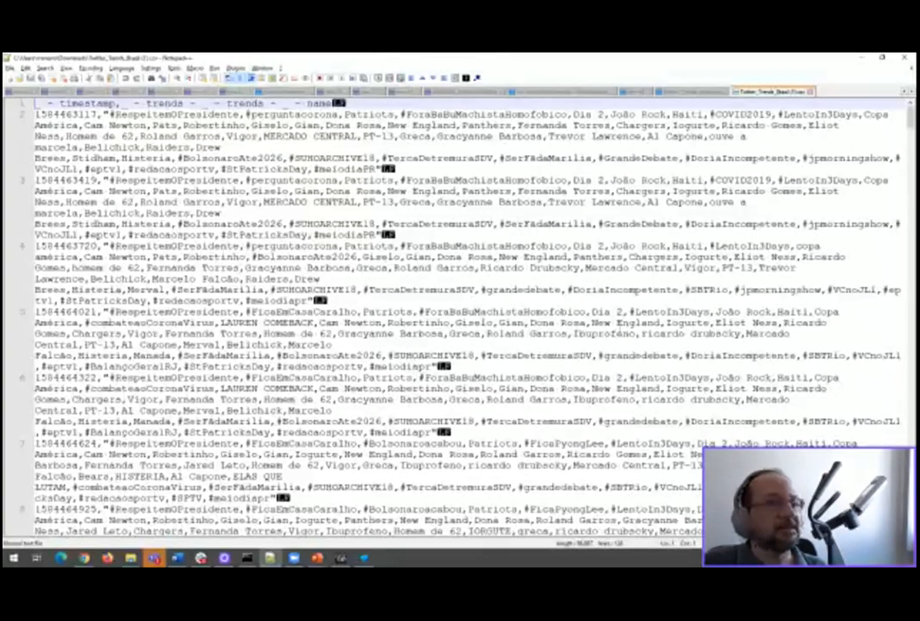
{"action": "left_click", "coordinate": [810, 90]}
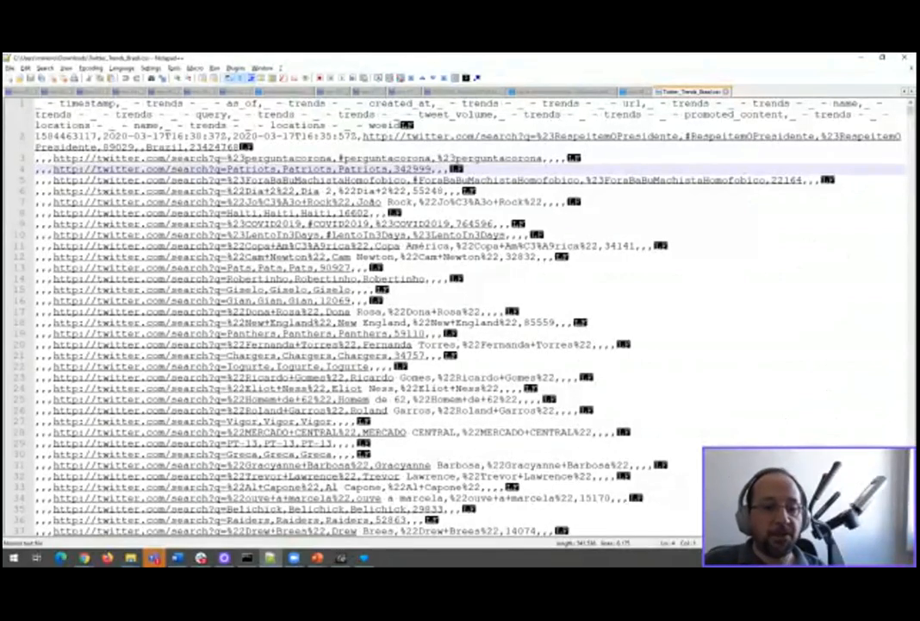
- Switch to Gephi and start an import with the Data importer (co-occurrences) wizard
{"action": "key", "text": "alt+Tab"}
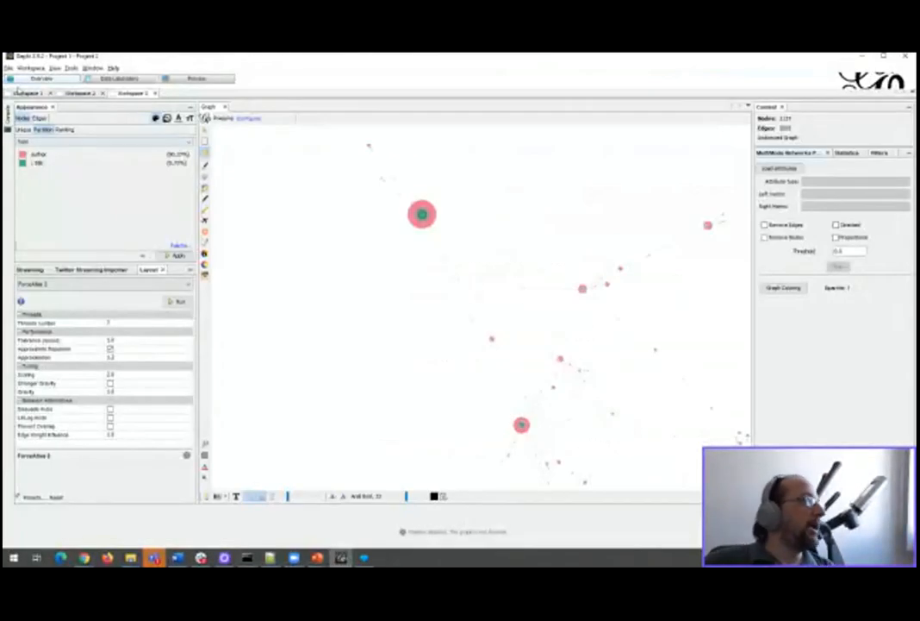
{"action": "left_click", "coordinate": [8, 67]}
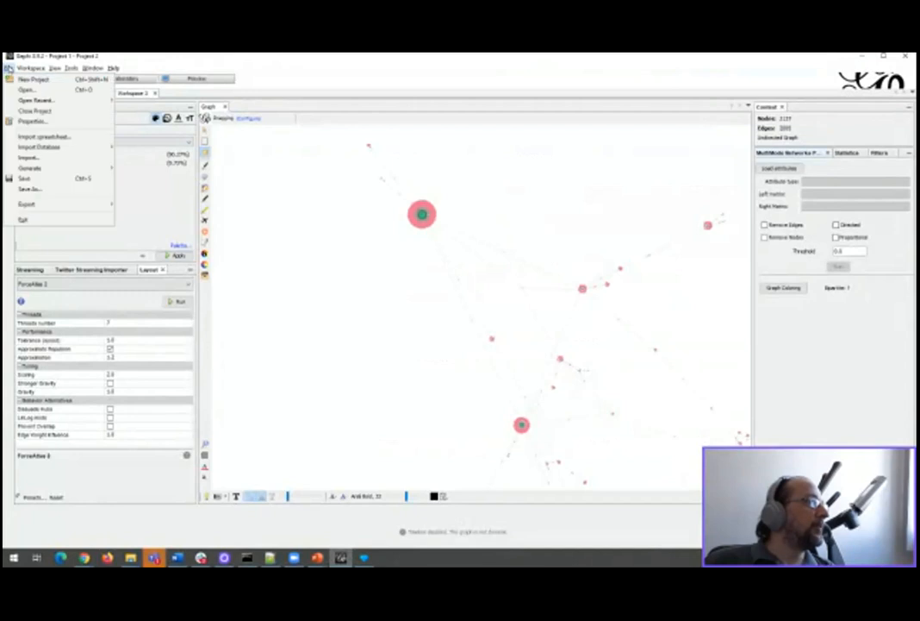
{"action": "left_click", "coordinate": [49, 158]}
{"action": "left_click", "coordinate": [440, 234]}
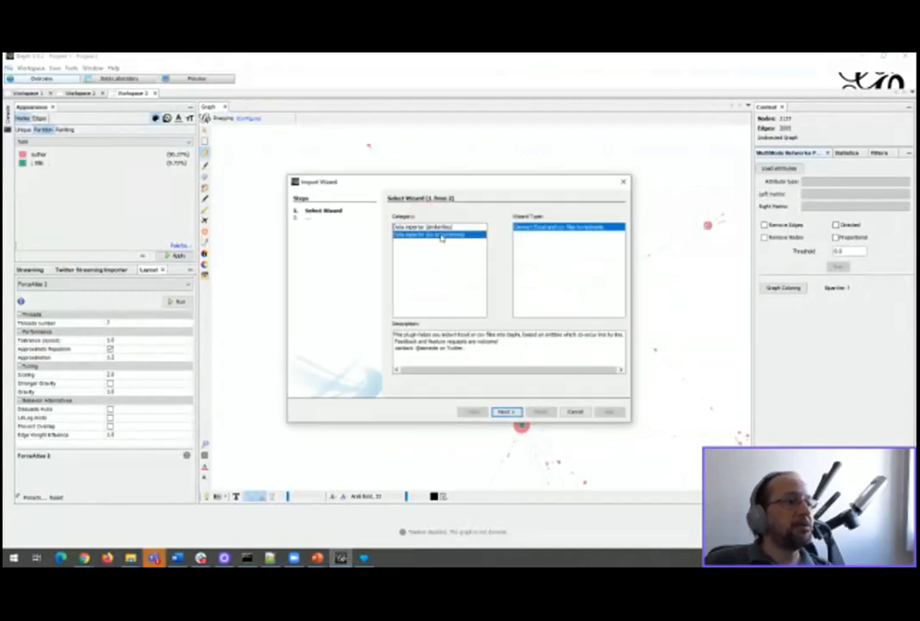
{"action": "left_click", "coordinate": [508, 412]}
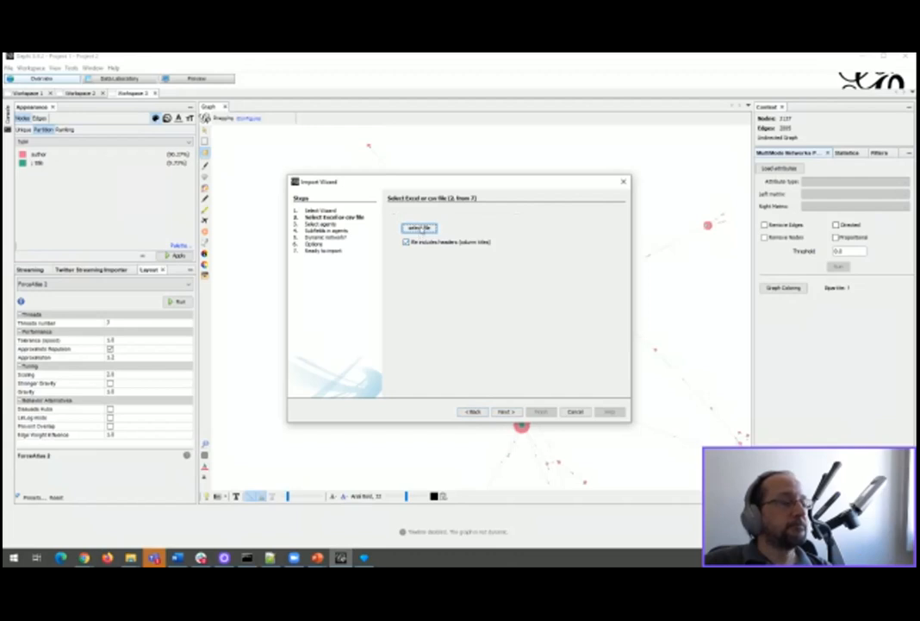
- Select Twitter_Trends_Brazil (1).csv from Downloads as the import file, with comma as the field delimiter
{"action": "left_click", "coordinate": [420, 228]}
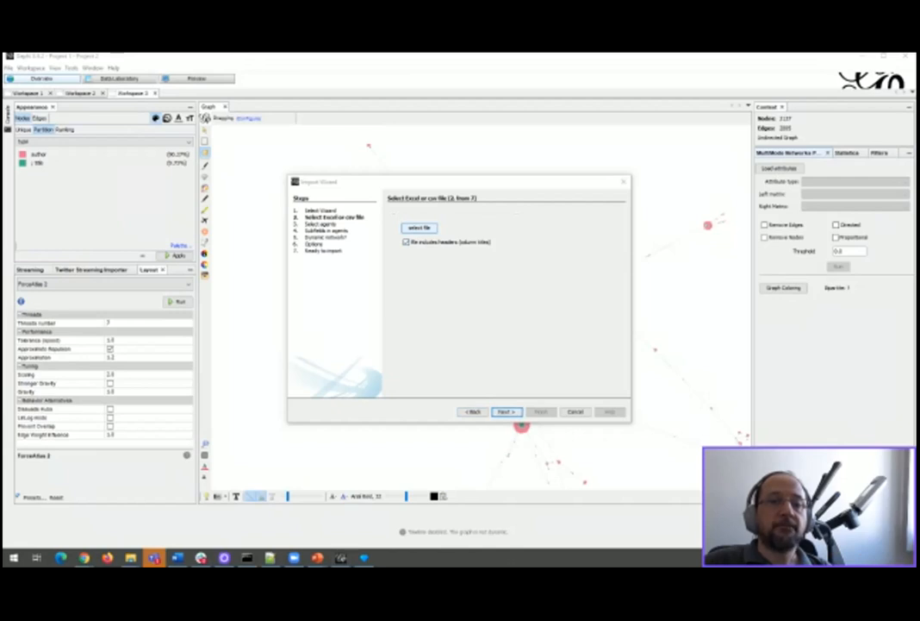
{"action": "left_click_drag", "start_coordinate": [916, 199], "coordinate": [783, 195]}
{"action": "left_click", "coordinate": [700, 343]}
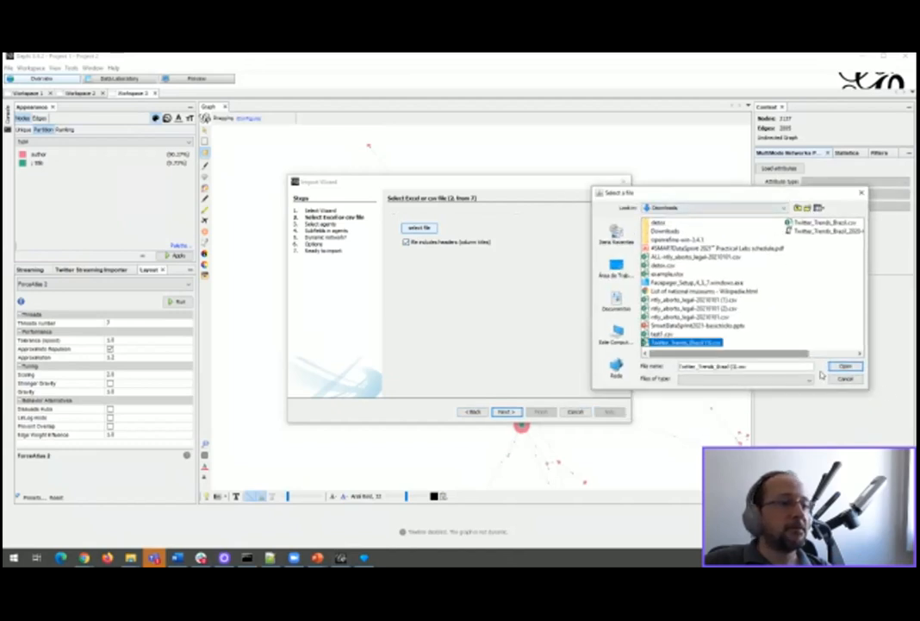
{"action": "left_click", "coordinate": [844, 368]}
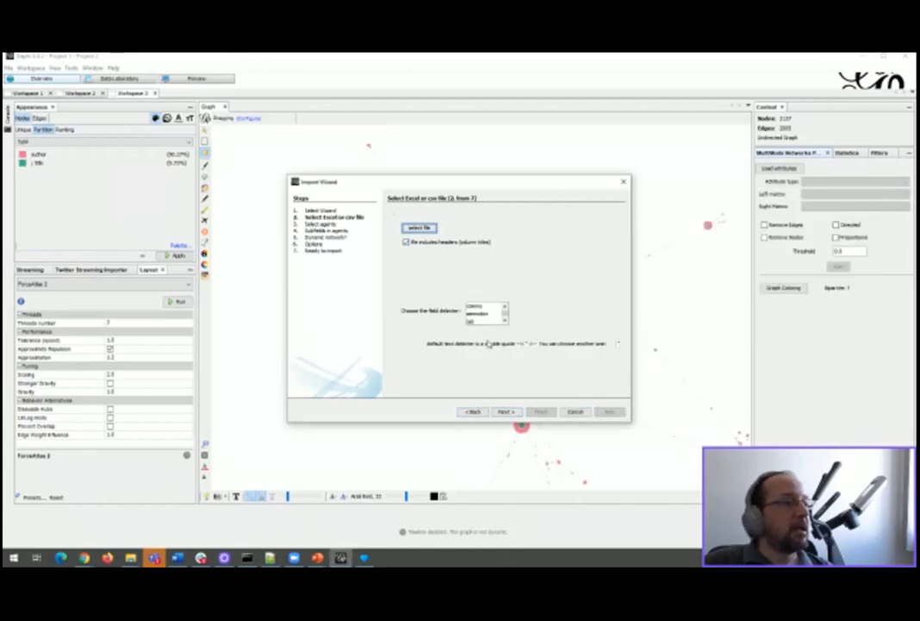
{"action": "left_click", "coordinate": [481, 307]}
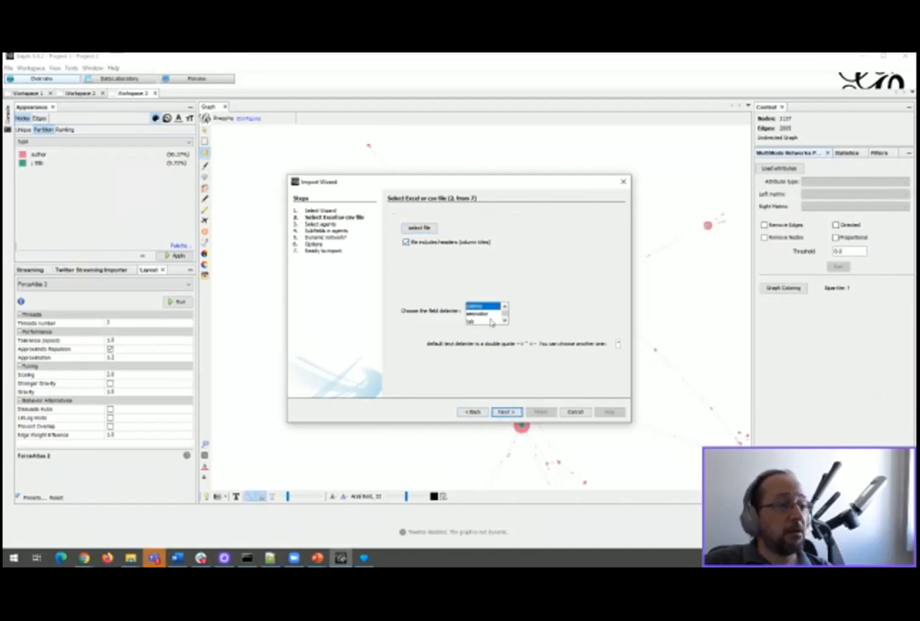
- Reopen the recent file Twitter_Trends_Brazil (1).csv in Notepad++, examine how its fields are delimited and quoted, and return to Gephi
{"action": "left_click", "coordinate": [269, 559]}
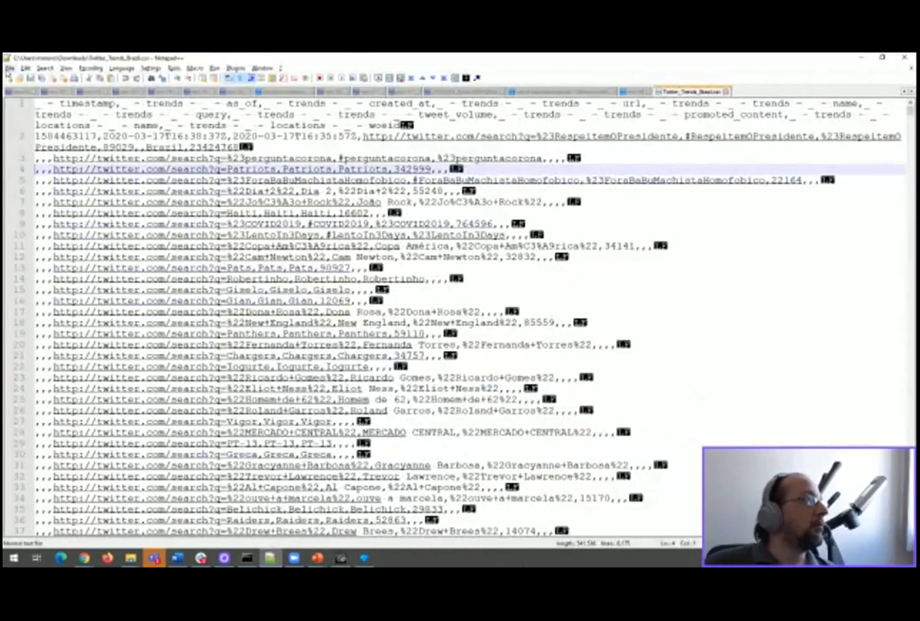
{"action": "left_click", "coordinate": [10, 68]}
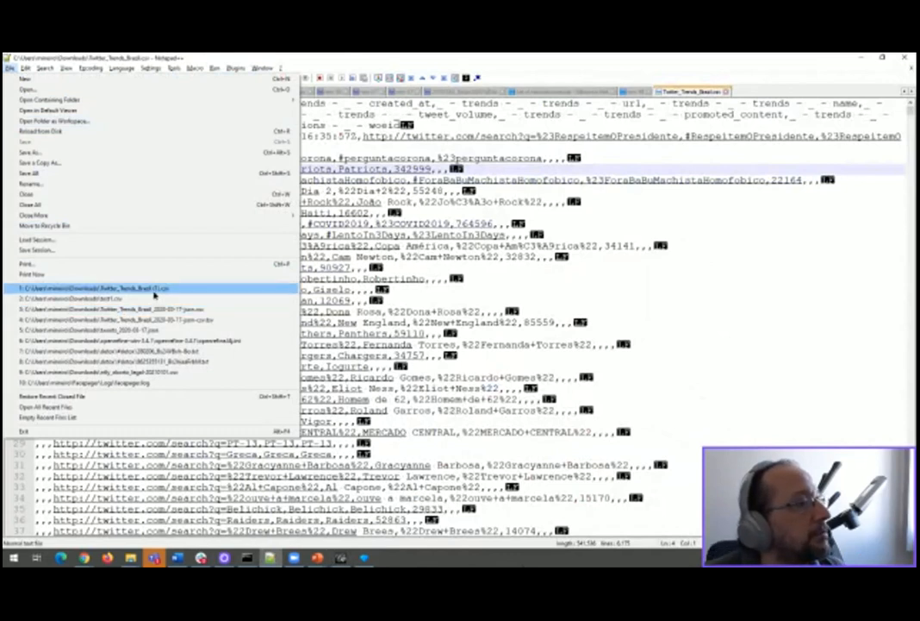
{"action": "left_click", "coordinate": [155, 290]}
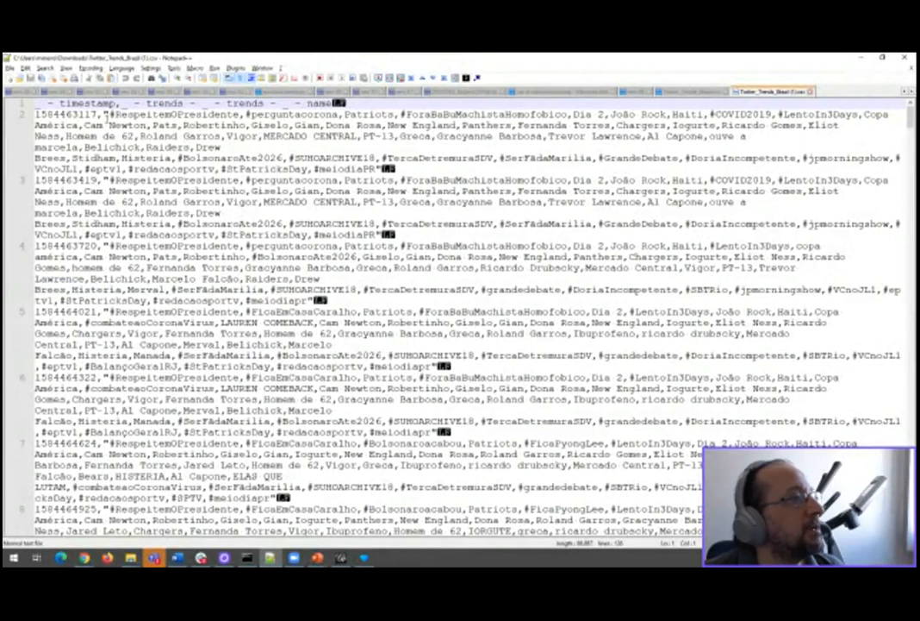
{"action": "left_click", "coordinate": [243, 145]}
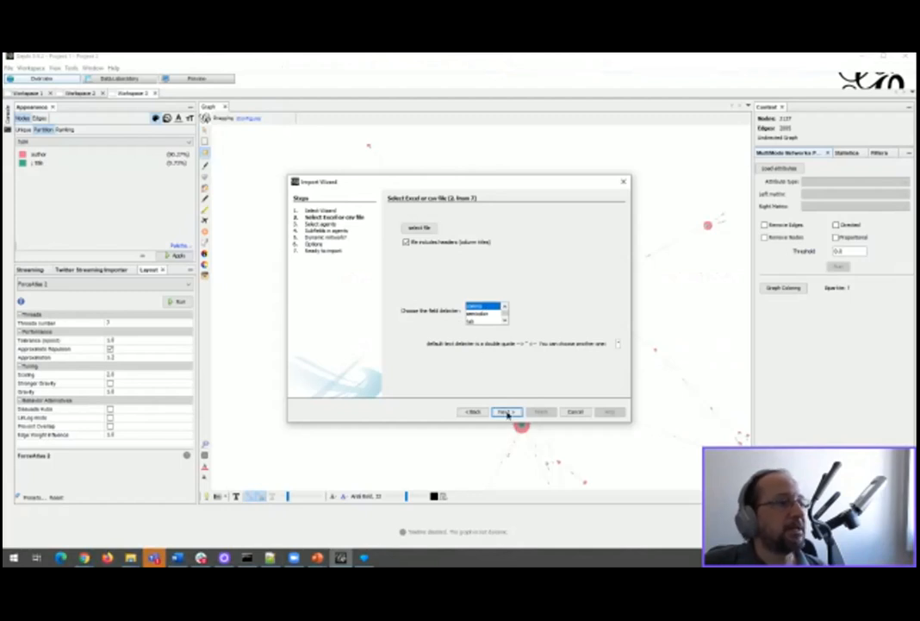
- Continue the import and choose the trend name column (_ - trends - _ - trends - _ - name) for both connected agents
{"action": "left_click", "coordinate": [505, 411]}
{"action": "left_click", "coordinate": [412, 252]}
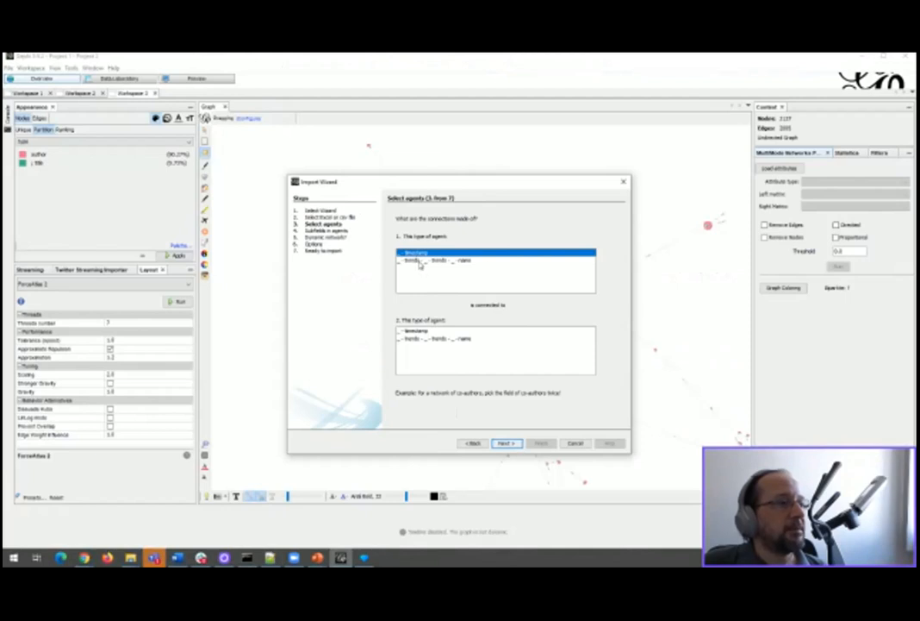
{"action": "left_click", "coordinate": [414, 259]}
{"action": "left_click", "coordinate": [427, 339]}
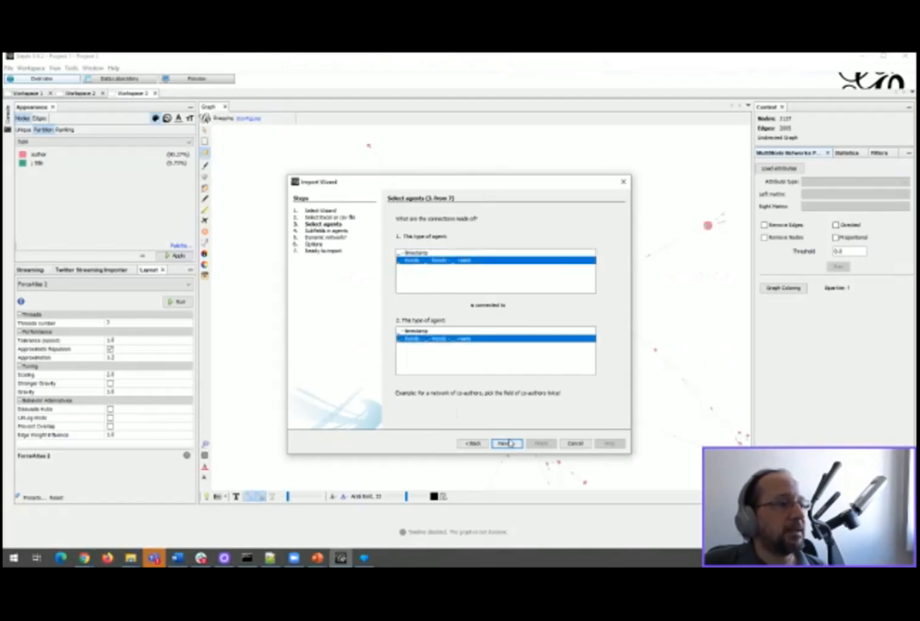
{"action": "left_click", "coordinate": [506, 442]}
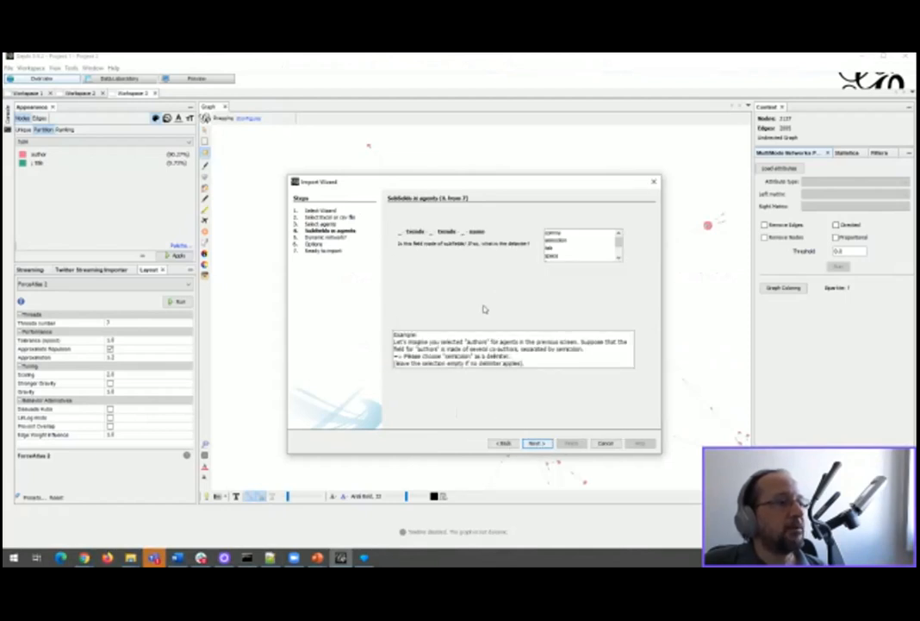
- Try comma as the trend names' subfield delimiter with the timestamp as the dynamic network field, and cancel the import
{"action": "left_click", "coordinate": [556, 233]}
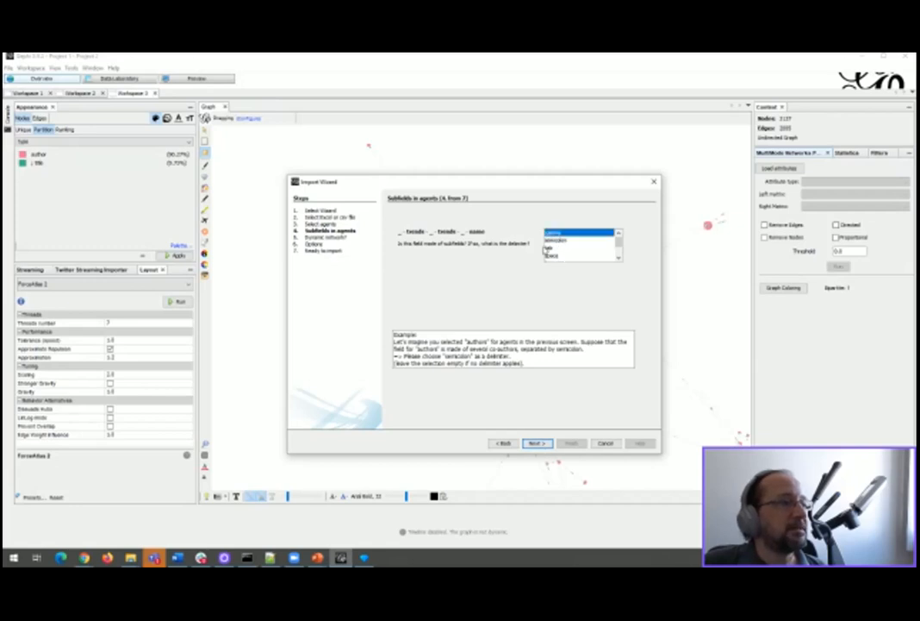
{"action": "left_click", "coordinate": [536, 444]}
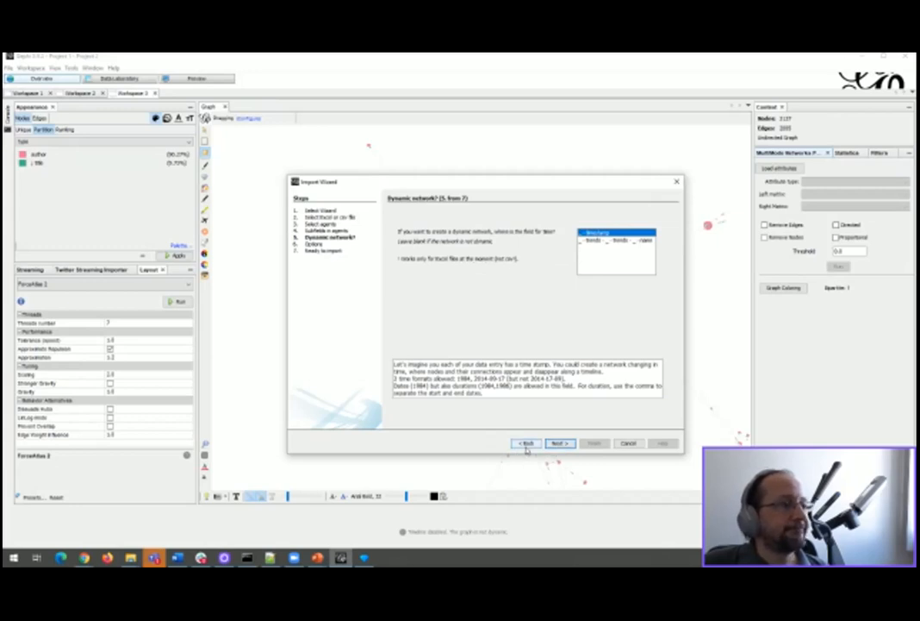
{"action": "left_click", "coordinate": [633, 442]}
- Switch to the OpenRefine project in Chrome, export it as Excel (.xls) and open the downloaded Twitter_Trends_Brazil.xls
{"action": "left_click", "coordinate": [363, 558]}
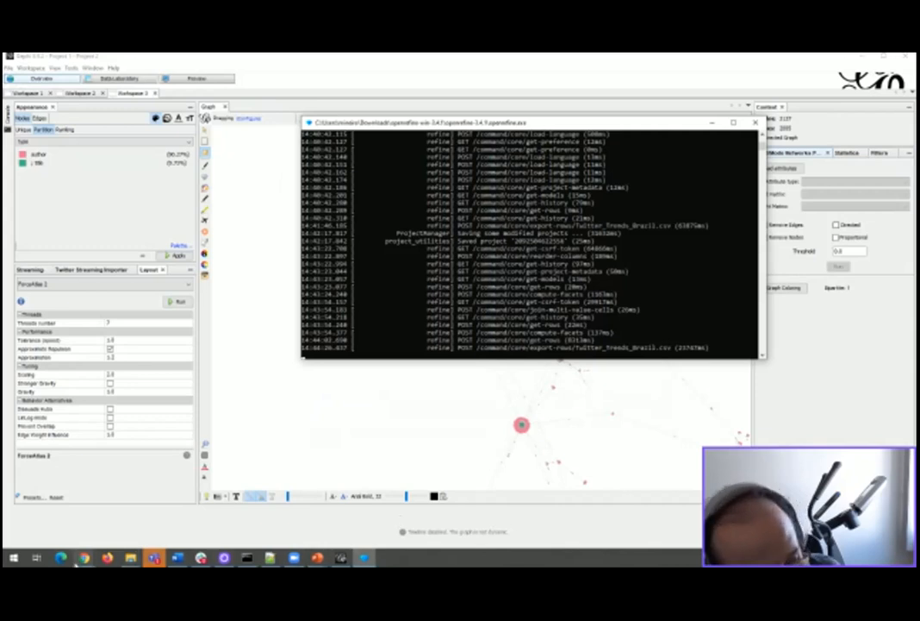
{"action": "mouse_move", "coordinate": [84, 558]}
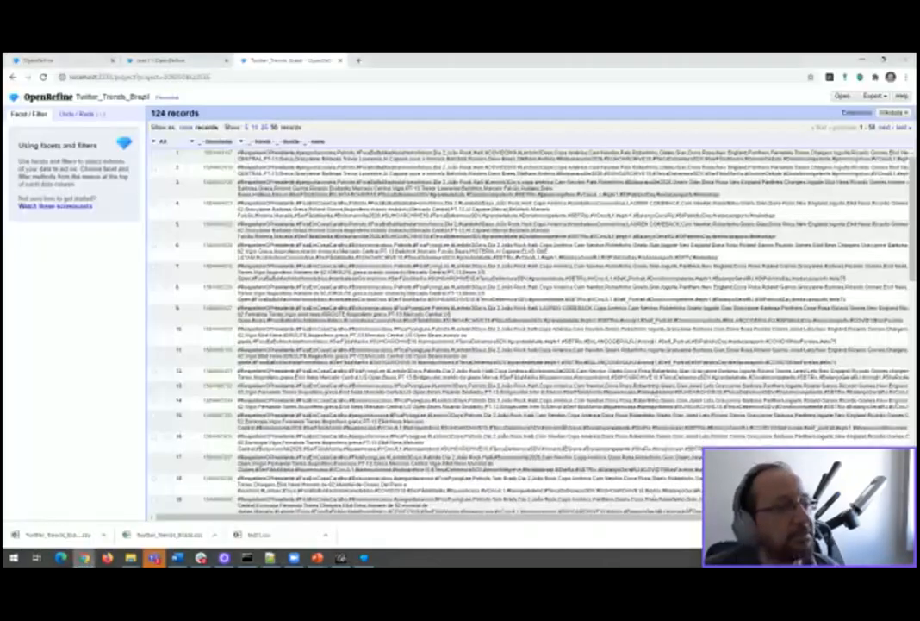
{"action": "left_click", "coordinate": [659, 517]}
{"action": "left_click", "coordinate": [873, 96]}
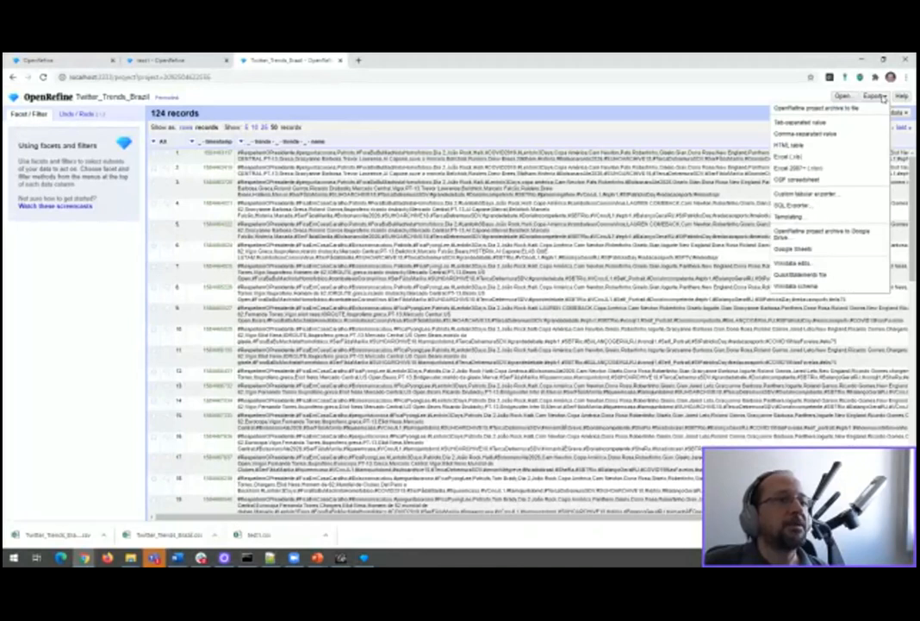
{"action": "left_click", "coordinate": [804, 159]}
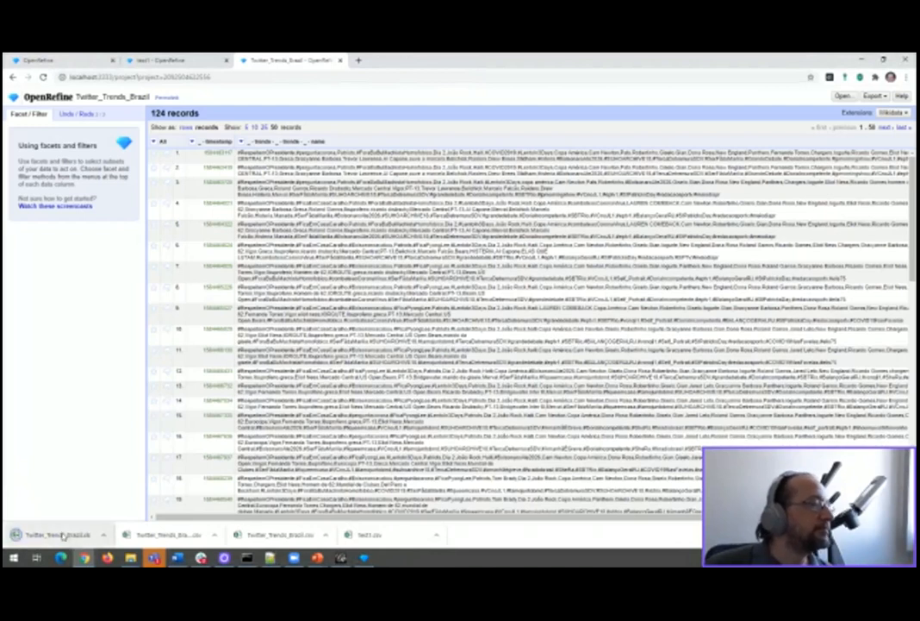
{"action": "left_click", "coordinate": [62, 535]}
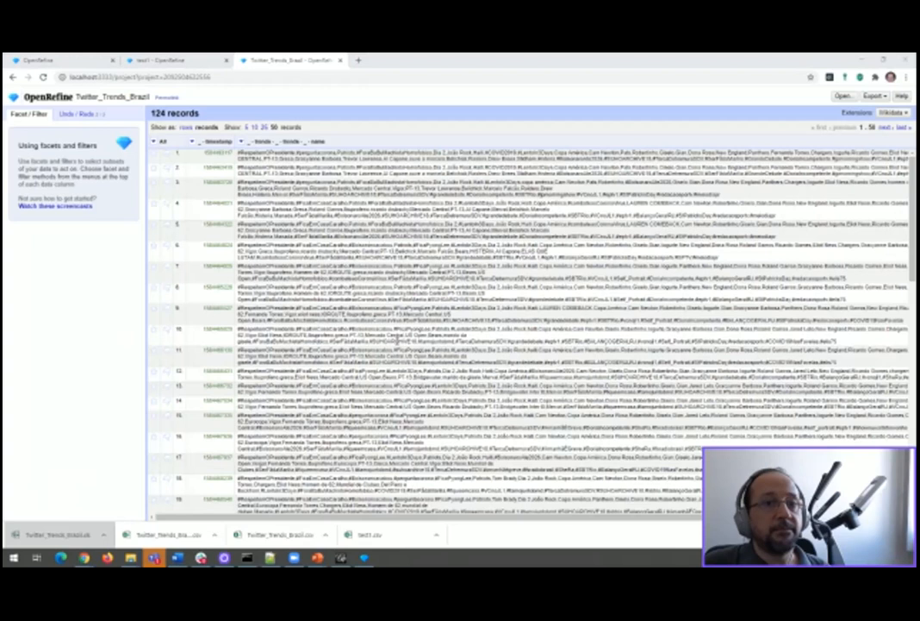
- Return to Gephi and restart the Data importer (co-occurrences) wizard, advancing to its Excel or CSV file selection
{"action": "left_click", "coordinate": [341, 557]}
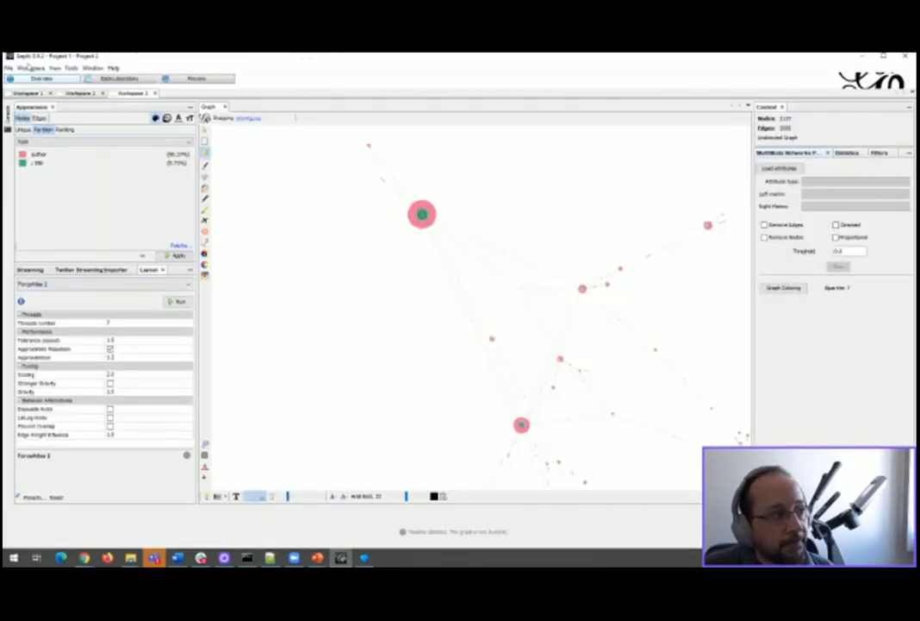
{"action": "left_click", "coordinate": [8, 67]}
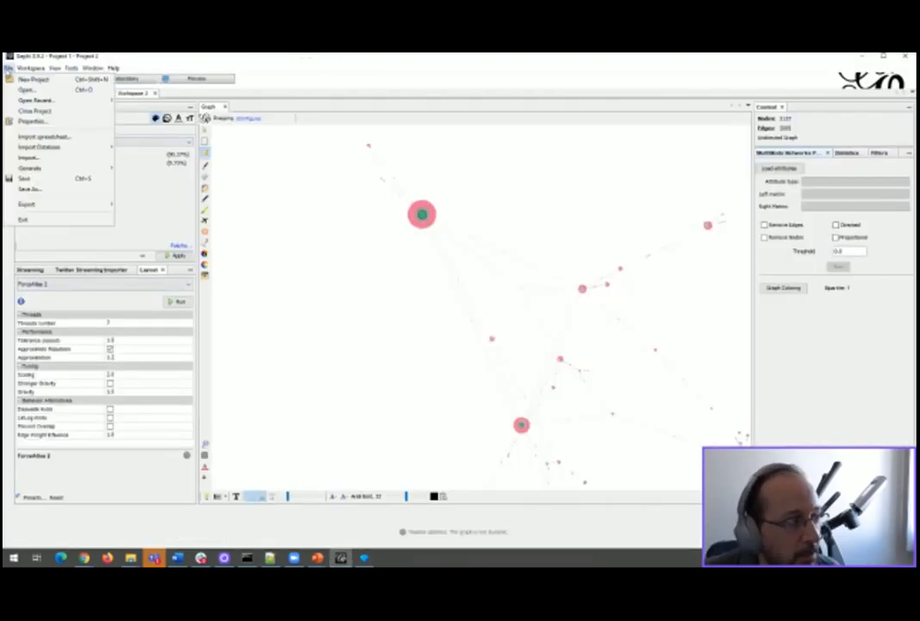
{"action": "left_click", "coordinate": [56, 161]}
{"action": "left_click", "coordinate": [444, 235]}
{"action": "left_click", "coordinate": [504, 412]}
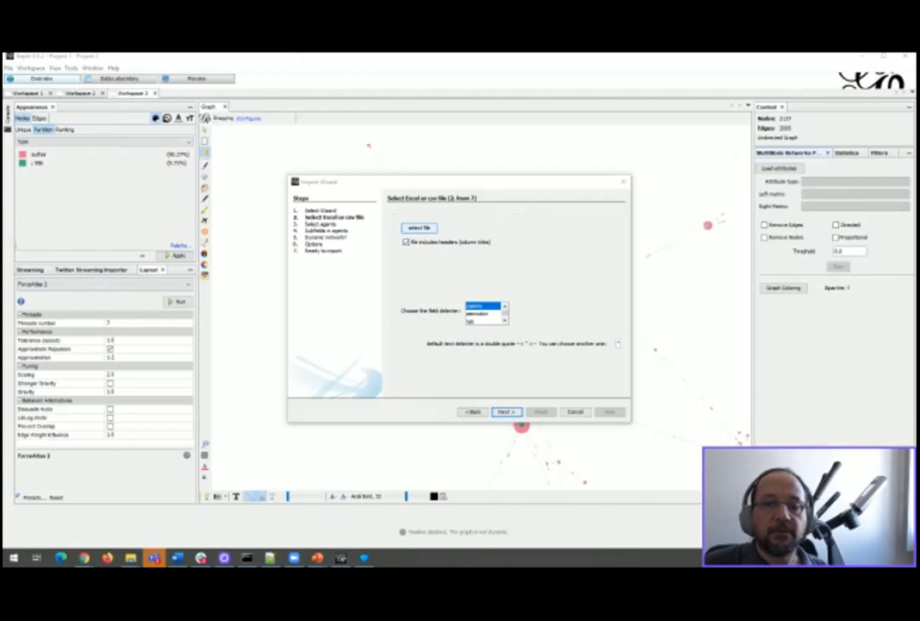
- Try to load Twitter_Trends_Brazil.xls from the Downloads folder into the co-occurrence import, and return to the wizard's file selection
{"action": "key", "text": "alt+Tab"}
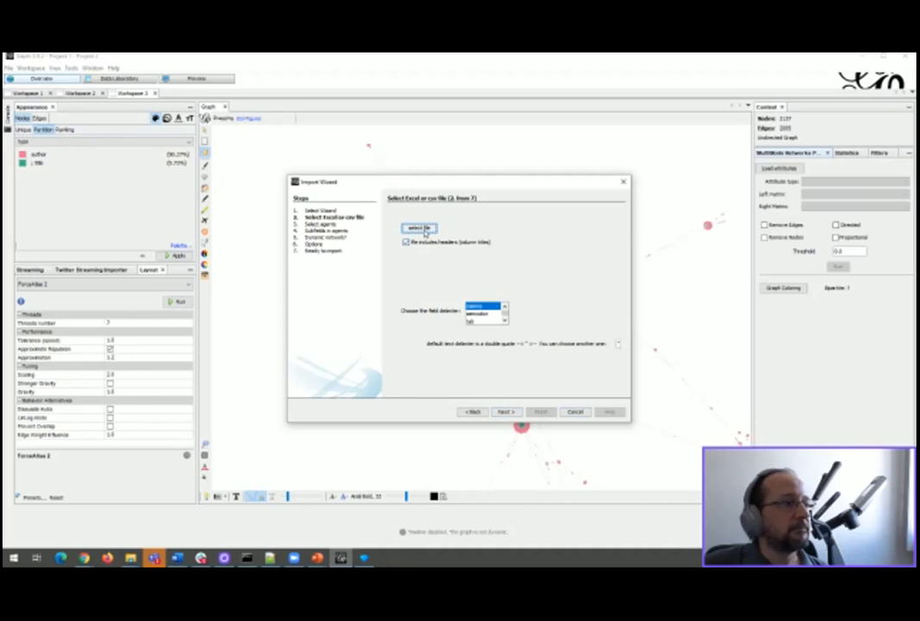
{"action": "left_click", "coordinate": [423, 228]}
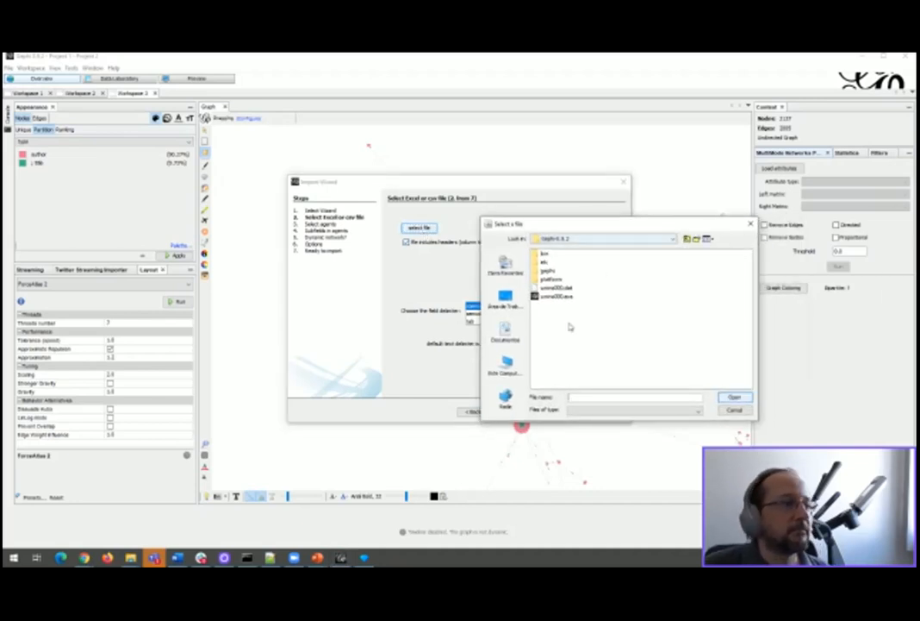
{"action": "left_click", "coordinate": [510, 367]}
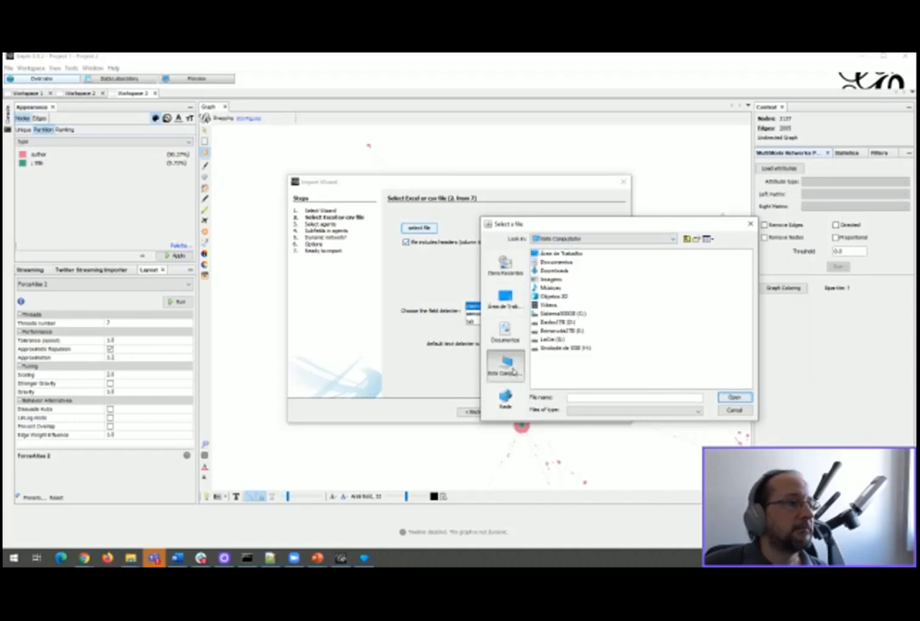
{"action": "double_click", "coordinate": [554, 270]}
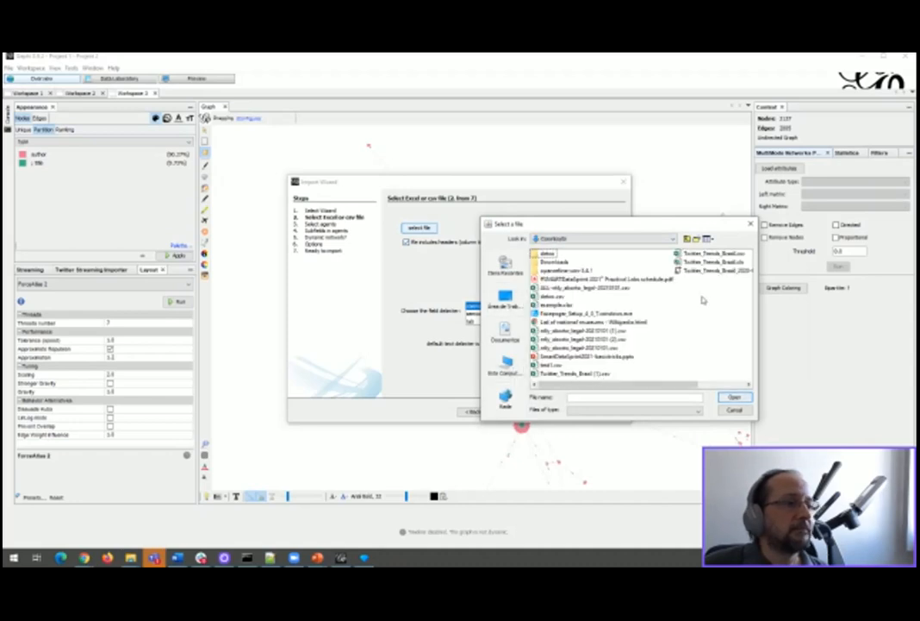
{"action": "scroll", "coordinate": [677, 280], "scroll_direction": "right", "scroll_amount": 2}
{"action": "left_click", "coordinate": [650, 261]}
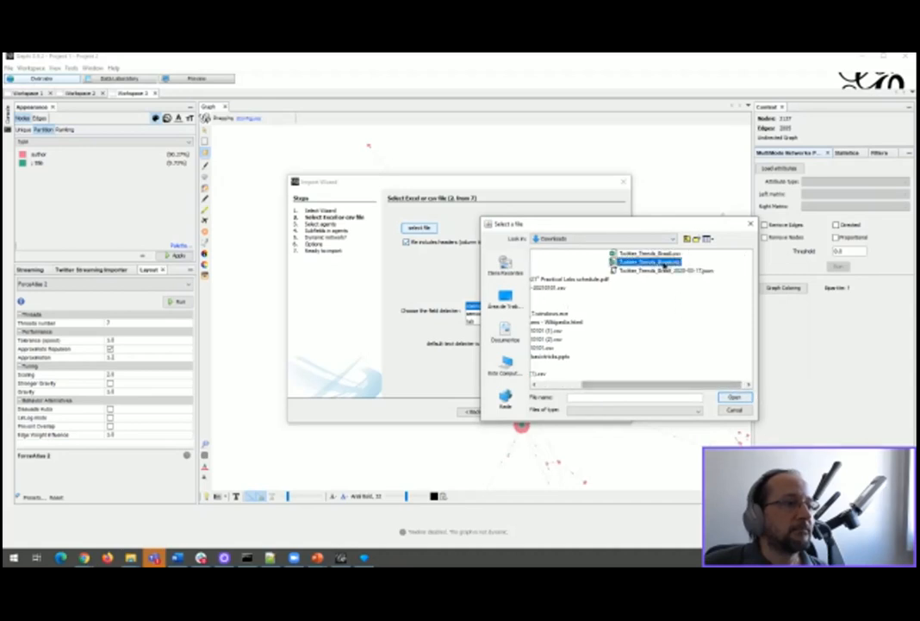
{"action": "left_click", "coordinate": [734, 397]}
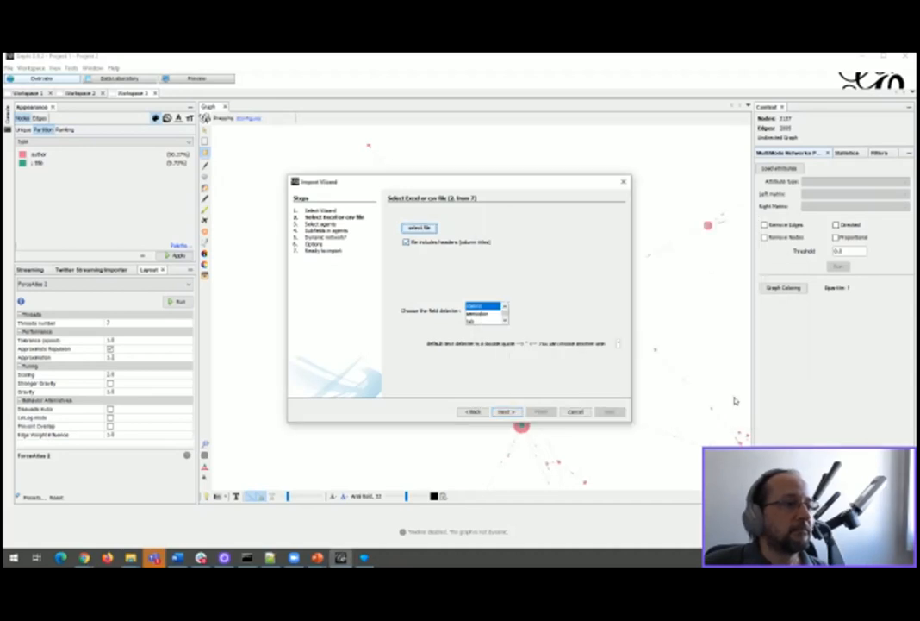
{"action": "left_click", "coordinate": [506, 413]}
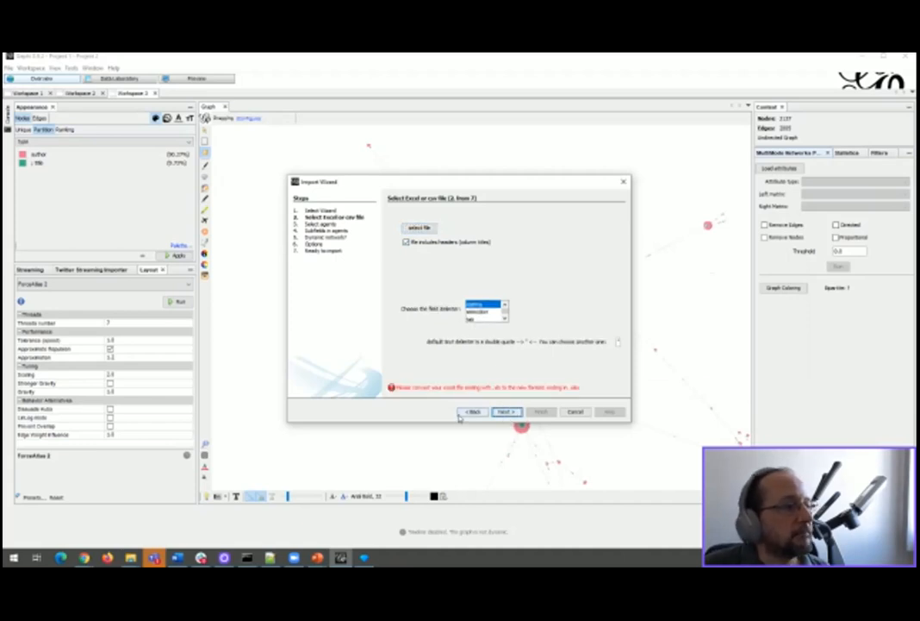
{"action": "left_click", "coordinate": [472, 413]}
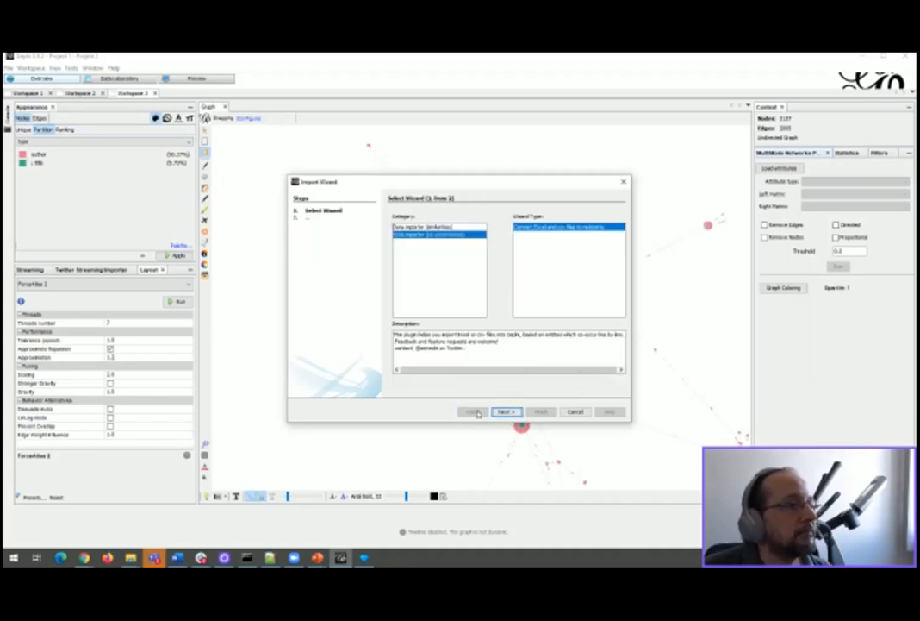
{"action": "left_click", "coordinate": [505, 412]}
{"action": "left_click", "coordinate": [421, 229]}
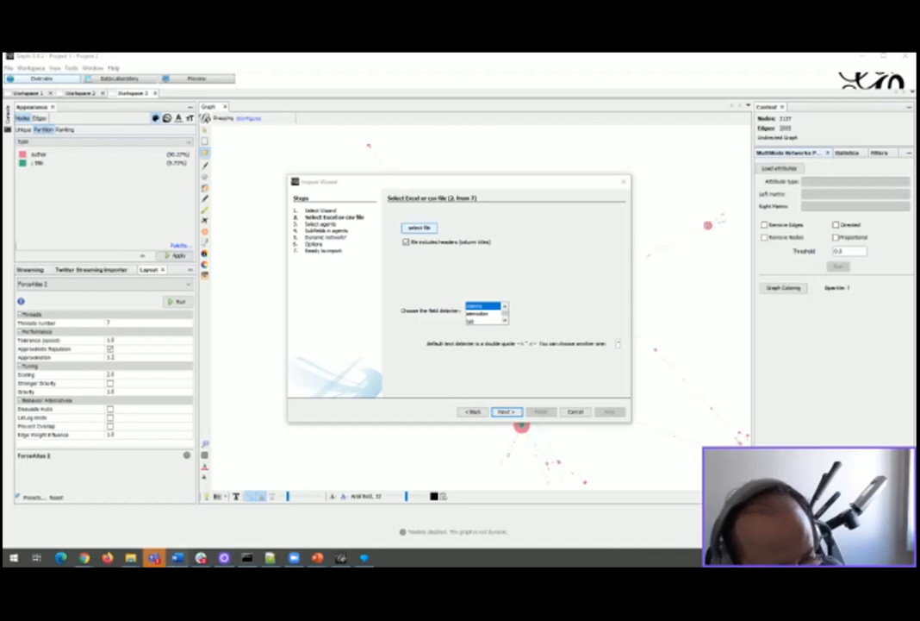
- Switch to File Explorer's Downloads folder, inspect Twitter_Trends_Brazil.xls in Notepad++, and close that file
{"action": "left_click", "coordinate": [131, 558]}
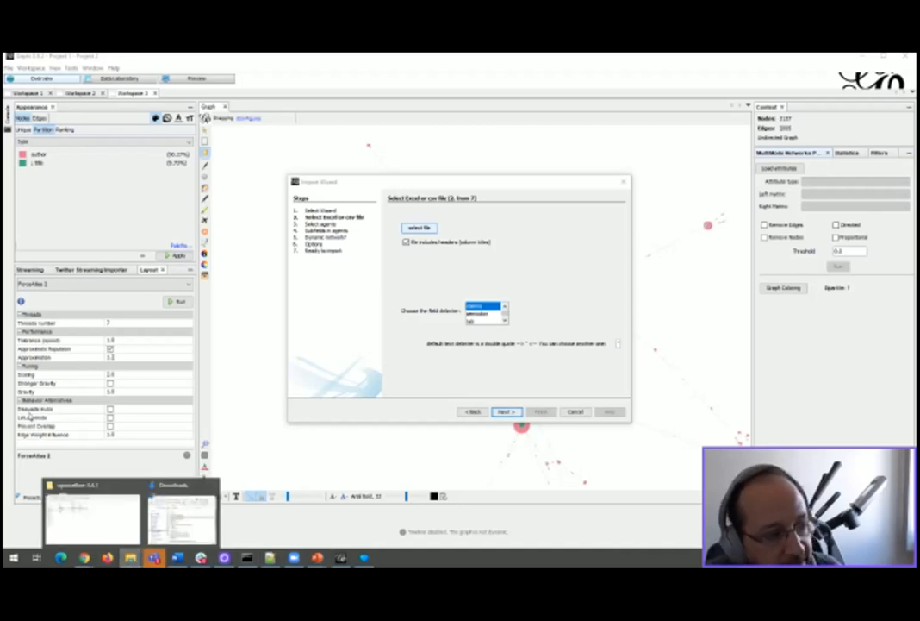
{"action": "left_click", "coordinate": [92, 515]}
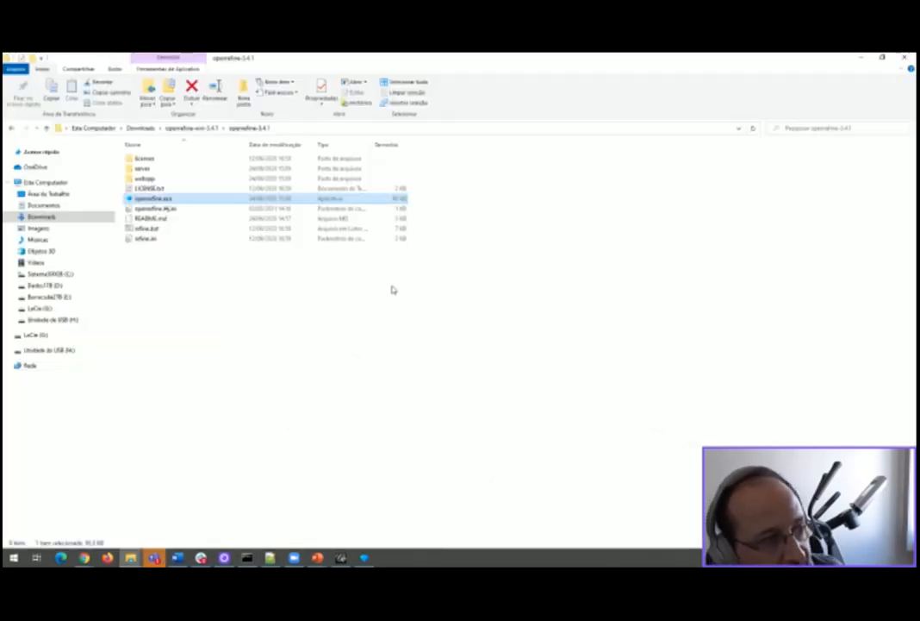
{"action": "left_click", "coordinate": [36, 216]}
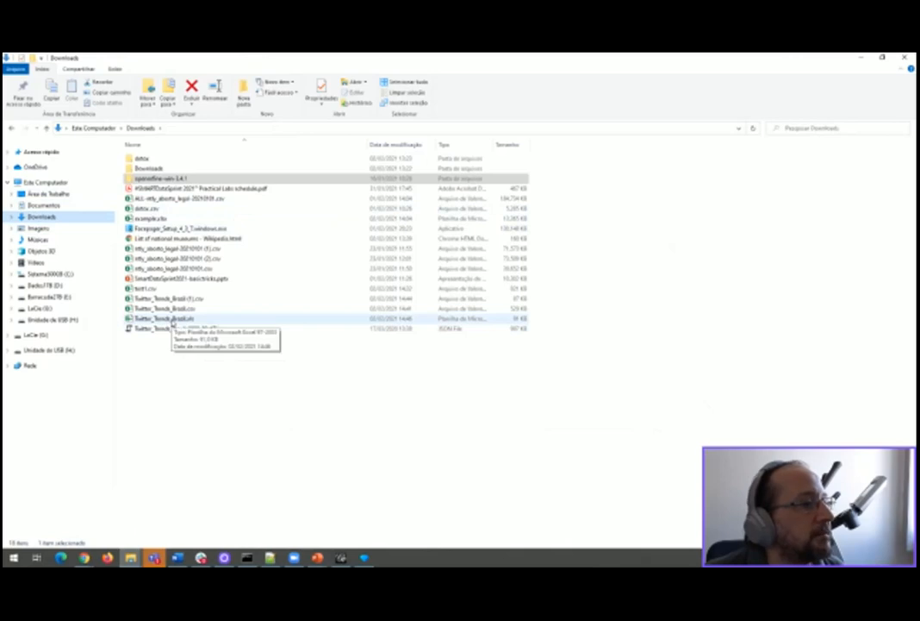
{"action": "left_click", "coordinate": [173, 321]}
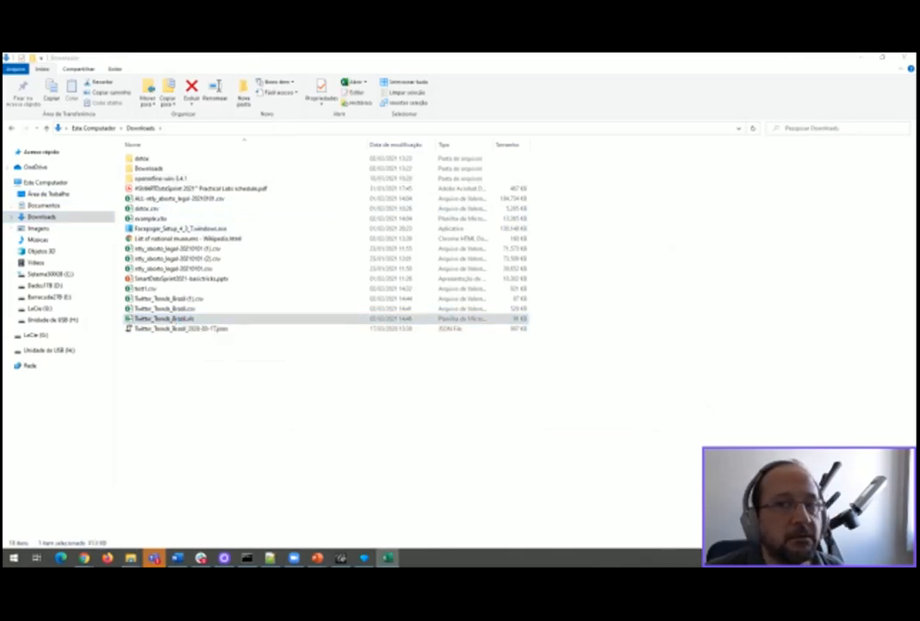
{"action": "right_click", "coordinate": [319, 324]}
{"action": "left_click", "coordinate": [386, 339]}
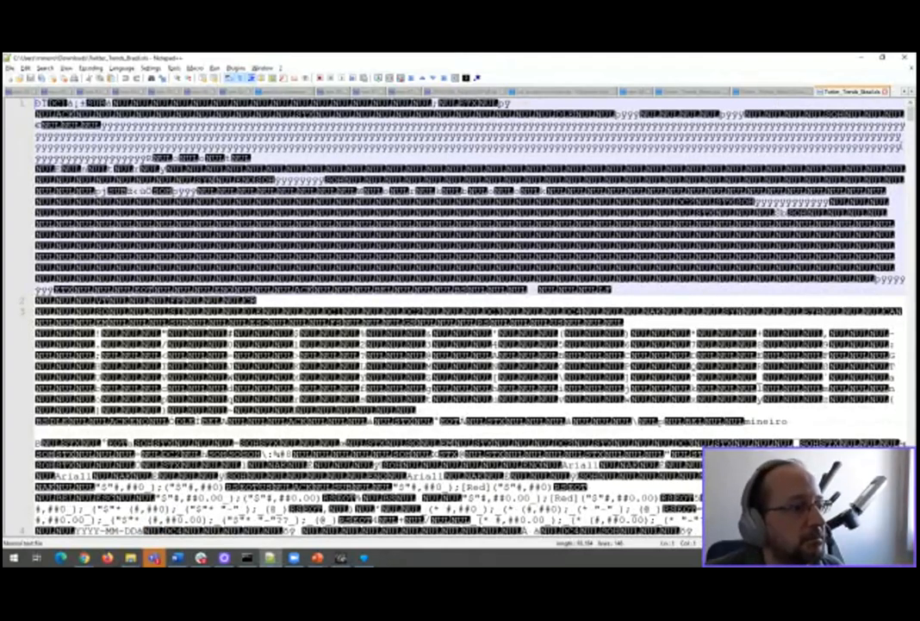
{"action": "left_click", "coordinate": [886, 93]}
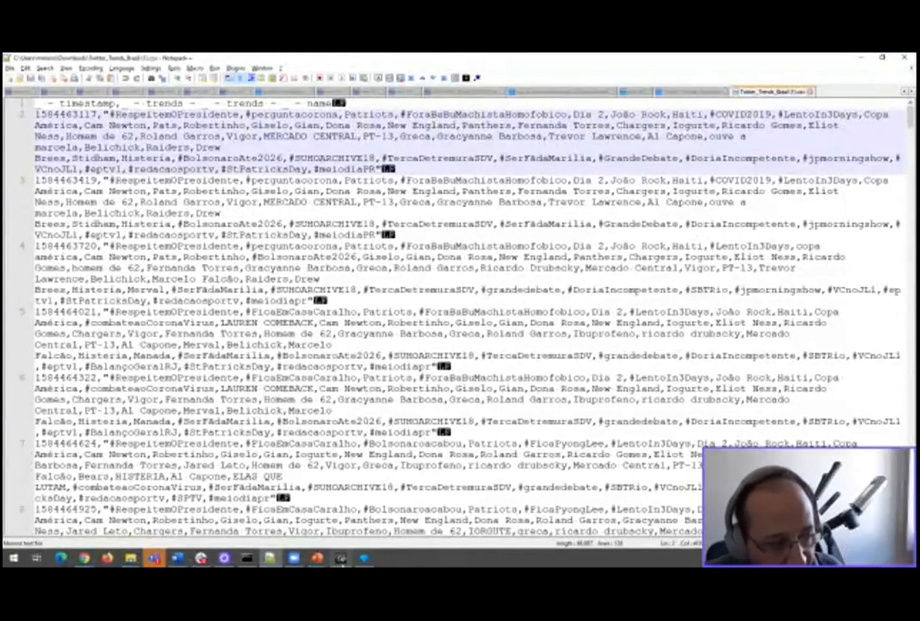
- Return to Gephi and cancel the co-occurrence import wizard
{"action": "left_click", "coordinate": [341, 557]}
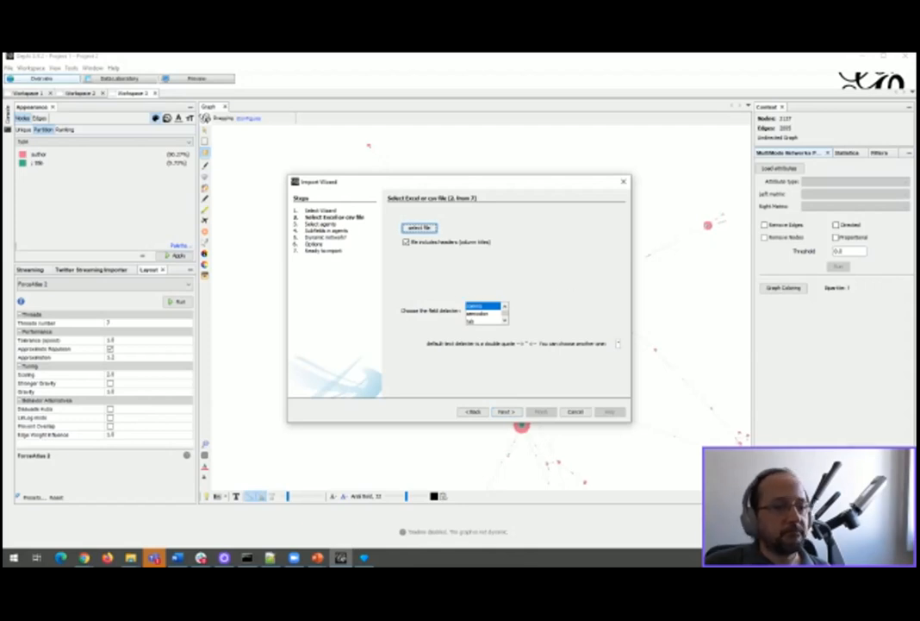
{"action": "left_click", "coordinate": [420, 229]}
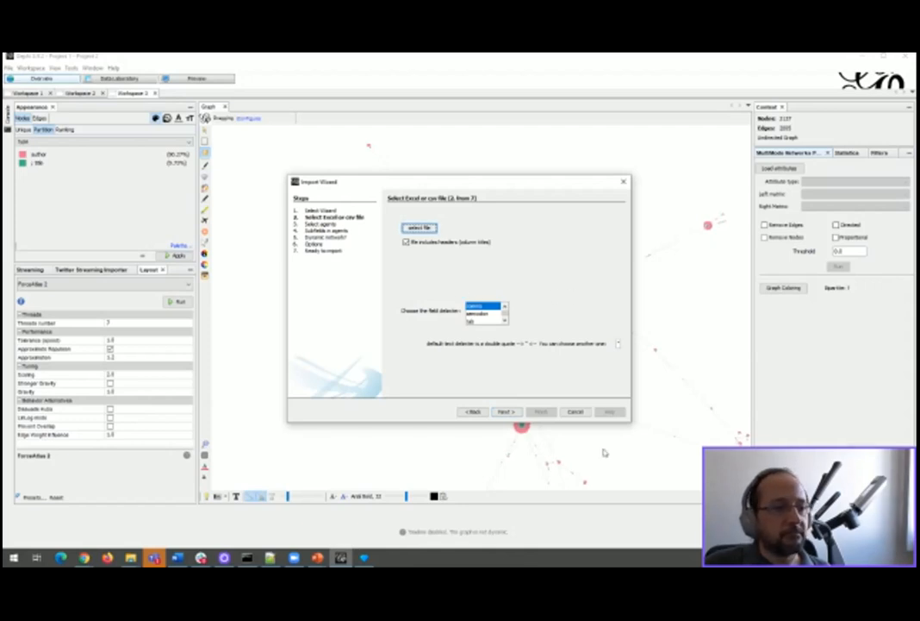
{"action": "left_click", "coordinate": [474, 412]}
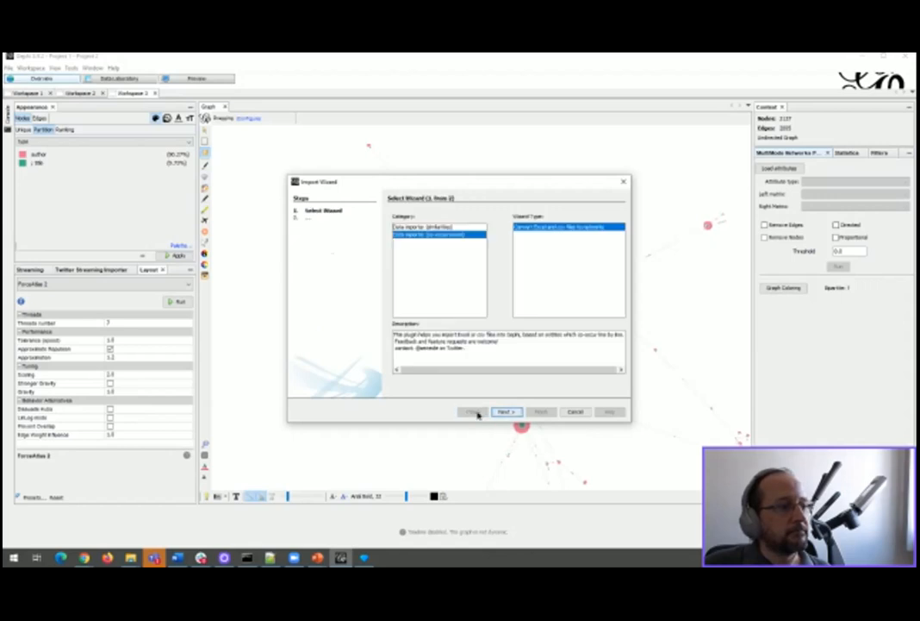
{"action": "left_click", "coordinate": [573, 411]}
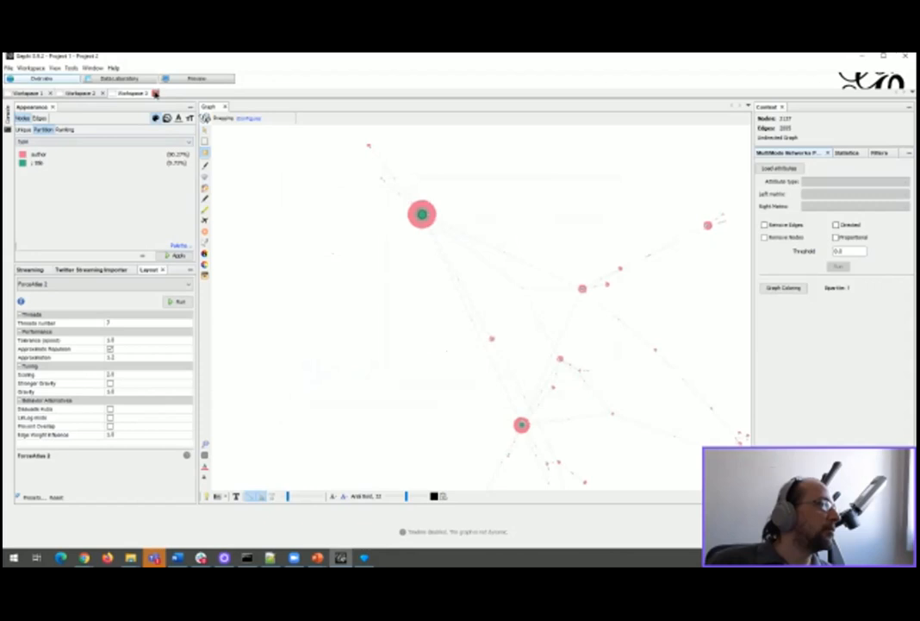
- Delete Workspace 3, Workspace 2 and Workspace 1 from the project, and close Gephi
{"action": "left_click", "coordinate": [155, 92]}
{"action": "left_click", "coordinate": [498, 328]}
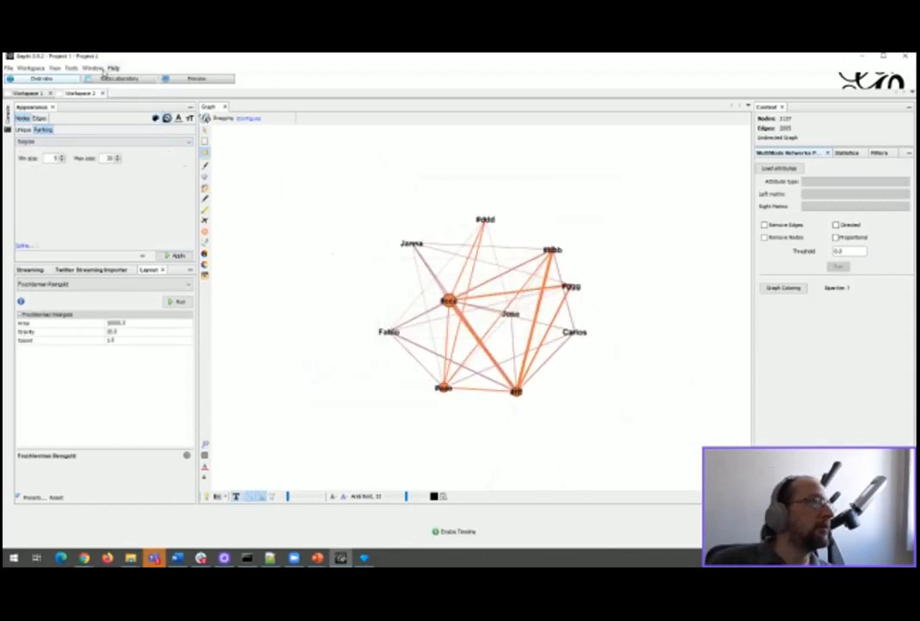
{"action": "left_click", "coordinate": [102, 92]}
{"action": "left_click", "coordinate": [497, 329]}
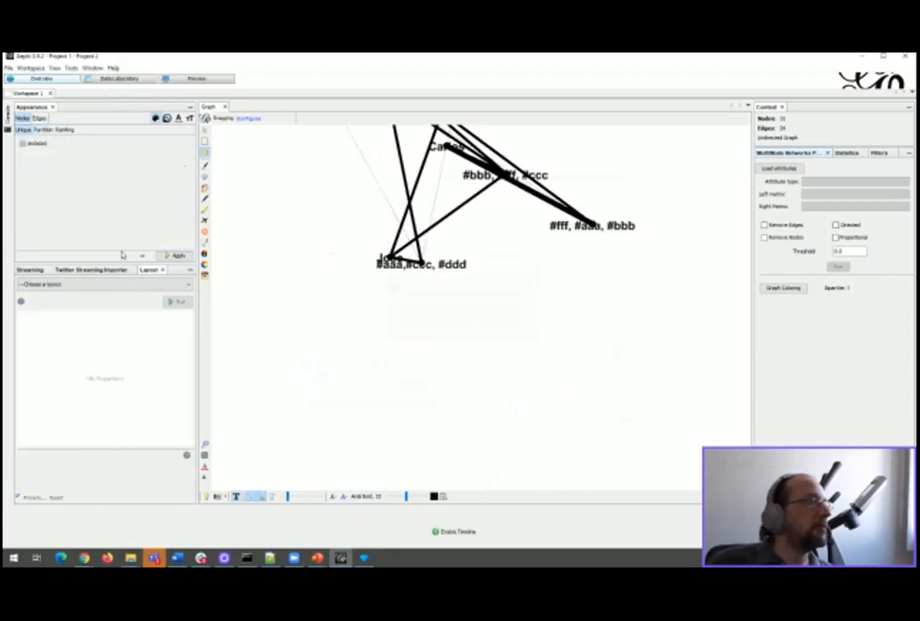
{"action": "left_click", "coordinate": [50, 92]}
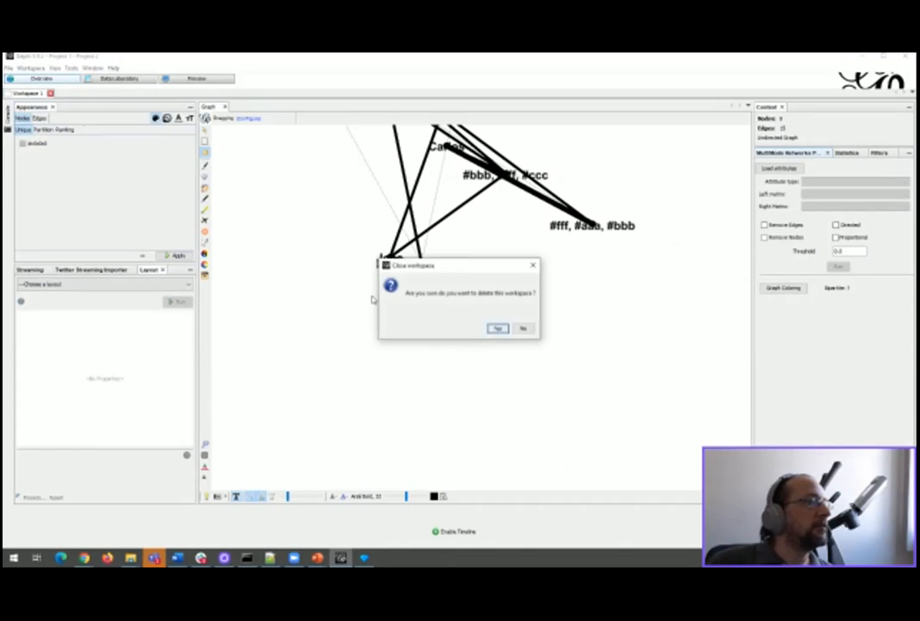
{"action": "left_click", "coordinate": [497, 328]}
{"action": "left_click", "coordinate": [8, 68]}
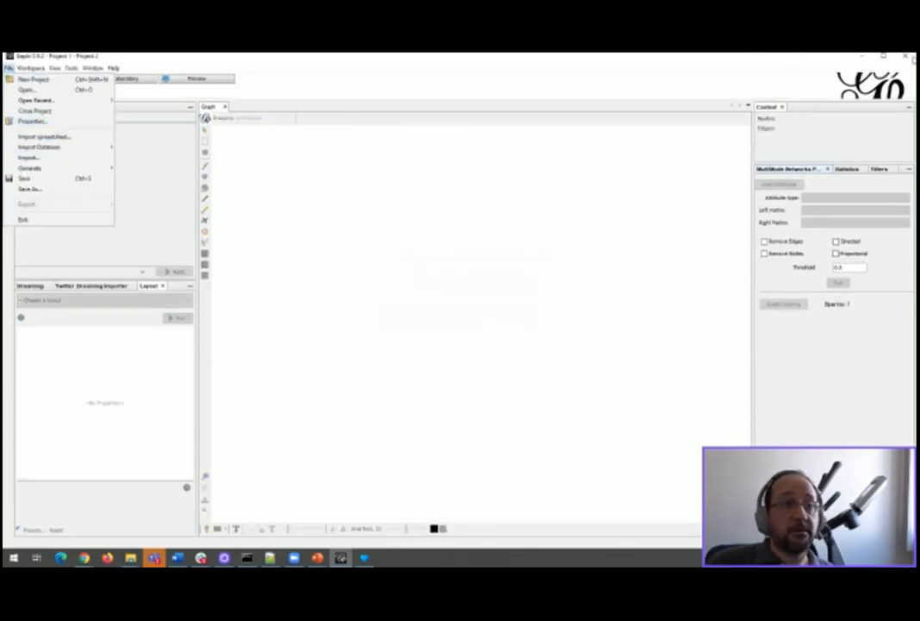
{"action": "left_click", "coordinate": [910, 57]}
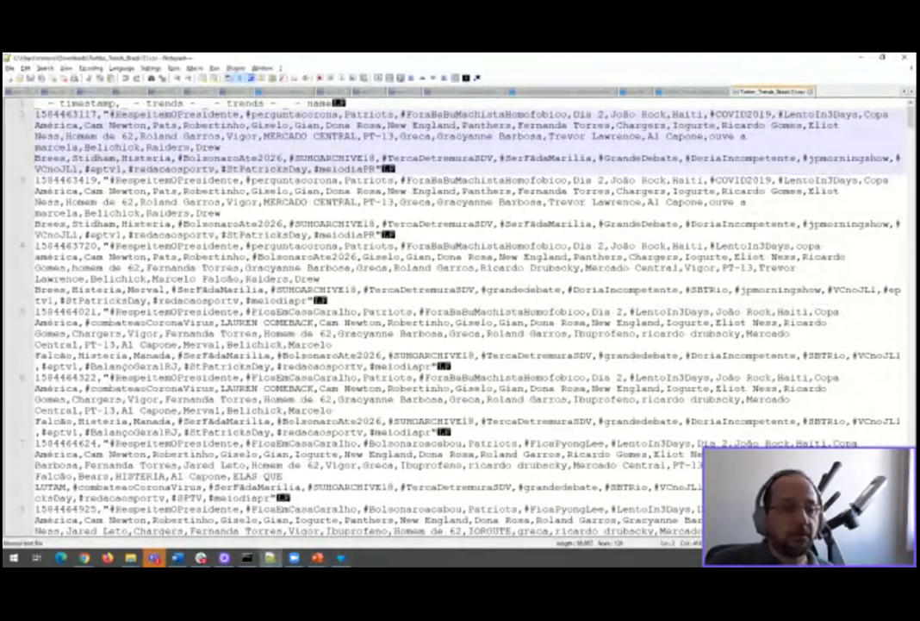
- Relaunch Gephi by running gephi64.exe from the bin folder of Gephi-0.9.2 in Program Files, and close File Explorer
{"action": "left_click", "coordinate": [131, 558]}
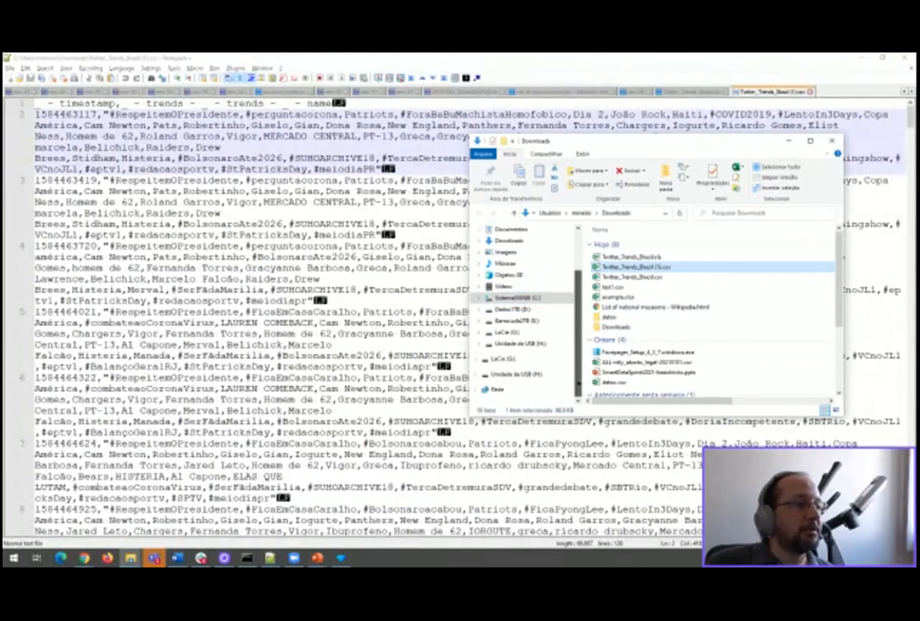
{"action": "scroll", "coordinate": [543, 333], "scroll_direction": "down", "scroll_amount": 2}
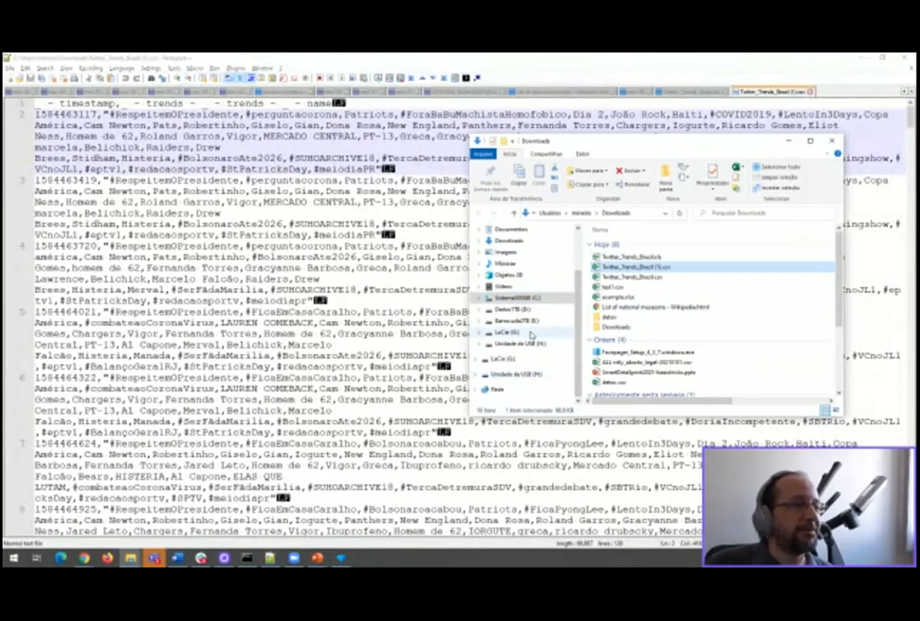
{"action": "scroll", "coordinate": [527, 322], "scroll_direction": "up", "scroll_amount": 2}
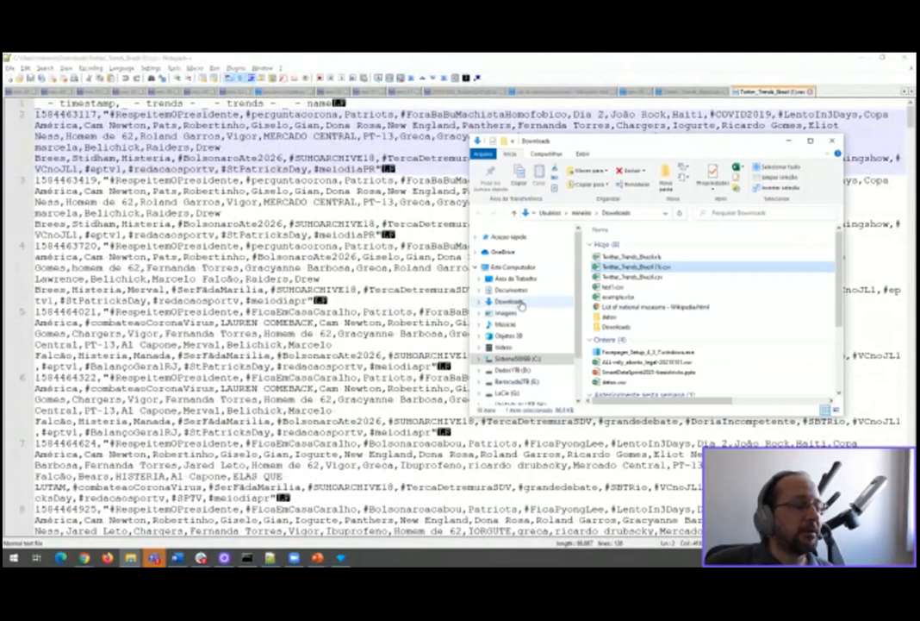
{"action": "scroll", "coordinate": [520, 304], "scroll_direction": "down", "scroll_amount": 2}
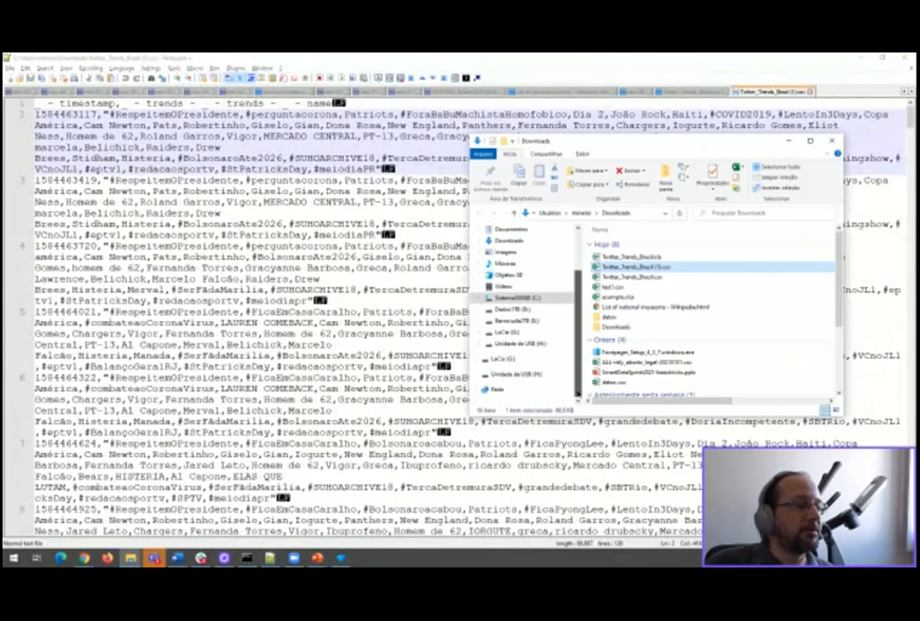
{"action": "left_click", "coordinate": [517, 298]}
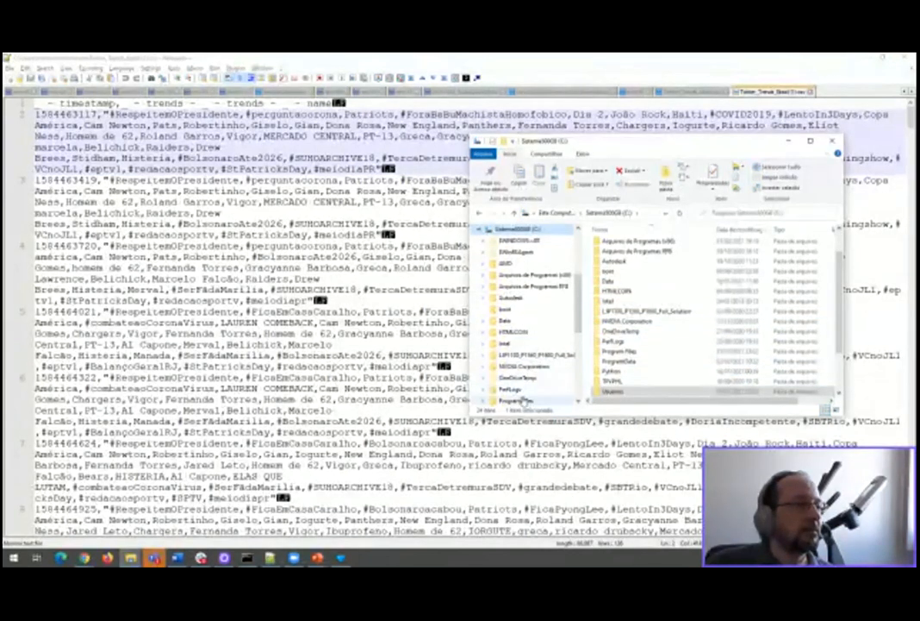
{"action": "left_click", "coordinate": [522, 399]}
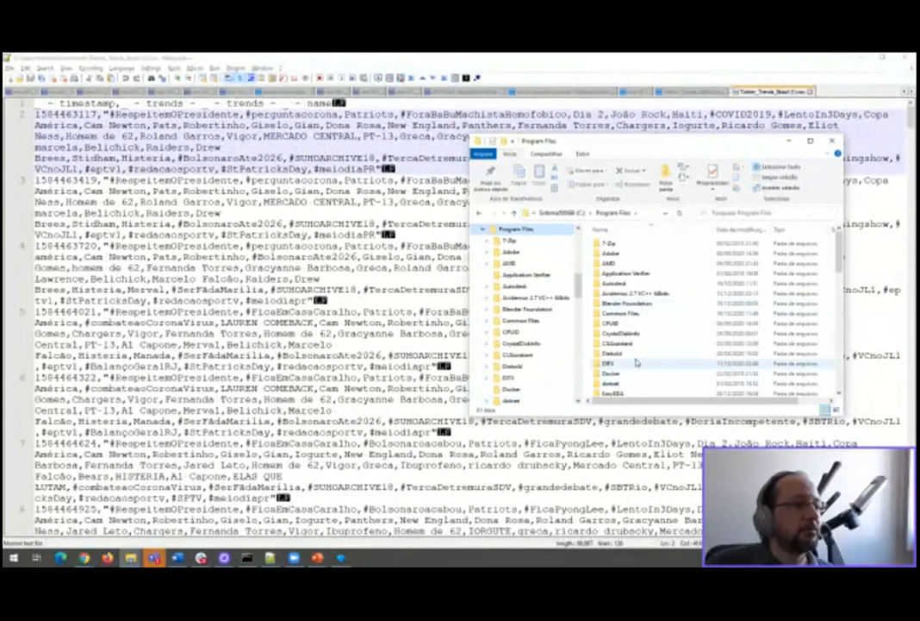
{"action": "scroll", "coordinate": [637, 363], "scroll_direction": "down", "scroll_amount": 5}
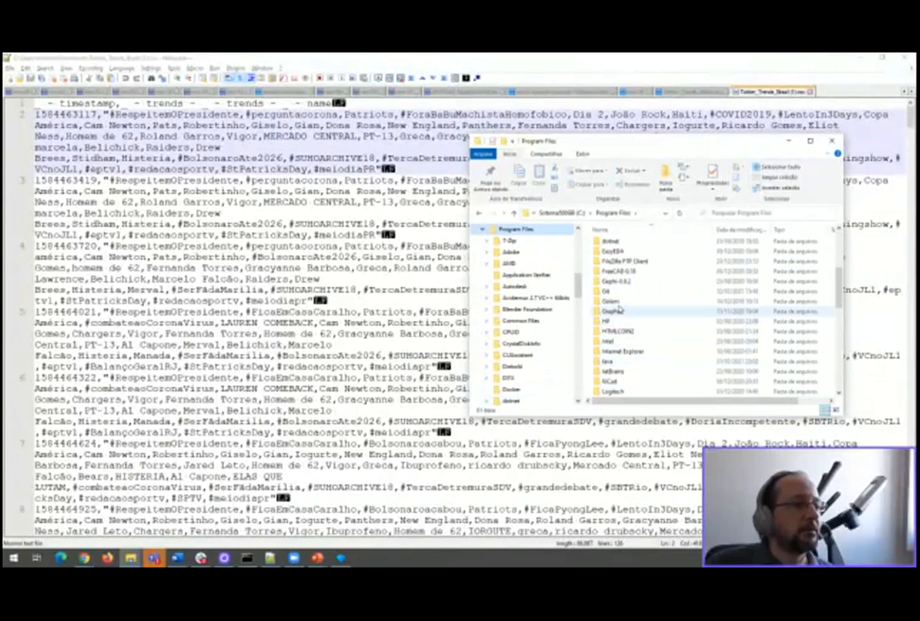
{"action": "double_click", "coordinate": [619, 306]}
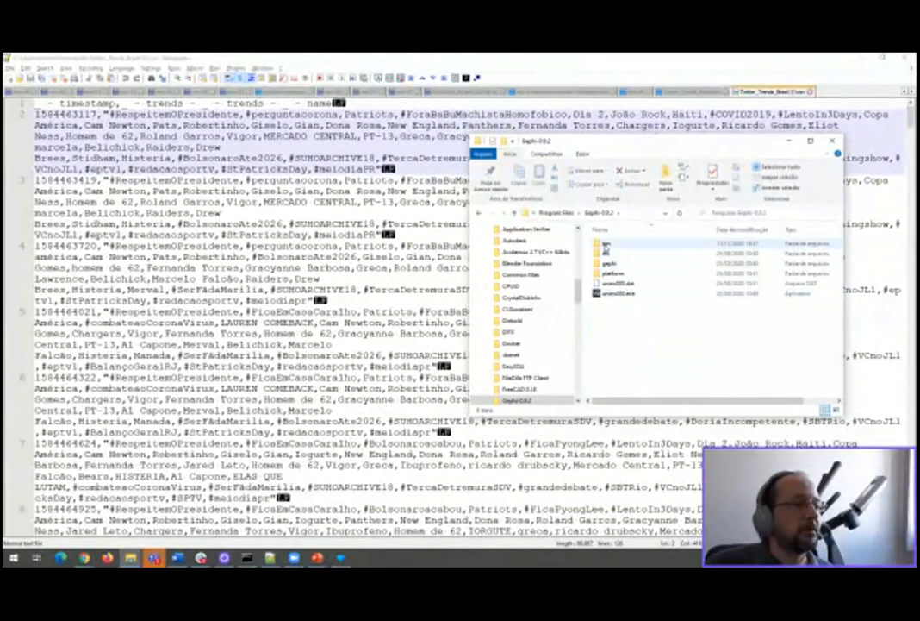
{"action": "double_click", "coordinate": [606, 245]}
{"action": "double_click", "coordinate": [617, 263]}
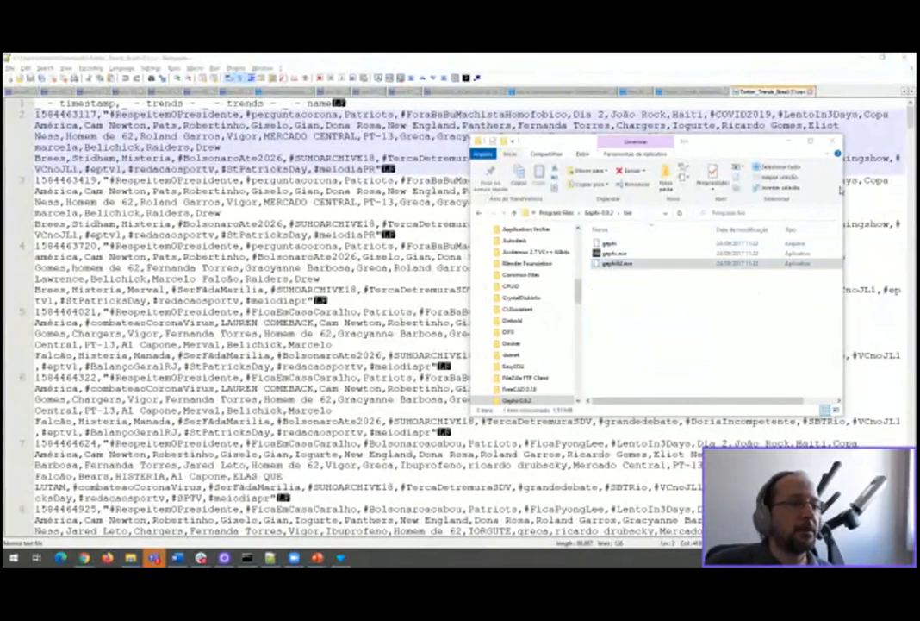
{"action": "left_click", "coordinate": [833, 141]}
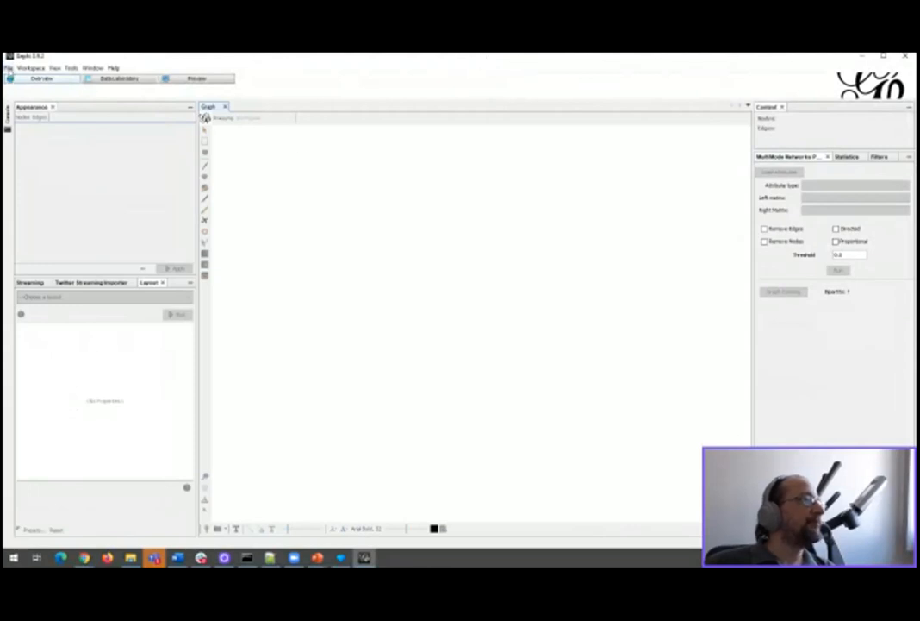
- Start an import with the co-occurrence data importer and proceed to its source file selection
{"action": "left_click", "coordinate": [8, 67]}
{"action": "left_click", "coordinate": [36, 153]}
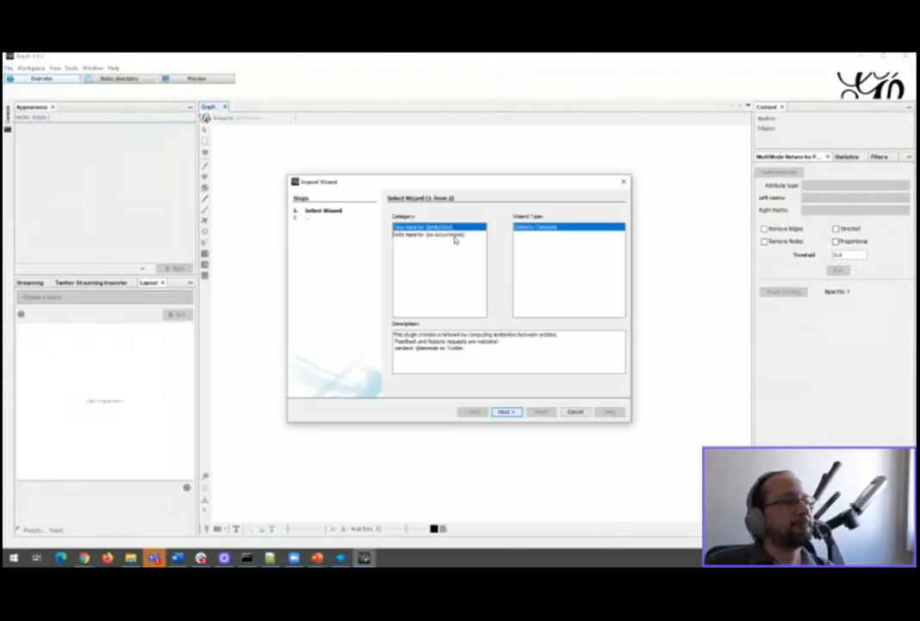
{"action": "left_click", "coordinate": [455, 235]}
{"action": "left_click", "coordinate": [506, 412]}
- Try to load Twitter_Trends_Brazil.xls from the Downloads folder as the import's source file
{"action": "left_click", "coordinate": [416, 230]}
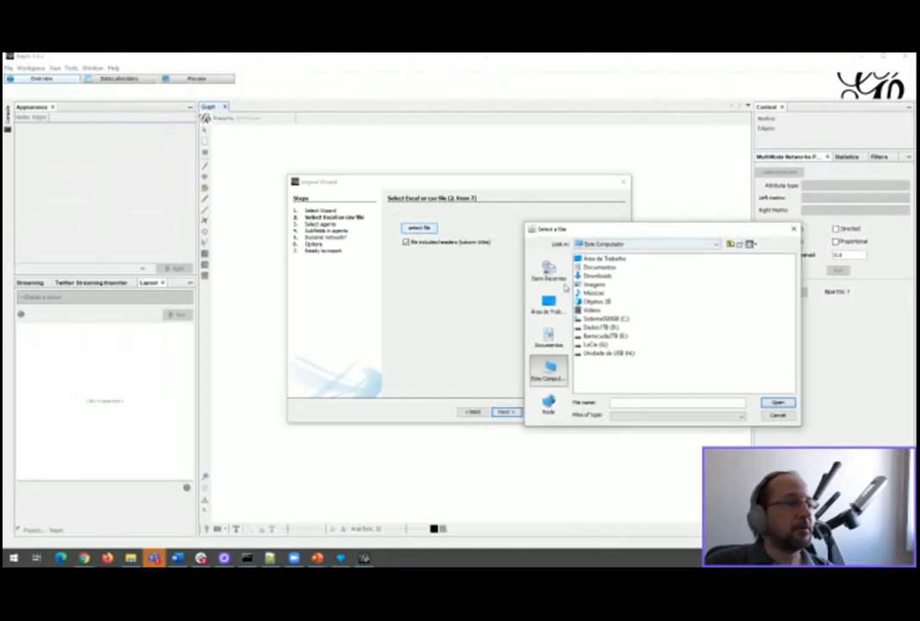
{"action": "left_click", "coordinate": [597, 276]}
{"action": "double_click", "coordinate": [598, 276]}
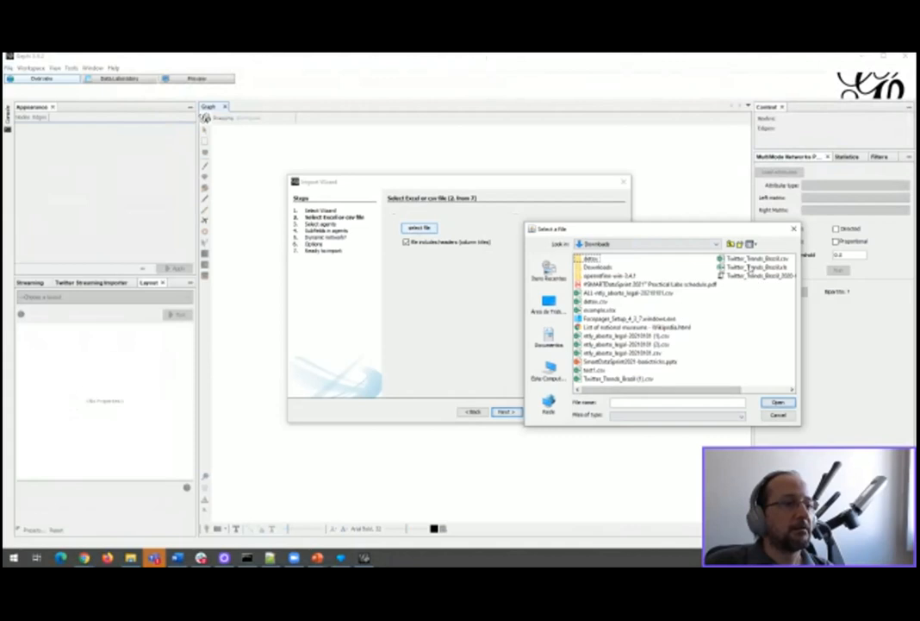
{"action": "left_click", "coordinate": [754, 268]}
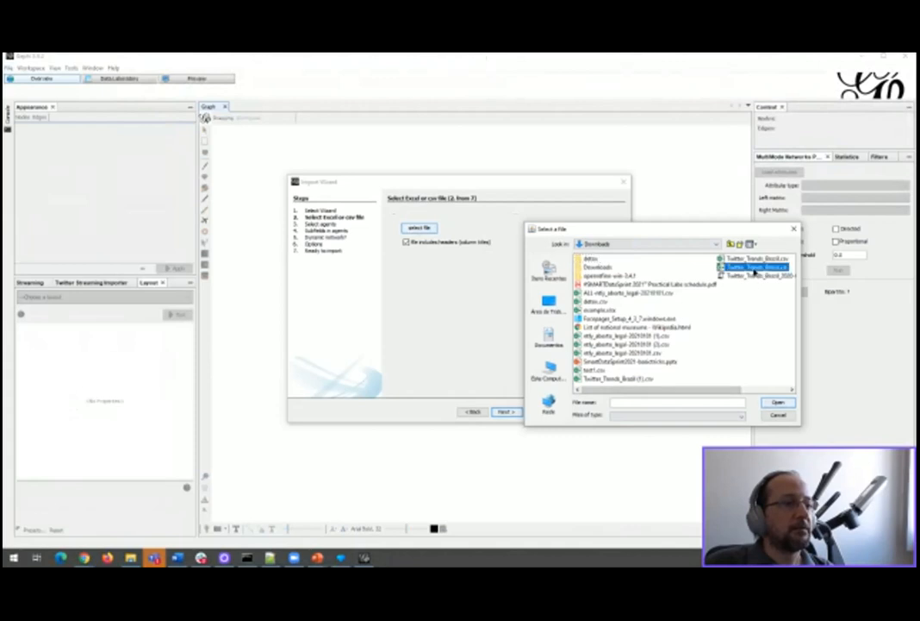
{"action": "left_click", "coordinate": [773, 404]}
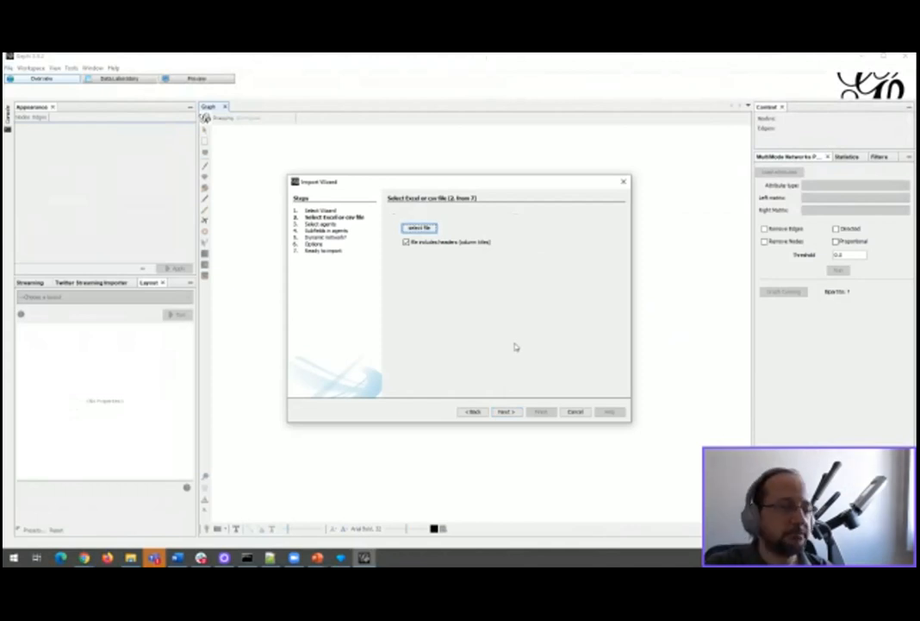
{"action": "left_click", "coordinate": [508, 412]}
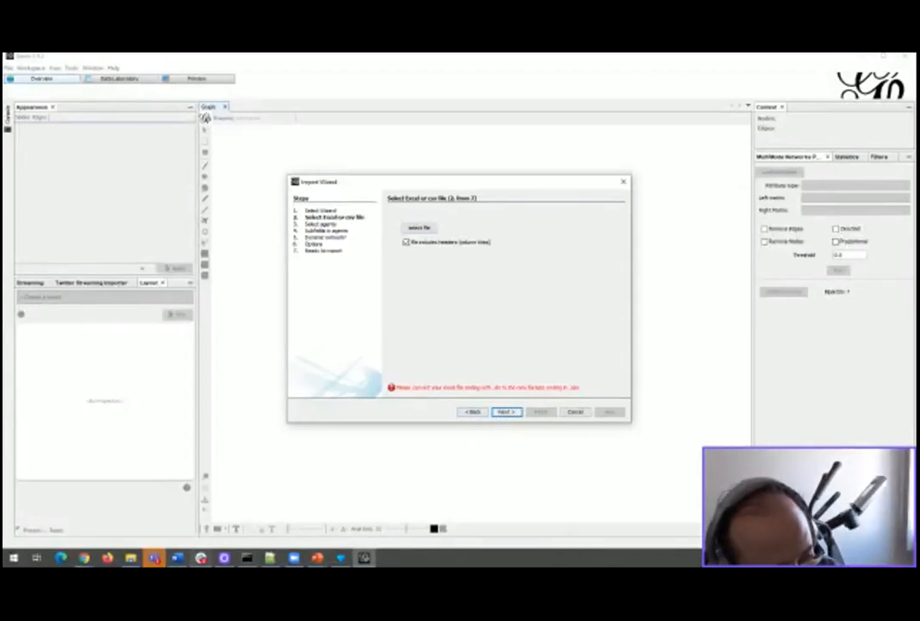
- Switch to File Explorer's Downloads folder, open Twitter_Trends_Brazil (1).csv in Notepad++, and select all of its text
{"action": "left_click", "coordinate": [130, 557]}
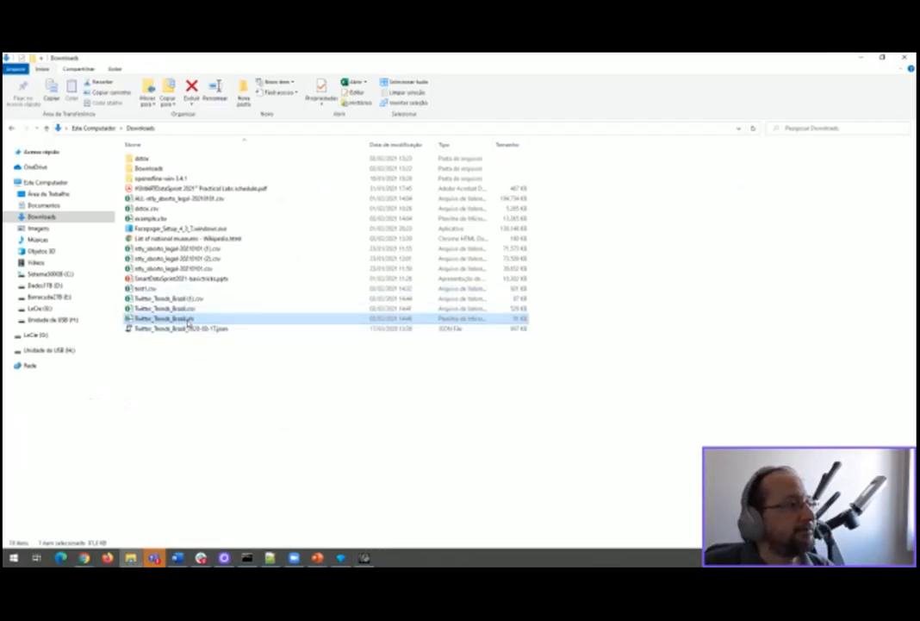
{"action": "right_click", "coordinate": [155, 318]}
{"action": "left_click", "coordinate": [167, 299]}
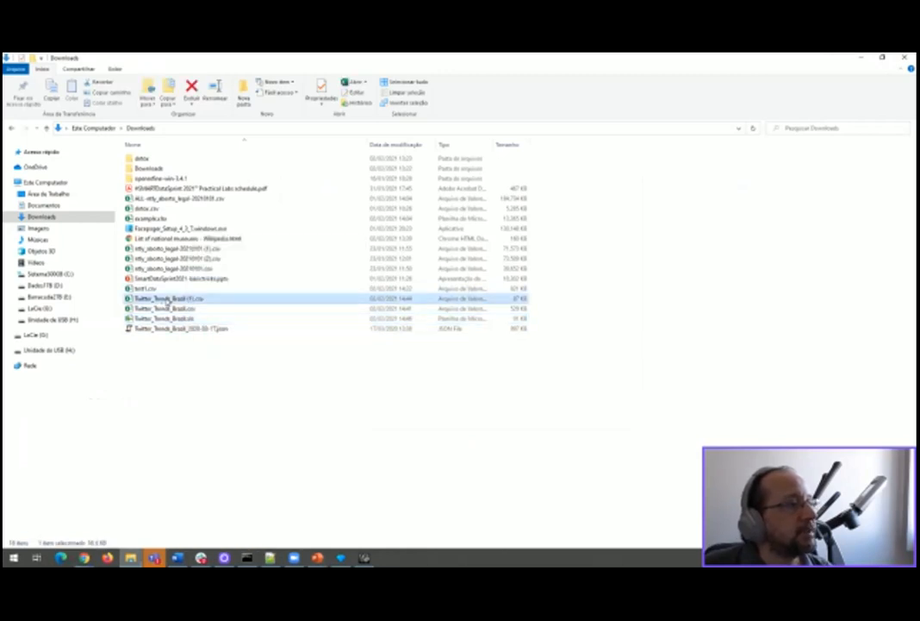
{"action": "right_click", "coordinate": [168, 299]}
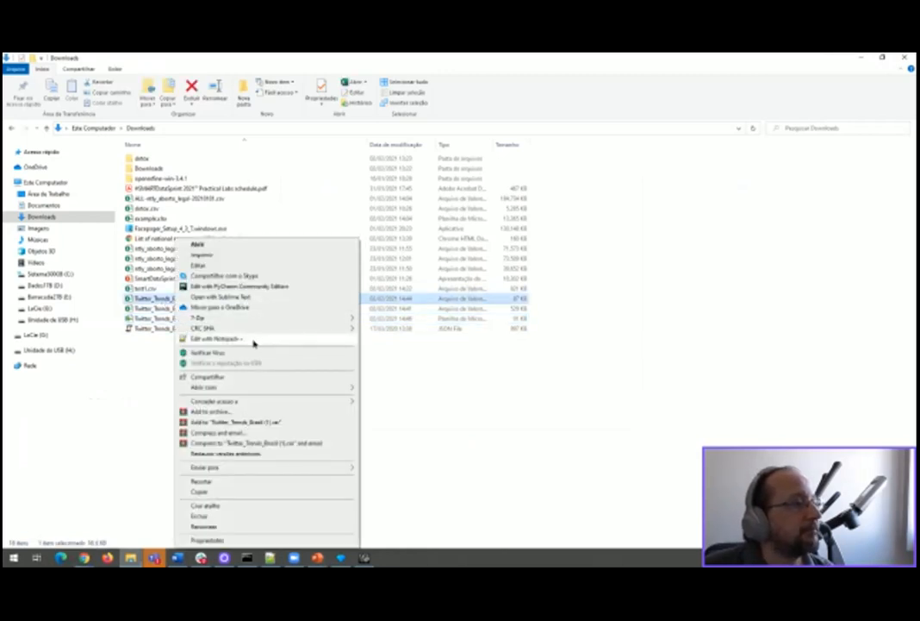
{"action": "left_click", "coordinate": [252, 339]}
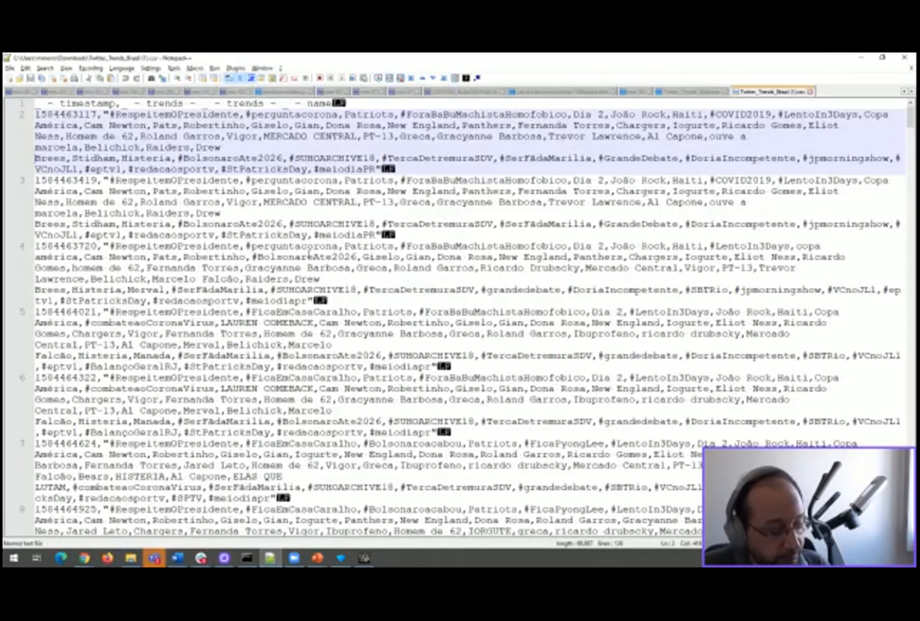
{"action": "key", "text": "ctrl+a"}
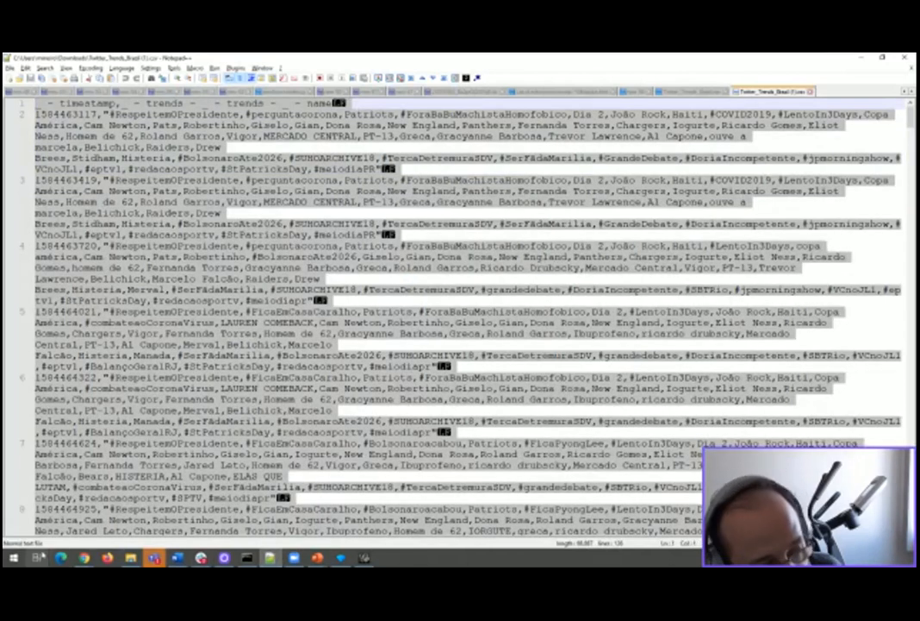
- Launch Excel from the list of installed Windows programs
{"action": "left_click", "coordinate": [14, 559]}
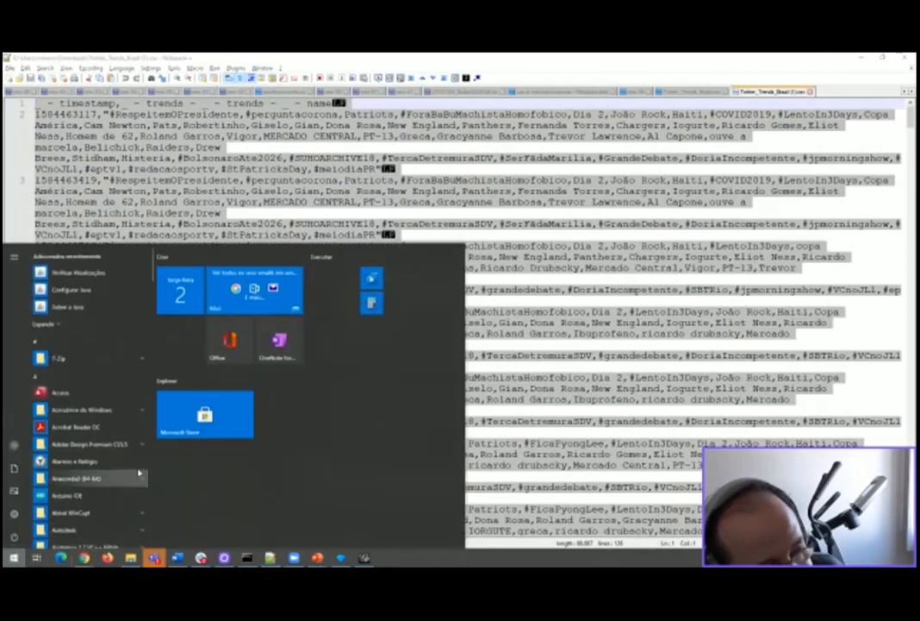
{"action": "scroll", "coordinate": [90, 349], "scroll_direction": "down", "scroll_amount": 5}
{"action": "scroll", "coordinate": [90, 349], "scroll_direction": "down", "scroll_amount": 5}
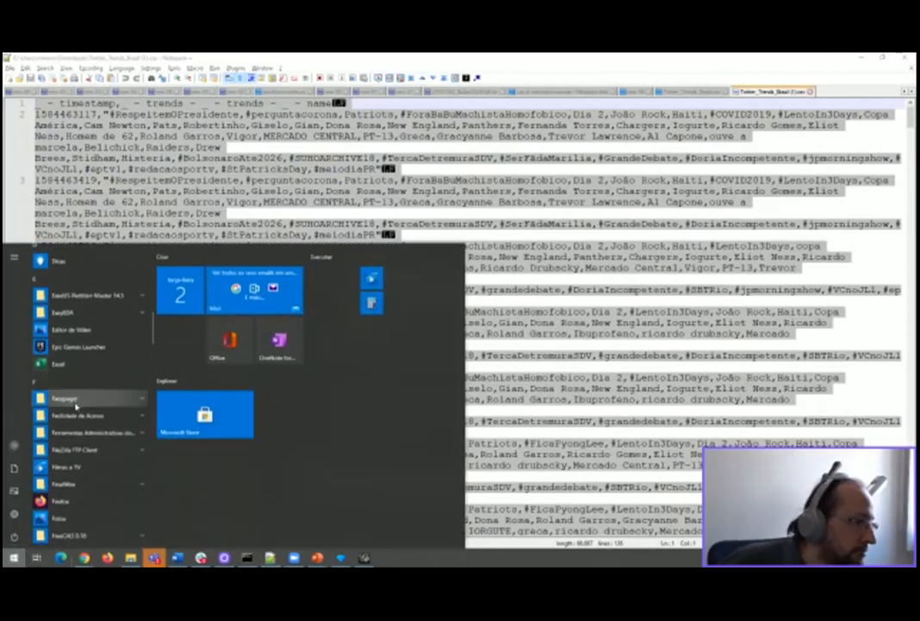
{"action": "left_click", "coordinate": [73, 362]}
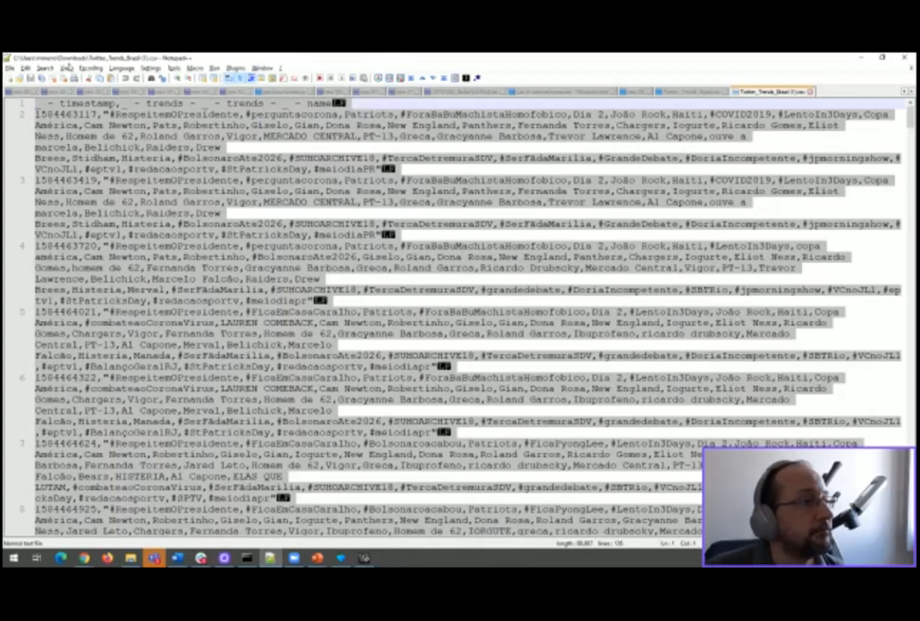
- Return to Gephi's import wizard and load twitter_trends.xlsx with its Planilha1 sheet as the data source
{"action": "left_click", "coordinate": [364, 557]}
{"action": "left_click", "coordinate": [419, 228]}
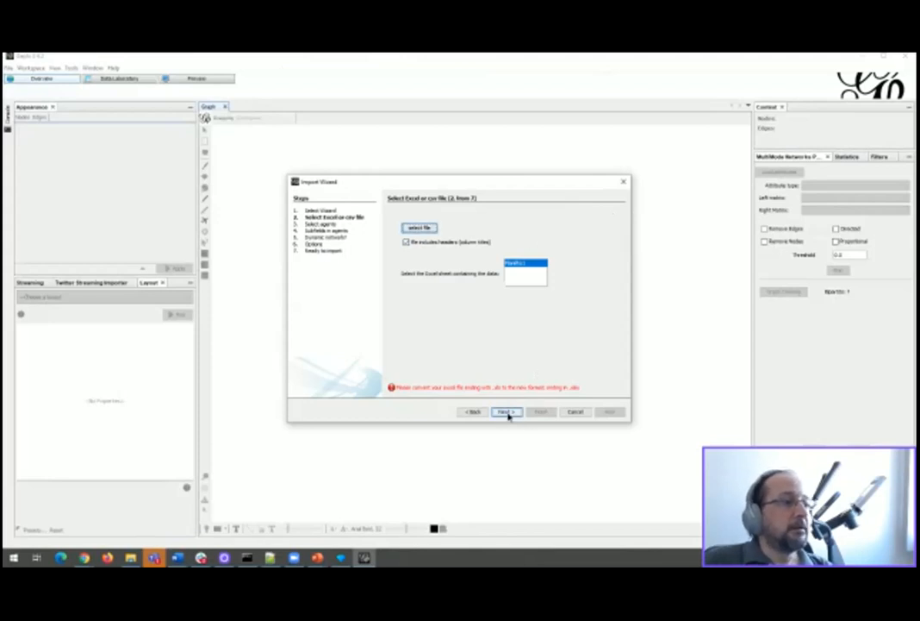
{"action": "left_click", "coordinate": [509, 414]}
- Choose the trends name field for both connected agent types, with comma as its subfield delimiter
{"action": "left_click", "coordinate": [435, 260]}
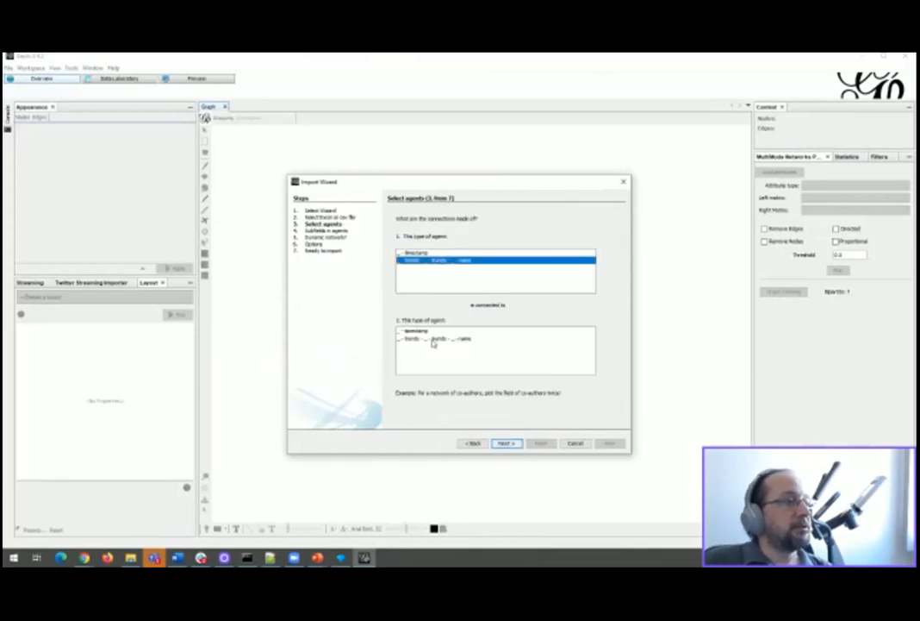
{"action": "left_click", "coordinate": [433, 341]}
{"action": "left_click", "coordinate": [508, 444]}
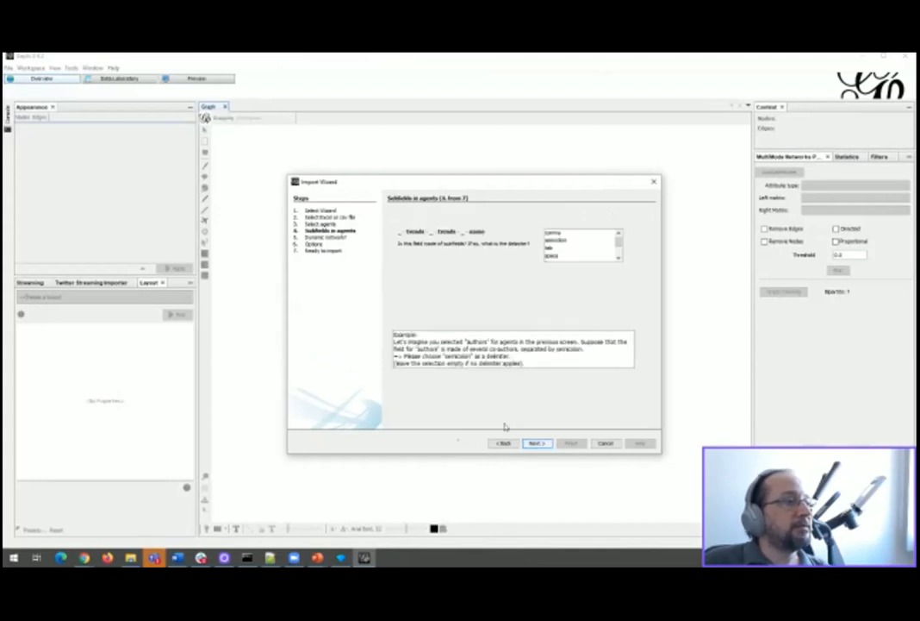
{"action": "left_click", "coordinate": [553, 233]}
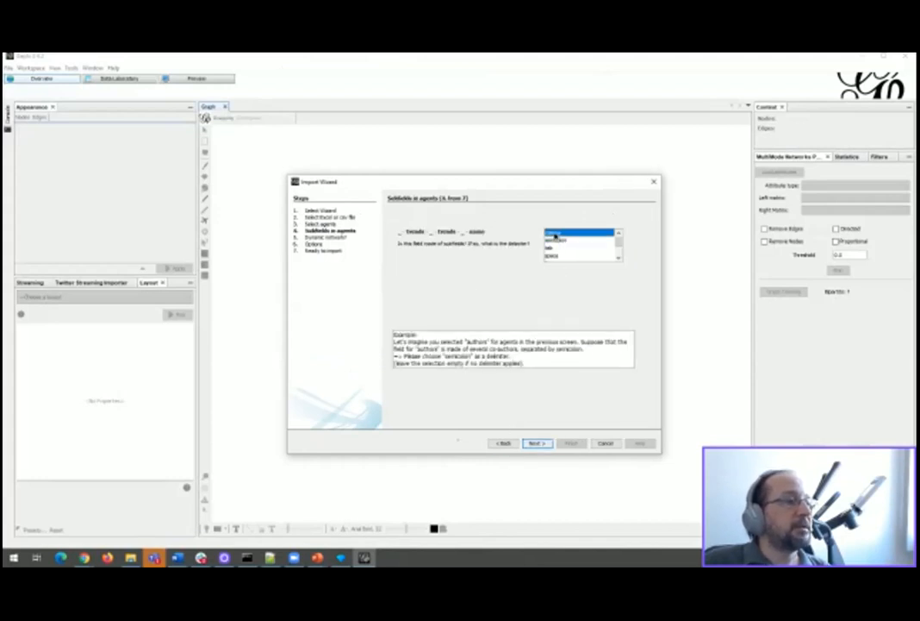
{"action": "left_click", "coordinate": [533, 443]}
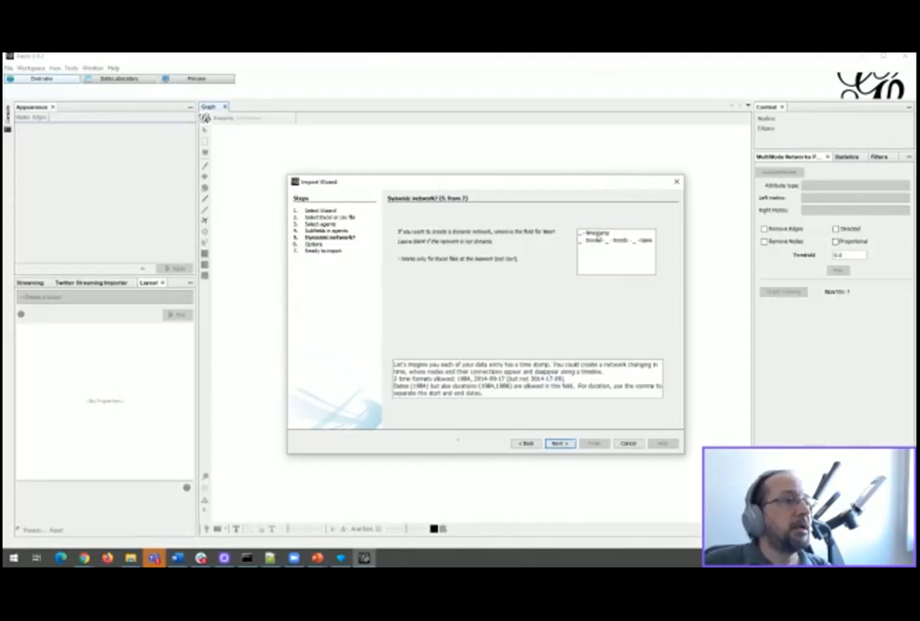
- Use the timestamp field for a dynamic network, enable links between trends name agents, and finish the import
{"action": "left_click", "coordinate": [599, 234]}
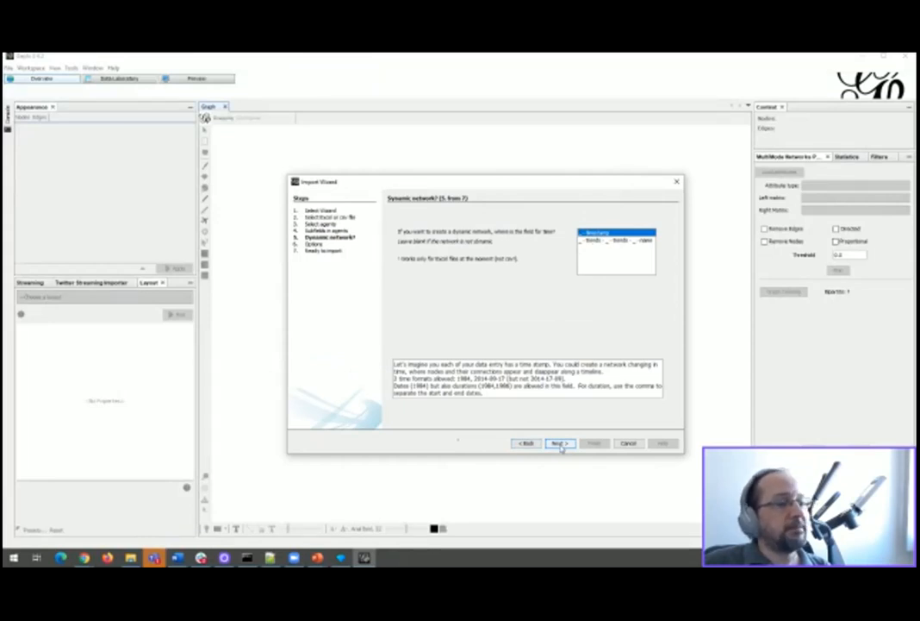
{"action": "left_click", "coordinate": [560, 443]}
{"action": "left_click", "coordinate": [396, 235]}
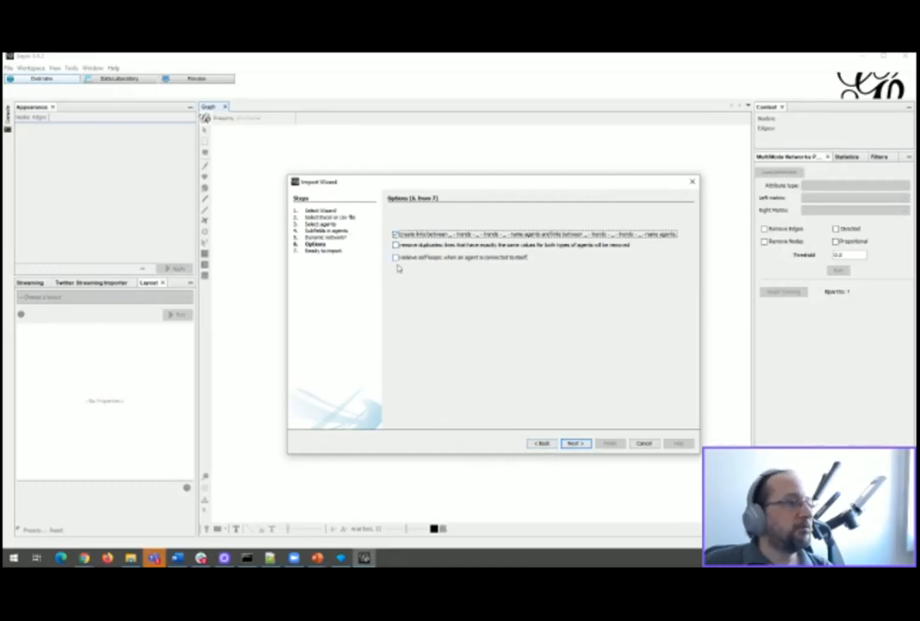
{"action": "left_click", "coordinate": [578, 443]}
{"action": "left_click", "coordinate": [610, 442]}
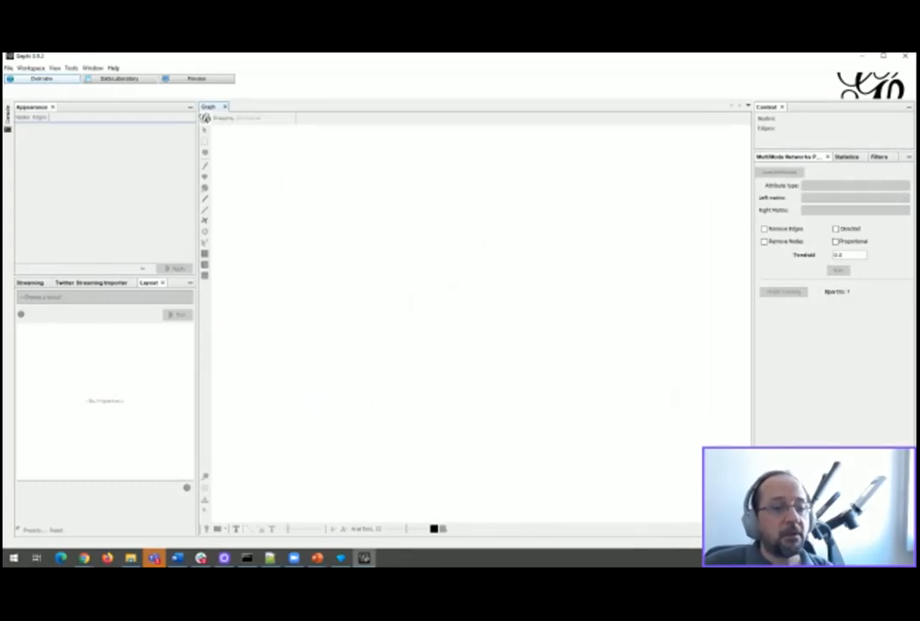
- Switch to File Explorer, open twitter_trends.xlsx from Downloads in Excel, and maximize its window
{"action": "key", "text": "alt+Tab"}
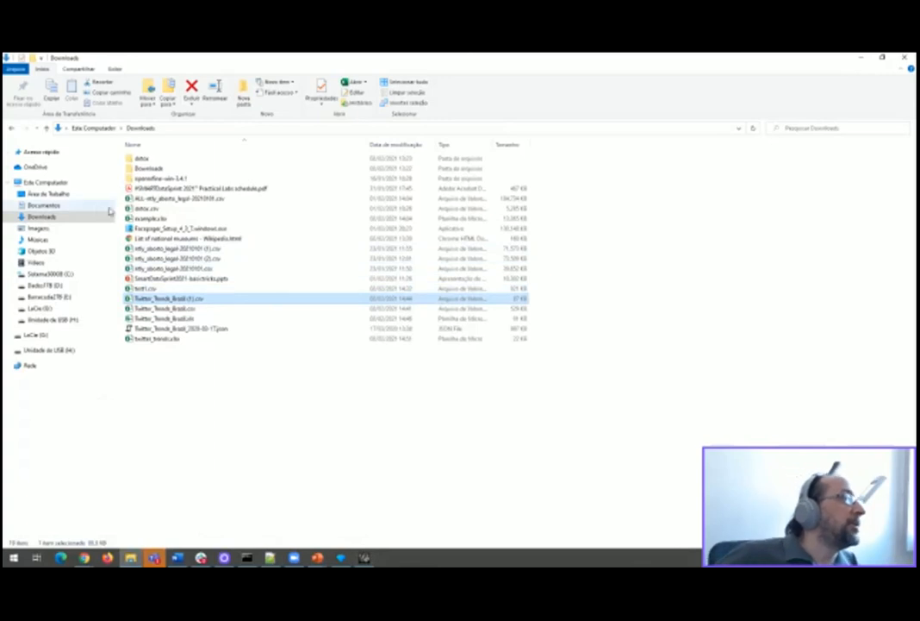
{"action": "left_click", "coordinate": [168, 342]}
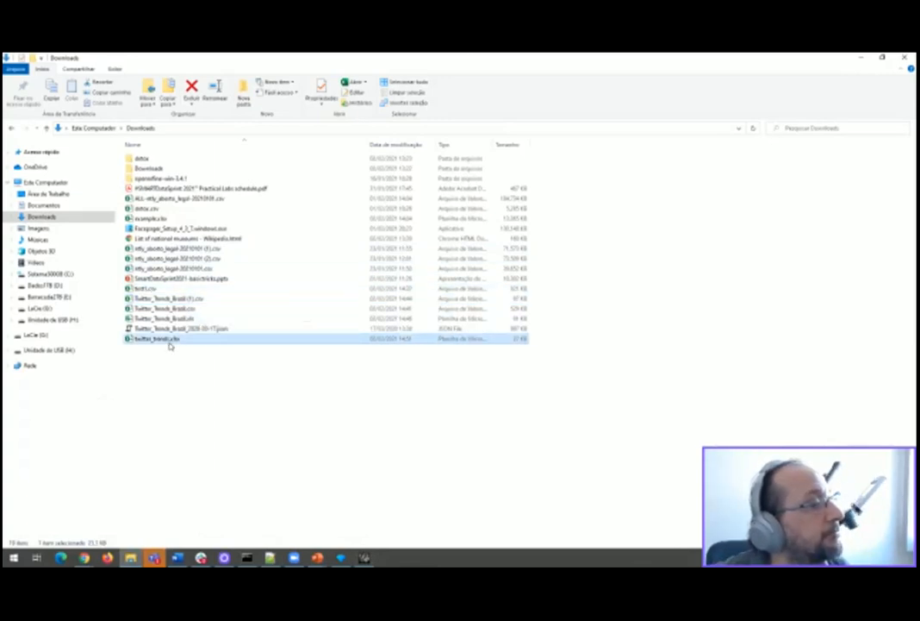
{"action": "double_click", "coordinate": [169, 341]}
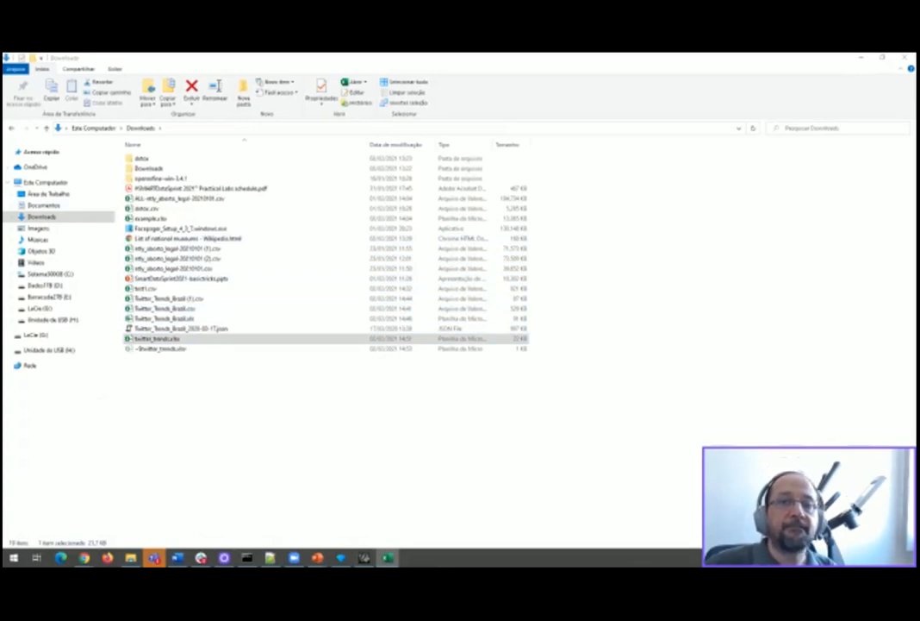
{"action": "left_click_drag", "start_coordinate": [914, 116], "coordinate": [657, 79]}
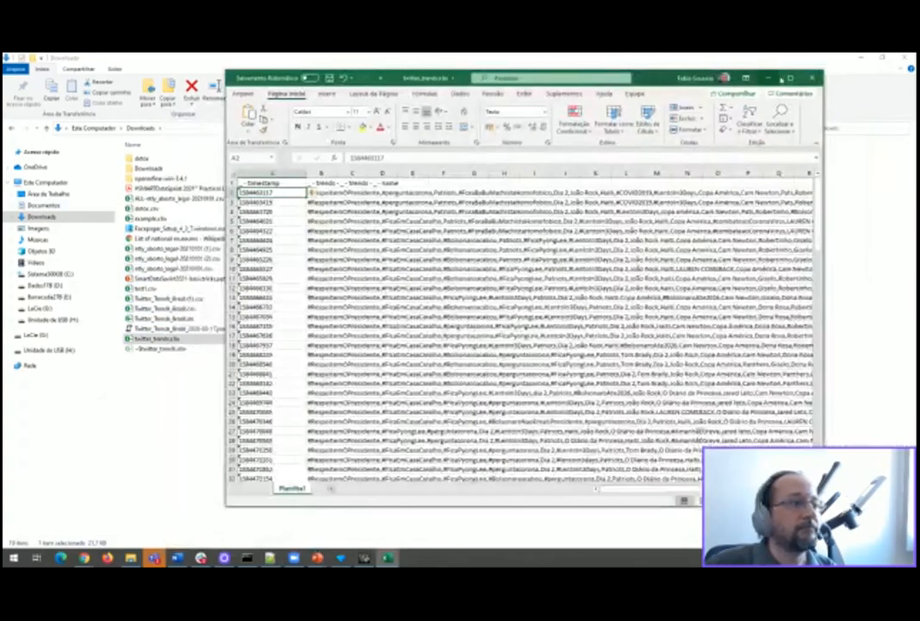
{"action": "left_click", "coordinate": [788, 79]}
- Insert an empty column between the timestamp and trends name columns
{"action": "left_click", "coordinate": [97, 155]}
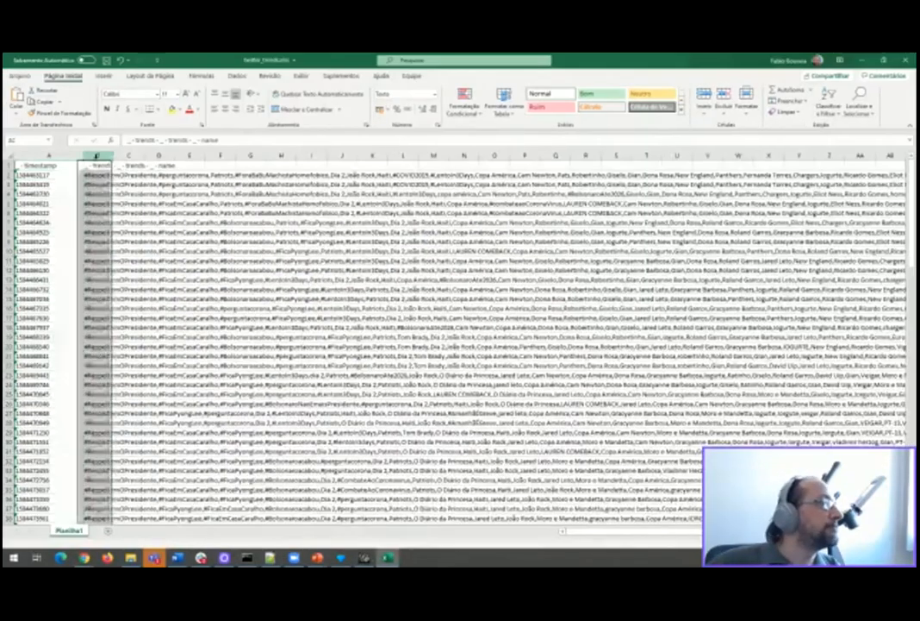
{"action": "right_click", "coordinate": [97, 155]}
{"action": "left_click", "coordinate": [125, 238]}
{"action": "left_click", "coordinate": [95, 174]}
{"action": "type", "text": "=VALOR(A2"}
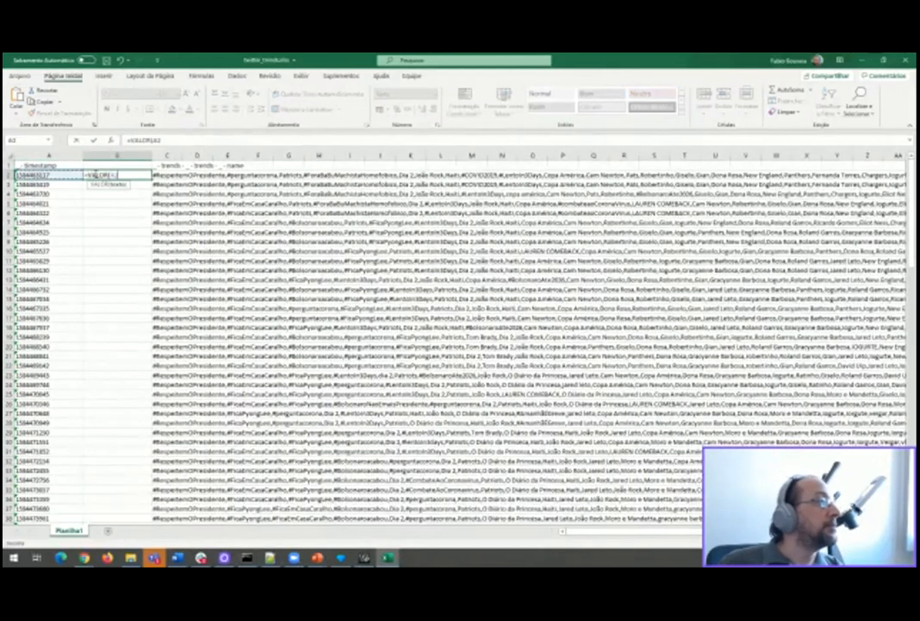
{"action": "type", "text": ")"}
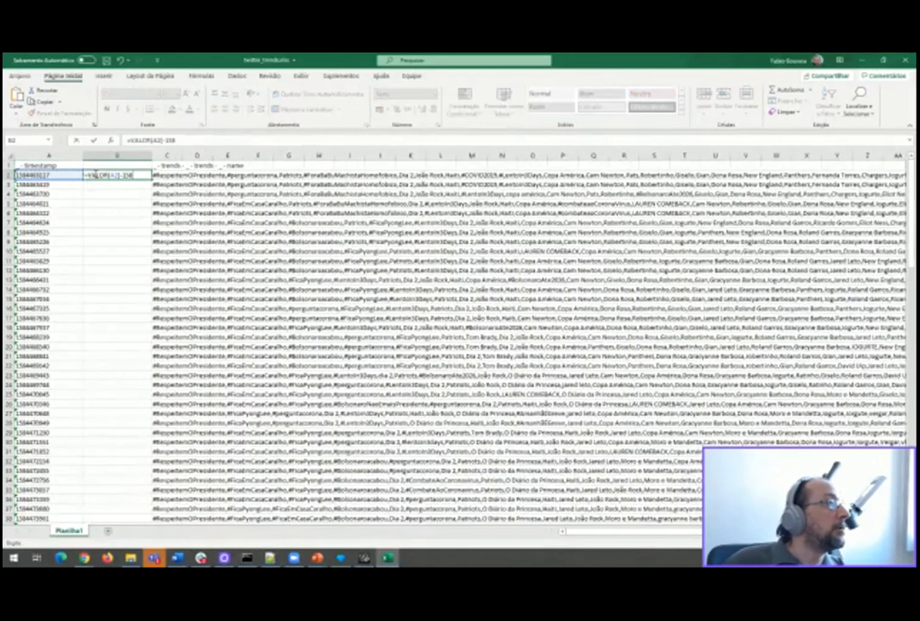
{"action": "type", "text": "-158"}
{"action": "type", "text": "84"}
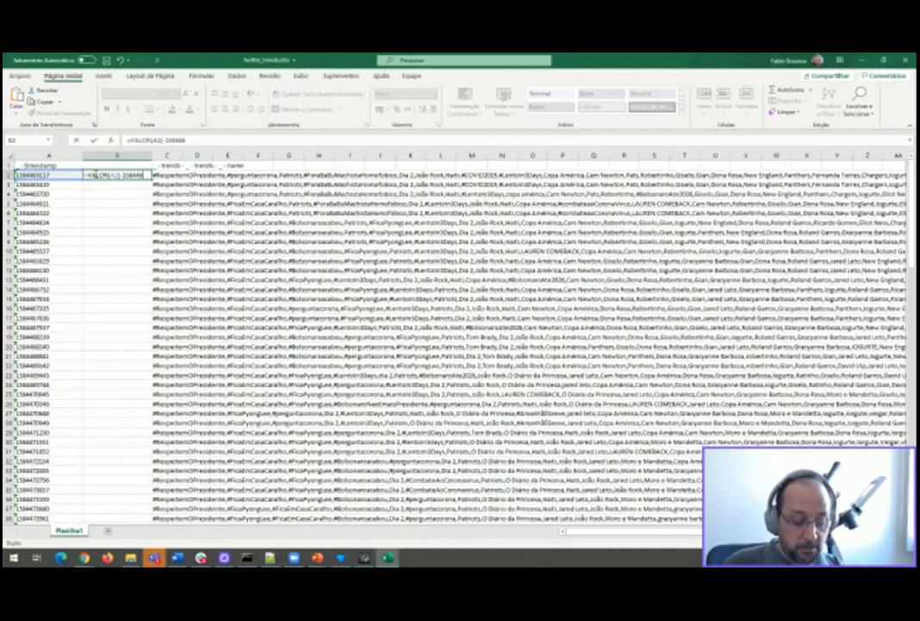
{"action": "type", "text": "630"}
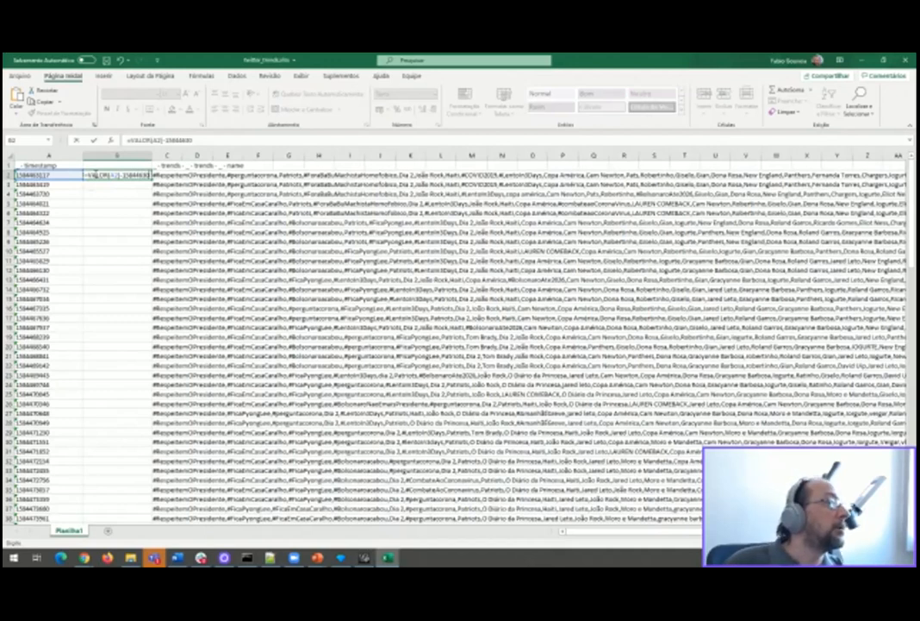
{"action": "type", "text": "00"}
{"action": "key", "text": "ctrl+Return"}
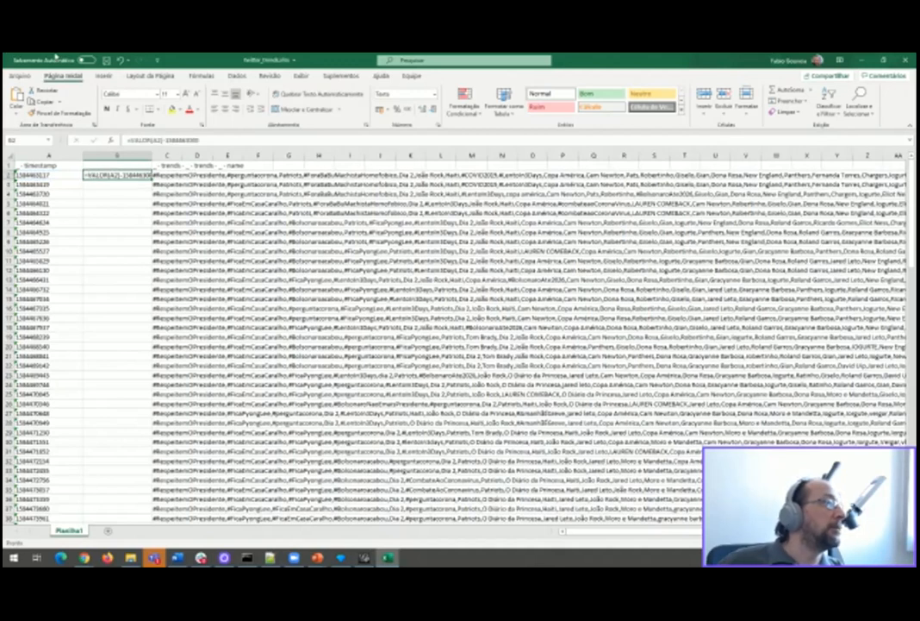
{"action": "left_click", "coordinate": [168, 155]}
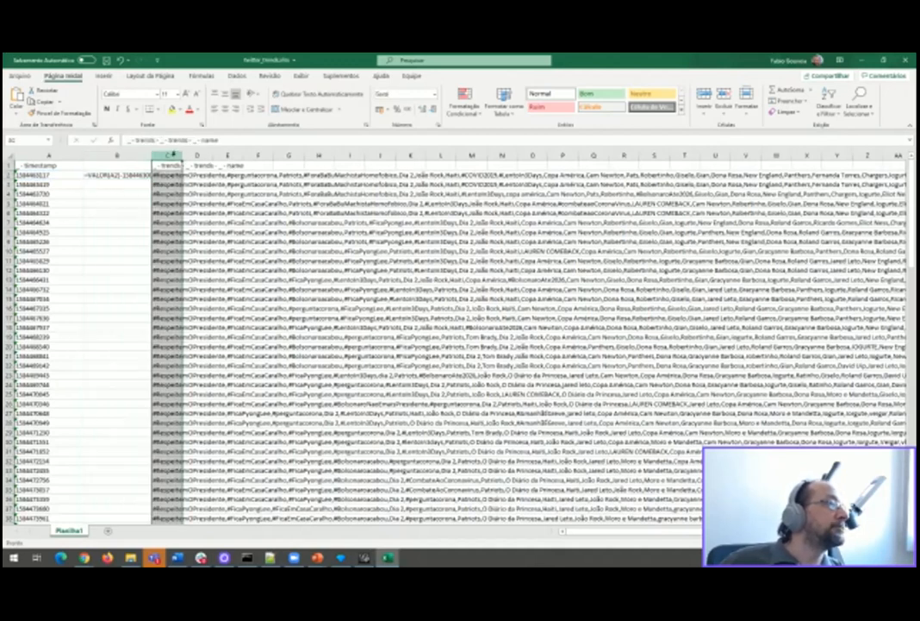
{"action": "right_click", "coordinate": [170, 157]}
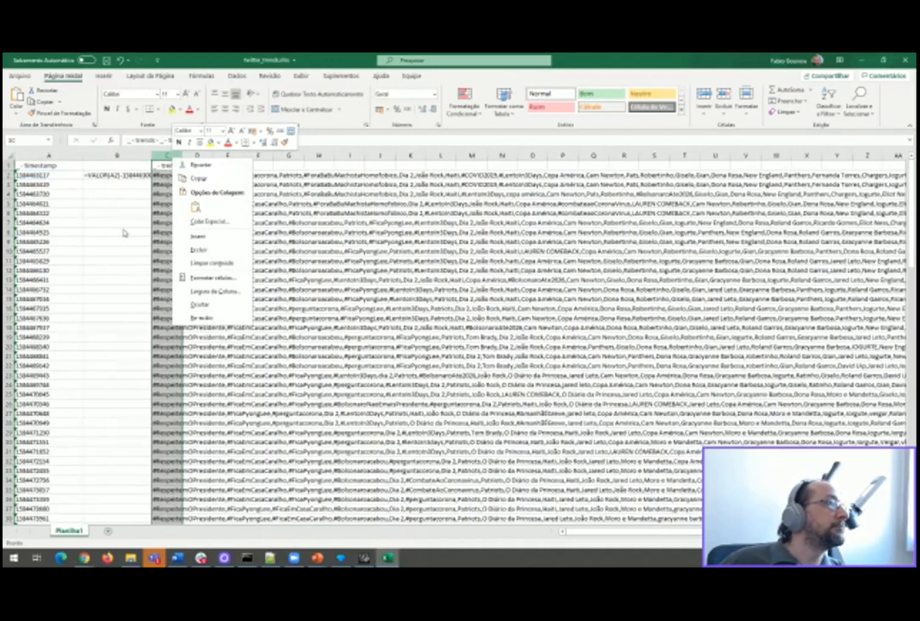
{"action": "key", "text": "Escape"}
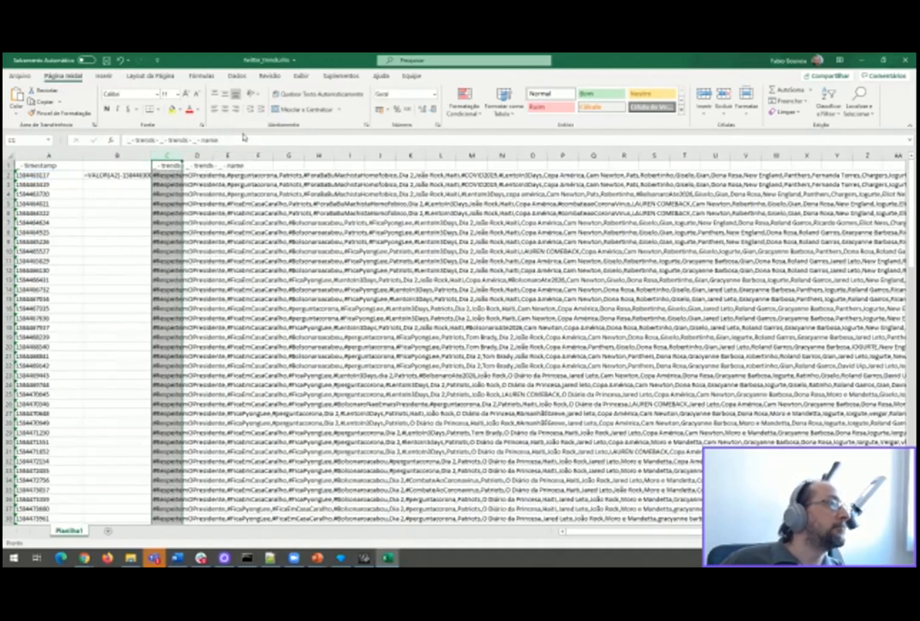
- Try to evaluate the formula in cell B2 by opening and confirming its function arguments
{"action": "left_click", "coordinate": [128, 175]}
{"action": "left_click", "coordinate": [111, 140]}
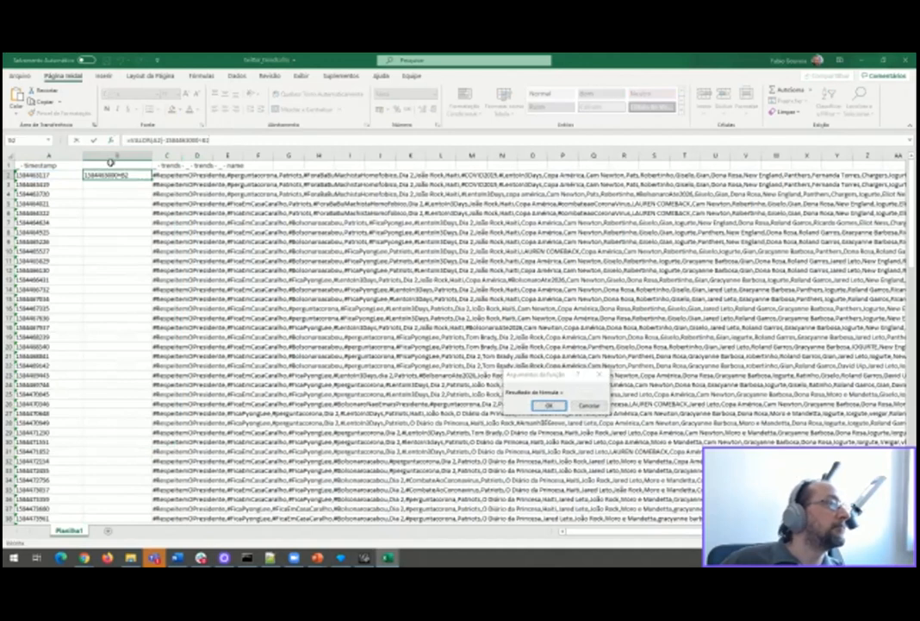
{"action": "key", "text": "Return"}
{"action": "key", "text": "Escape"}
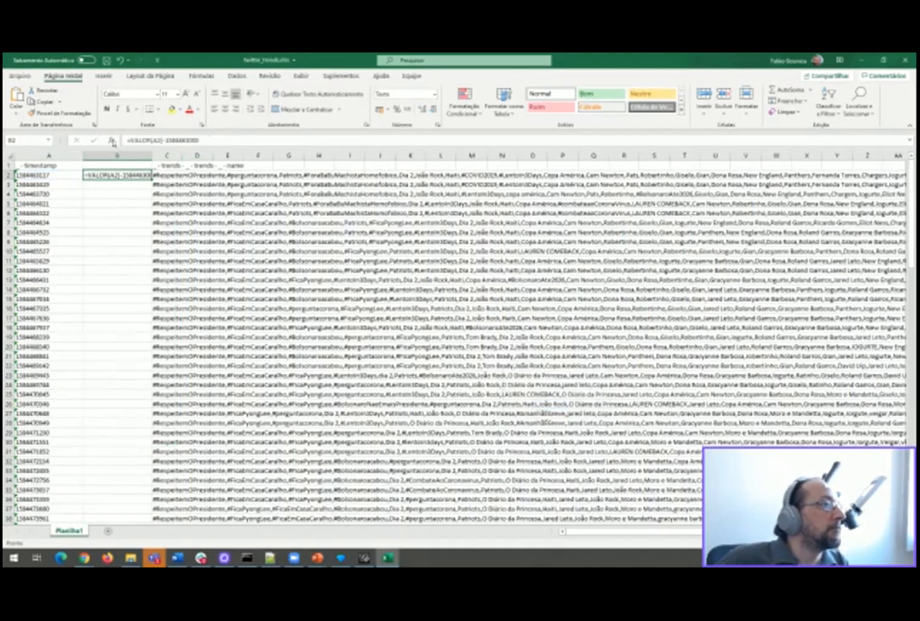
{"action": "left_click", "coordinate": [111, 140]}
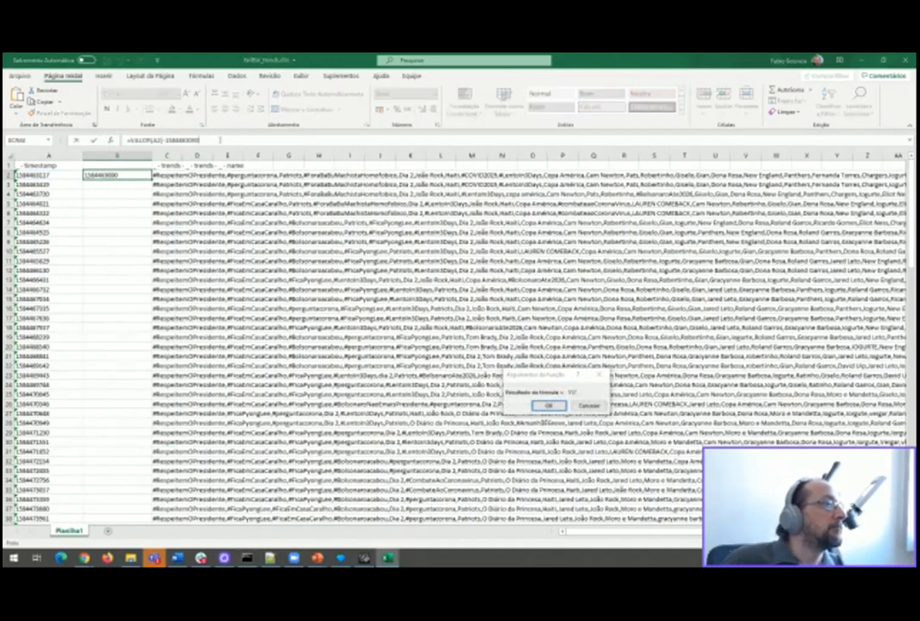
{"action": "key", "text": "Return"}
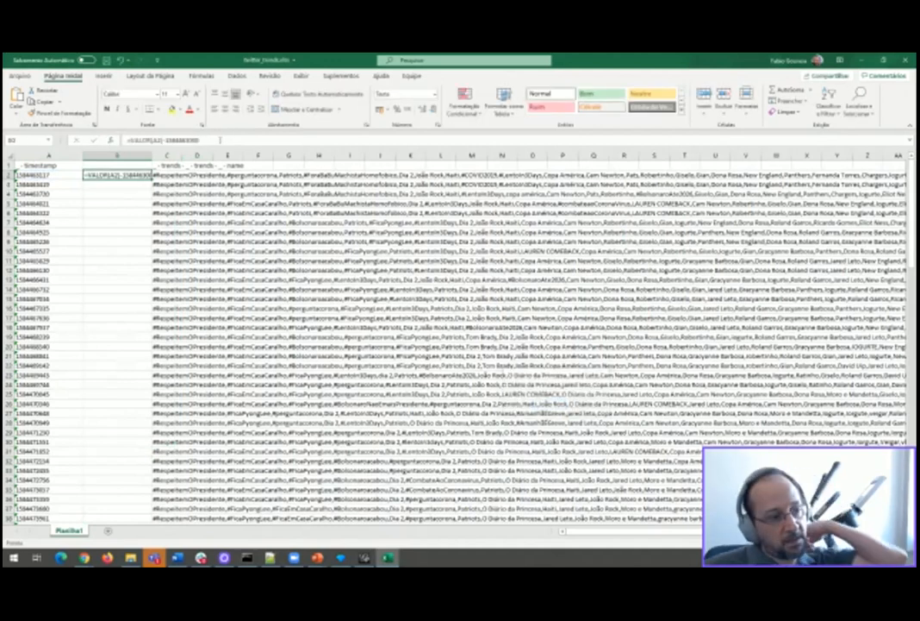
{"action": "key", "text": "ctrl+c"}
{"action": "left_click", "coordinate": [252, 177]}
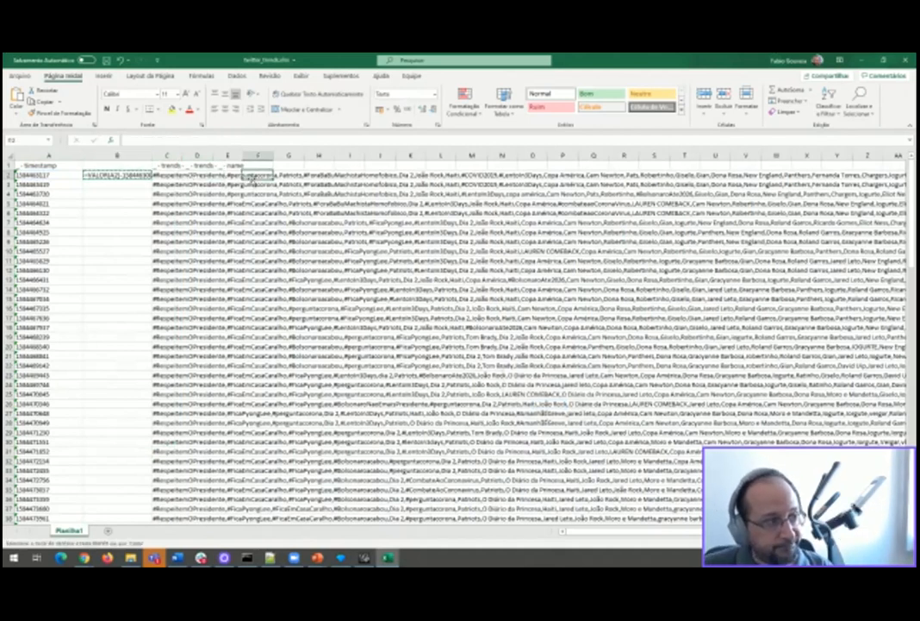
{"action": "left_click", "coordinate": [154, 140]}
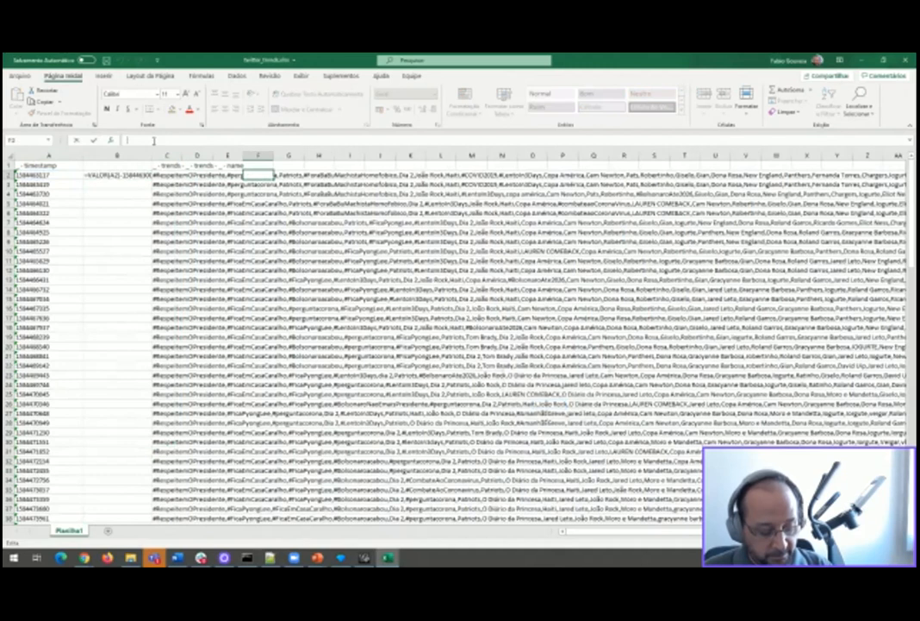
{"action": "left_click", "coordinate": [136, 176]}
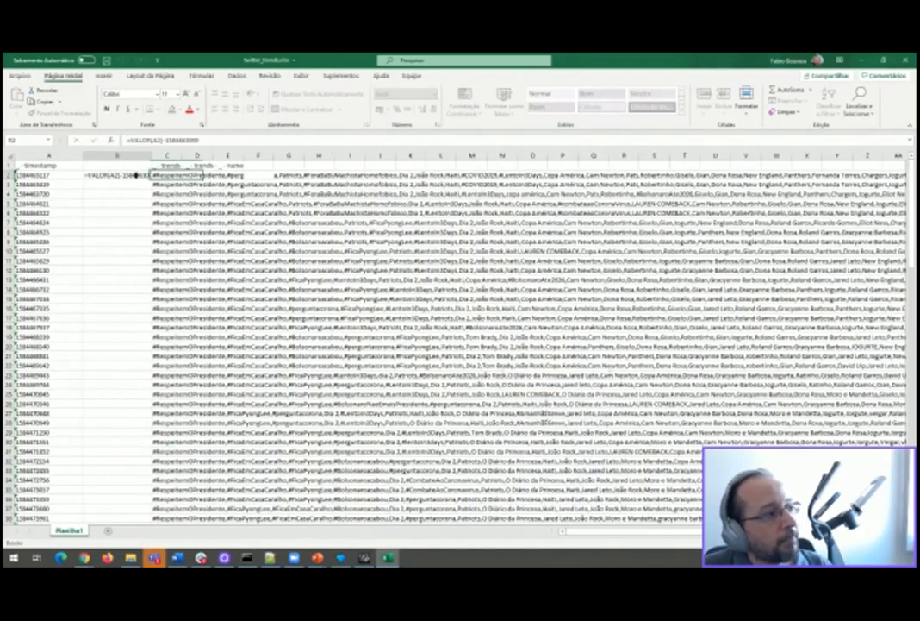
{"action": "left_click_drag", "start_coordinate": [214, 140], "coordinate": [43, 152]}
{"action": "type", "text": "="}
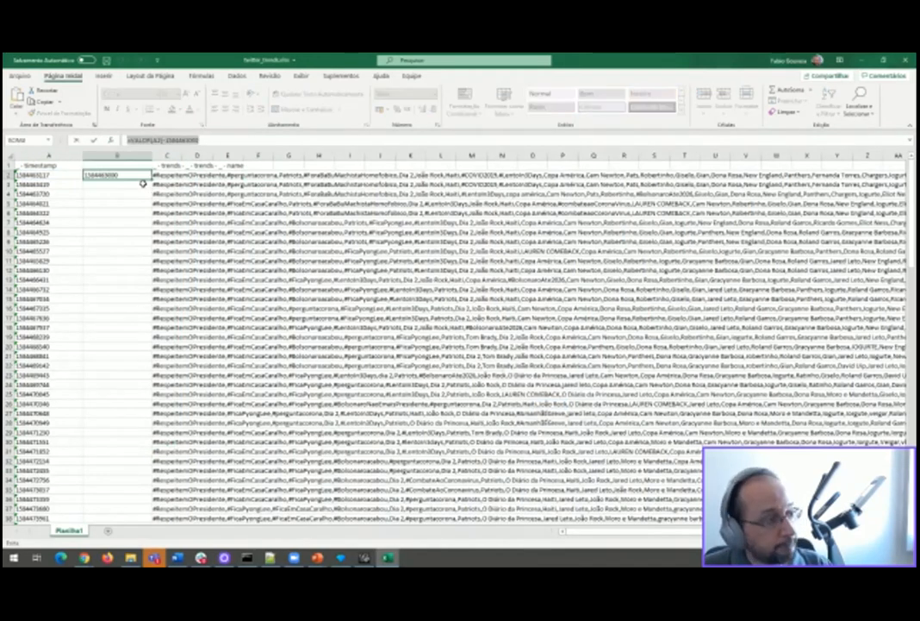
{"action": "left_click", "coordinate": [213, 175]}
{"action": "left_click", "coordinate": [199, 176]}
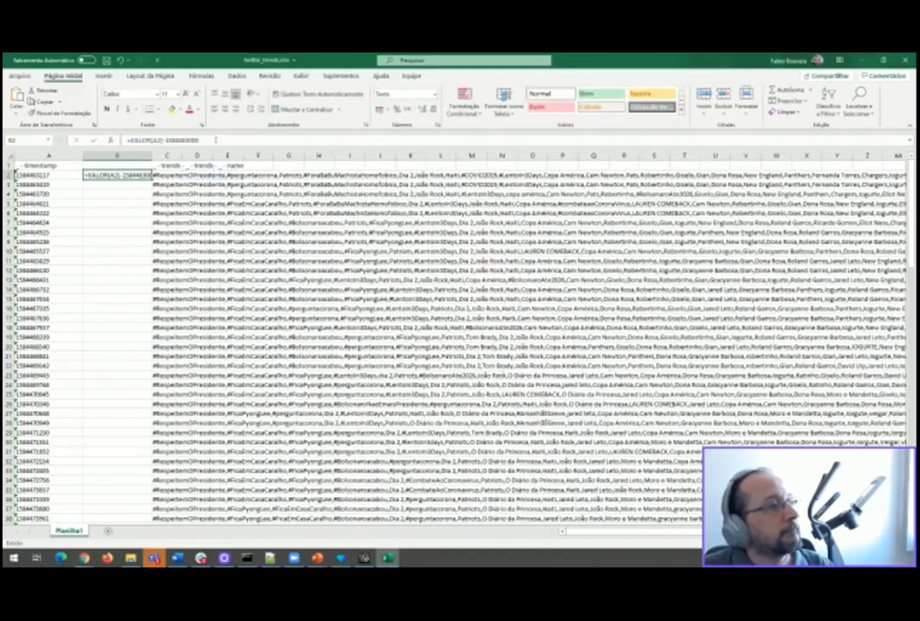
{"action": "left_click_drag", "start_coordinate": [215, 140], "coordinate": [5, 160]}
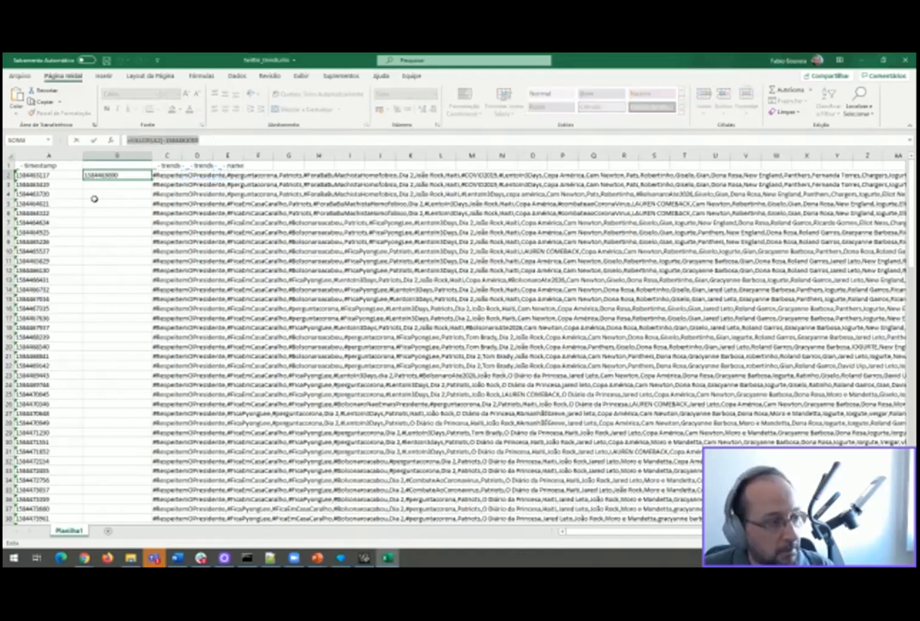
{"action": "key", "text": "Escape"}
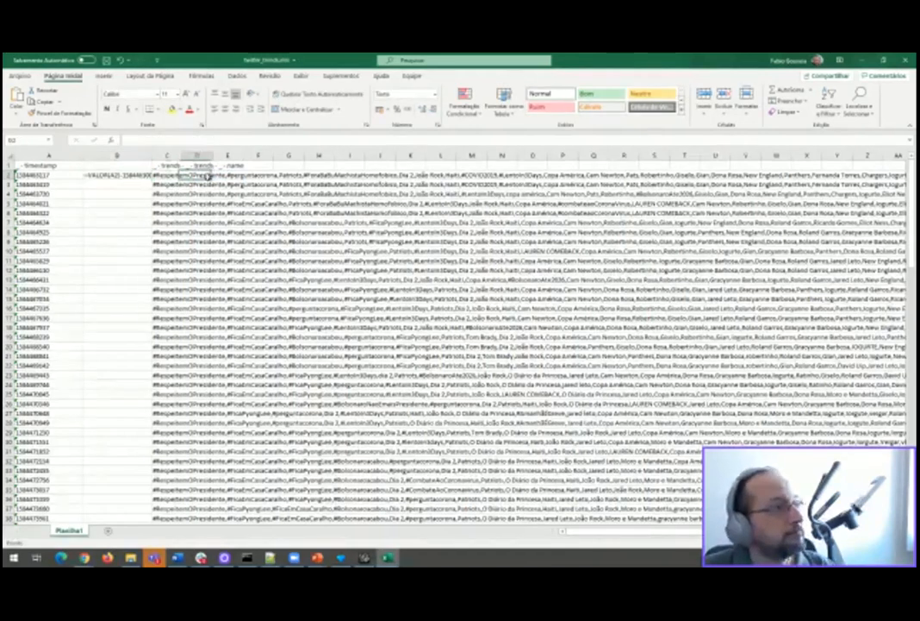
{"action": "left_click", "coordinate": [133, 139]}
{"action": "key", "text": "Escape"}
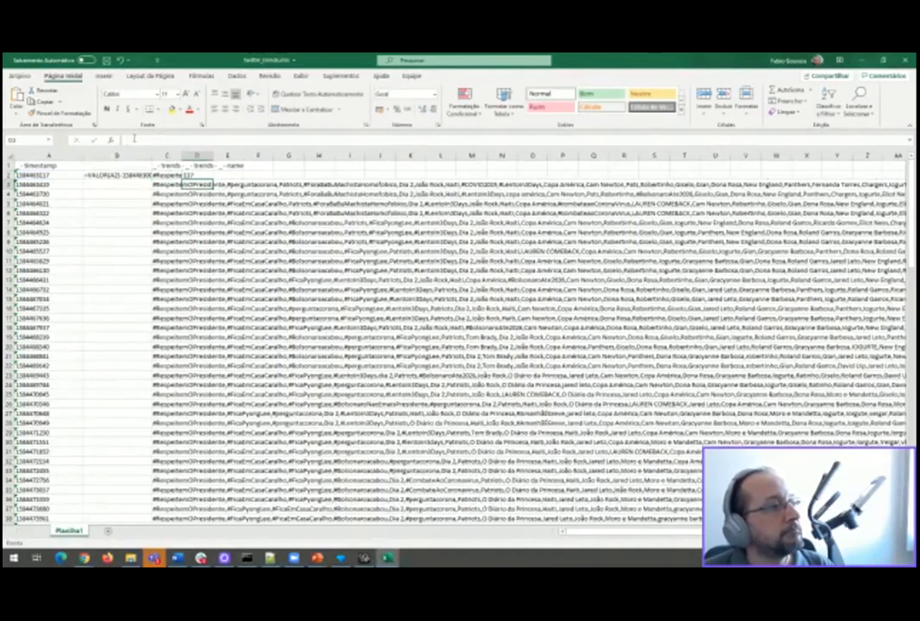
- Try to replace the formula in B2 with a copy of cell D2
{"action": "key", "text": "ctrl+c"}
{"action": "key", "text": "Left"}
{"action": "key", "text": "Left"}
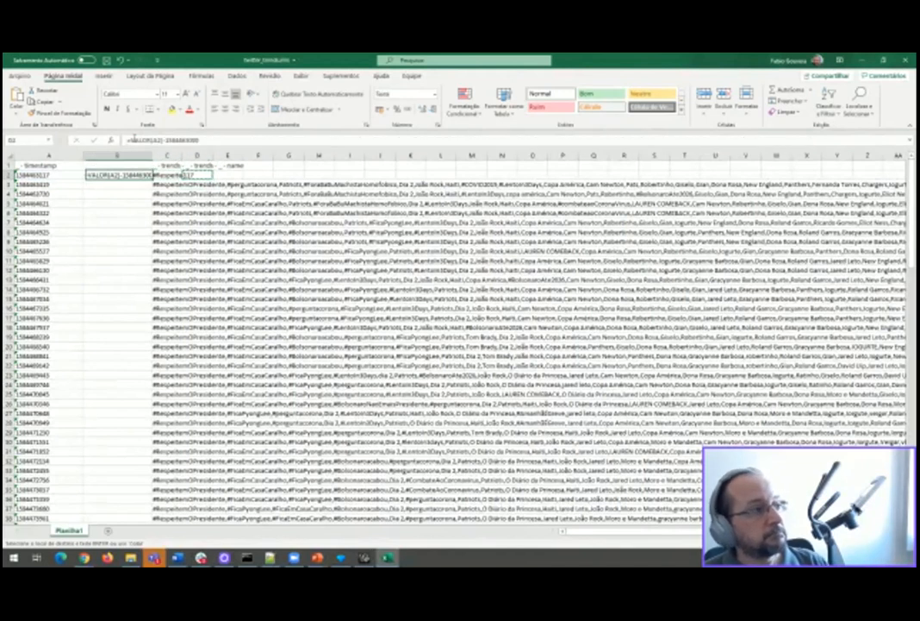
{"action": "key", "text": "ctrl+v"}
{"action": "key", "text": "Escape"}
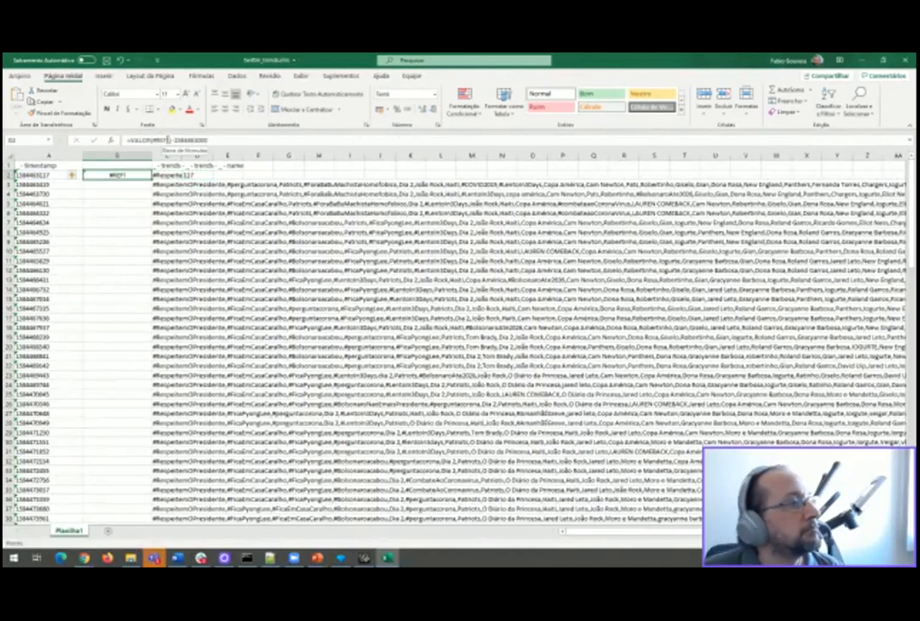
{"action": "left_click", "coordinate": [168, 139]}
{"action": "key", "text": "shift+Home"}
{"action": "key", "text": "Right"}
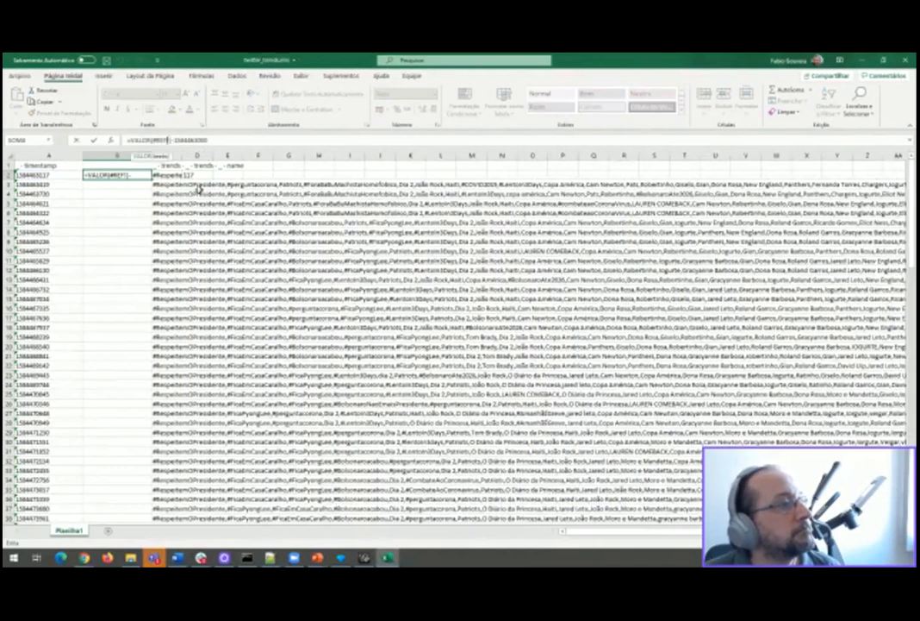
{"action": "type", "text": "A2"}
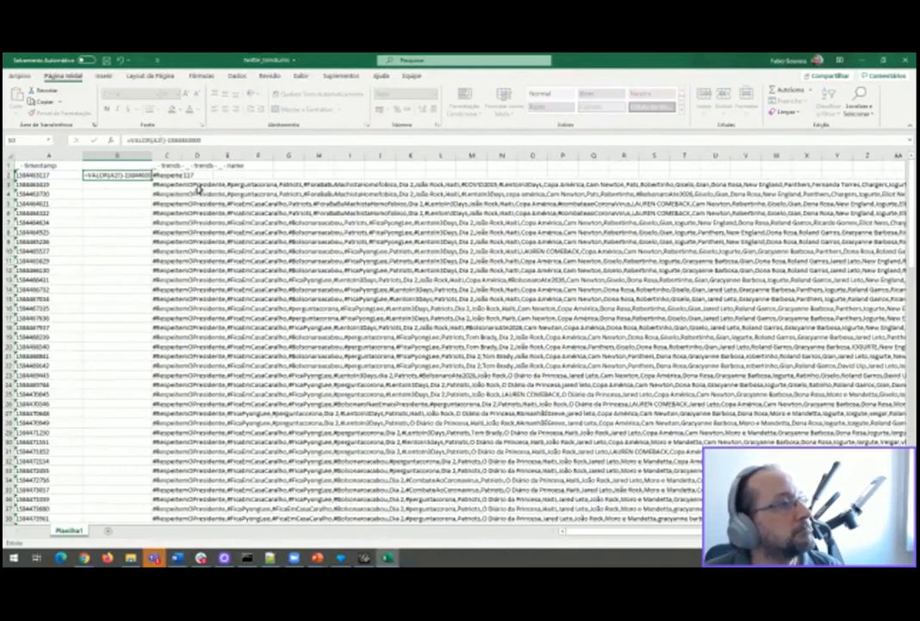
{"action": "key", "text": "Return"}
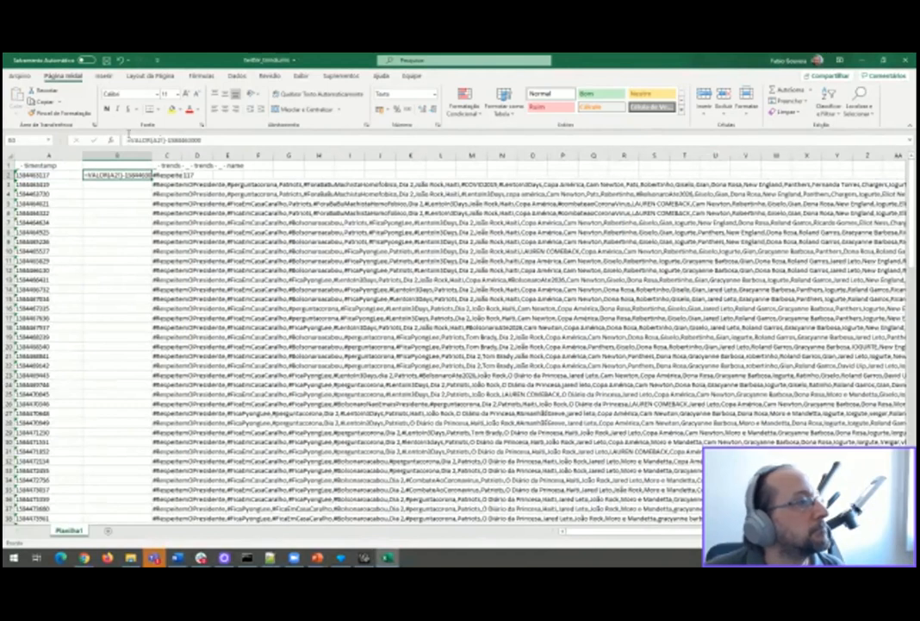
{"action": "left_click", "coordinate": [162, 141]}
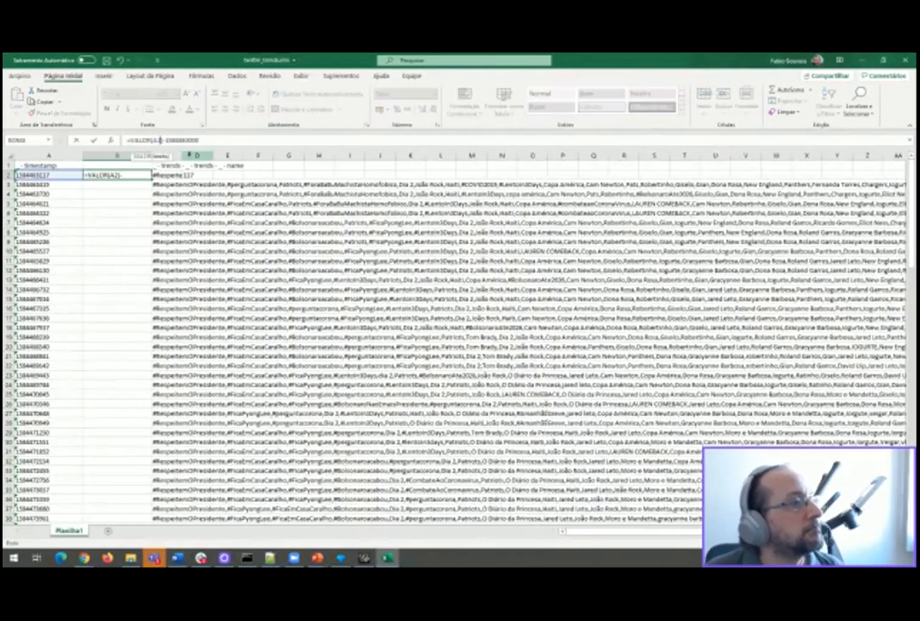
{"action": "key", "text": "Return"}
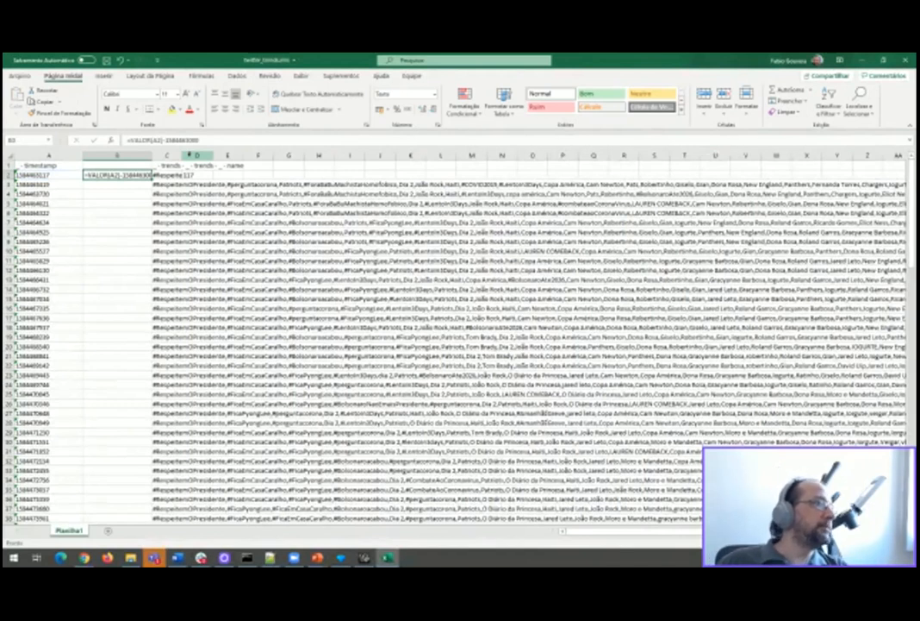
- Reopen the formula in cell D2 for editing and confirm it
{"action": "key", "text": "Right"}
{"action": "key", "text": "Right"}
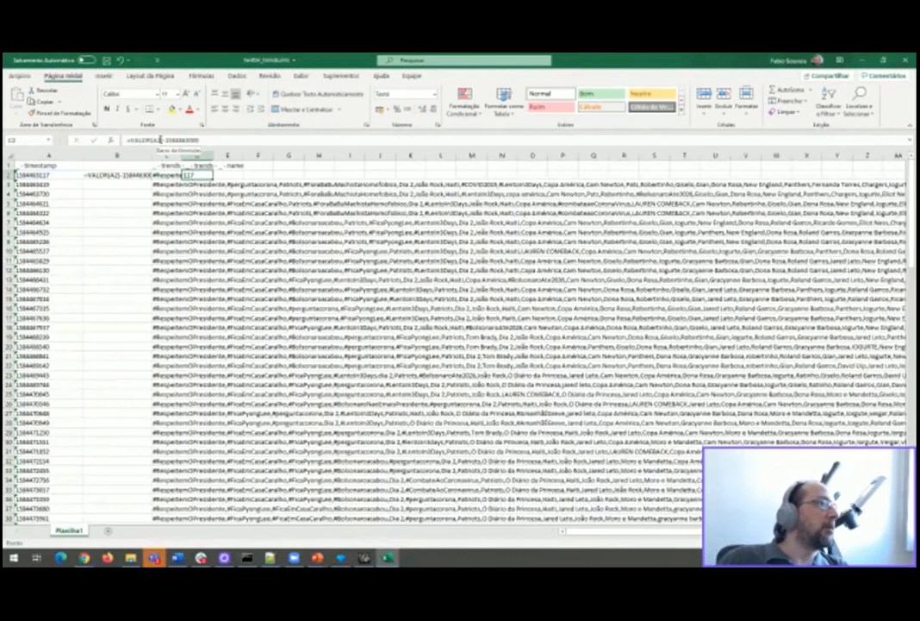
{"action": "double_click", "coordinate": [187, 178]}
{"action": "key", "text": "Return"}
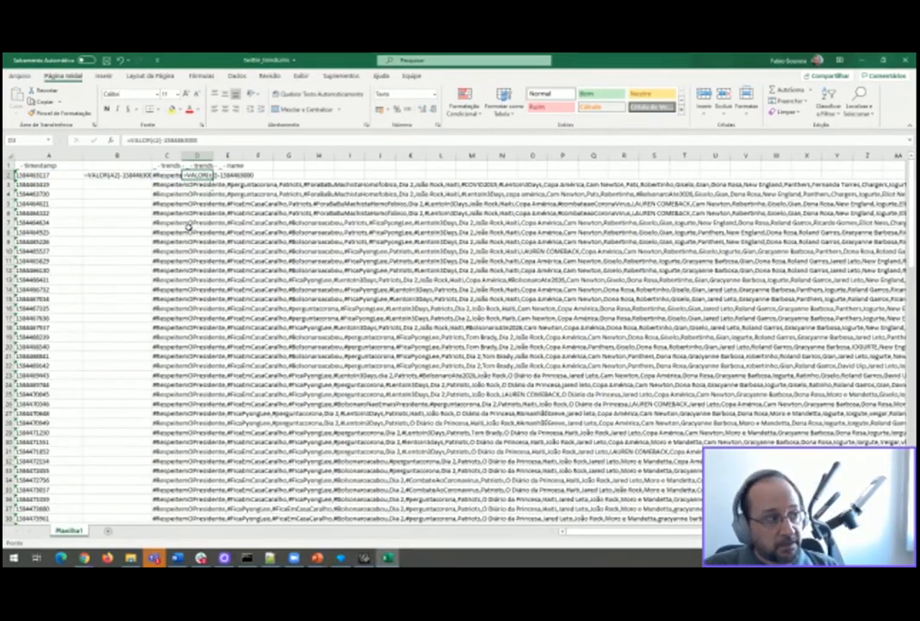
{"action": "left_click", "coordinate": [236, 177]}
{"action": "type", "text": "=VALOR(D2"}
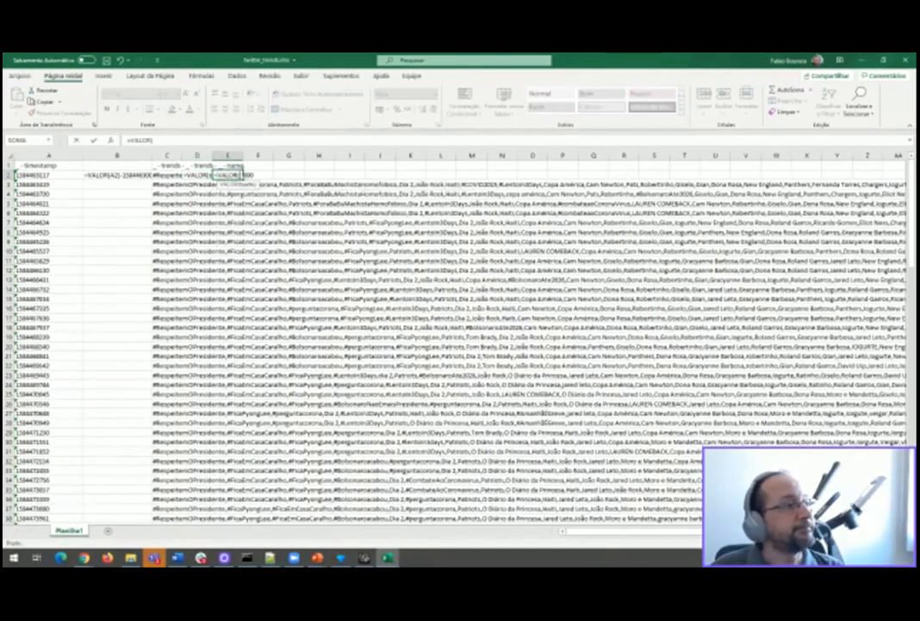
{"action": "type", "text": ")"}
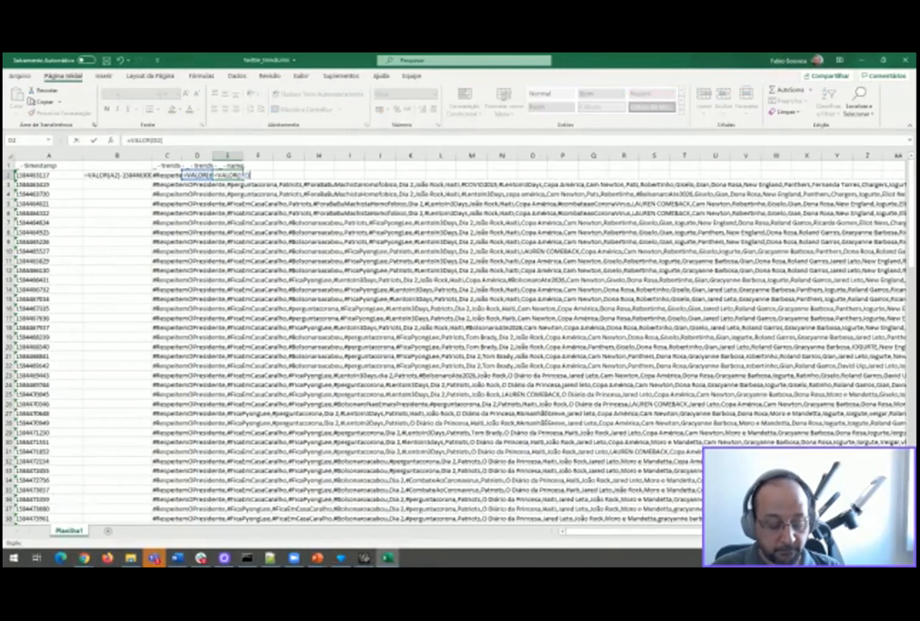
{"action": "key", "text": "Left"}
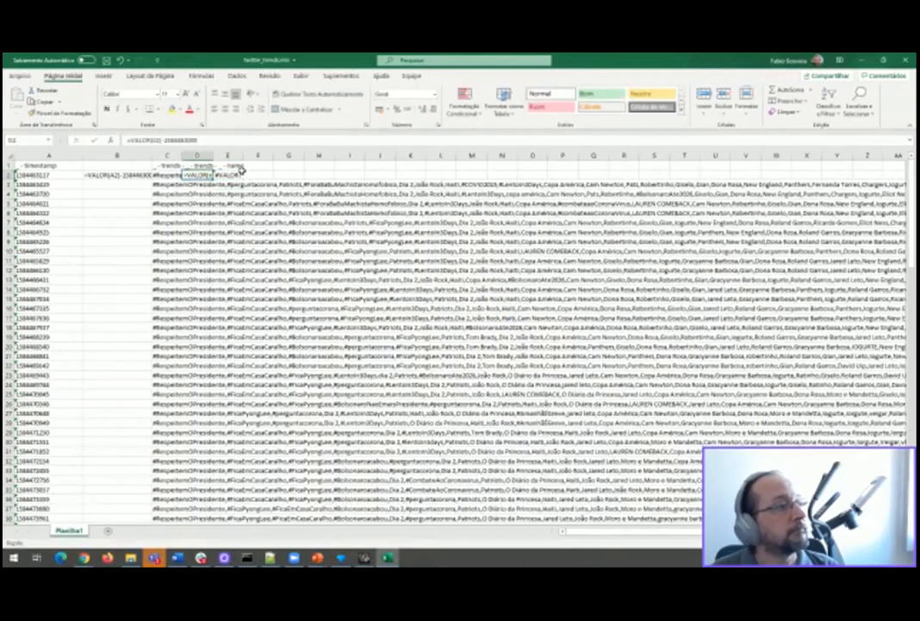
{"action": "left_click_drag", "start_coordinate": [163, 140], "coordinate": [252, 140]}
{"action": "key", "text": "ctrl+c"}
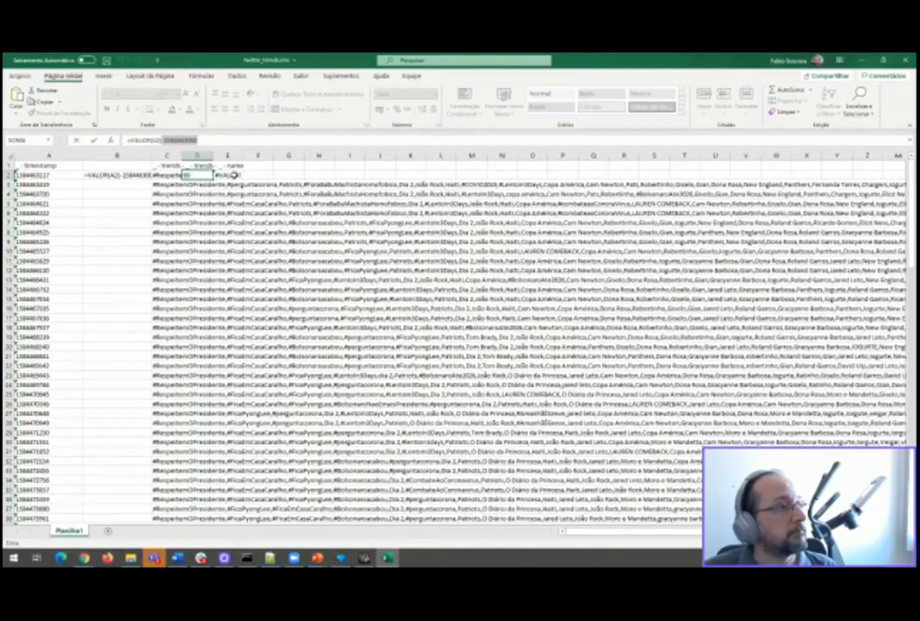
{"action": "left_click", "coordinate": [239, 176]}
{"action": "left_click", "coordinate": [241, 139]}
{"action": "key", "text": "ctrl+v"}
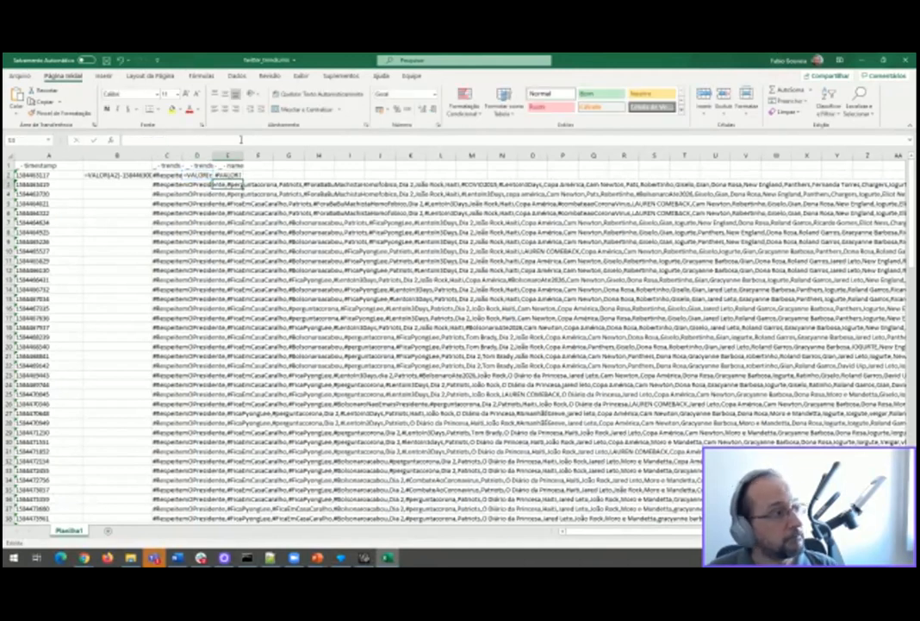
- Copy the formula cell E2 into B2 and clear the helper cells D2 and E2
{"action": "key", "text": "ctrl+c"}
{"action": "key", "text": "Left"}
{"action": "key", "text": "Left"}
{"action": "key", "text": "Left"}
{"action": "key", "text": "Left"}
{"action": "key", "text": "Right"}
{"action": "key", "text": "ctrl+v"}
{"action": "key", "text": "Right"}
{"action": "key", "text": "Right"}
{"action": "key", "text": "shift+Right"}
{"action": "key", "text": "Delete"}
- Copy the formula in B2 down column B to the last row of data
{"action": "key", "text": "Left"}
{"action": "key", "text": "Left"}
{"action": "key", "text": "ctrl+c"}
{"action": "key", "text": "Down"}
{"action": "key", "text": "shift+Page_Down"}
{"action": "key", "text": "shift+Page_Down"}
{"action": "key", "text": "shift+Page_Down"}
{"action": "key", "text": "shift+Page_Down"}
{"action": "key", "text": "shift+Page_Up"}
{"action": "key", "text": "shift+Down"}
{"action": "key", "text": "shift+Down"}
{"action": "key", "text": "shift+Down"}
{"action": "key", "text": "shift+Down"}
{"action": "key", "text": "shift+Down"}
{"action": "key", "text": "shift+Down"}
{"action": "key", "text": "shift+Down"}
{"action": "key", "text": "shift+Down"}
{"action": "key", "text": "ctrl+v"}
- Copy the calculated numbers in column B over the timestamps from A2 down, pasting values only
{"action": "key", "text": "shift+Page_Down"}
{"action": "key", "text": "shift+Page_Down"}
{"action": "key", "text": "shift+Page_Down"}
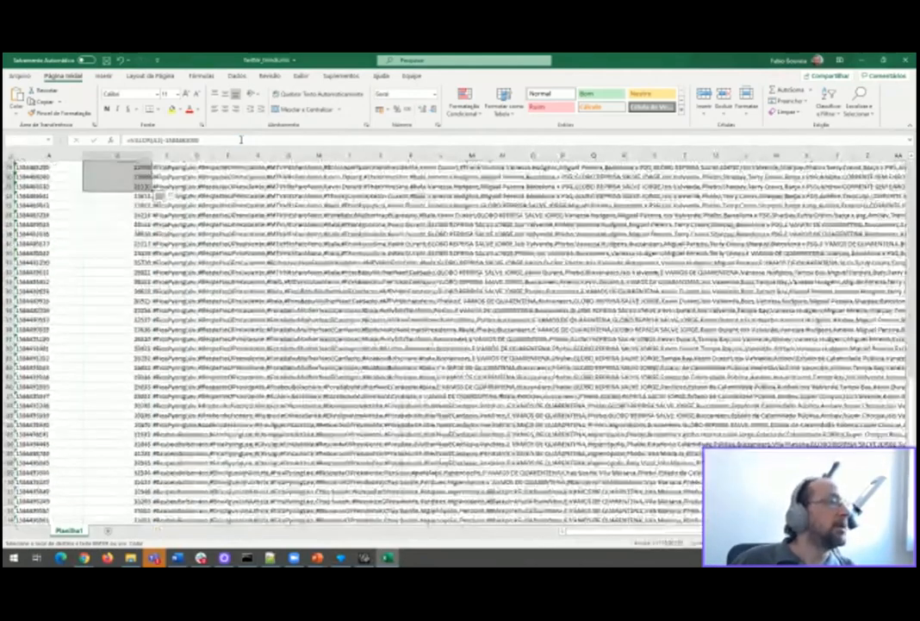
{"action": "key", "text": "shift+Down"}
{"action": "key", "text": "shift+Down"}
{"action": "key", "text": "shift+Down"}
{"action": "key", "text": "shift+Down"}
{"action": "key", "text": "shift+Down"}
{"action": "key", "text": "shift+Down"}
{"action": "key", "text": "shift+Down"}
{"action": "key", "text": "shift+Down"}
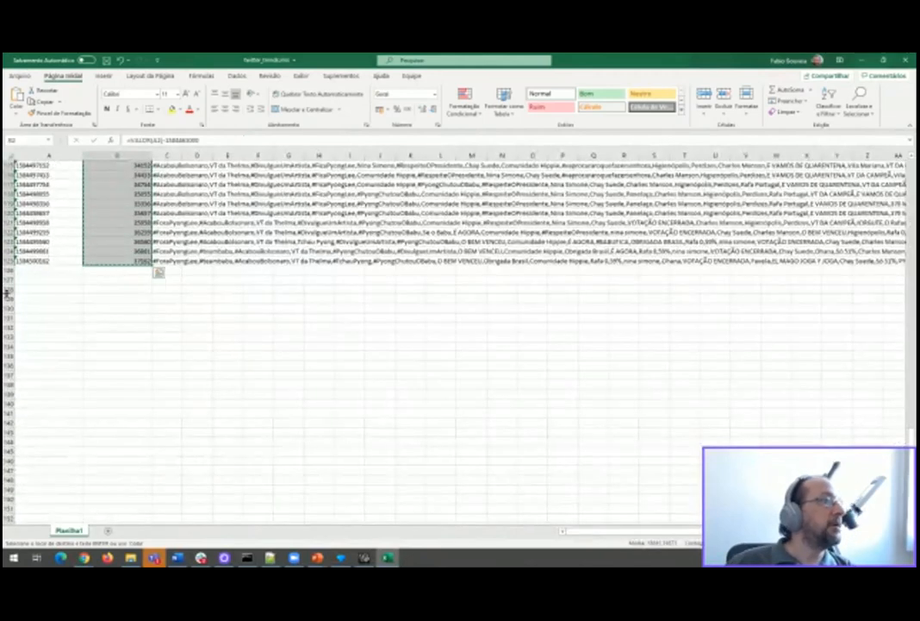
{"action": "key", "text": "ctrl+v"}
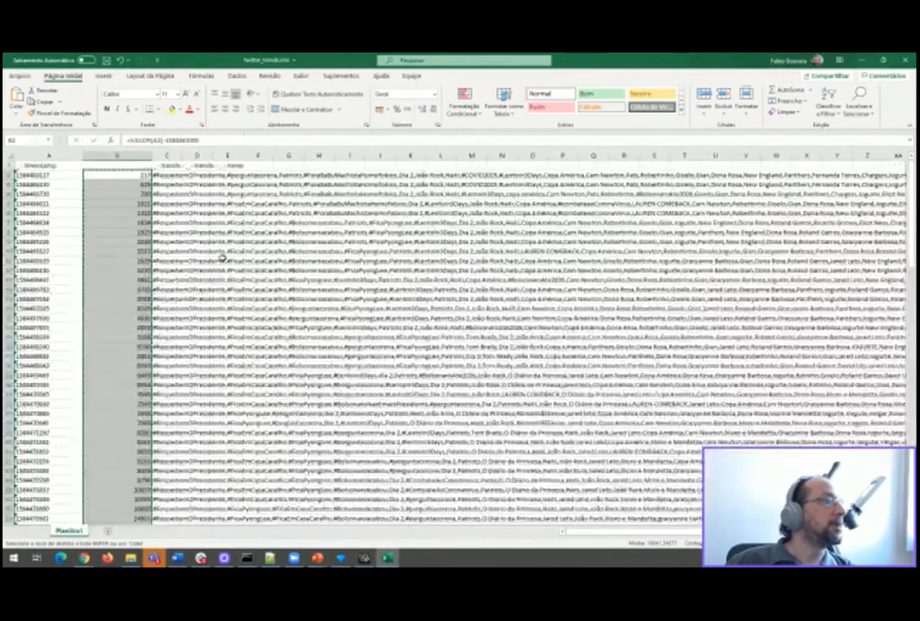
{"action": "left_click", "coordinate": [49, 176]}
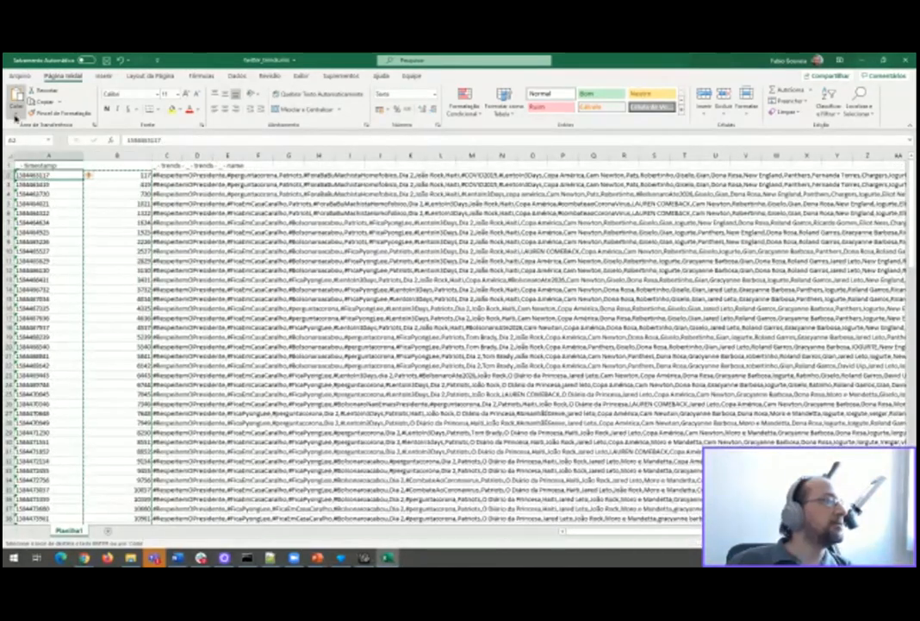
{"action": "left_click", "coordinate": [15, 113]}
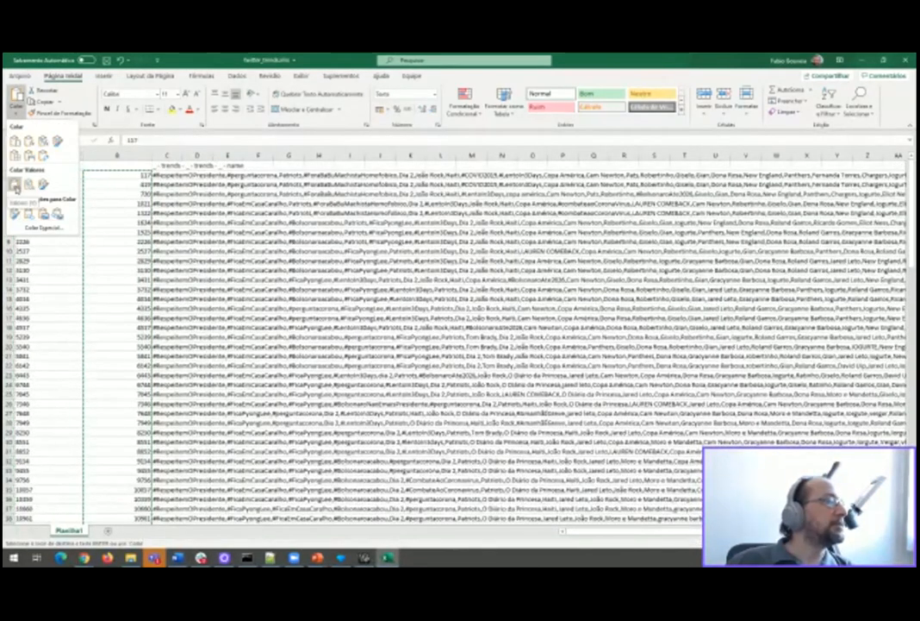
{"action": "left_click", "coordinate": [15, 184]}
- Delete the helper column B, leaving the timestamp and trends name columns
{"action": "left_click", "coordinate": [117, 155]}
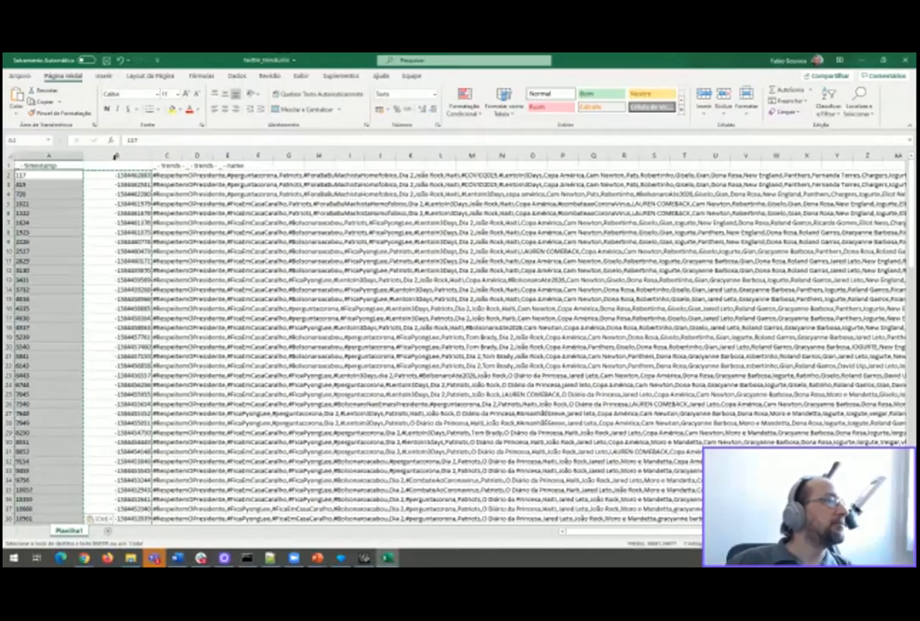
{"action": "right_click", "coordinate": [117, 155]}
{"action": "left_click", "coordinate": [153, 255]}
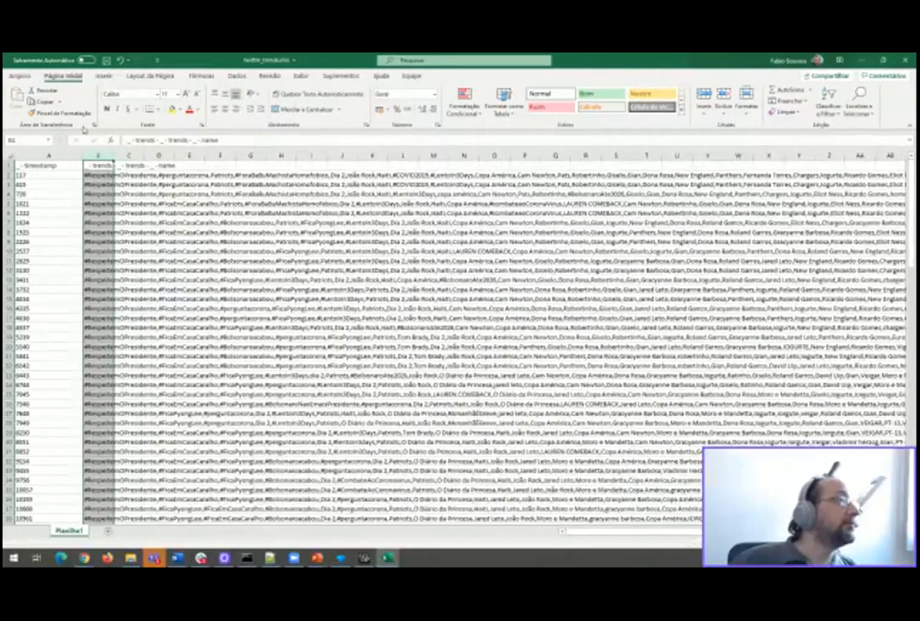
- Save the converted trends workbook and close it
{"action": "left_click", "coordinate": [104, 61]}
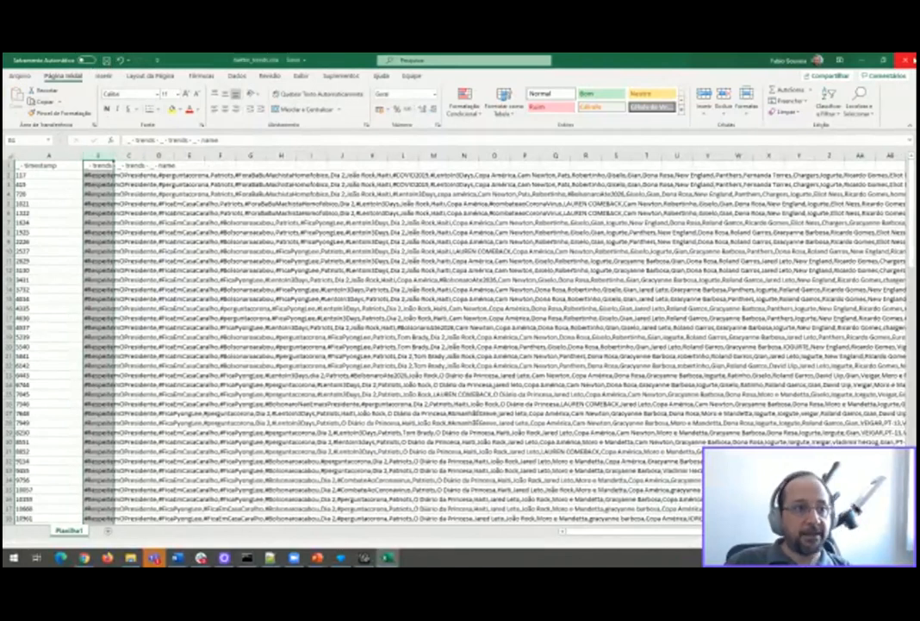
{"action": "left_click", "coordinate": [906, 60]}
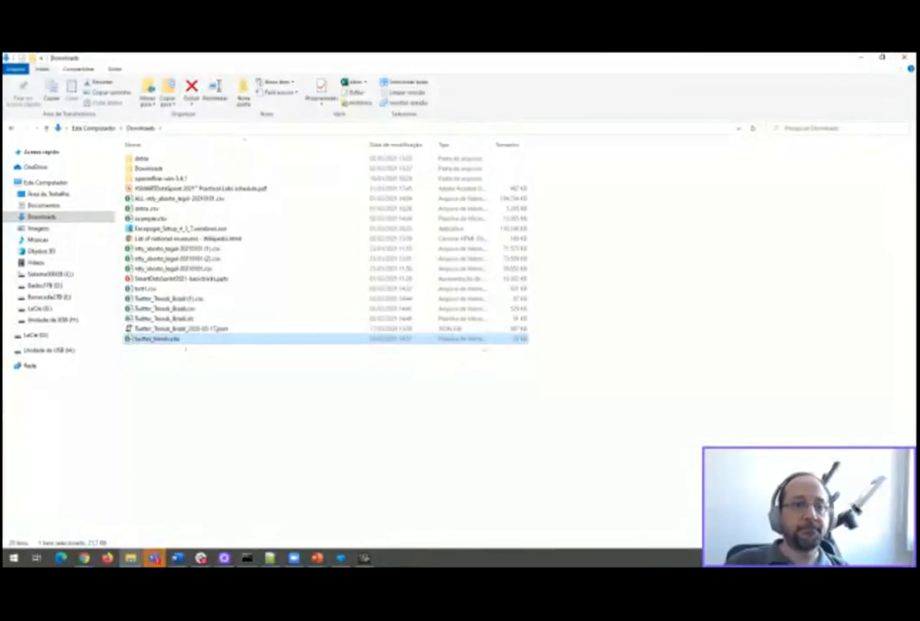
- Switch to Gephi and start a co-occurrence data import from the converted trends workbook, including its column headers
{"action": "left_click", "coordinate": [365, 558]}
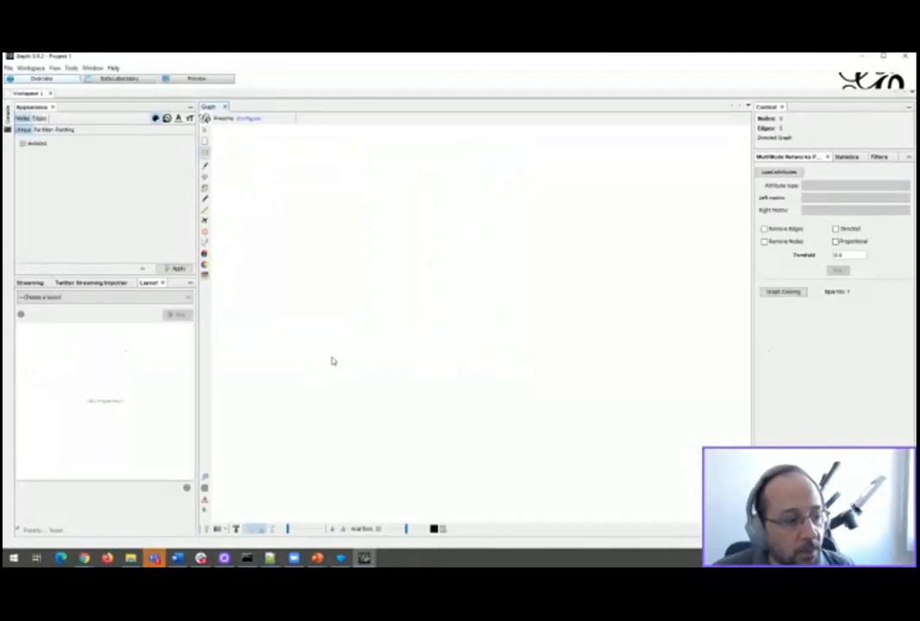
{"action": "left_click", "coordinate": [8, 67]}
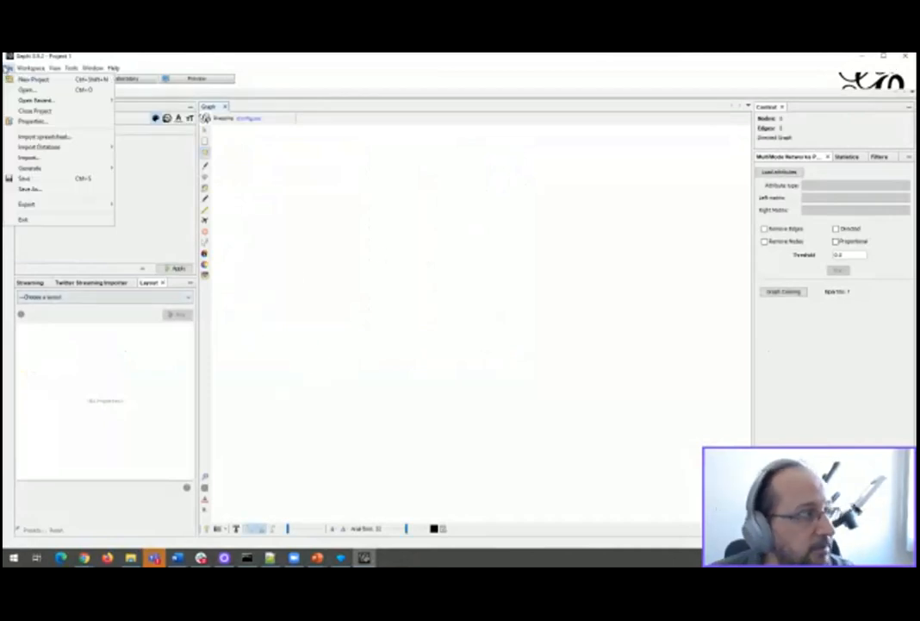
{"action": "left_click", "coordinate": [52, 157]}
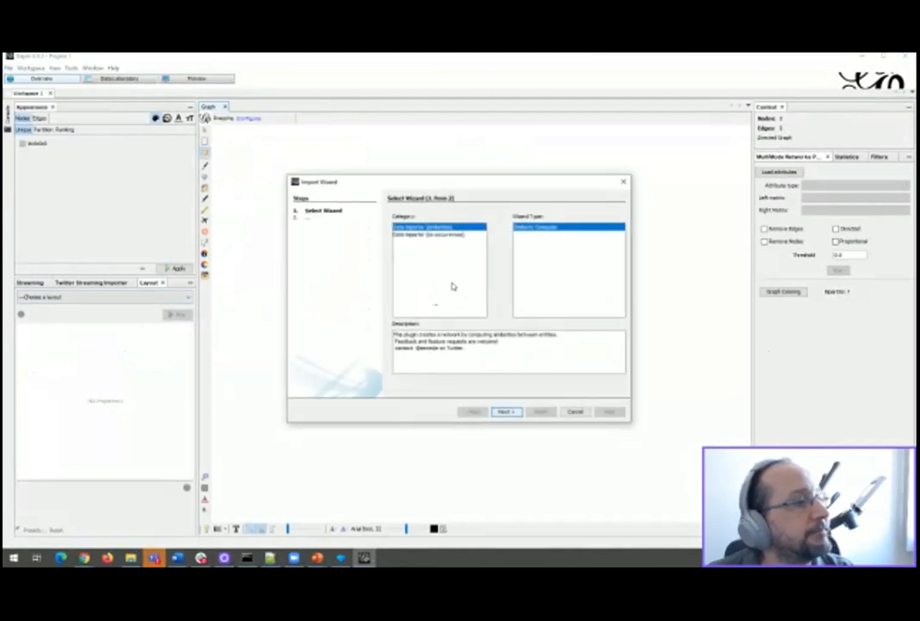
{"action": "left_click", "coordinate": [426, 234]}
{"action": "left_click", "coordinate": [506, 411]}
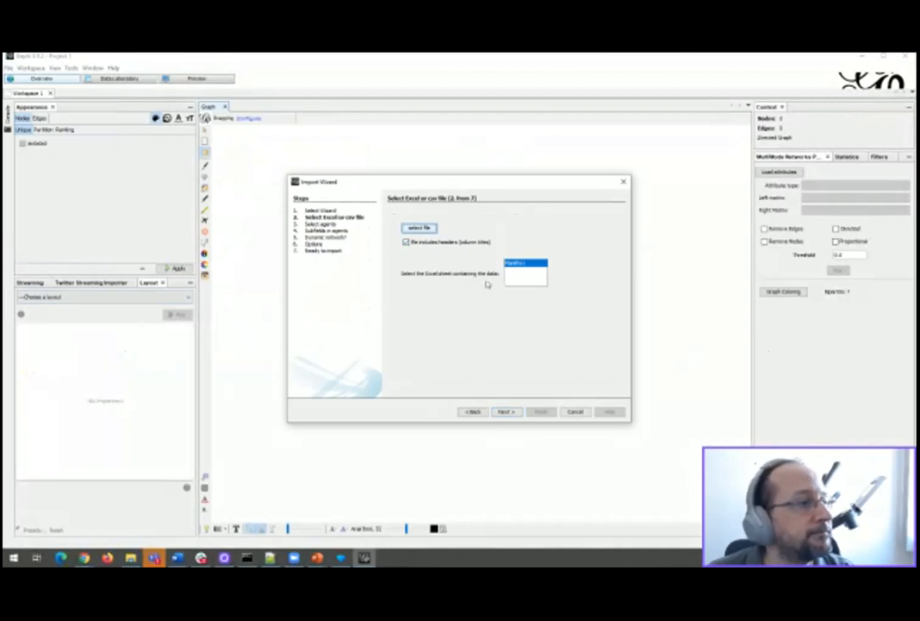
{"action": "left_click", "coordinate": [505, 413]}
- Connect the trends name column to itself as both agent types, with comma as the subfield delimiter
{"action": "left_click", "coordinate": [429, 261]}
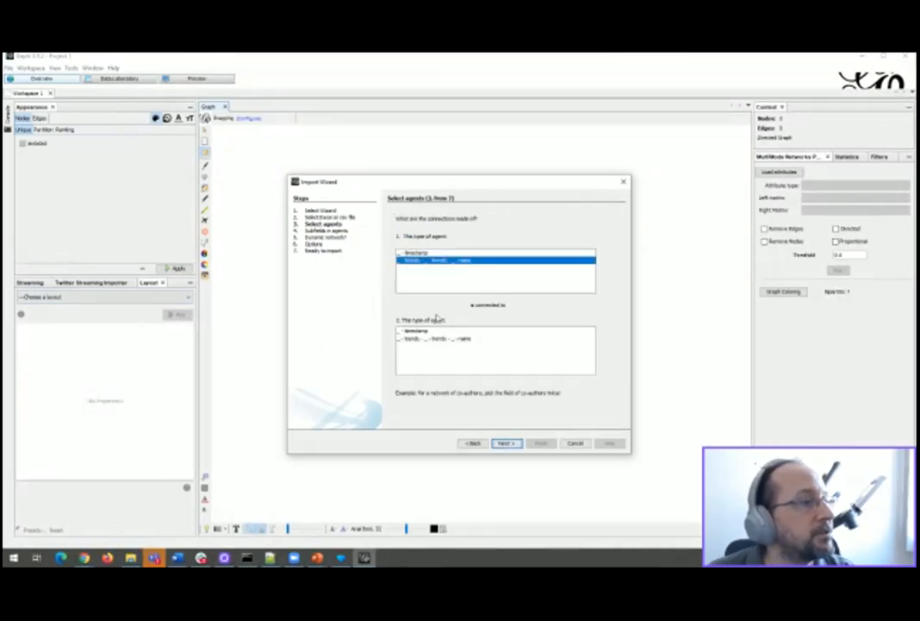
{"action": "left_click", "coordinate": [443, 331]}
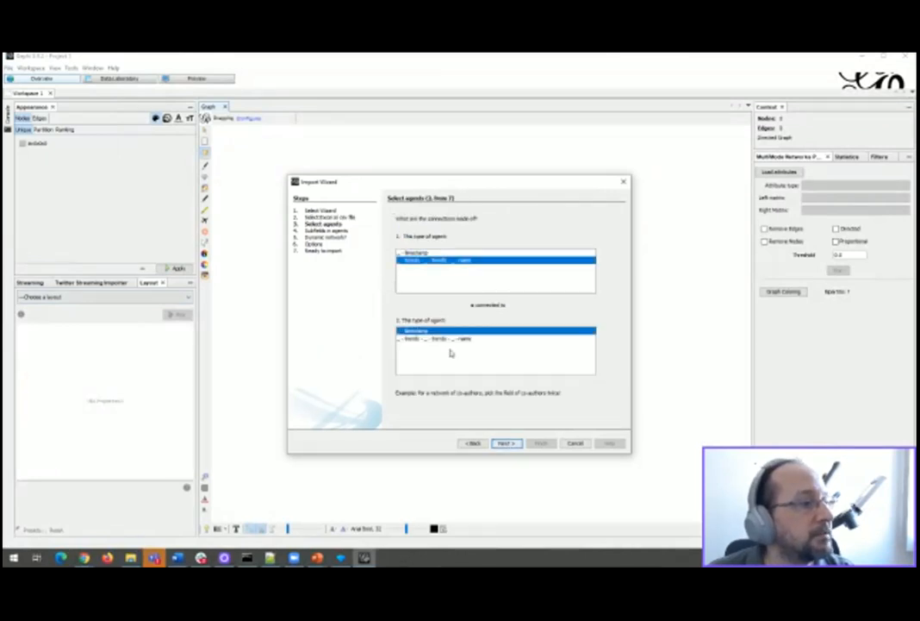
{"action": "left_click", "coordinate": [505, 442]}
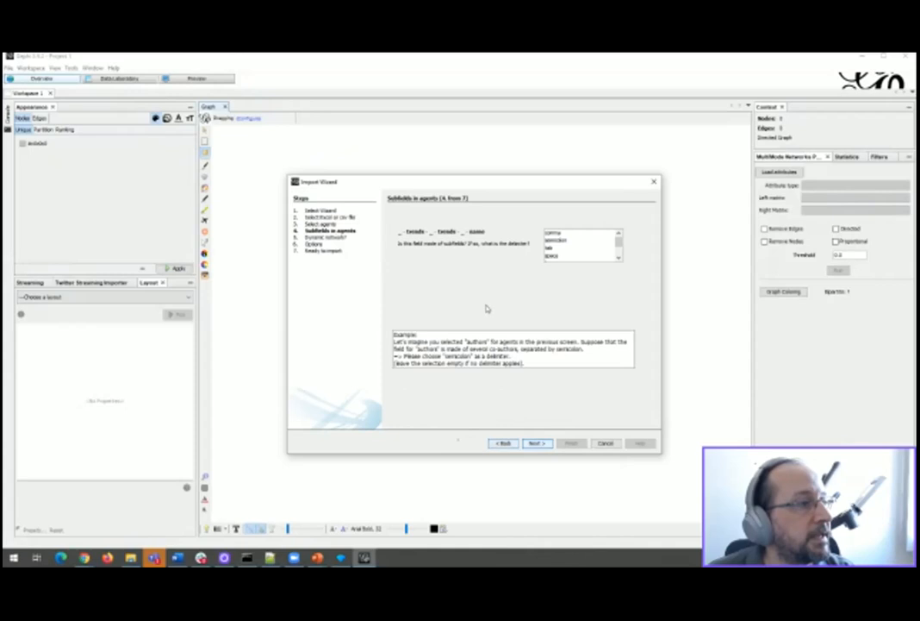
{"action": "left_click", "coordinate": [534, 443]}
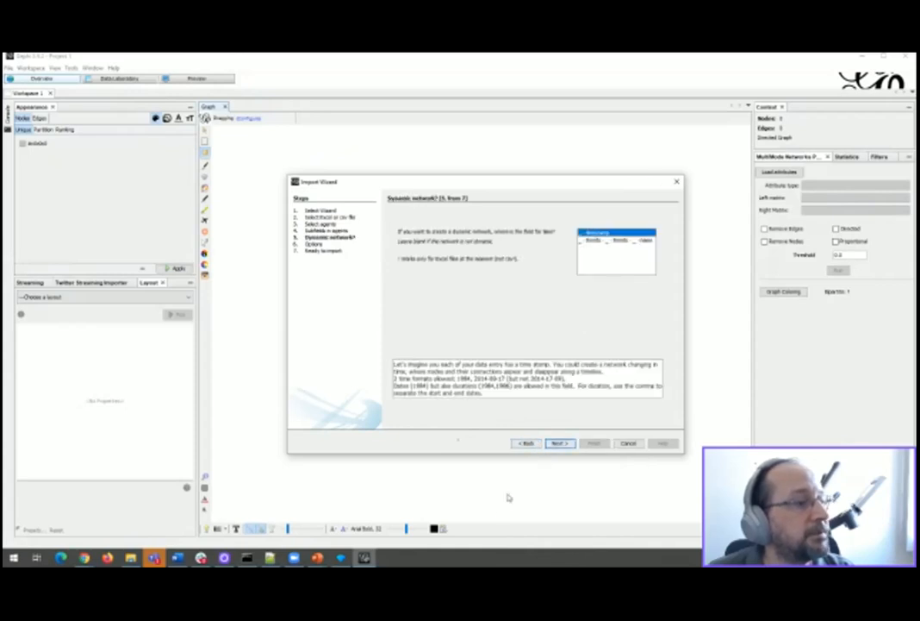
- Use timestamp as the dynamic time field, leave the import options off, and import the undirected graph into a new workspace
{"action": "left_click", "coordinate": [561, 443]}
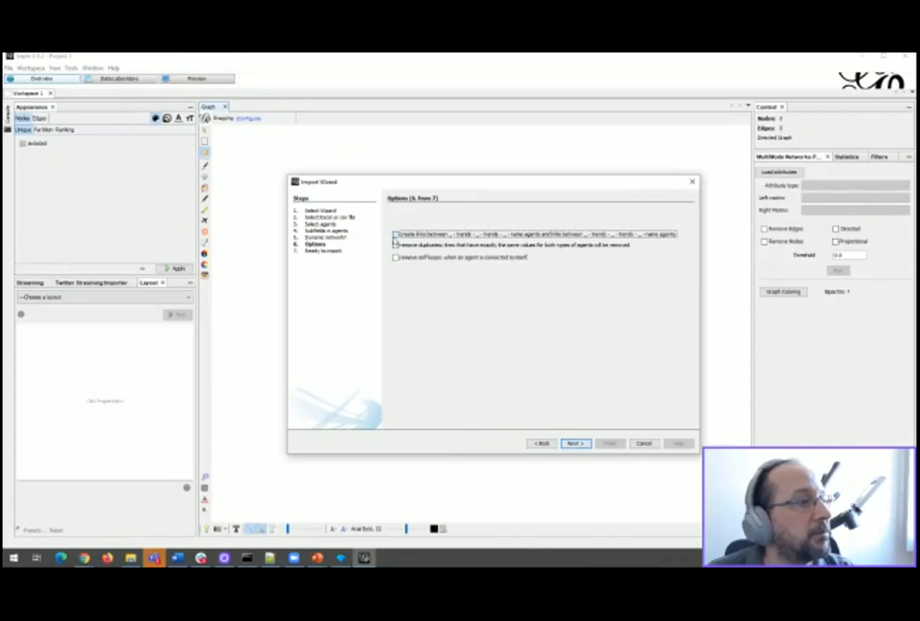
{"action": "left_click", "coordinate": [583, 442]}
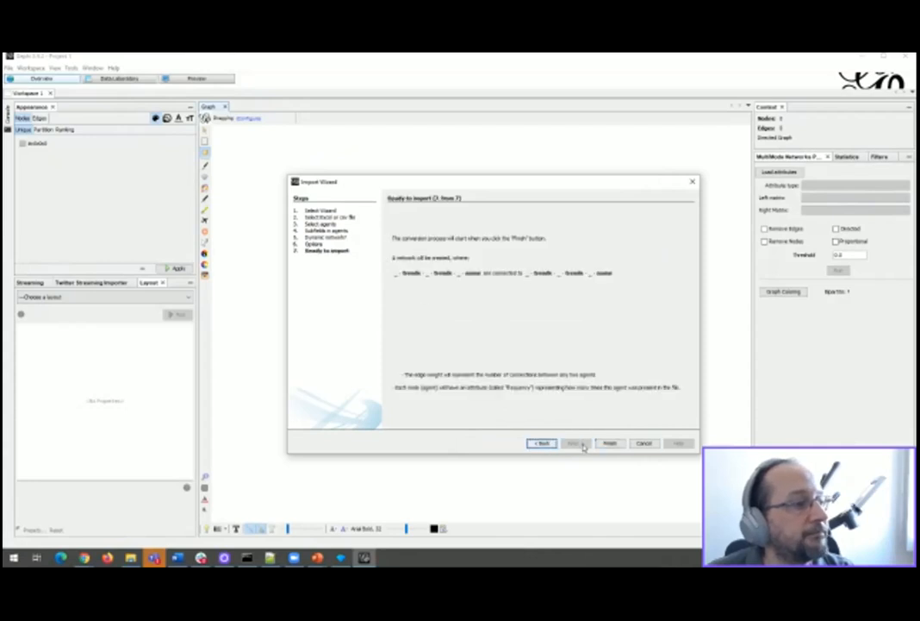
{"action": "left_click", "coordinate": [611, 444]}
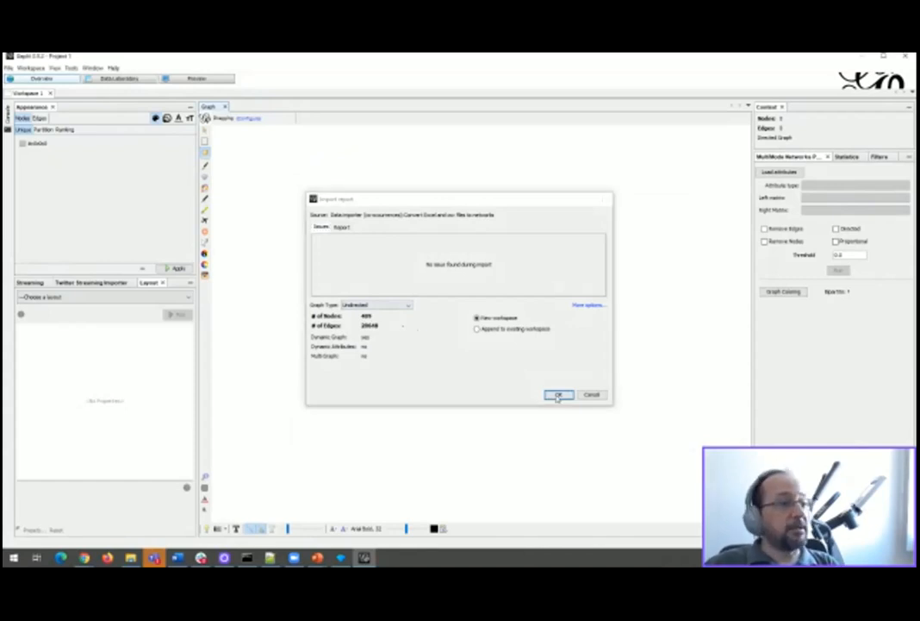
{"action": "left_click", "coordinate": [558, 396]}
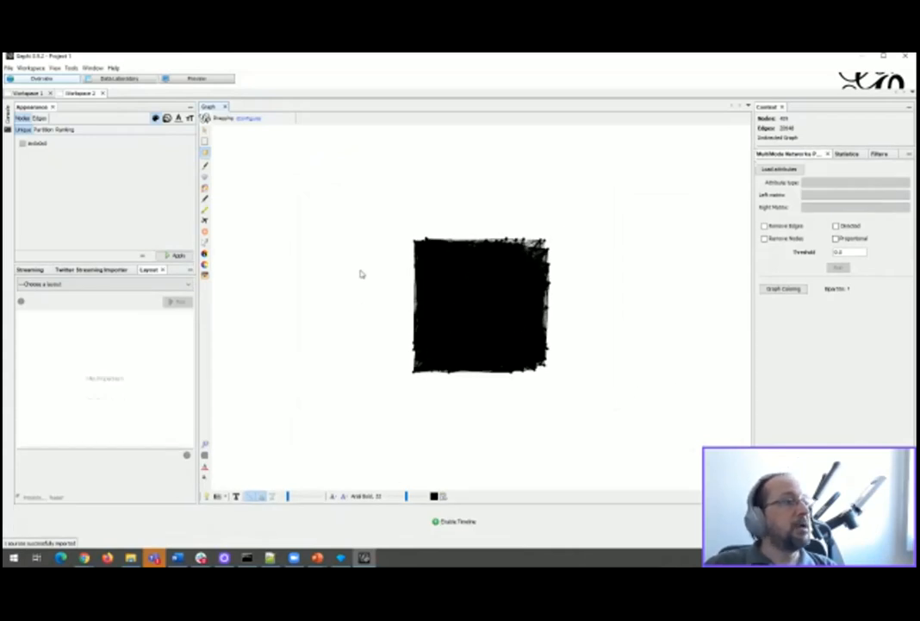
- Examine the imported nodes in the data table, sorted by Id, for trend names repeated with different capitalization
{"action": "left_click", "coordinate": [110, 80]}
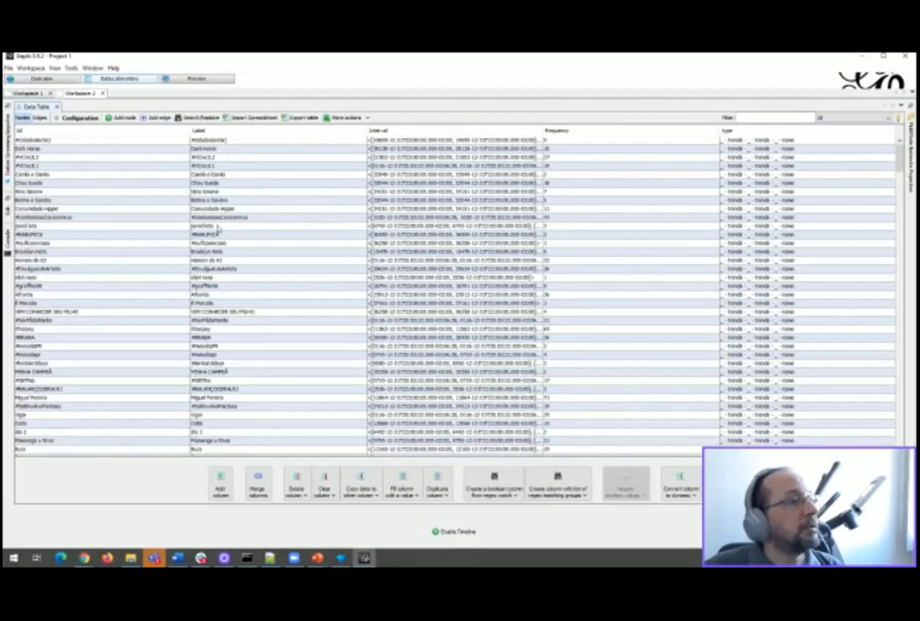
{"action": "scroll", "coordinate": [248, 208], "scroll_direction": "down", "scroll_amount": 10}
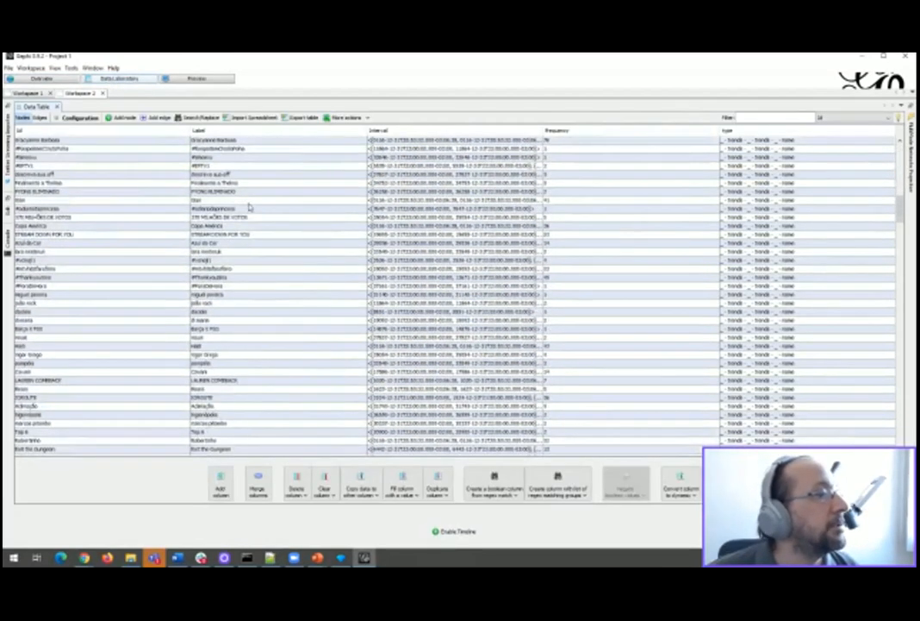
{"action": "scroll", "coordinate": [248, 207], "scroll_direction": "up", "scroll_amount": 3}
{"action": "scroll", "coordinate": [248, 208], "scroll_direction": "down", "scroll_amount": 10}
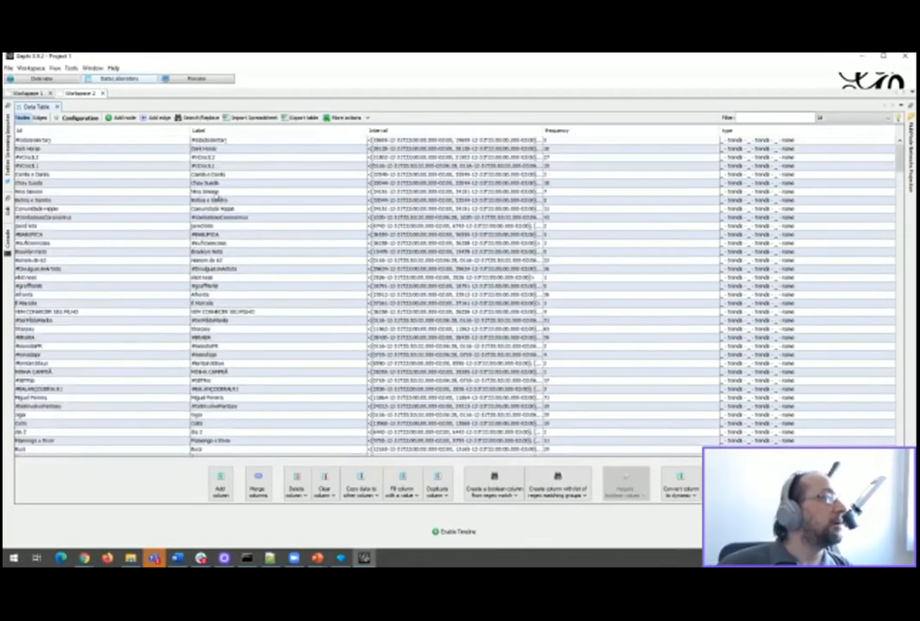
{"action": "left_click", "coordinate": [94, 132]}
{"action": "left_click", "coordinate": [94, 132]}
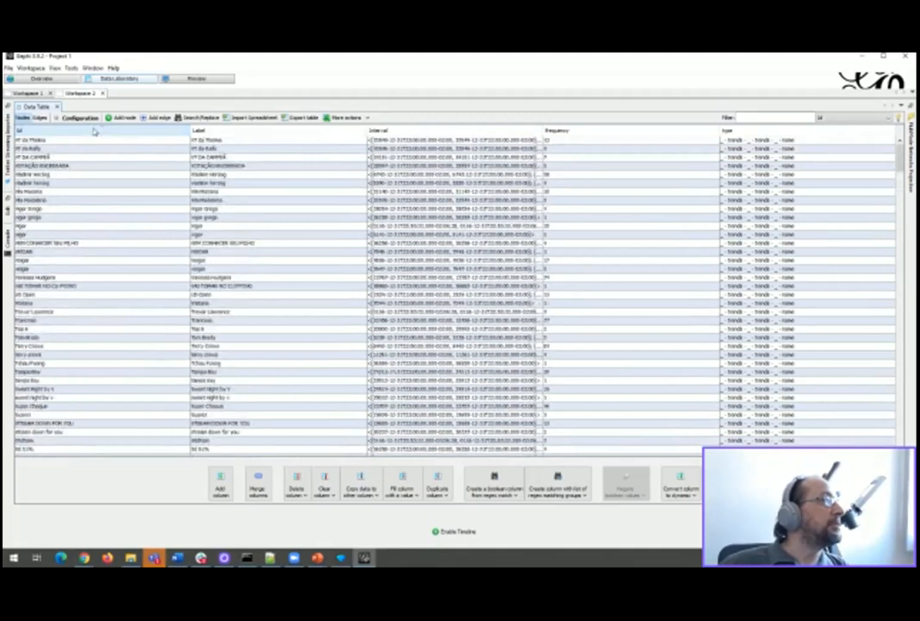
{"action": "left_click", "coordinate": [94, 132]}
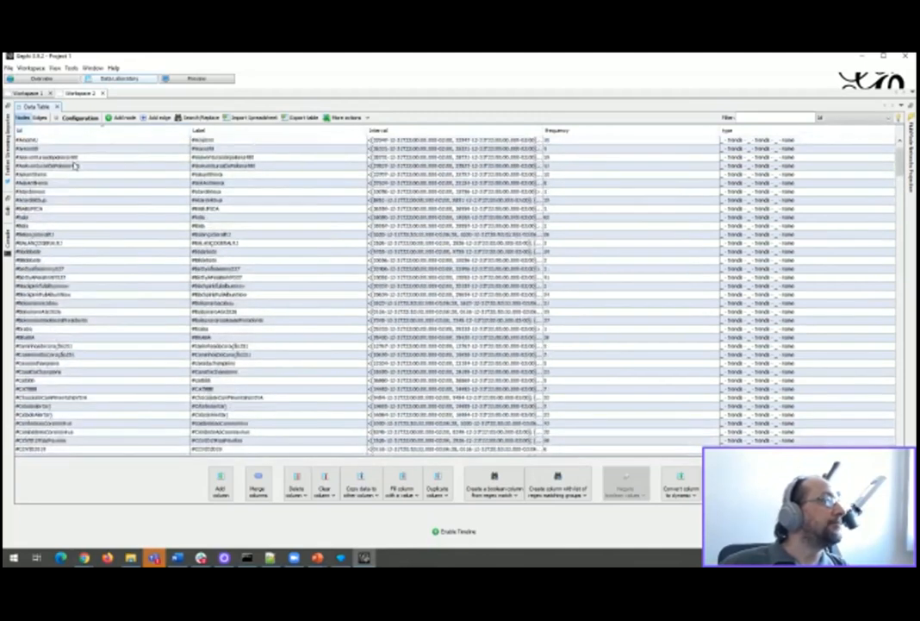
{"action": "scroll", "coordinate": [78, 165], "scroll_direction": "down", "scroll_amount": 5}
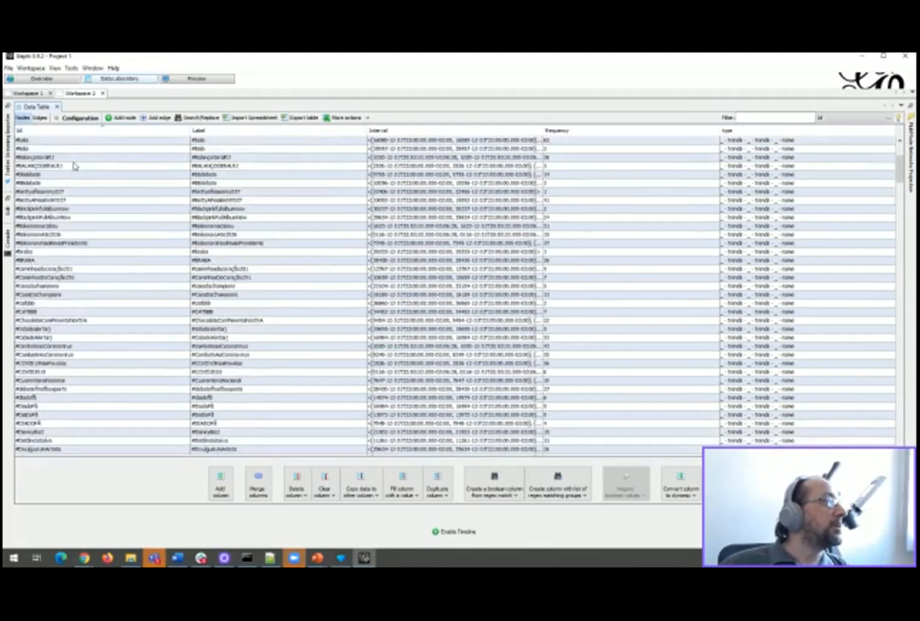
{"action": "scroll", "coordinate": [75, 165], "scroll_direction": "down", "scroll_amount": 2}
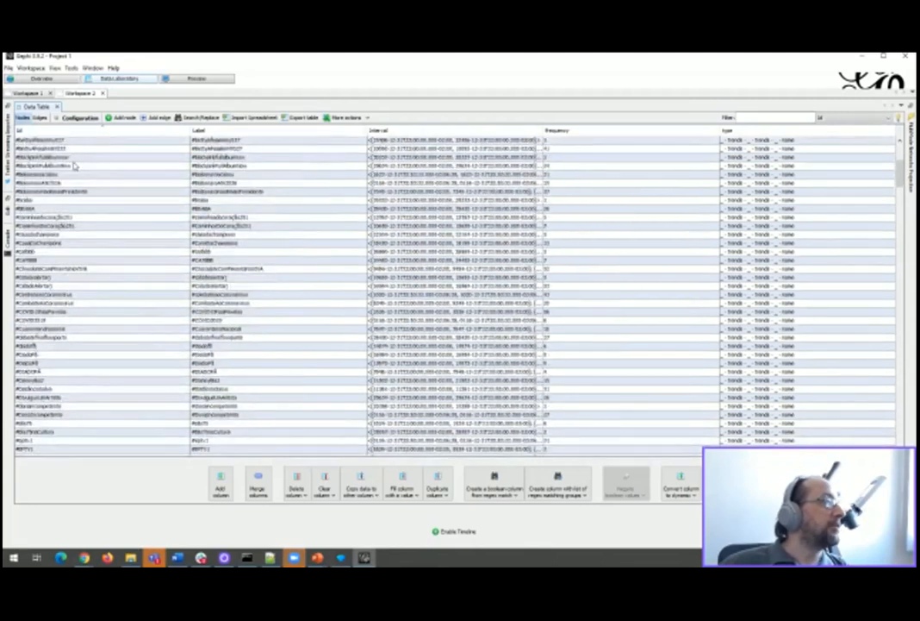
{"action": "scroll", "coordinate": [75, 159], "scroll_direction": "up", "scroll_amount": 7}
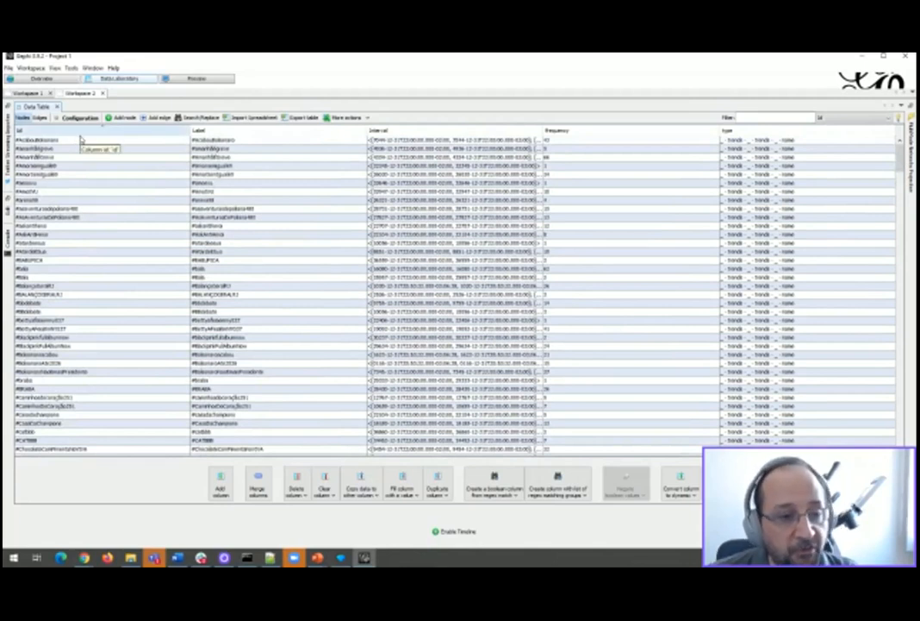
- Switch to the Twitter_Trends_Brazil project in OpenRefine and convert the trends name column to lowercase
{"action": "left_click", "coordinate": [341, 559]}
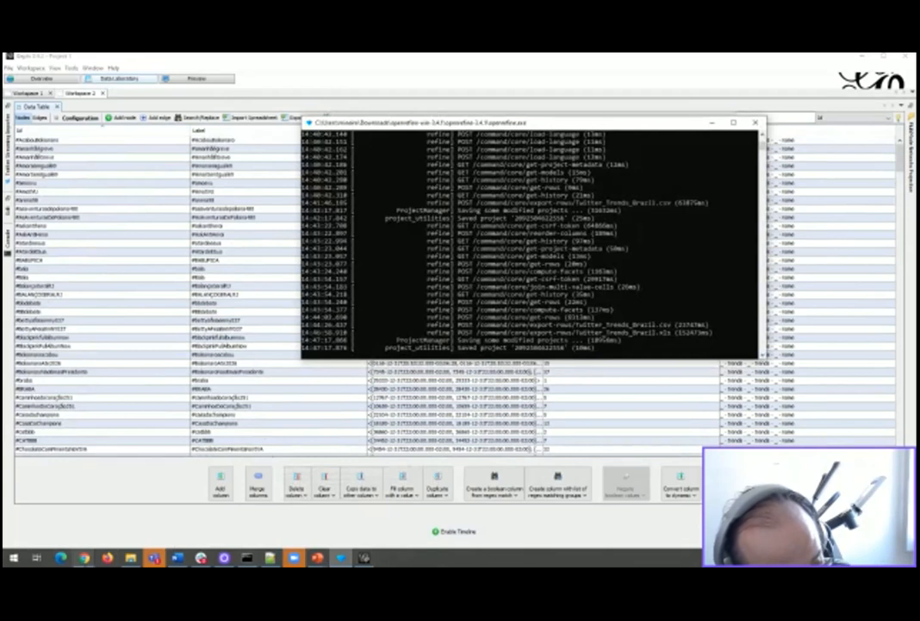
{"action": "left_click", "coordinate": [84, 559]}
{"action": "left_click", "coordinate": [668, 493]}
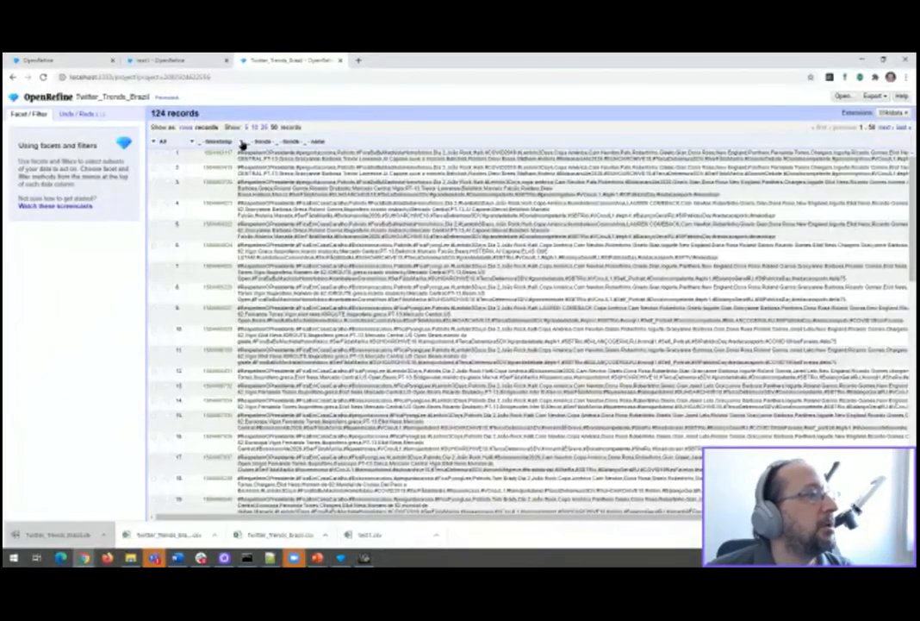
{"action": "left_click", "coordinate": [243, 142]}
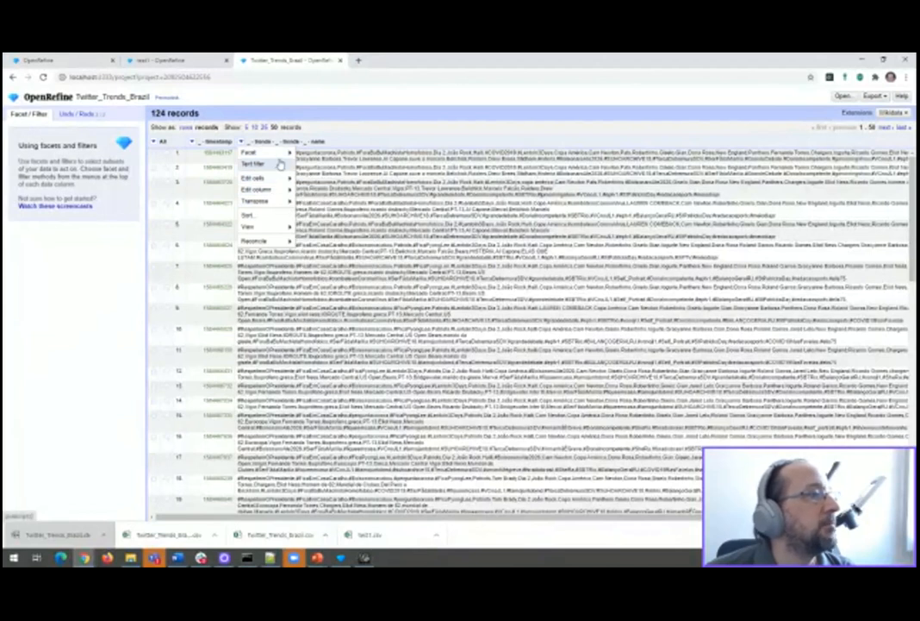
{"action": "mouse_move", "coordinate": [286, 189]}
{"action": "mouse_move", "coordinate": [259, 178]}
{"action": "mouse_move", "coordinate": [324, 197]}
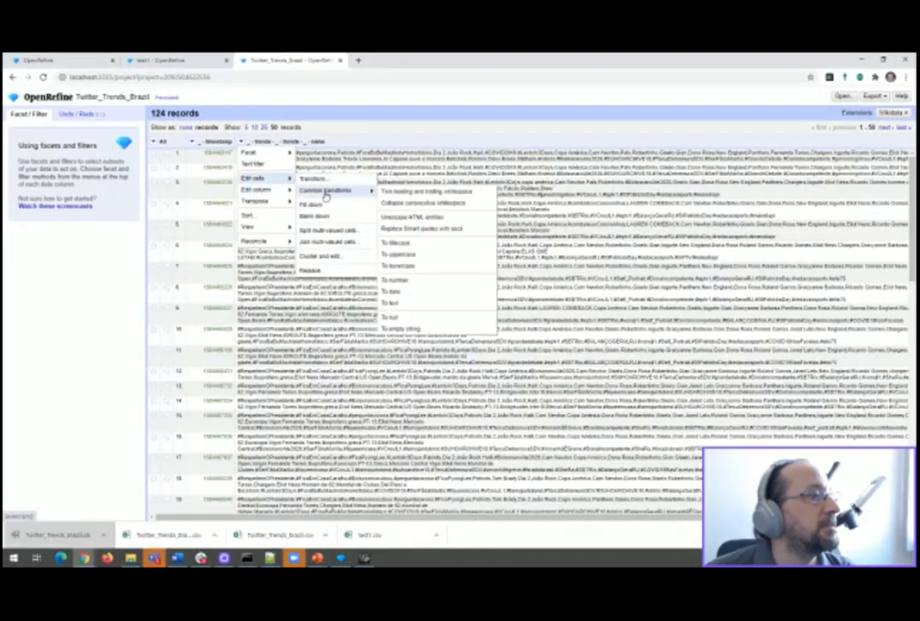
{"action": "left_click", "coordinate": [420, 265]}
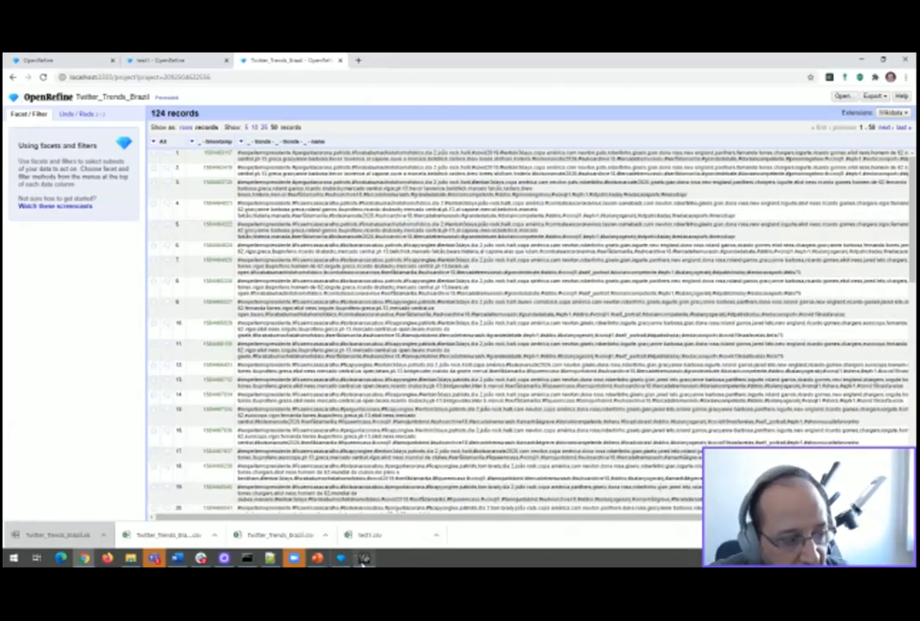
- Return to the graph overview in Gephi and set the node colours to be assigned by partition
{"action": "left_click", "coordinate": [363, 558]}
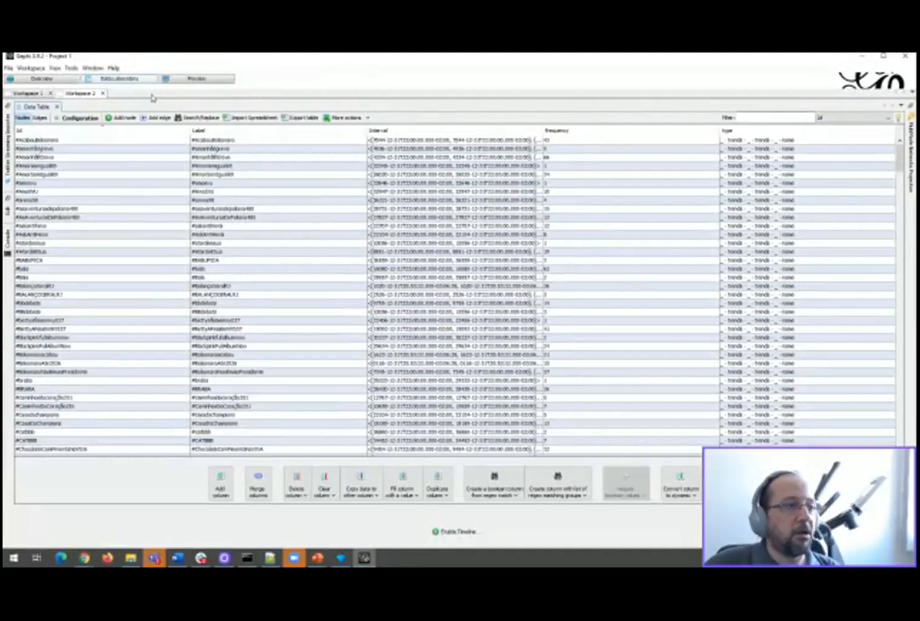
{"action": "left_click", "coordinate": [41, 79]}
{"action": "left_click", "coordinate": [166, 119]}
{"action": "left_click", "coordinate": [43, 129]}
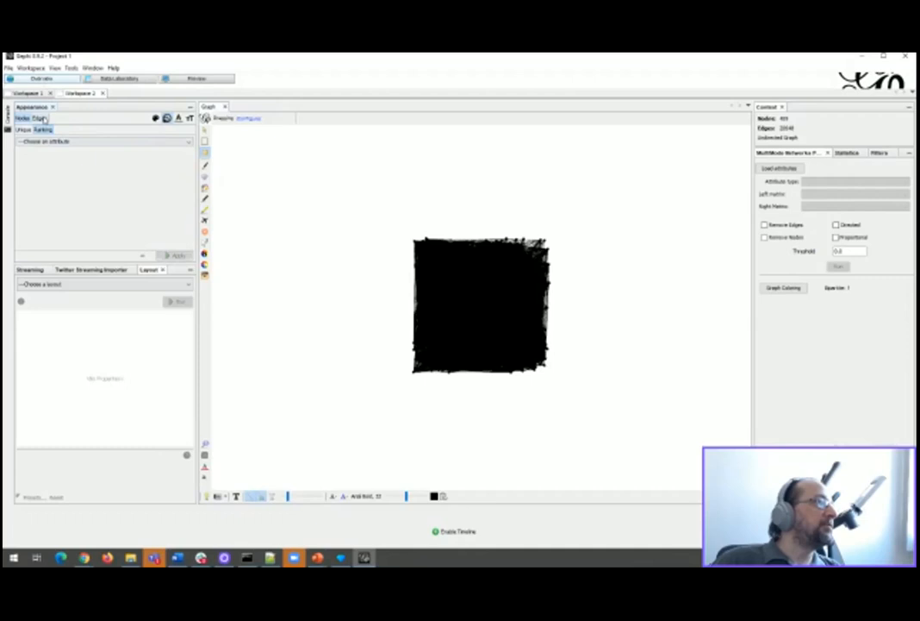
{"action": "left_click", "coordinate": [155, 117]}
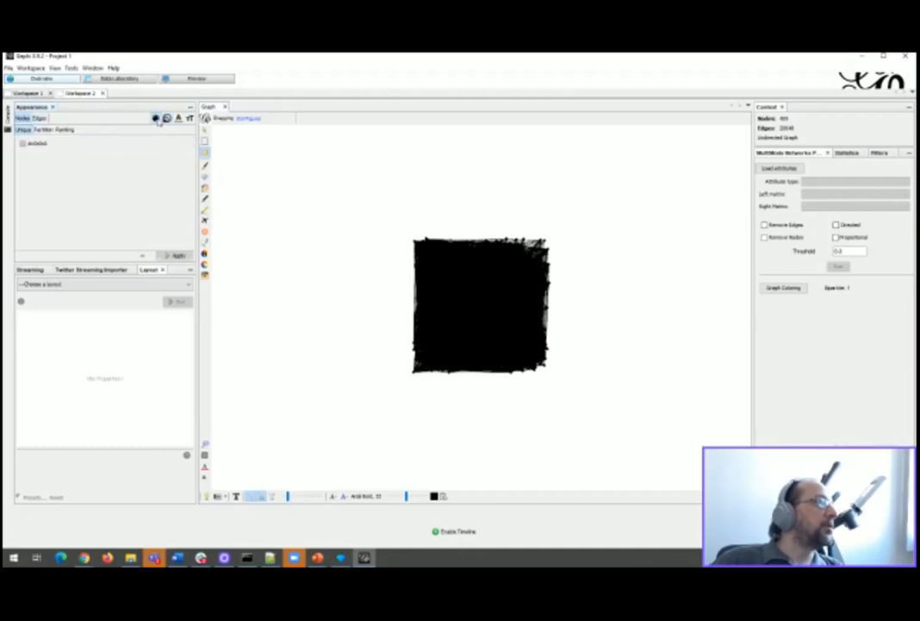
{"action": "left_click", "coordinate": [43, 130]}
- Select type as the partition attribute for the node colours
{"action": "left_click", "coordinate": [57, 141]}
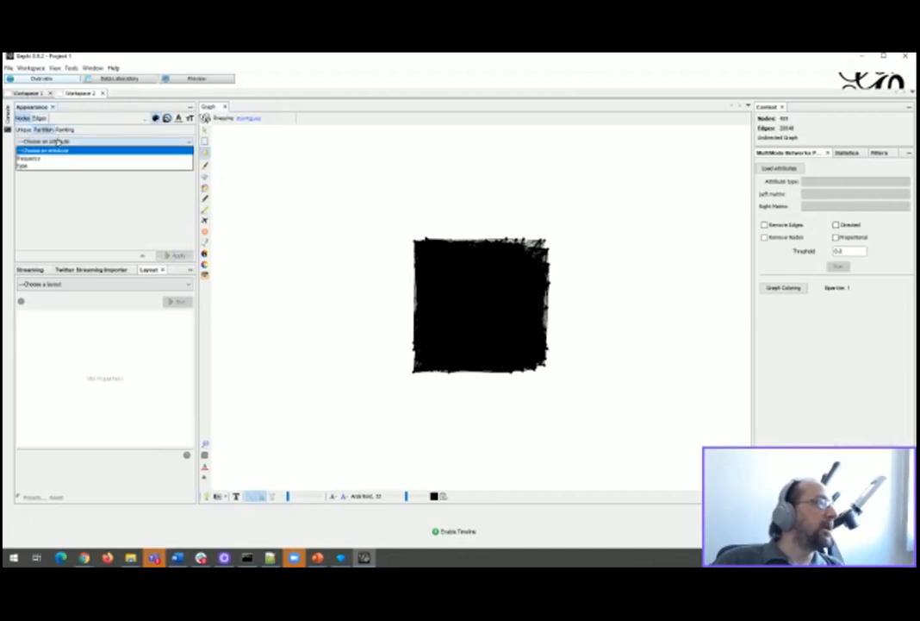
{"action": "left_click", "coordinate": [48, 165]}
{"action": "left_click", "coordinate": [50, 141]}
- Run the Modularity statistic with randomization, edge weights and resolution 1.0, and close its report
{"action": "left_click", "coordinate": [845, 157]}
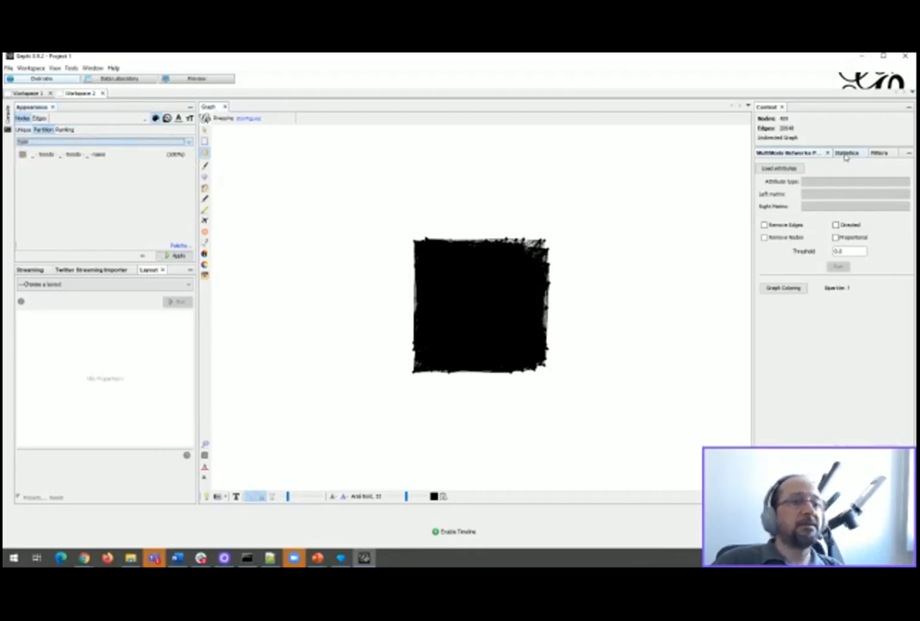
{"action": "left_click", "coordinate": [845, 153]}
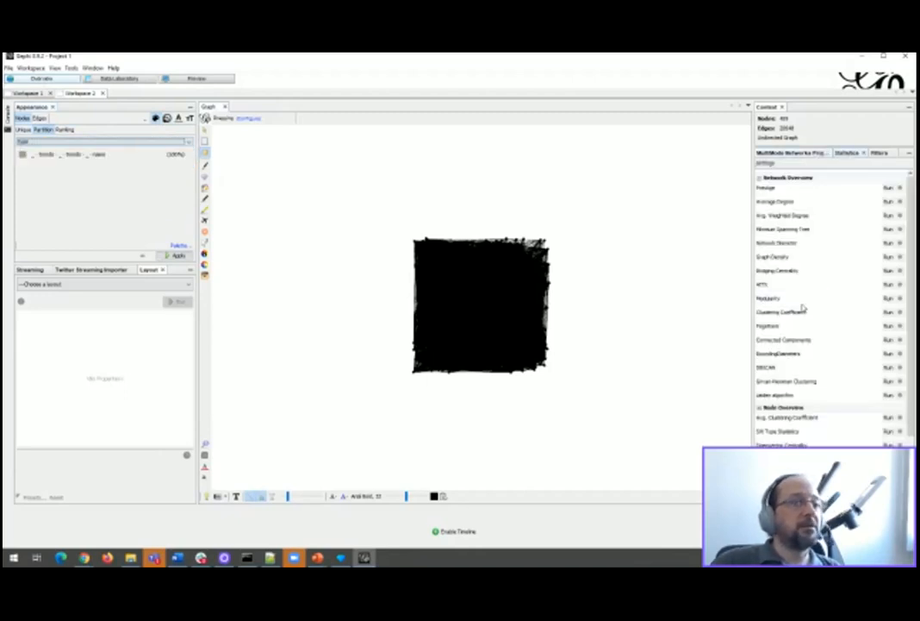
{"action": "left_click", "coordinate": [887, 298]}
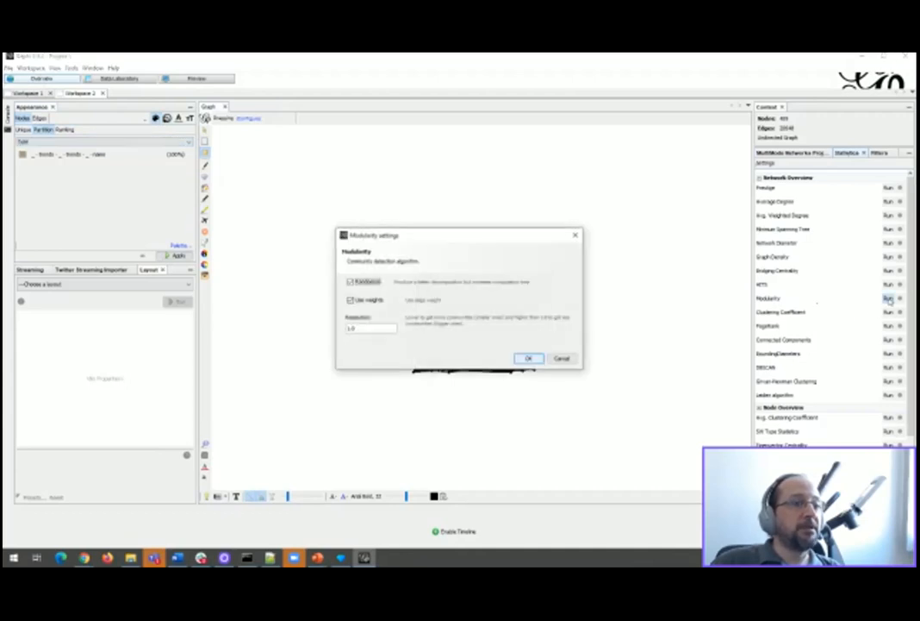
{"action": "left_click", "coordinate": [528, 358]}
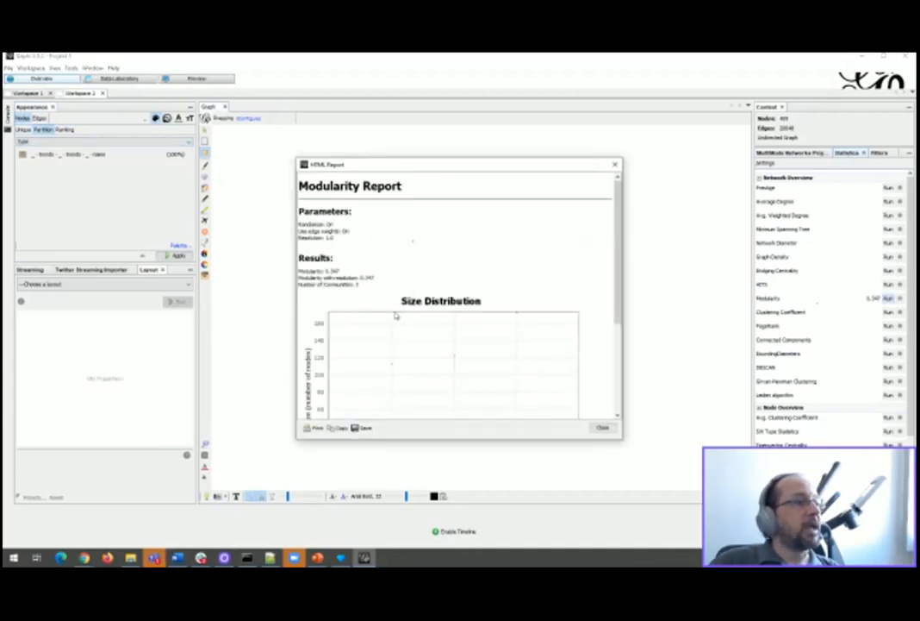
{"action": "left_click", "coordinate": [603, 427]}
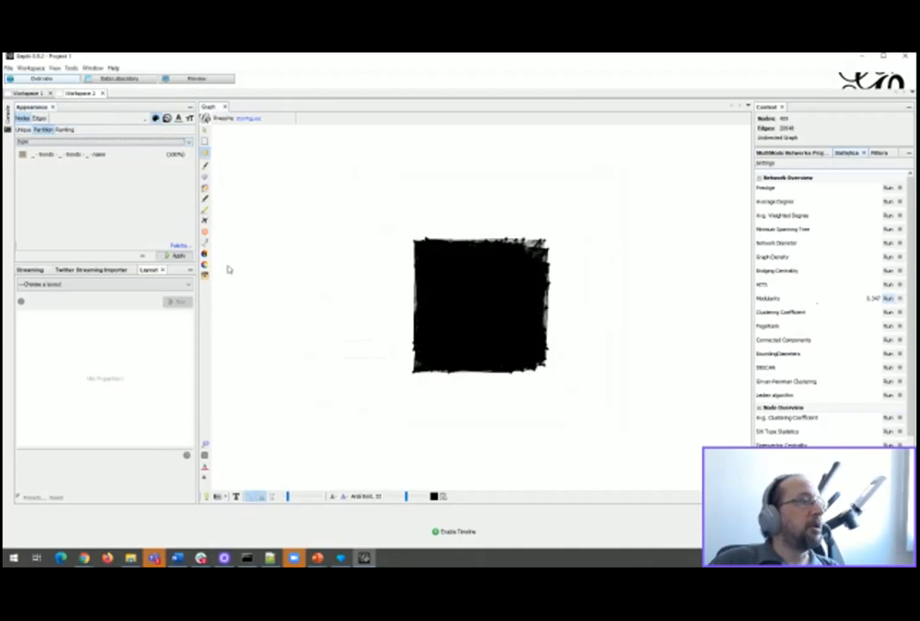
- Colour the nodes by the Modularity Class partition
{"action": "left_click", "coordinate": [68, 143]}
{"action": "left_click", "coordinate": [52, 161]}
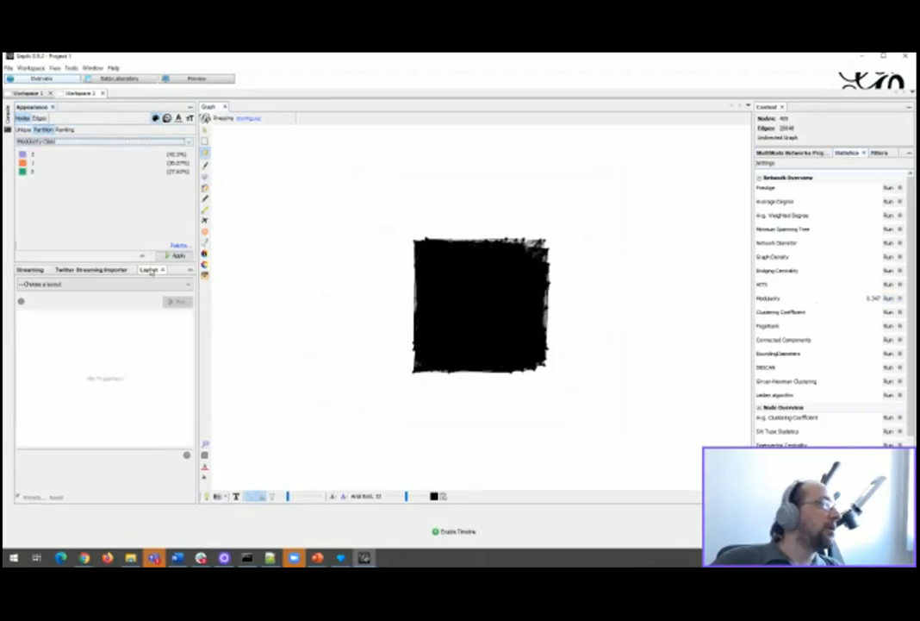
{"action": "left_click", "coordinate": [175, 256]}
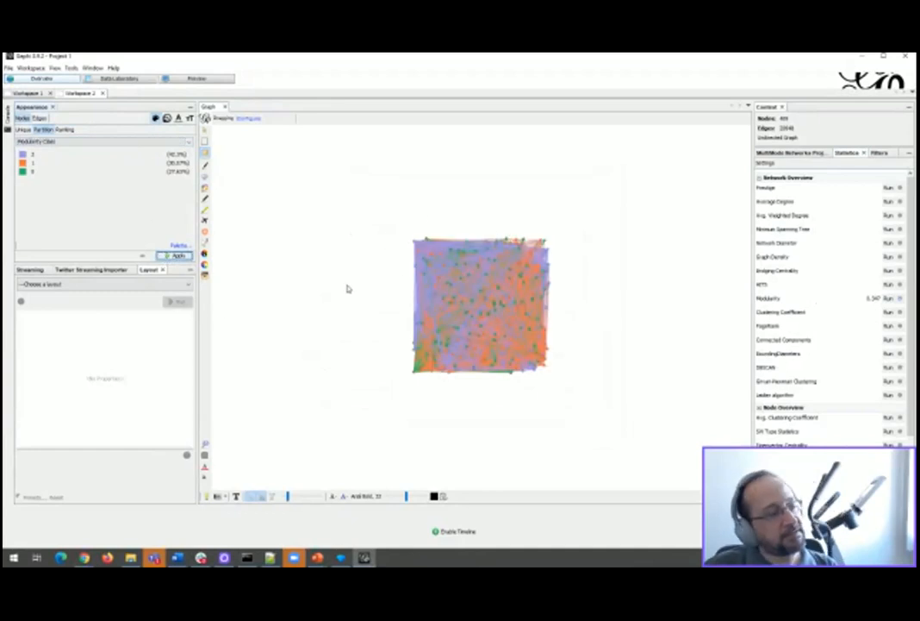
- Size the nodes by a ranking on Degree, with minimum size 5 and maximum size 30
{"action": "left_click", "coordinate": [43, 129]}
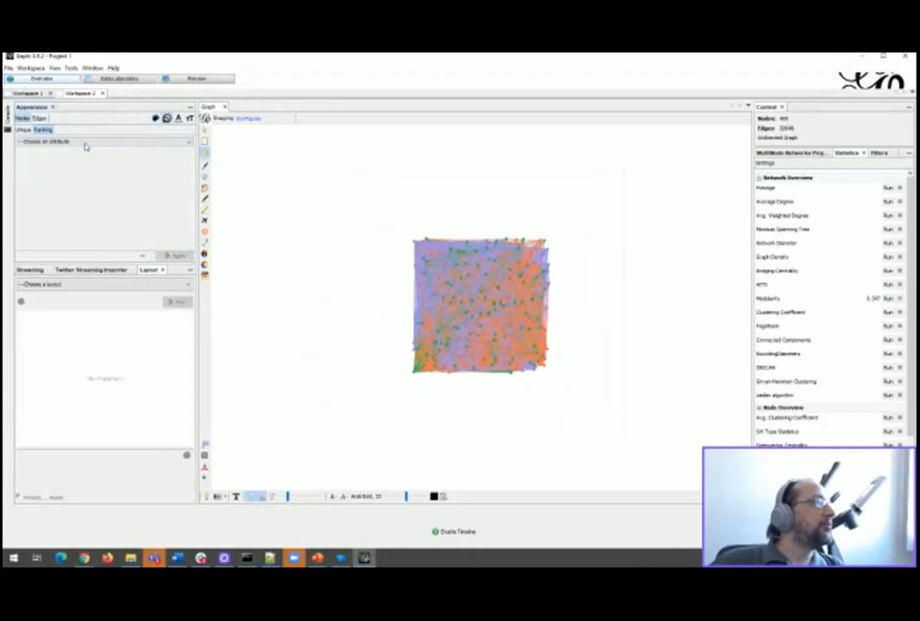
{"action": "left_click", "coordinate": [44, 141]}
{"action": "left_click", "coordinate": [42, 158]}
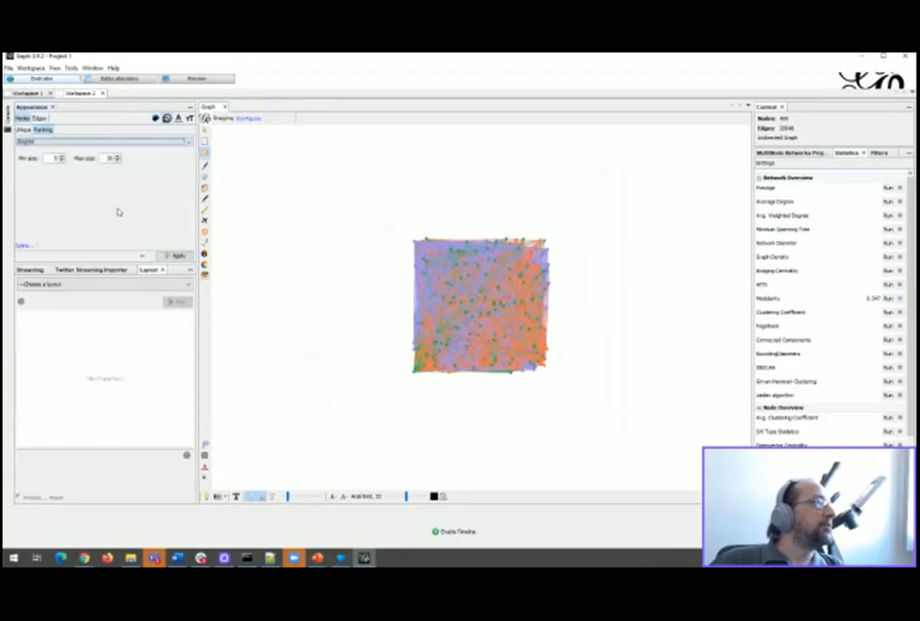
{"action": "left_click", "coordinate": [169, 256]}
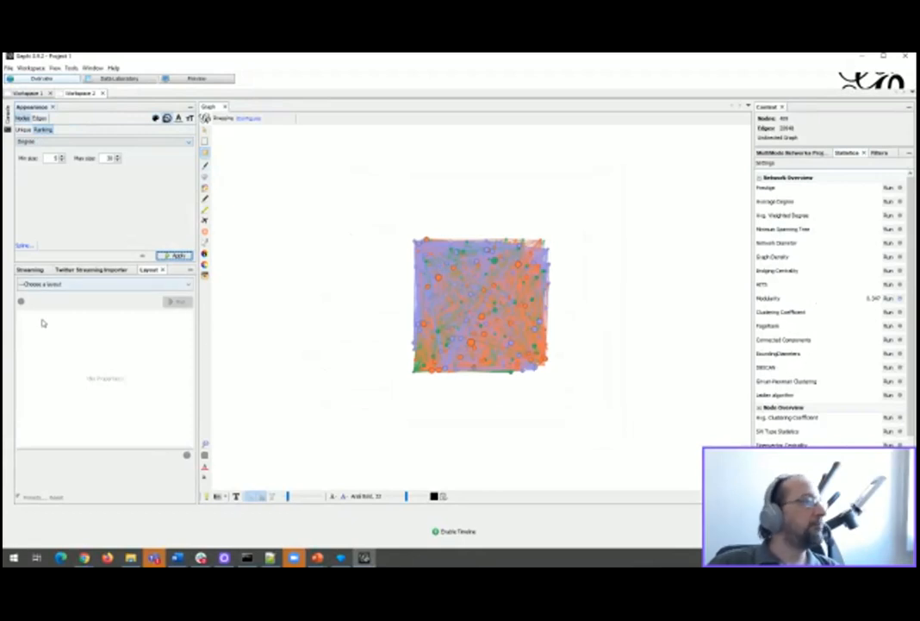
- Choose the ForceAtlas 2 layout and run it on the trends network
{"action": "left_click", "coordinate": [112, 284]}
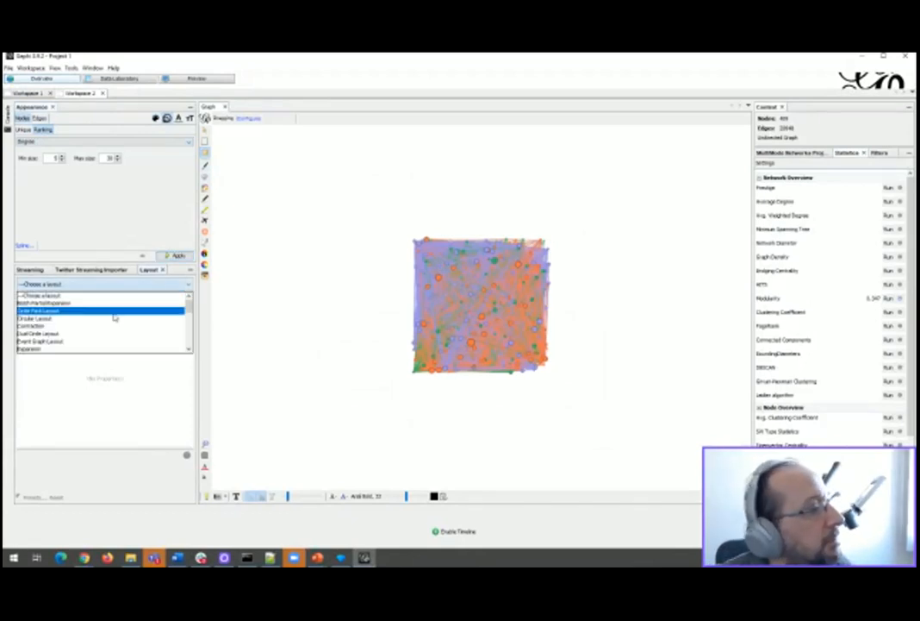
{"action": "scroll", "coordinate": [104, 323], "scroll_direction": "down", "scroll_amount": 3}
{"action": "scroll", "coordinate": [97, 336], "scroll_direction": "down", "scroll_amount": 3}
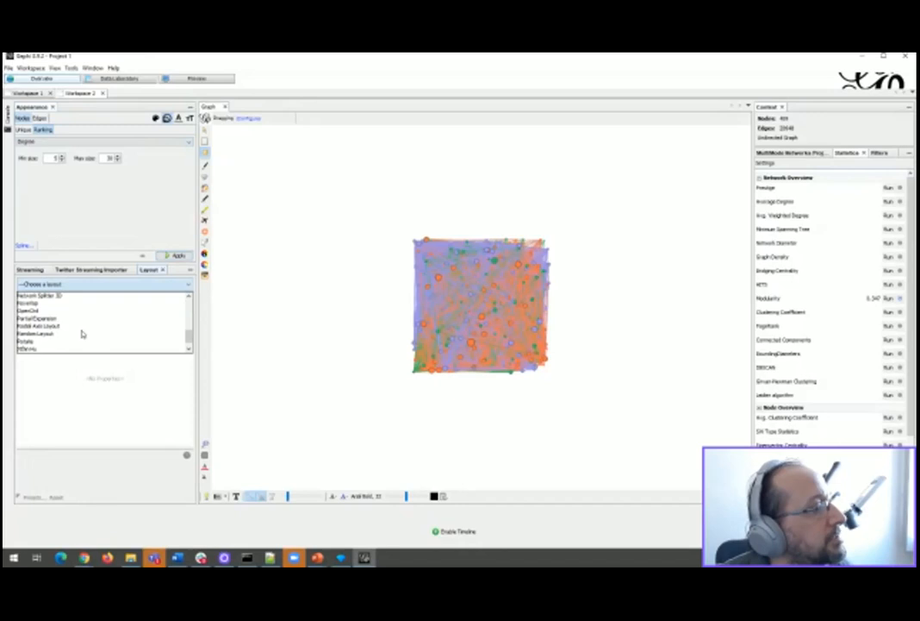
{"action": "scroll", "coordinate": [82, 330], "scroll_direction": "up", "scroll_amount": 4}
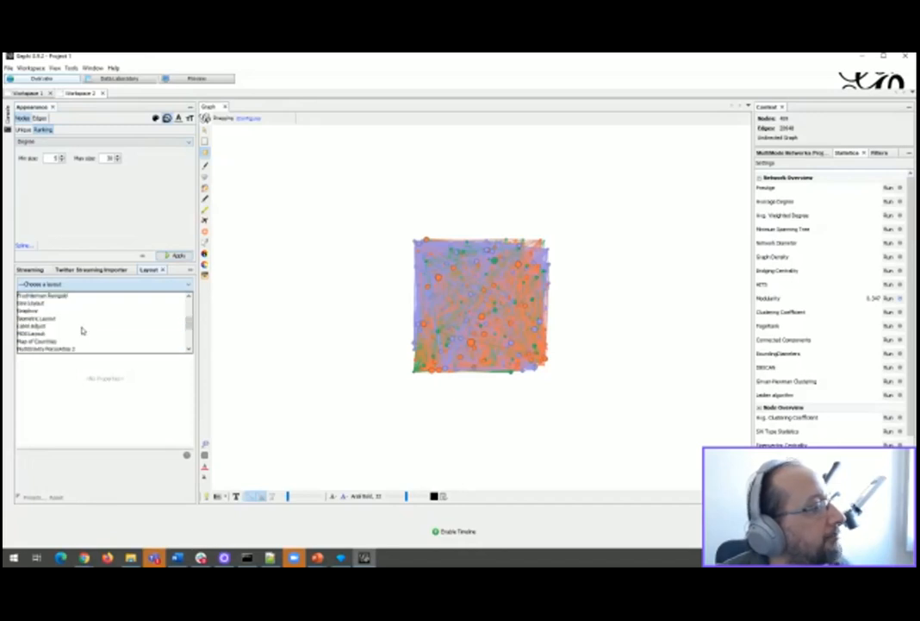
{"action": "scroll", "coordinate": [81, 331], "scroll_direction": "up", "scroll_amount": 4}
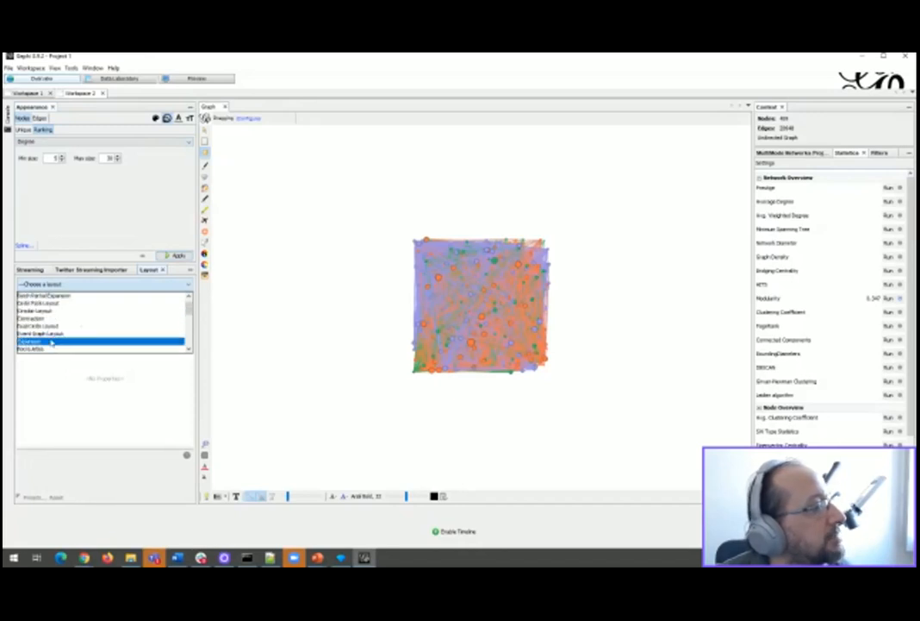
{"action": "scroll", "coordinate": [64, 336], "scroll_direction": "down", "scroll_amount": 3}
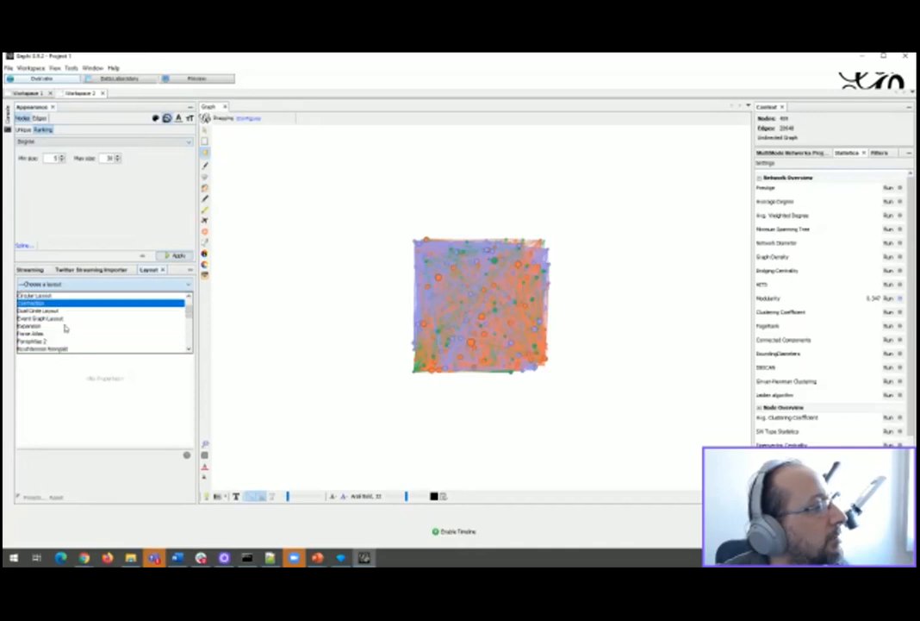
{"action": "left_click", "coordinate": [34, 342]}
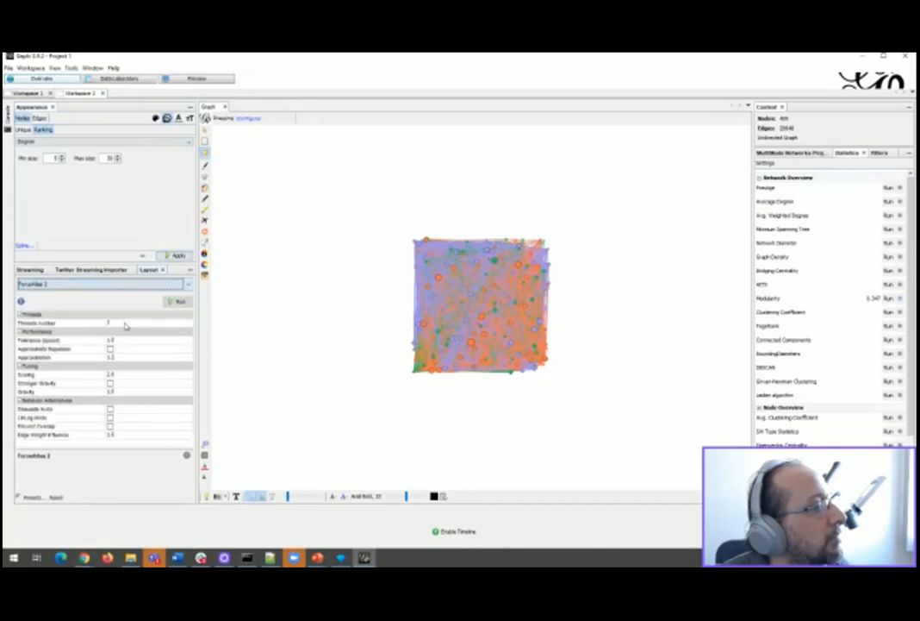
{"action": "left_click", "coordinate": [176, 300]}
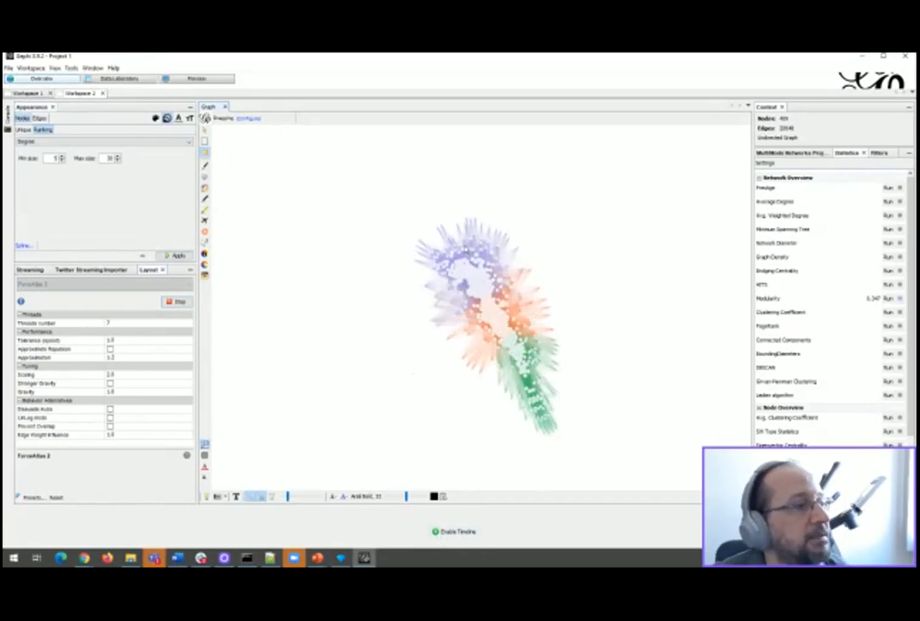
- Enable the timeline and shrink its window to a narrow interval at the very start
{"action": "left_click", "coordinate": [454, 531]}
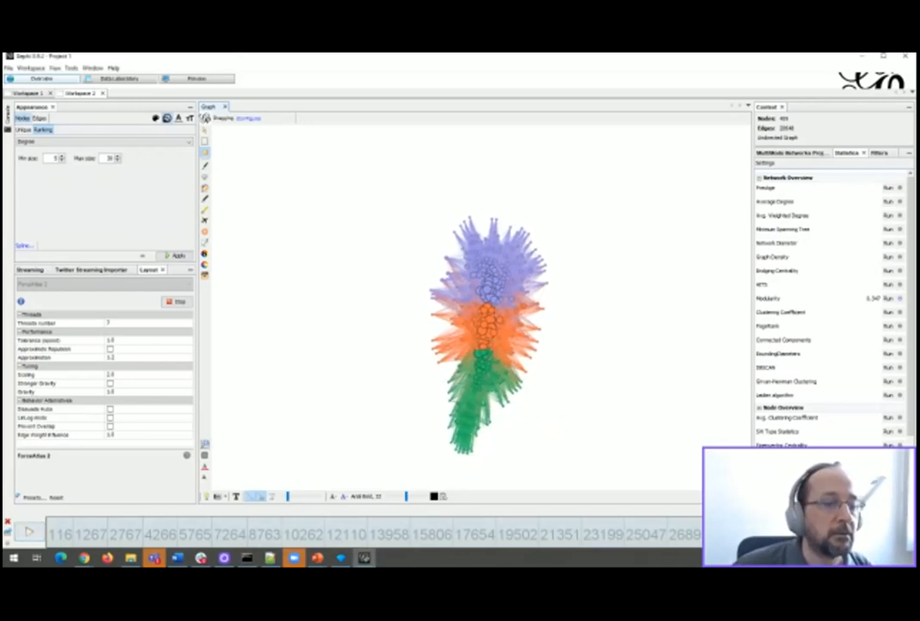
{"action": "left_click_drag", "start_coordinate": [911, 531], "coordinate": [52, 540]}
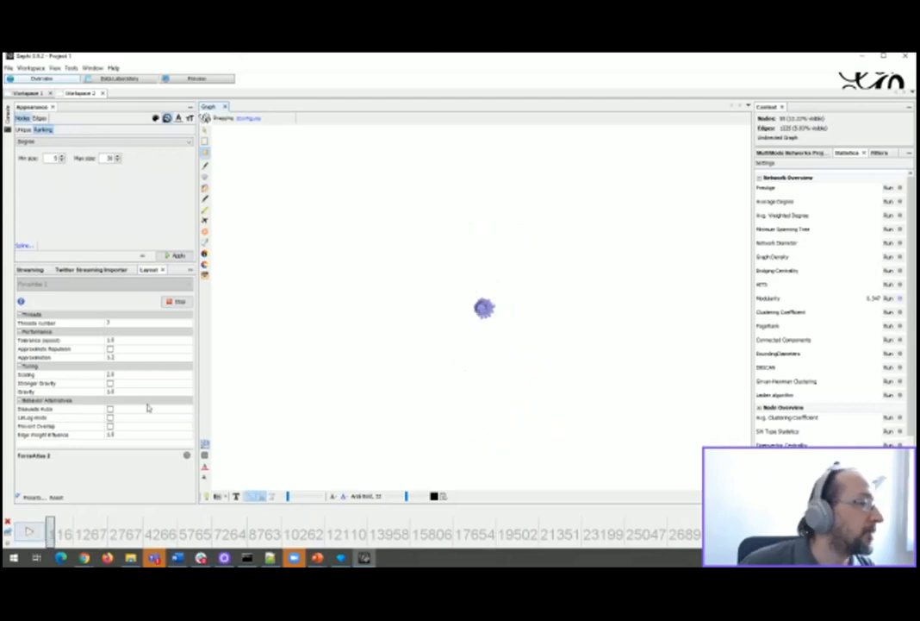
- Enable LinLog mode for the running layout, centre the graph and show the node labels
{"action": "left_click", "coordinate": [109, 417]}
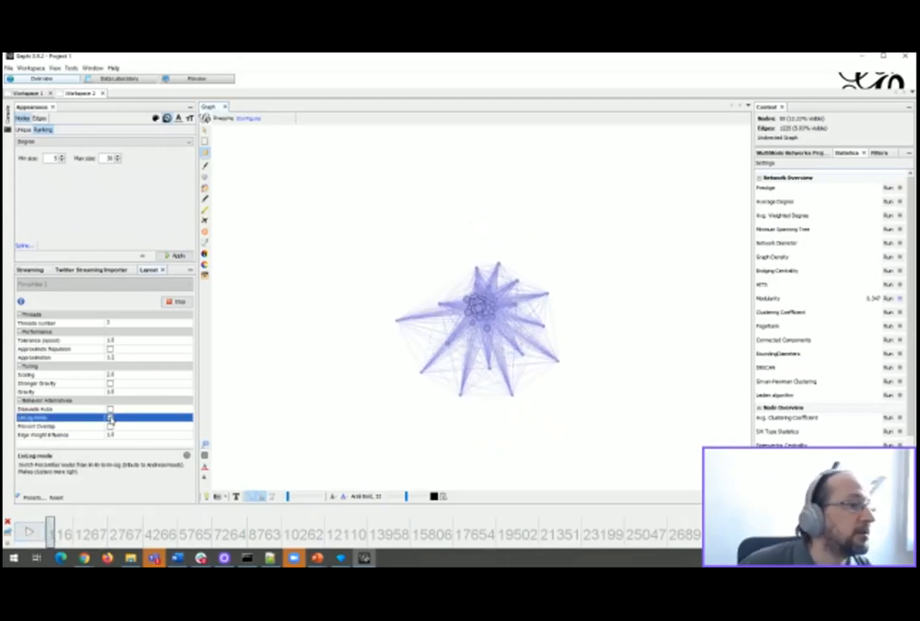
{"action": "left_click", "coordinate": [205, 446]}
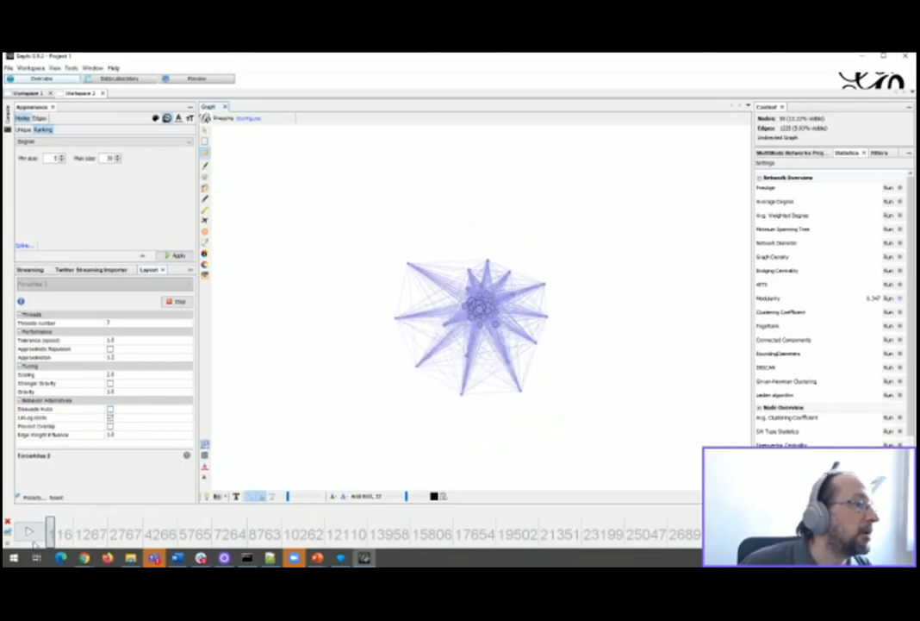
{"action": "left_click", "coordinate": [236, 496]}
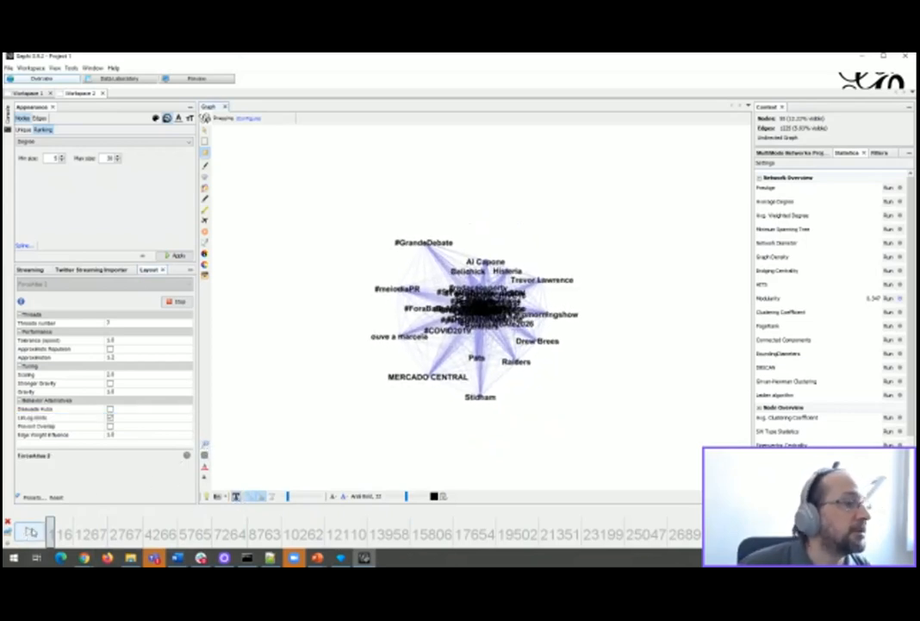
- Widen the timeline window slightly, play the network animation and pause it
{"action": "mouse_move", "coordinate": [50, 532]}
{"action": "left_mouse_down"}
{"action": "mouse_move", "coordinate": [83, 534]}
{"action": "mouse_move", "coordinate": [61, 533]}
{"action": "left_mouse_up"}
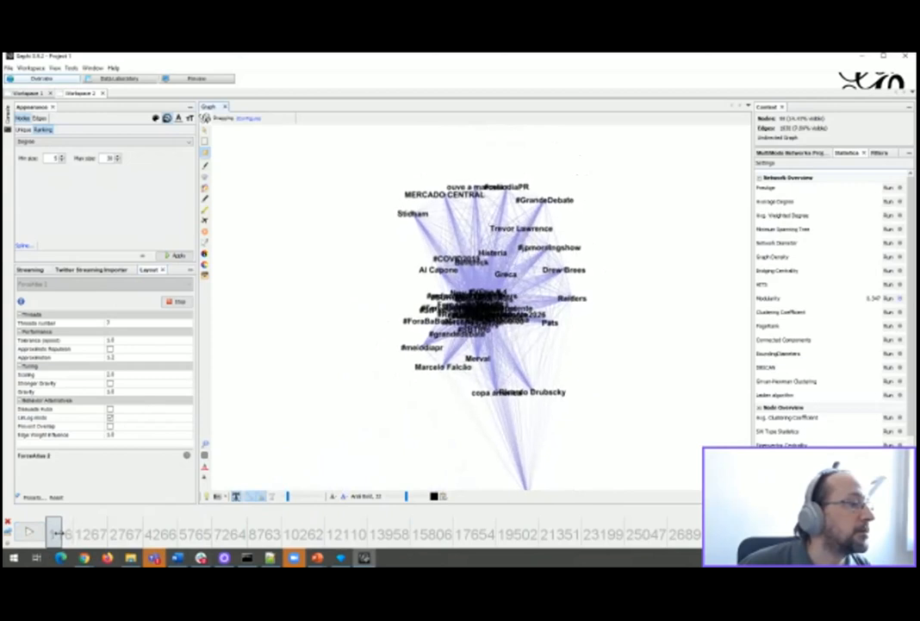
{"action": "left_click", "coordinate": [30, 535]}
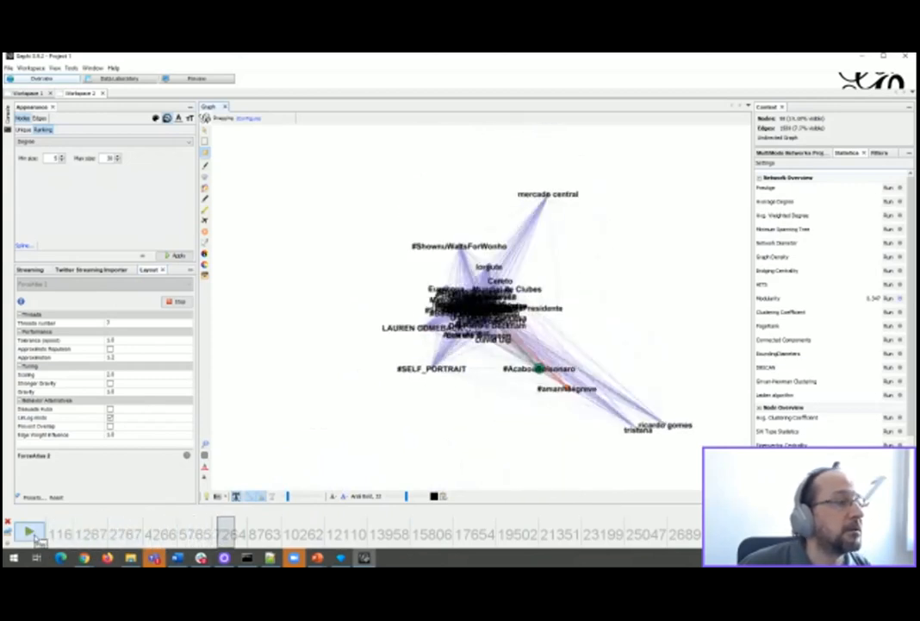
{"action": "left_click", "coordinate": [29, 534]}
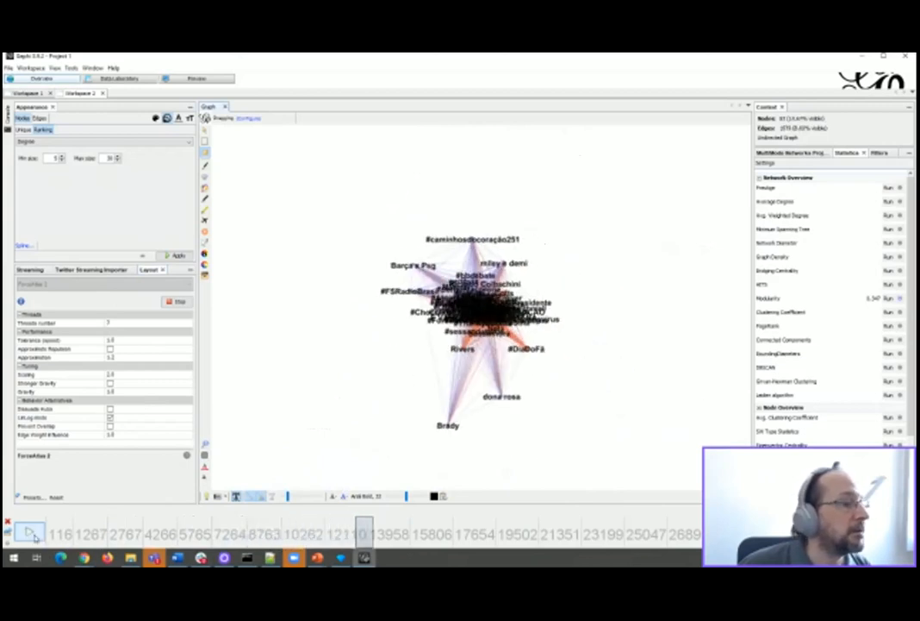
- Reset the timeline window to the start up to about 1267, centre the full graph, and play and pause the animation
{"action": "left_click_drag", "start_coordinate": [356, 531], "coordinate": [76, 524]}
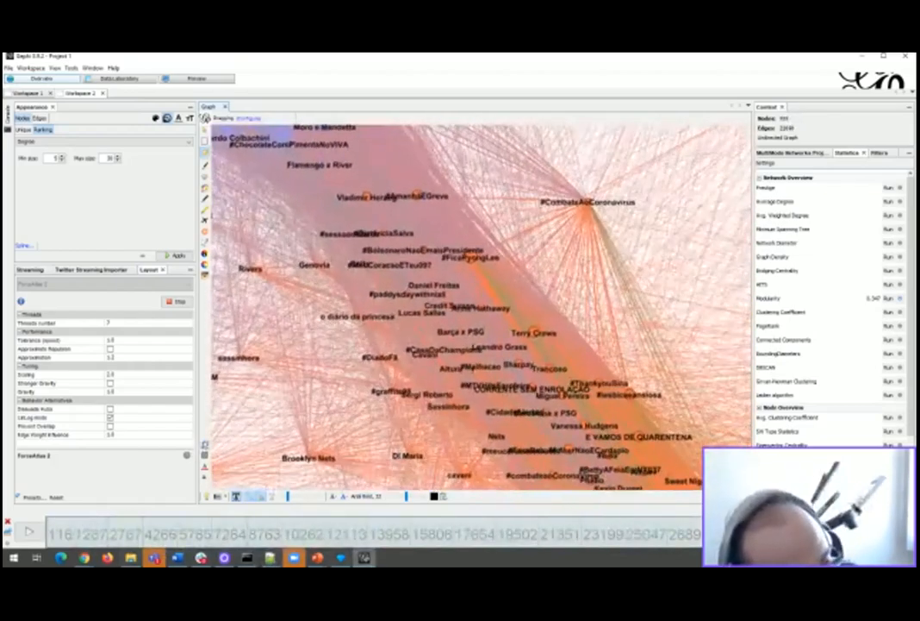
{"action": "left_click", "coordinate": [204, 444]}
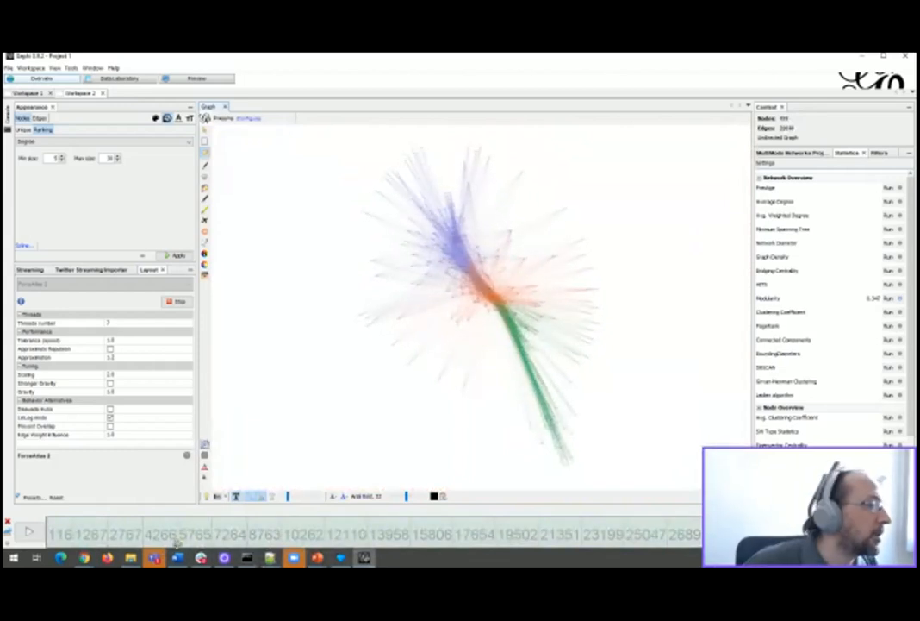
{"action": "left_click_drag", "start_coordinate": [908, 531], "coordinate": [87, 457]}
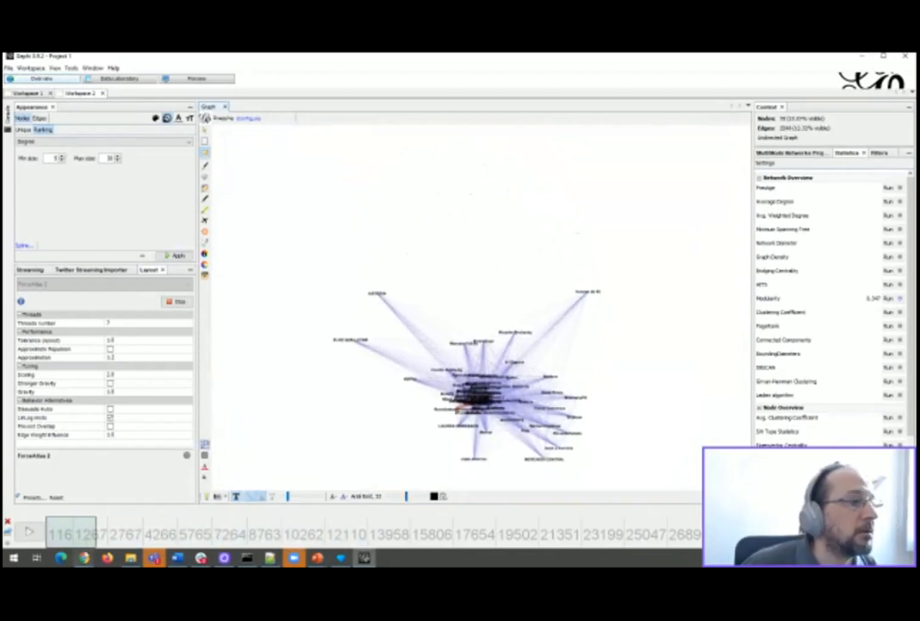
{"action": "left_click", "coordinate": [29, 533]}
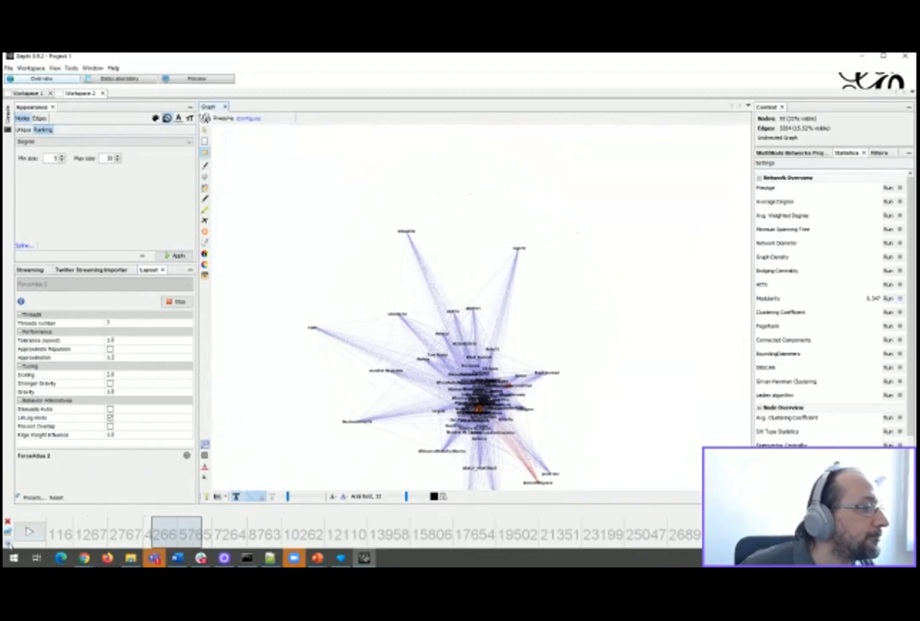
- Set the timeline animation delay to 2,000 ms with a step size of 1 % and two bounds
{"action": "left_click", "coordinate": [12, 540]}
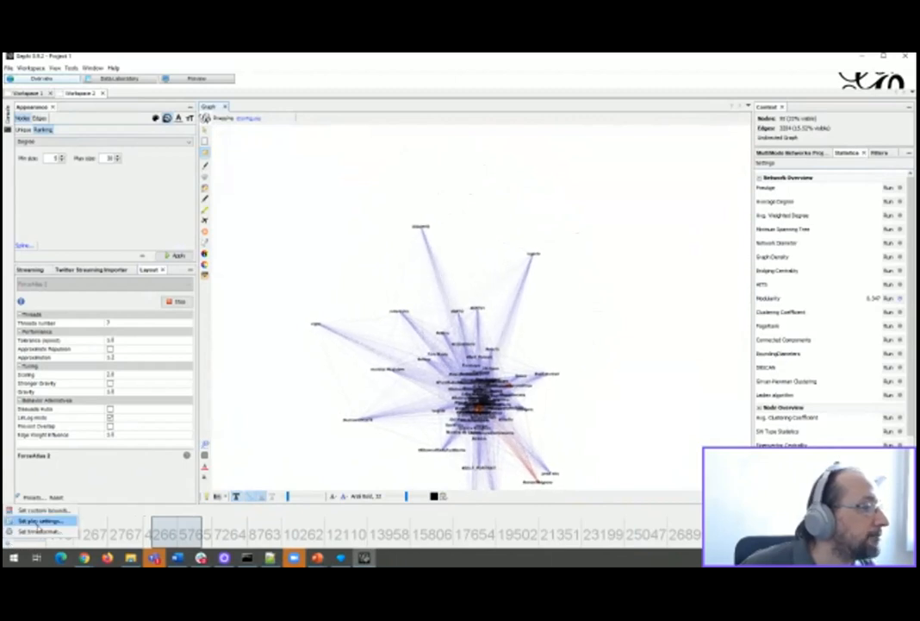
{"action": "left_click", "coordinate": [41, 520]}
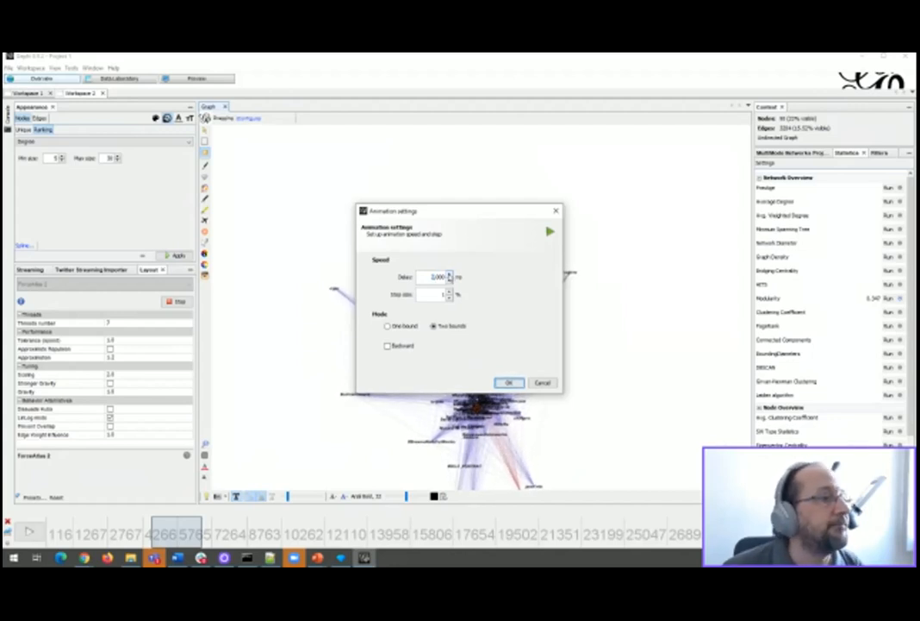
{"action": "left_click", "coordinate": [508, 383]}
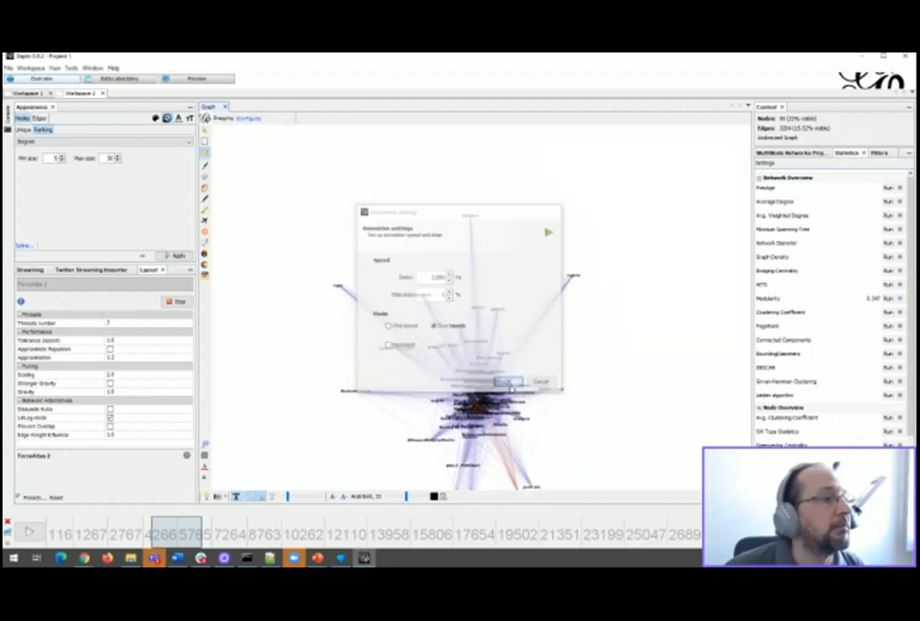
- Move the timeline window back to the start, ending just past 1267, and play the animation
{"action": "left_click_drag", "start_coordinate": [184, 535], "coordinate": [52, 524]}
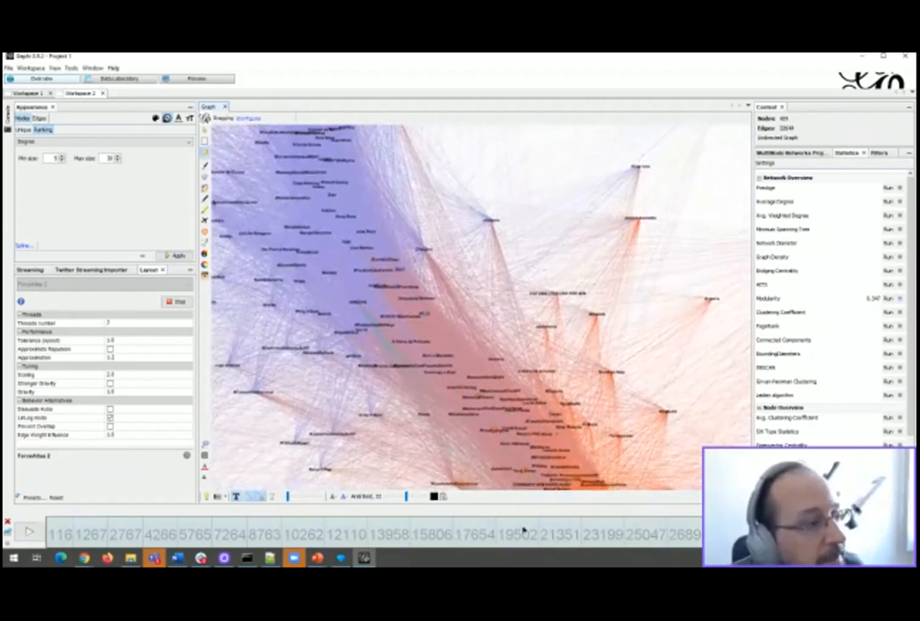
{"action": "left_click_drag", "start_coordinate": [908, 523], "coordinate": [91, 517]}
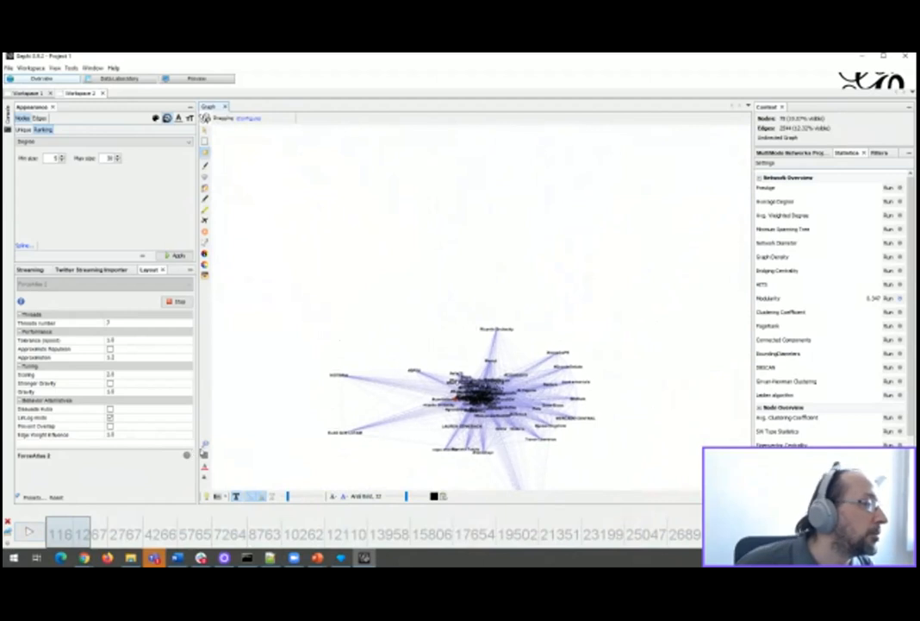
{"action": "left_click", "coordinate": [30, 534]}
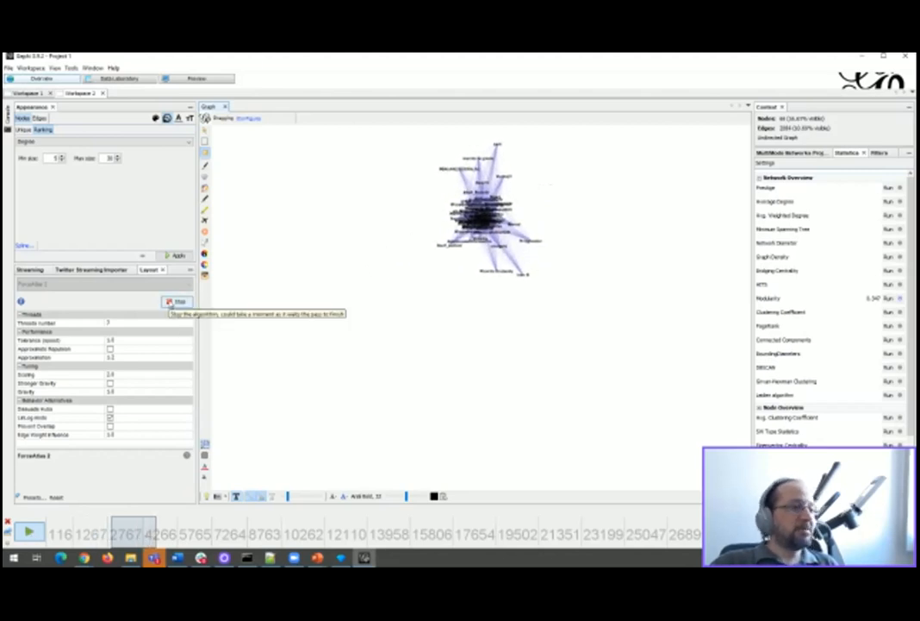
- Stop ForceAtlas 2, run the Fruchterman Reingold layout during the timeline playback and centre the graph
{"action": "left_click", "coordinate": [174, 301]}
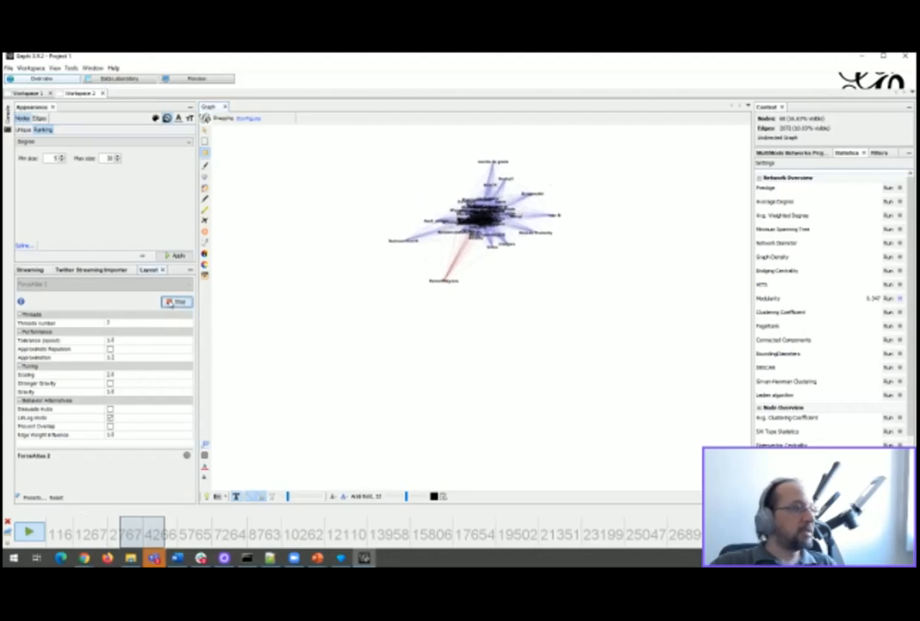
{"action": "left_click", "coordinate": [46, 284]}
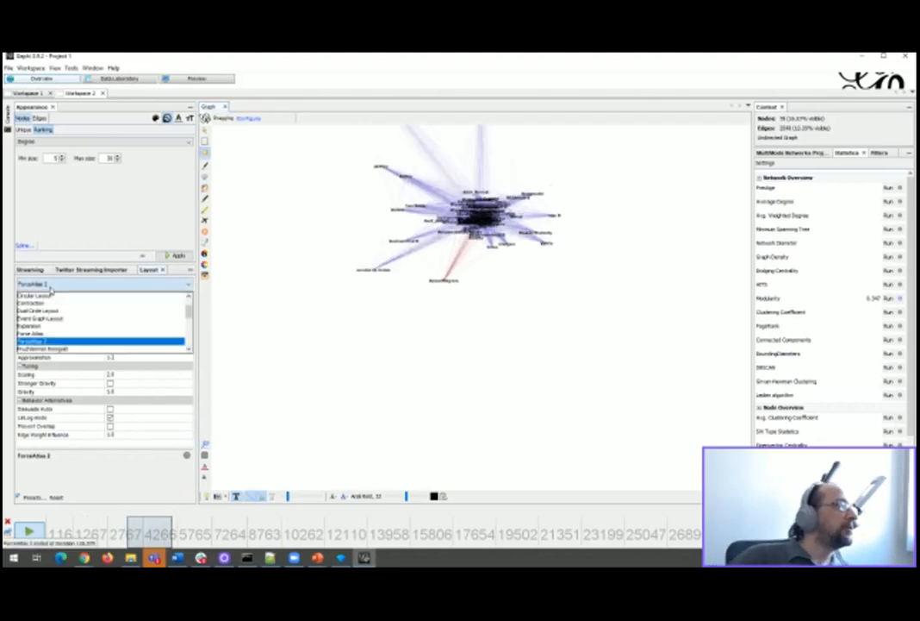
{"action": "left_click", "coordinate": [68, 349]}
{"action": "left_click", "coordinate": [172, 303]}
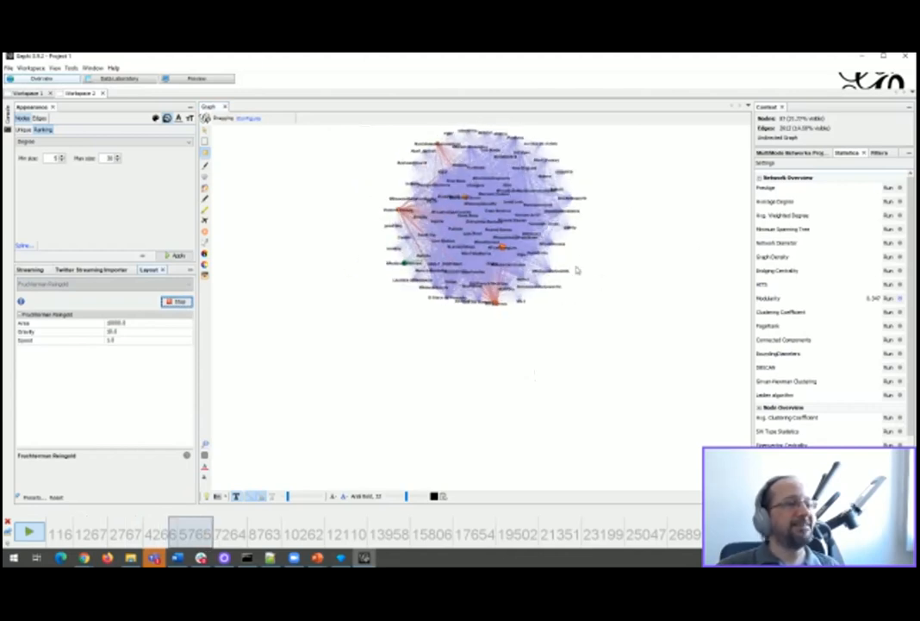
{"action": "left_click", "coordinate": [205, 443]}
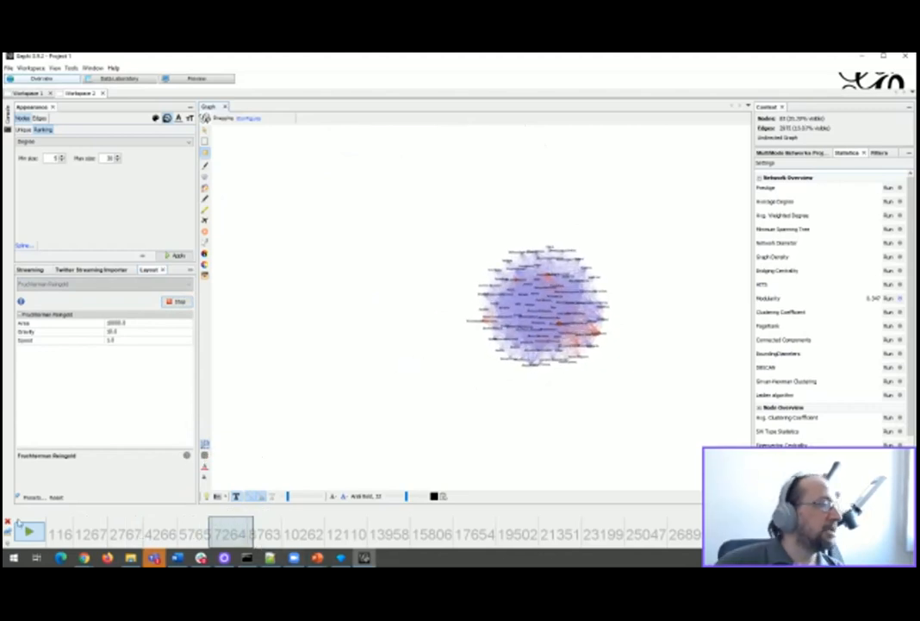
- Set the timeline animation delay to 500 ms during playback, and centre the graph in the view
{"action": "left_click", "coordinate": [13, 541]}
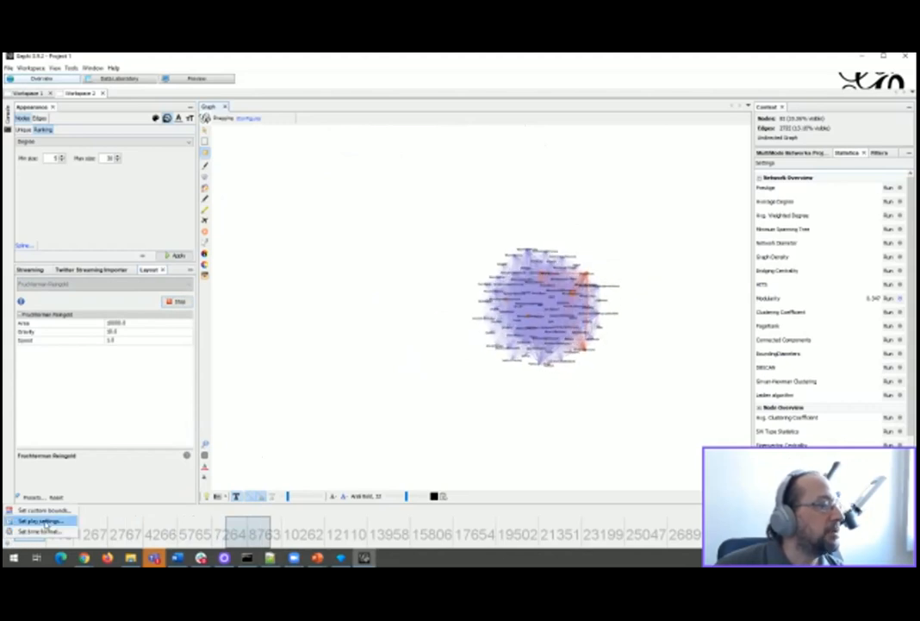
{"action": "left_click", "coordinate": [42, 522]}
{"action": "left_click", "coordinate": [449, 283]}
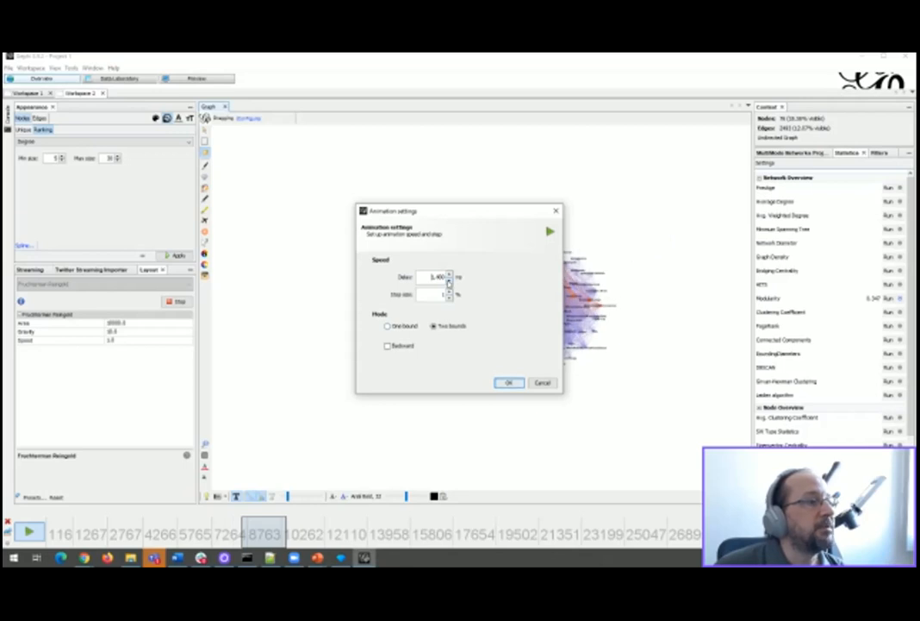
{"action": "left_click", "coordinate": [449, 283]}
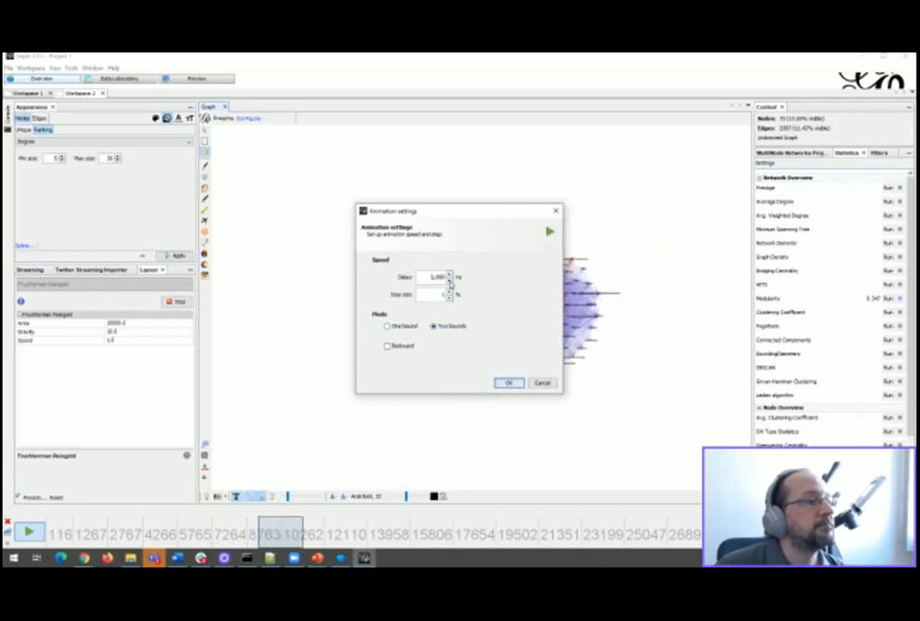
{"action": "left_click", "coordinate": [449, 283]}
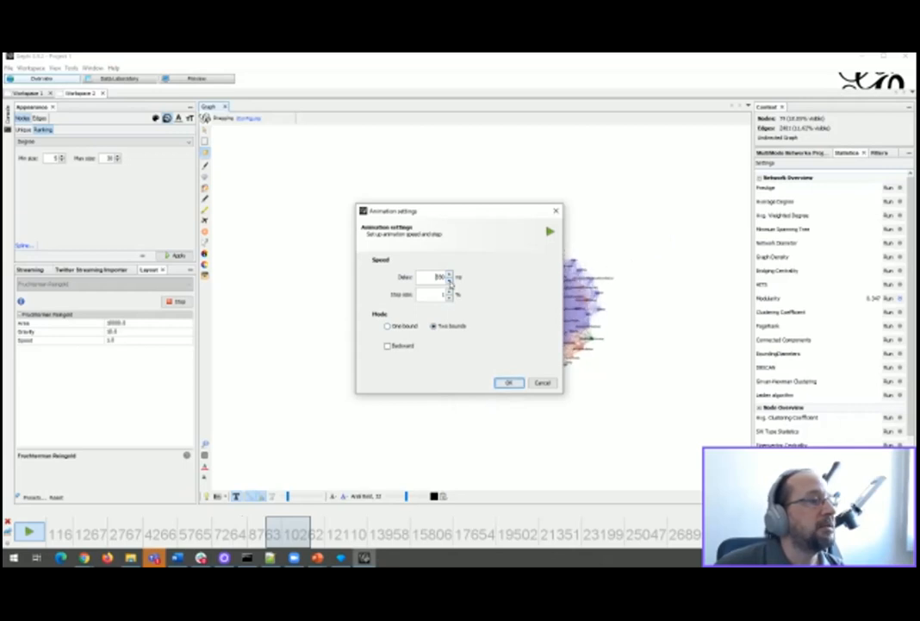
{"action": "left_click", "coordinate": [449, 283]}
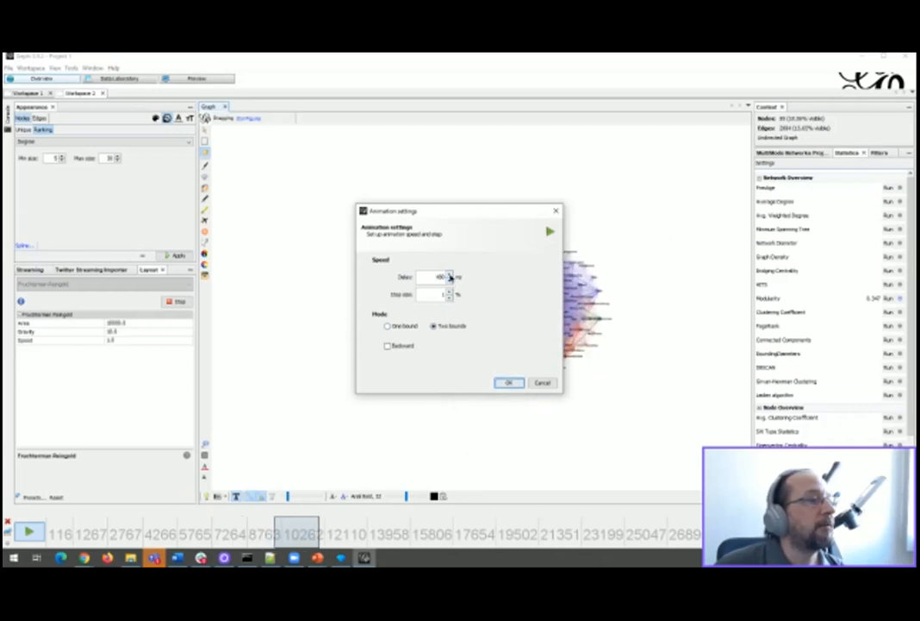
{"action": "left_click", "coordinate": [449, 274]}
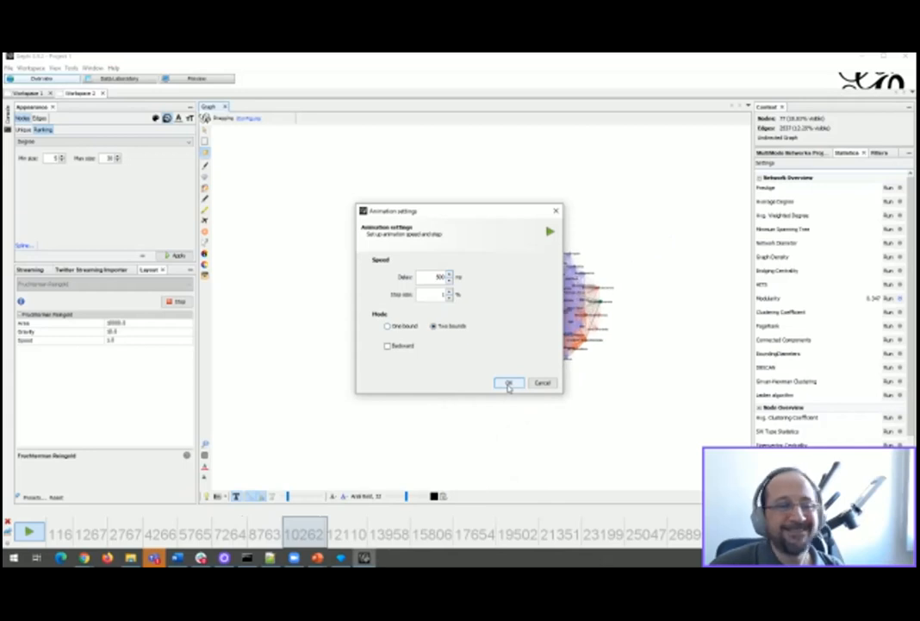
{"action": "left_click", "coordinate": [508, 384]}
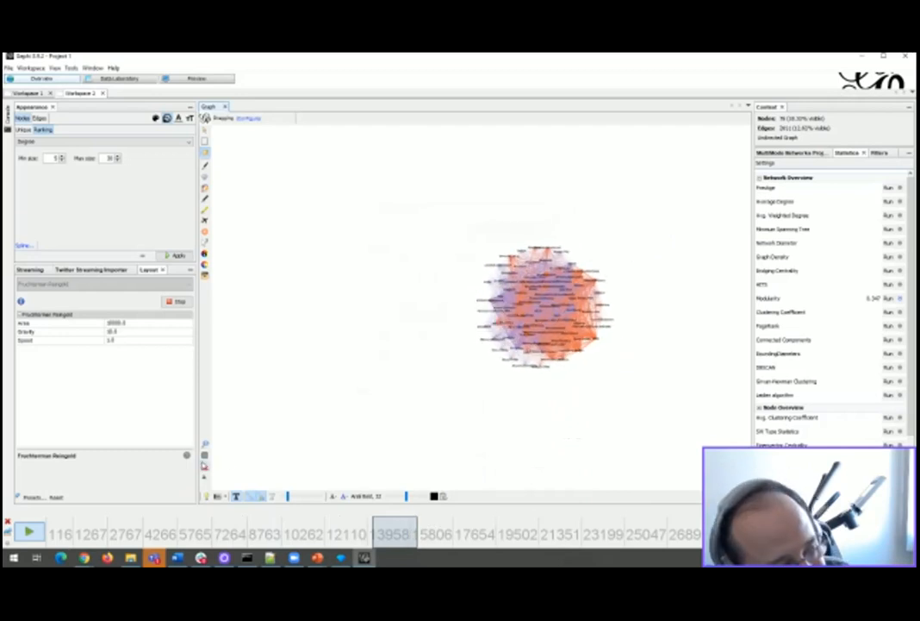
{"action": "left_click", "coordinate": [205, 444]}
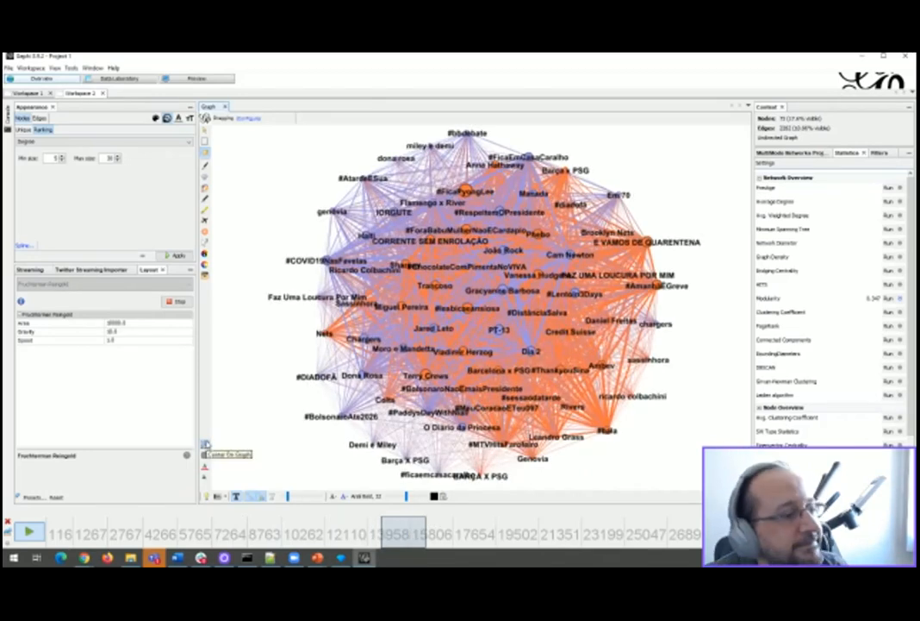